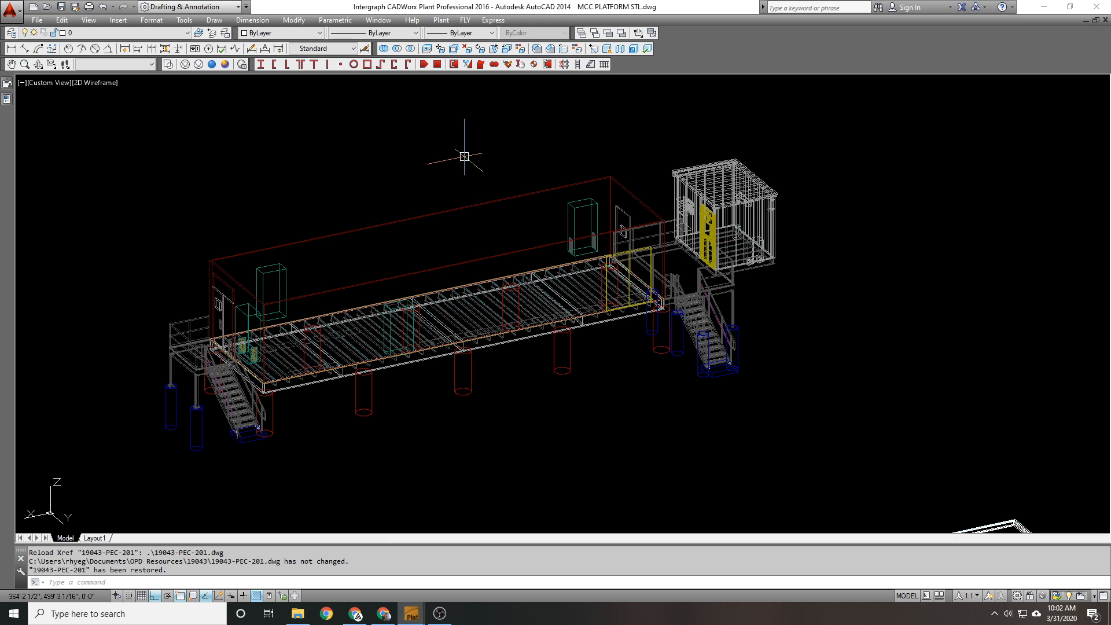
Step: Examine the long steel platform with its piers and the stair landings at its ends
mouse_move(677, 293)
middle_click_drag(813, 300, 804, 333)
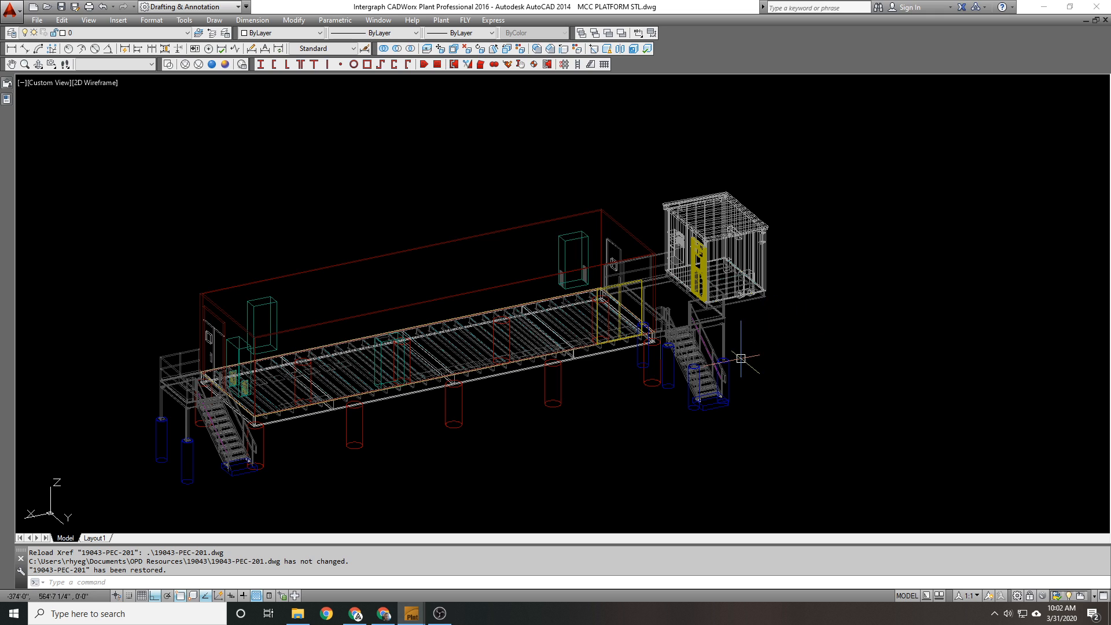
middle_click_drag(737, 340, 734, 304)
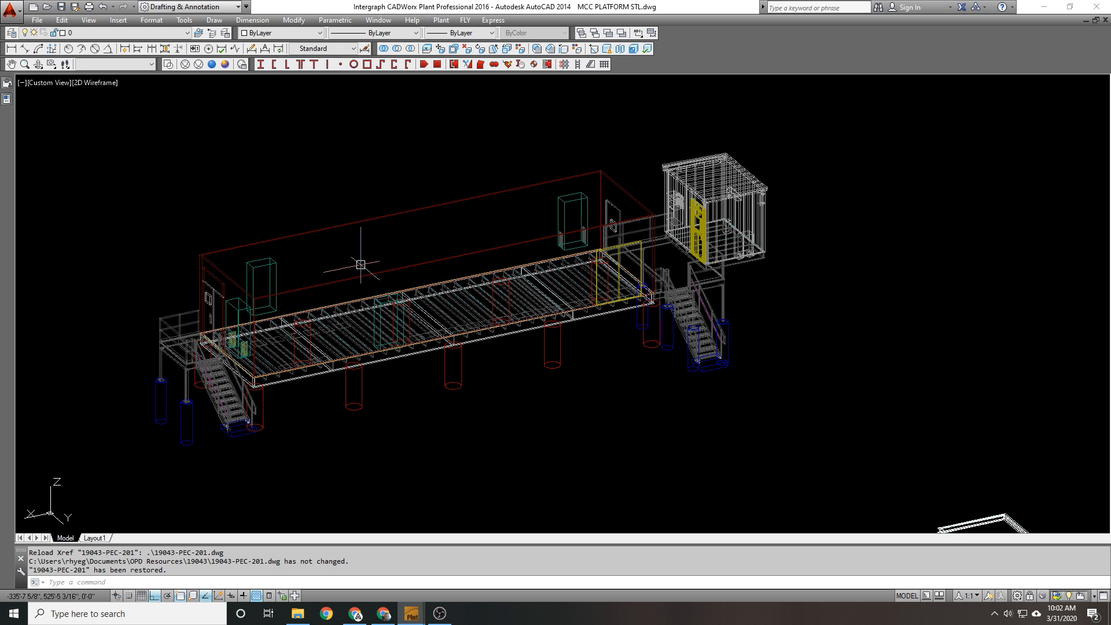
scroll(397, 309, "up", 2)
middle_click_drag(270, 323, 314, 311)
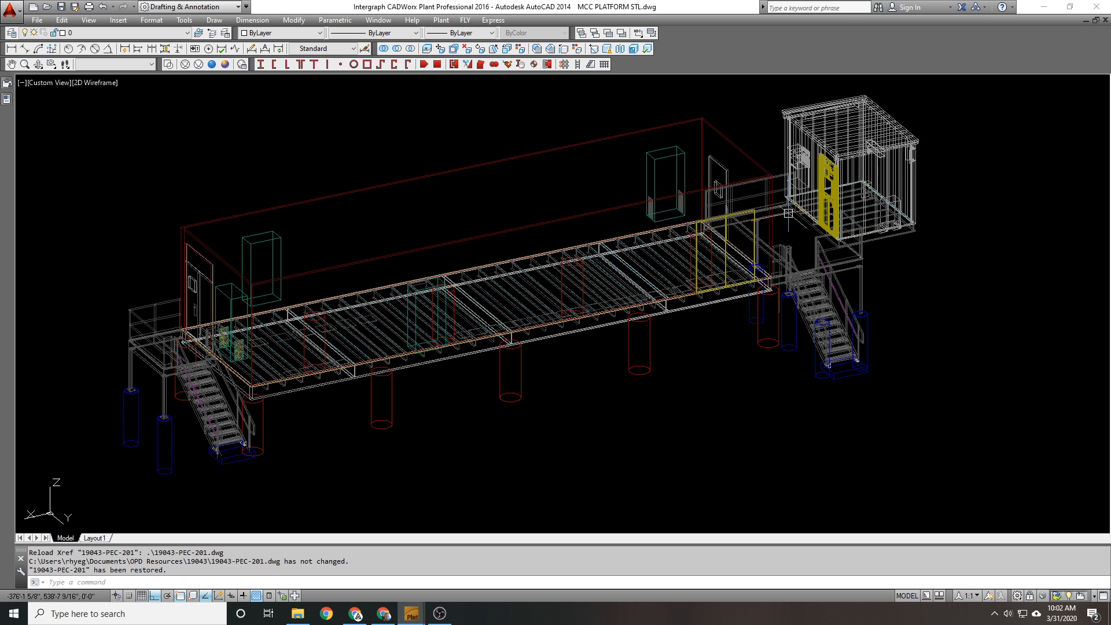
scroll(647, 265, "up", 2)
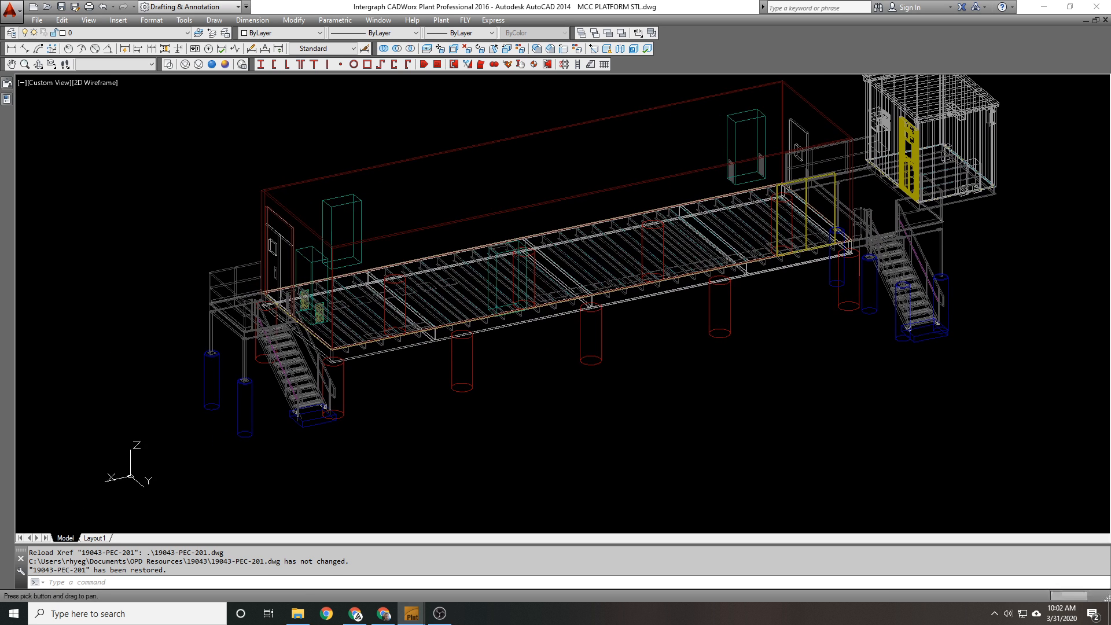
scroll(230, 320, "up", 2)
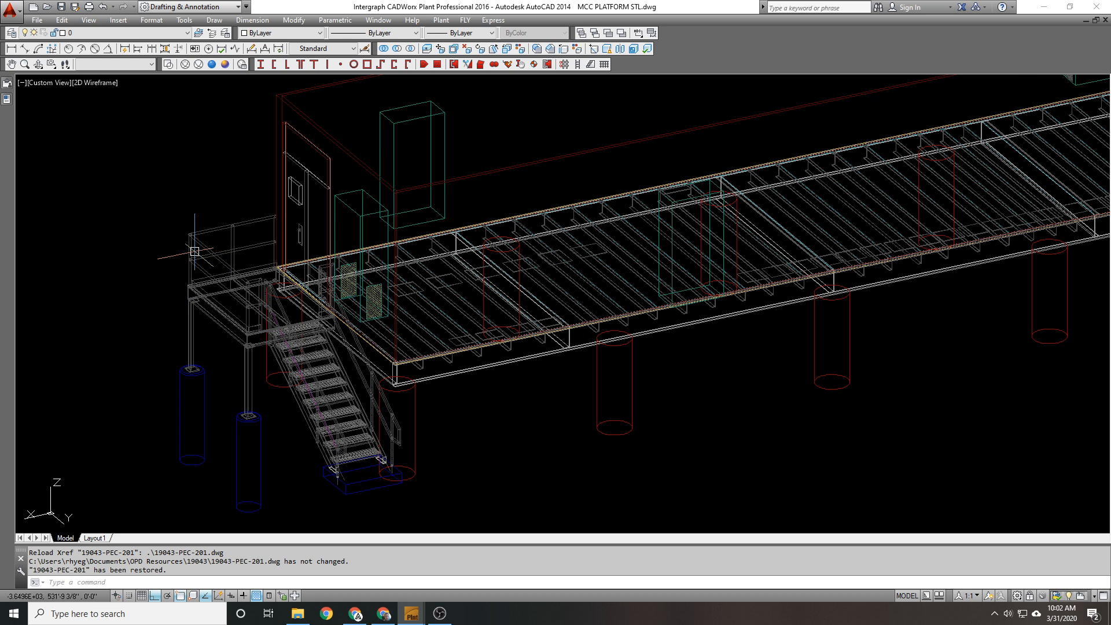
scroll(191, 238, "down", 2)
scroll(188, 294, "down", 2)
middle_click_drag(211, 232, 159, 262)
middle_click_drag(705, 202, 504, 249)
Step: Examine the stairs, landing and walkway between the long platform and the small elevated building from several angles
scroll(587, 244, "up", 2)
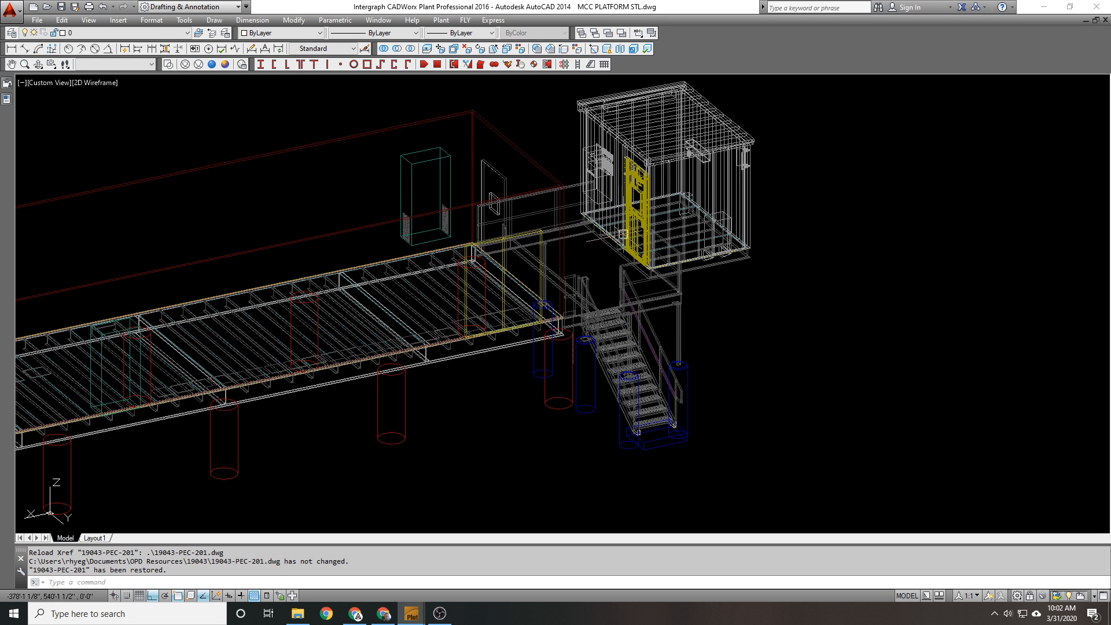
scroll(611, 299, "up", 3)
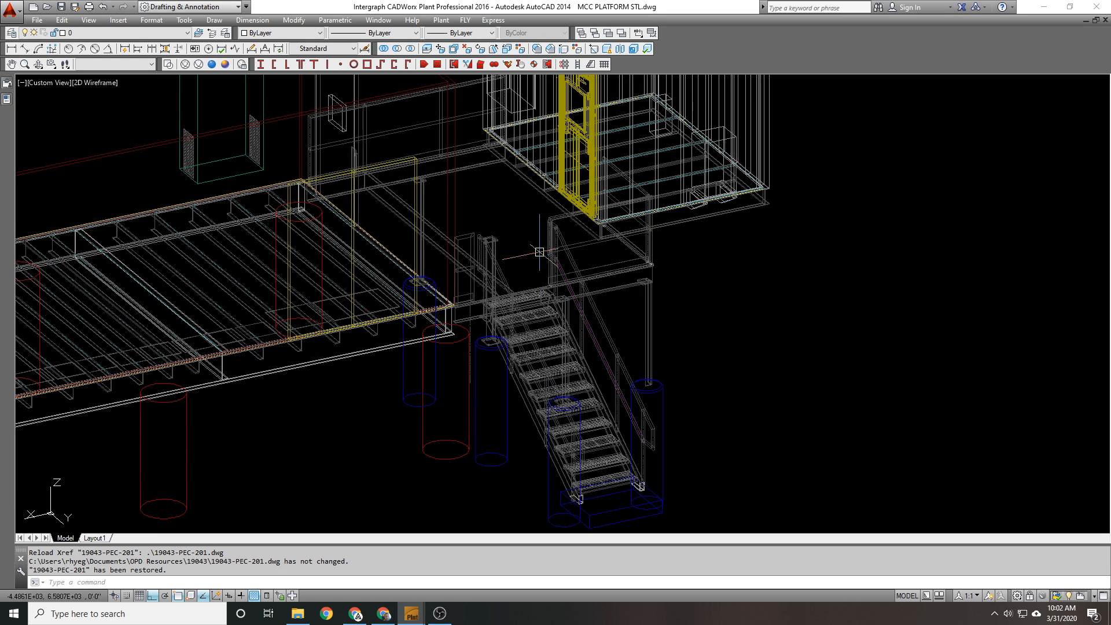
scroll(636, 287, "up", 2)
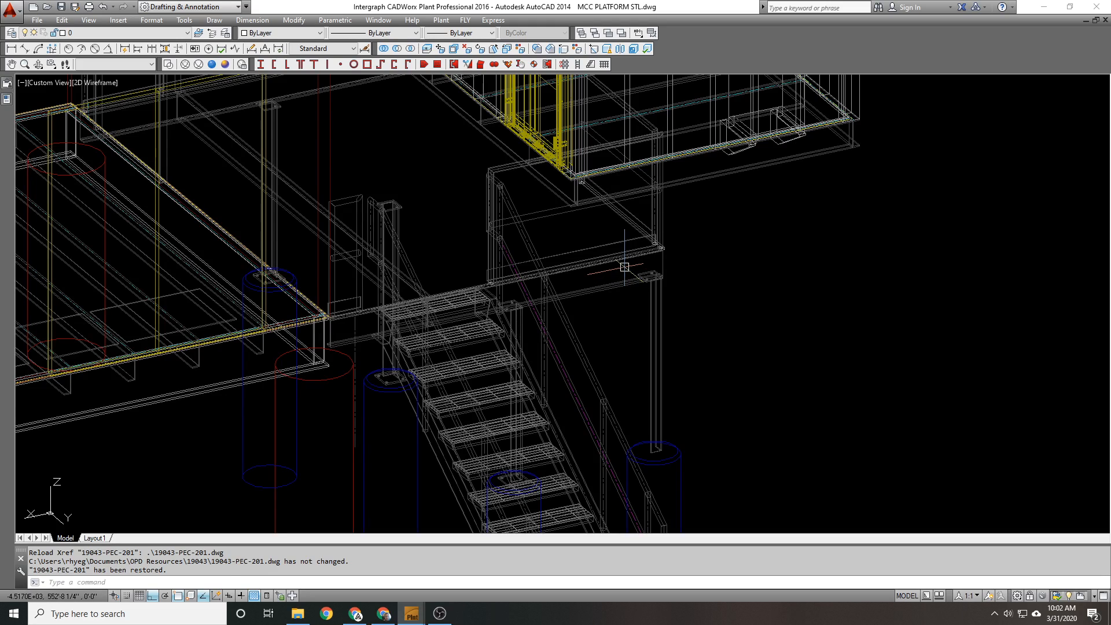
scroll(625, 267, "down", 2)
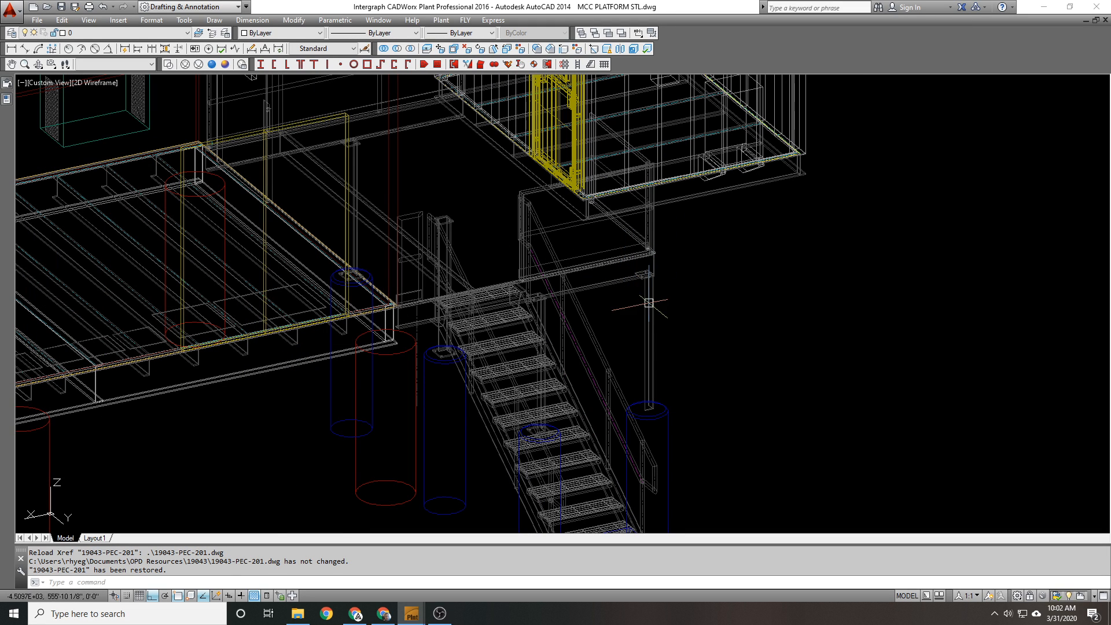
middle_click_drag(408, 190, 429, 281)
middle_click_drag(364, 255, 371, 215)
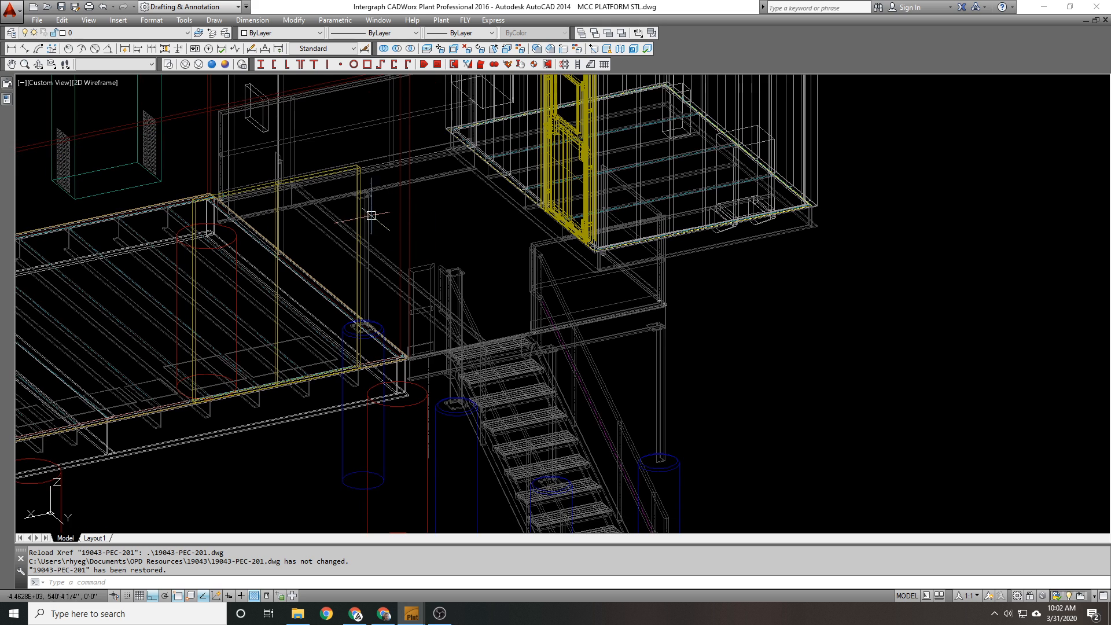
middle_click_drag(543, 275, 467, 247)
scroll(483, 220, "down", 1)
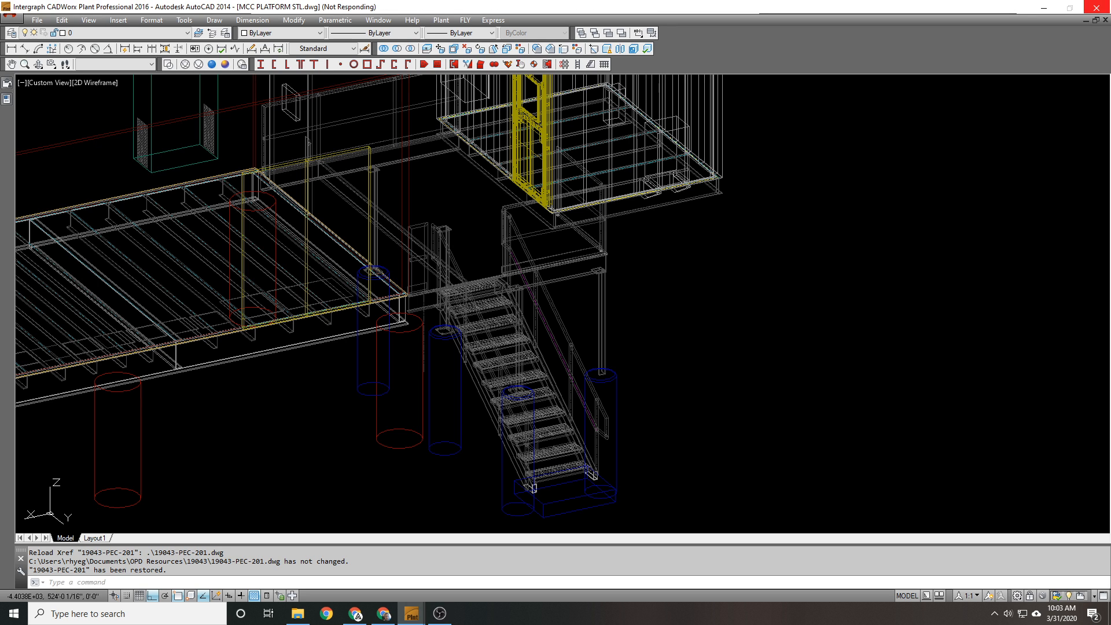
middle_click_drag(521, 301, 411, 516, "shift")
middle_click_drag(422, 304, 448, 390)
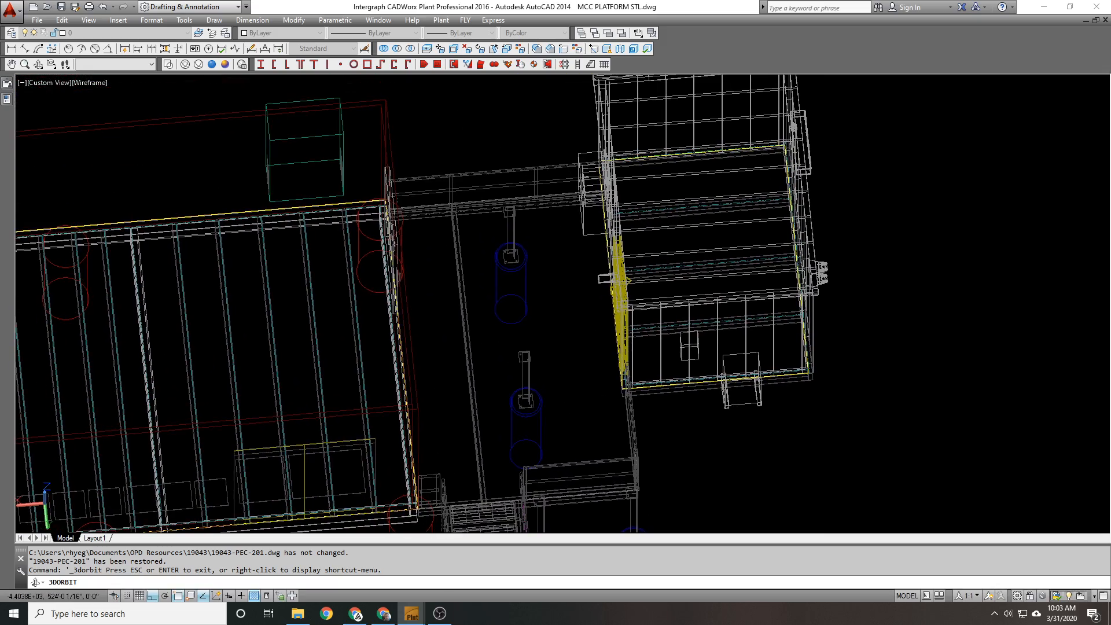
left_click_drag(521, 324, 599, 232)
scroll(530, 272, "down", 2)
scroll(599, 231, "up", 1)
middle_click_drag(599, 232, 606, 162)
left_click_drag(606, 162, 585, 188)
key("Escape")
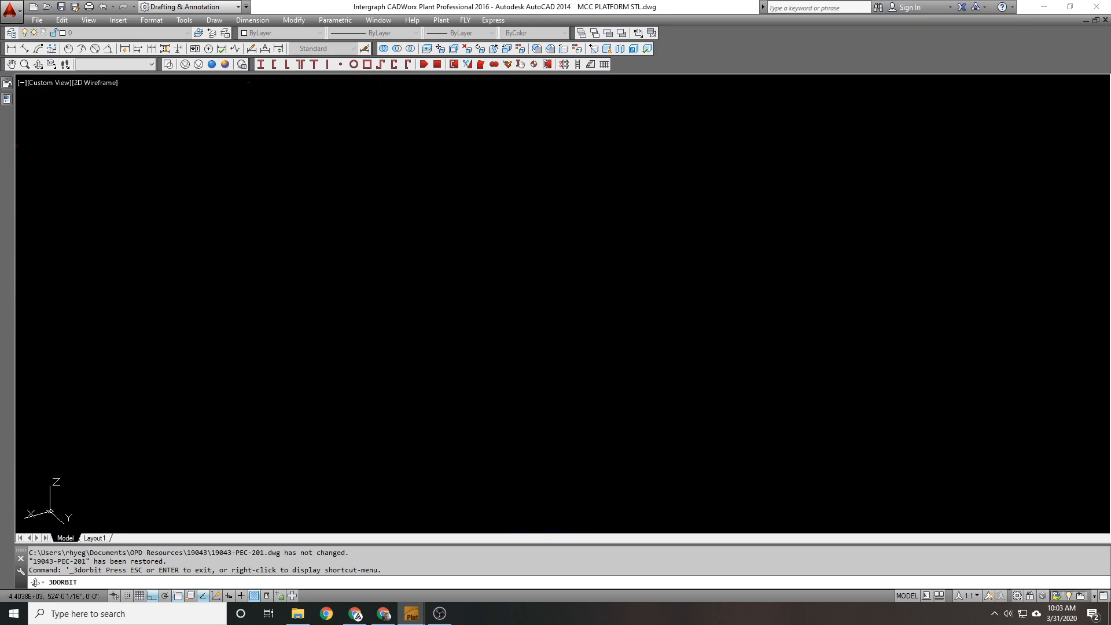
Step: Unload the external references 19043-PEC-201 and 19043 RTU BUILDING EPCO
mouse_move(7, 84)
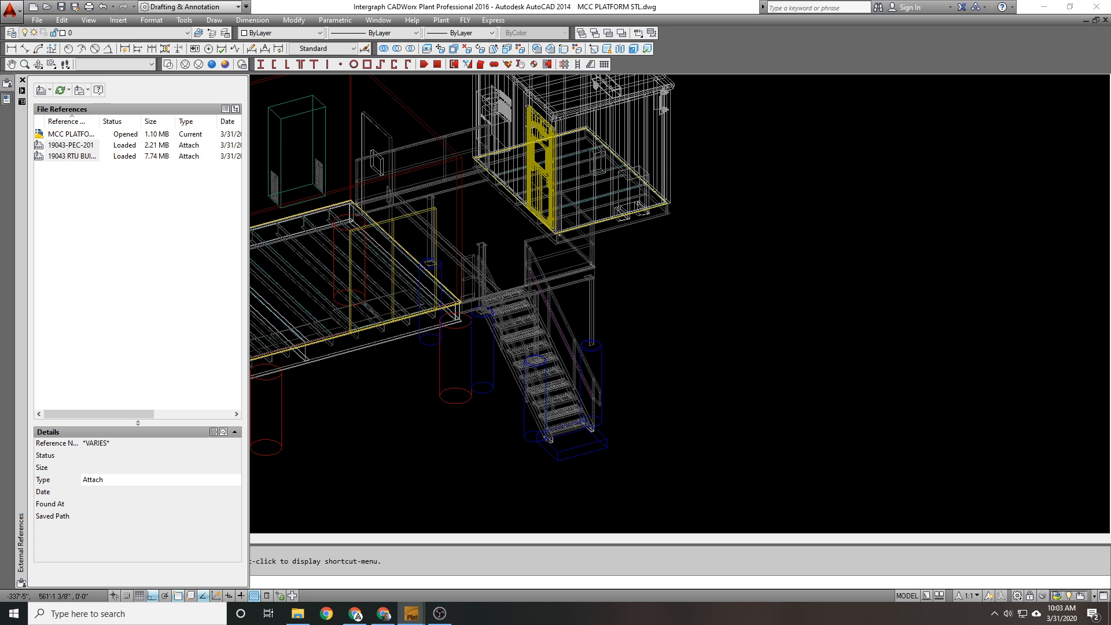
left_click(70, 145)
left_click(70, 156, "shift")
right_click(70, 152)
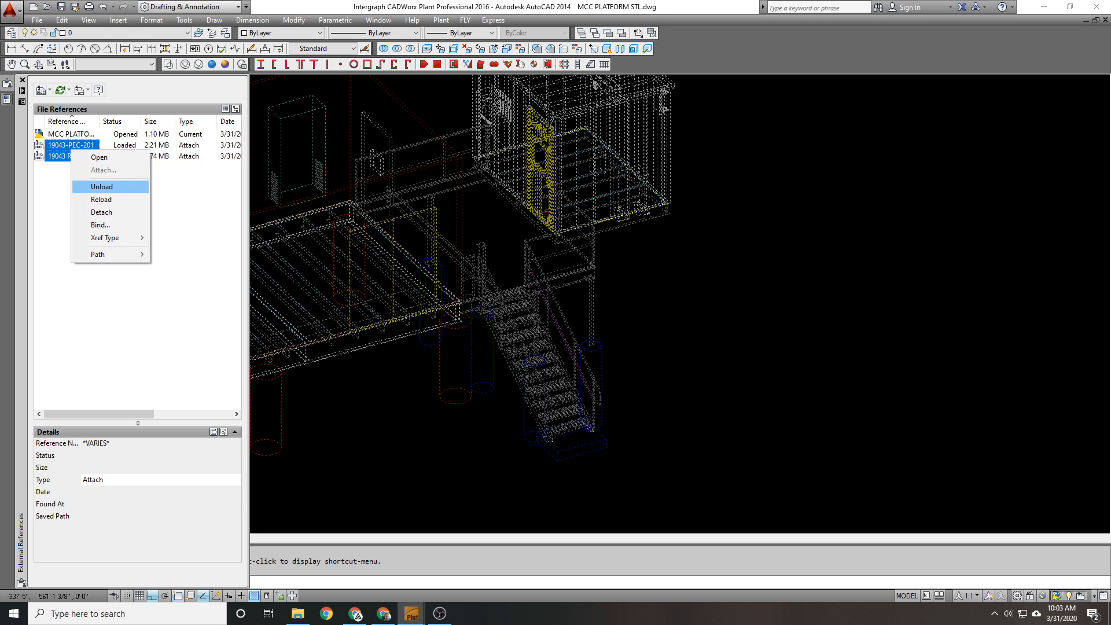
left_click(102, 186)
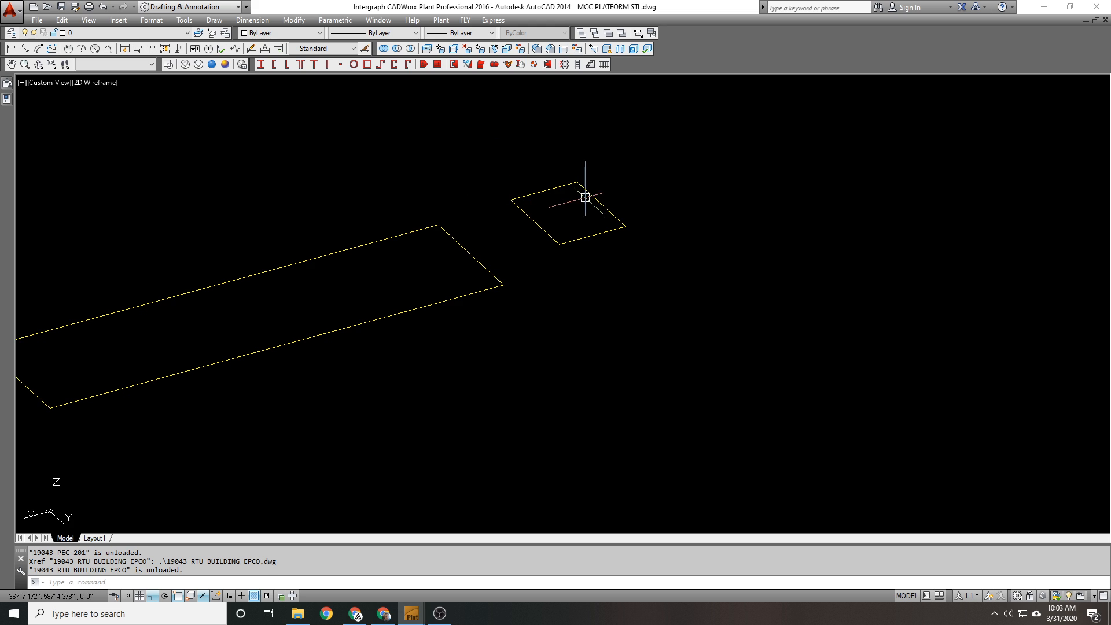
Step: Move the white rectangular beam frame 100' along the Y axis toward the yellow building outlines
middle_click_drag(508, 186, 511, 199)
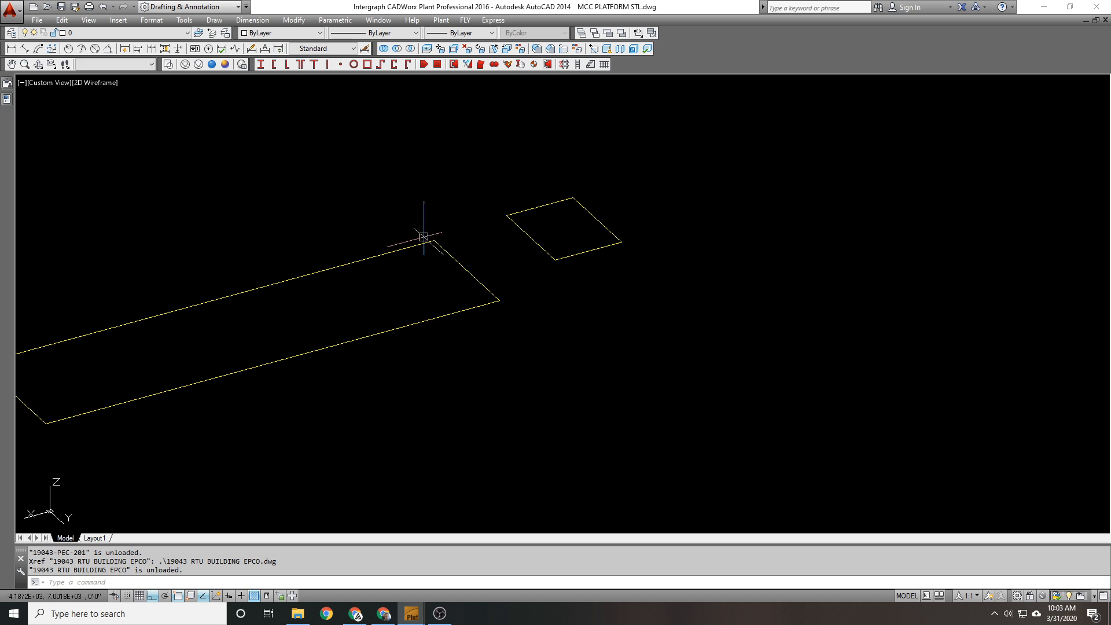
scroll(531, 245, "up", 1)
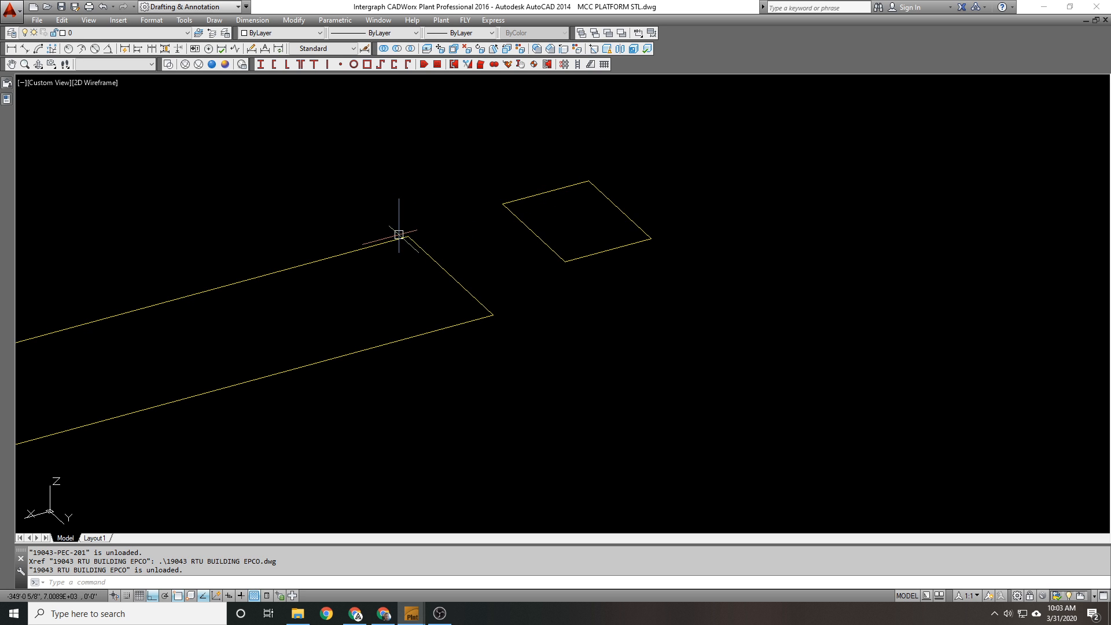
scroll(439, 189, "down", 5)
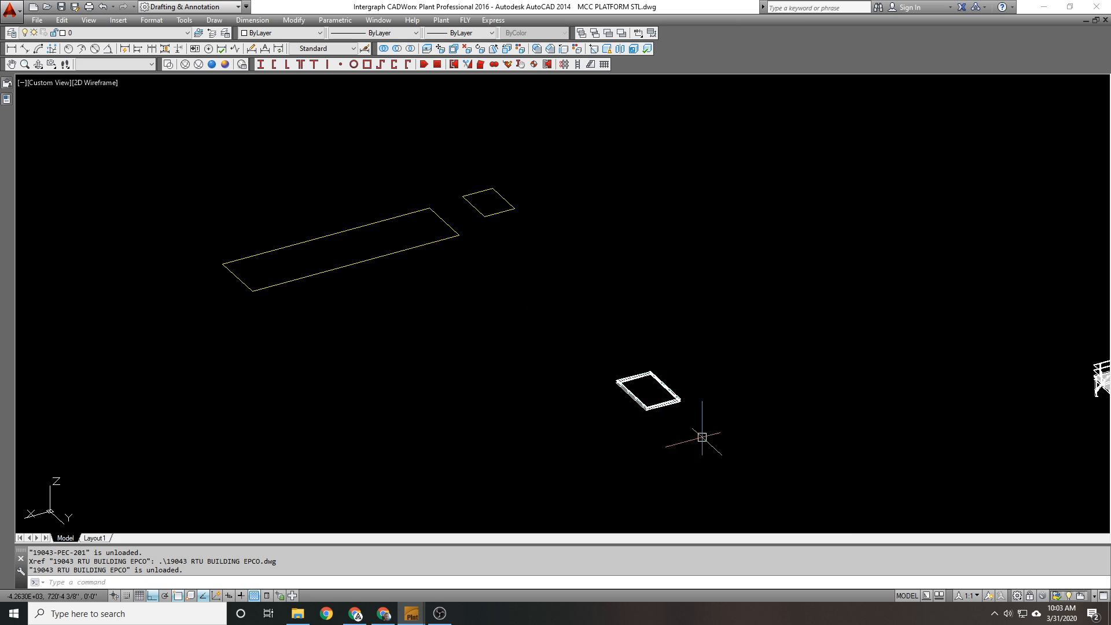
scroll(644, 400, "up", 1)
type("m")
key("Return")
left_click(761, 435)
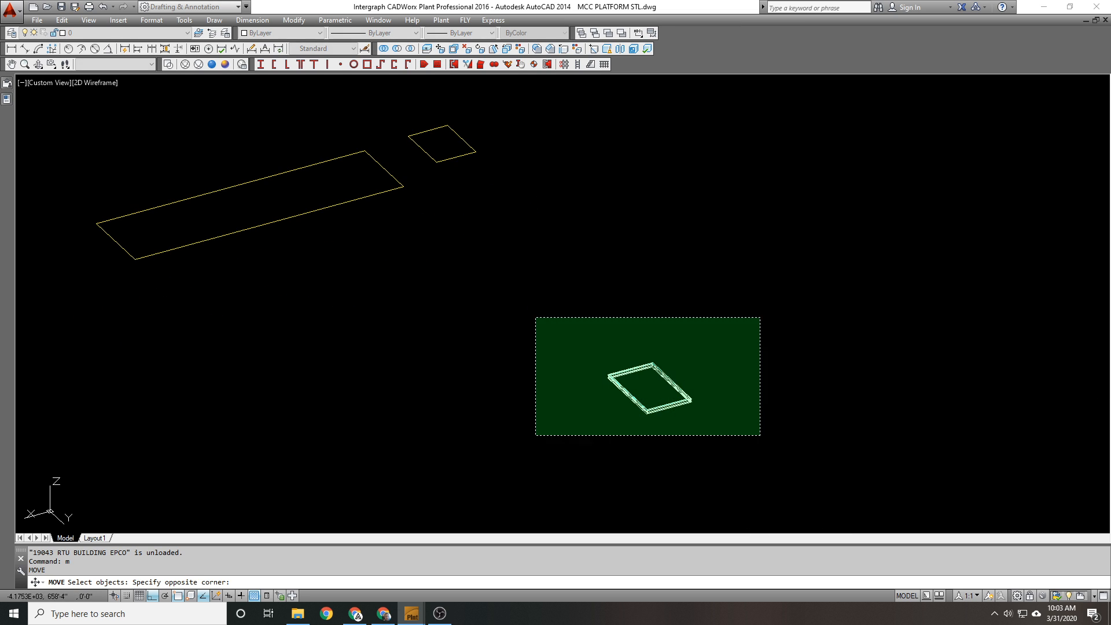
left_click(536, 317)
key("Return")
left_click(834, 398)
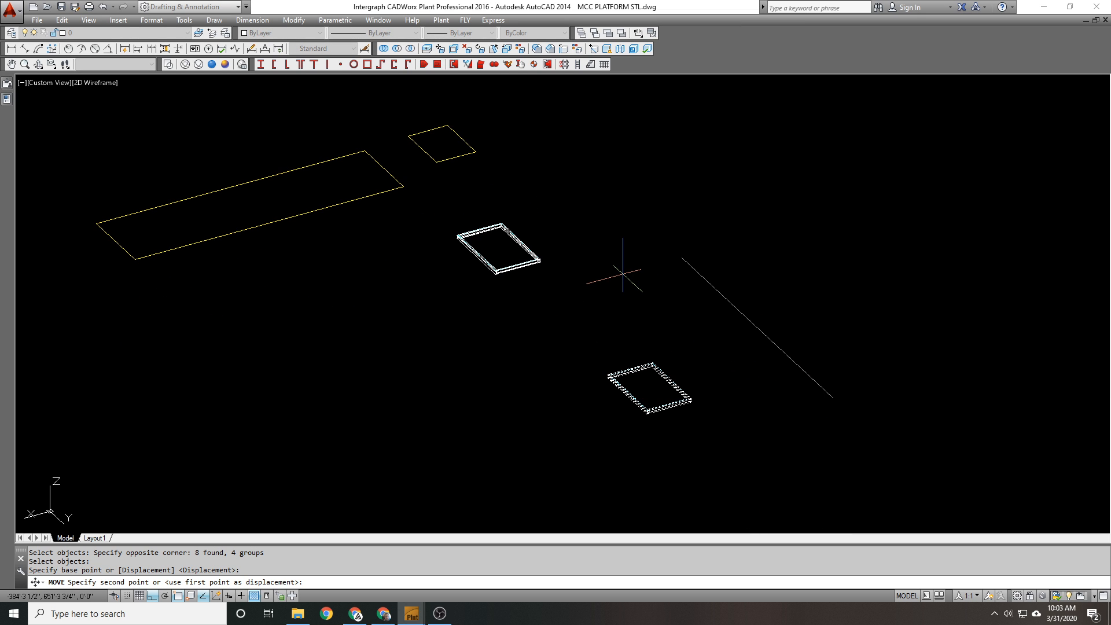
type("100'")
key("Return")
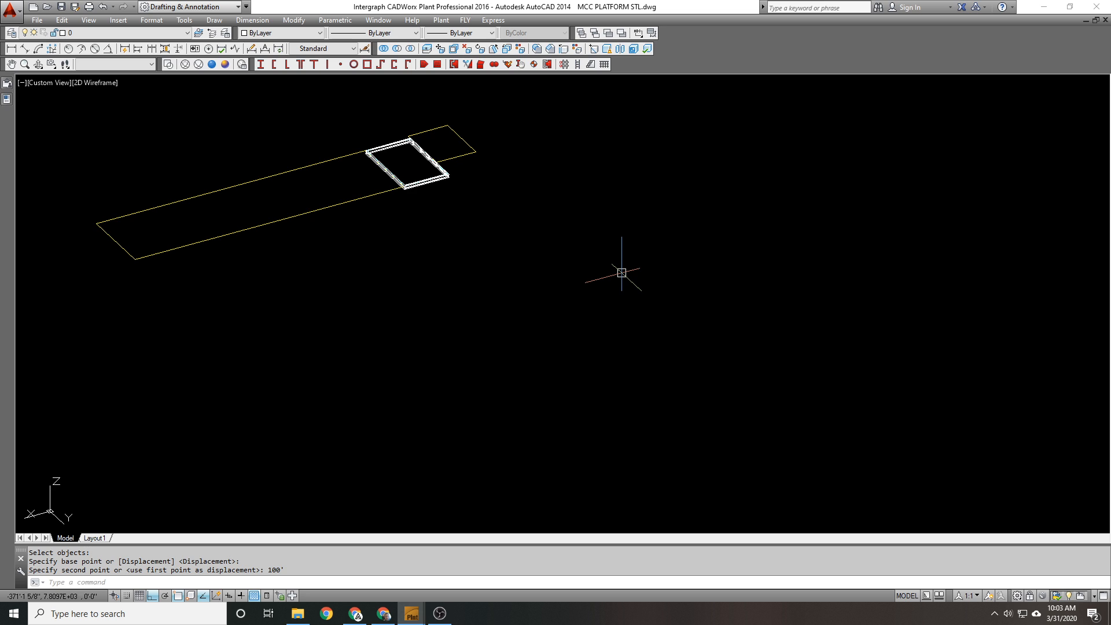
Step: Examine the separate railed platform in the Realistic visual style and return the view to 2D wireframe
scroll(266, 163, "down", 3)
middle_click_drag(816, 265, 650, 268)
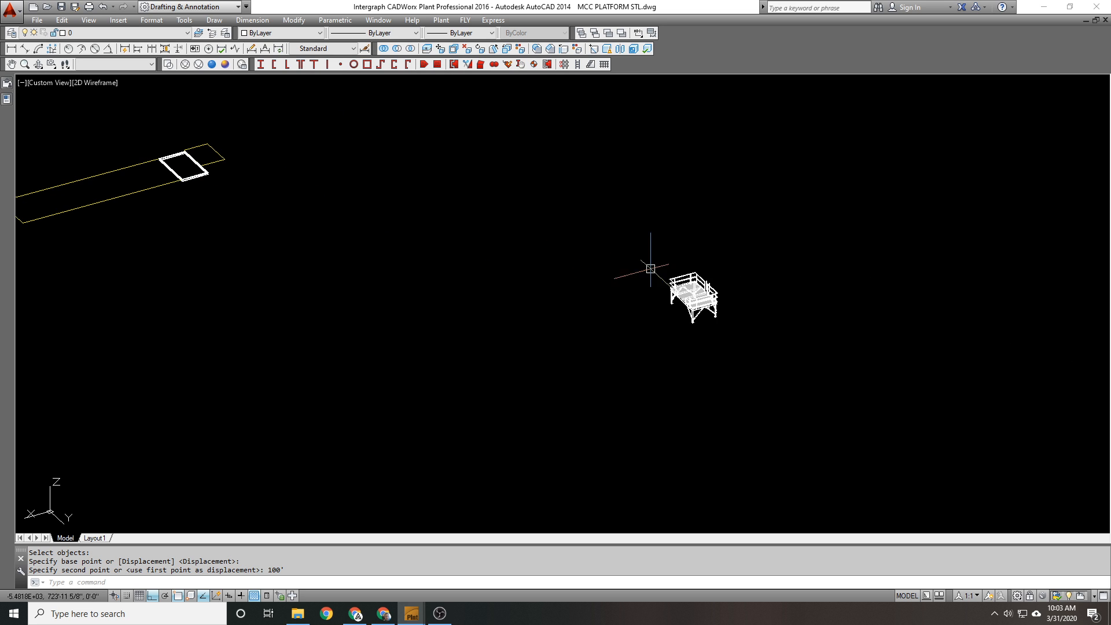
scroll(703, 295, "up", 5)
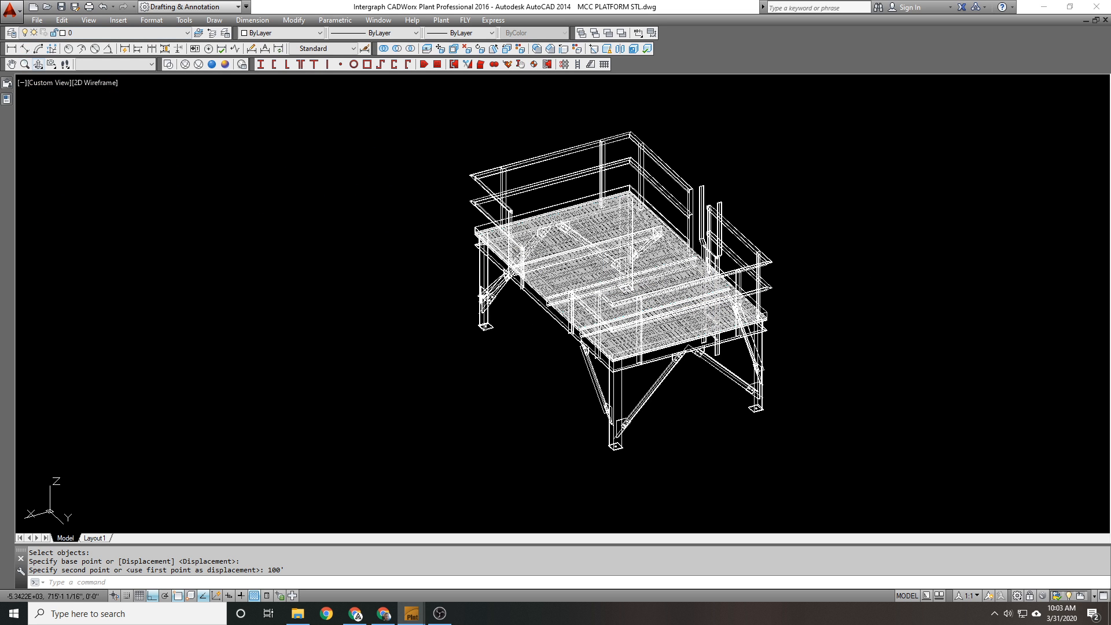
key("ctrl+1")
key("ctrl+1")
left_click(212, 65)
middle_click_drag(671, 335, 729, 330, "shift")
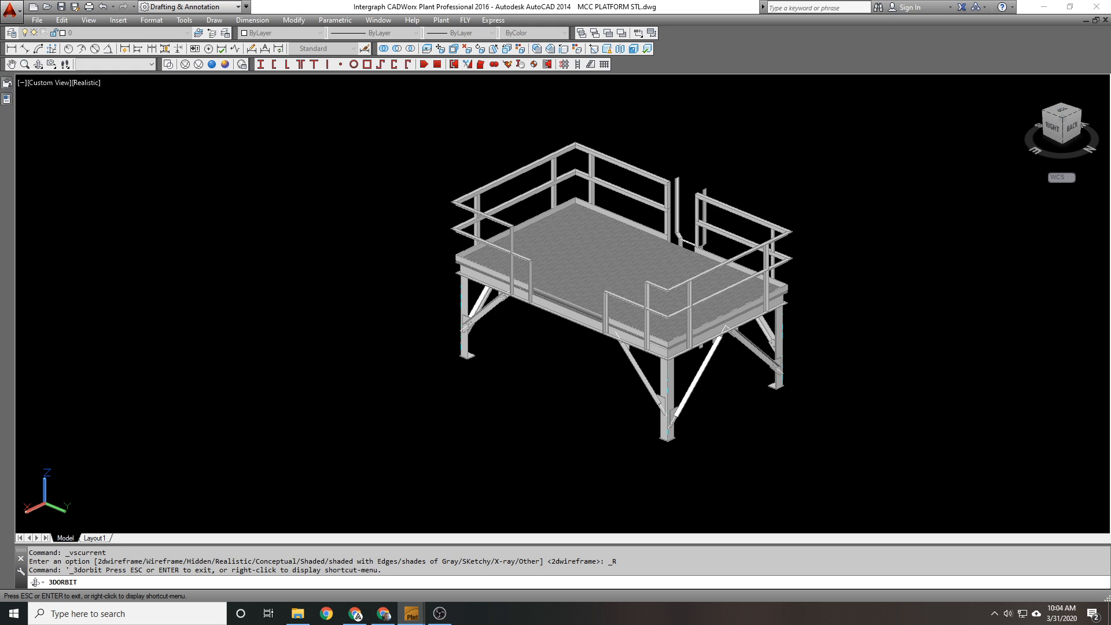
key("Escape")
left_click(169, 65)
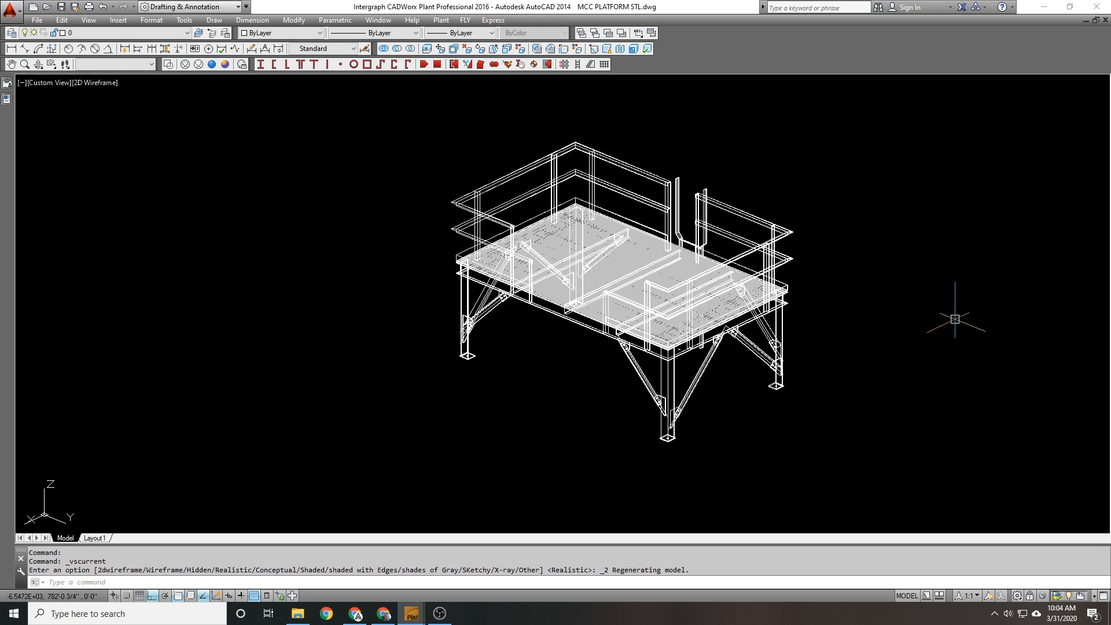
Step: Freeze the layer of the railed platform's grating with LAYFRZ
scroll(958, 317, "down", 7)
middle_click_drag(563, 300, 974, 312)
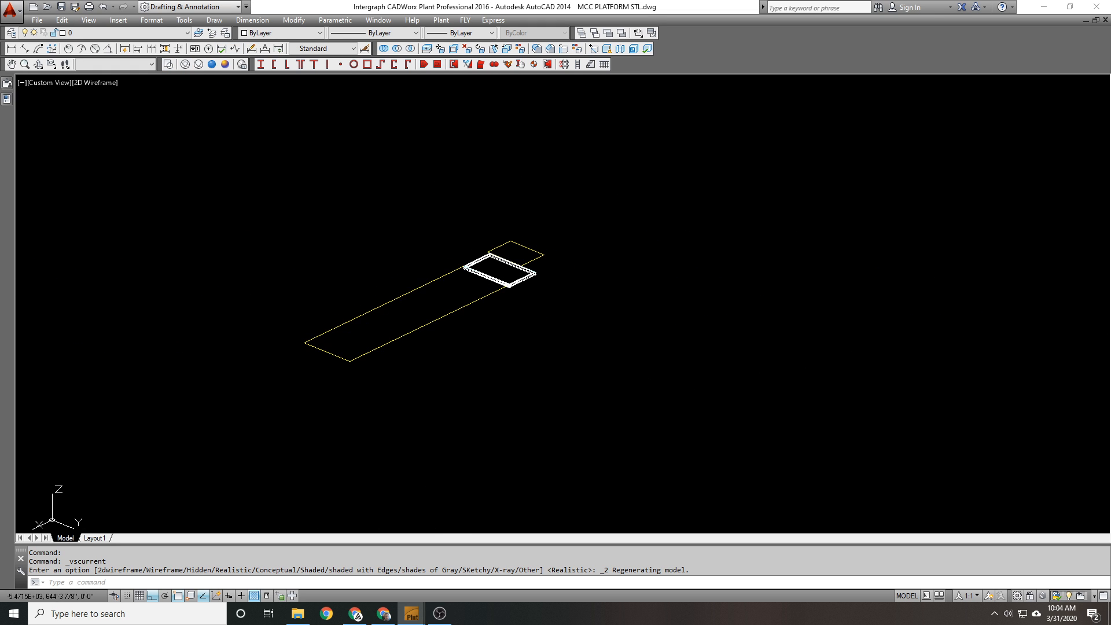
scroll(586, 273, "up", 6)
middle_click_drag(375, 268, 534, 265)
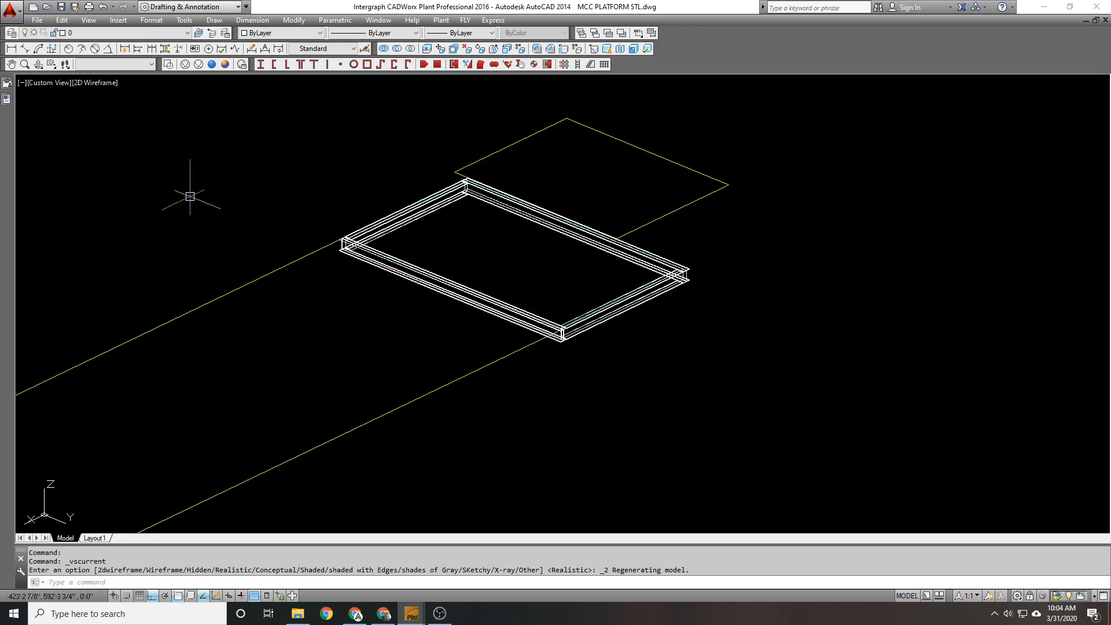
scroll(189, 196, "down", 7)
scroll(870, 273, "up", 10)
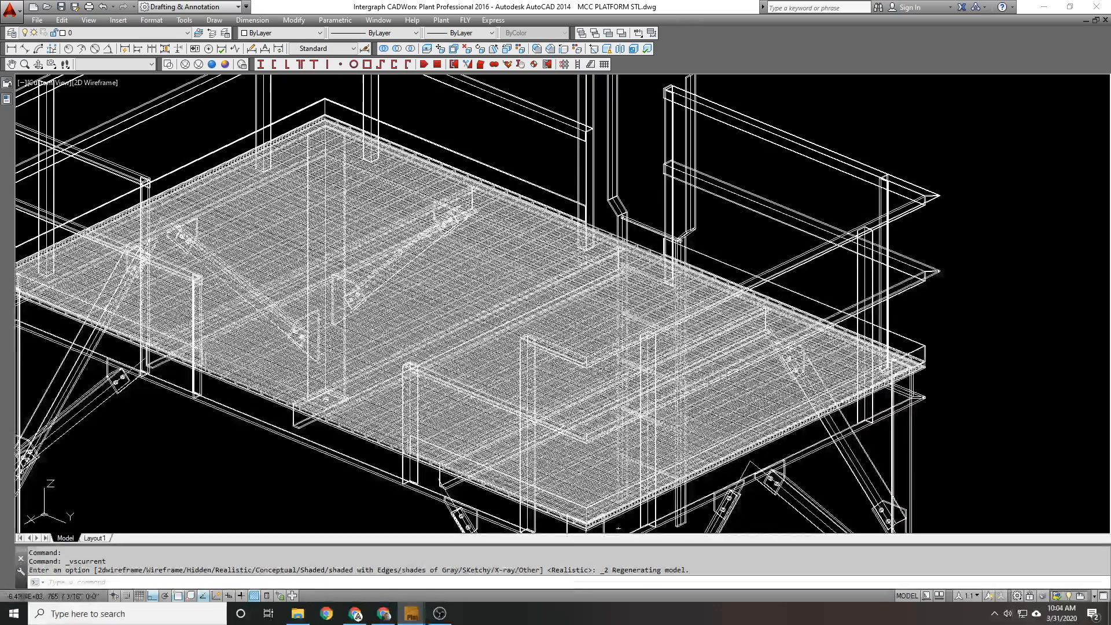
type("layfrz")
key("Return")
left_click(496, 262)
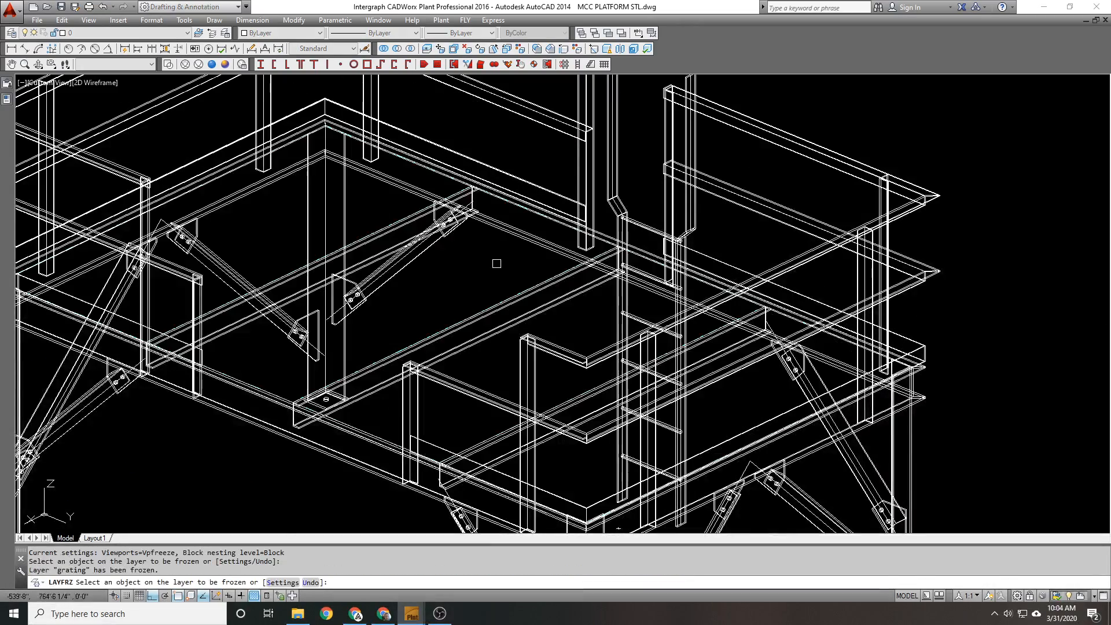
key("Return")
Step: Examine the railed platform's exposed beams and braces in the Realistic style, and the rectangular beam frame in 2D wireframe
middle_click_drag(347, 237, 786, 272)
middle_click_drag(686, 243, 605, 243)
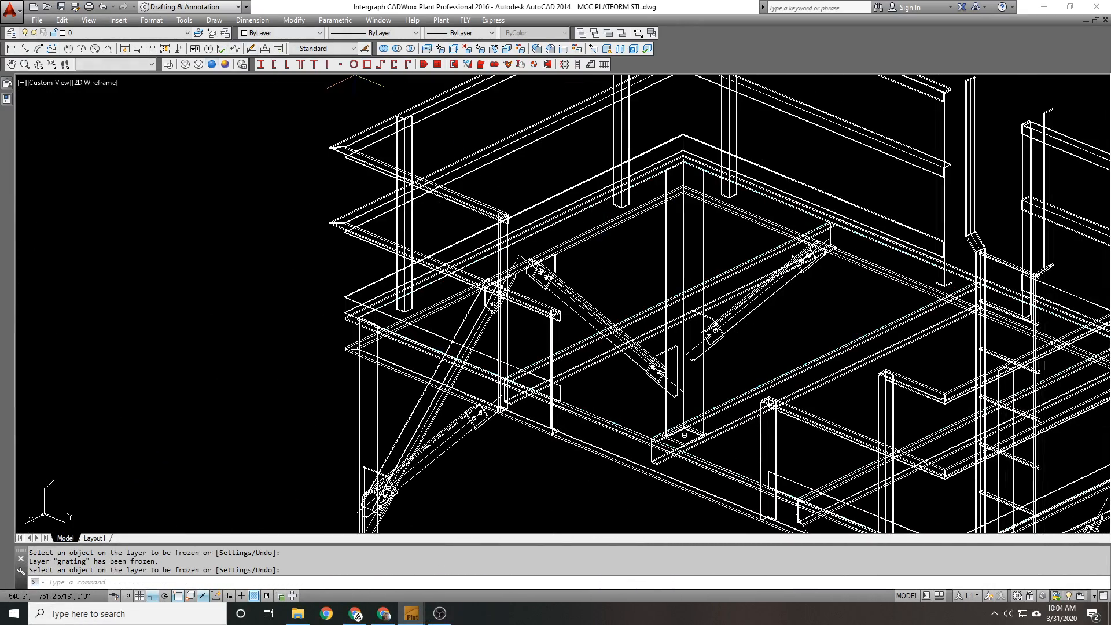
left_click(212, 64)
middle_click_drag(668, 188, 644, 206, "shift")
middle_click_drag(492, 249, 515, 132)
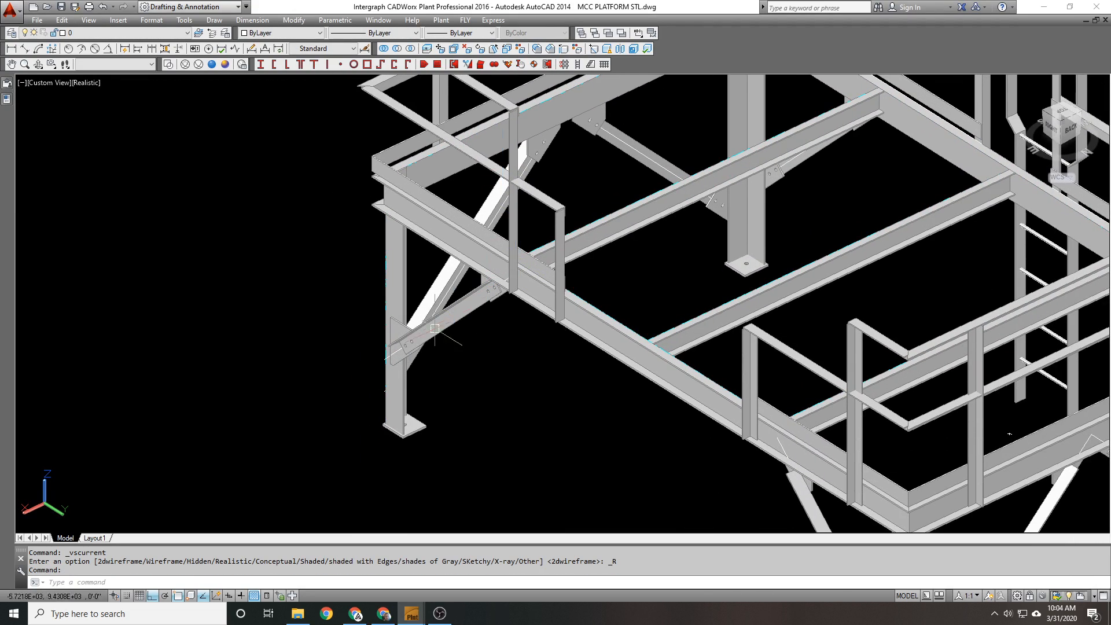
scroll(451, 311, "down", 5)
left_click(168, 64)
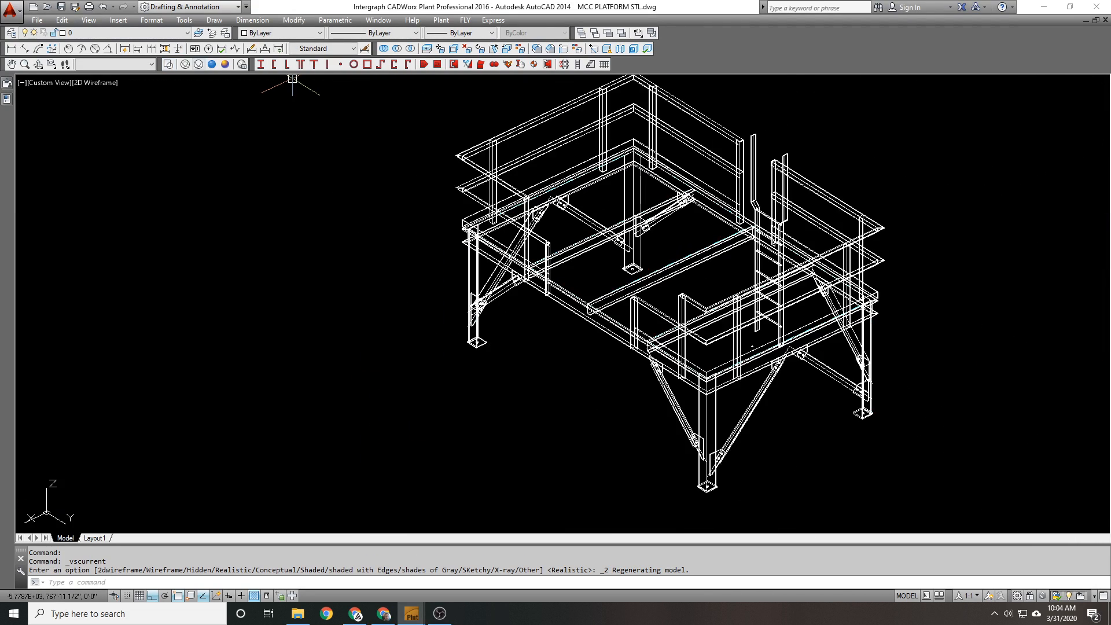
scroll(735, 261, "down", 5)
scroll(354, 167, "up", 10)
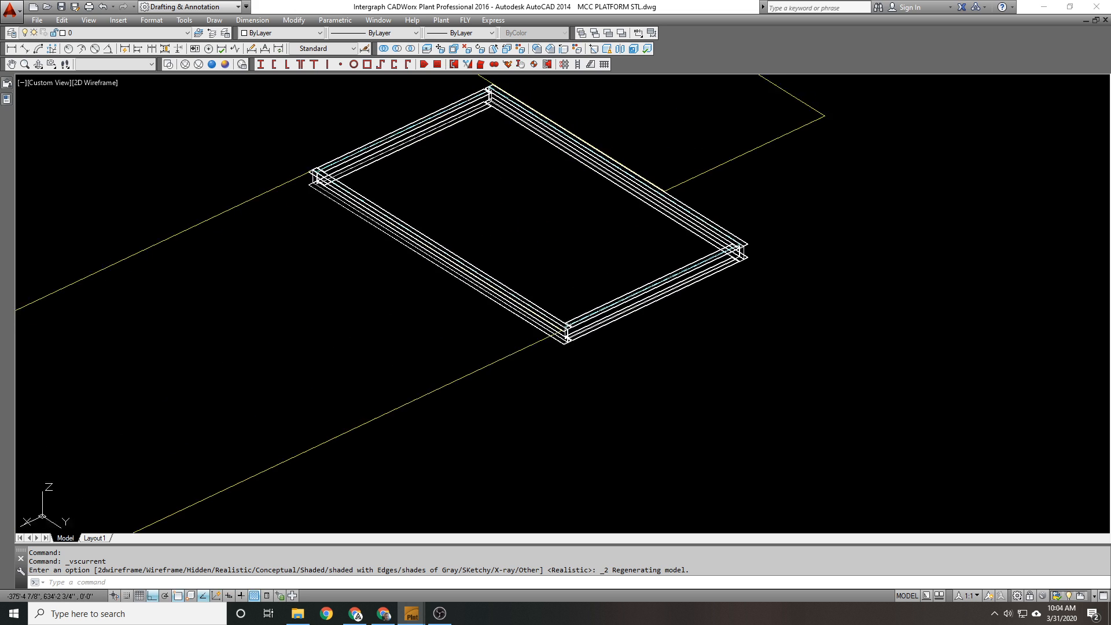
middle_click_drag(531, 265, 547, 247, "shift")
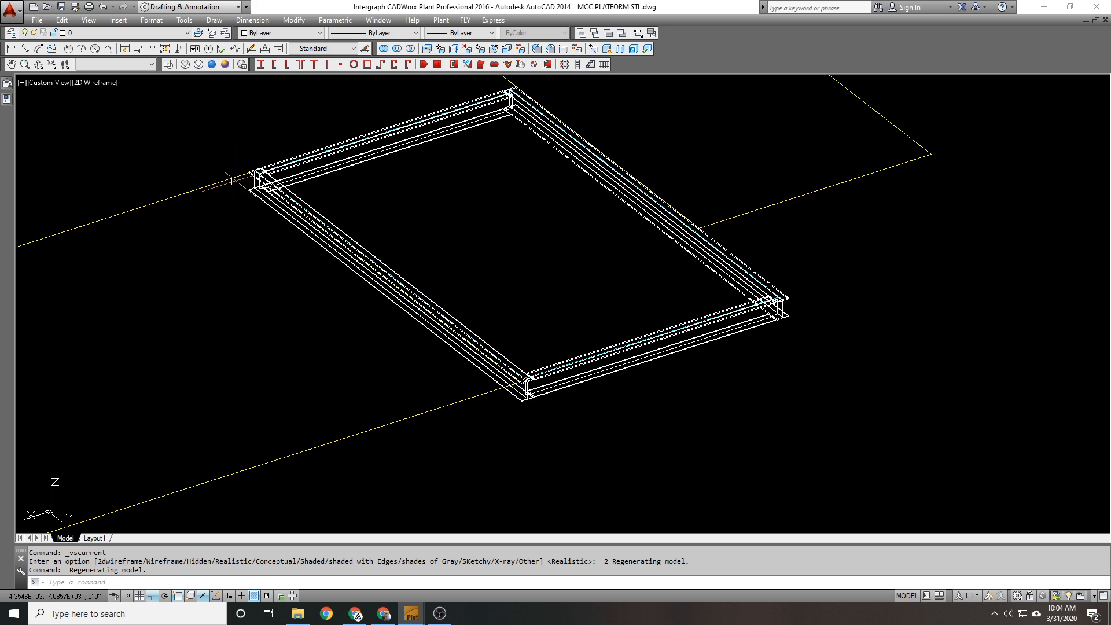
Step: Measure the gap between the beam frame's outer edge and the adjoining yellow building outline with DIST in the top view
middle_click_drag(347, 133, 347, 157)
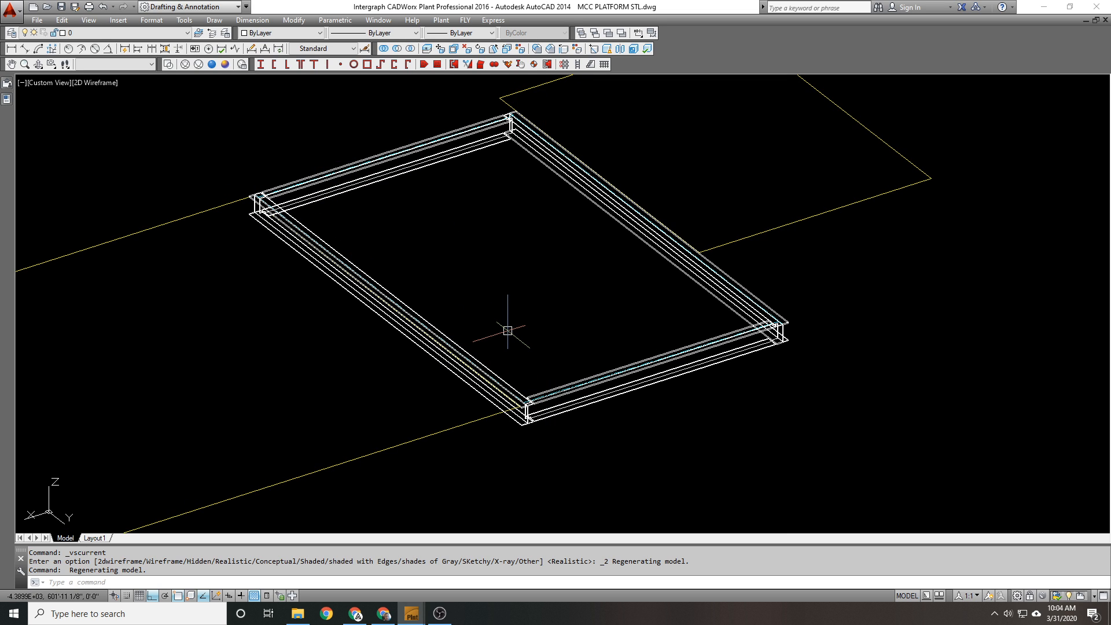
left_click(115, 64)
left_click(93, 74)
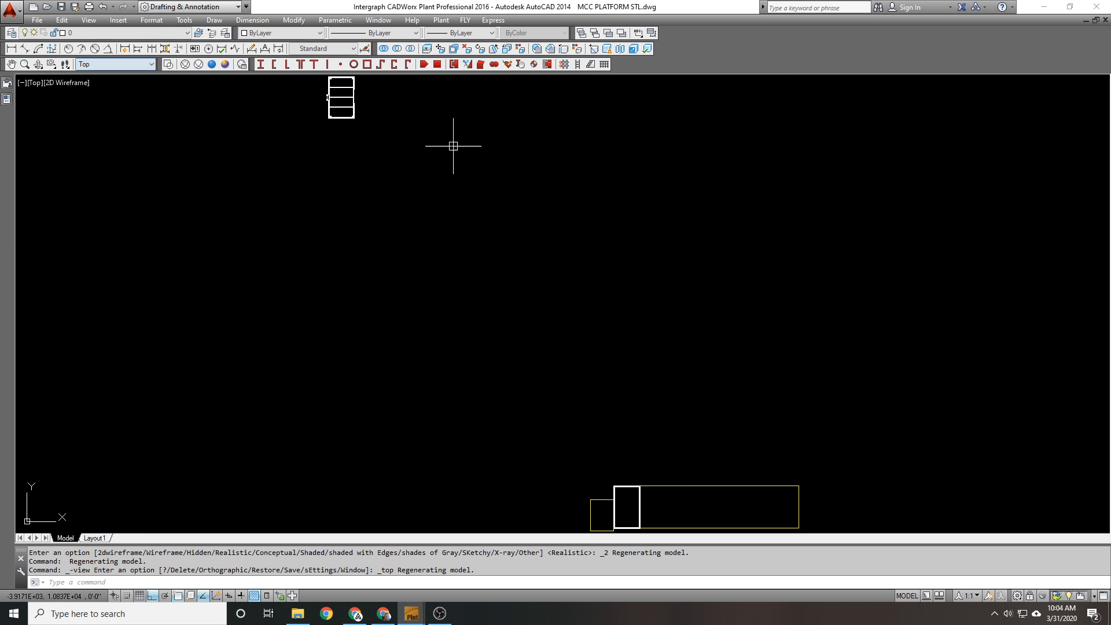
scroll(504, 297, "up", 6)
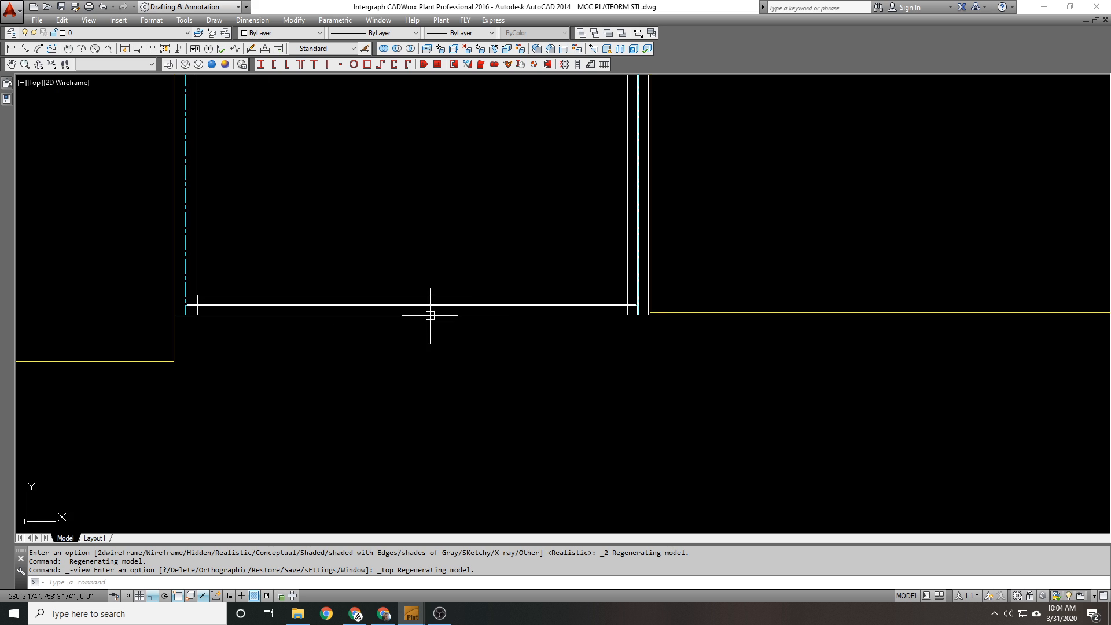
middle_click_drag(430, 316, 523, 316)
scroll(747, 308, "up", 6)
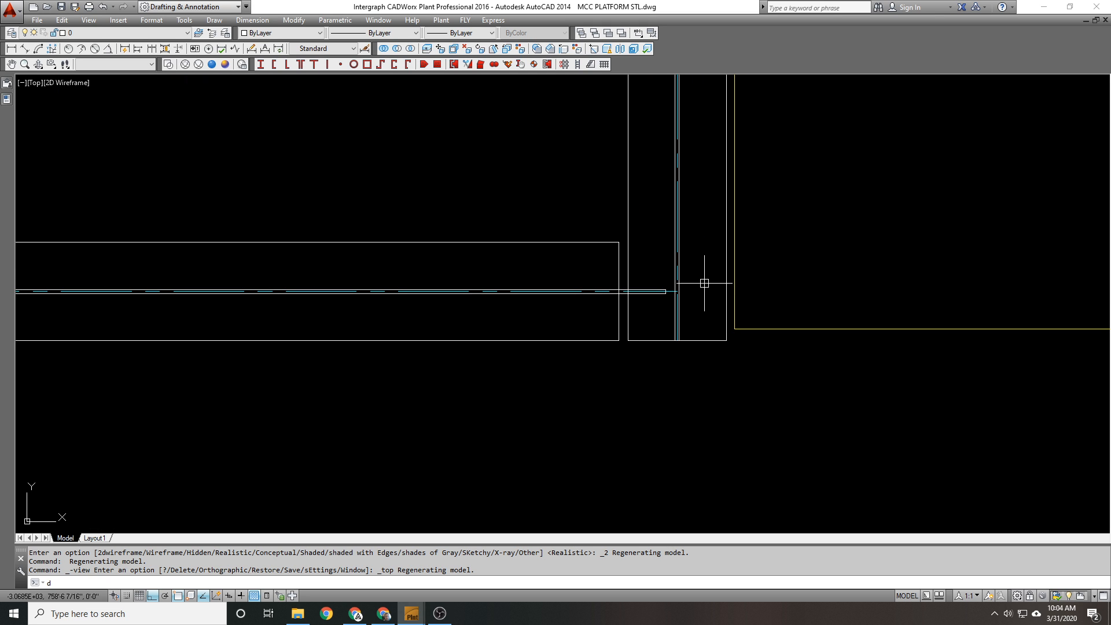
type("i")
key("Return")
left_click(720, 327)
left_click(723, 324)
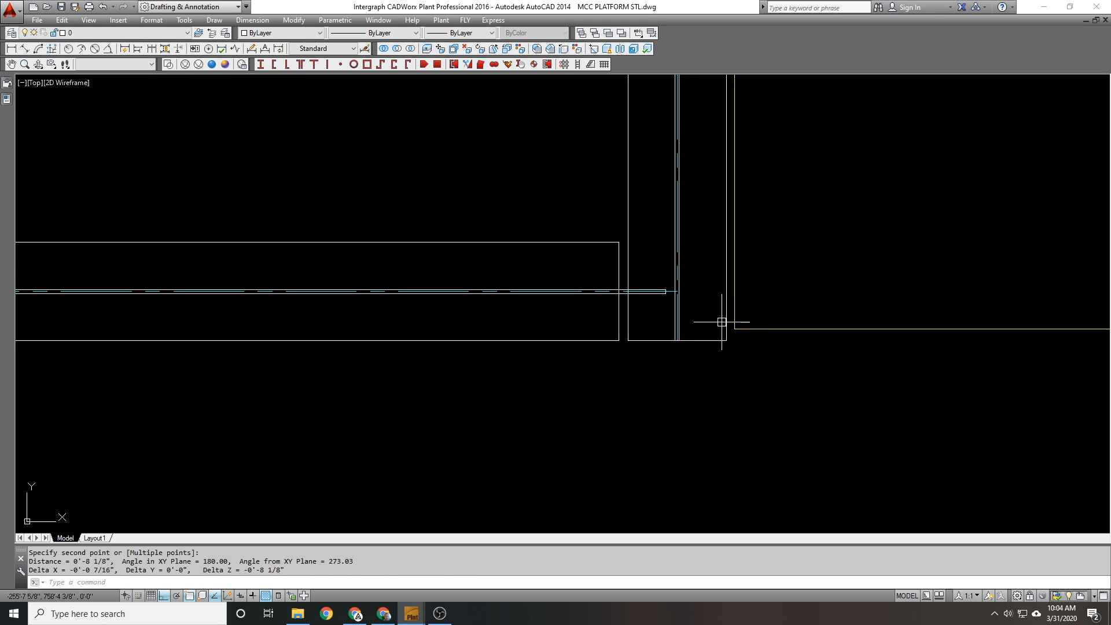
Step: Examine the beam frame's fit between the two yellow building outlines in plan and return to an angled 3D view
scroll(659, 197, "down", 5)
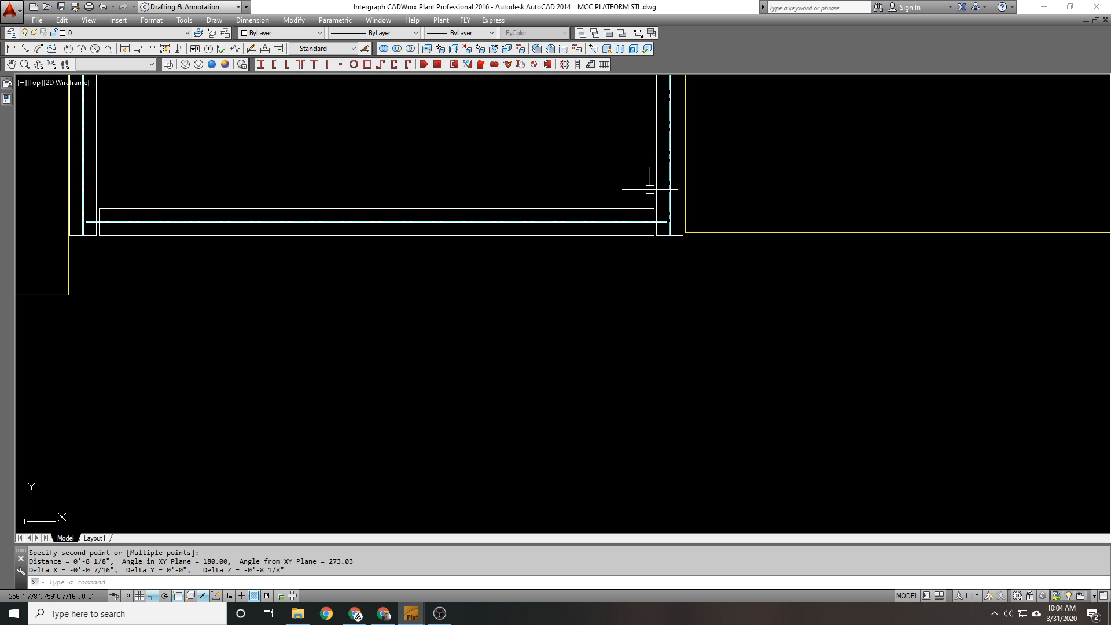
scroll(602, 207, "down", 2)
middle_click_drag(582, 164, 612, 253)
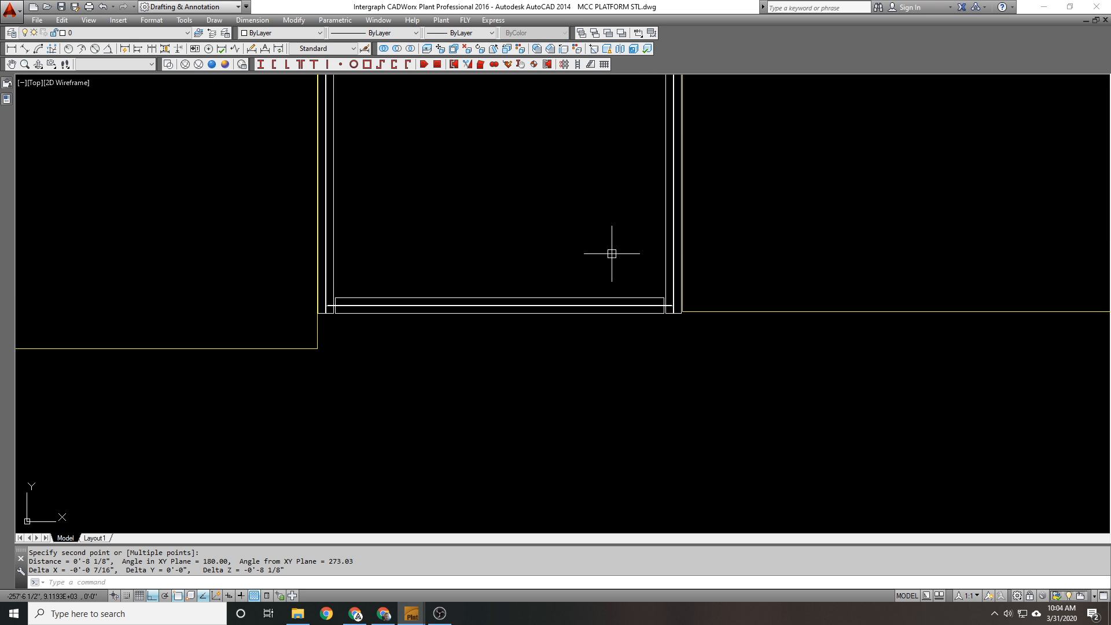
scroll(612, 253, "down", 1)
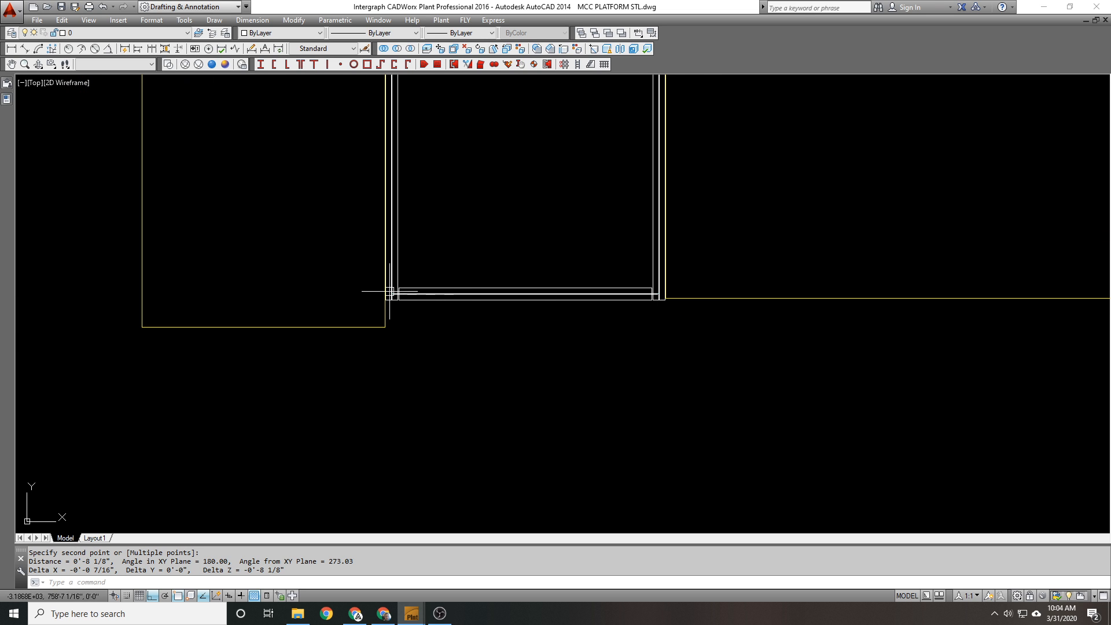
scroll(424, 292, "down", 1)
middle_click_drag(450, 271, 441, 373)
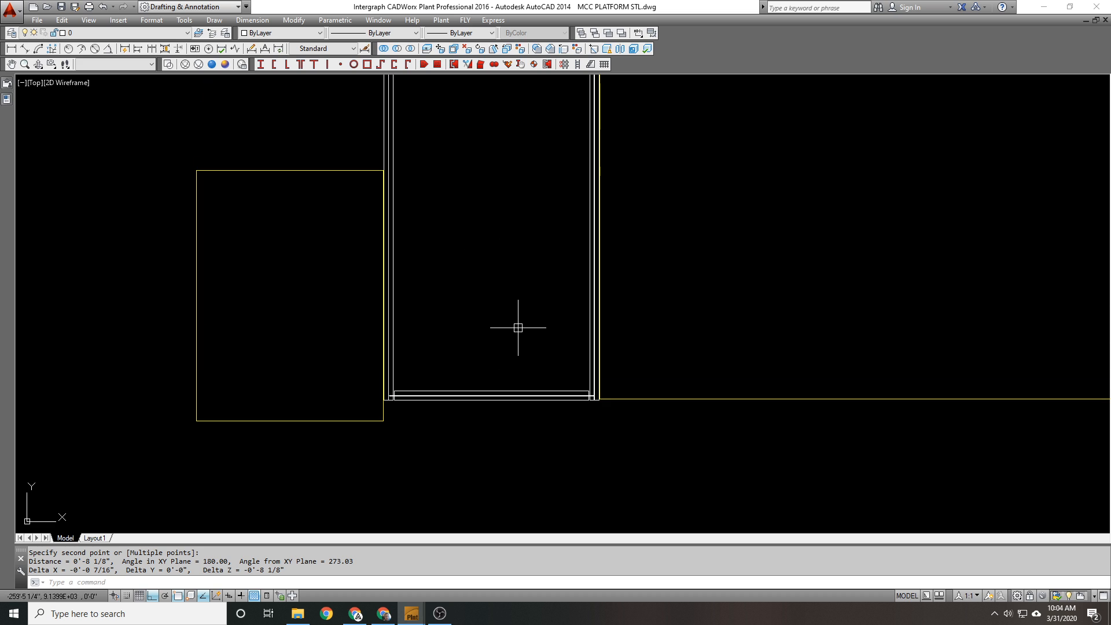
scroll(541, 310, "down", 1)
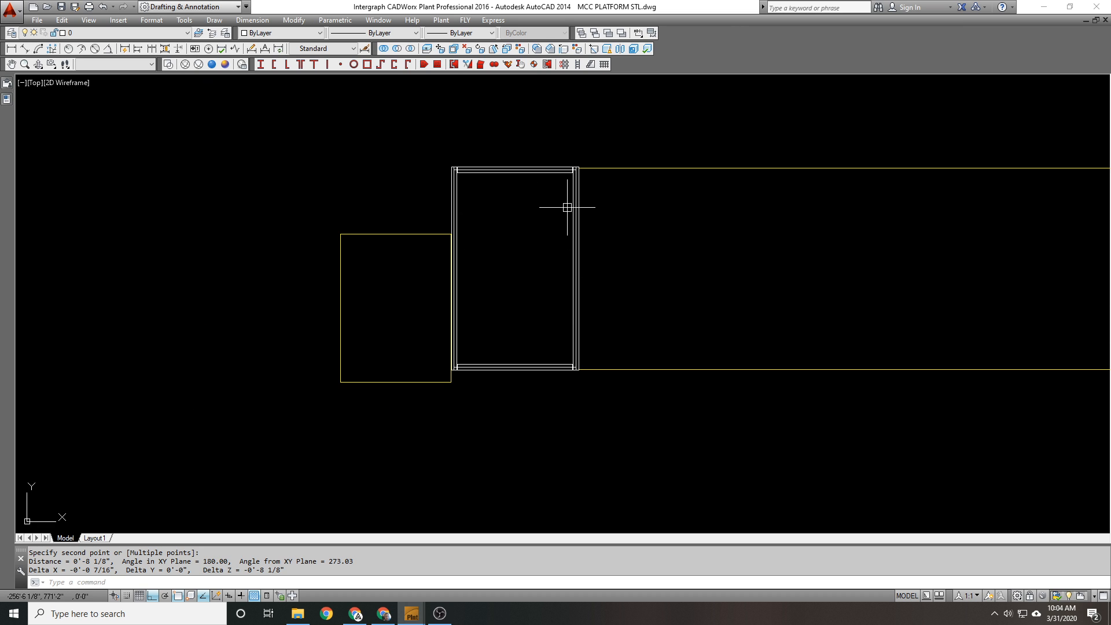
scroll(536, 168, "down", 1)
middle_click_drag(535, 168, 498, 205)
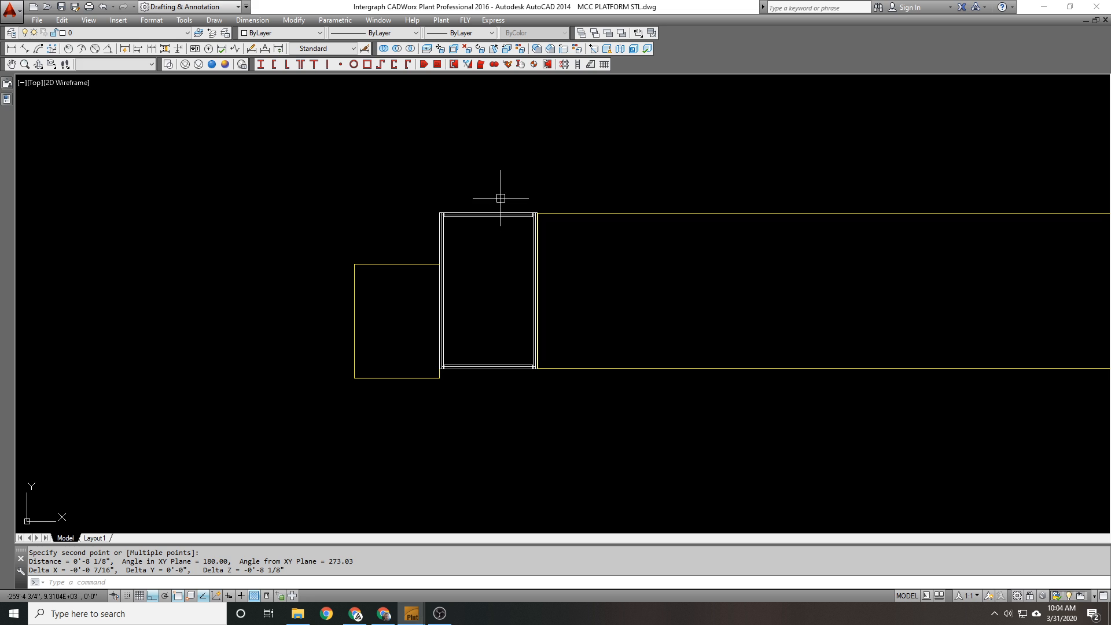
middle_click_drag(755, 299, 430, 221, "shift")
scroll(456, 253, "up", 5)
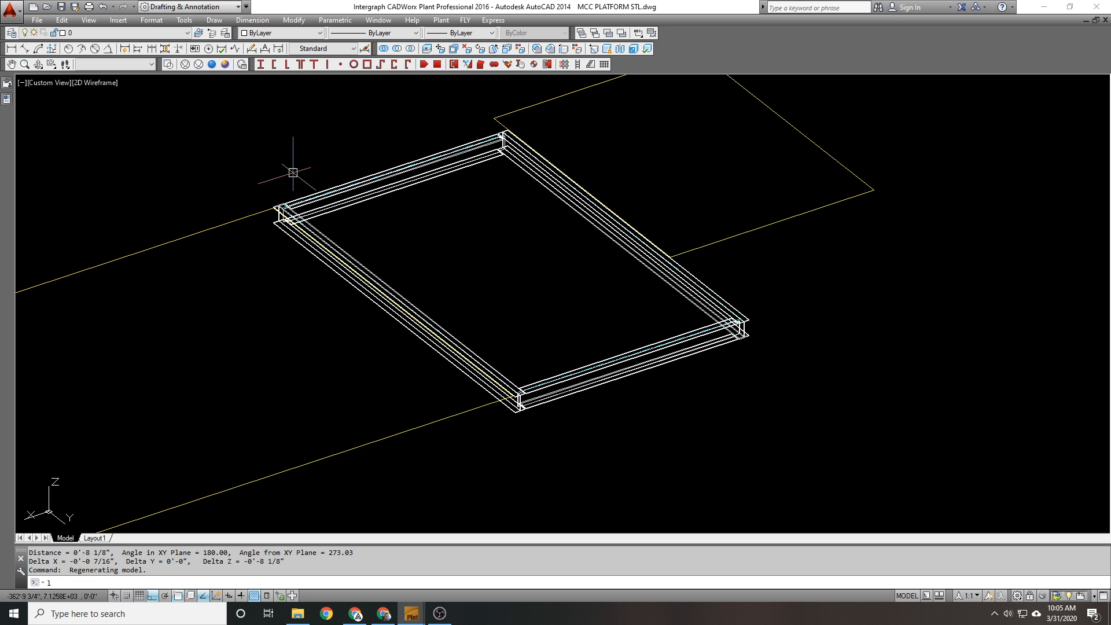
type("l")
key("Return")
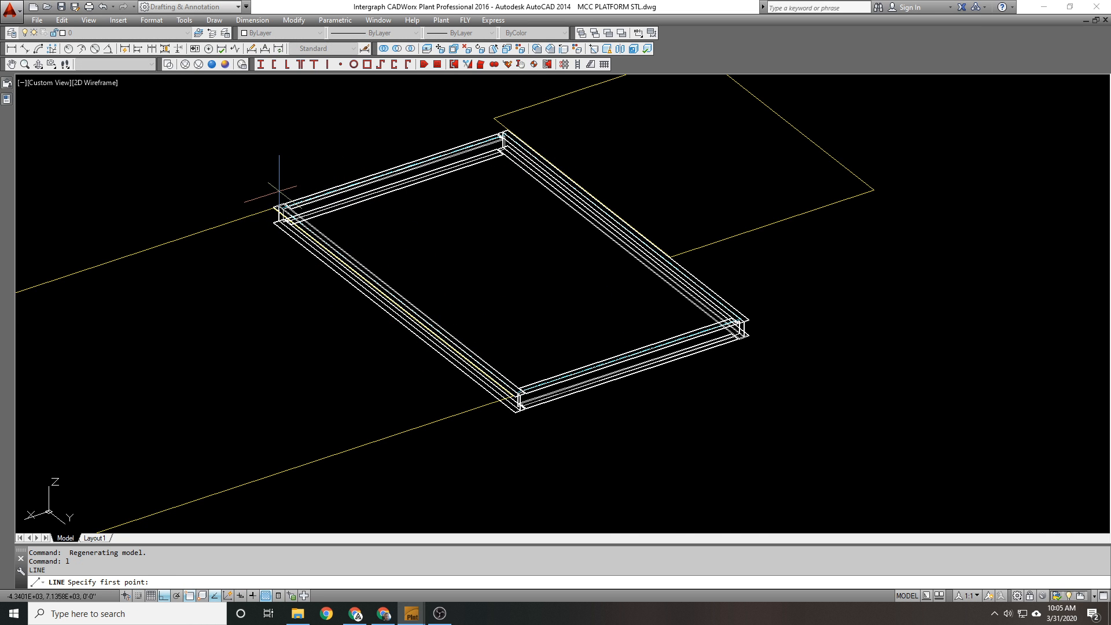
scroll(278, 206, "up", 5)
scroll(307, 184, "down", 4)
key("Escape")
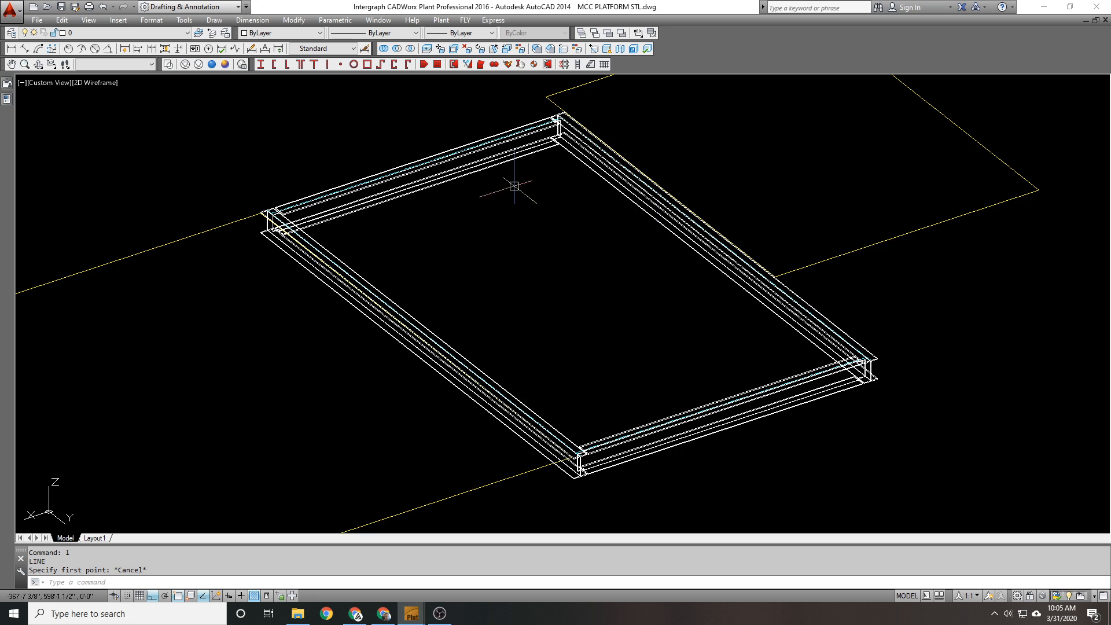
Step: Examine the intermediate beams of the railed example platform and return to the rectangular beam frame
scroll(241, 147, "down", 5)
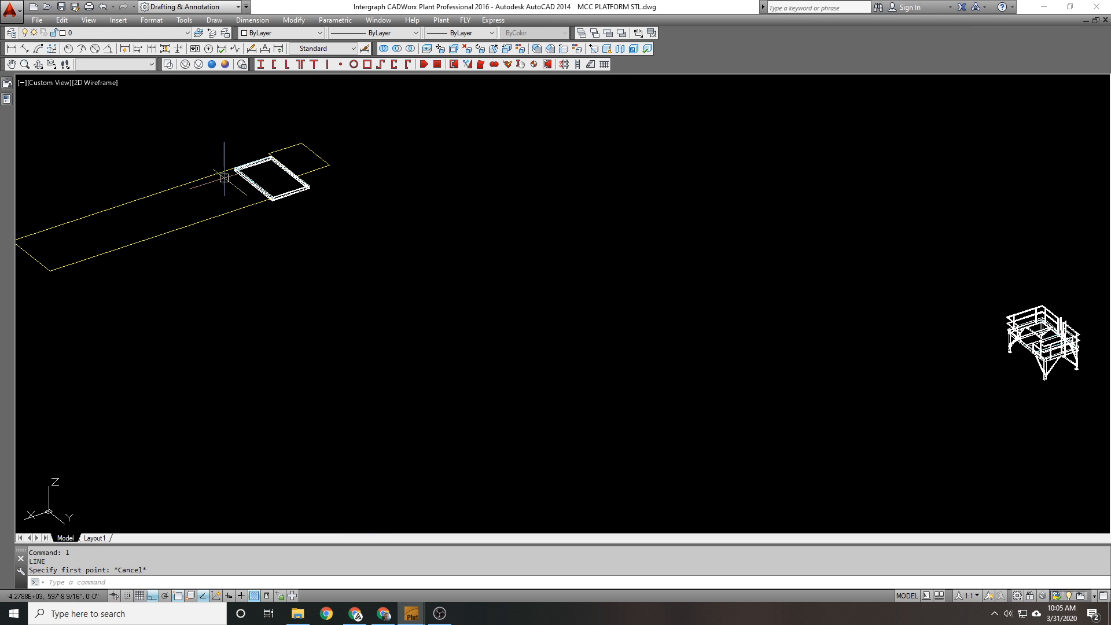
scroll(962, 310, "up", 6)
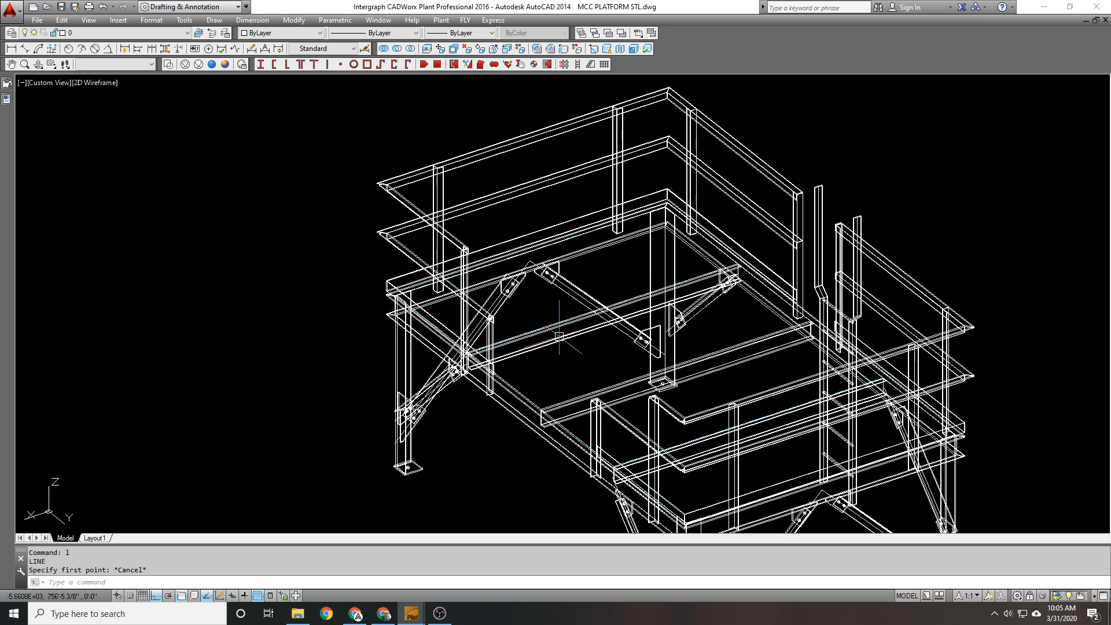
mouse_move(559, 337)
scroll(530, 280, "down", 8)
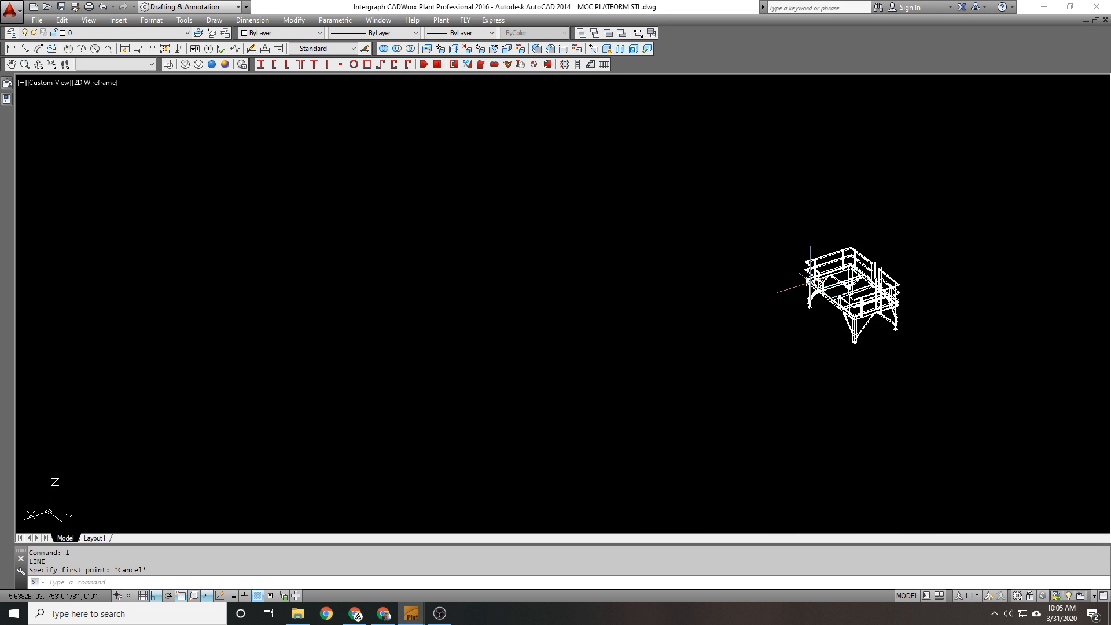
scroll(575, 243, "up", 8)
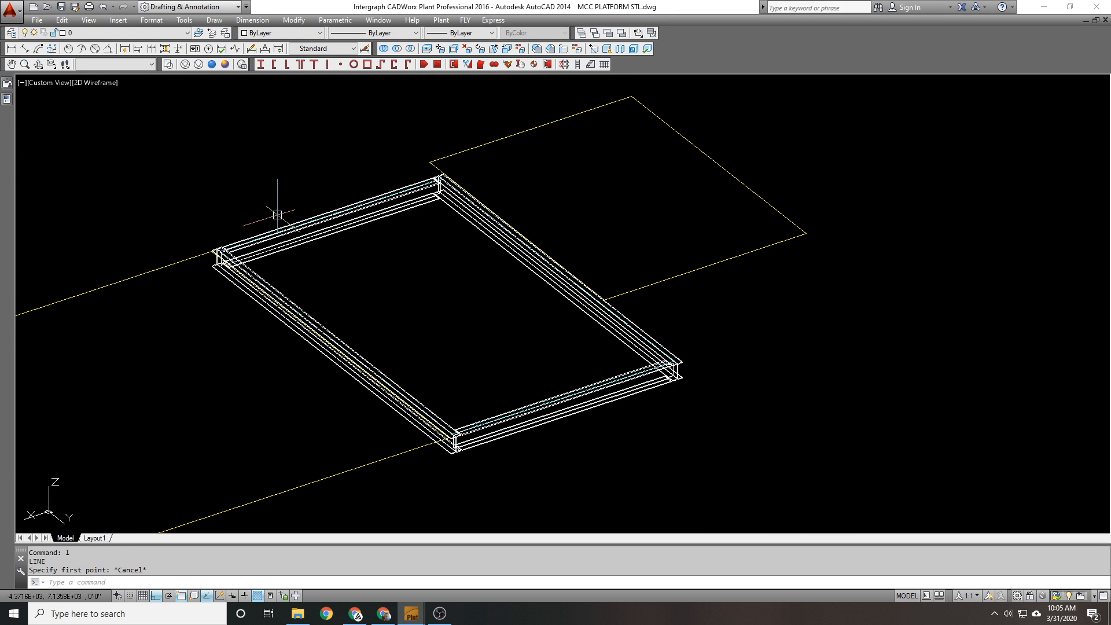
Step: Draw a line along one short end beam of the frame, joining the top centrelines of the two long beams
type("l")
key("Return")
scroll(223, 253, "up", 6)
left_click(144, 179)
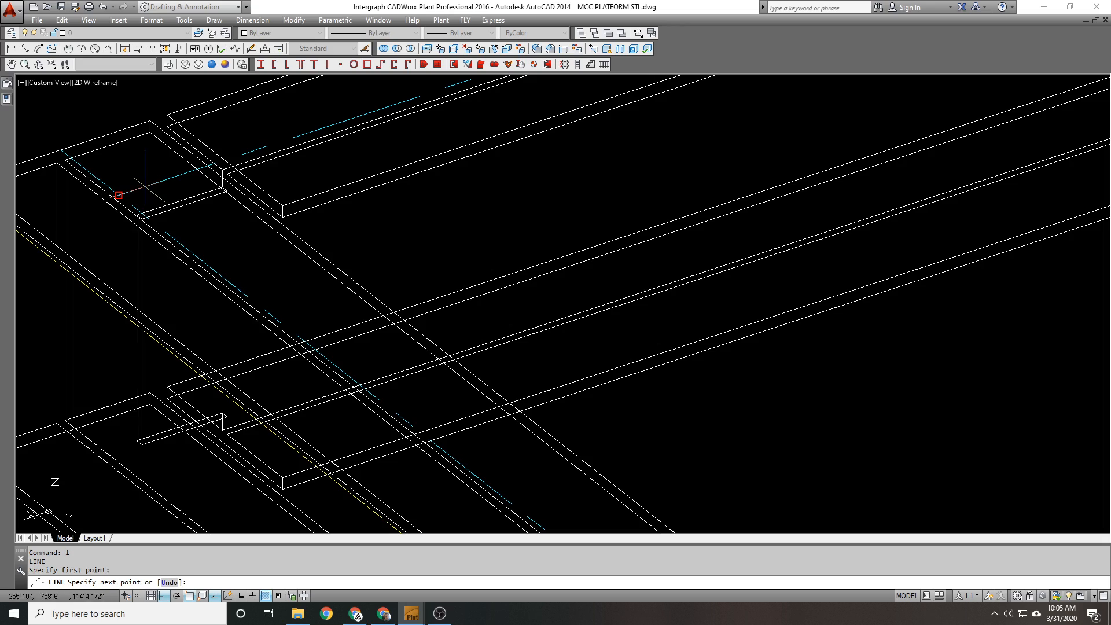
scroll(139, 243, "down", 5)
scroll(442, 204, "up", 3)
scroll(492, 194, "up", 3)
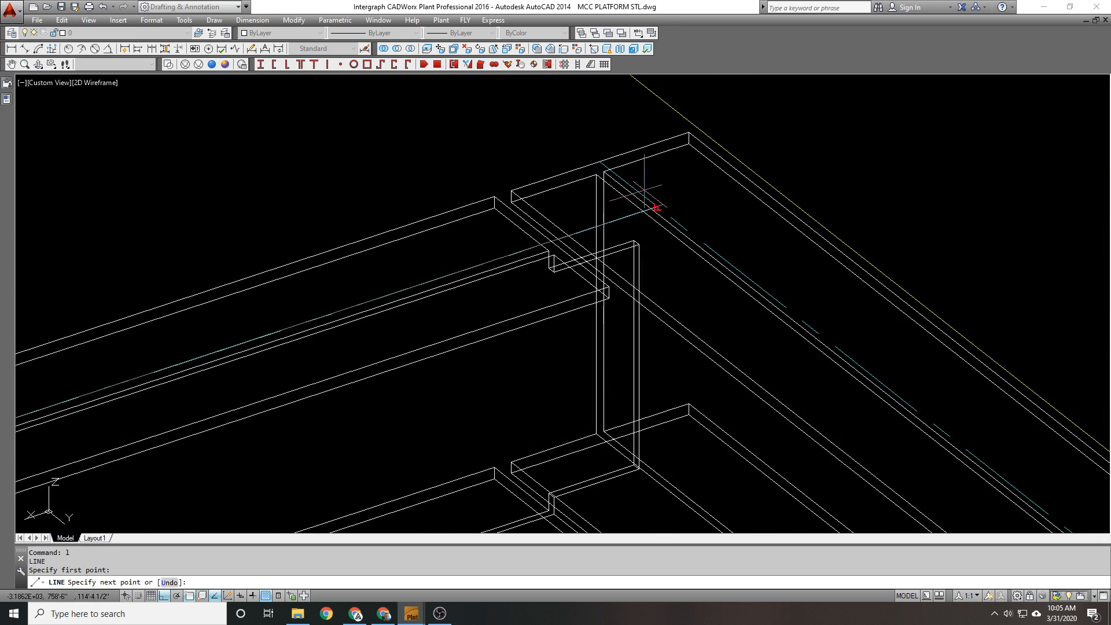
left_click(661, 203)
scroll(673, 182, "down", 5)
key("Return")
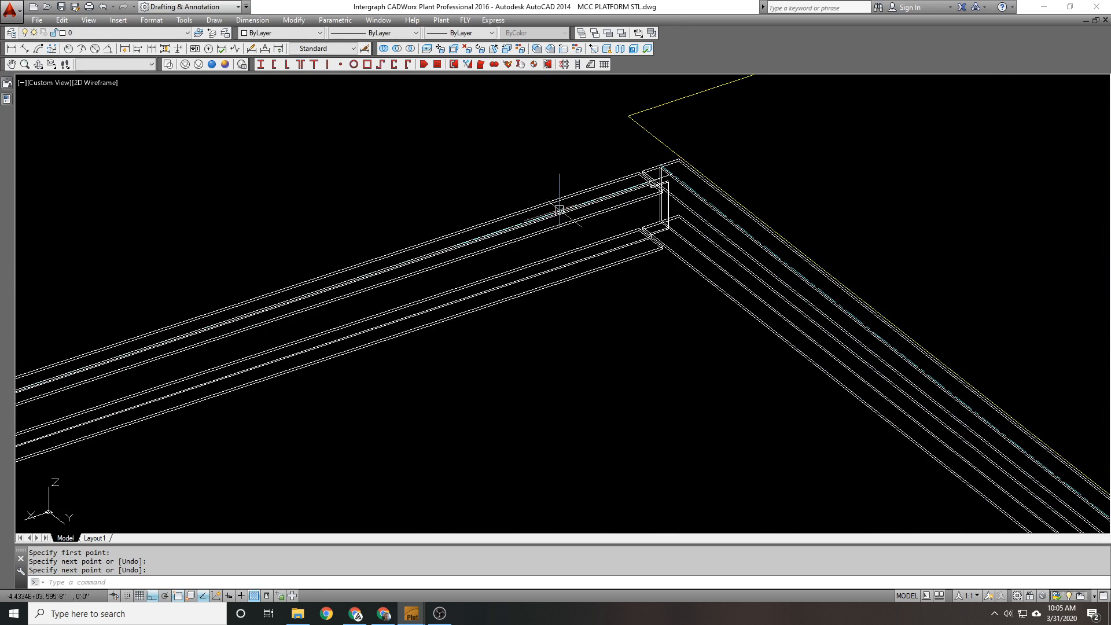
Step: Move the new line 4' into the frame along the long beams
type("m")
key("Return")
left_click(551, 212)
key("Return")
scroll(578, 209, "down", 3)
left_click(578, 305)
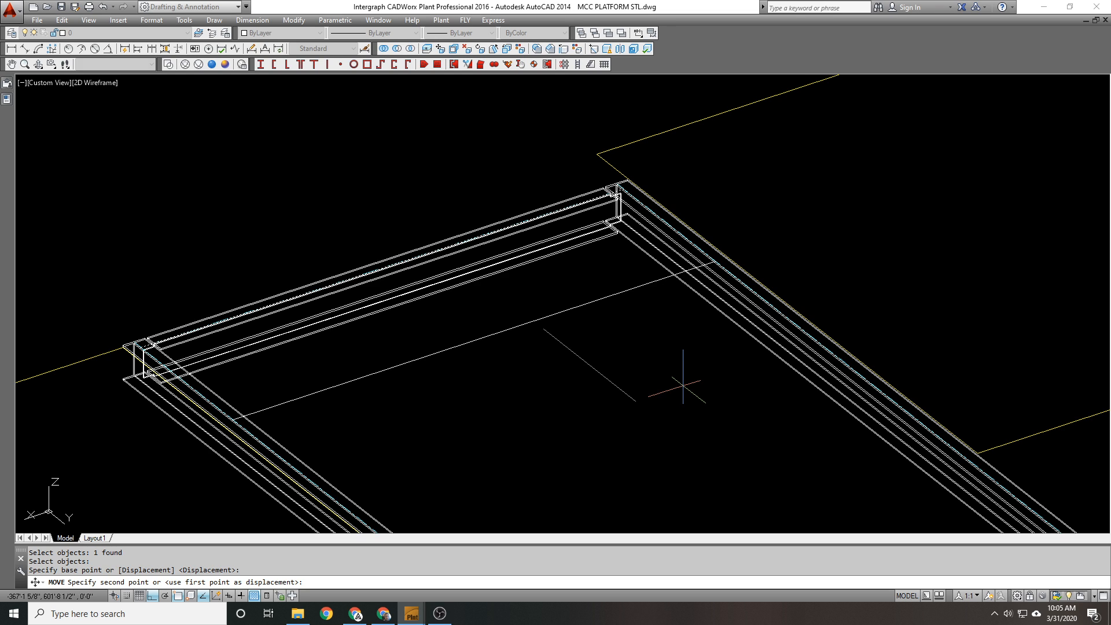
type("4'")
key("Return")
middle_click_drag(489, 385, 545, 324)
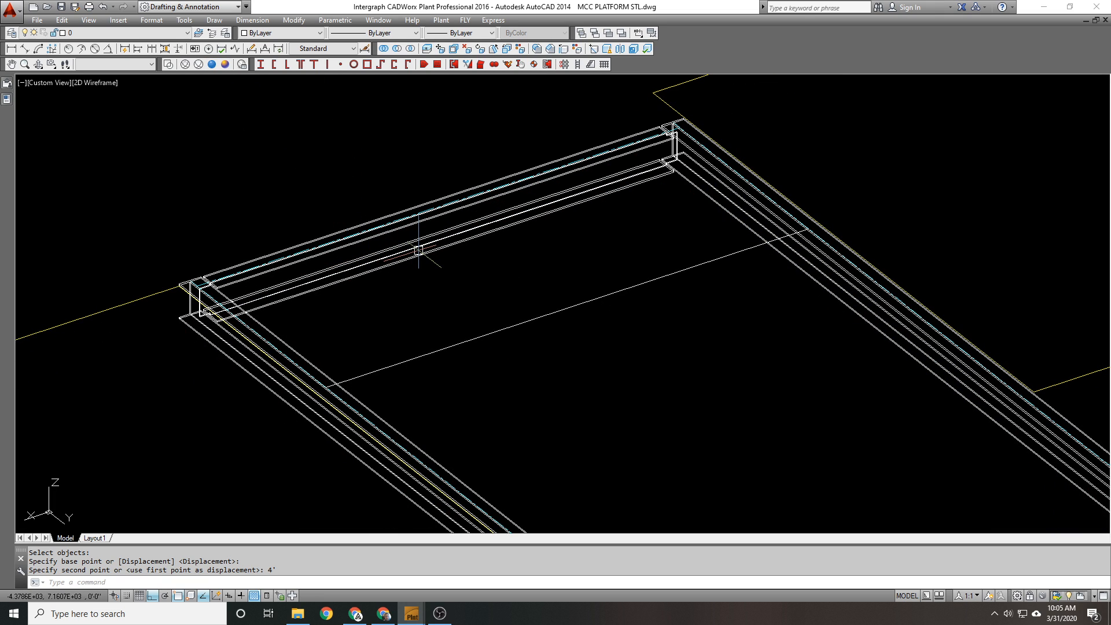
Step: Set up an American Standard Channel C8X11.5 in Draw Steel with its insertion location at the top corner of the web
scroll(397, 223, "down", 3)
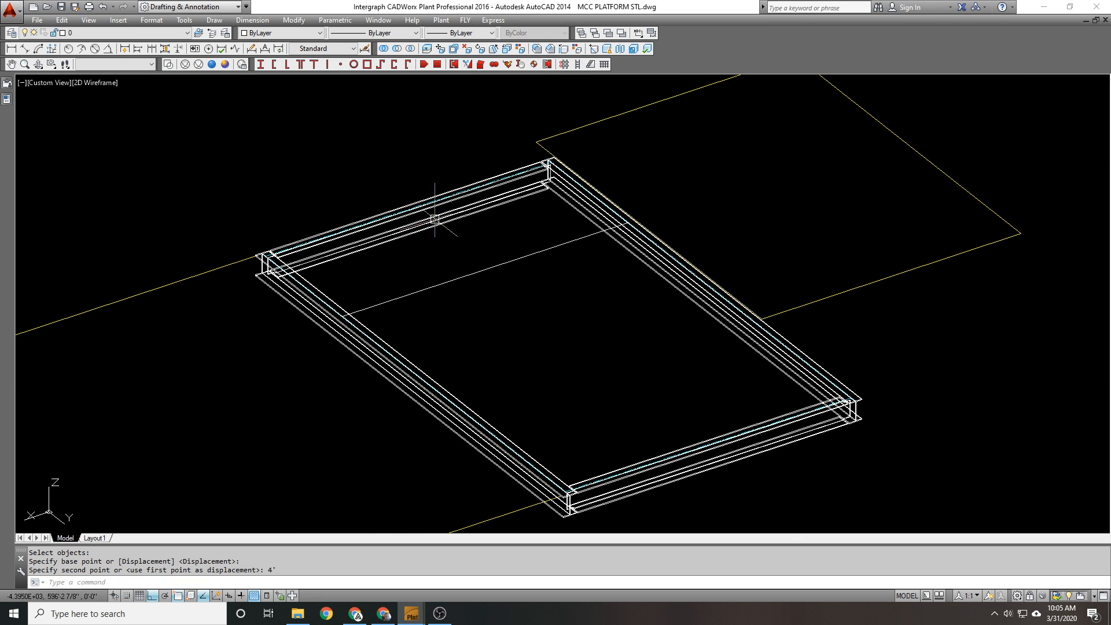
middle_click_drag(199, 271, 469, 307, "shift")
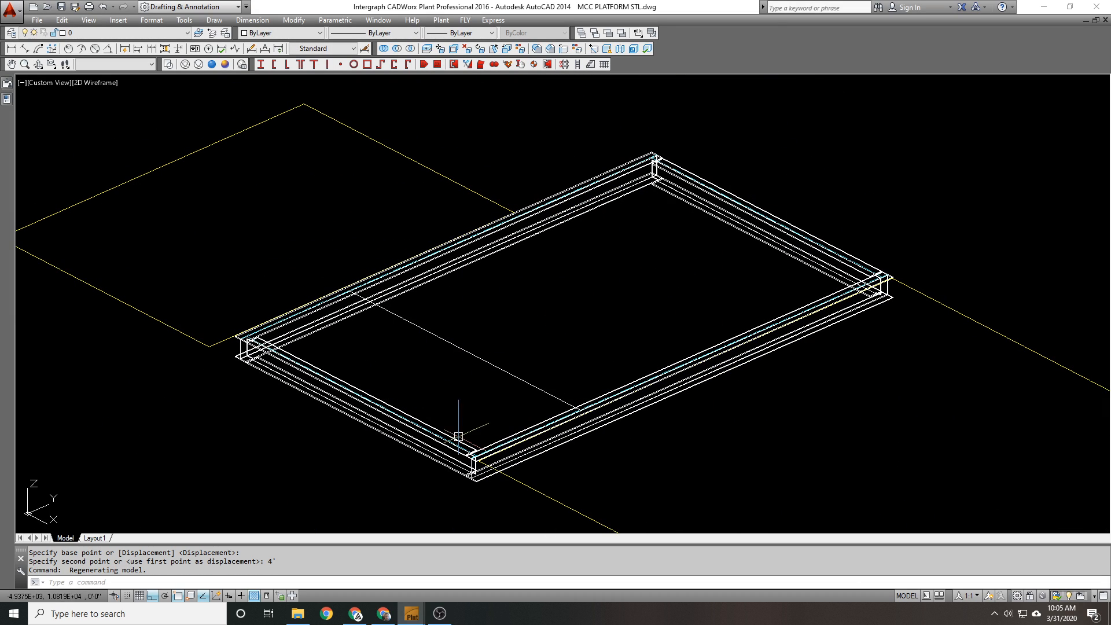
middle_click_drag(518, 368, 610, 291)
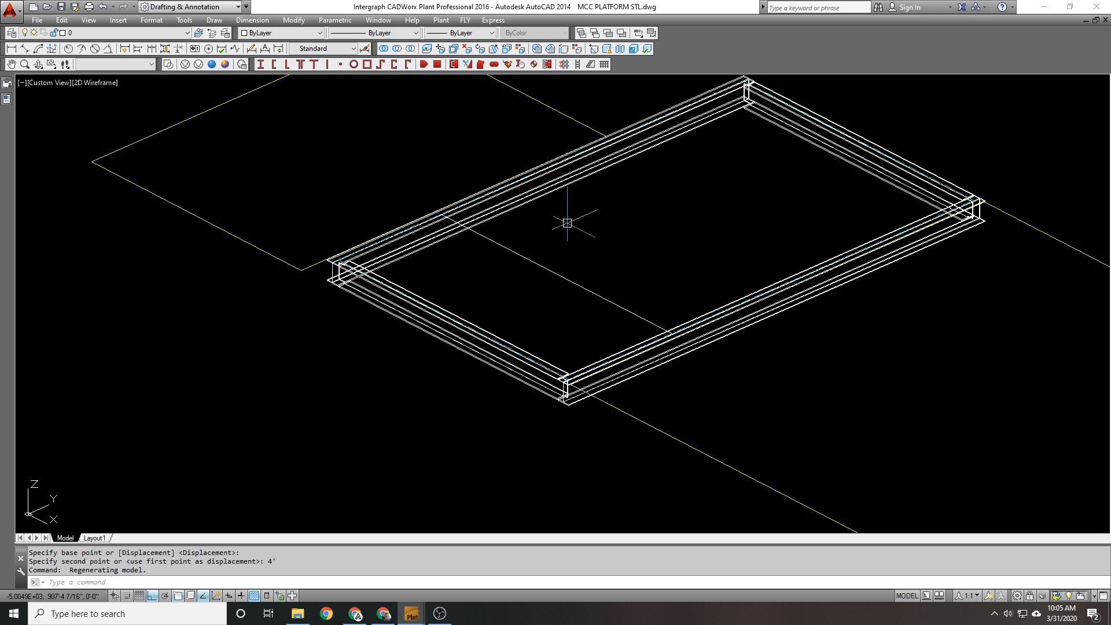
scroll(556, 248, "up", 1)
middle_click_drag(686, 266, 614, 278, "shift")
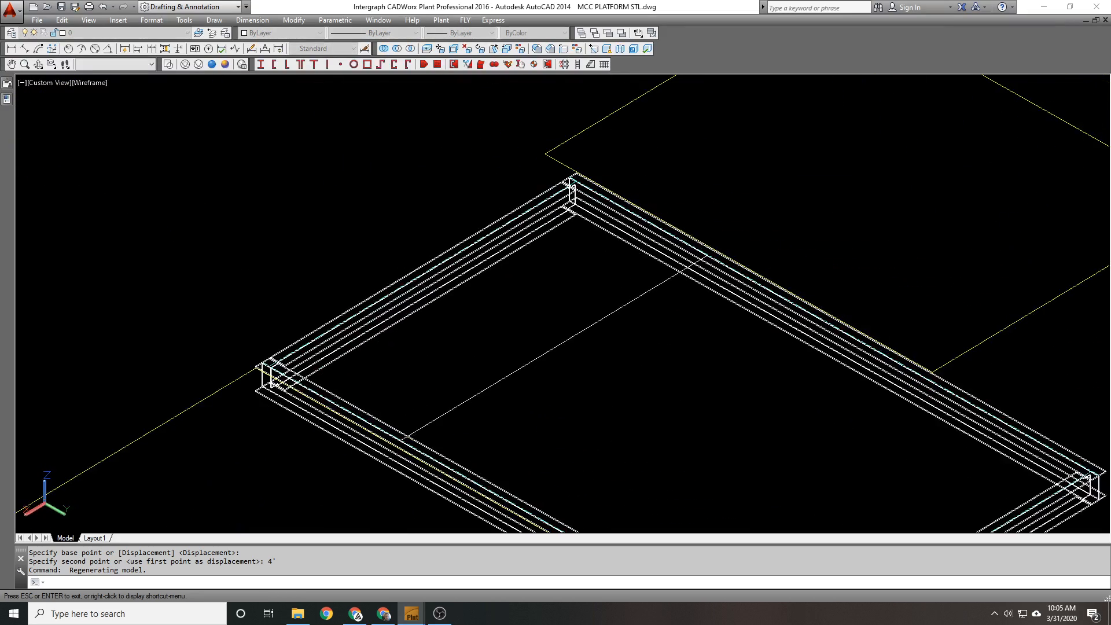
middle_click_drag(512, 360, 523, 305)
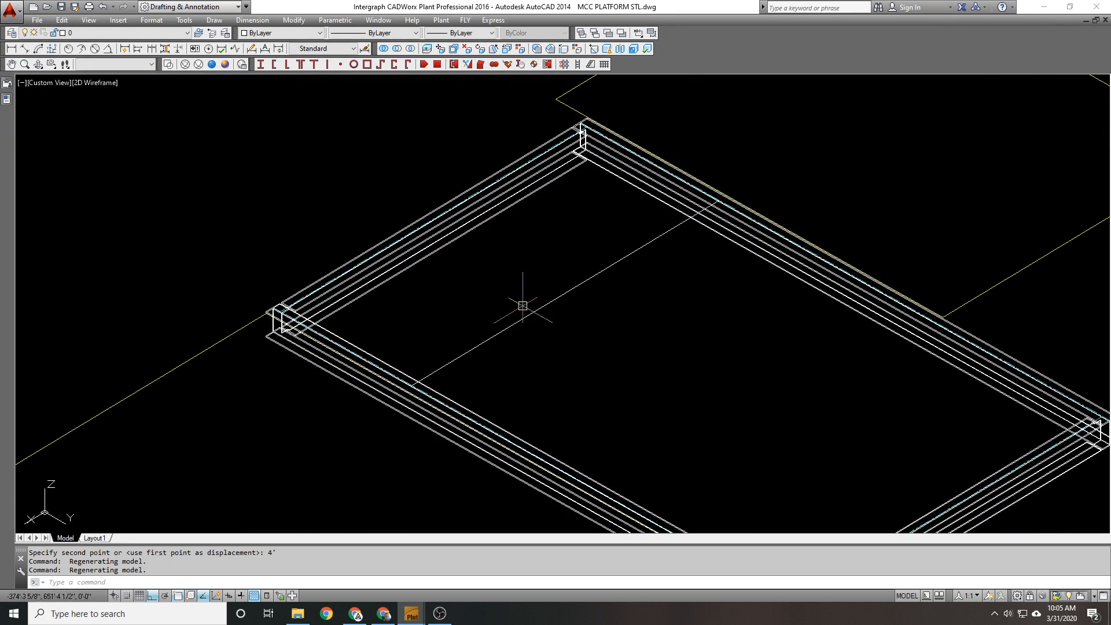
left_click(274, 64)
left_click(648, 146)
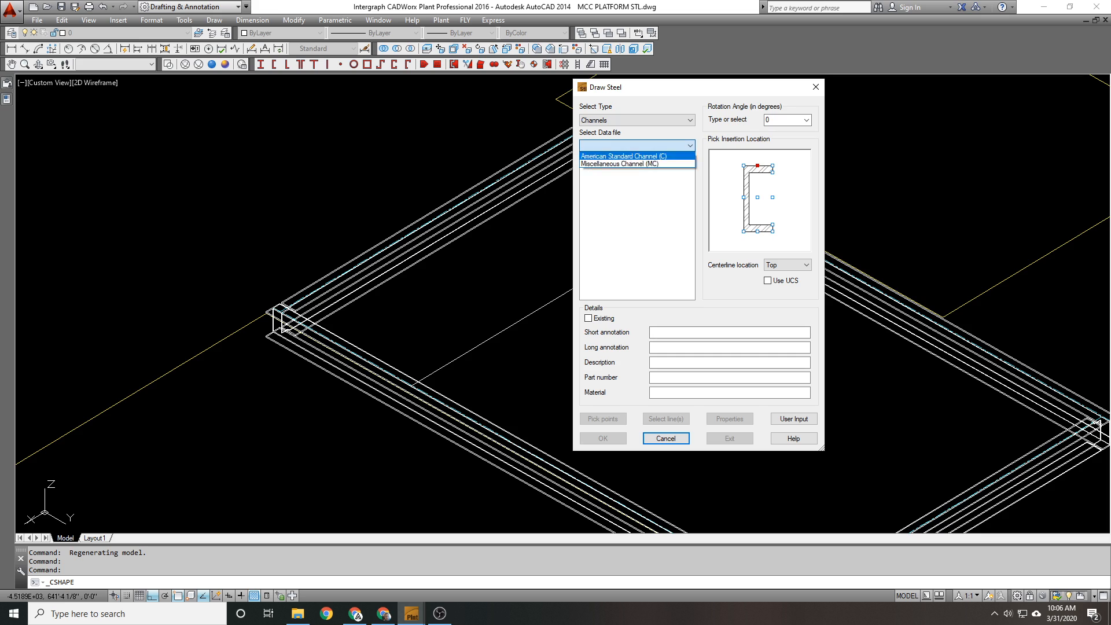
left_click(636, 156)
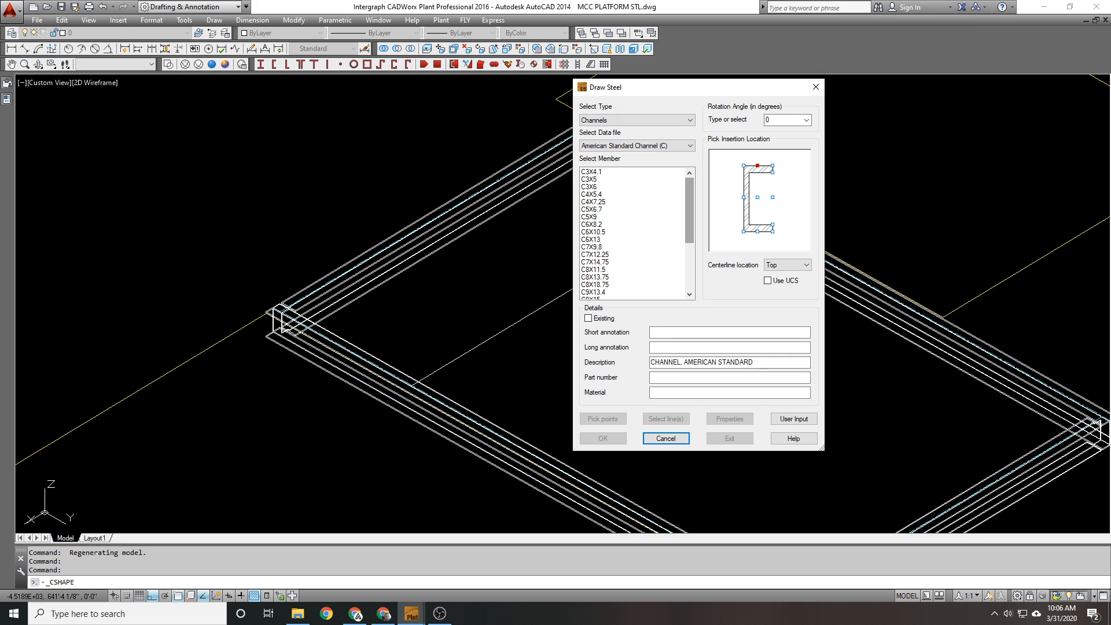
mouse_move(689, 209)
left_mouse_down()
mouse_move(689, 254)
mouse_move(689, 207)
left_mouse_up()
left_click(594, 270)
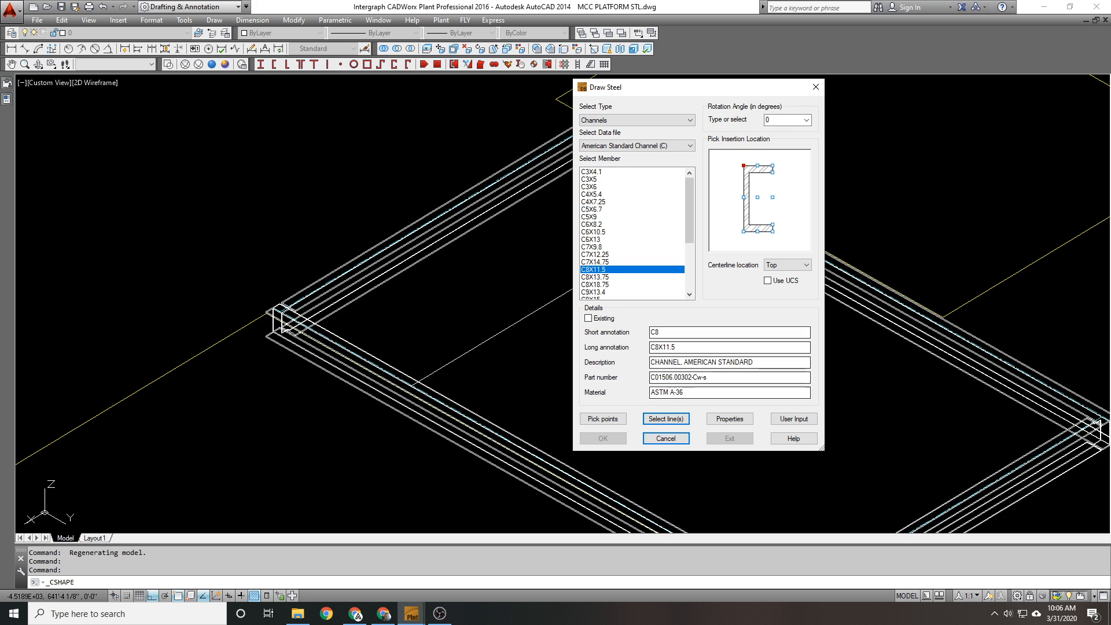
Step: Place the channel on the line across the frame and flip its flange side
left_click(666, 418)
left_click(536, 311)
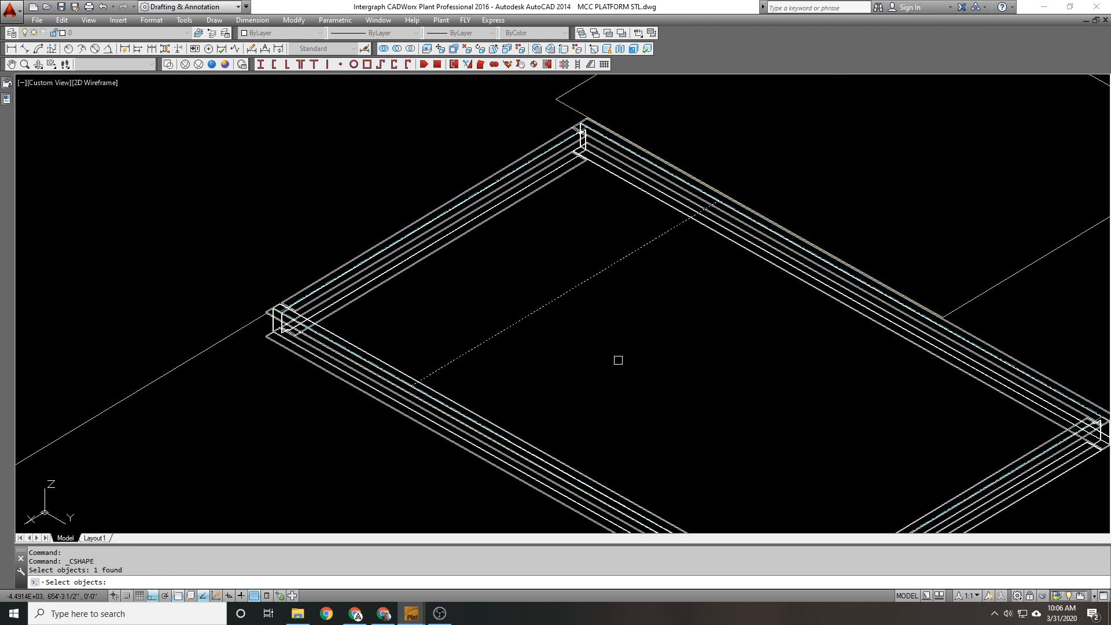
key("Return")
scroll(486, 405, "up", 4)
type("f")
key("Return")
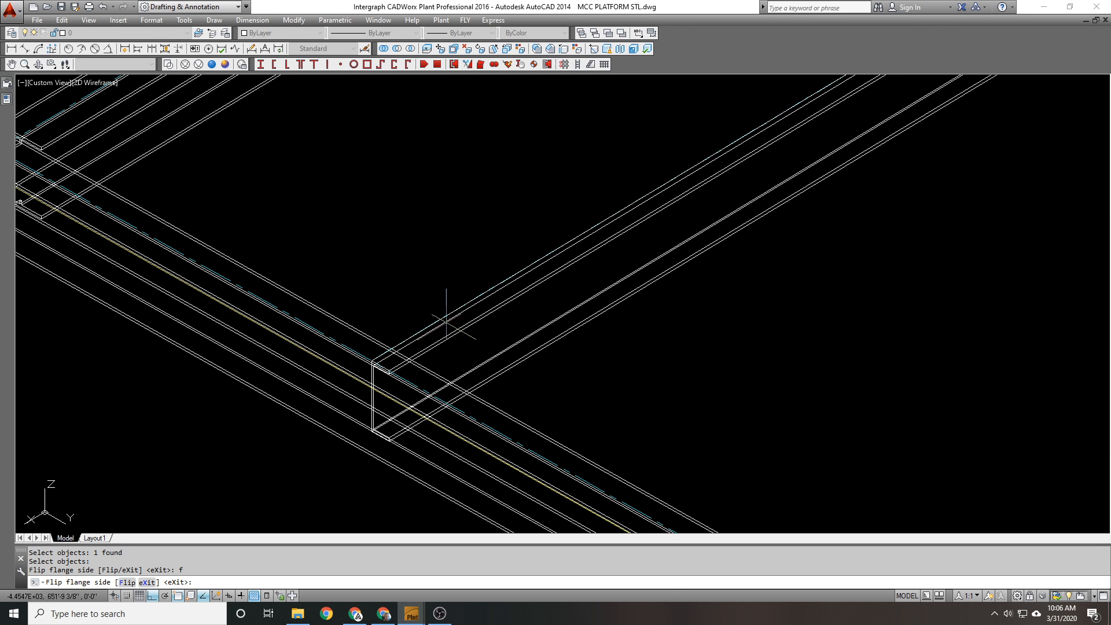
scroll(434, 255, "down", 3)
scroll(424, 266, "down", 3)
key("Return")
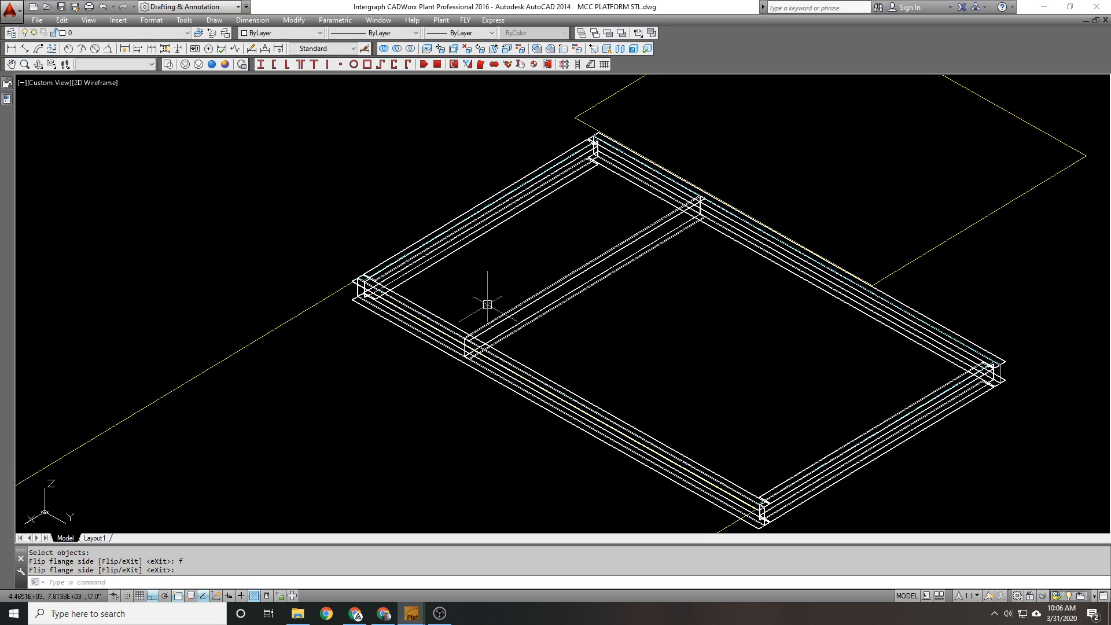
Step: Measure the distance from the channel's top web corner to the nearest end beam and read the full result
scroll(487, 303, "up", 3)
type("di")
key("Return")
scroll(442, 312, "up", 4)
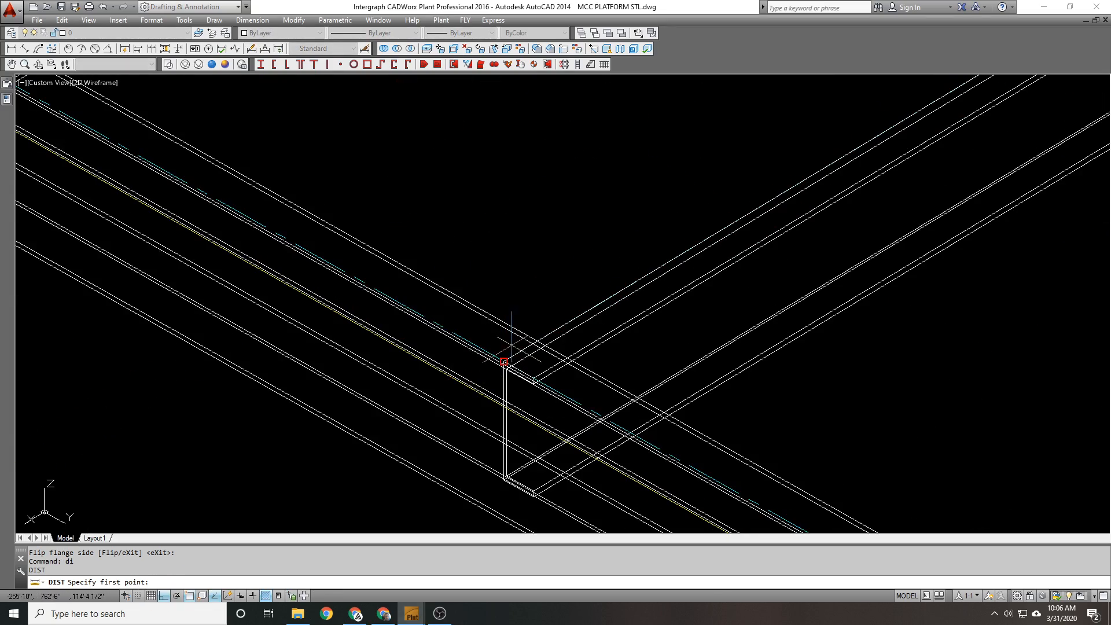
left_click(509, 360)
scroll(508, 360, "down", 3)
scroll(480, 303, "up", 5)
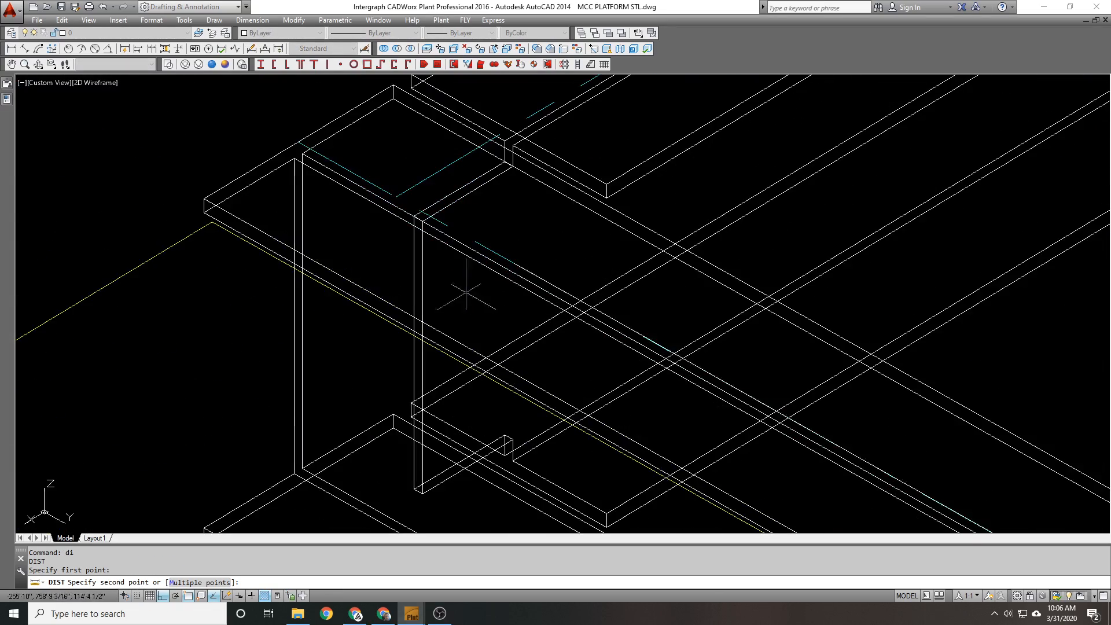
left_click(609, 173)
scroll(228, 148, "down", 3)
scroll(226, 147, "down", 3)
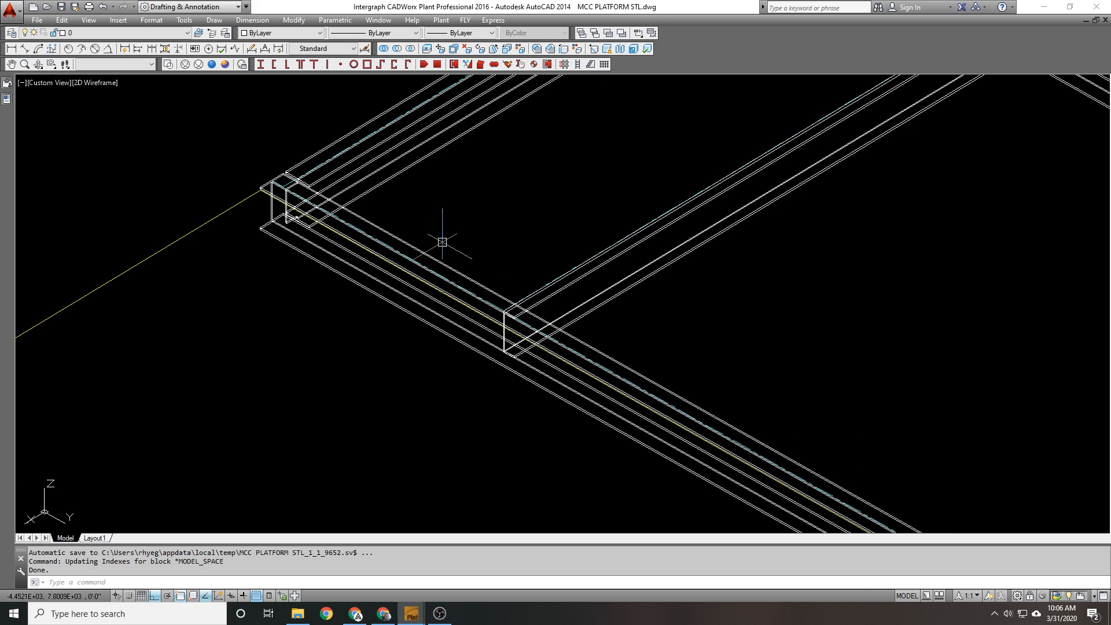
key("F3")
key("F2")
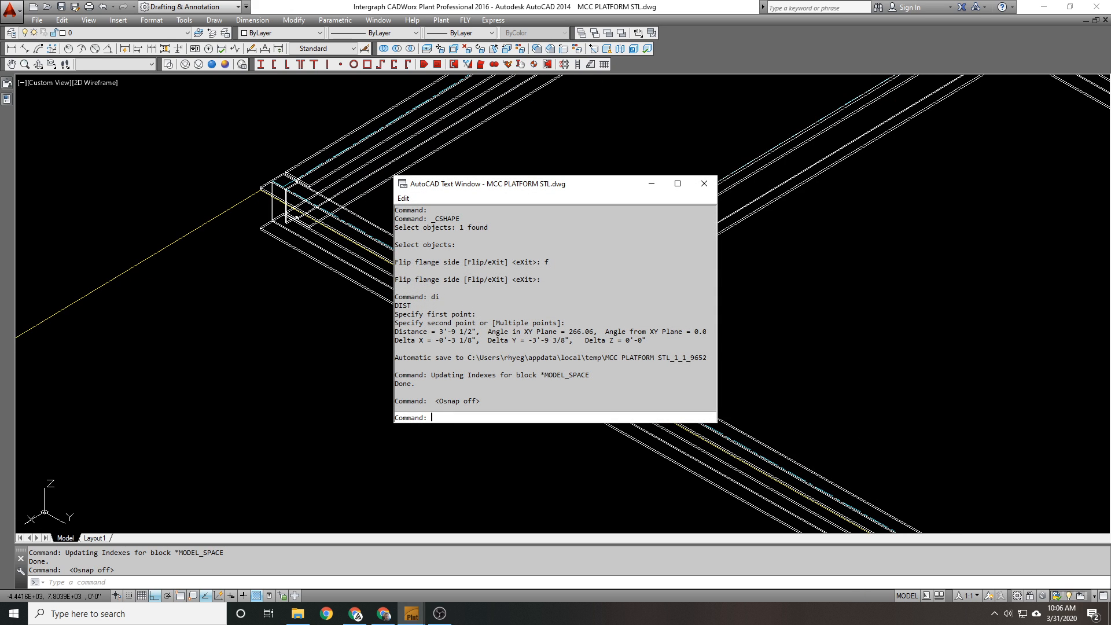
key("F2")
scroll(526, 226, "down", 3)
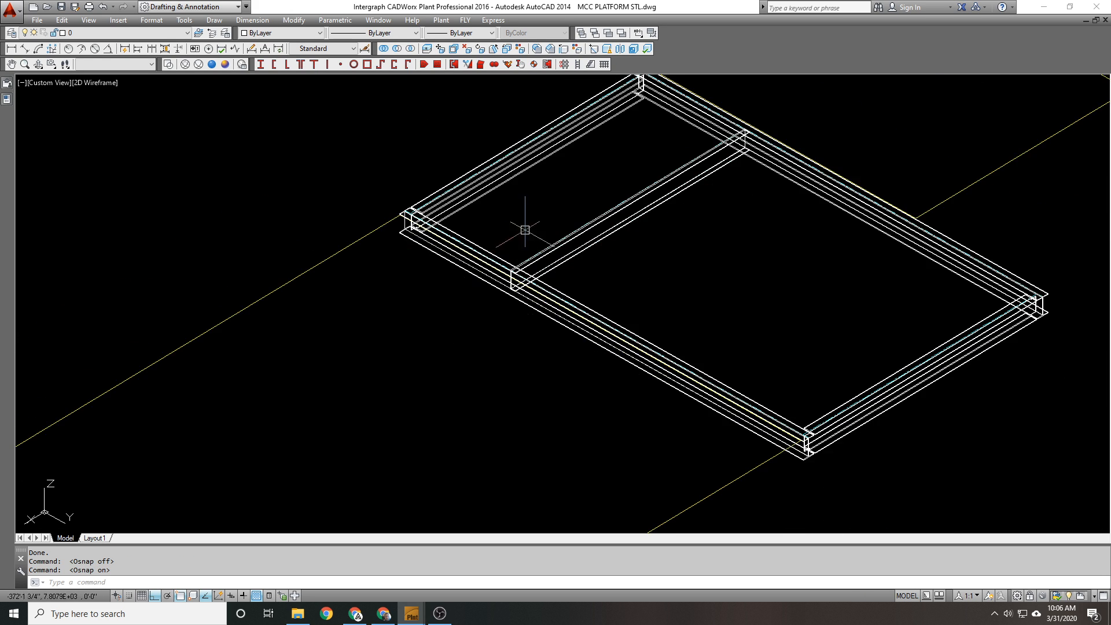
Step: Copy the channel with its line along the long beams, at offsets of 4' and 8' towards the far end
key("F3")
scroll(544, 231, "up", 2)
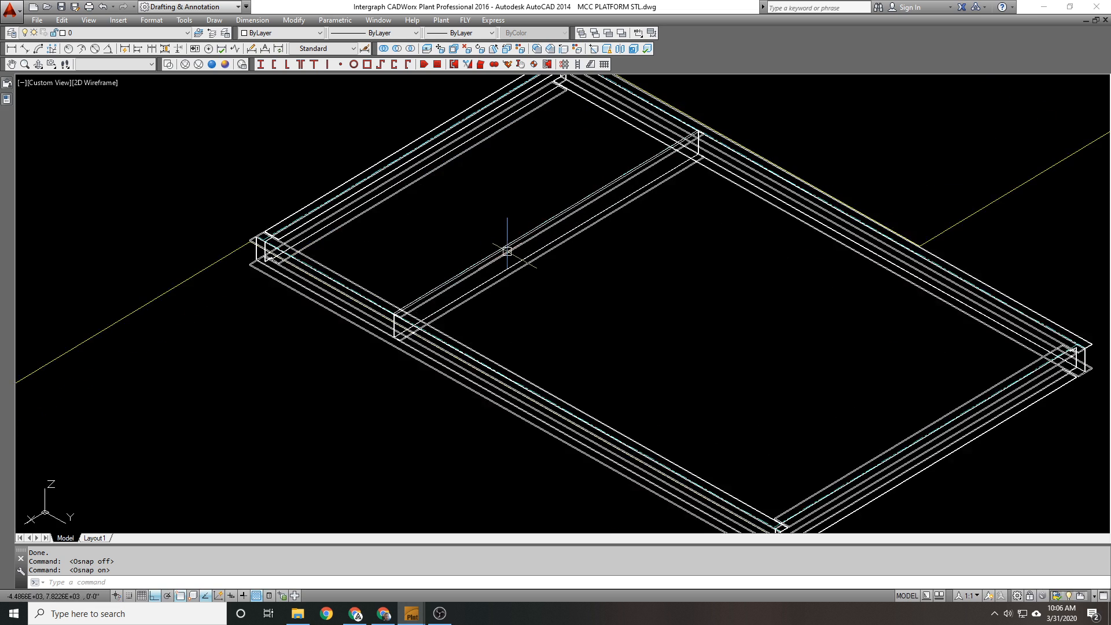
left_click(505, 251)
type("co")
key("Return")
left_click(573, 297)
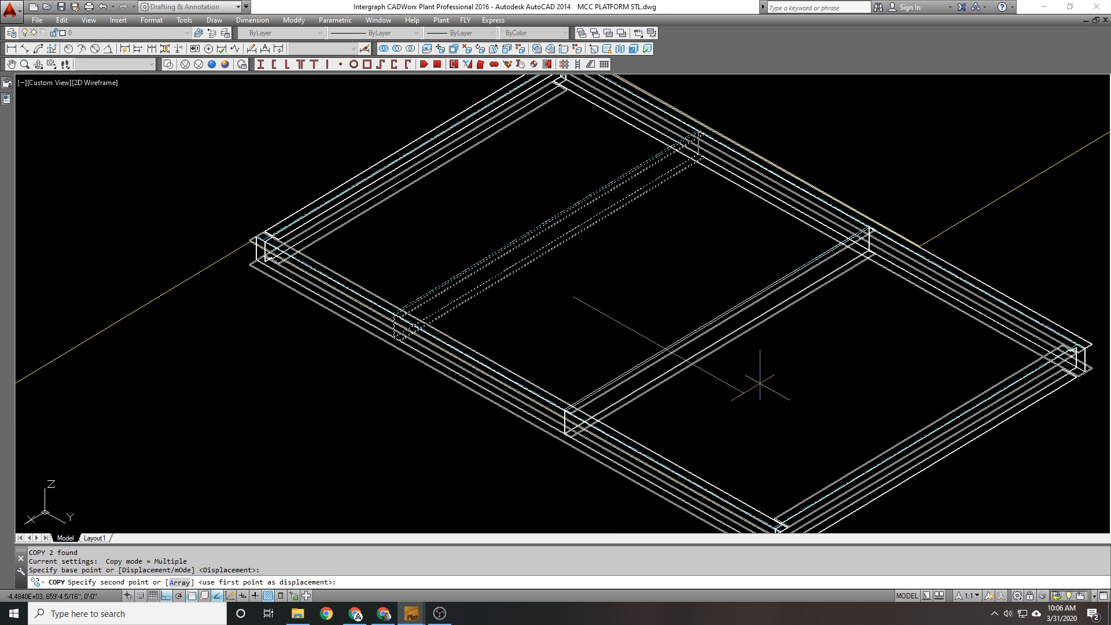
type("4'")
key("Return")
type("8'")
key("Return")
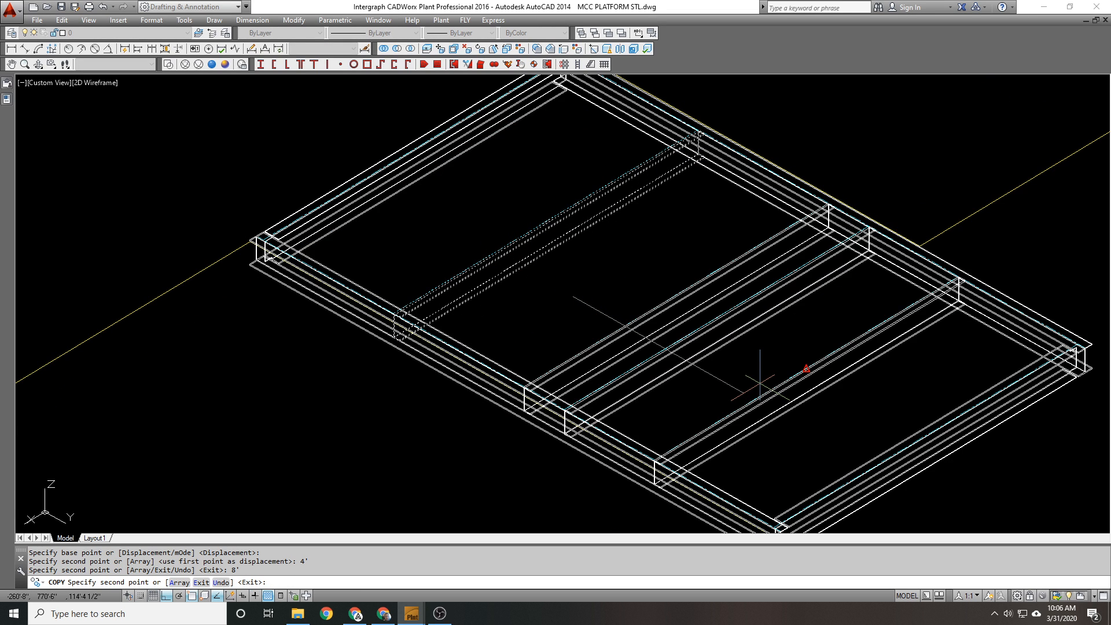
key("Escape")
Step: Erase the leftover construction line at the first channel
scroll(456, 256, "up", 5)
left_click(479, 401)
left_click(371, 320)
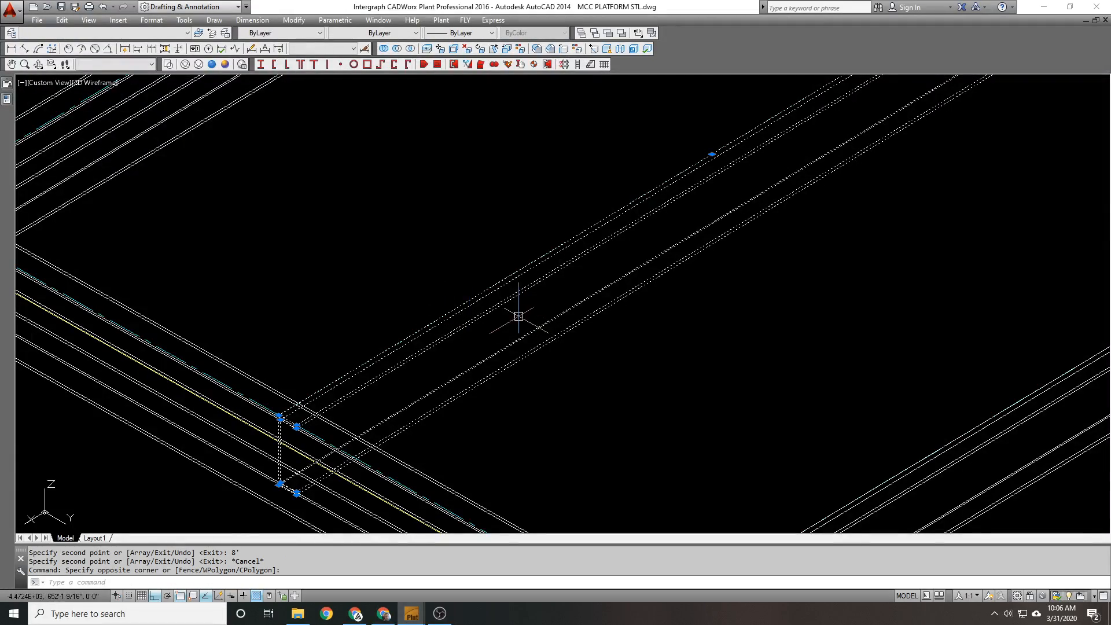
type("e")
key("Return")
scroll(509, 273, "down", 5)
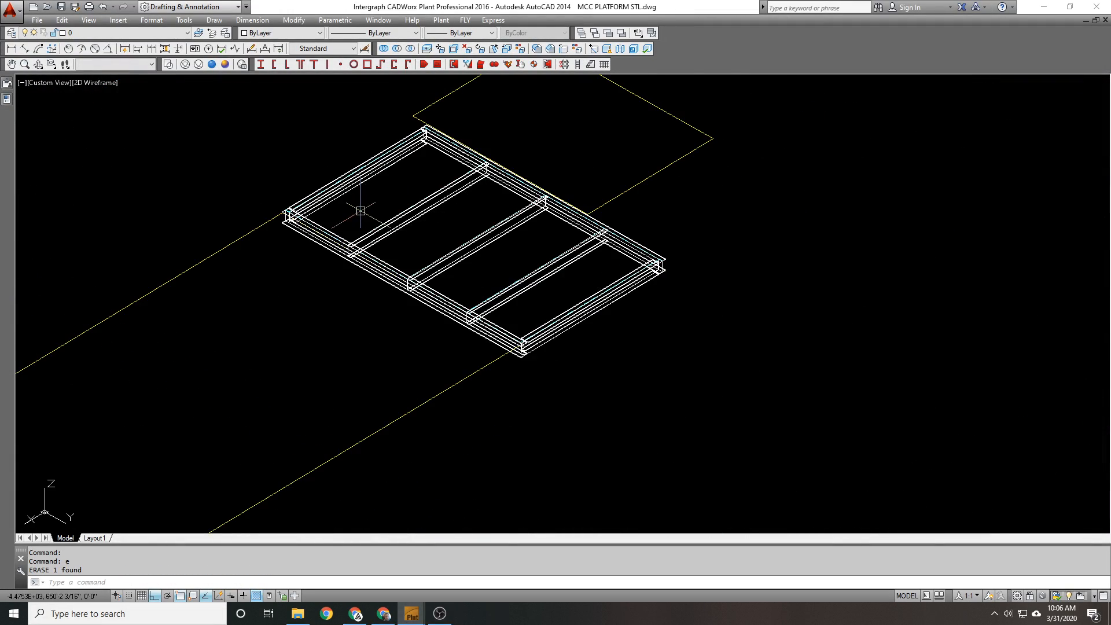
Step: Measure the distance from the last channel's top web corner to the flange corner at the frame's far end
scroll(511, 280, "up", 1)
scroll(512, 281, "up", 3)
type("di")
key("Return")
scroll(463, 277, "up", 3)
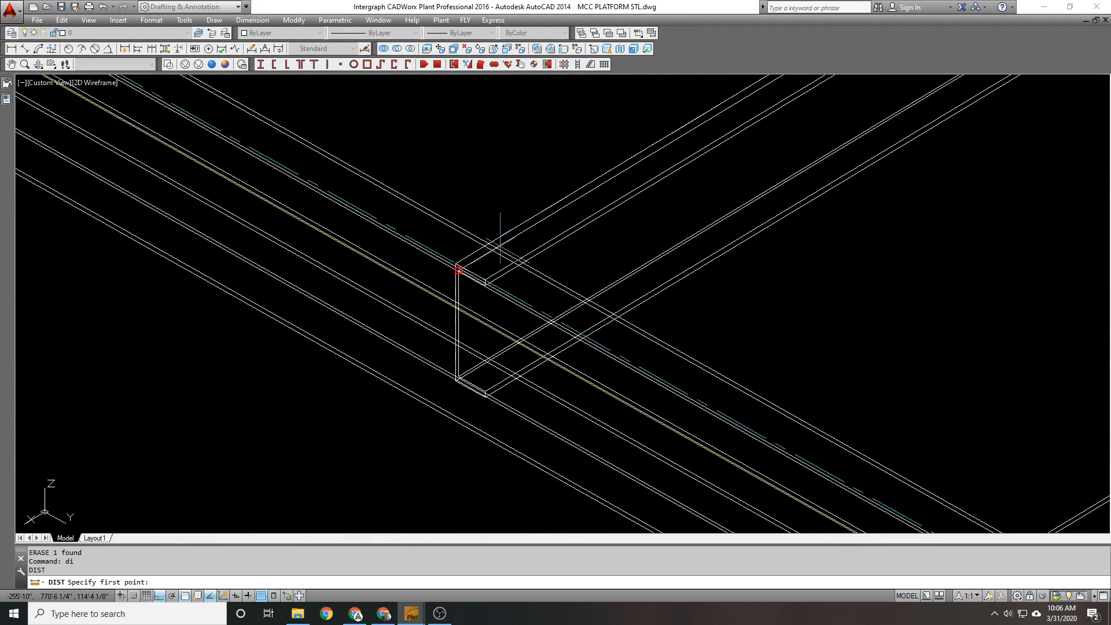
left_click(461, 265)
scroll(380, 212, "down", 2)
scroll(650, 348, "up", 6)
left_click(822, 425)
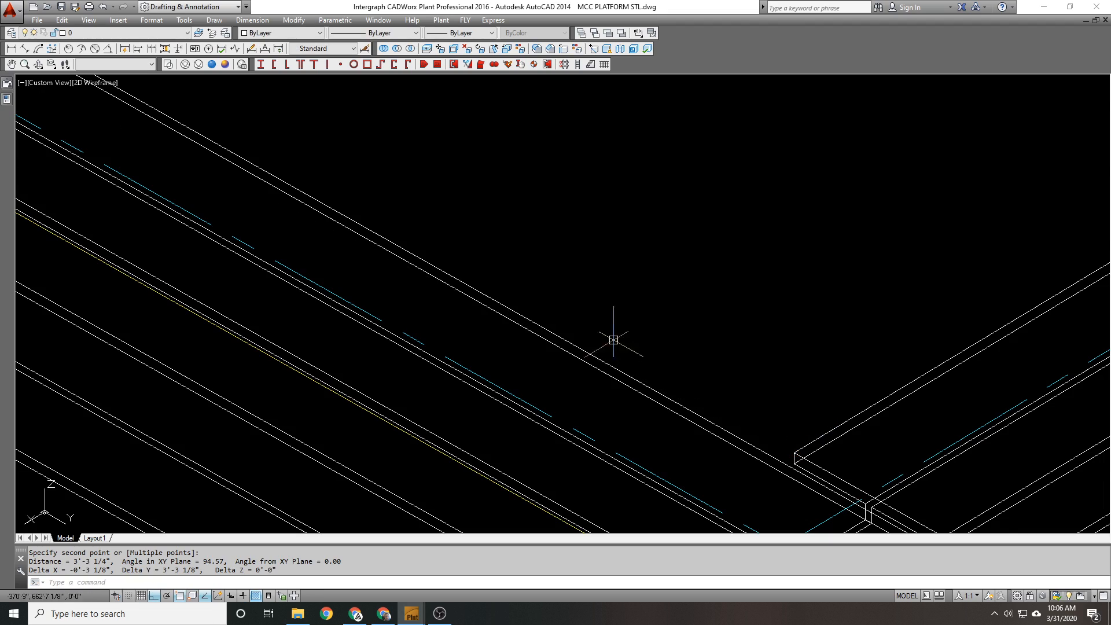
scroll(556, 330, "down", 4)
scroll(652, 236, "down", 3)
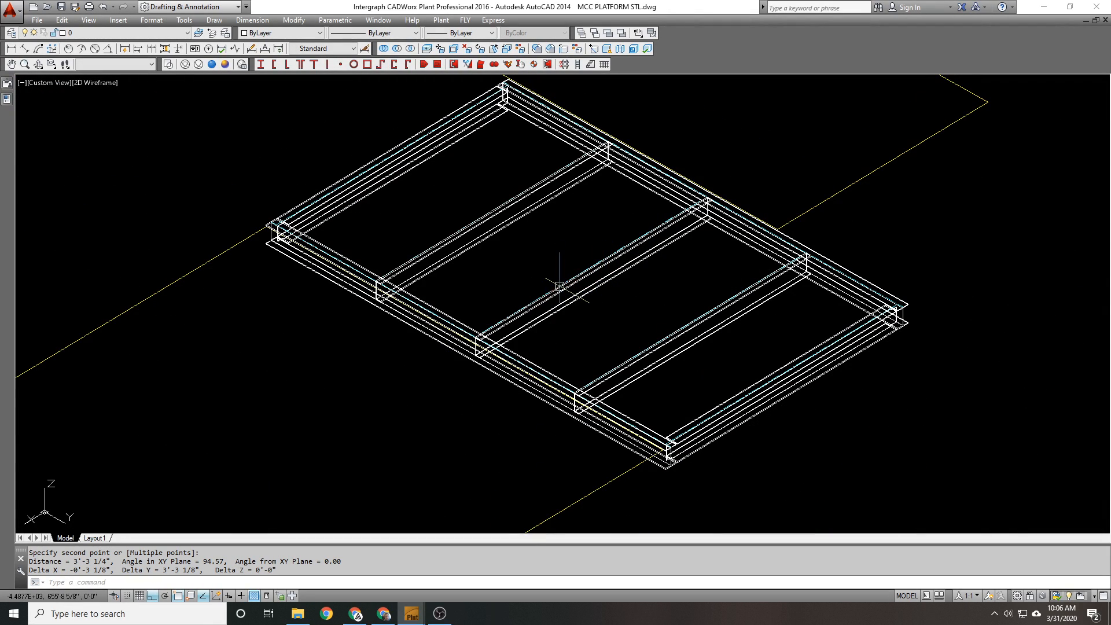
Step: Measure the distance from the first channel back to the near end of the long beam's centreline
scroll(372, 277, "up", 6)
key("Return")
left_click(391, 299)
scroll(332, 284, "down", 5)
scroll(249, 225, "up", 5)
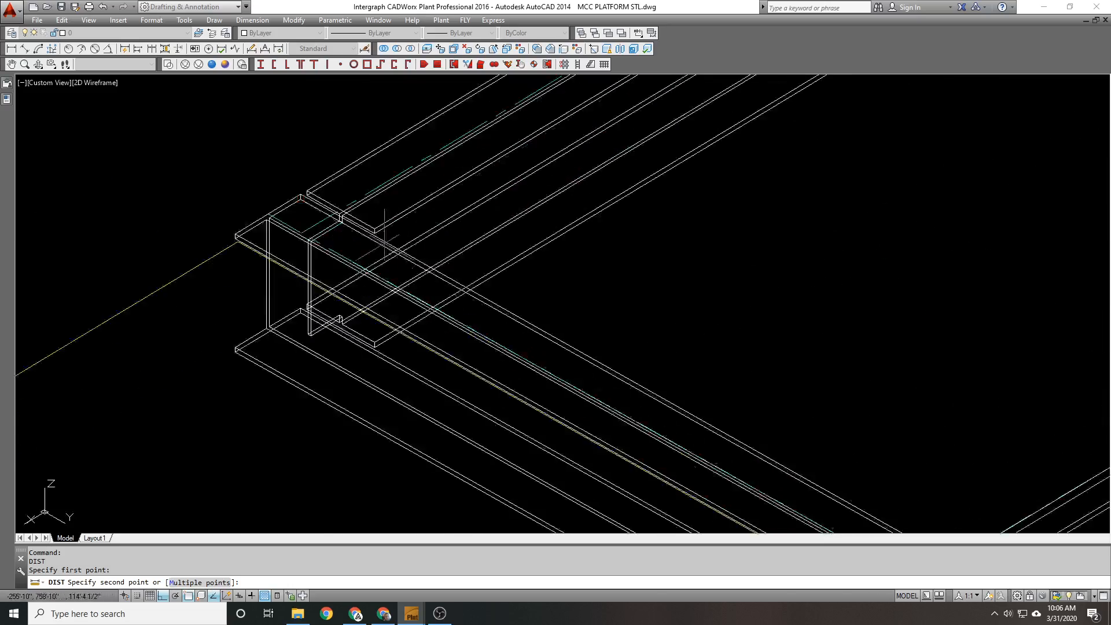
scroll(384, 237, "up", 3)
left_click(262, 206)
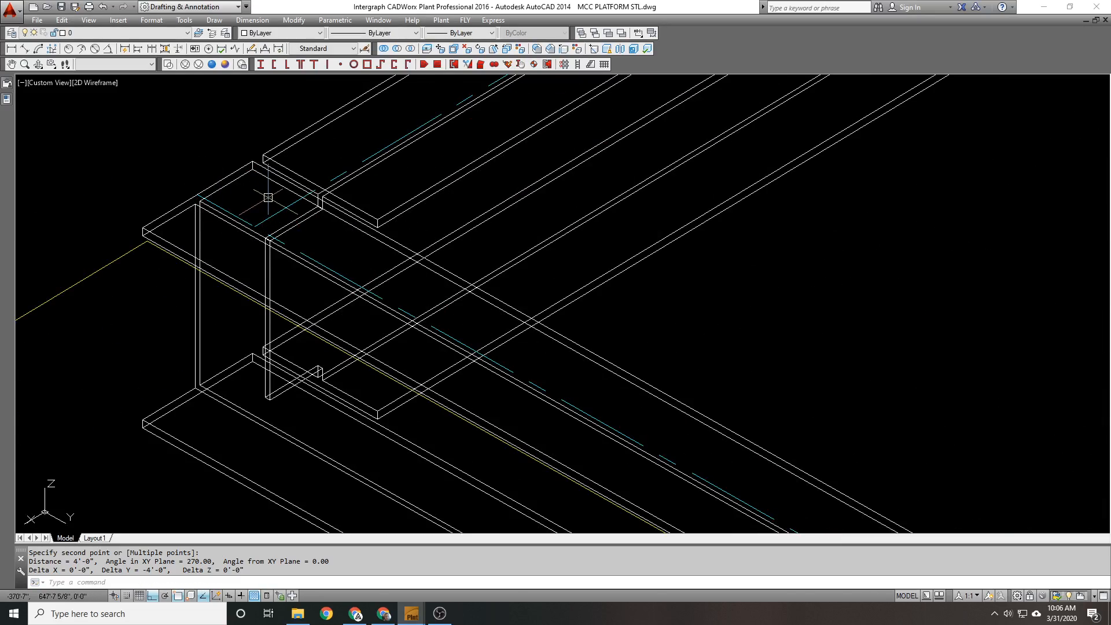
Step: Measure the distance from the last channel to the far end of the frame, straight along the long beam
scroll(268, 197, "down", 3)
scroll(650, 389, "down", 2)
scroll(576, 315, "up", 6)
key("Return")
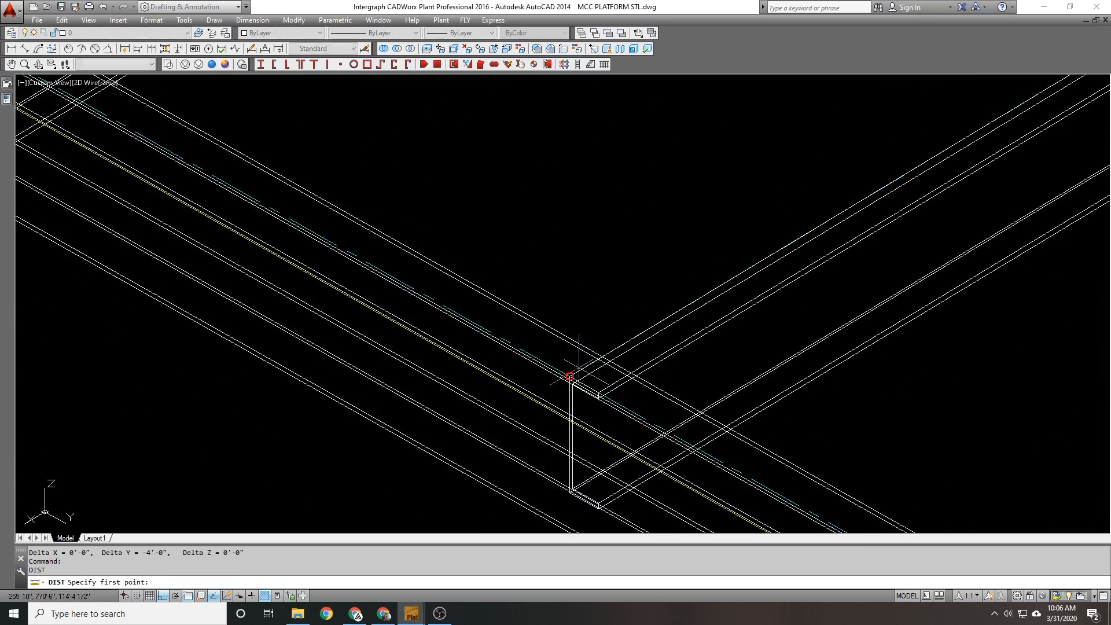
left_click(570, 376)
scroll(570, 376, "down", 3)
scroll(416, 301, "up", 4)
left_click(374, 302)
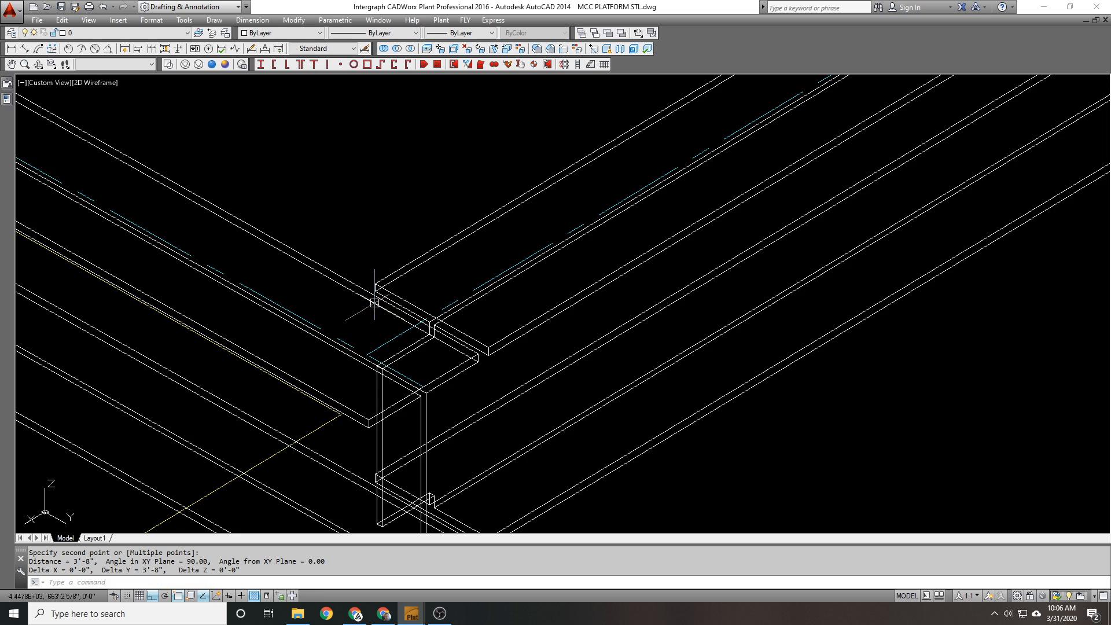
scroll(375, 302, "down", 5)
scroll(725, 436, "up", 2)
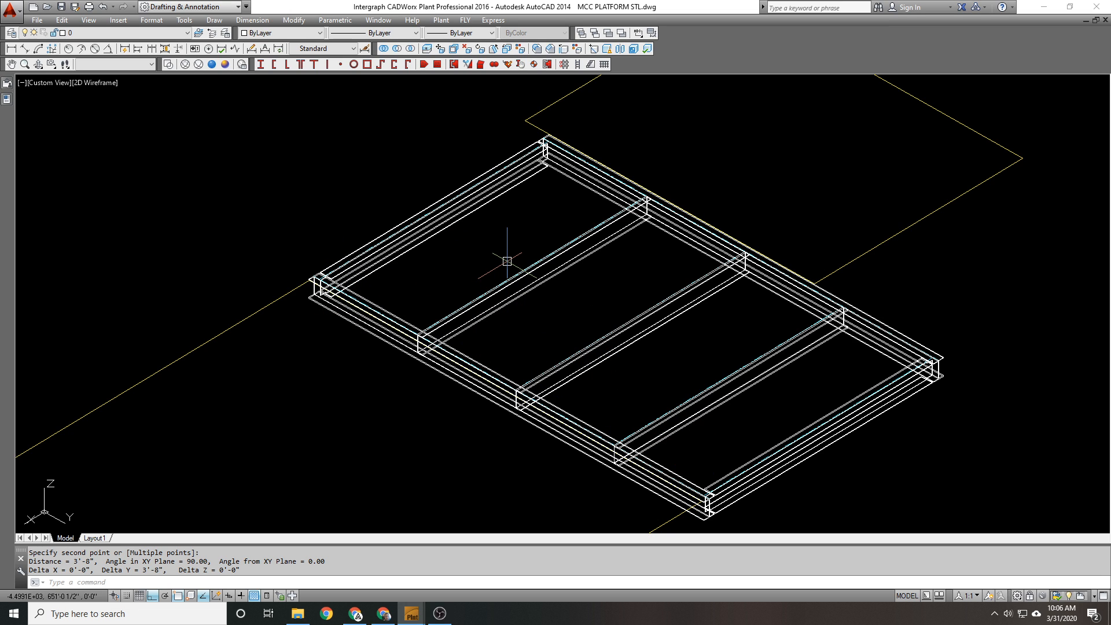
Step: Move all three channels 1" along the long beams towards the near end beam
type("co")
key("Escape")
key("Escape")
type("m")
key("space")
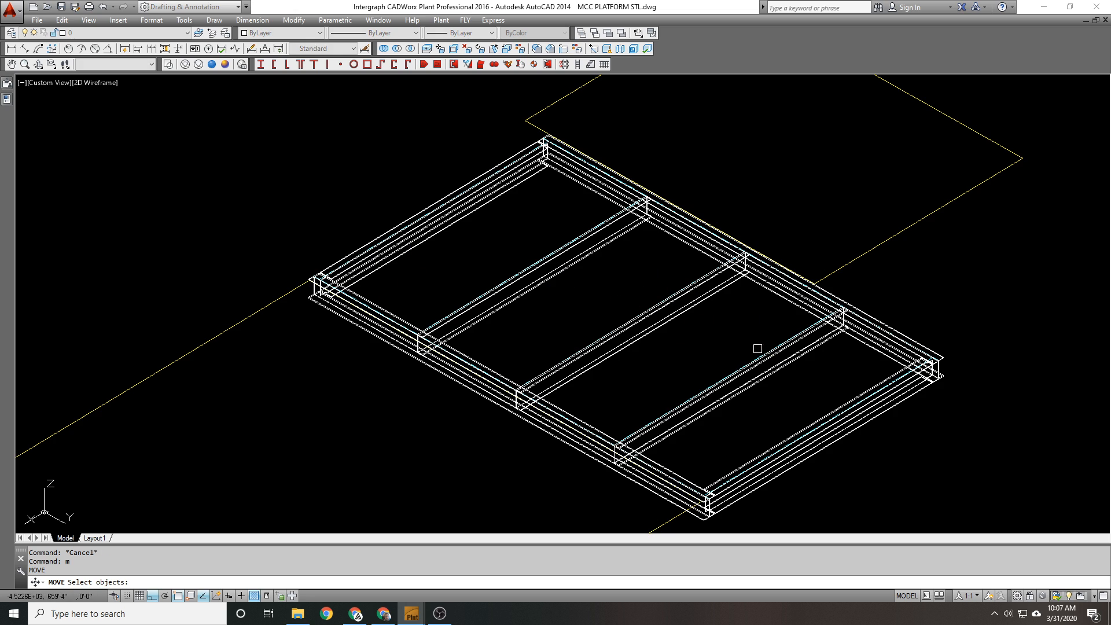
left_click(767, 375)
left_click(707, 350)
left_click(646, 334)
left_click(553, 292)
left_click(535, 274)
key("space")
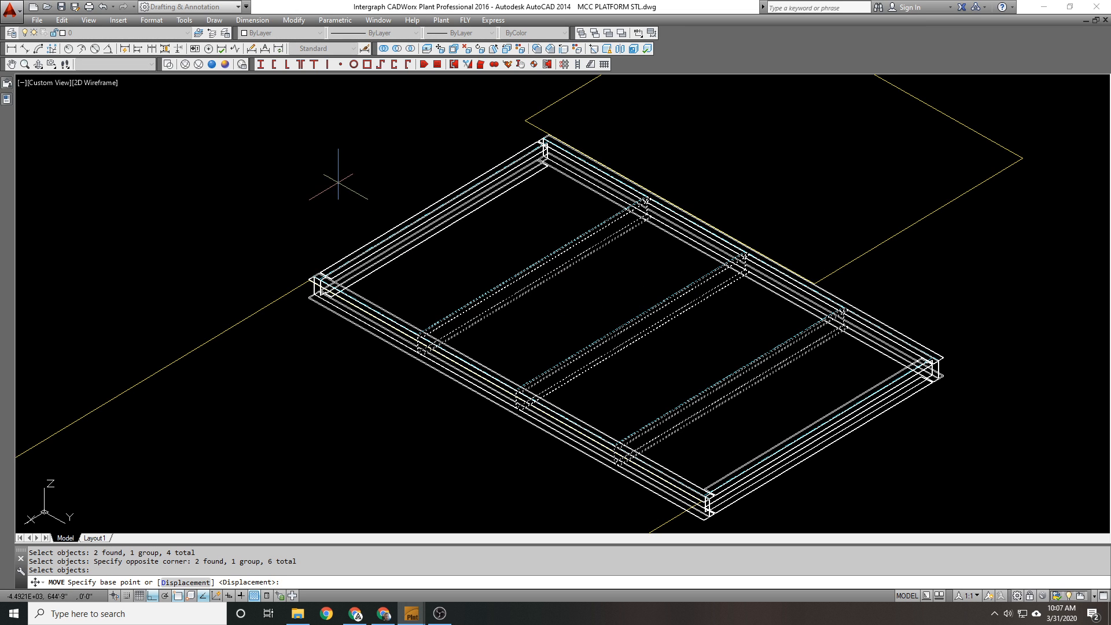
left_click(354, 177)
type("1")
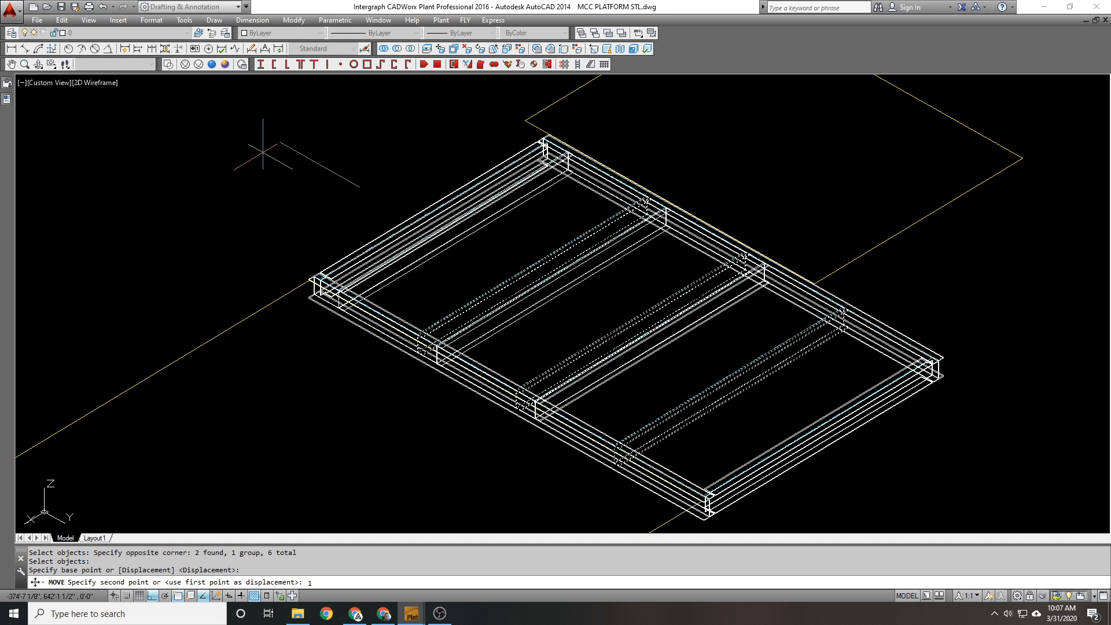
key("Return")
Step: Move the first and middle channels a further 1" towards the near end beam
key("space")
left_click(591, 343)
left_click(512, 291)
key("space")
left_click(436, 256)
type("1")
key("space")
Step: Move only the first channel another 1" towards the near end beam
key("space")
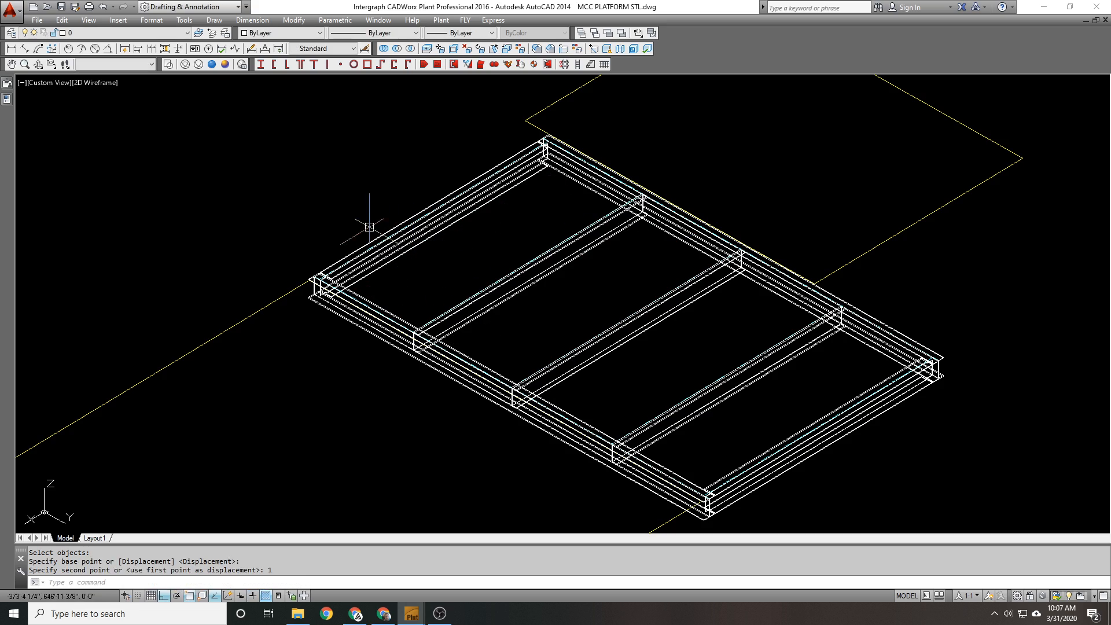
left_click(475, 280)
left_click(383, 211)
key("space")
left_click(293, 139)
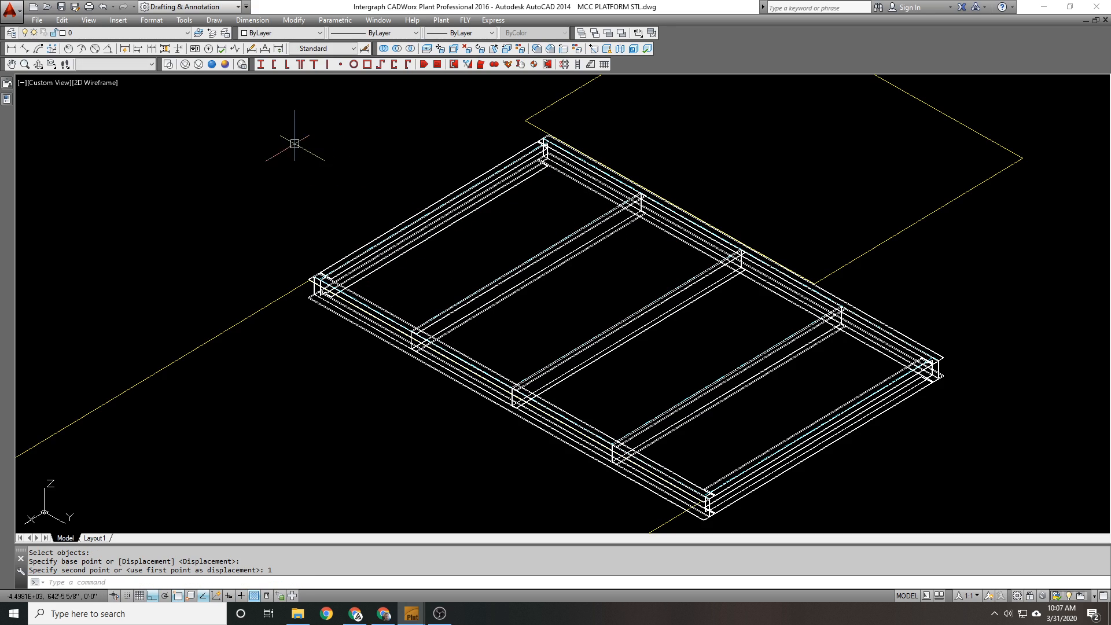
type("1")
key("space")
Step: Measure the spacing between the near end of the long beam and the first channel
type("di")
key("space")
scroll(313, 281, "up", 9)
left_click(368, 255)
scroll(284, 186, "down", 5)
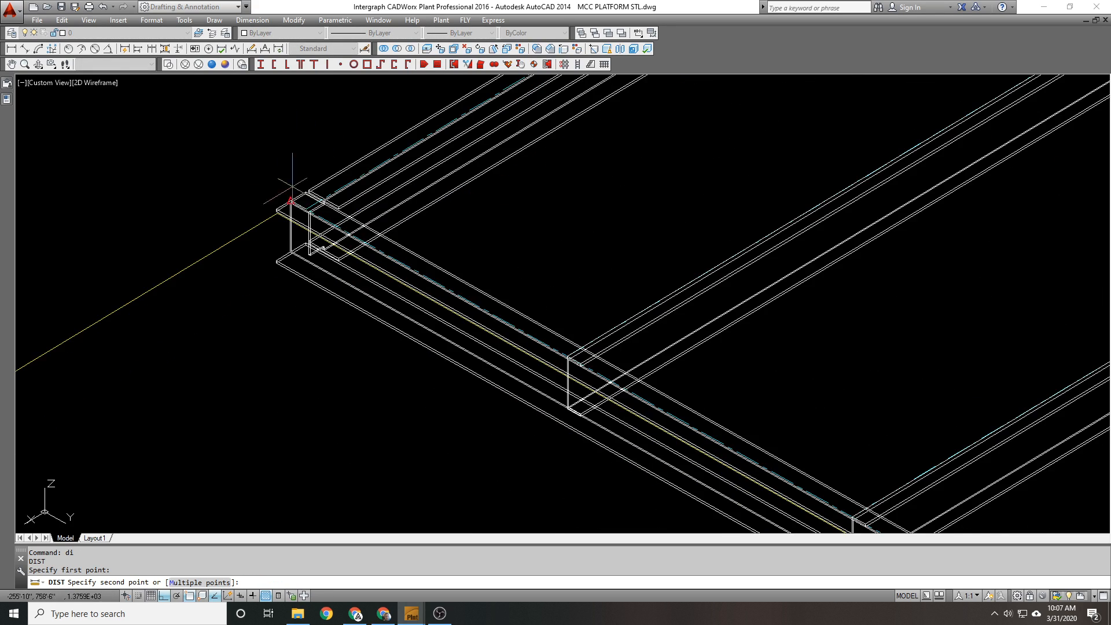
scroll(592, 366, "up", 7)
left_click(546, 365)
scroll(449, 268, "down", 6)
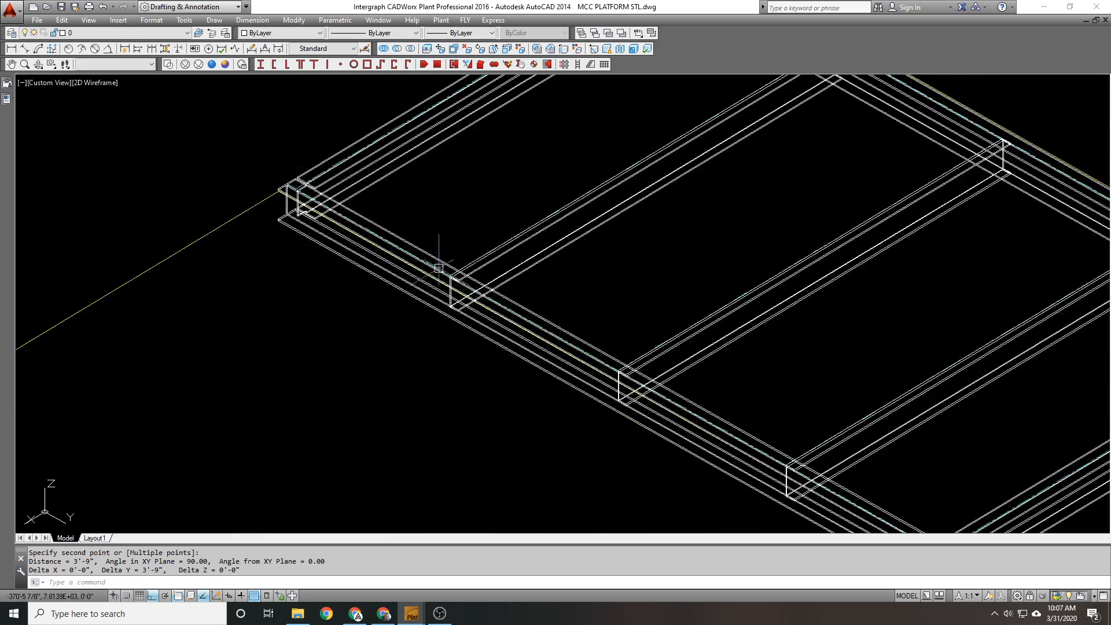
Step: Measure the spacing between the last channel and the far end of the long beam
scroll(359, 217, "down", 4)
scroll(466, 287, "up", 10)
key("space")
left_click(512, 298)
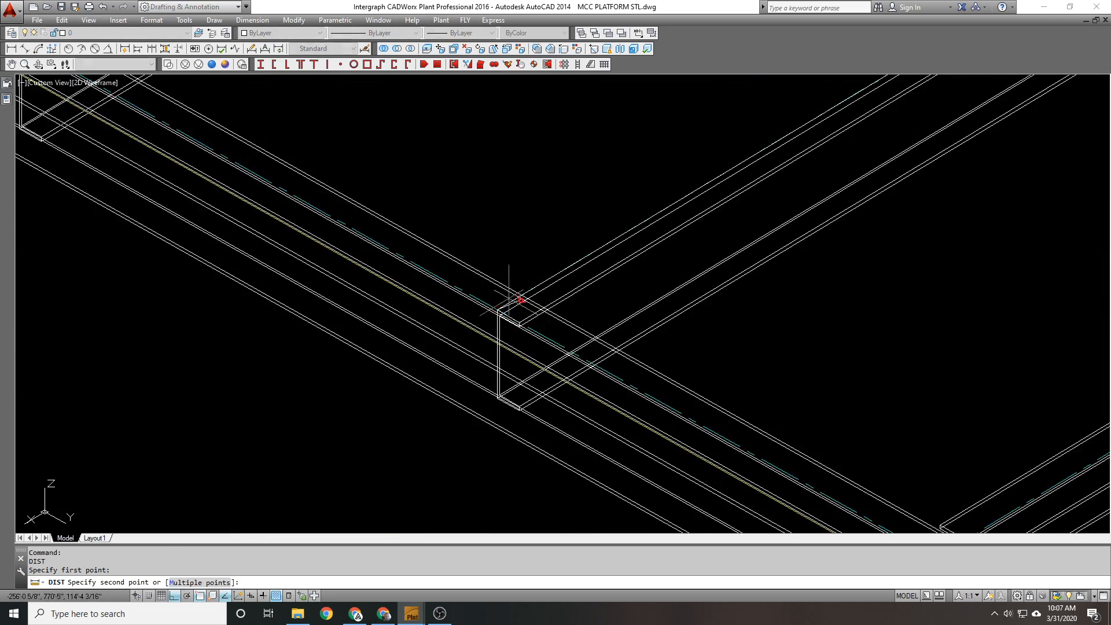
scroll(511, 298, "down", 3)
scroll(672, 392, "up", 2)
scroll(804, 459, "up", 1)
left_click(799, 512)
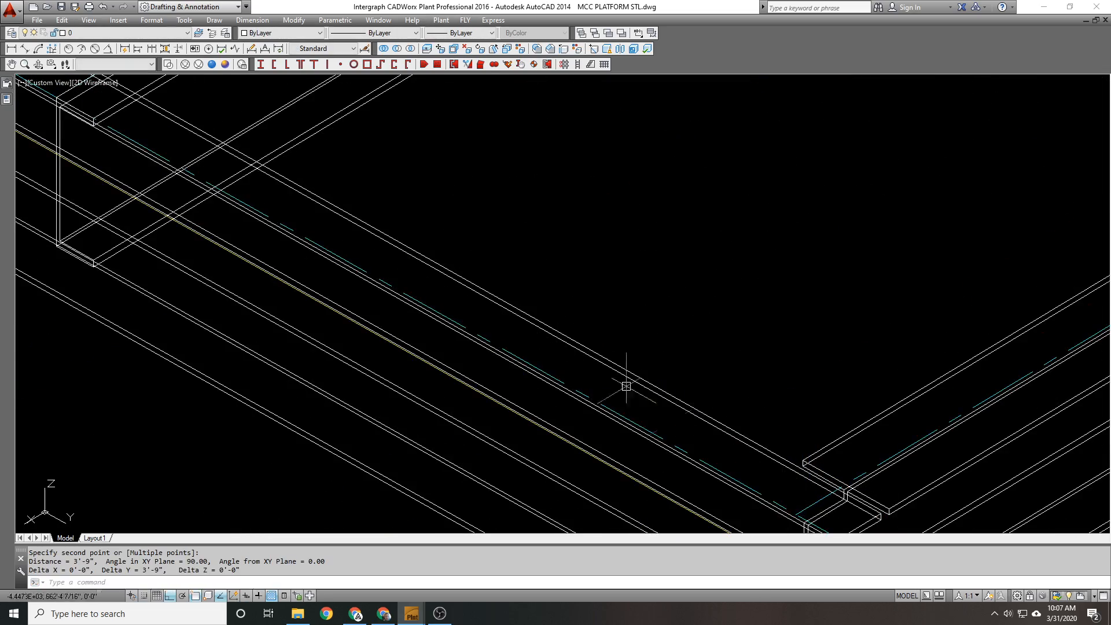
scroll(627, 384, "down", 5)
mouse_move(493, 267)
middle_mouse_down()
mouse_move(472, 284)
mouse_move(470, 260)
middle_mouse_up()
scroll(427, 231, "up", 2)
scroll(357, 175, "down", 1)
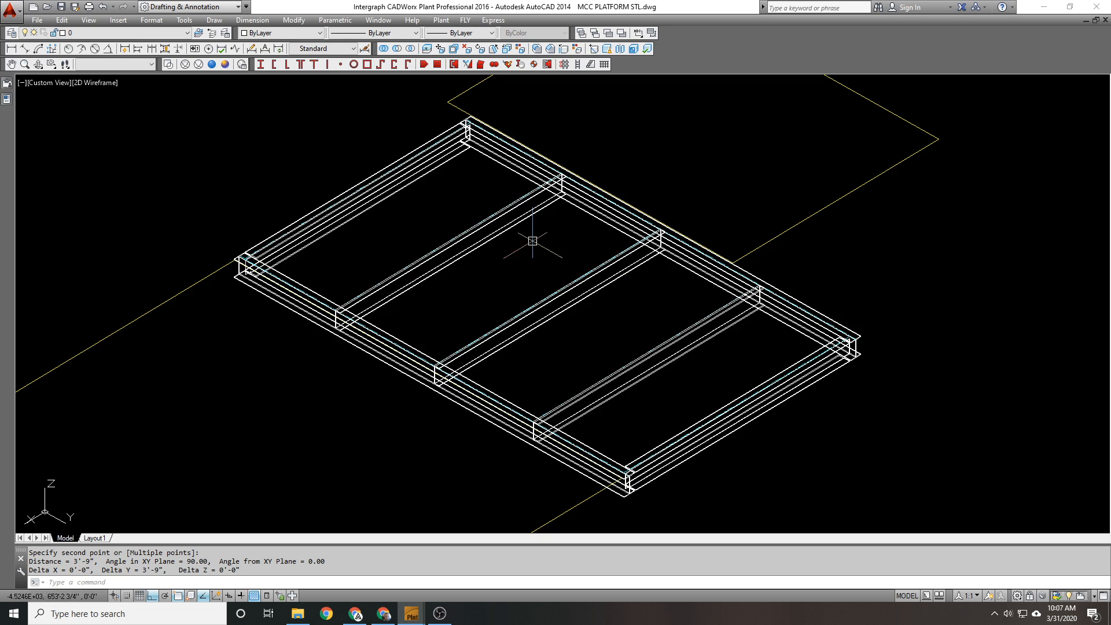
Step: Examine the corner joint where the back long beam meets the end beam nearest the first channel
scroll(510, 174, "down", 1)
scroll(509, 185, "up", 5)
scroll(512, 200, "down", 2)
left_click(600, 233)
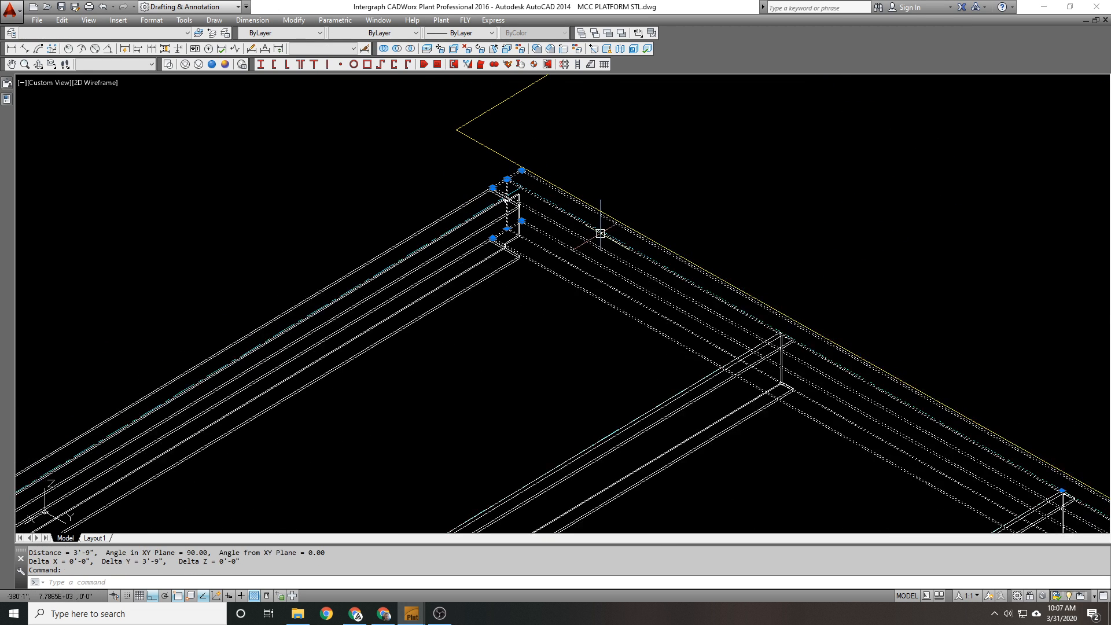
key("Escape")
scroll(518, 215, "up", 2)
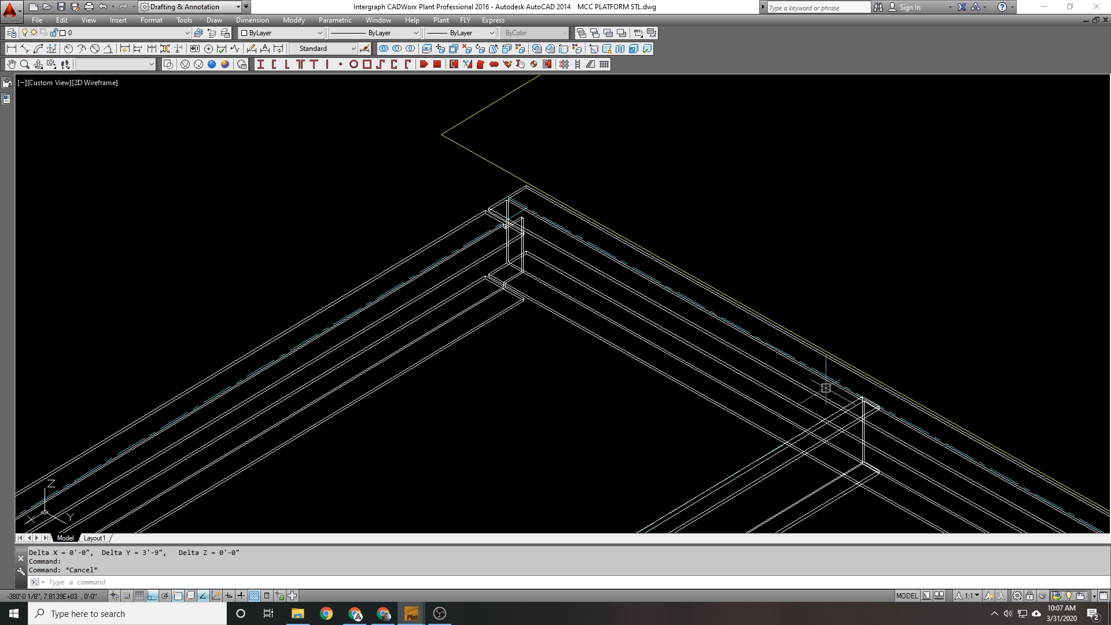
scroll(516, 235, "up", 2)
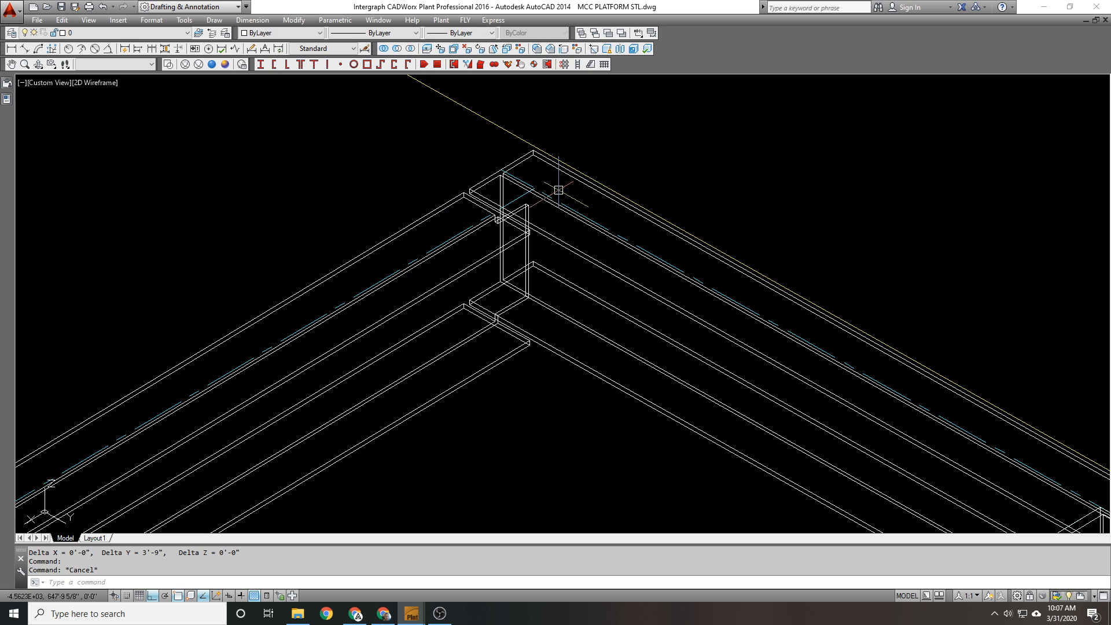
left_click(536, 196)
key("Escape")
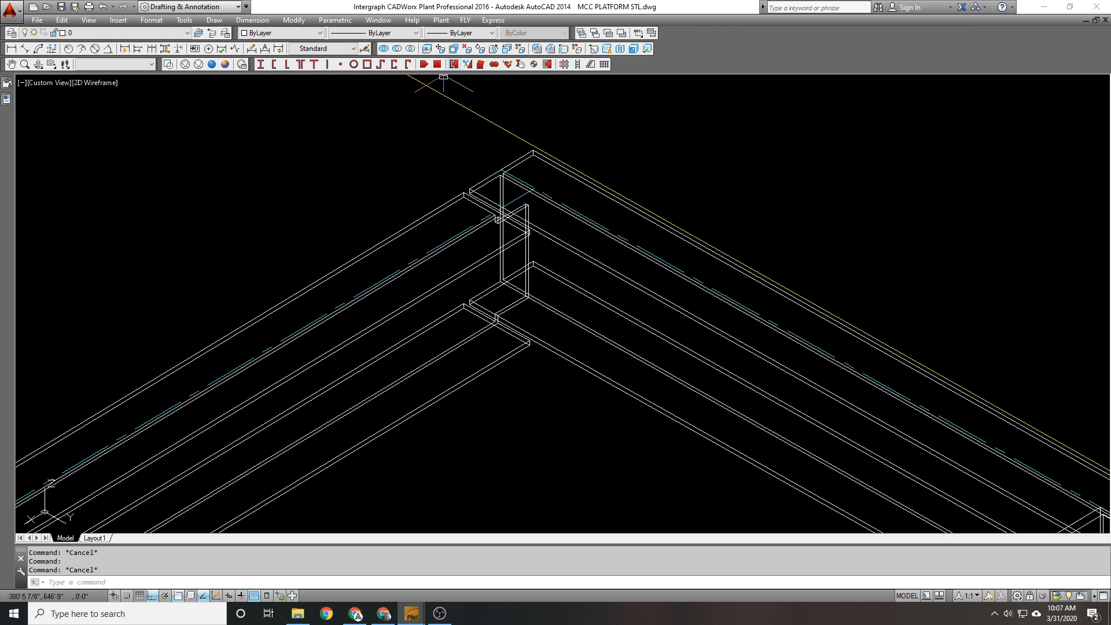
Step: Turn off auto cope and stretch the back long beam's end to the end beam's centreline, shortening the beam to 190.63
left_click(564, 65)
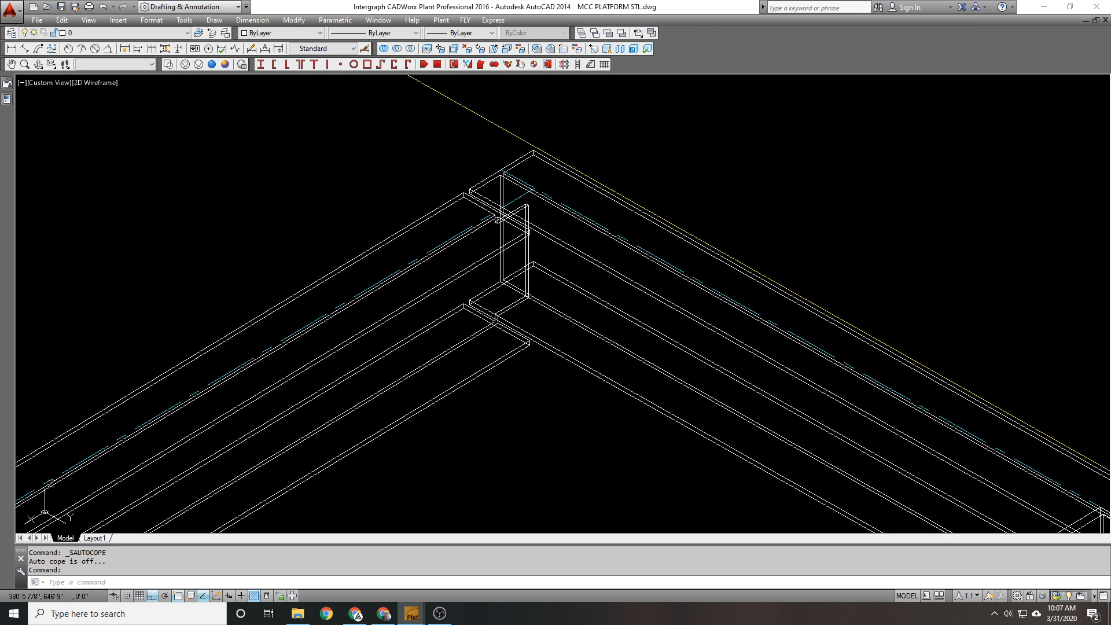
left_click(516, 178)
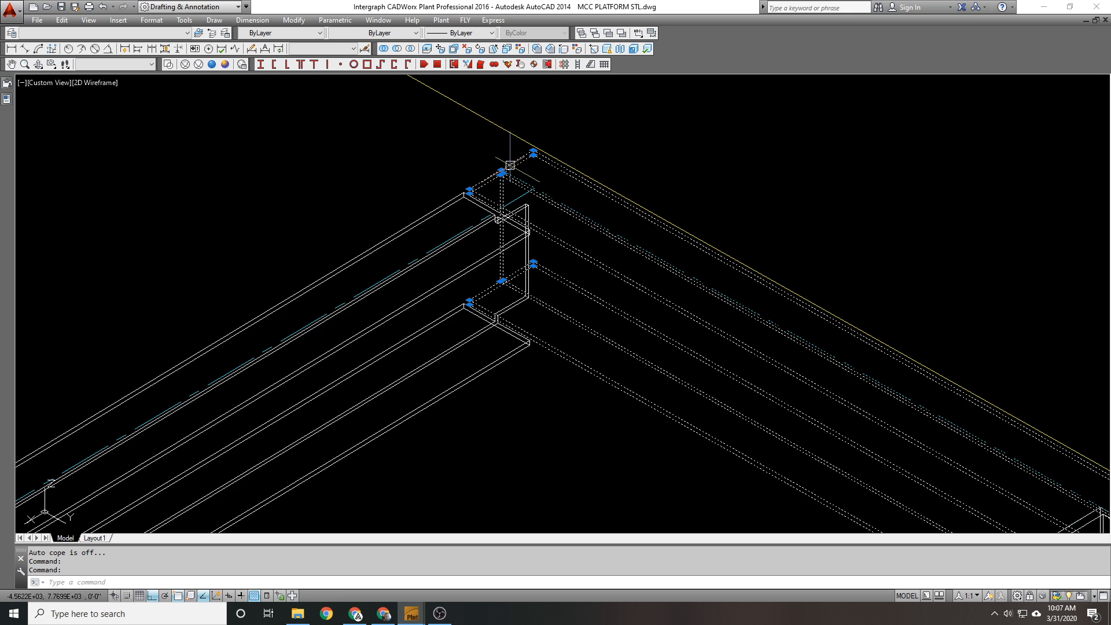
left_click(501, 170)
scroll(517, 175, "up", 5)
left_click(581, 216)
scroll(545, 202, "down", 2)
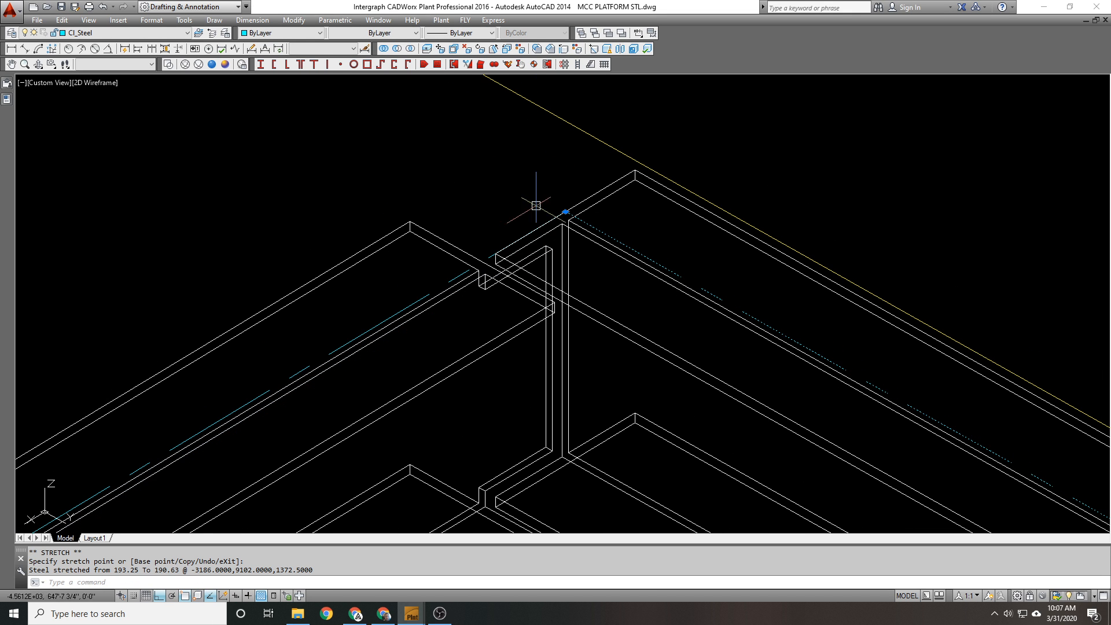
Step: Stretch the end beam's end to the outer flange corner of the back long beam, lengthening the end beam to 118.63
key("Escape")
left_click(452, 239)
left_click(596, 227)
left_click(566, 212)
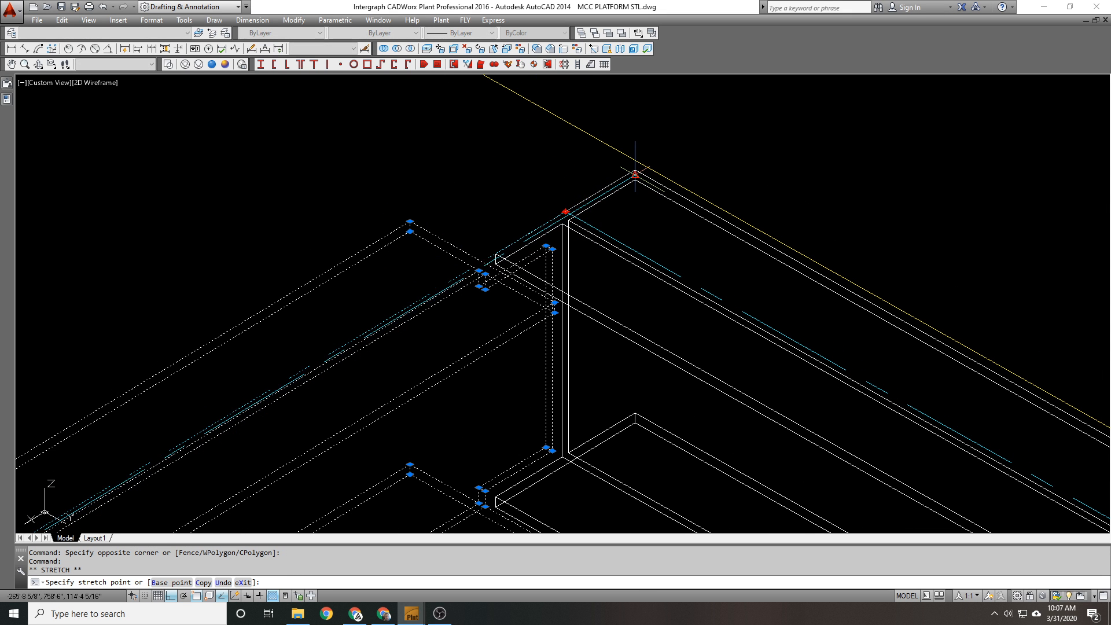
left_click(635, 170)
key("Escape")
scroll(485, 159, "down", 2)
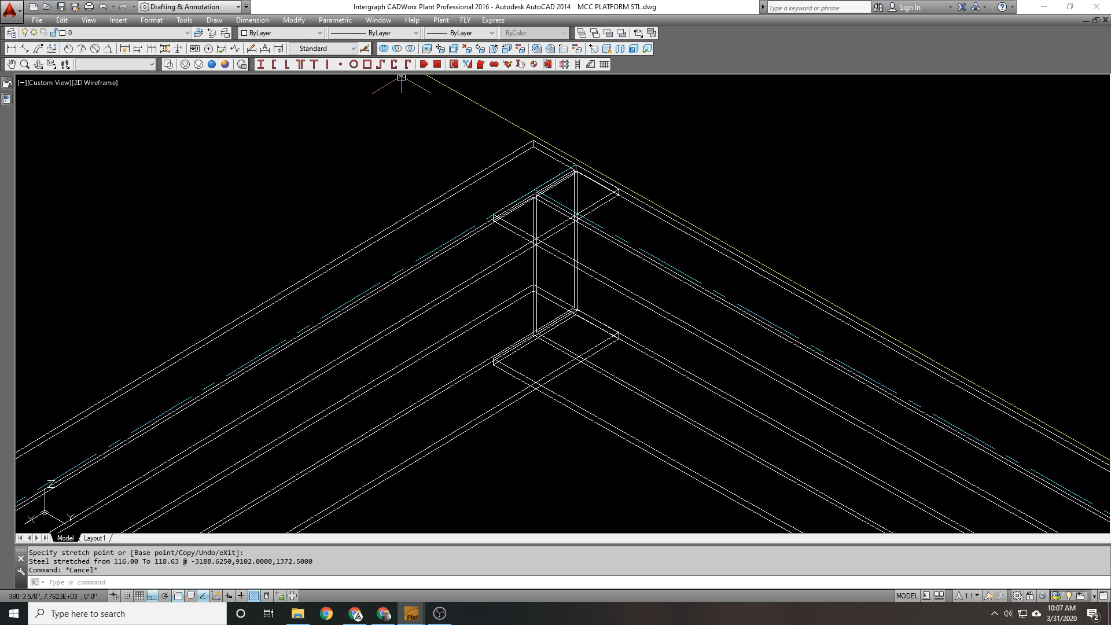
Step: Cope the back long beam against the end beam at the corner using the Welded coping type
left_click(455, 64)
left_click(627, 245)
key("Return")
left_click(531, 245)
key("Return")
type("w")
key("Return")
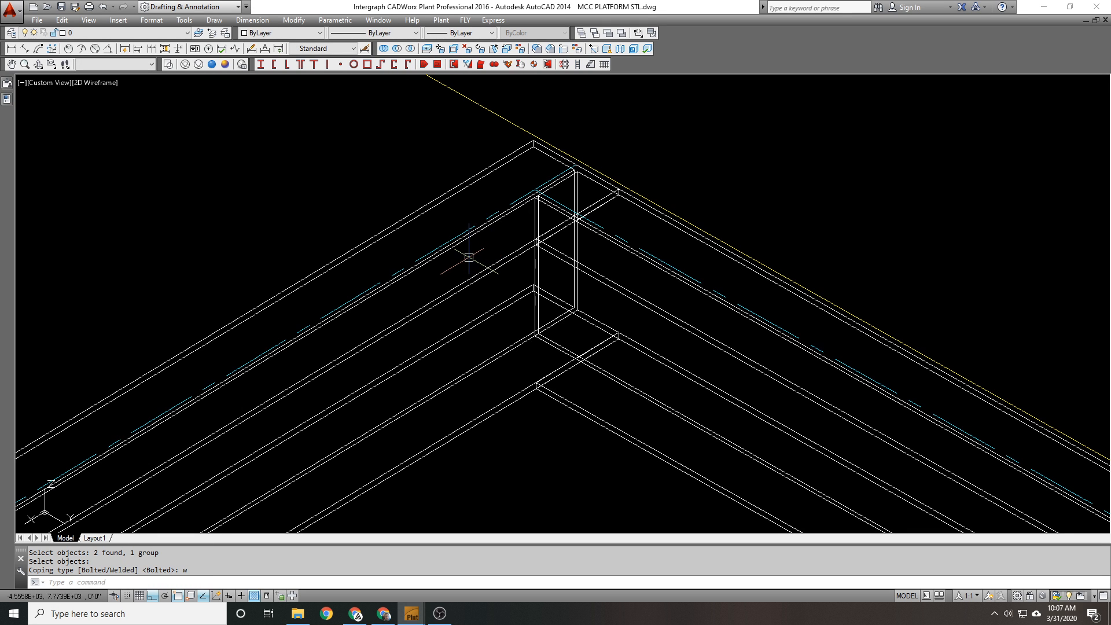
Step: Repeat the cope of the back long beam against the end beam, keeping the Welded type
key("Return")
left_click(573, 268)
key("Escape")
key("Return")
left_click(558, 255)
key("Return")
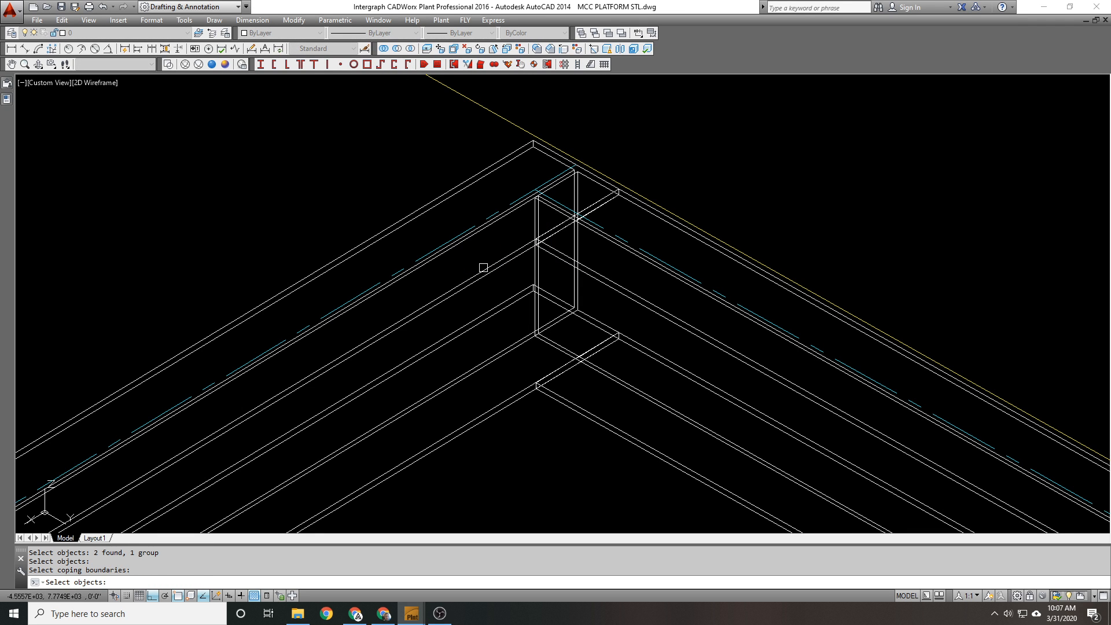
left_click(455, 233)
key("Return")
key("Return")
Step: Cope the back long beam against the end beam at the corner using the Bolted coping type
key("Return")
left_click(547, 249)
key("Return")
left_click(498, 259)
key("Return")
type("b")
key("Return")
key("Return")
scroll(495, 253, "up", 4)
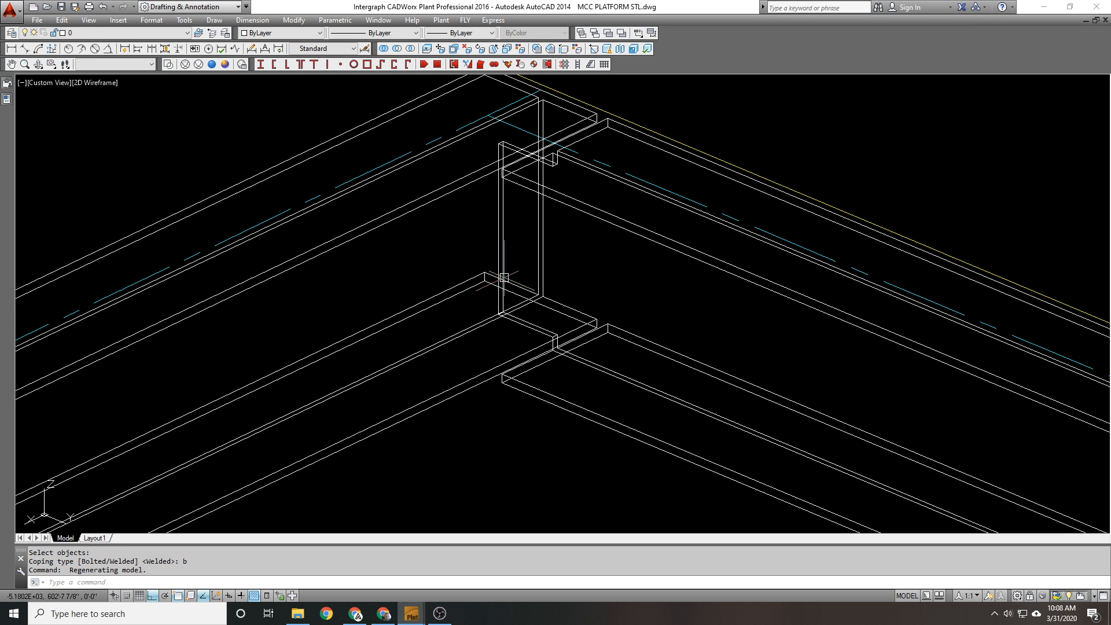
Step: Undo the trial copes and beam stretches at the corner joint
middle_click_drag(509, 193, 439, 218, "shift")
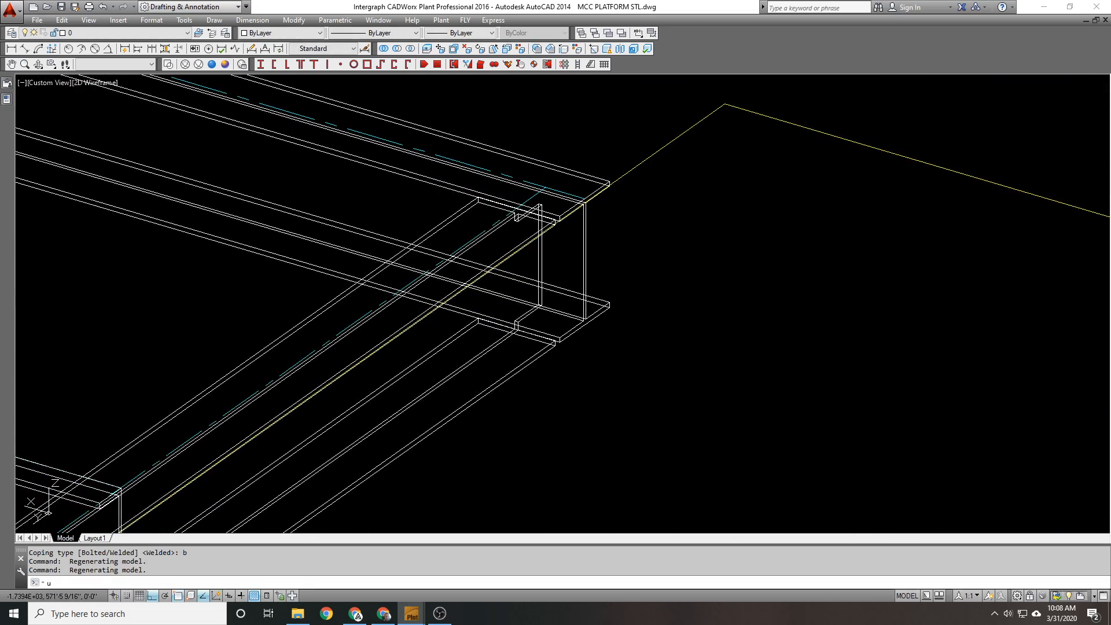
key("Return")
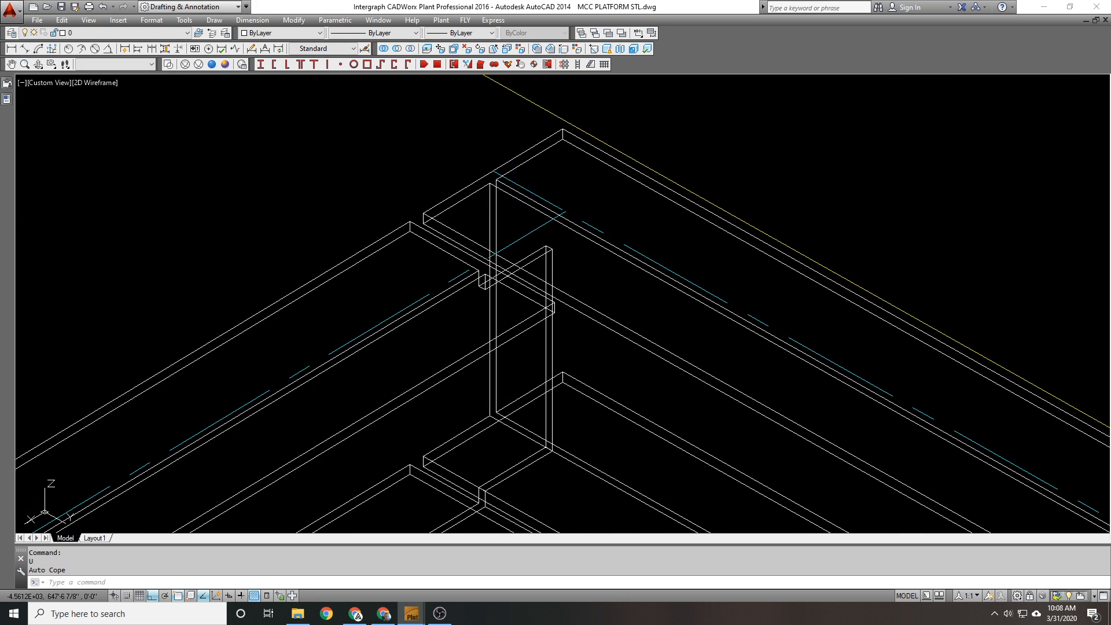
key("Return")
scroll(484, 276, "down", 3)
middle_click_drag(474, 249, 426, 303)
scroll(426, 303, "down", 4)
middle_click_drag(435, 139, 461, 231)
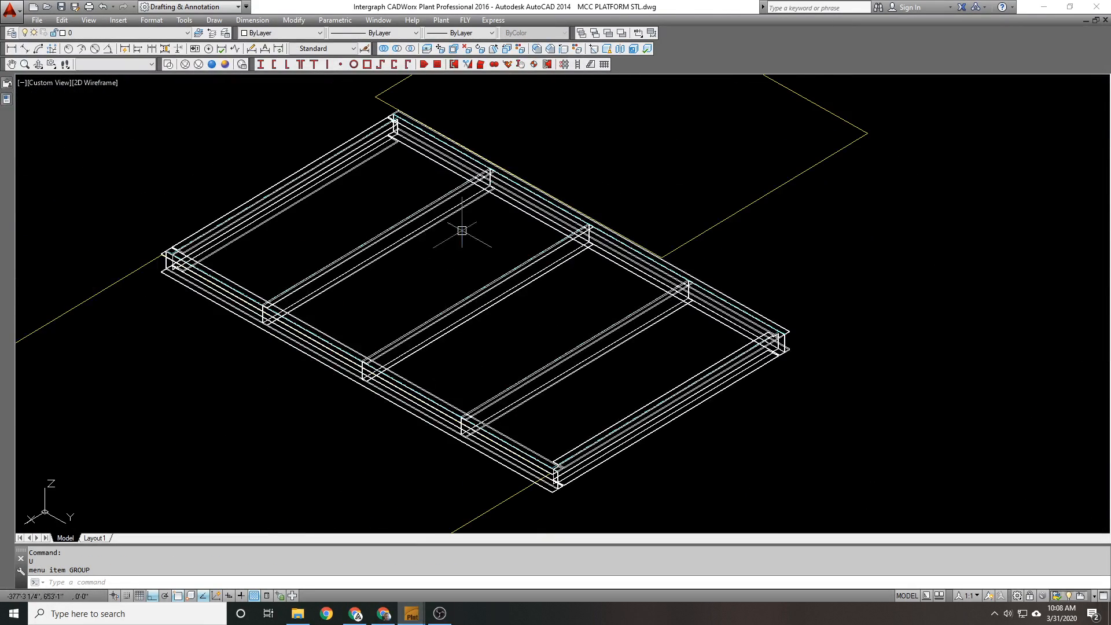
Step: Turn automatic coping of the steel members back on
left_click(547, 64)
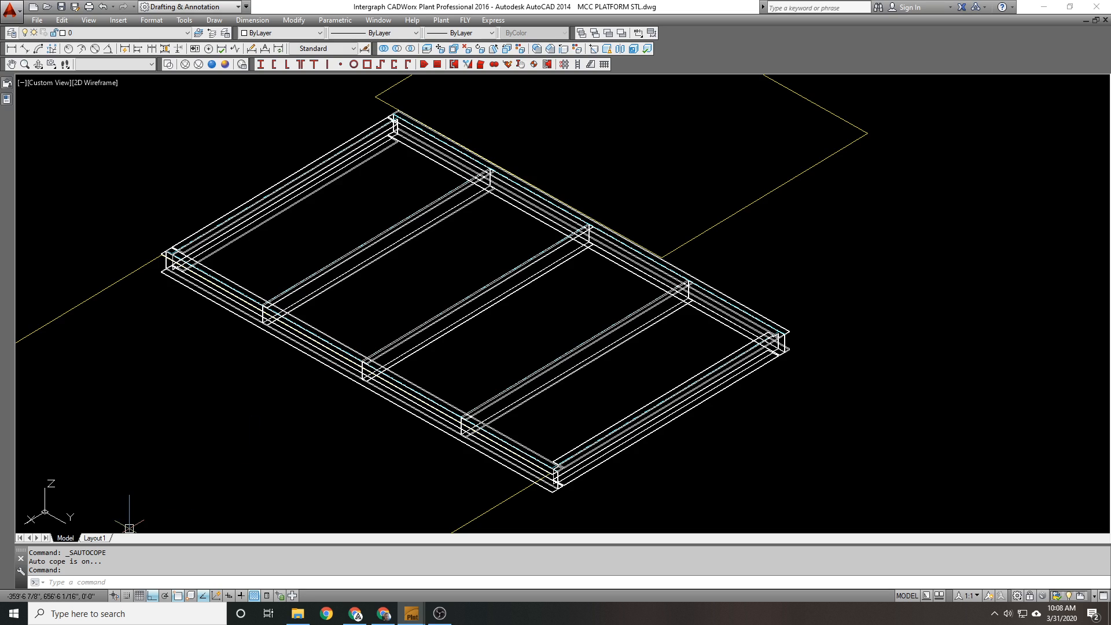
middle_click_drag(387, 171, 498, 225)
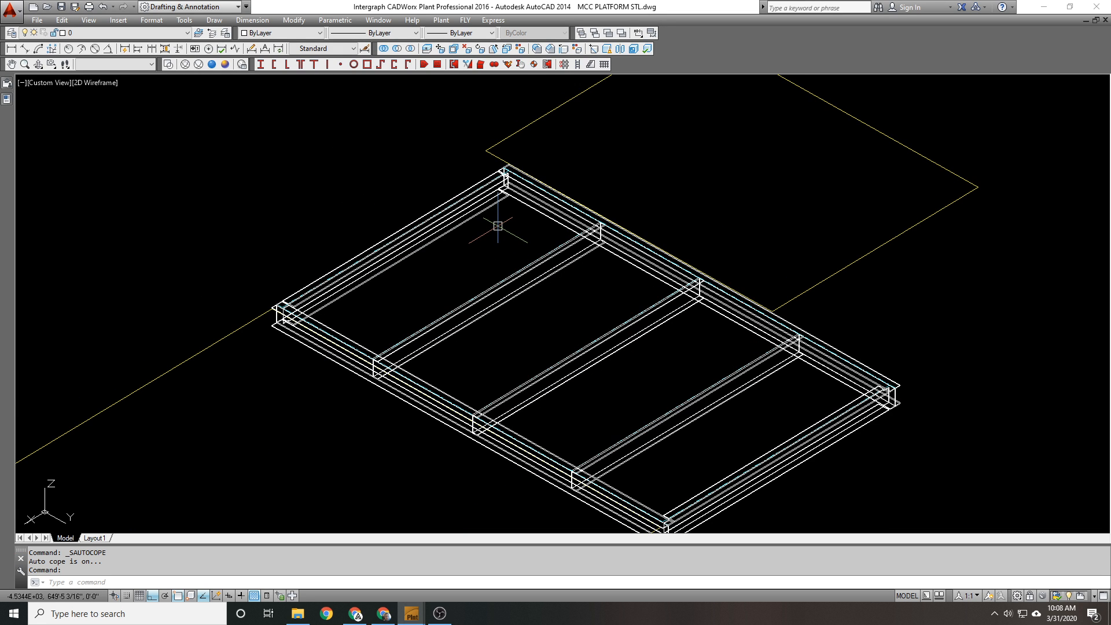
middle_click_drag(430, 195, 375, 163)
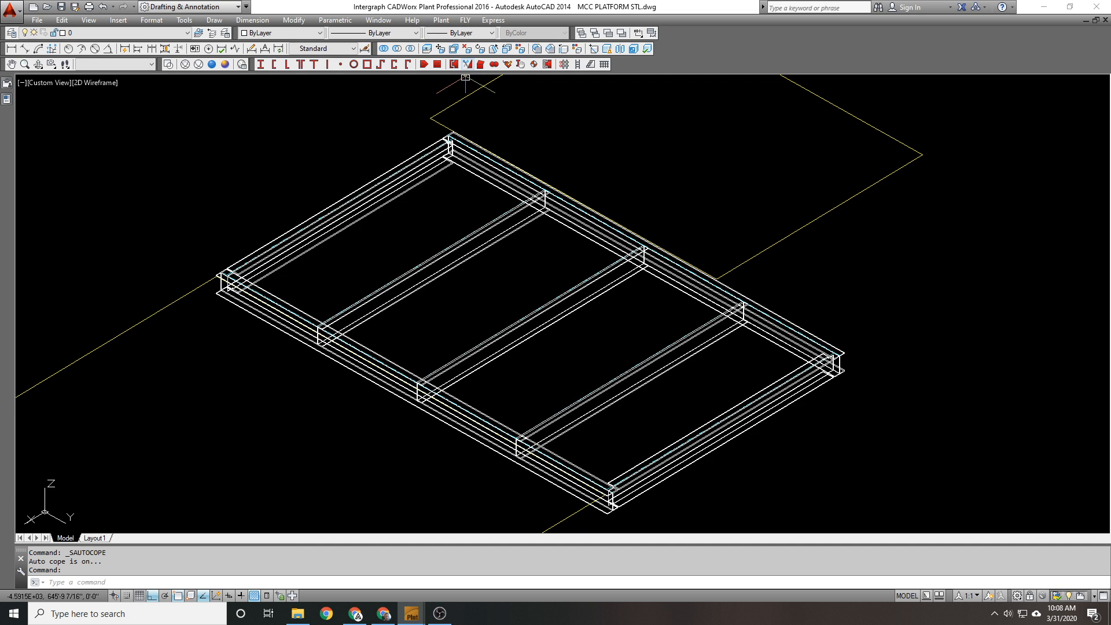
Step: Cope the three channel cross members against both long beams using the Bolted coping type
left_click(453, 64)
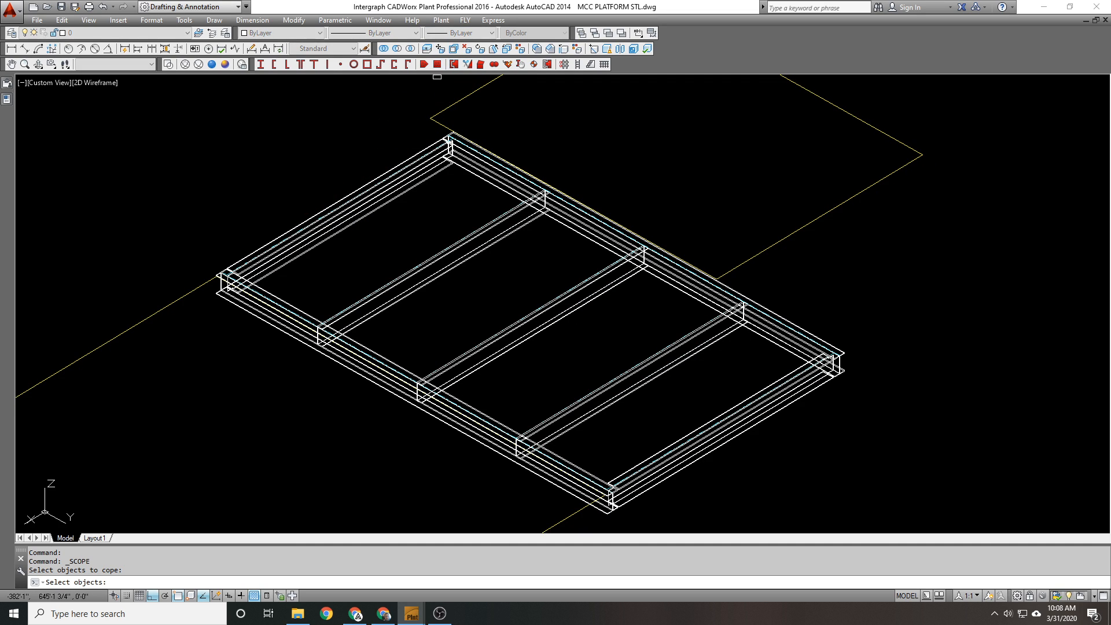
left_click(384, 288)
left_click(491, 347)
left_click(579, 401)
key("Return")
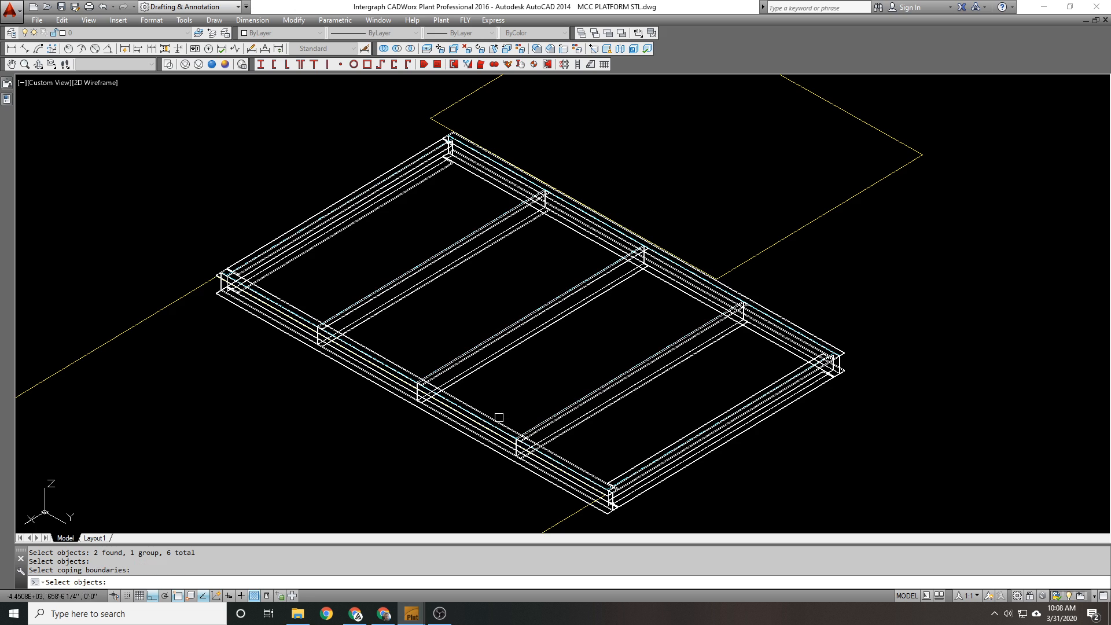
left_click(499, 421)
left_click(674, 282)
key("Return")
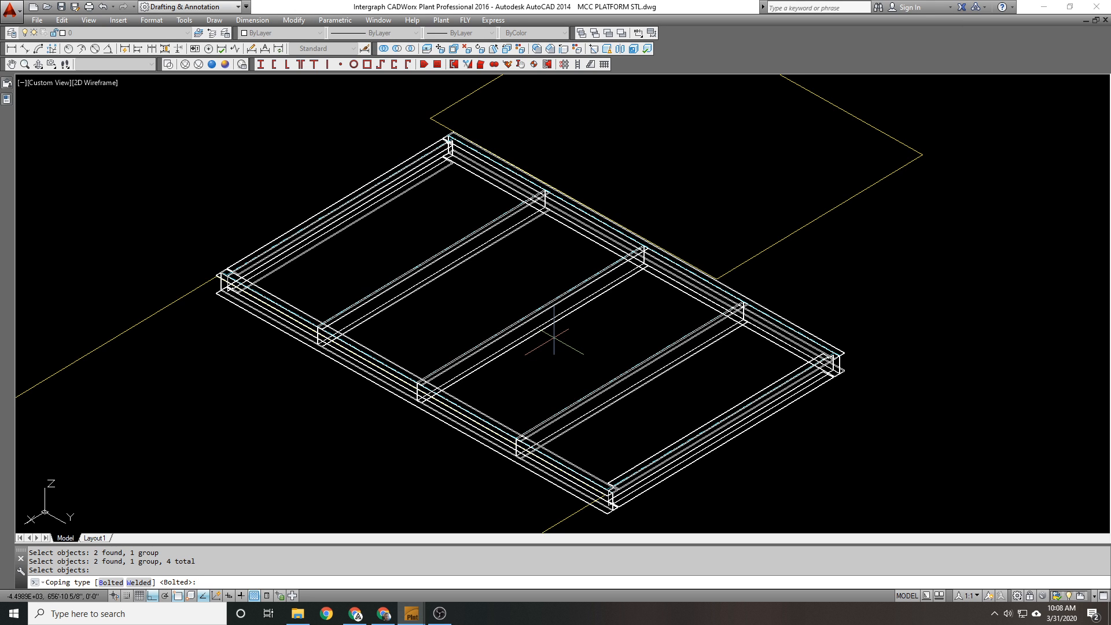
key("Return")
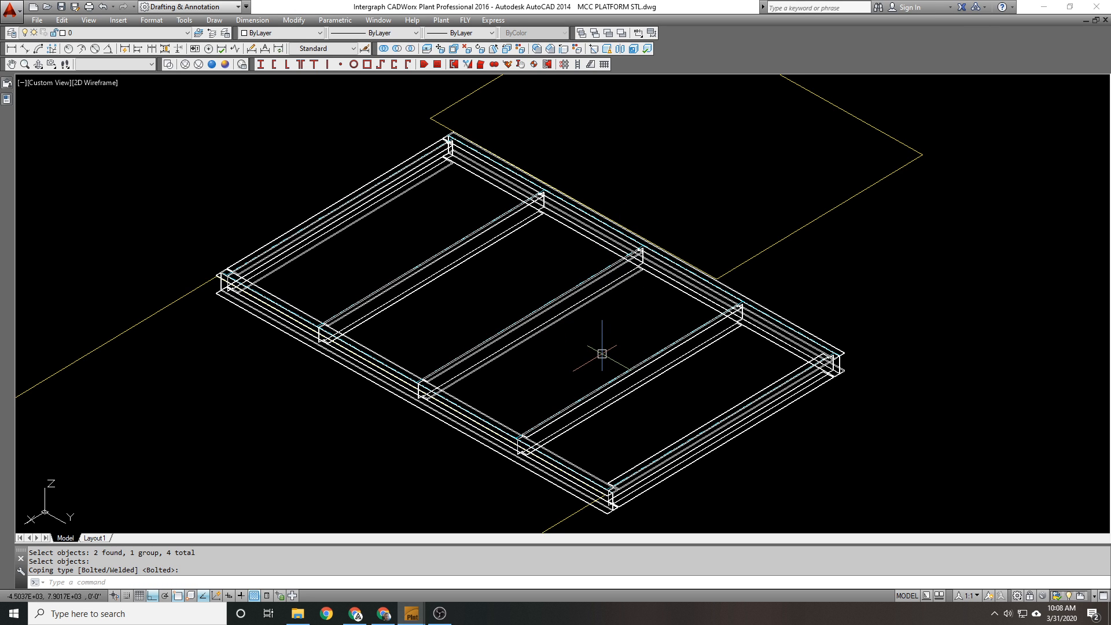
Step: Move the solids of all seven frame members to the STEEL_PRE_ISSUE layer with SLA, leaving the centreline layer as it is
type("sla")
key("Return")
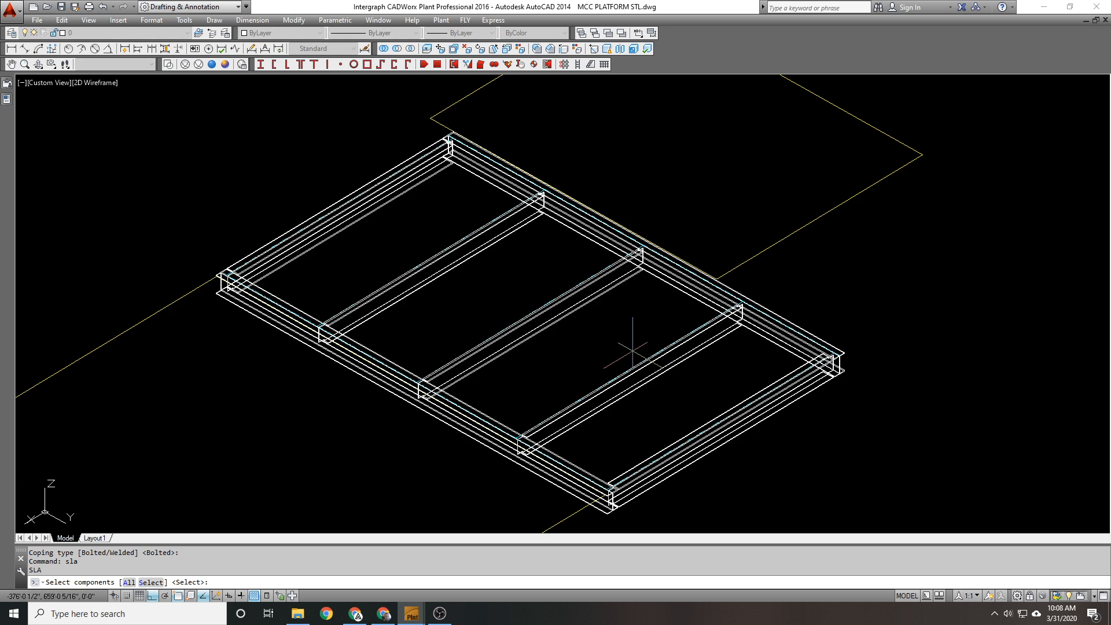
scroll(642, 346, "down", 1)
key("Return")
left_click(807, 347)
left_click_drag(731, 421, 728, 420)
left_click_drag(688, 385, 634, 347)
left_click_drag(540, 389, 427, 286)
left_click_drag(411, 271, 370, 218)
key("Return")
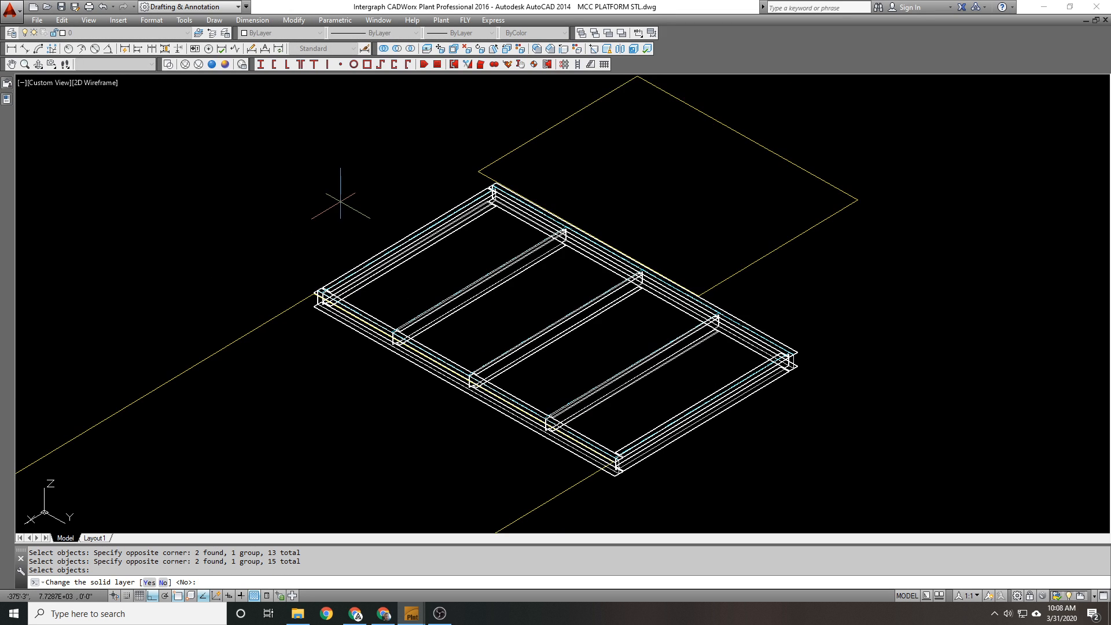
type("y")
key("Return")
key("Up")
key("Up")
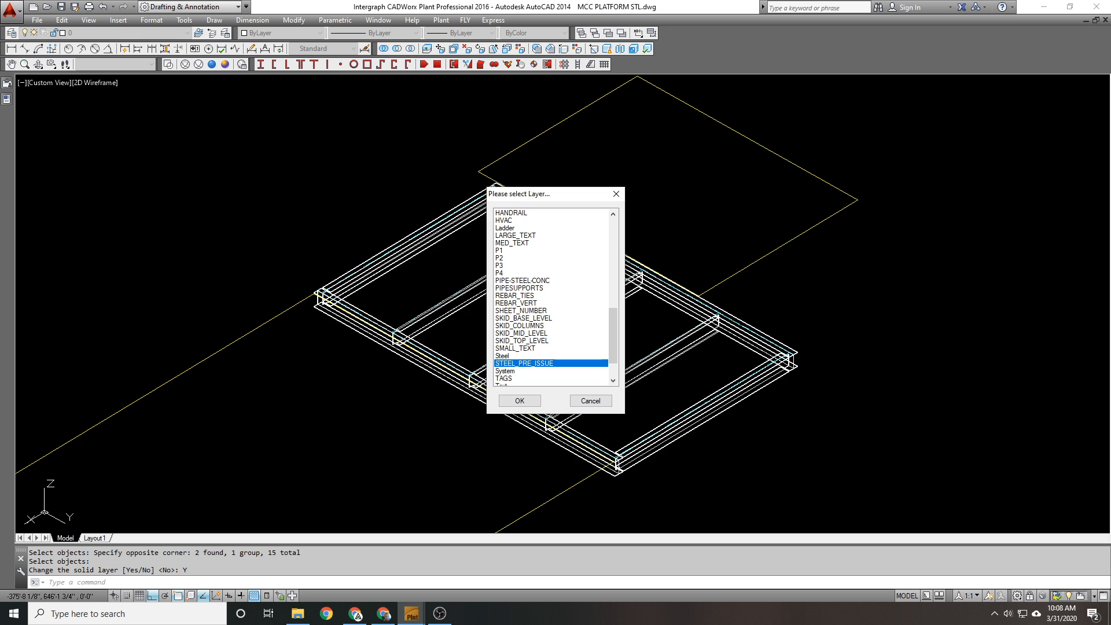
key("Return")
key("Return")
Step: Inspect the frame in the Realistic and Conceptual visual styles, and return it to 2D Wireframe
middle_click_drag(445, 312, 365, 255)
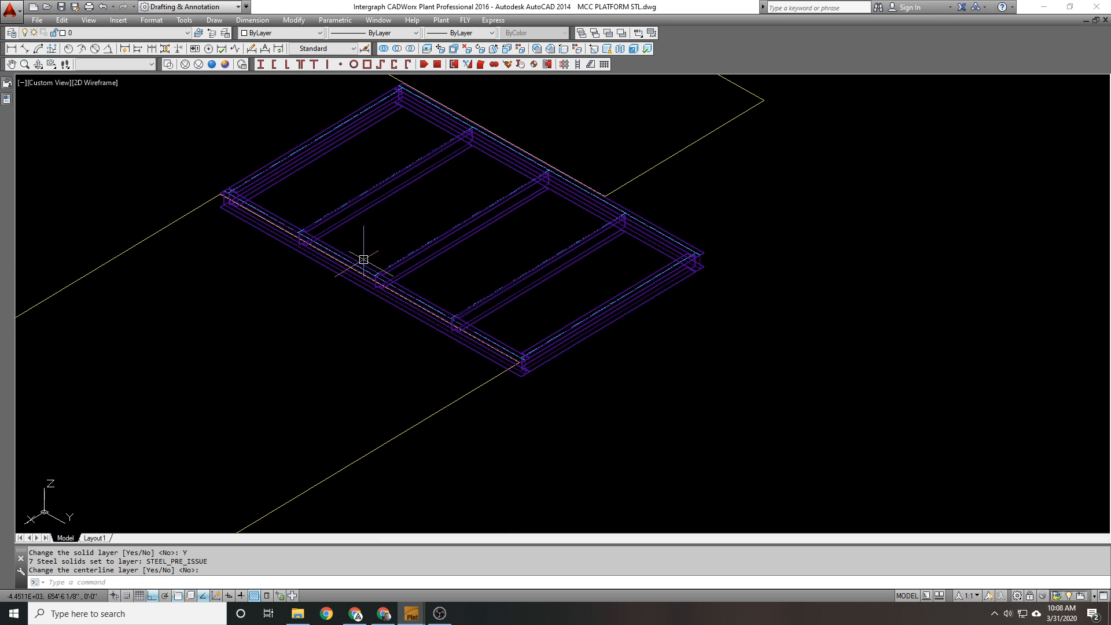
scroll(364, 255, "up", 3)
left_click(212, 63)
left_click(225, 64)
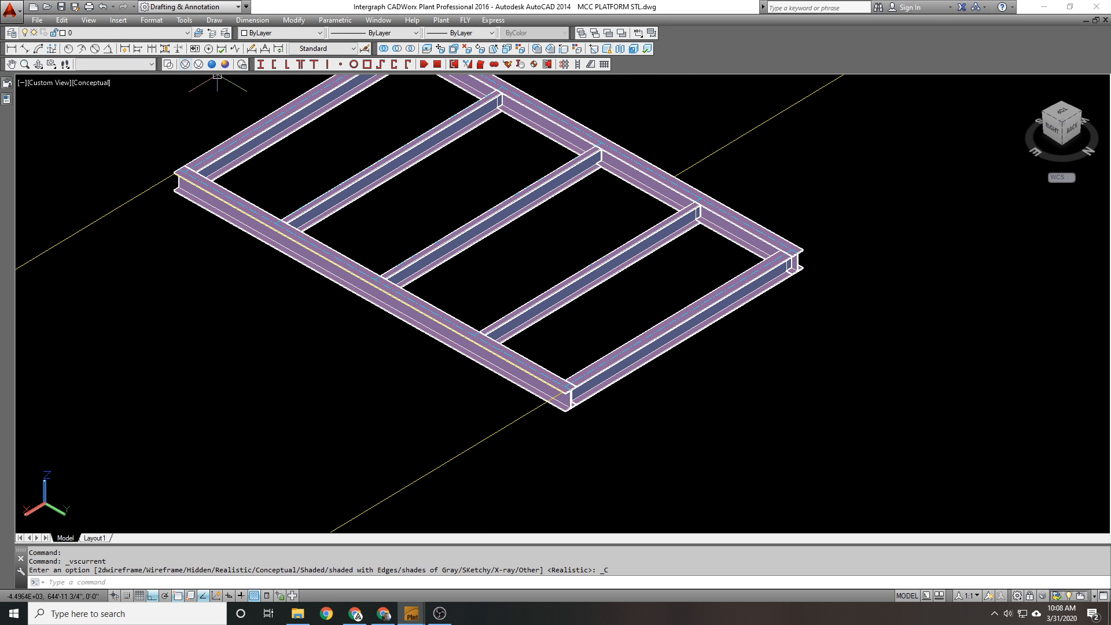
left_click(169, 63)
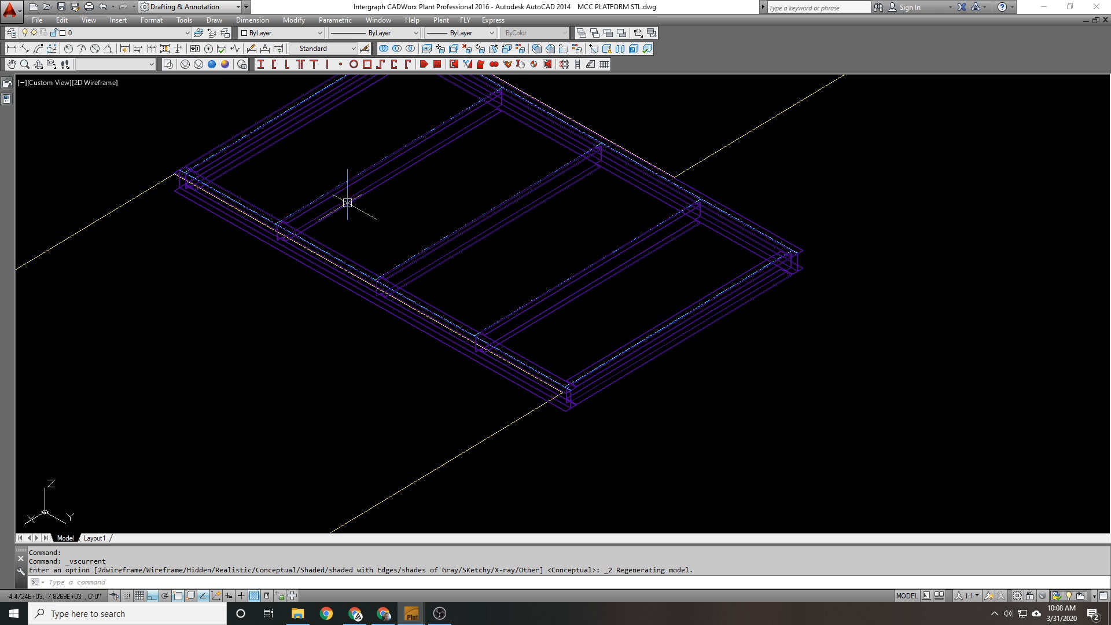
Step: Measure the distance between the two long beams along the end beam nearest the last channel
middle_click_drag(552, 387, 536, 332)
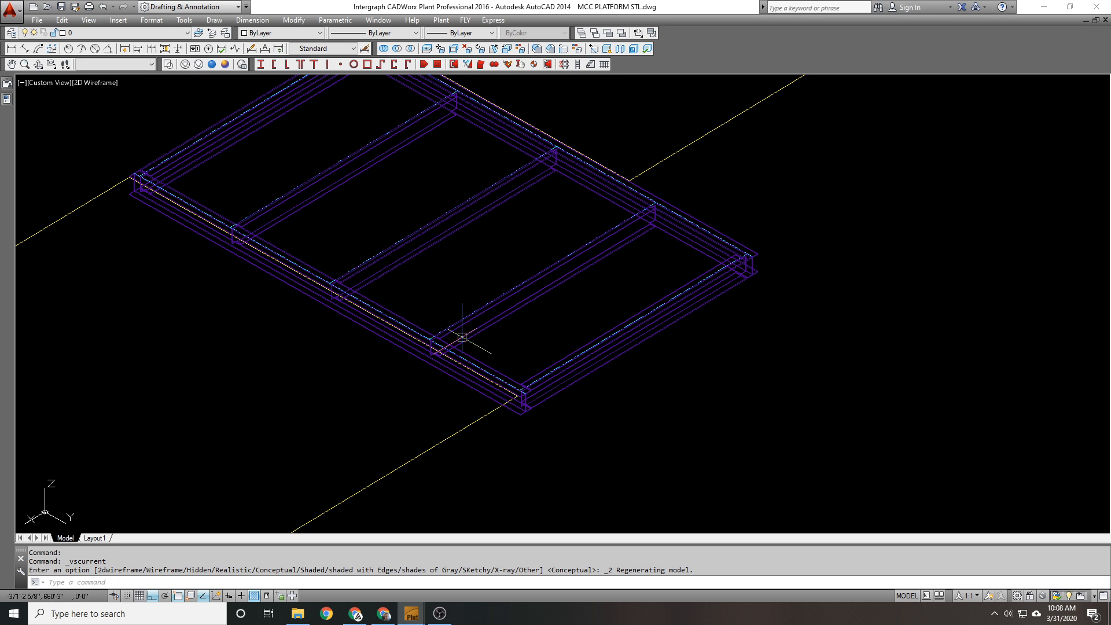
middle_click_drag(428, 327, 437, 347)
scroll(505, 304, "up", 2)
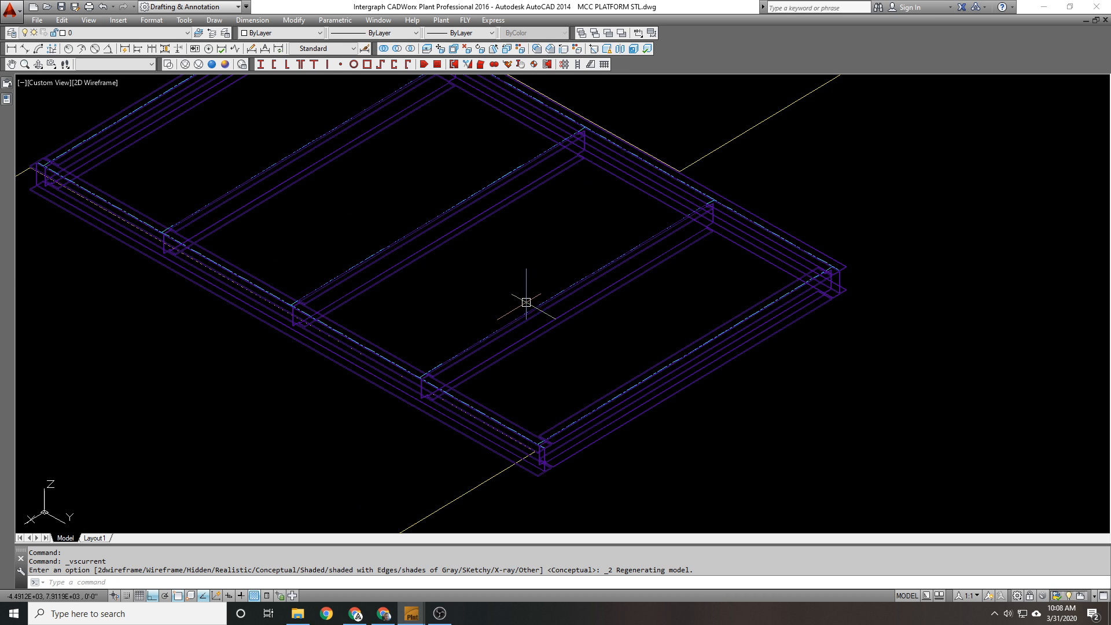
middle_click_drag(509, 321, 533, 348)
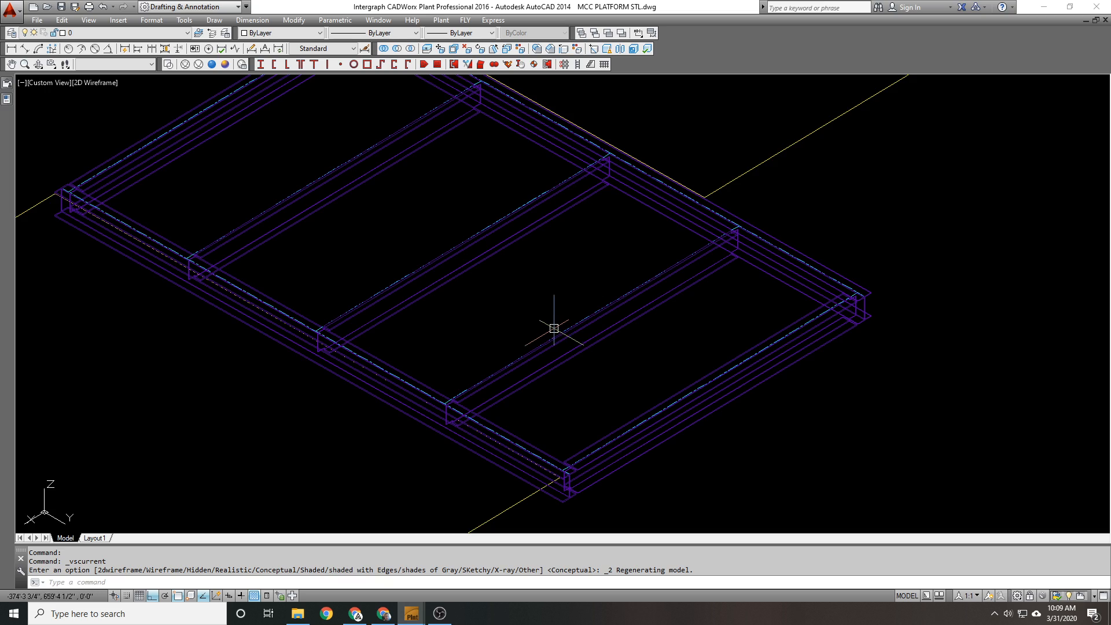
scroll(576, 347, "down", 2)
scroll(539, 389, "up", 7)
type("DI")
key("Return")
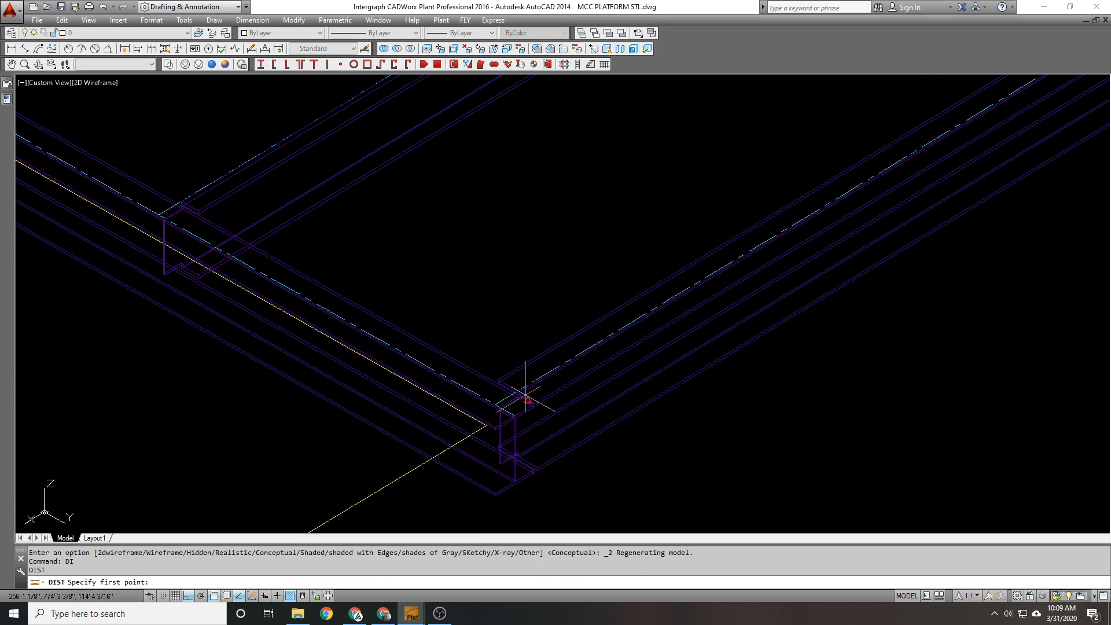
scroll(509, 406, "up", 7)
left_click(488, 379)
scroll(351, 444, "down", 8)
scroll(387, 400, "down", 3)
scroll(751, 204, "up", 10)
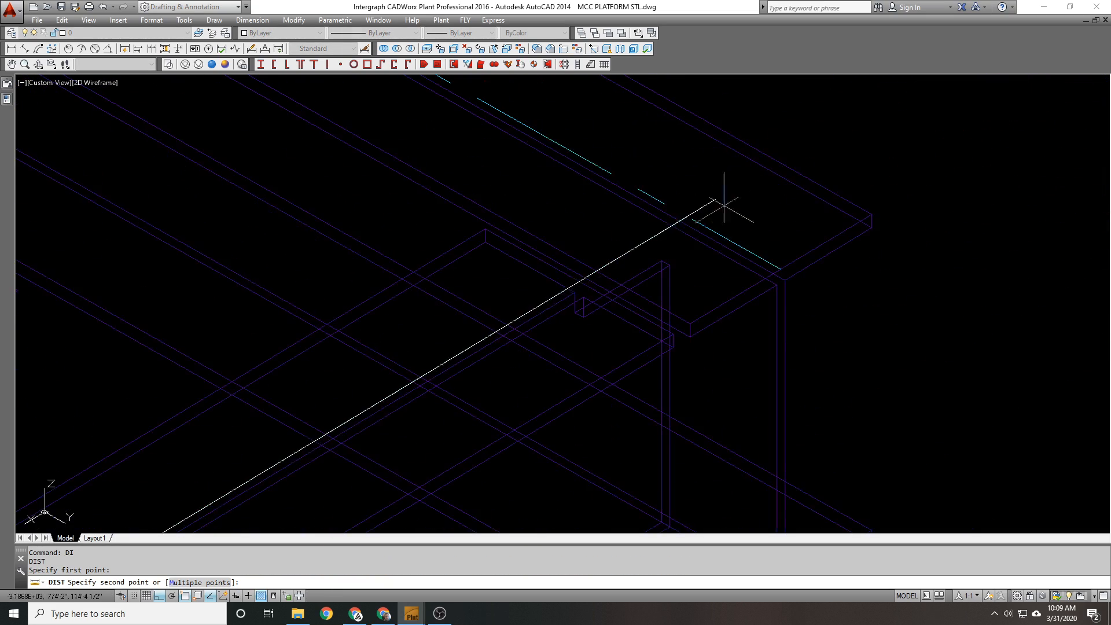
left_click(697, 213)
scroll(839, 216, "down", 7)
scroll(772, 214, "down", 4)
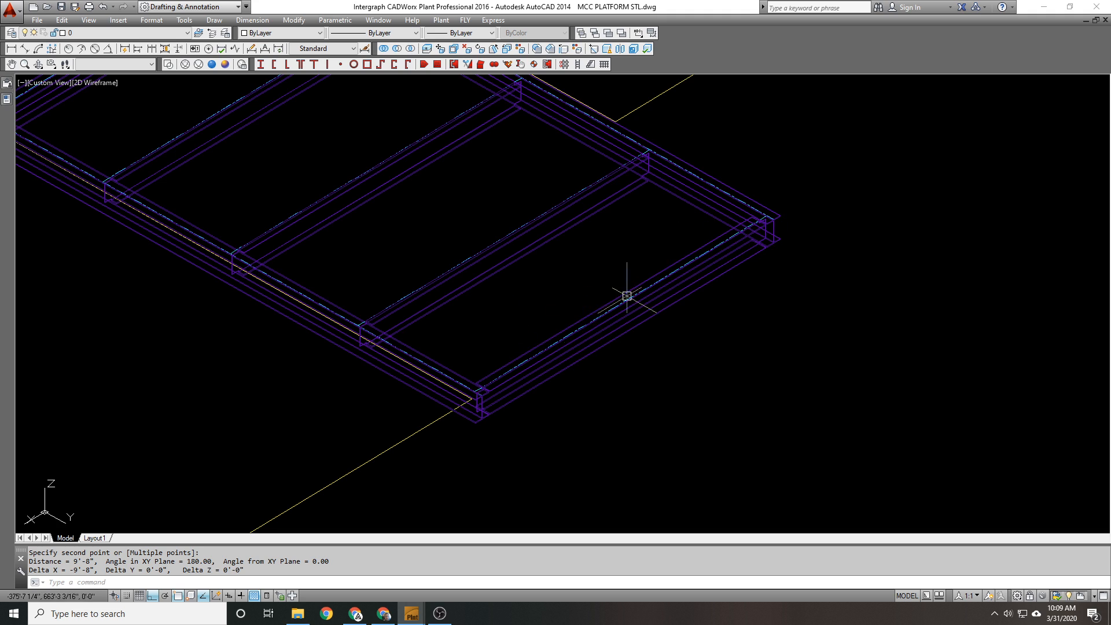
Step: Start a line at the frame's near corner, taking Z from the long beam's underside and XY from the corner of the beam centrelines
scroll(455, 278, "up", 1)
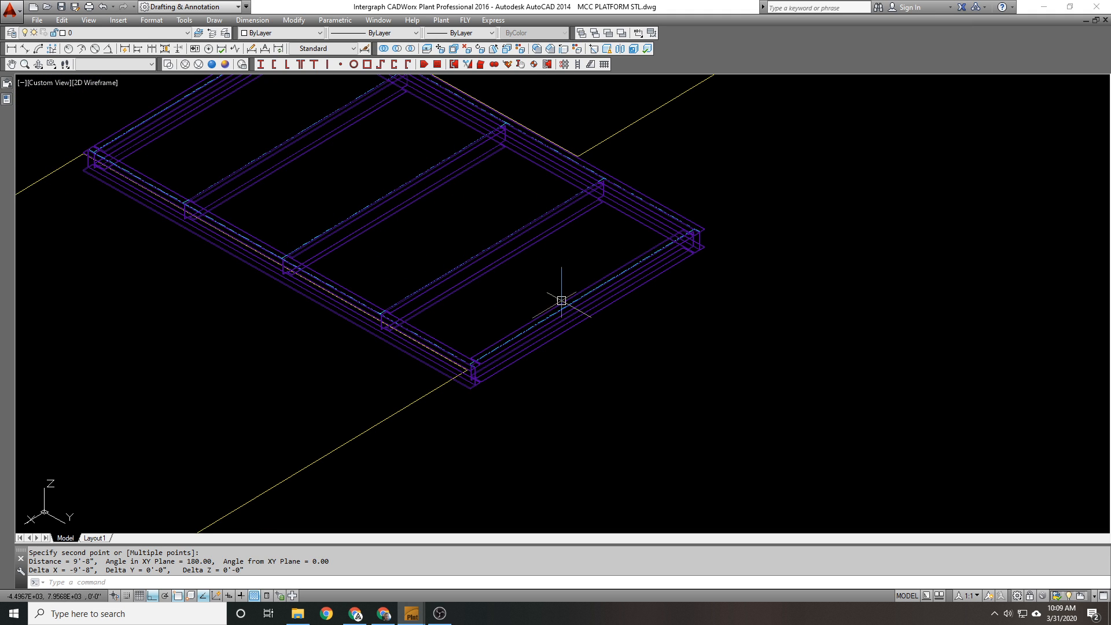
scroll(457, 370, "down", 1)
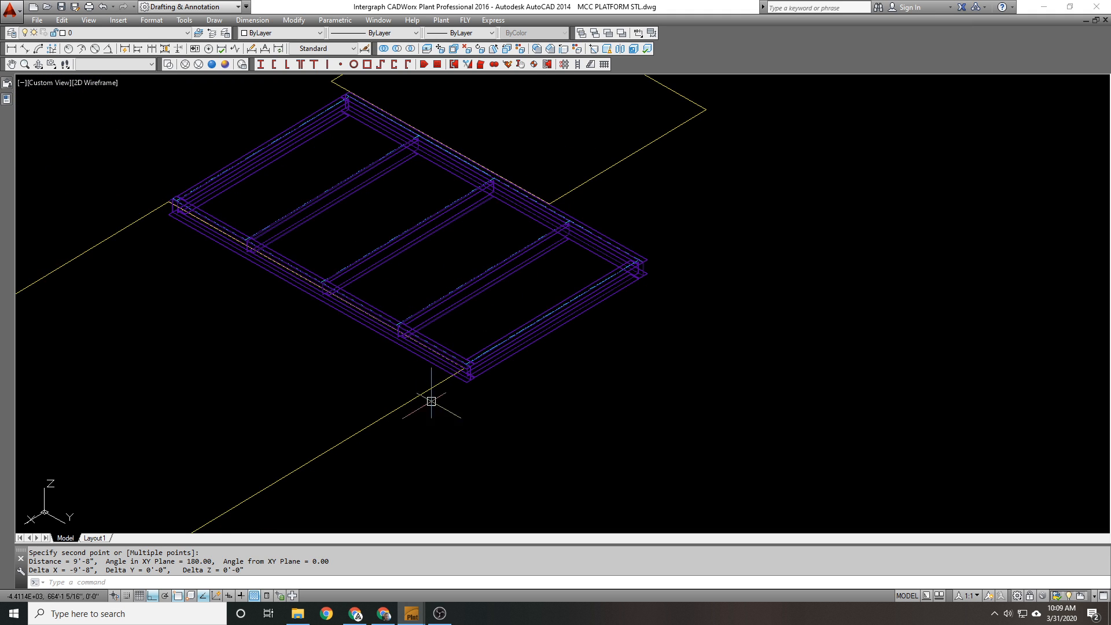
middle_click_drag(492, 400, 561, 300)
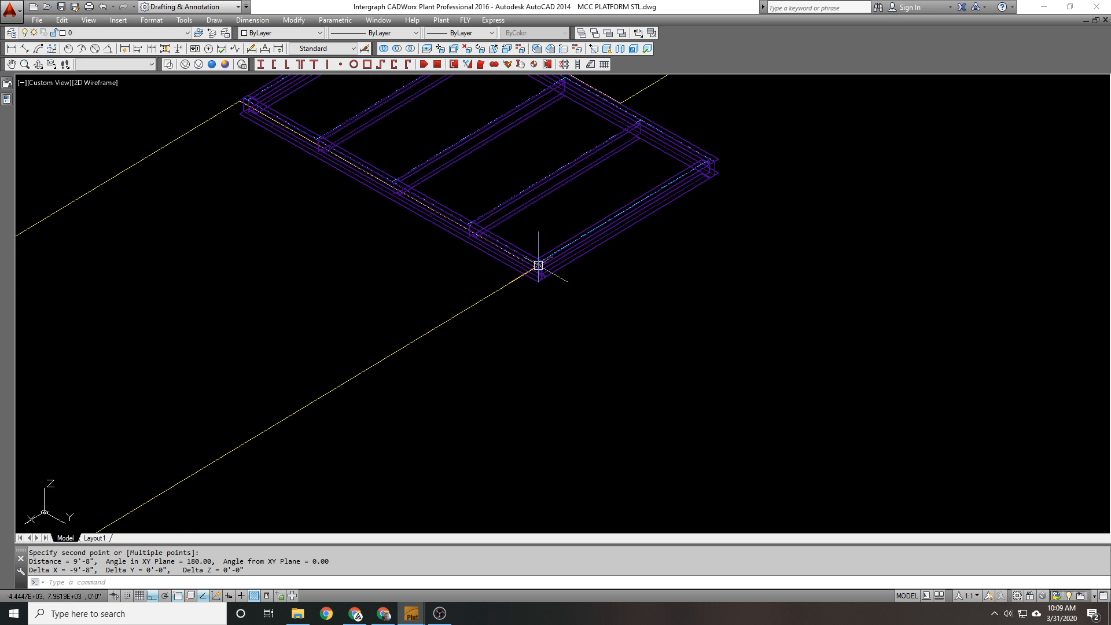
scroll(538, 263, "up", 4)
type("L")
key("Return")
type(".Z")
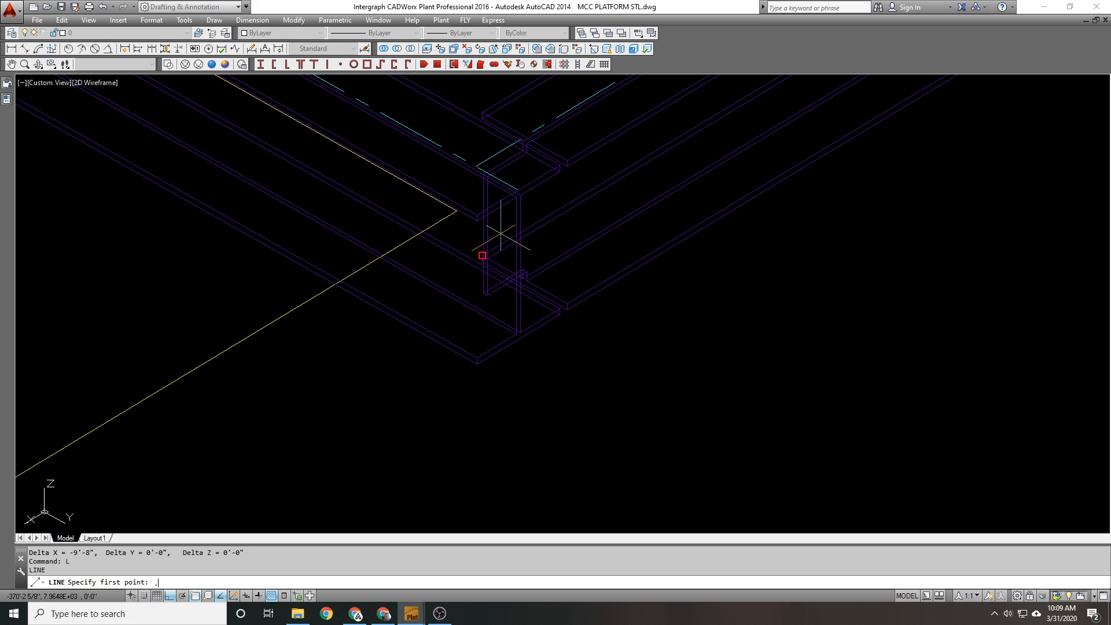
key("Return")
left_click(476, 369)
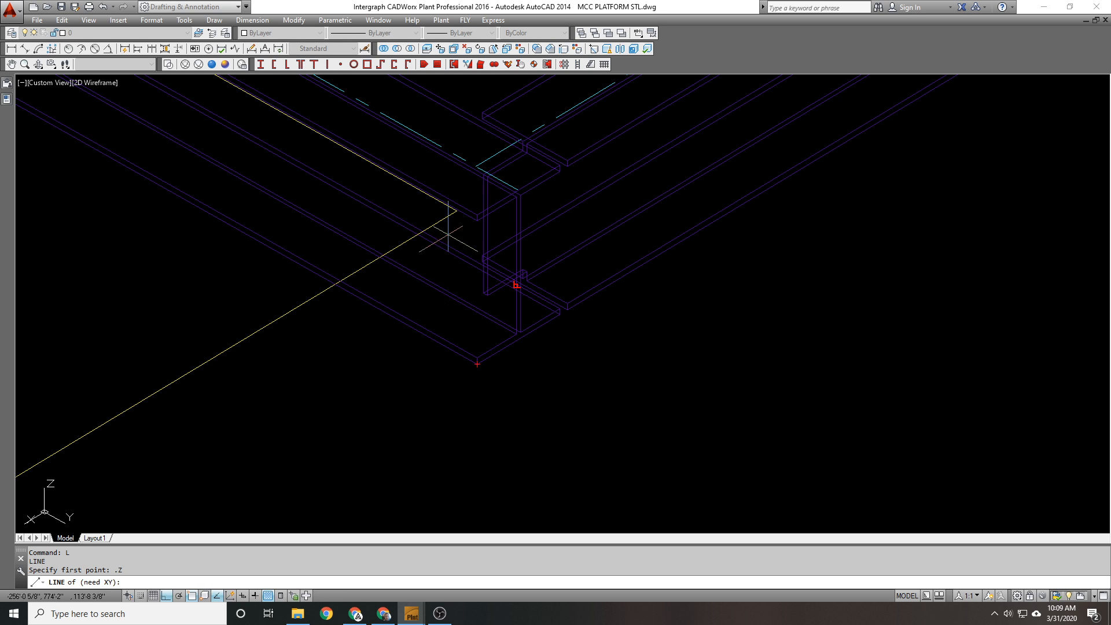
scroll(476, 154, "up", 4)
left_click(506, 182)
scroll(451, 112, "down", 6)
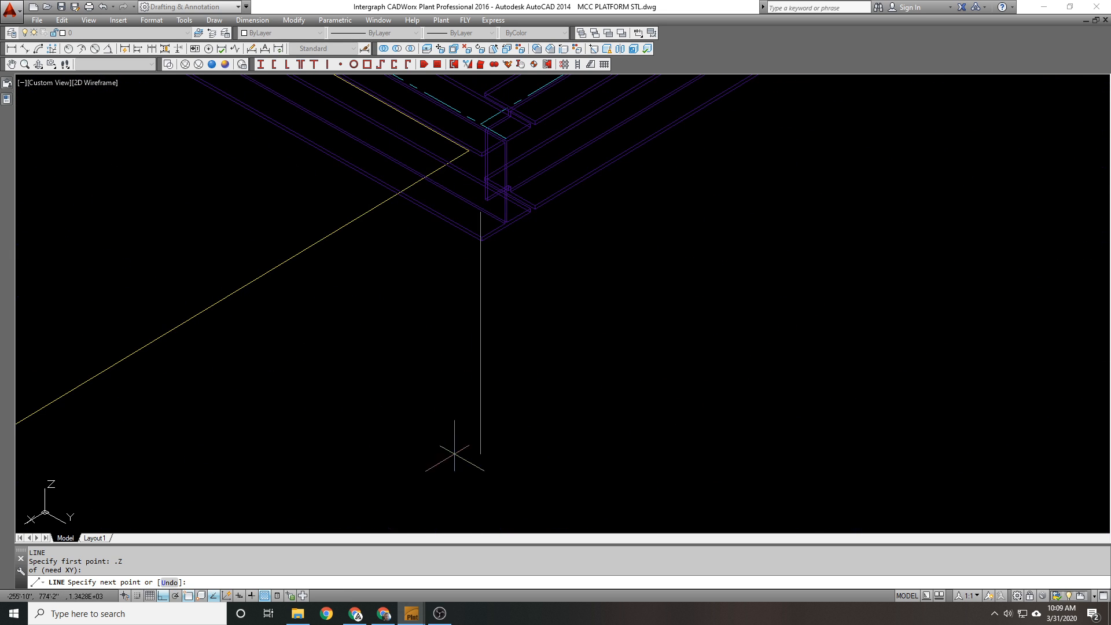
scroll(466, 367, "up", 3)
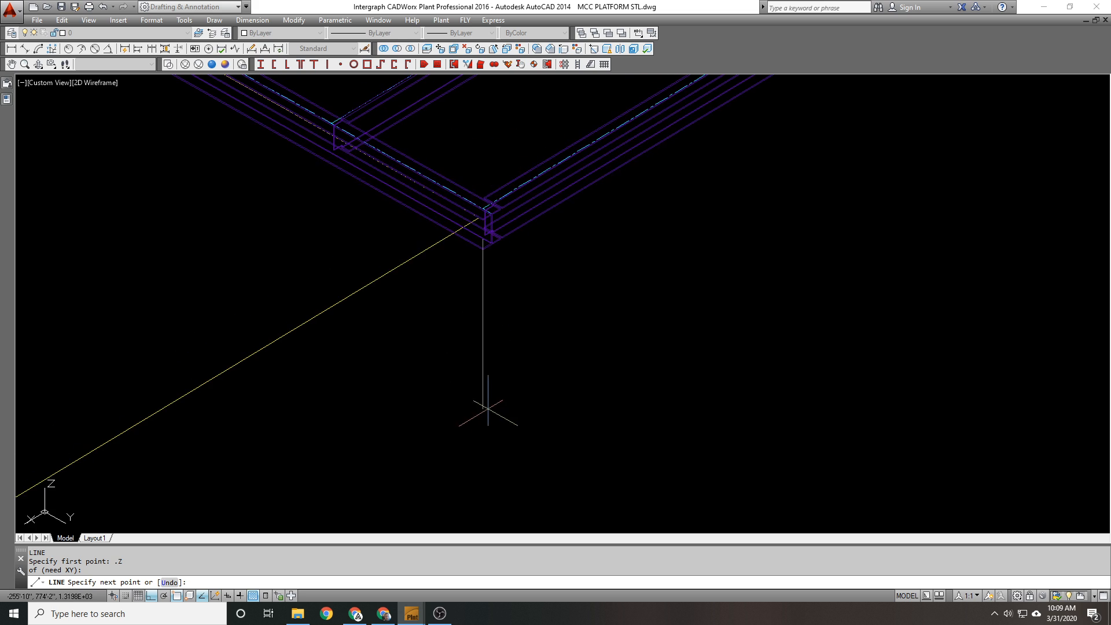
Step: End the line vertically below its start point at elevation 108'6, using a Z point filter
type(".Z")
key("Return")
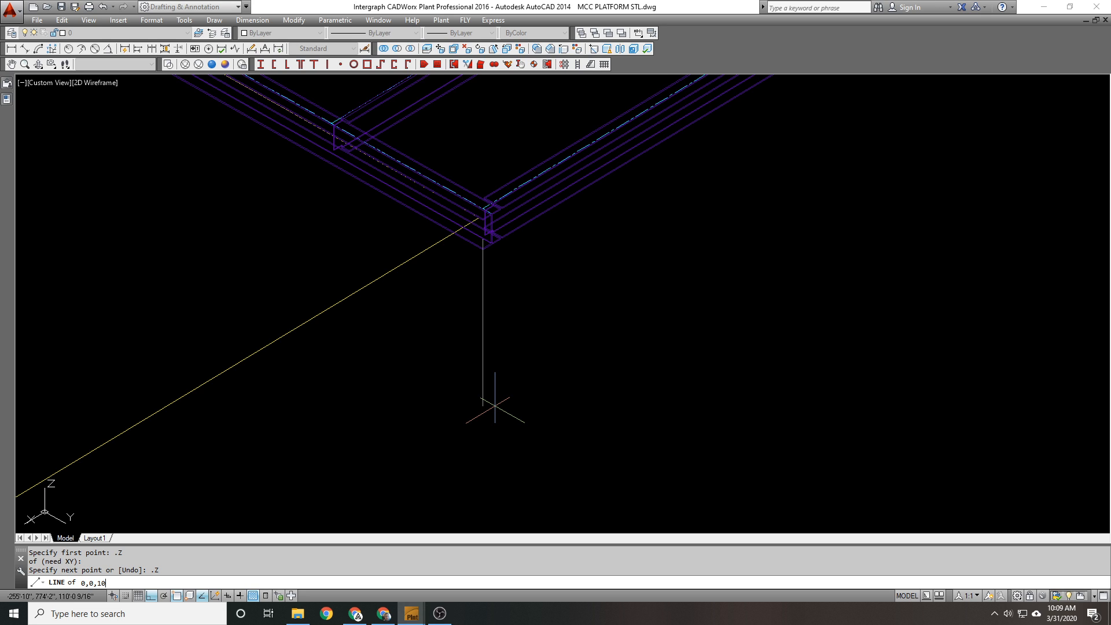
type("6")
key("Return")
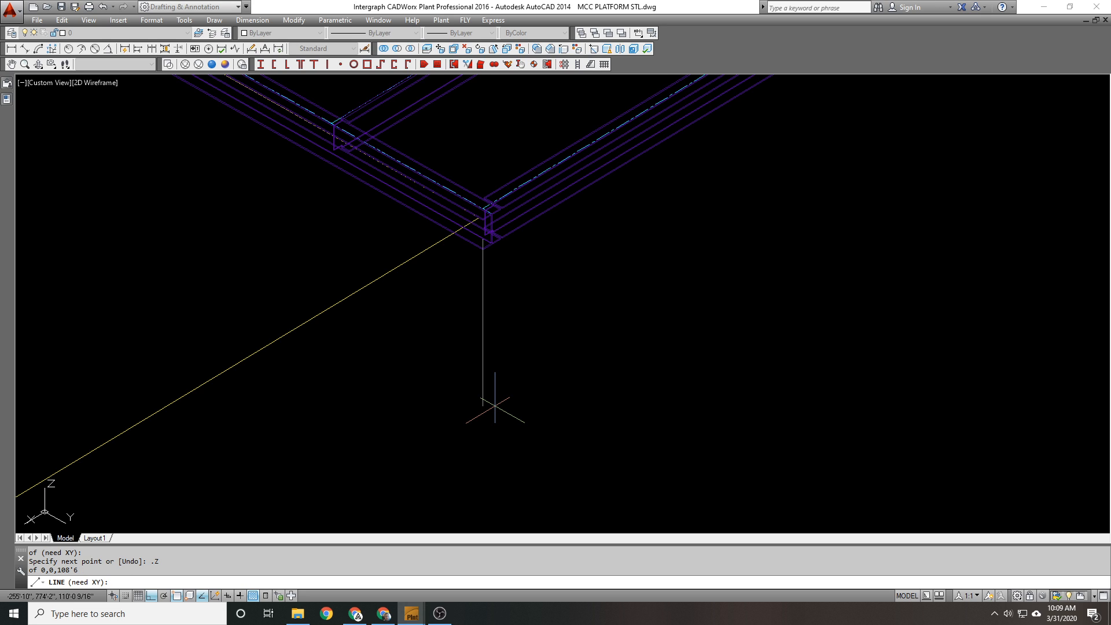
type("@")
key("Return")
key("Return")
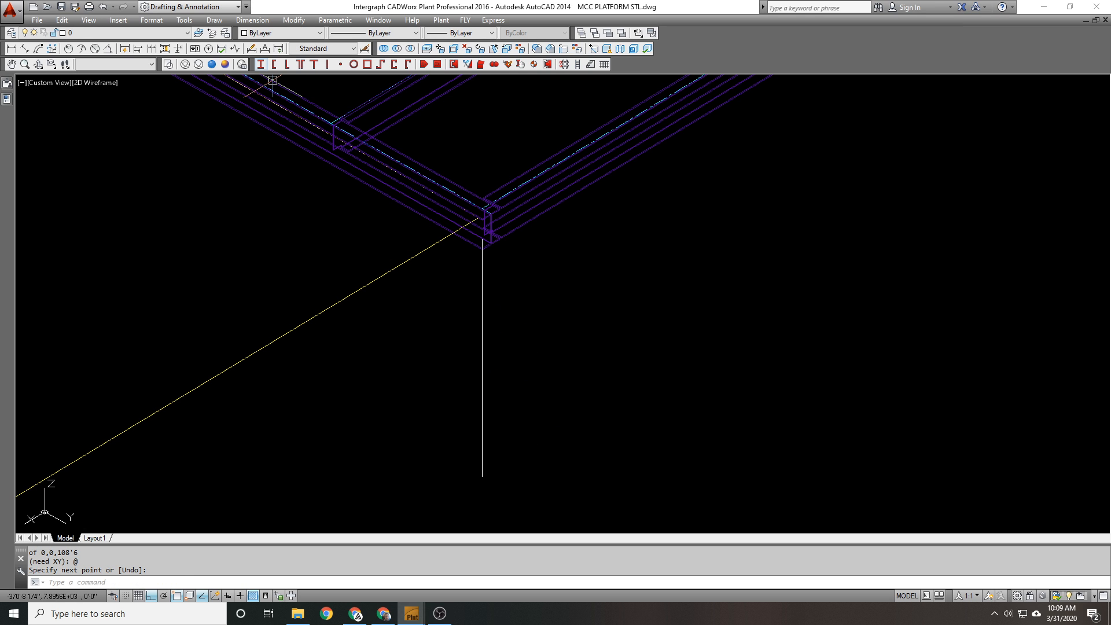
Step: Draw a W6X15 wide flange column along the vertical line with a 90-degree rotation and Center centerline location
left_click(261, 64)
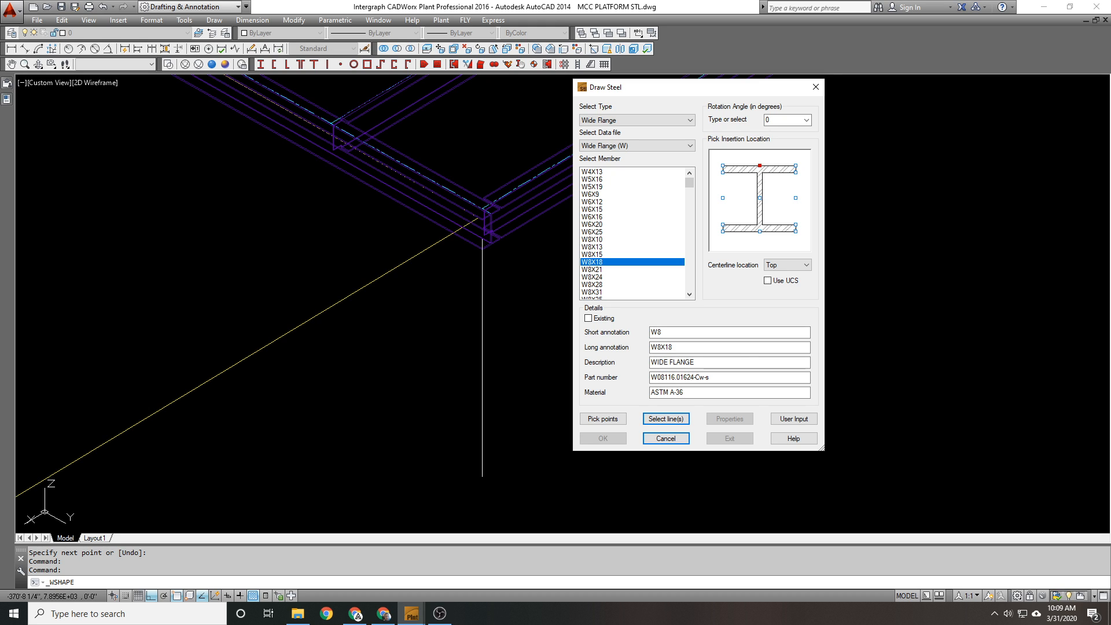
left_click(593, 209)
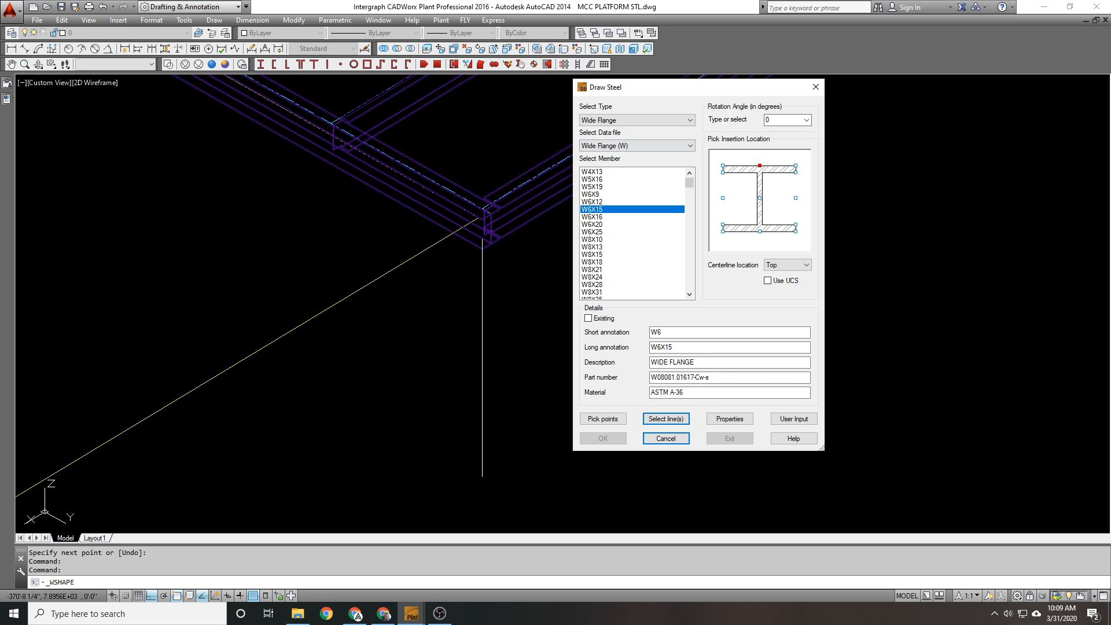
left_click(806, 119)
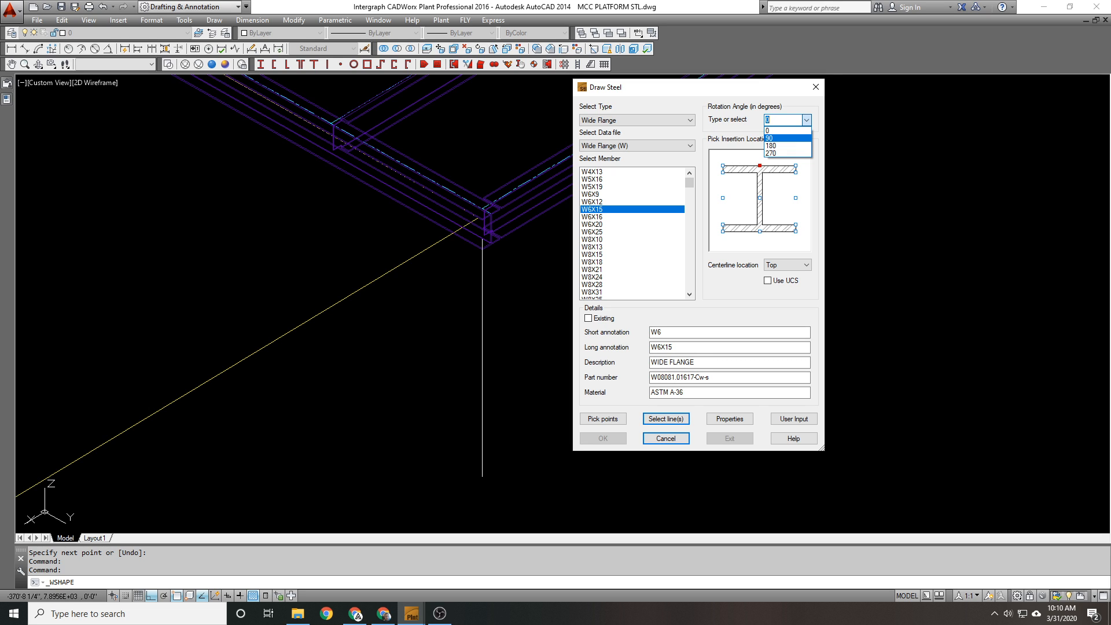
left_click(778, 137)
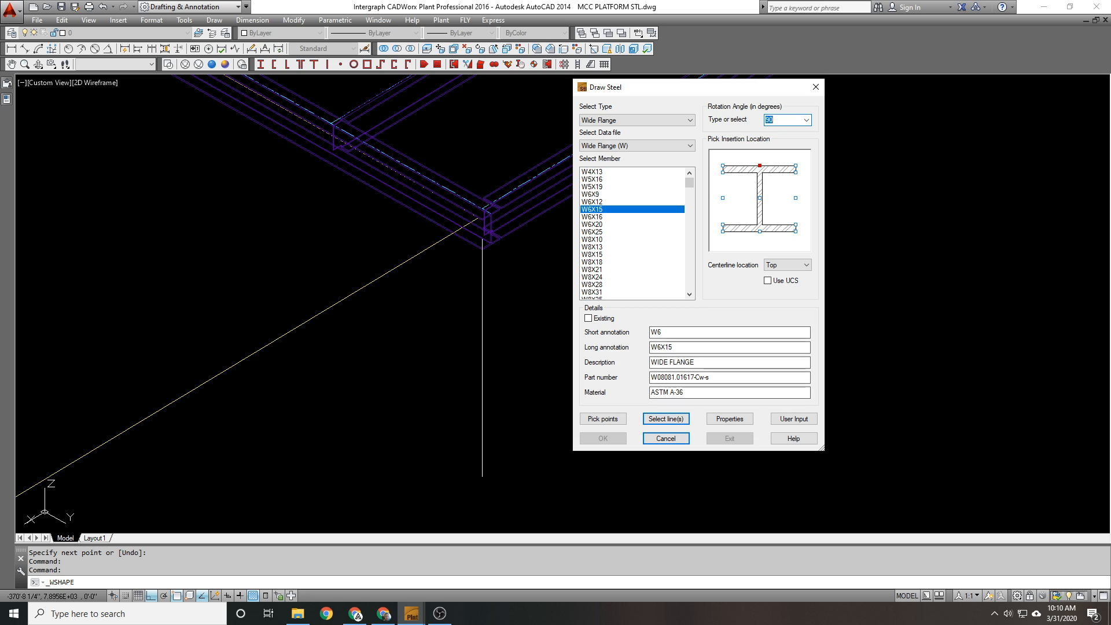
left_click(787, 265)
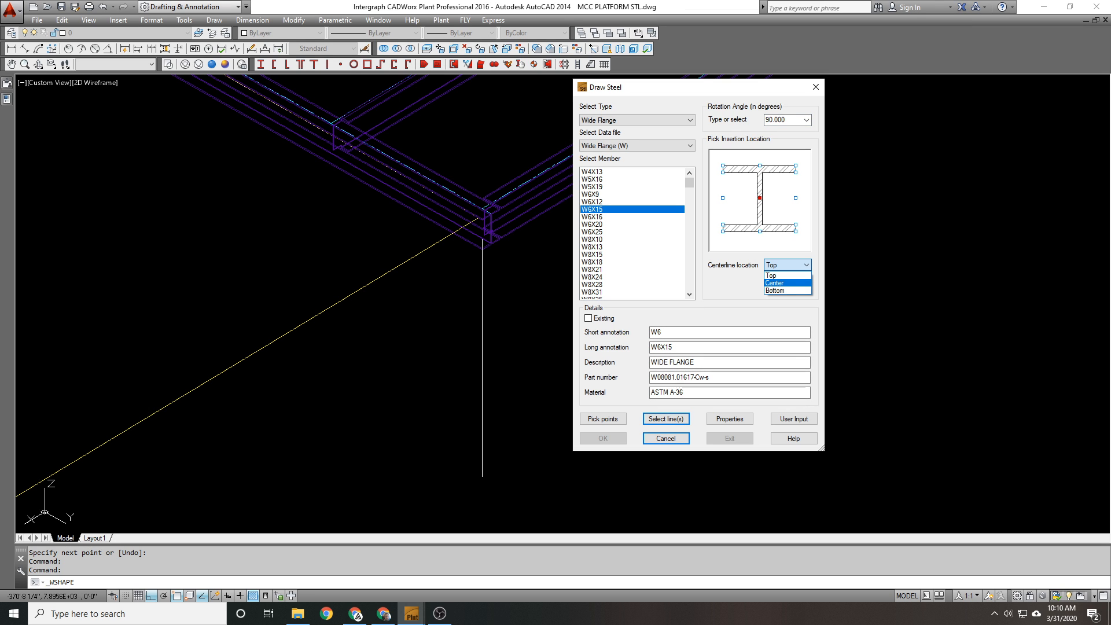
left_click(781, 280)
left_click(665, 418)
left_click(544, 331)
left_click(421, 281)
key("Return")
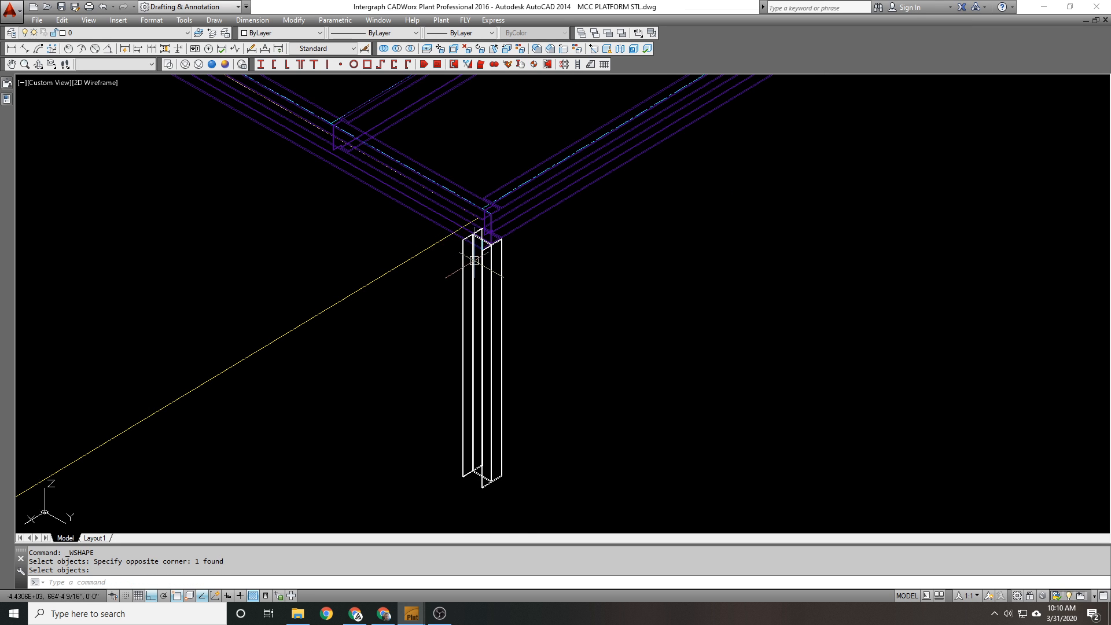
Step: Inspect the new column beneath the beam frame in the Realistic visual style
scroll(446, 236, "down", 4)
scroll(447, 236, "up", 12)
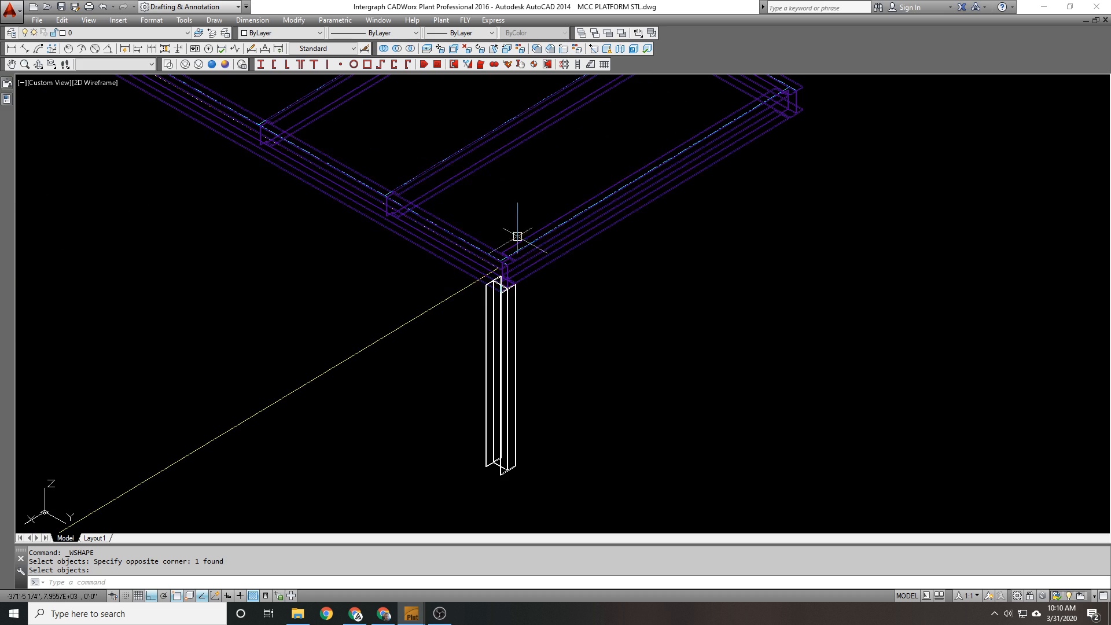
mouse_move(511, 269)
middle_mouse_down()
mouse_move(570, 232)
mouse_move(289, 121)
middle_mouse_up()
left_click(212, 65)
mouse_move(289, 231)
middle_mouse_down("shift")
mouse_move(260, 188)
mouse_move(605, 249)
mouse_move(563, 331)
mouse_move(540, 328)
middle_mouse_up("shift")
scroll(540, 328, "down", 10)
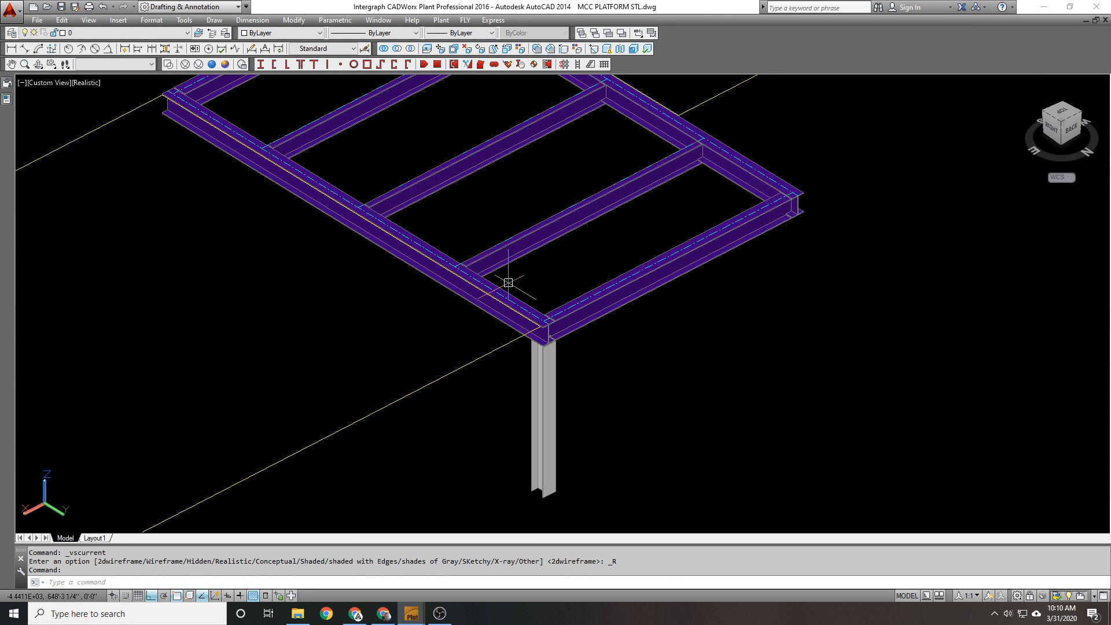
Step: Change the long beam above the column to member size W8X24
scroll(507, 280, "up", 3)
double_click(520, 301)
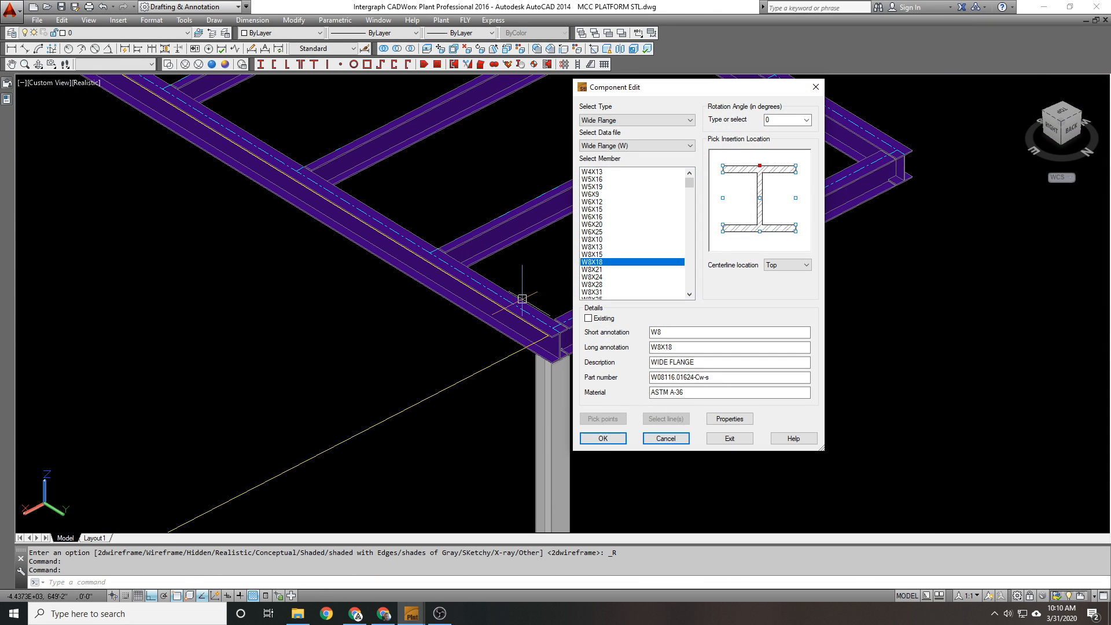
key("Down")
key("Down")
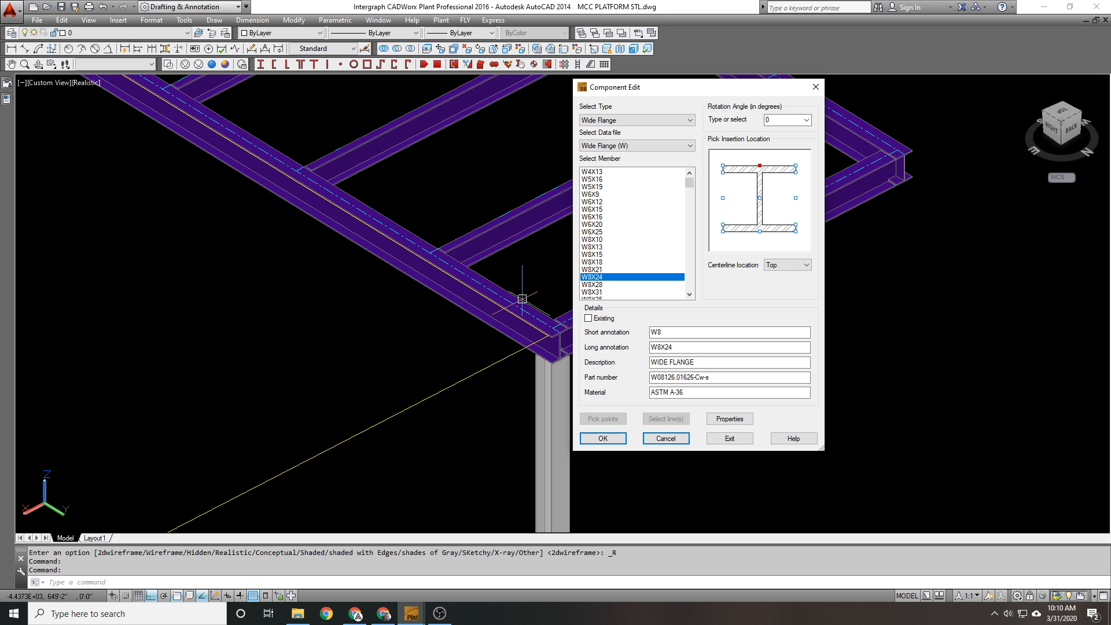
key("Return")
Step: Examine the joint between the resized beam and the column up close, and return to 2D Wireframe
scroll(527, 301, "up", 3)
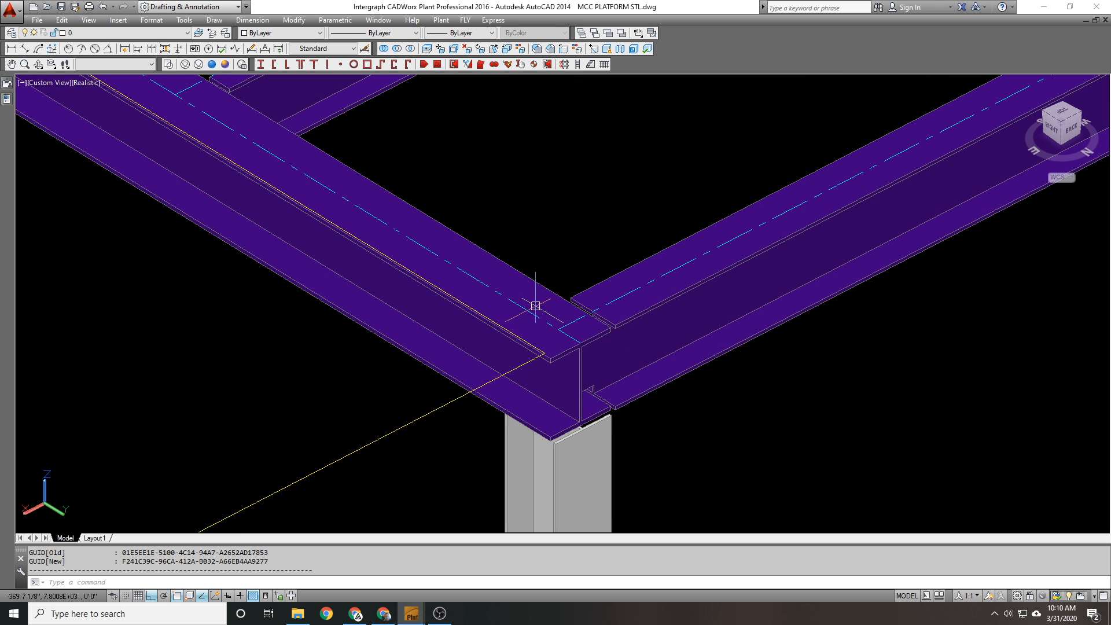
scroll(530, 301, "down", 3)
scroll(553, 409, "up", 5)
middle_click_drag(553, 409, 474, 329, "shift")
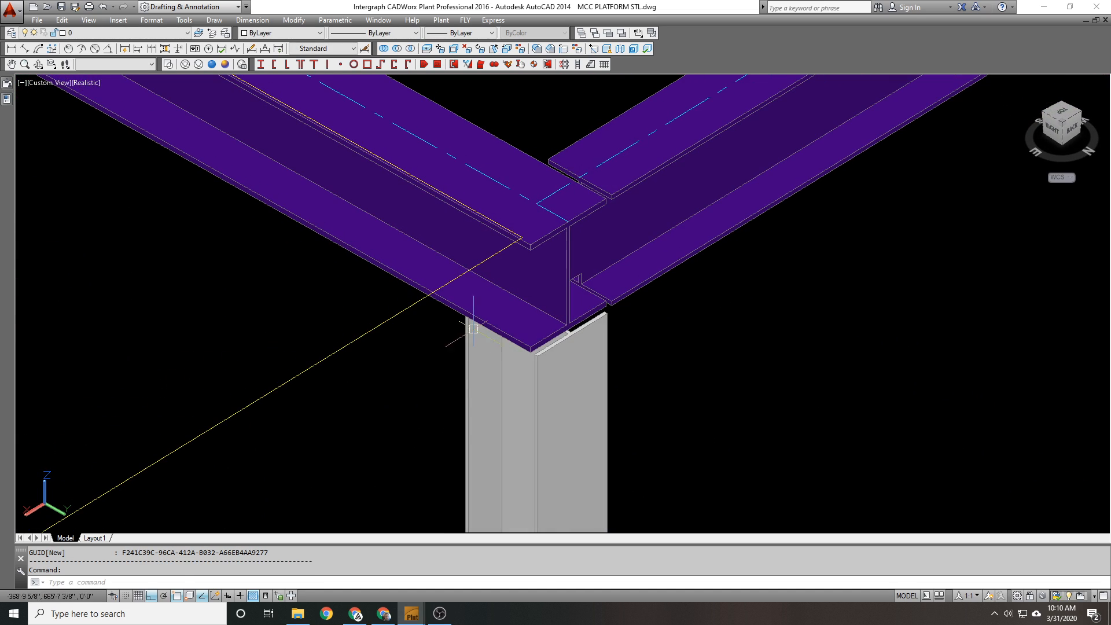
left_click(168, 65)
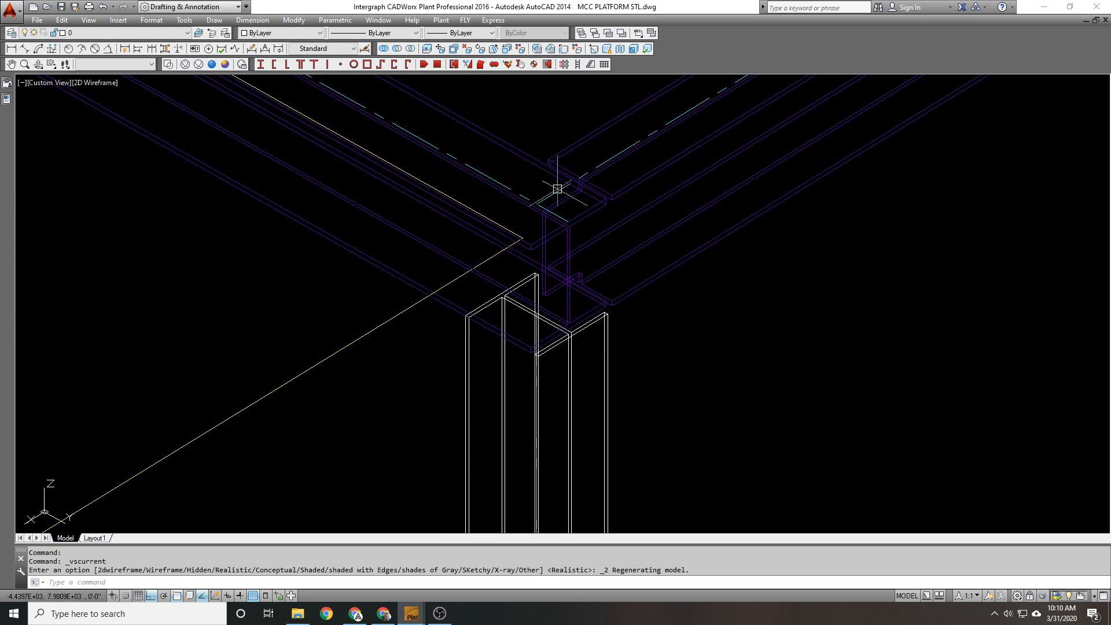
Step: Stretch the long beam's end along Y to line up with the column's outer flange face, using a Y point filter
left_click(520, 194)
scroll(575, 231, "up", 5)
left_click(556, 214)
scroll(557, 201, "down", 3)
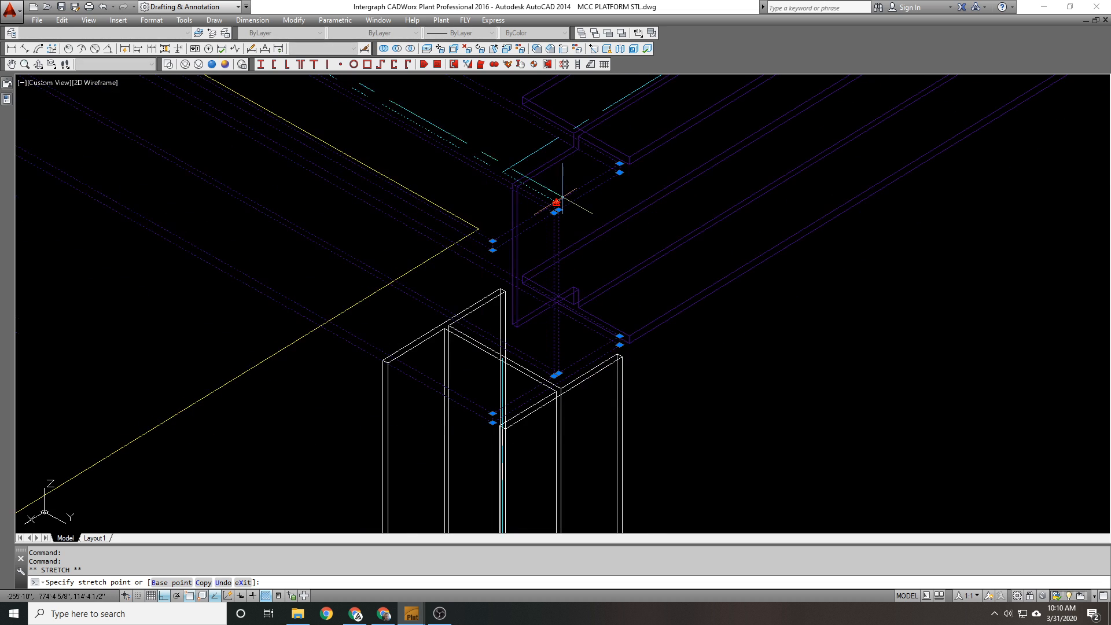
type(".Y")
key("Return")
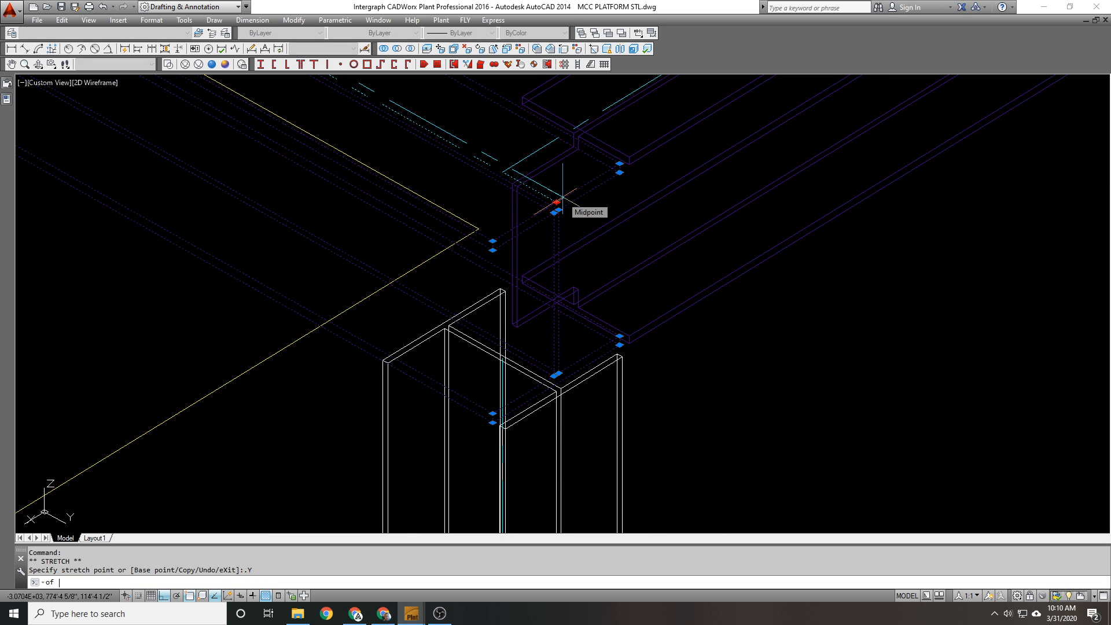
left_click(558, 201)
scroll(529, 394, "up", 4)
type("@")
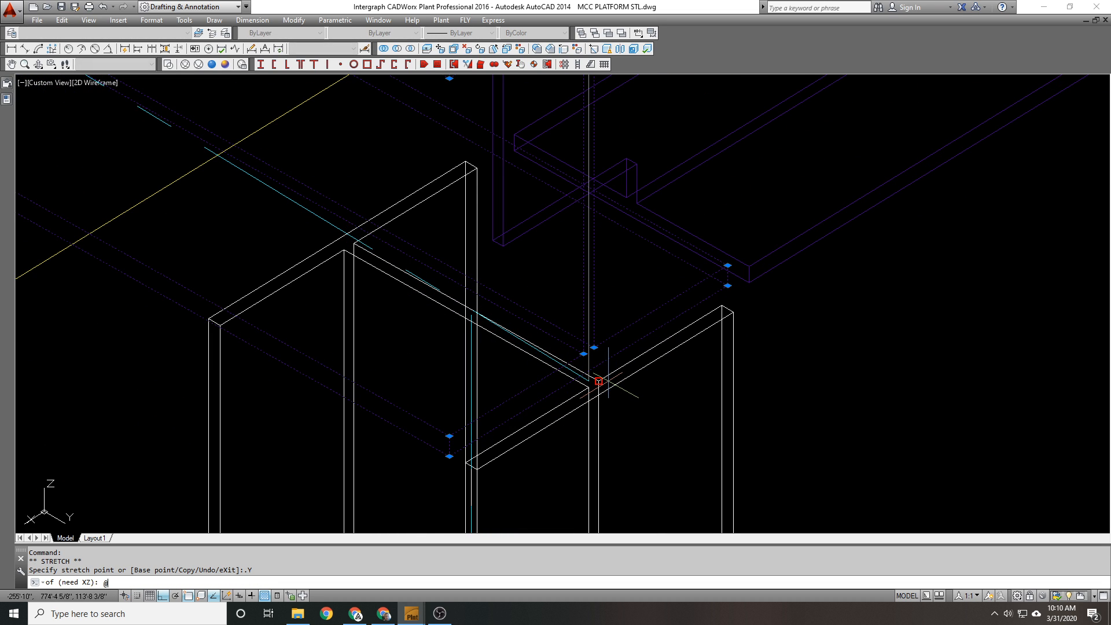
key("Return")
scroll(568, 382, "down", 5)
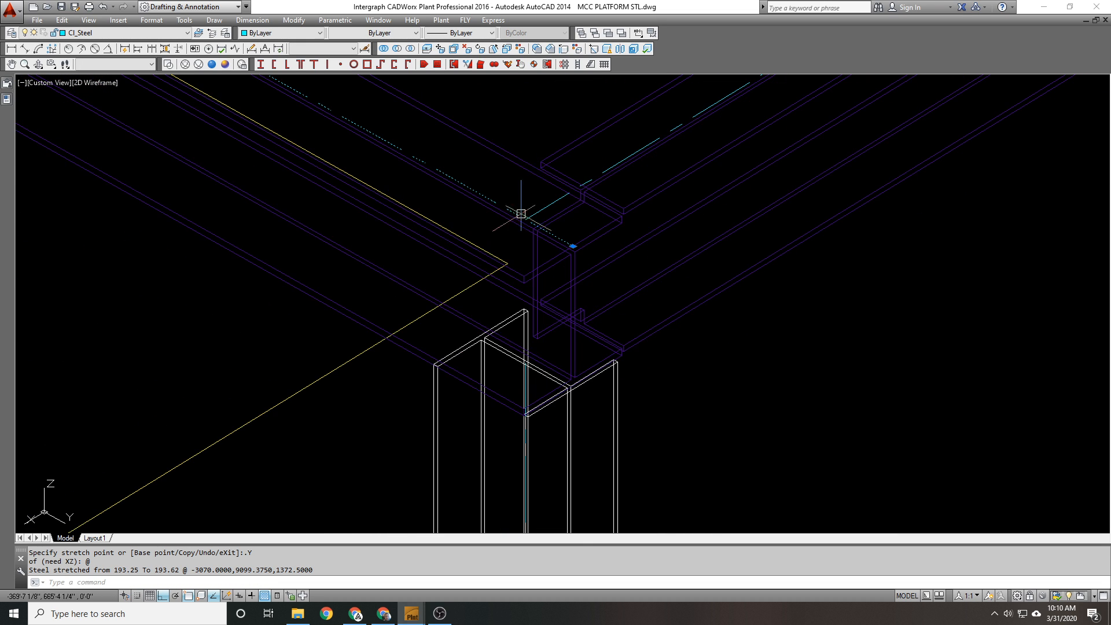
Step: Stretch the same beam end a further 3 inches past the column's outer flange
left_click(582, 250)
key("Escape")
left_click(561, 239)
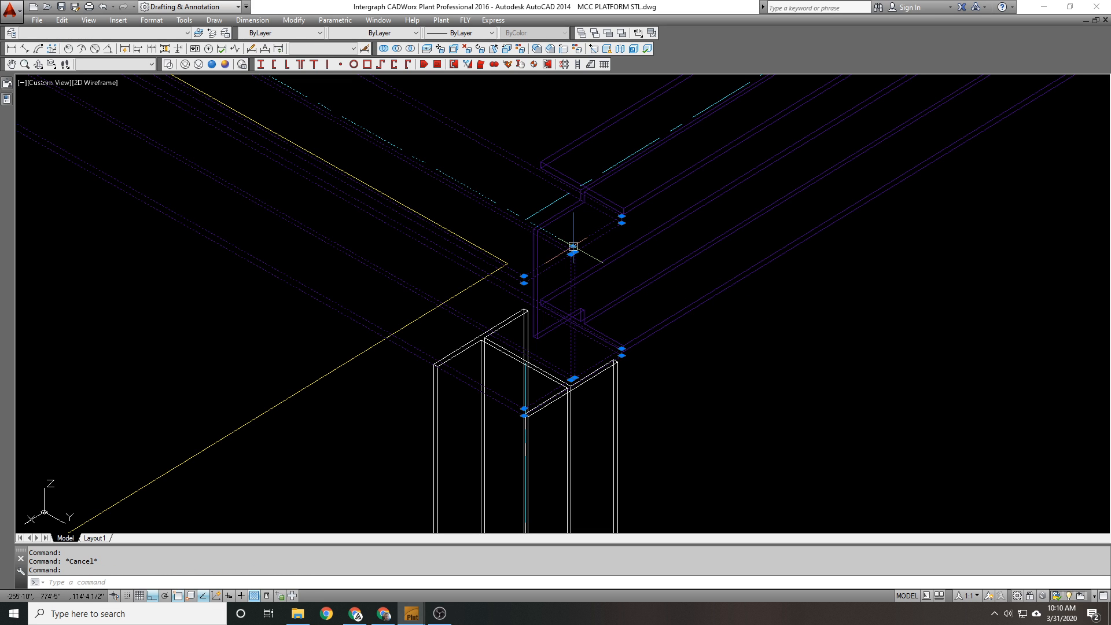
left_click(573, 246)
type(".5")
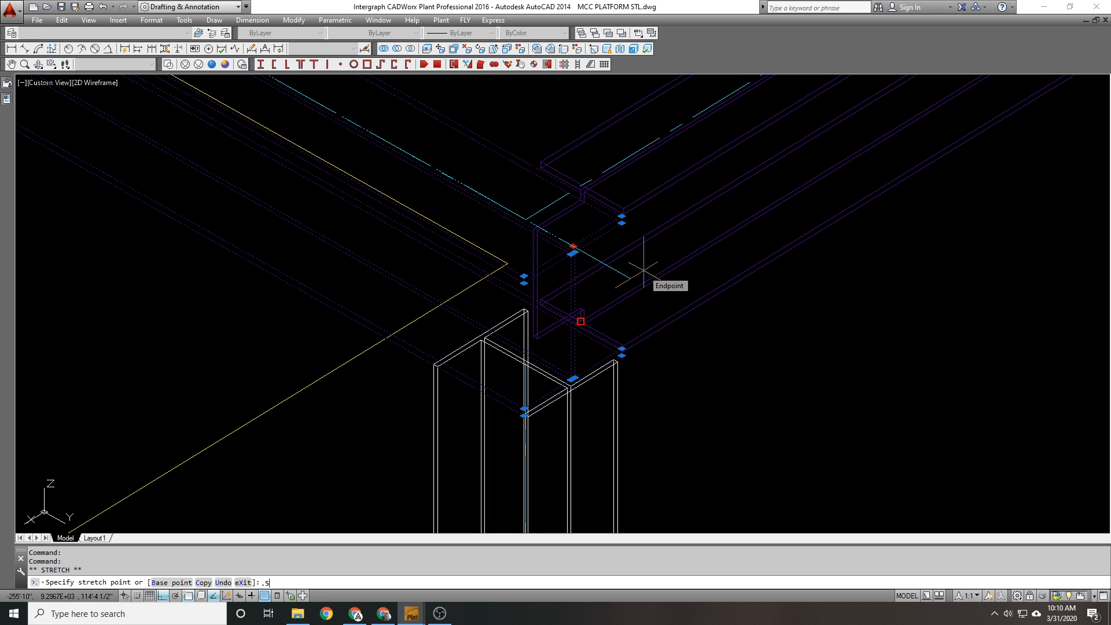
key("Return")
key("Escape")
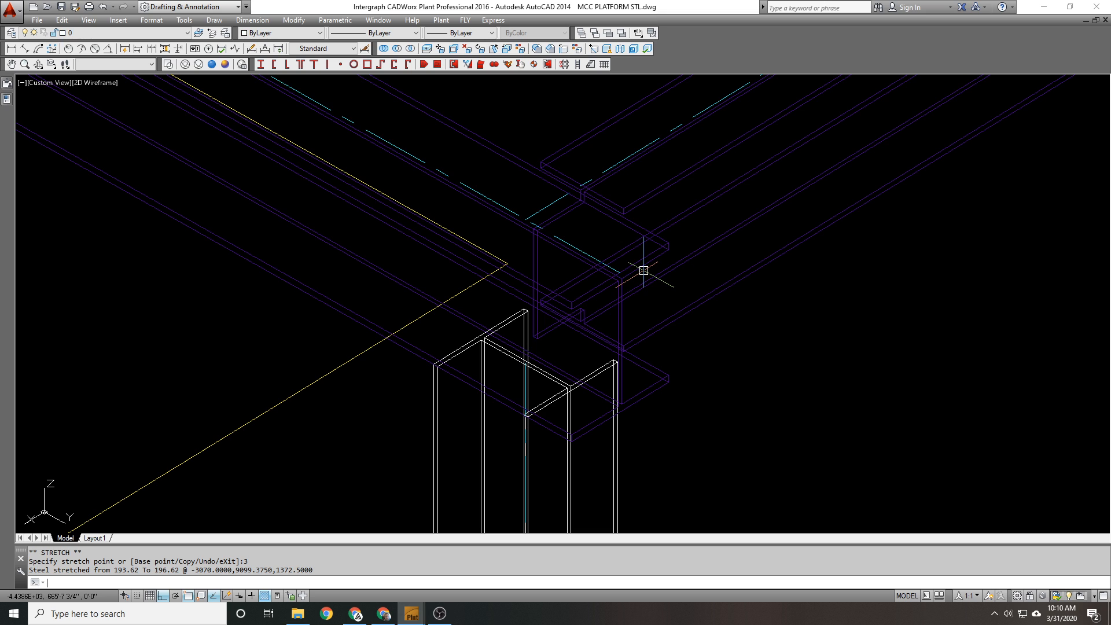
middle_click_drag(644, 270, 620, 157)
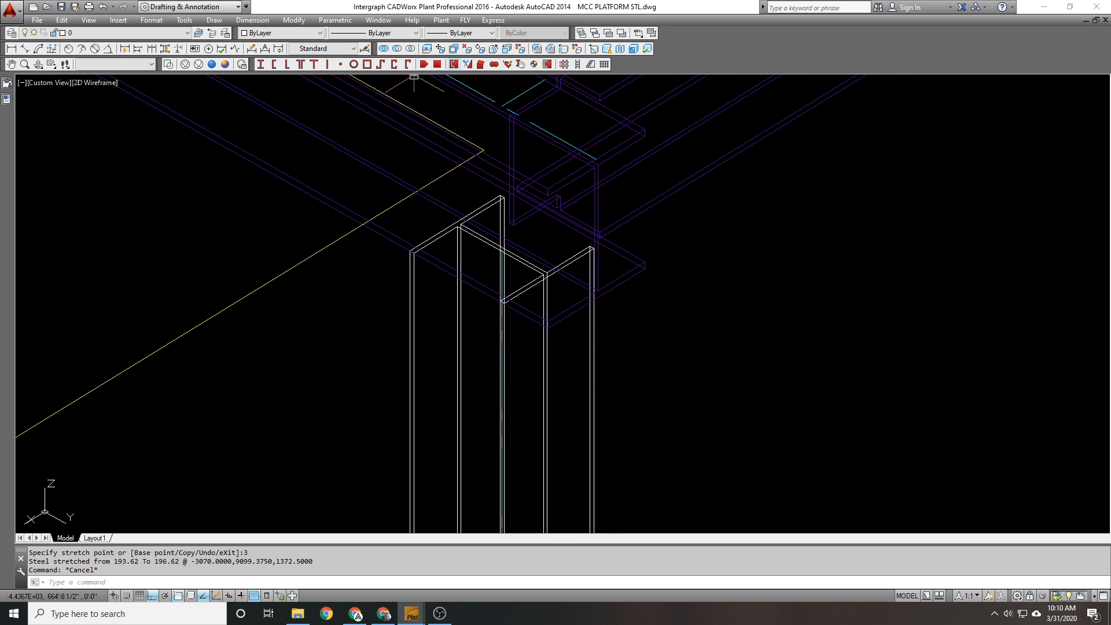
Step: Stretch the column's top end vertically to the underside of the W8X24 beam, using a Z point filter
scroll(551, 296, "up", 4)
middle_click_drag(549, 296, 524, 269, "shift")
left_click(522, 258)
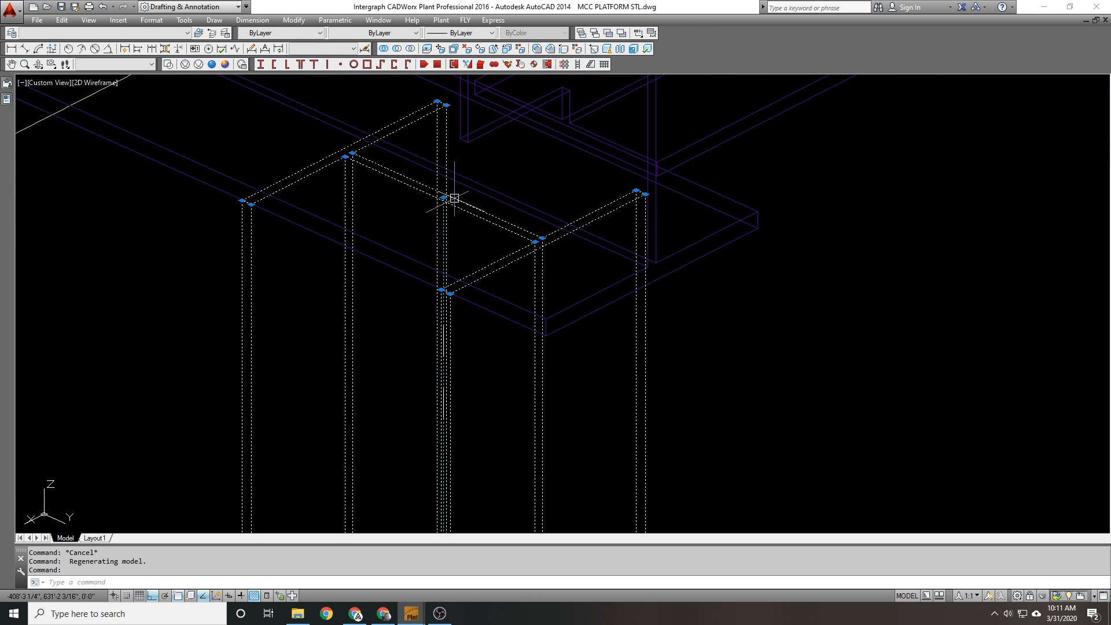
left_click(444, 197)
type(".z")
key("Return")
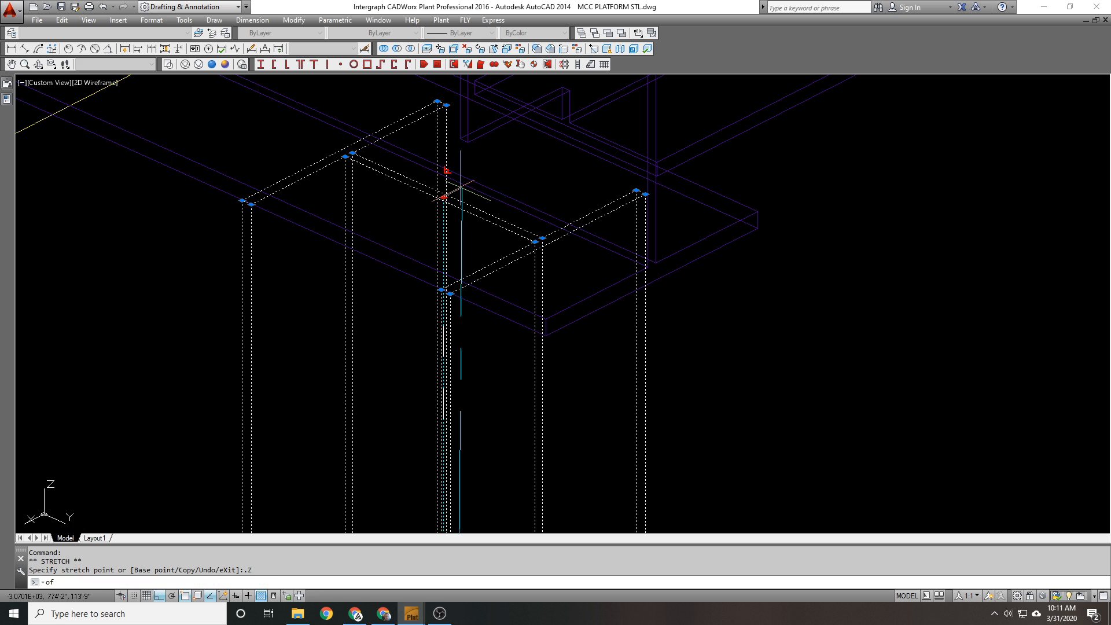
left_click(538, 329)
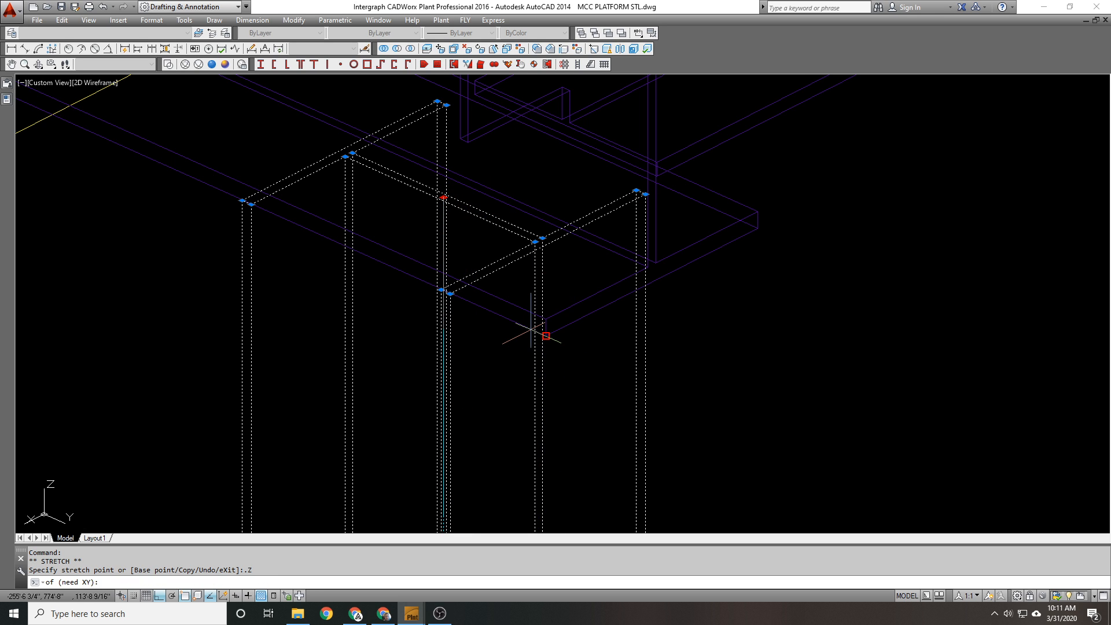
type("@")
key("Return")
key("Escape")
scroll(580, 254, "down", 3)
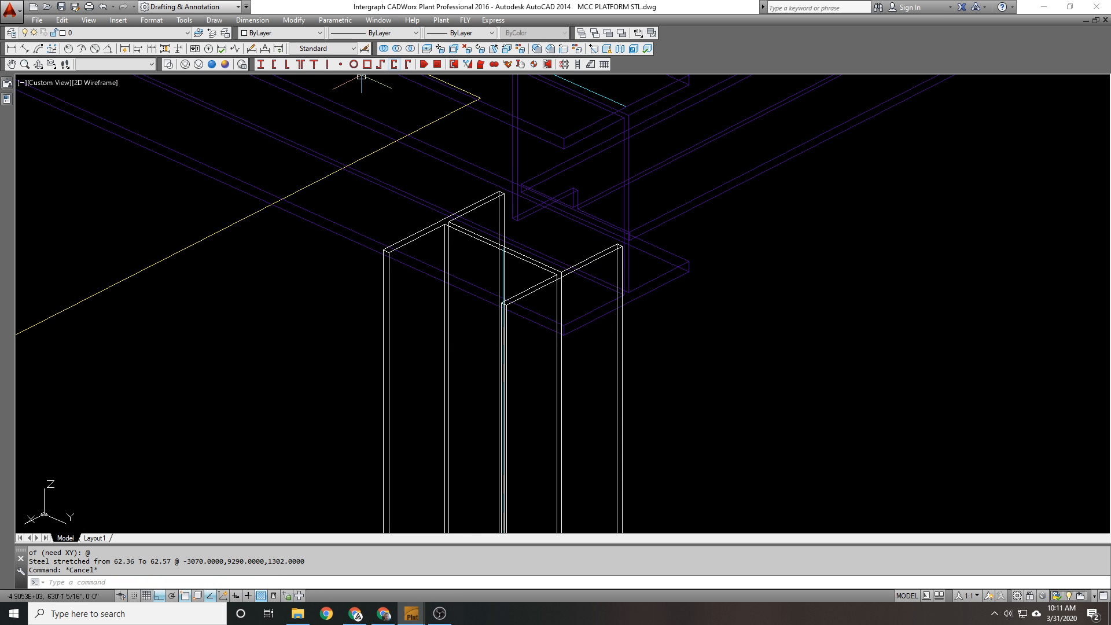
Step: Configure a Structural Plate base plate using PL-1/2, with a length of 1' and a width of 7"
left_click(454, 65)
key("Escape")
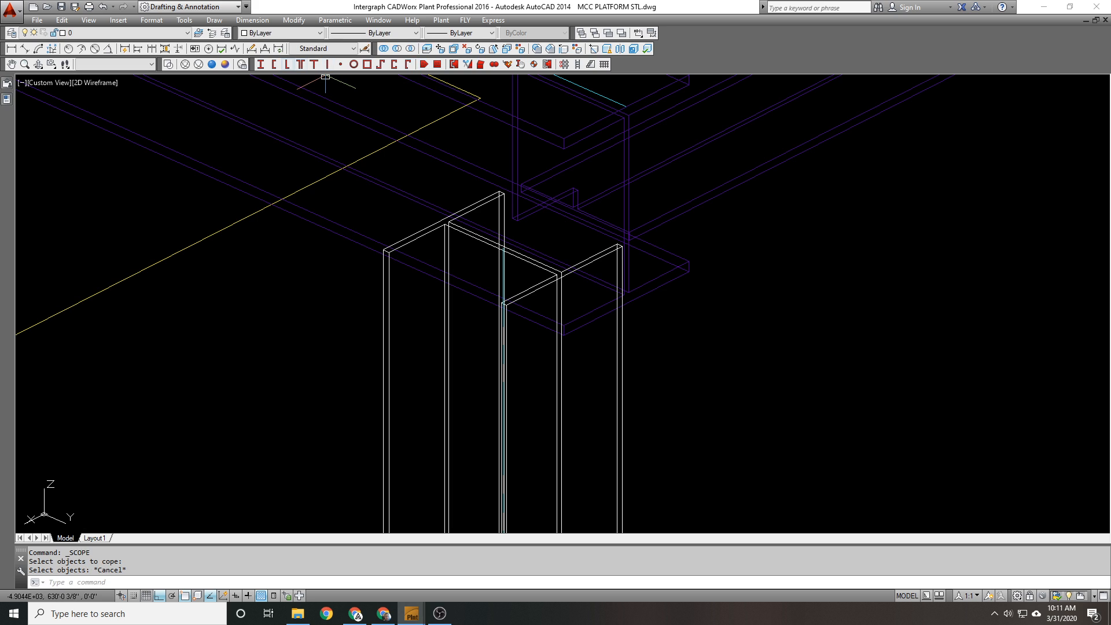
left_click(437, 63)
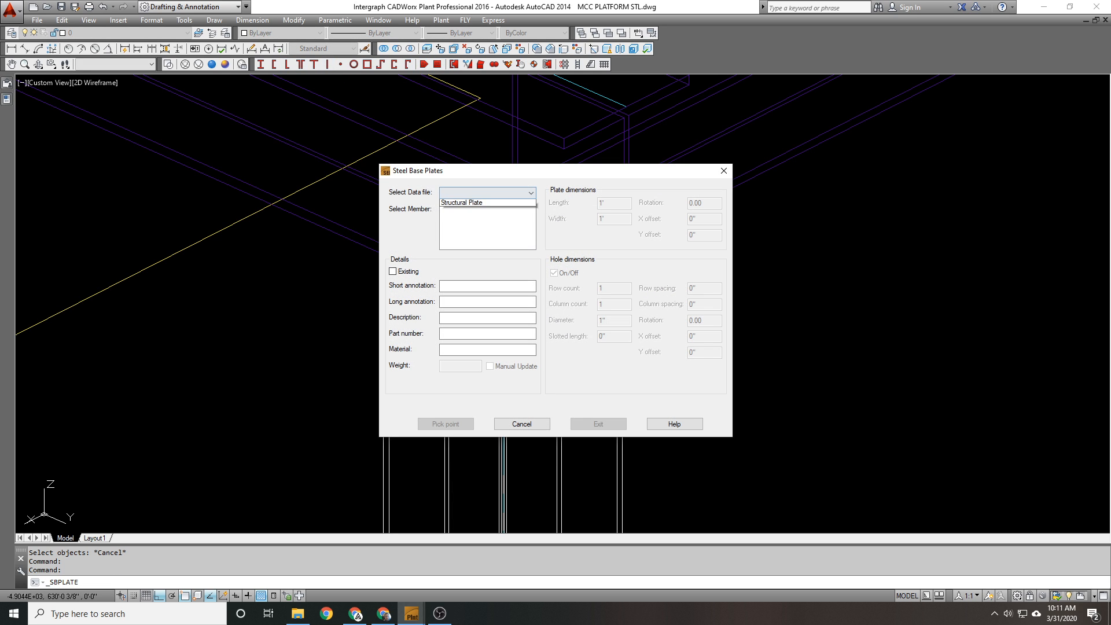
left_click(462, 204)
left_click(454, 224)
scroll(455, 224, "down", 2)
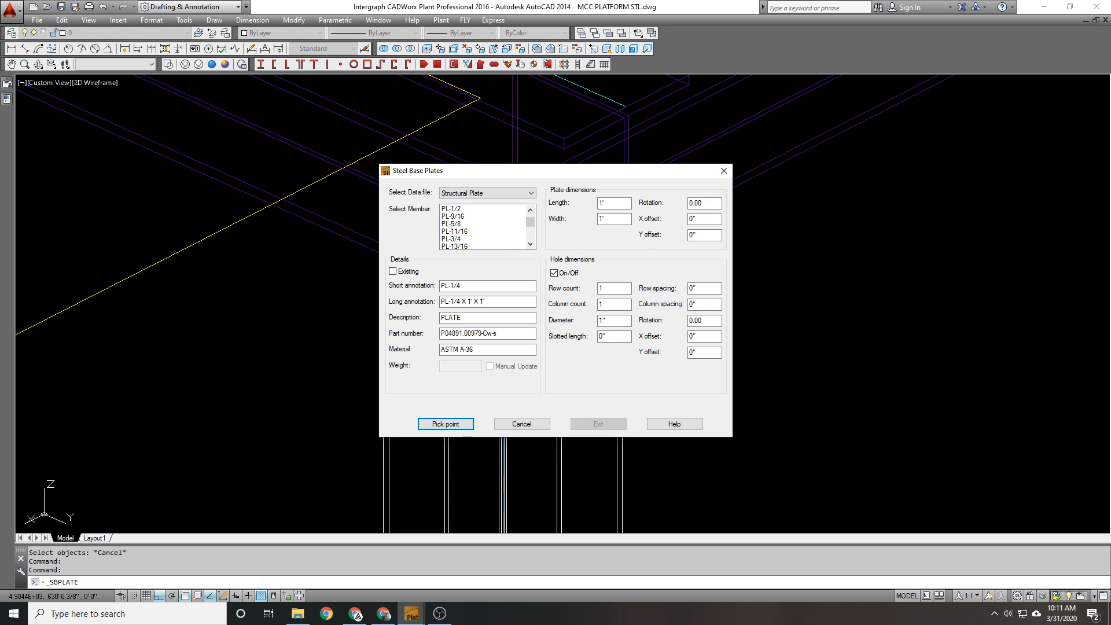
left_click(452, 209)
double_click(602, 203)
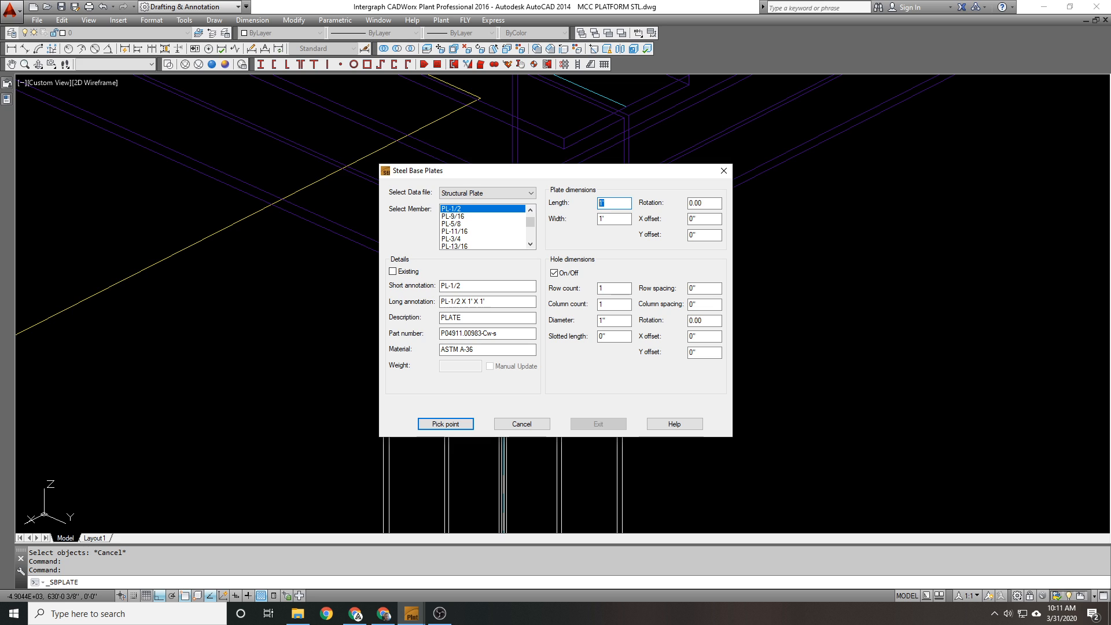
left_click_drag(509, 171, 639, 182)
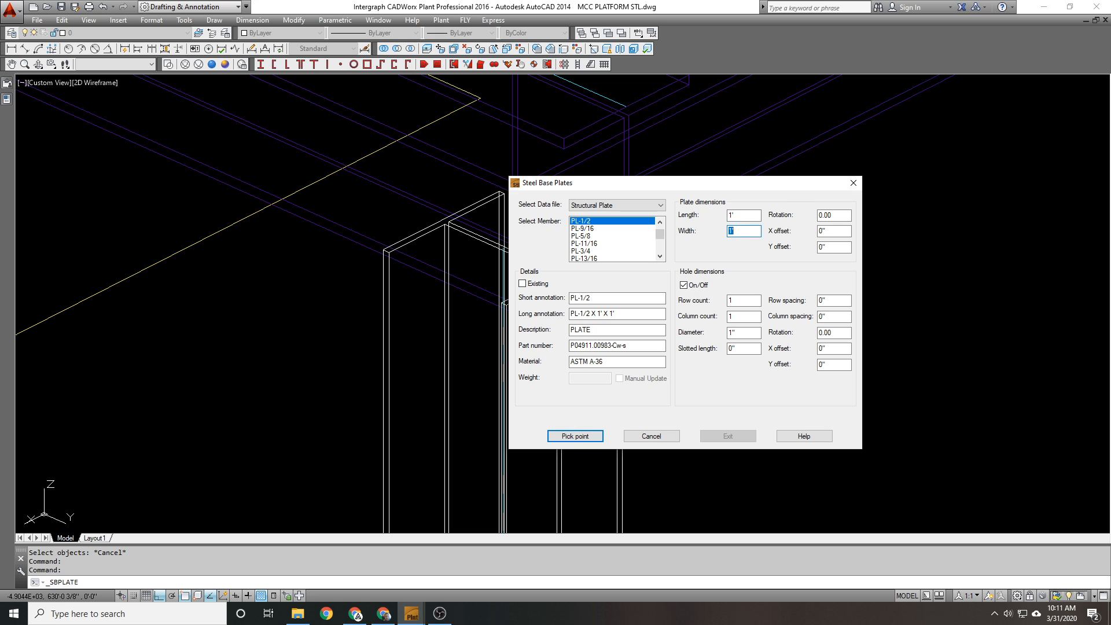
type("7")
key("Tab")
left_click_drag(639, 183, 754, 180)
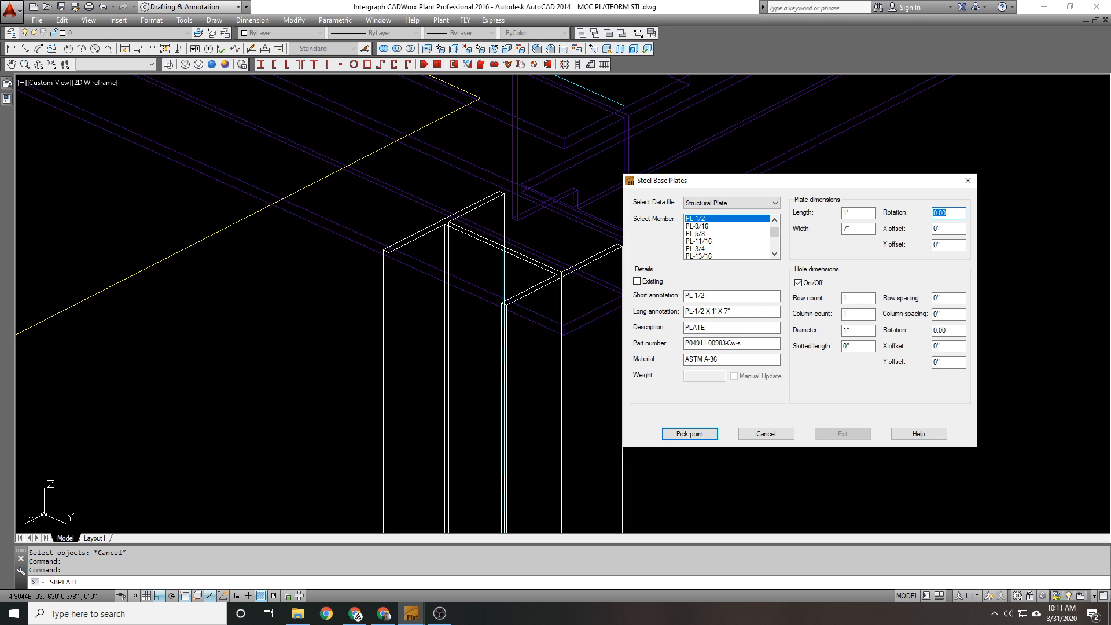
double_click(846, 213)
left_click_drag(851, 181, 840, 162)
Step: Define the plate's holes as 2 rows by 2 columns, 13/16" diameter, with 9" row spacing and 4" column spacing
double_click(842, 280)
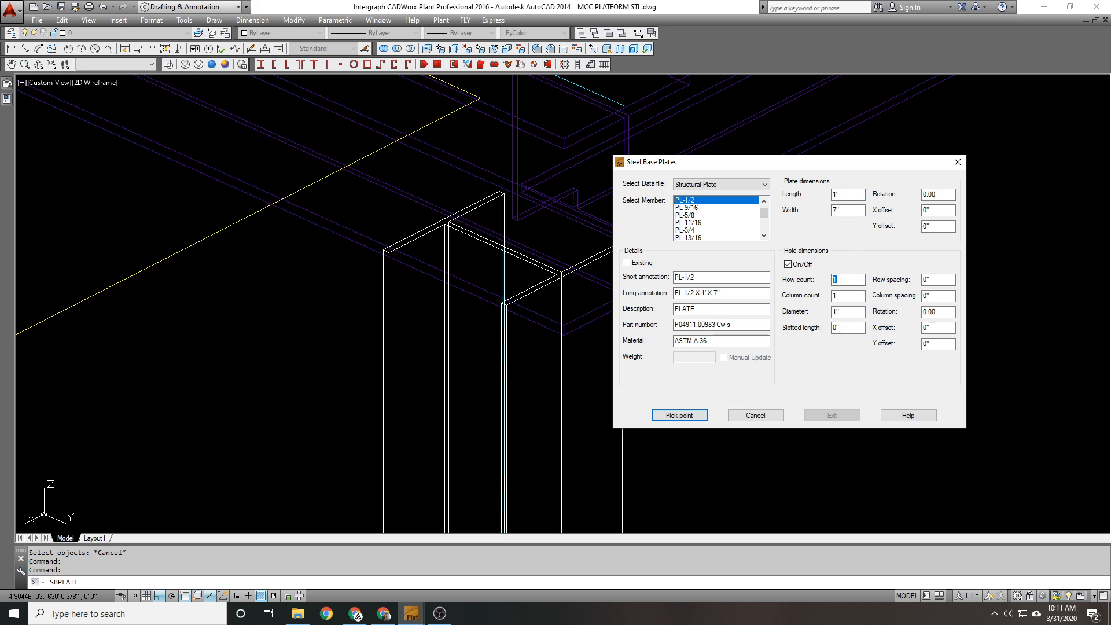
key("Tab")
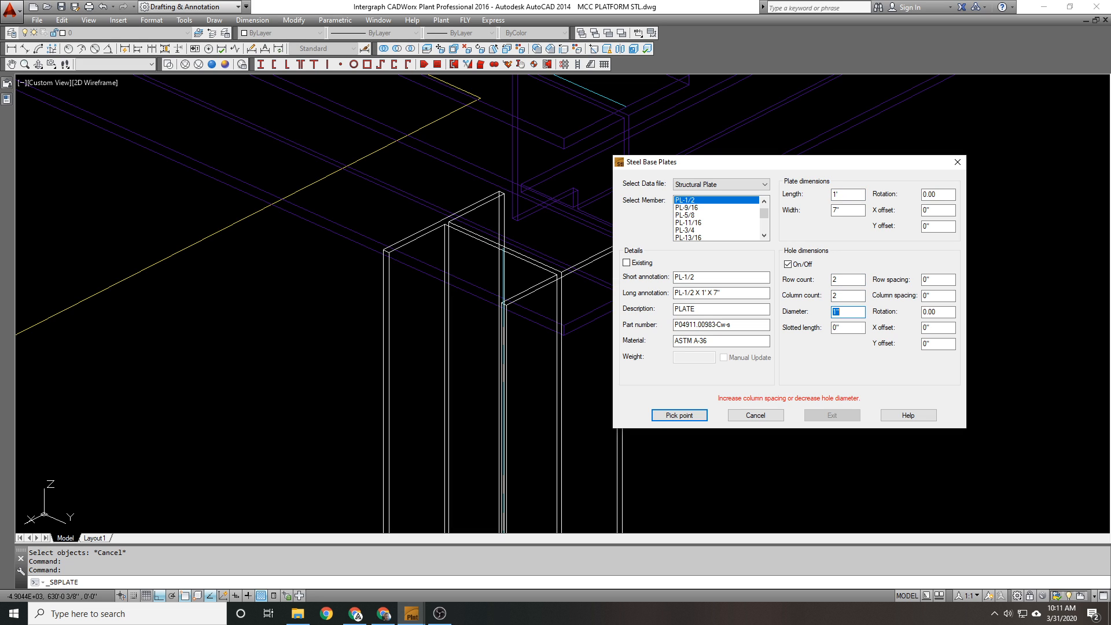
type("13/16")
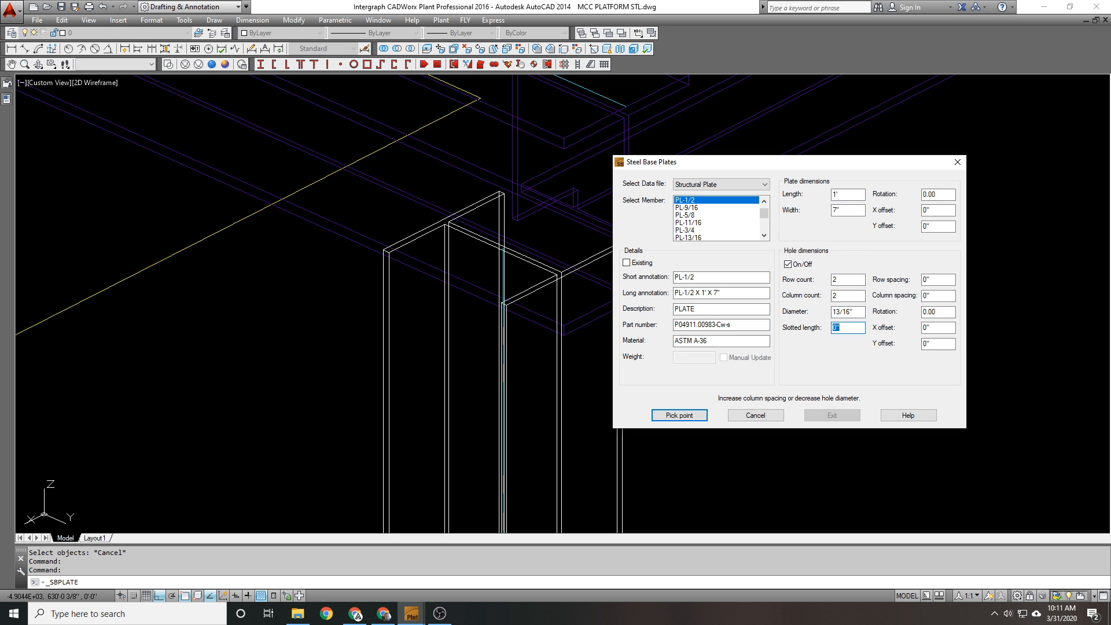
key("Tab")
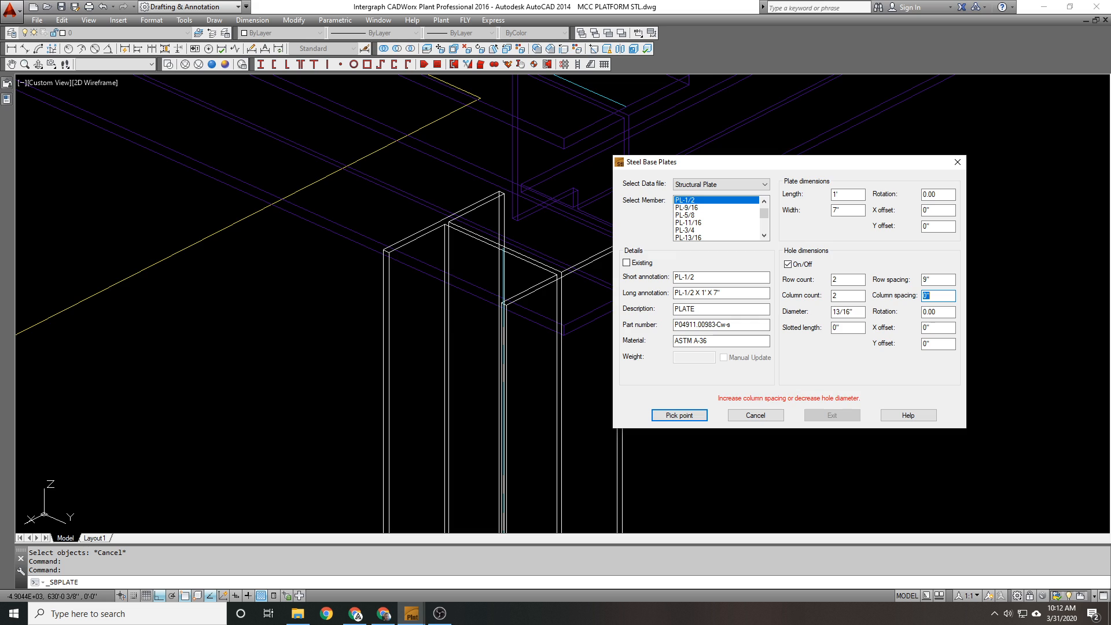
type("4")
key("Tab")
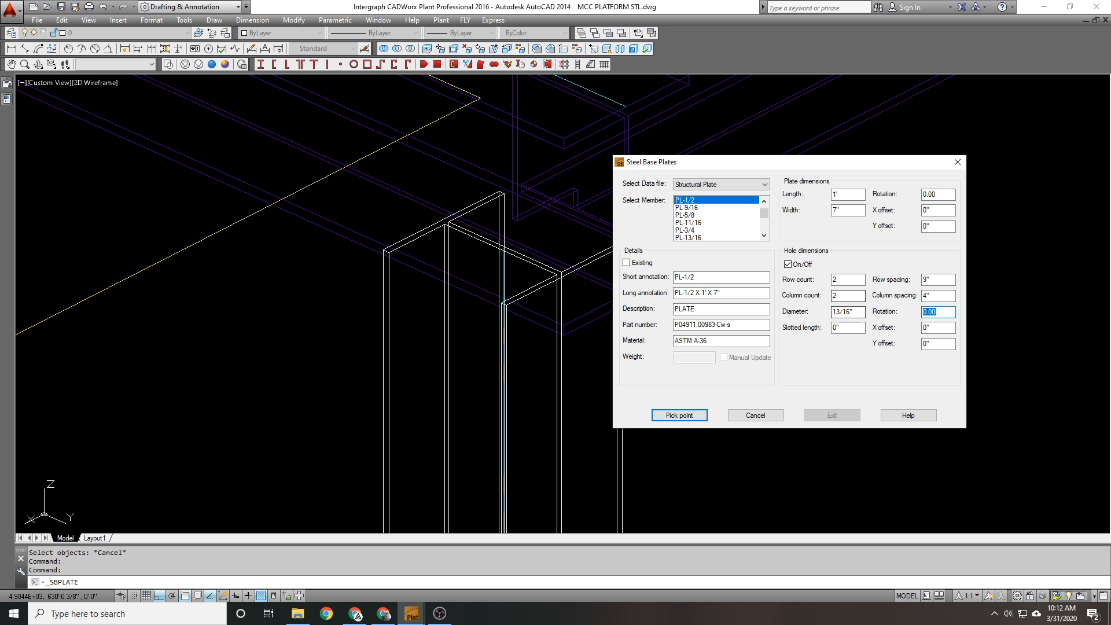
Step: Place the half-inch plate centered on the column's top end and end the placement
key("Return")
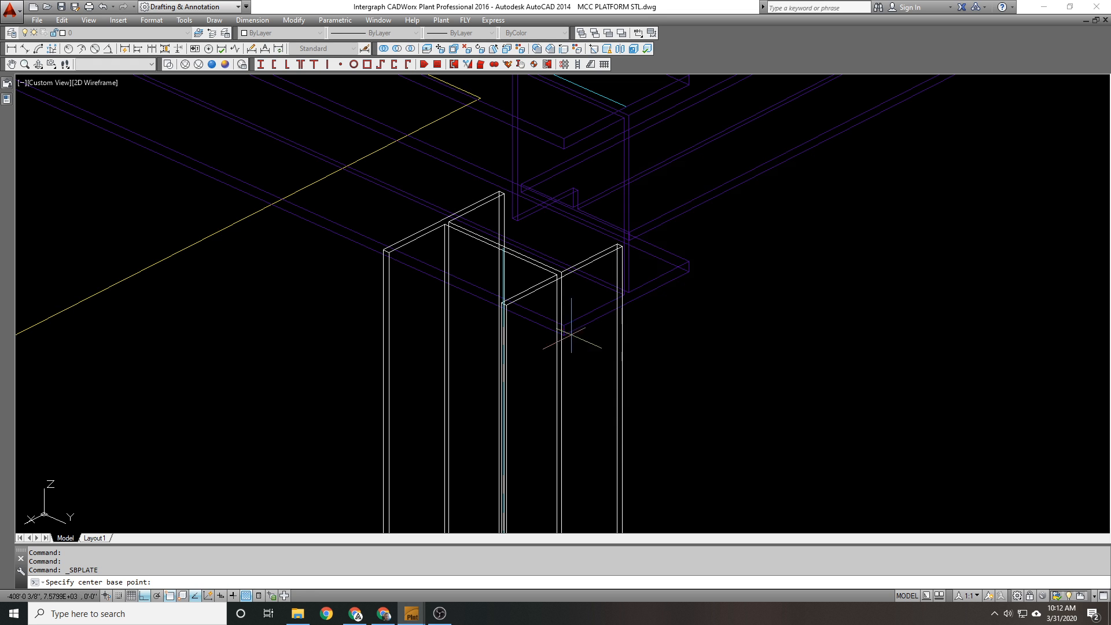
scroll(487, 247, "up", 4)
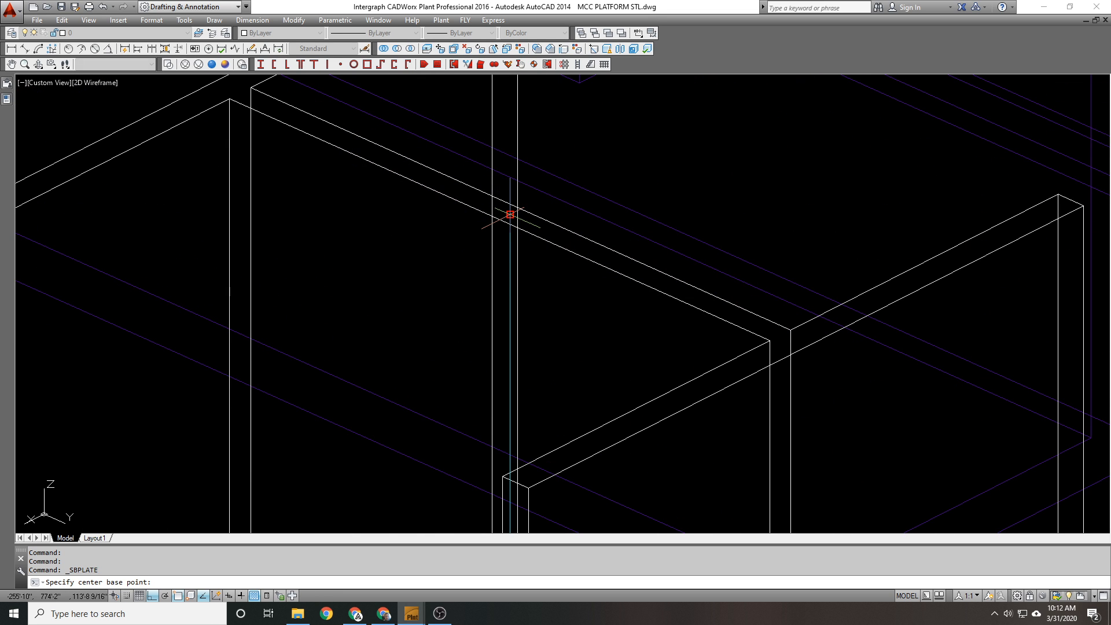
scroll(510, 214, "down", 5)
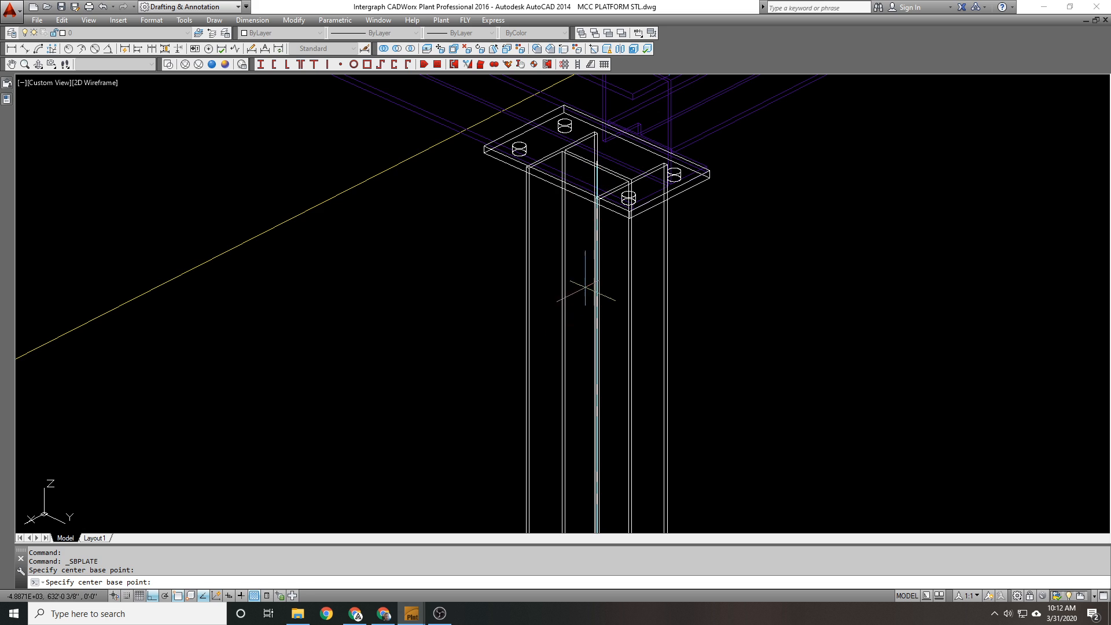
left_click(566, 173)
scroll(566, 174, "up", 3)
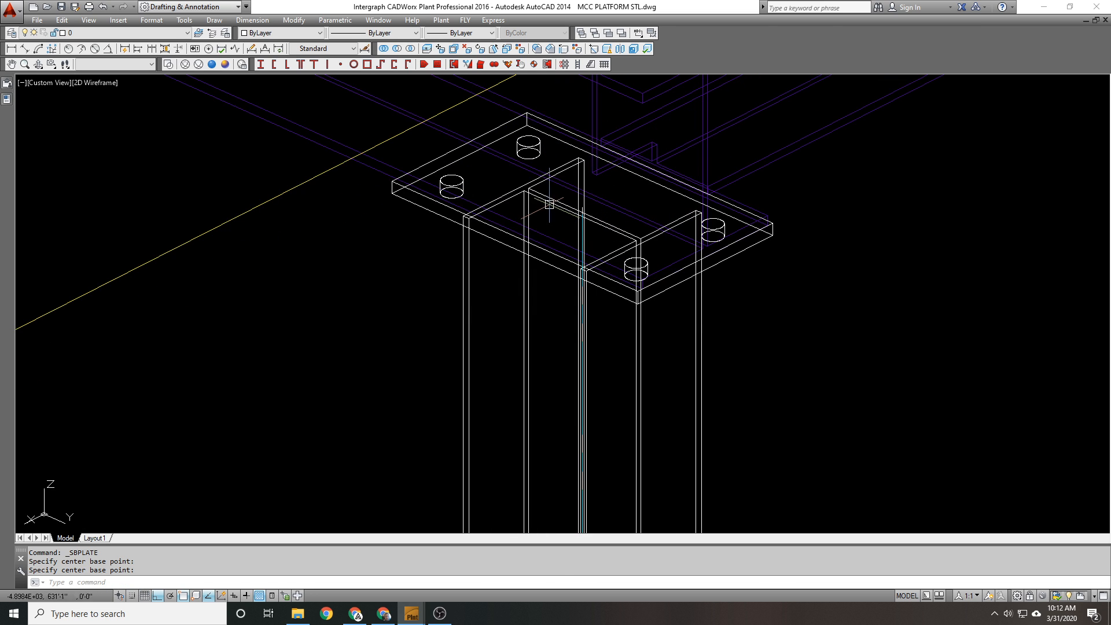
Step: Match the cap plate's properties to those of the long steel beam
type("ma")
key("Return")
left_click(380, 165)
left_click(427, 164)
key("Return")
scroll(421, 168, "down", 3)
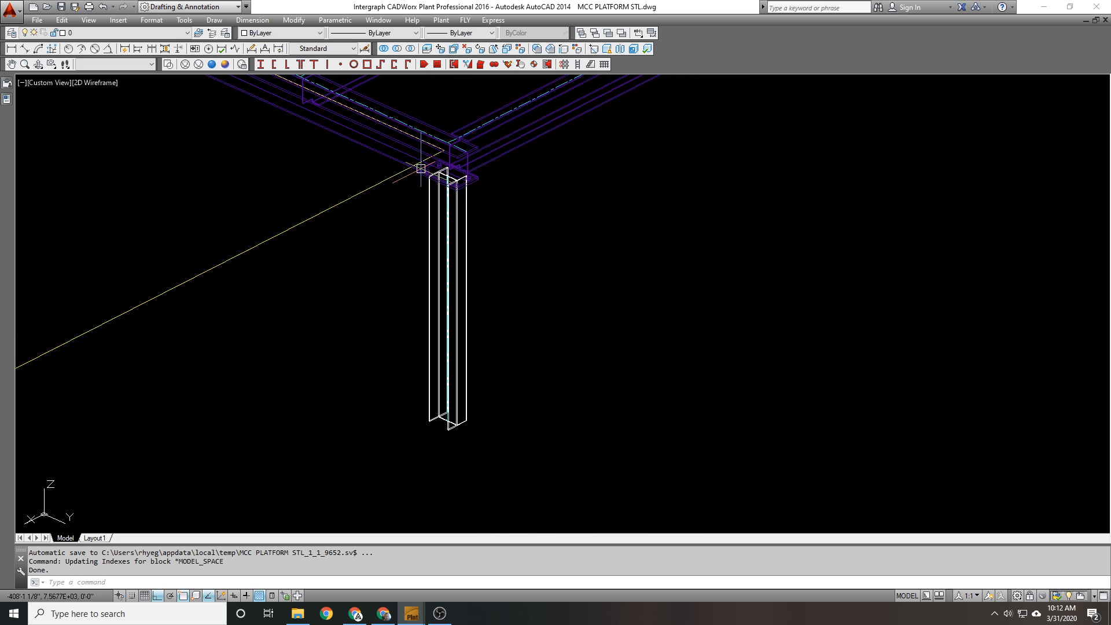
Step: Change the column's solid layer to STEEL_PRE_ISSUE, leaving its centerline layer as is
mouse_move(420, 168)
type("sla")
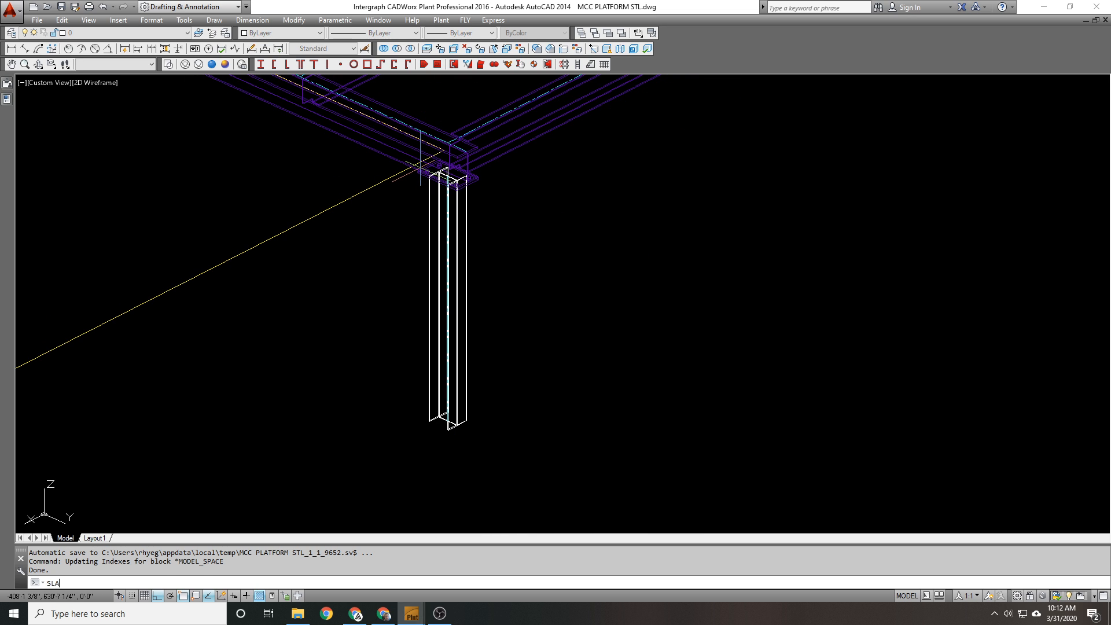
key("Return")
key("Return")
left_click(449, 231)
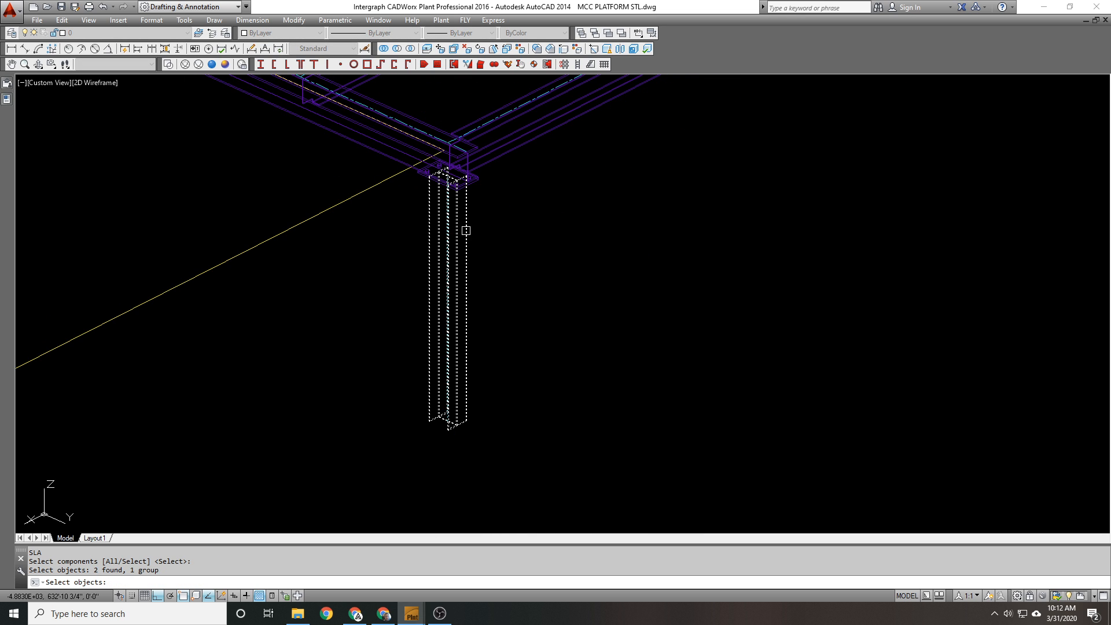
key("Return")
type("y")
key("Return")
key("Up")
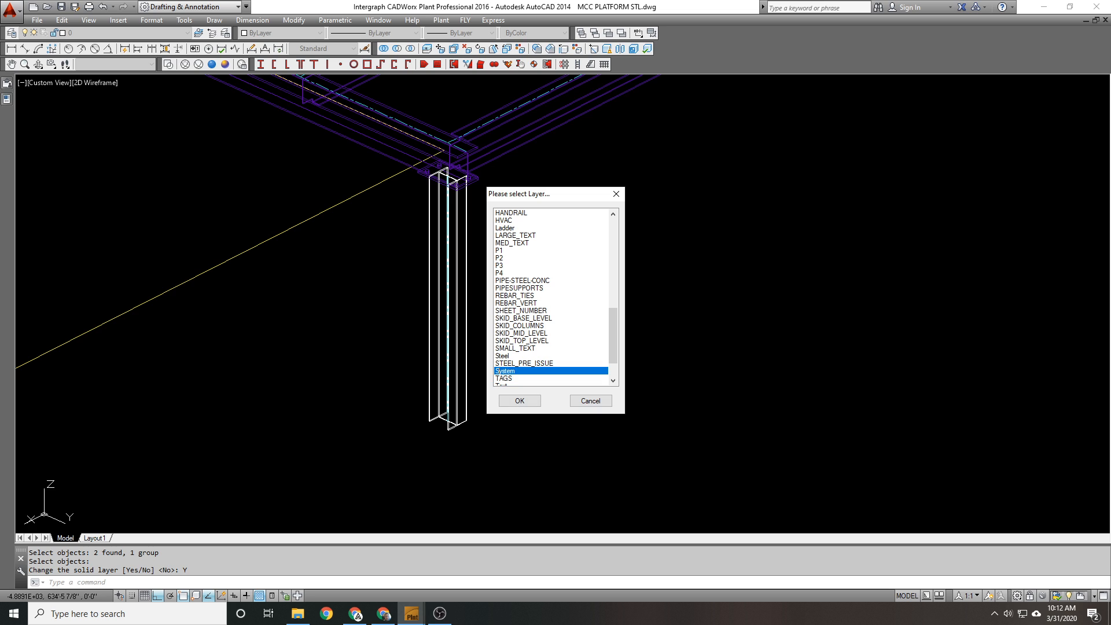
key("Up")
key("Return")
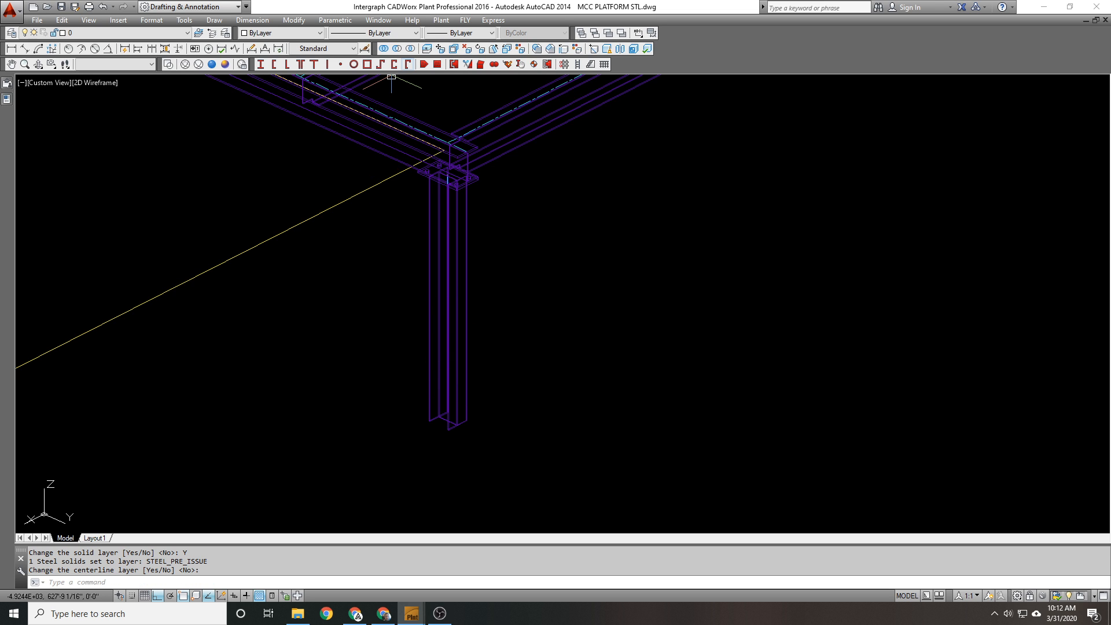
Step: Configure a PL-3/4 base plate, 1' by 1', with 2 by 2 holes of 1" diameter spaced 9" both ways
left_click(437, 64)
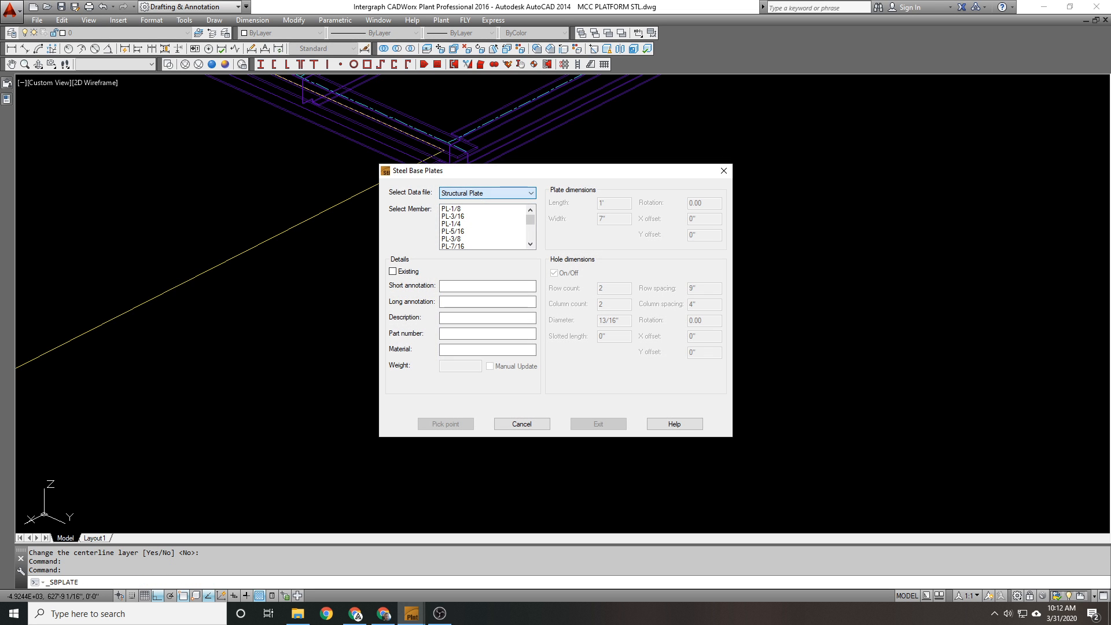
left_click(530, 244)
left_click(530, 244)
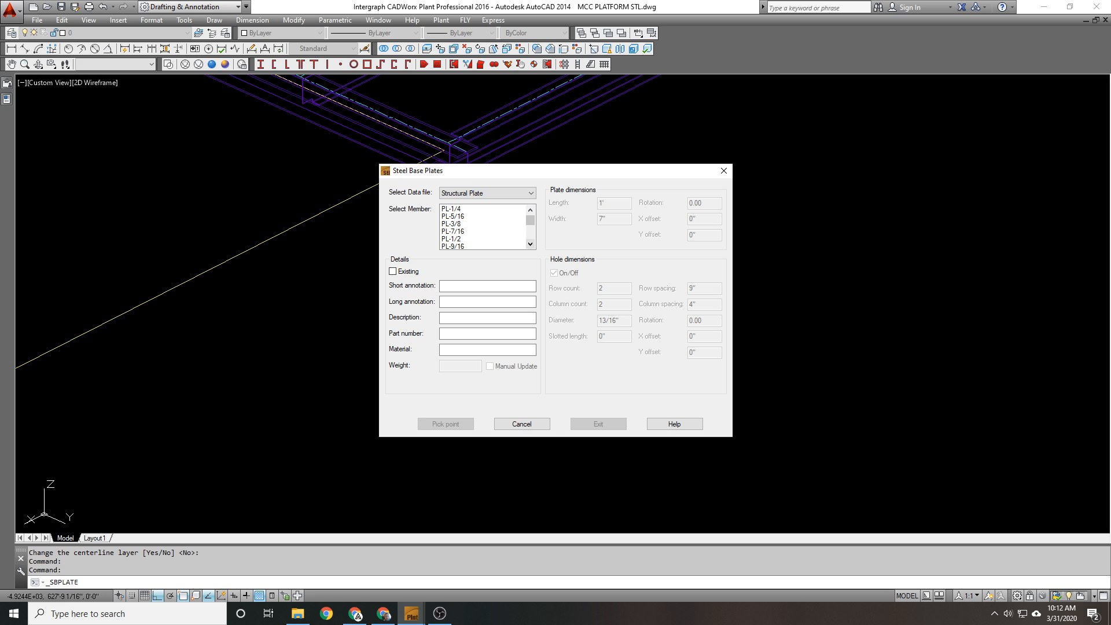
left_click(530, 245)
left_click(530, 244)
left_click(530, 245)
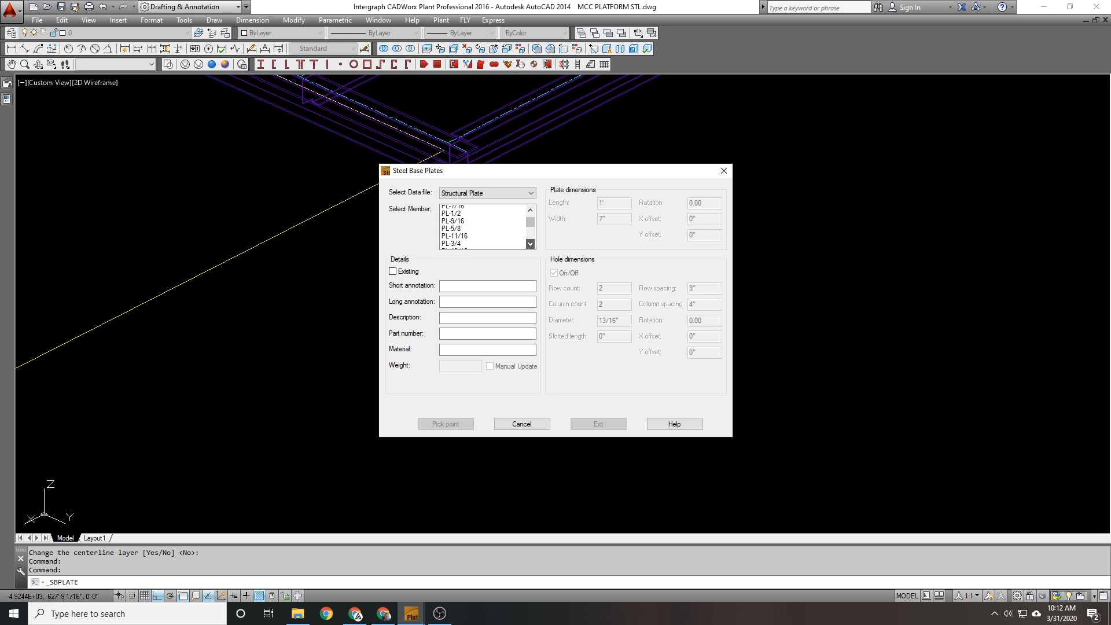
left_click(530, 244)
left_click(458, 232)
left_click(457, 238)
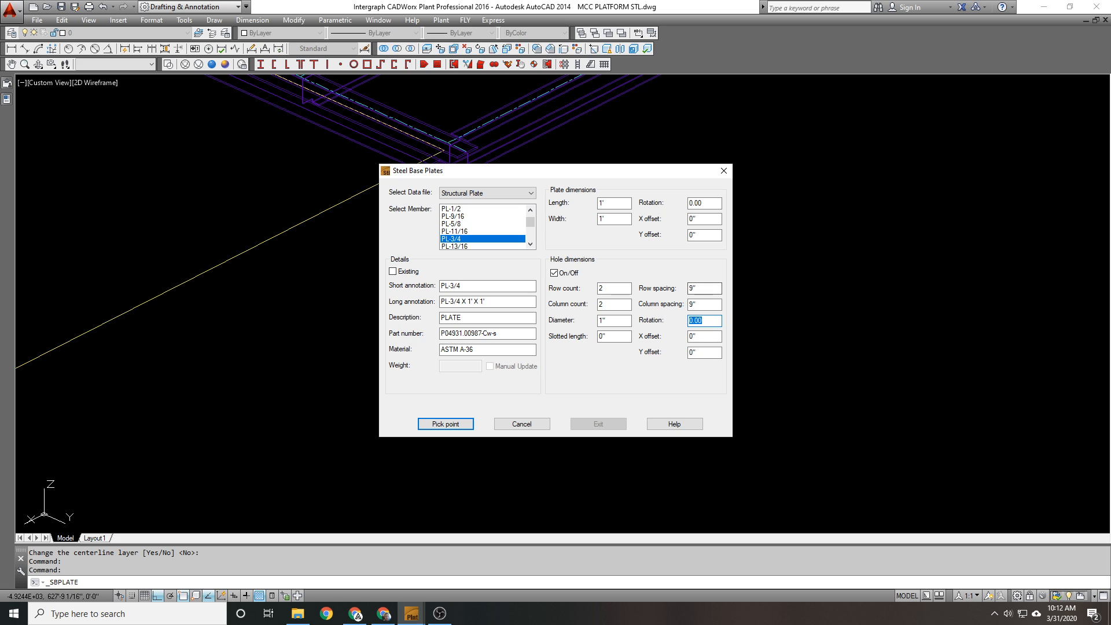
Step: Place the three-quarter-inch base plate centered on the column's bottom end
left_click(443, 424)
scroll(446, 413, "up", 7)
mouse_move(460, 463)
middle_mouse_down()
mouse_move(504, 351)
mouse_move(476, 372)
middle_mouse_up()
scroll(505, 353, "up", 3)
left_click(512, 363)
scroll(510, 353, "down", 3)
key("Return")
Step: Erase the leftover object just below the lower end of the column's centerline
scroll(501, 341, "up", 4)
type("e")
key("Return")
left_click(546, 424)
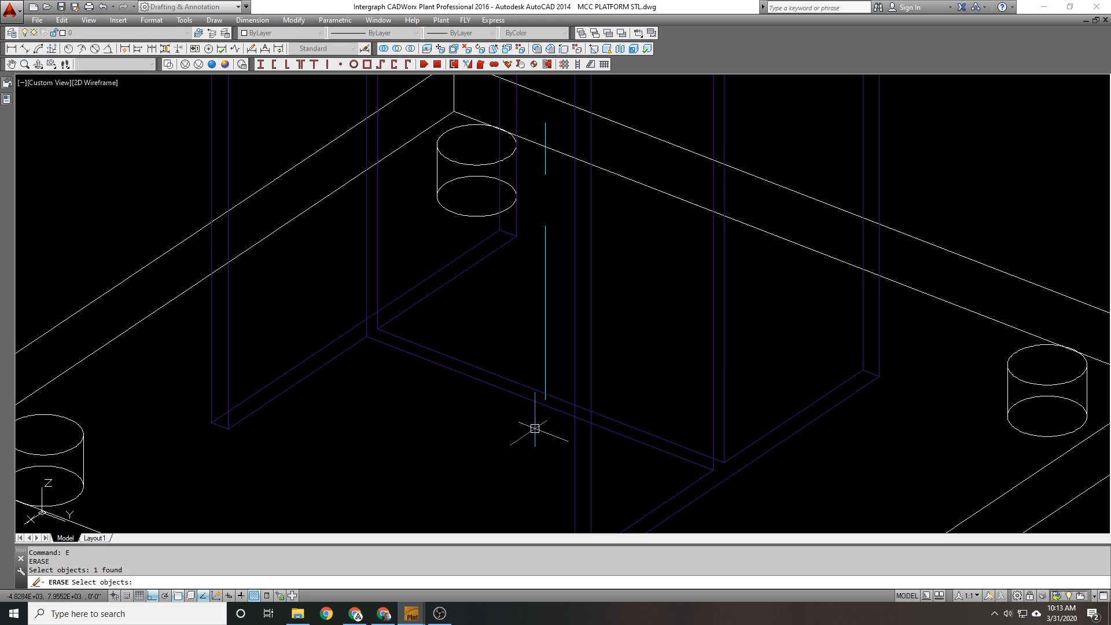
Step: Match the base plate's properties to those of the column
scroll(492, 349, "down", 5)
scroll(456, 348, "down", 4)
type("ma")
key("Return")
left_click(479, 347)
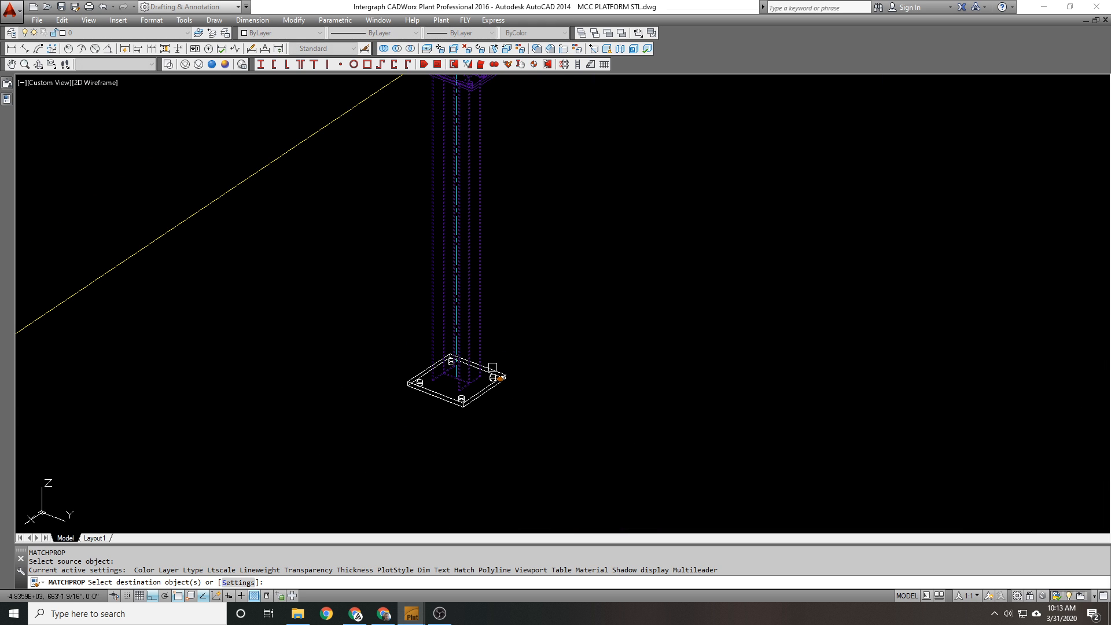
left_click(493, 370)
key("Return")
Step: Identify the coordinates of the base plate's lower front corner with the ID command
scroll(472, 388, "up", 4)
type("id")
key("Return")
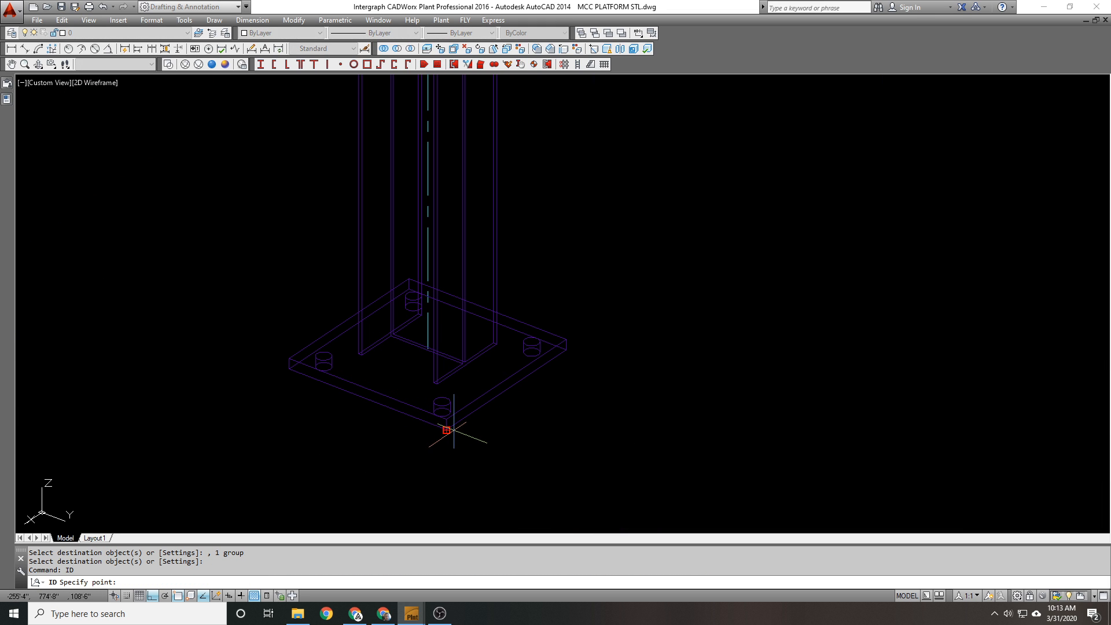
left_click(446, 429)
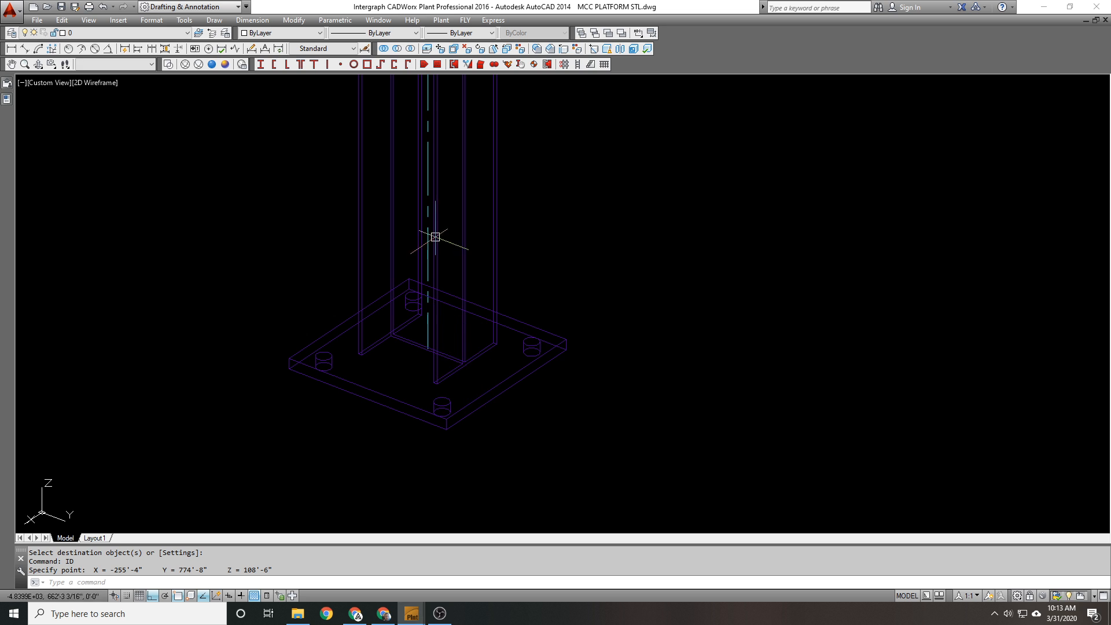
Step: Switch to the Top view and examine the frame corner with the column's cap and base plates up close
scroll(458, 358, "down", 5)
scroll(449, 368, "down", 3)
scroll(474, 375, "up", 1)
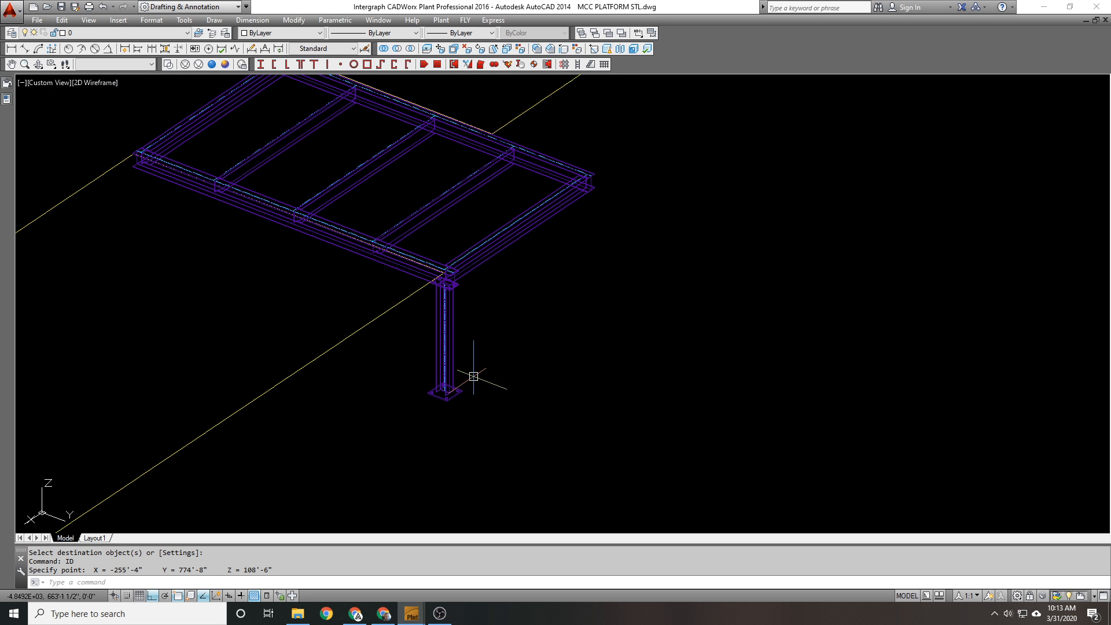
mouse_move(484, 373)
middle_mouse_down("shift")
mouse_move(460, 373)
mouse_move(421, 316)
middle_mouse_up("shift")
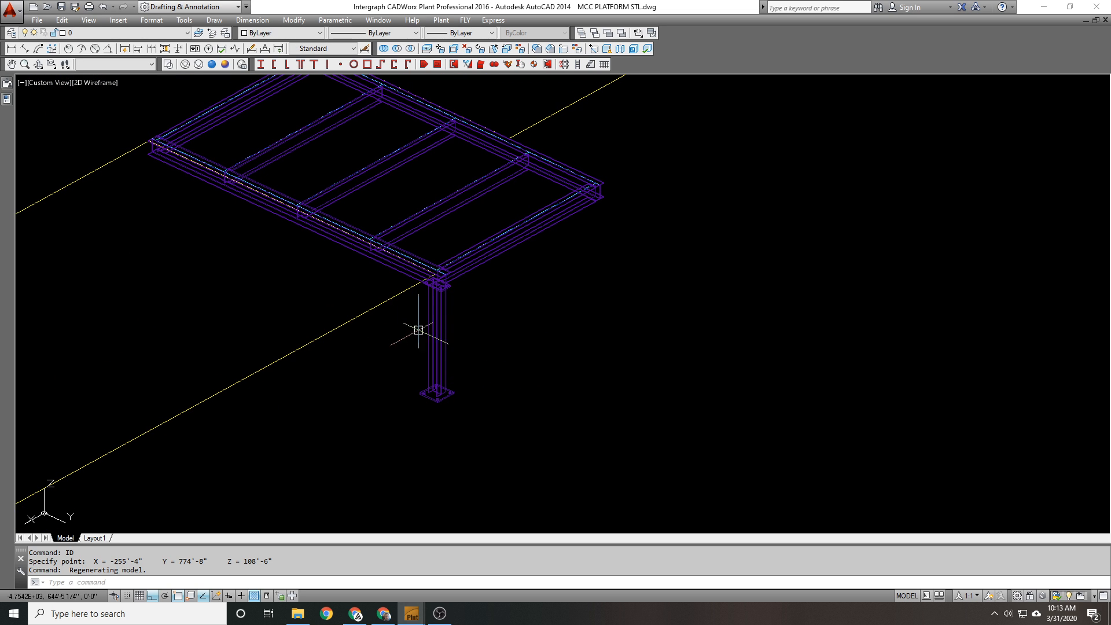
scroll(427, 281, "up", 2)
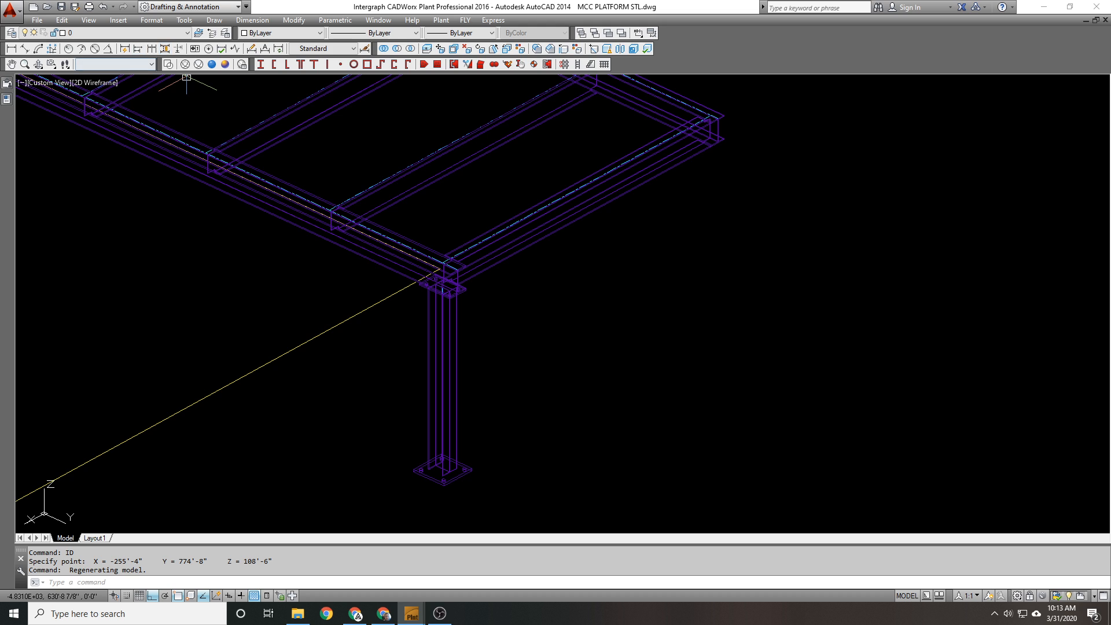
left_click(134, 64)
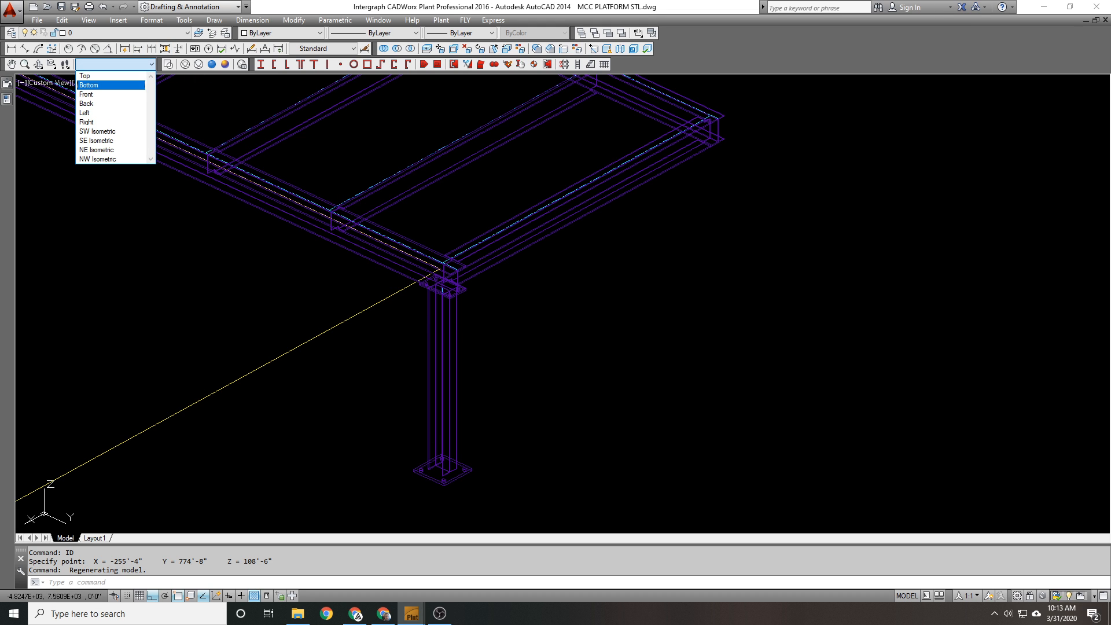
left_click(110, 84)
middle_click_drag(535, 401, 431, 254)
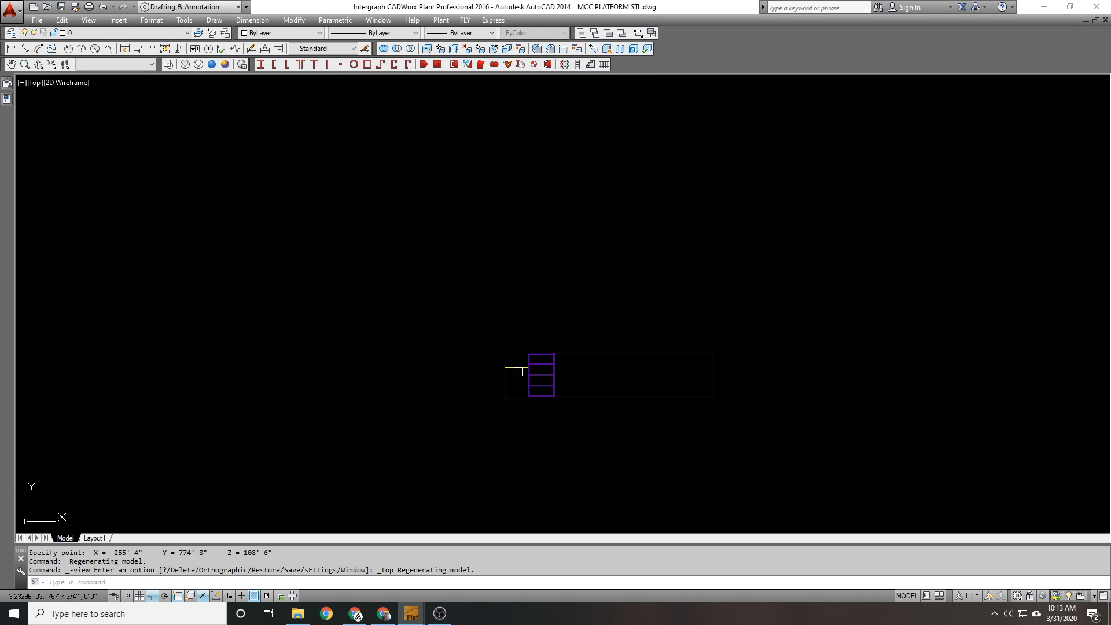
scroll(521, 370, "up", 5)
scroll(631, 271, "up", 5)
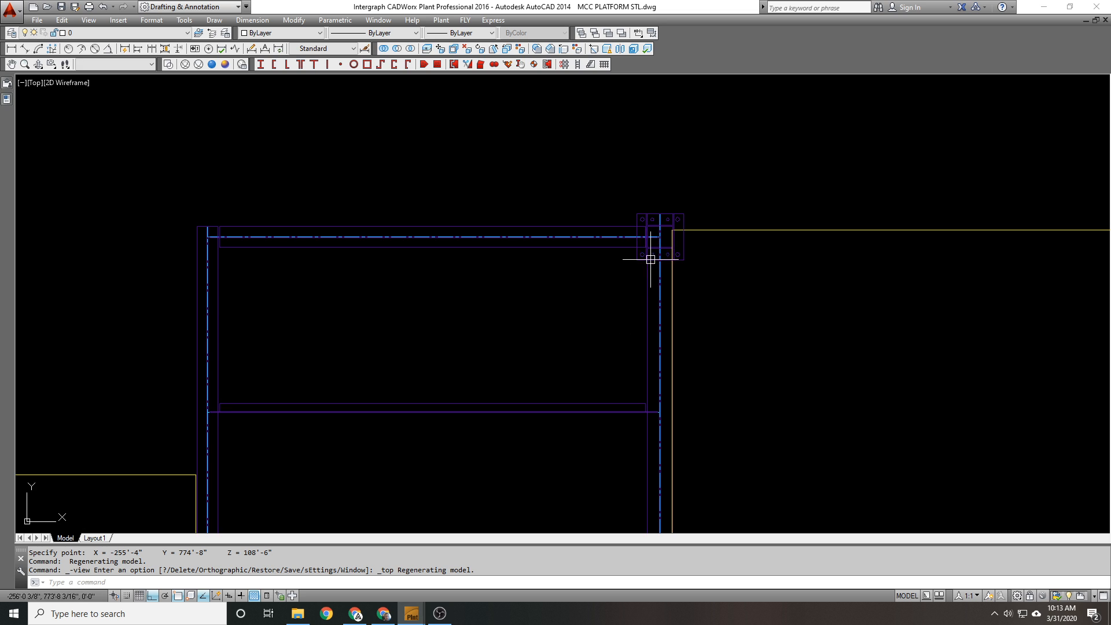
scroll(650, 185, "up", 4)
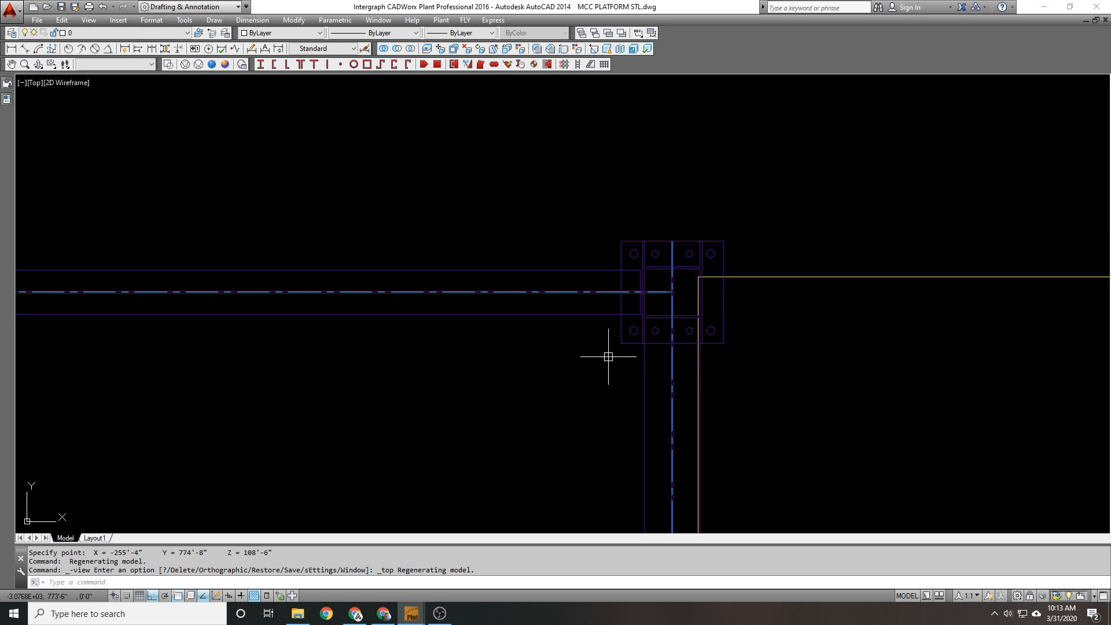
Step: Move the corner column with its cap and base plates 2'4" left along the frame's upper end beam
scroll(663, 330, "down", 2)
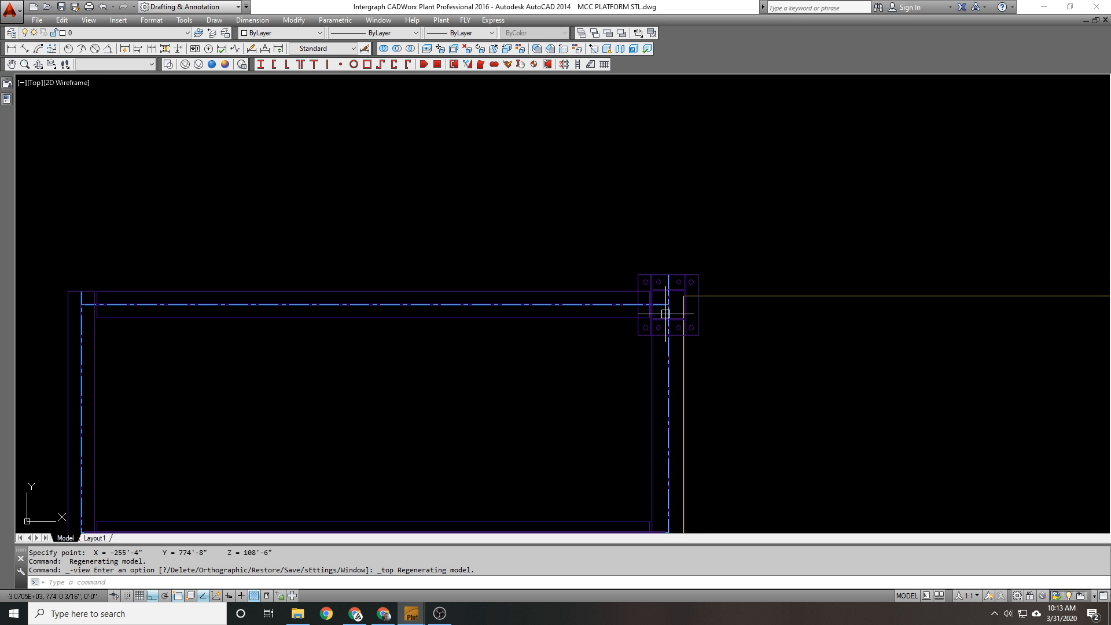
middle_click_drag(602, 300, 624, 267)
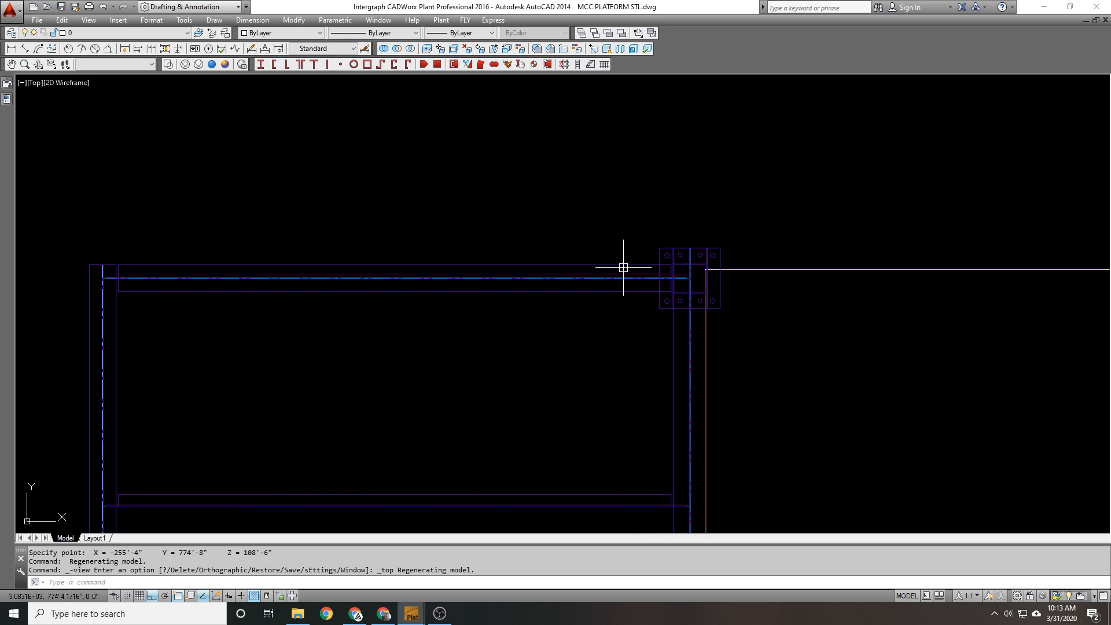
type("m")
key("Return")
left_click(645, 217)
left_click(786, 325)
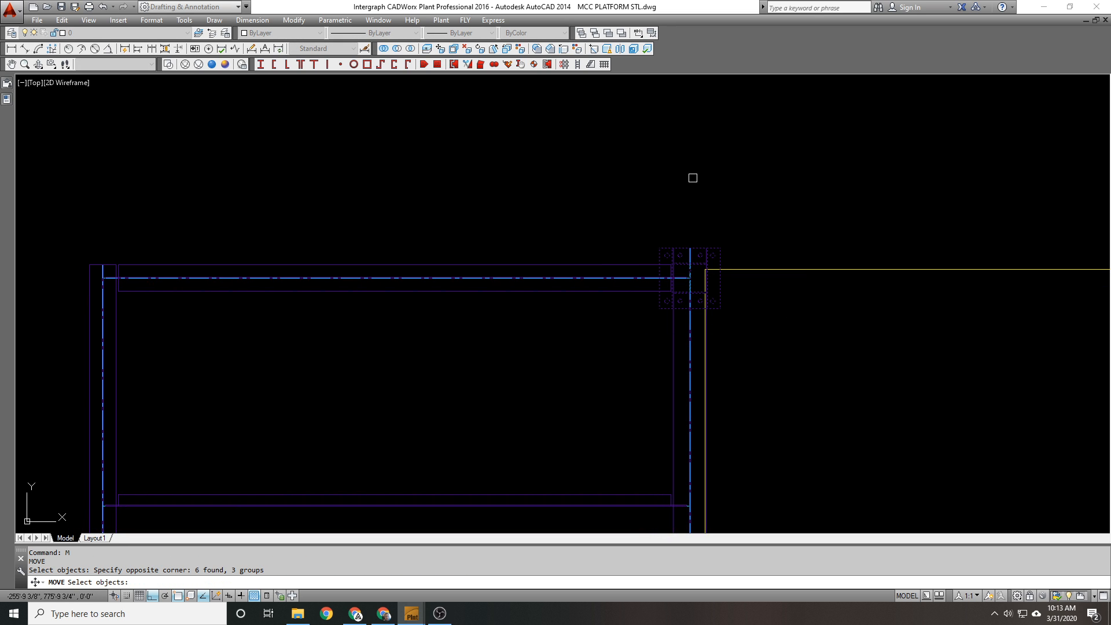
scroll(674, 174, "down", 2)
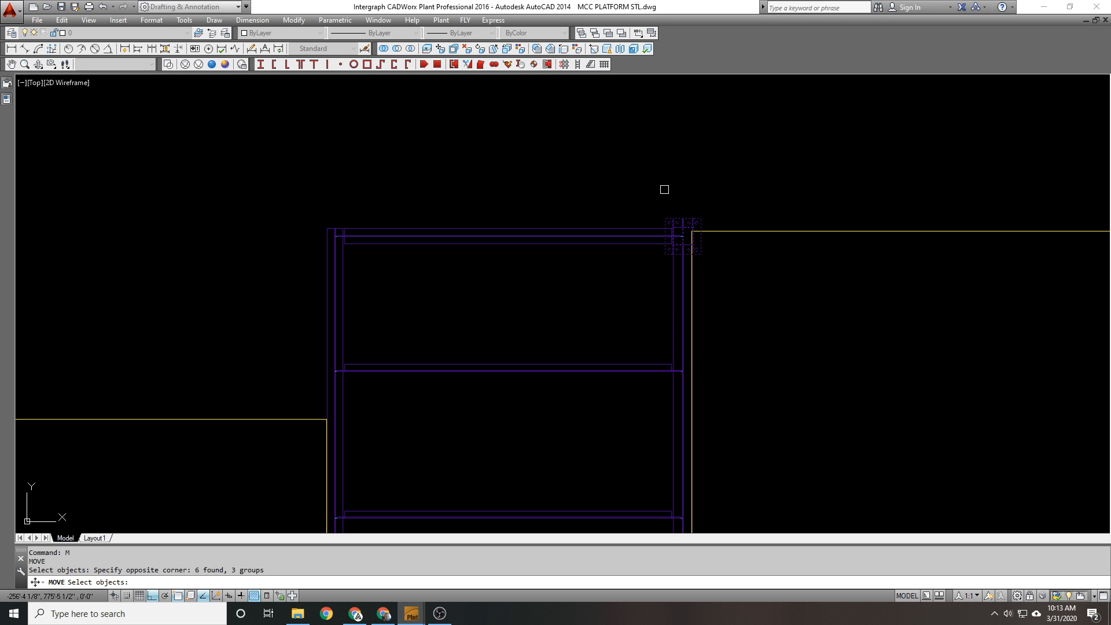
scroll(649, 201, "up", 2)
middle_click_drag(649, 201, 694, 199)
scroll(687, 200, "down", 1)
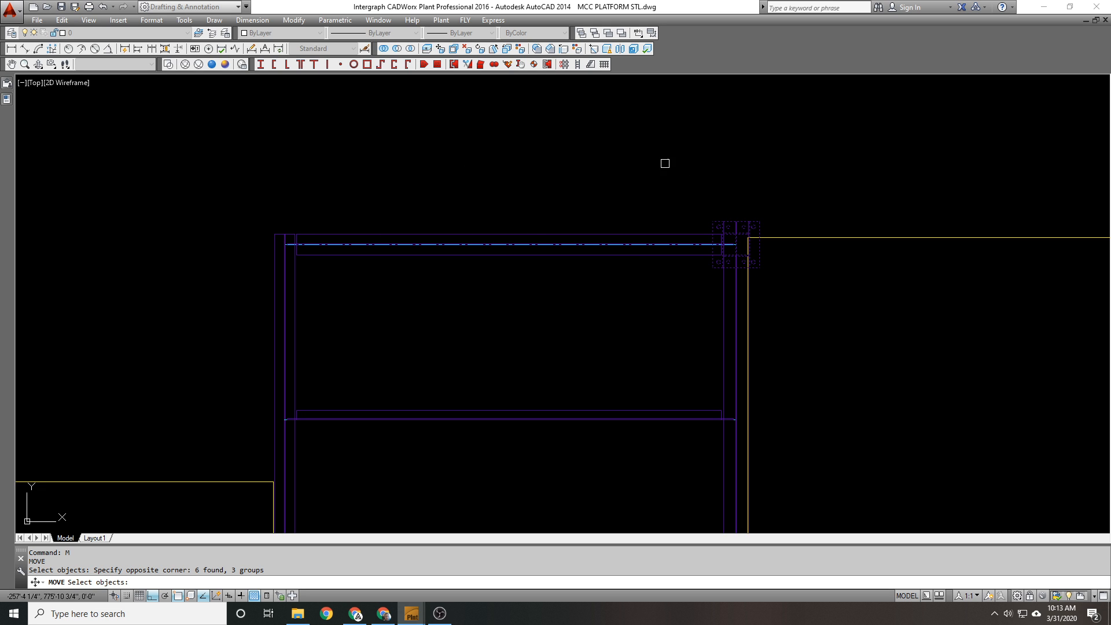
key("Return")
left_click(817, 155)
type("2'")
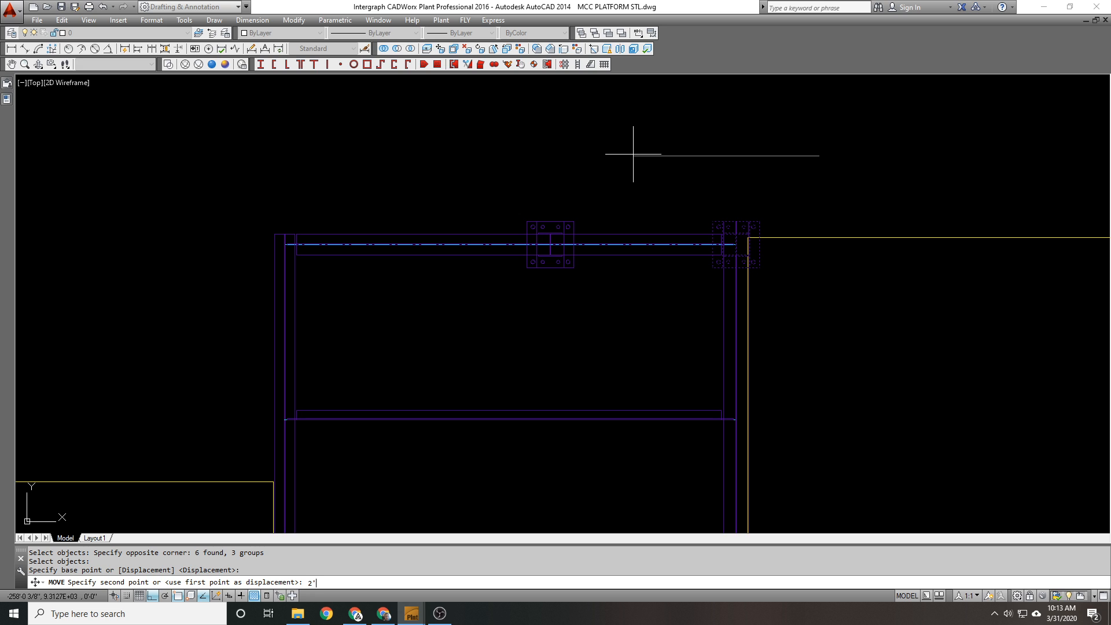
type("4")
key("Return")
Step: Mirror the column with its plates about the midpoint of the upper end beam, keeping the source objects
type("mi")
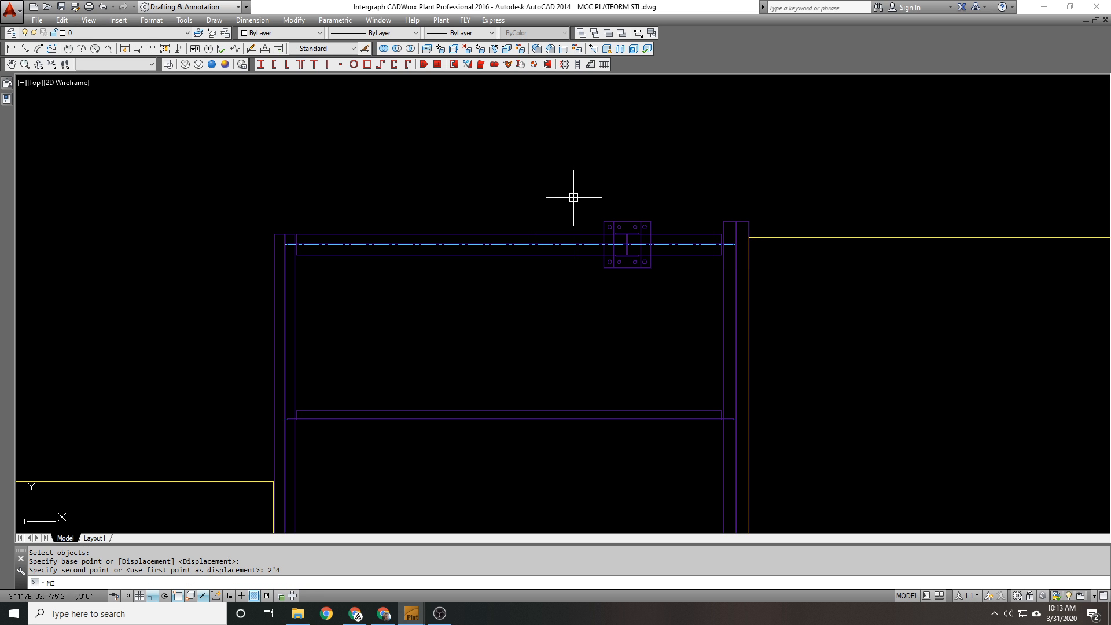
key("Return")
left_click(573, 197)
left_click(665, 281)
key("Return")
left_click(508, 234)
left_click(506, 350)
key("Return")
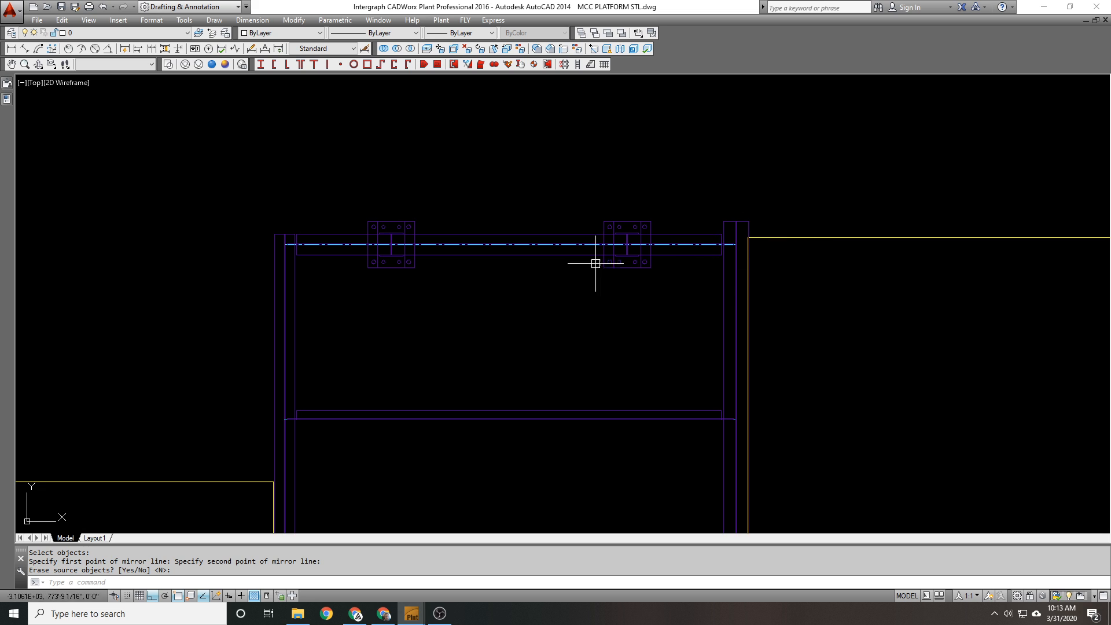
scroll(732, 242, "up", 7)
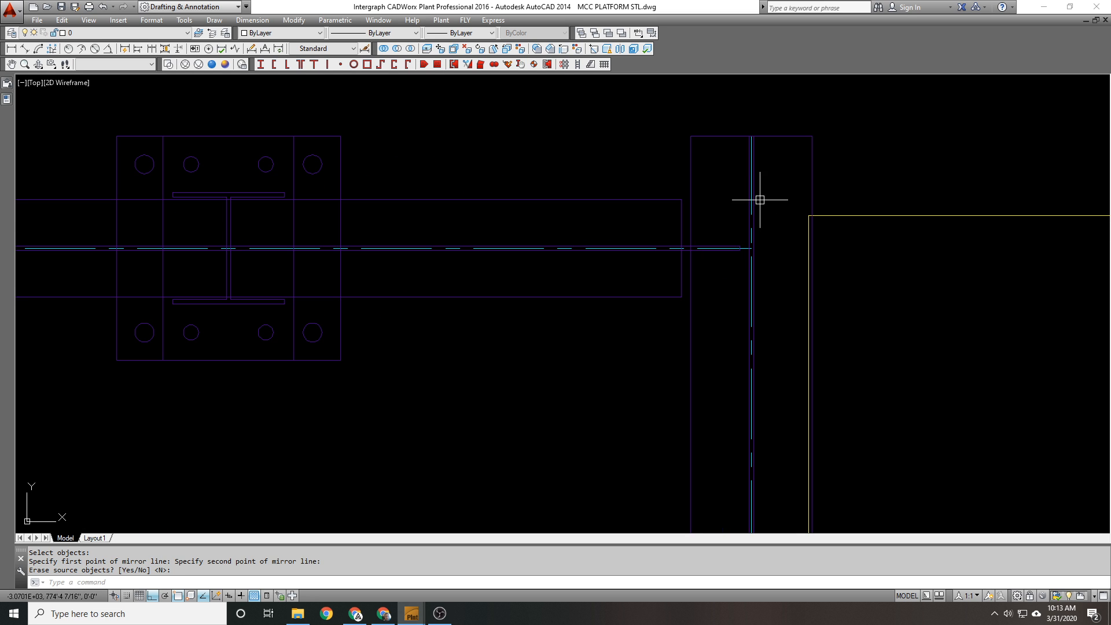
type("s")
key("Return")
left_click(810, 164)
key("Escape")
Step: Stretch the upper end of the right side beam in Y only, to the corner of the upper end beam
type("s")
key("Return")
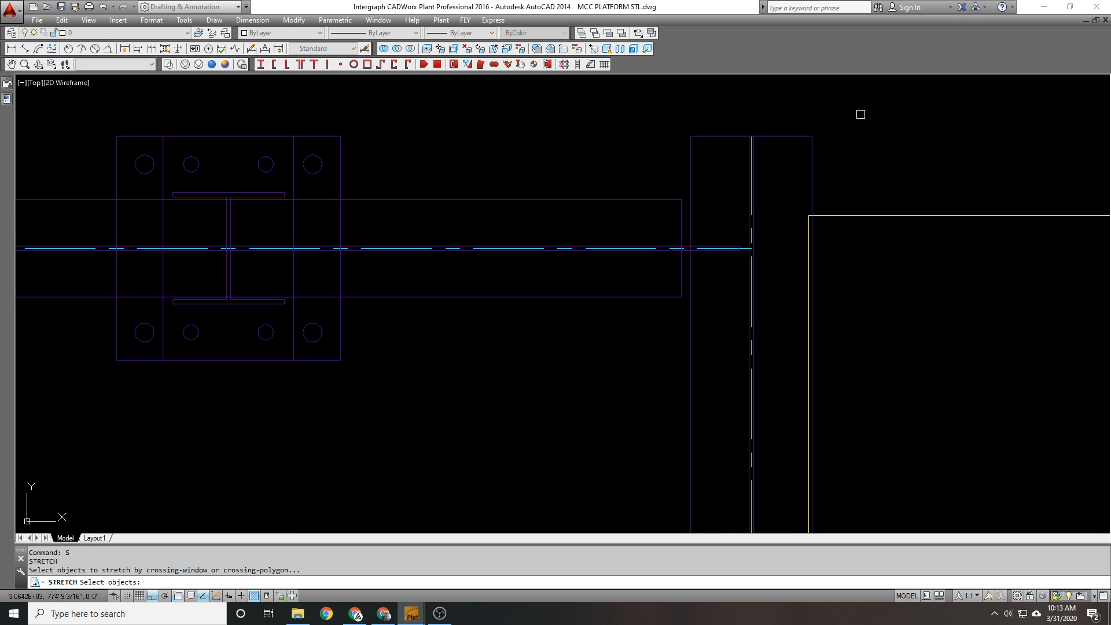
left_click(861, 112)
left_click(680, 151)
key("Return")
scroll(681, 150, "up", 3)
left_click(694, 149)
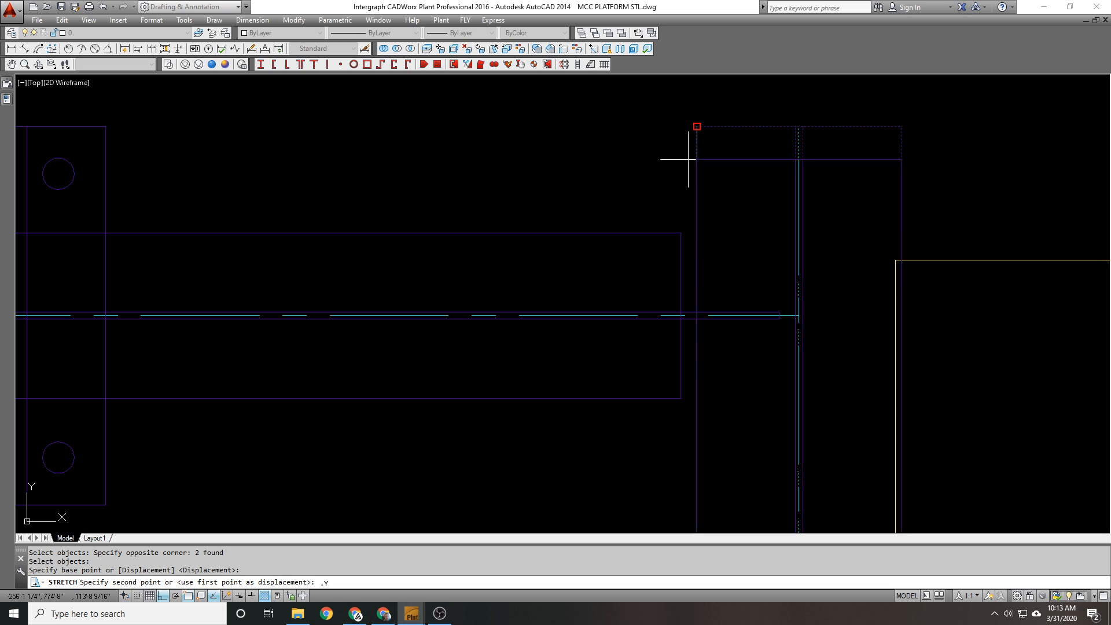
type(".y")
key("Return")
left_click(642, 232)
type("@")
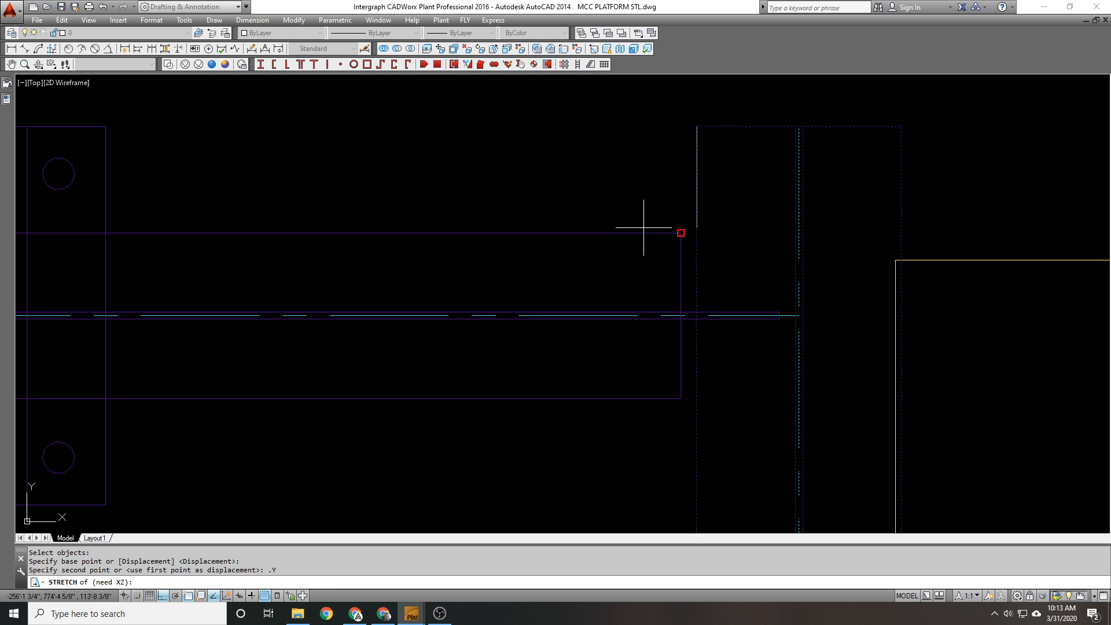
key("Return")
scroll(673, 222, "down", 3)
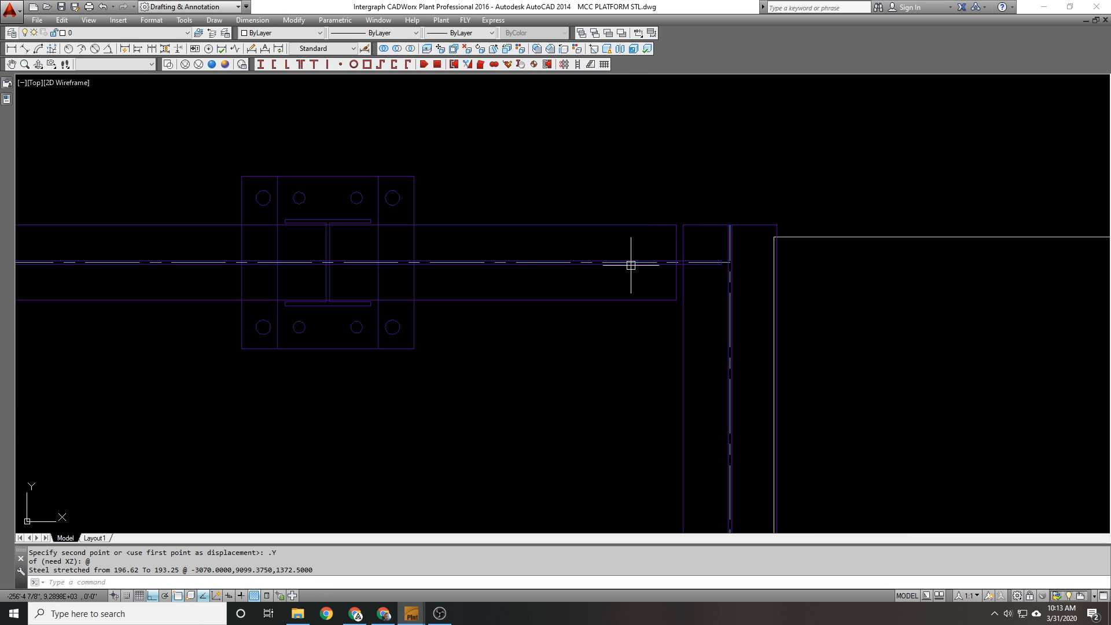
middle_click_drag(362, 226, 572, 225)
scroll(521, 216, "up", 1)
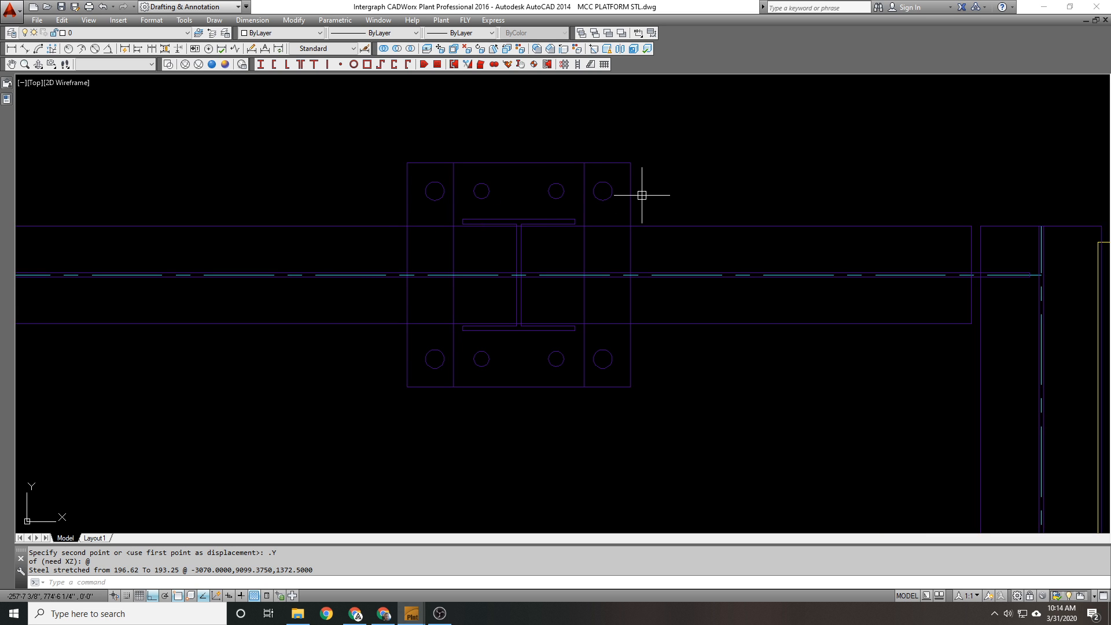
type("ro")
key("Return")
left_click(667, 194)
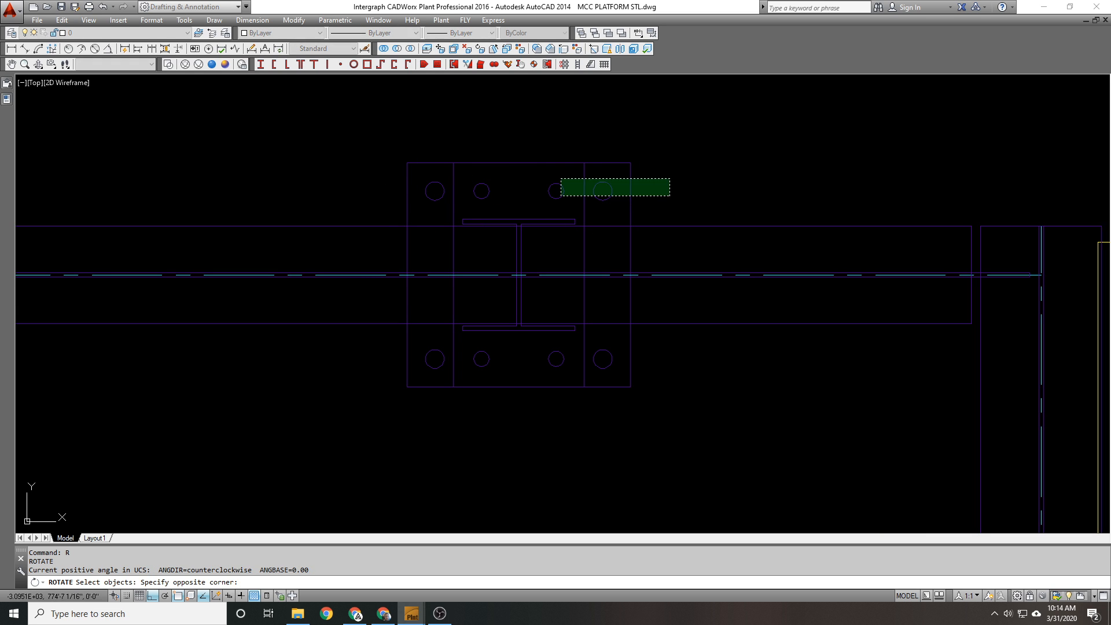
left_click(395, 135)
key("Return")
key("Escape")
Step: Open the upper end beam's component settings and reapply it as a W8X24 wide flange
scroll(514, 179, "down", 2)
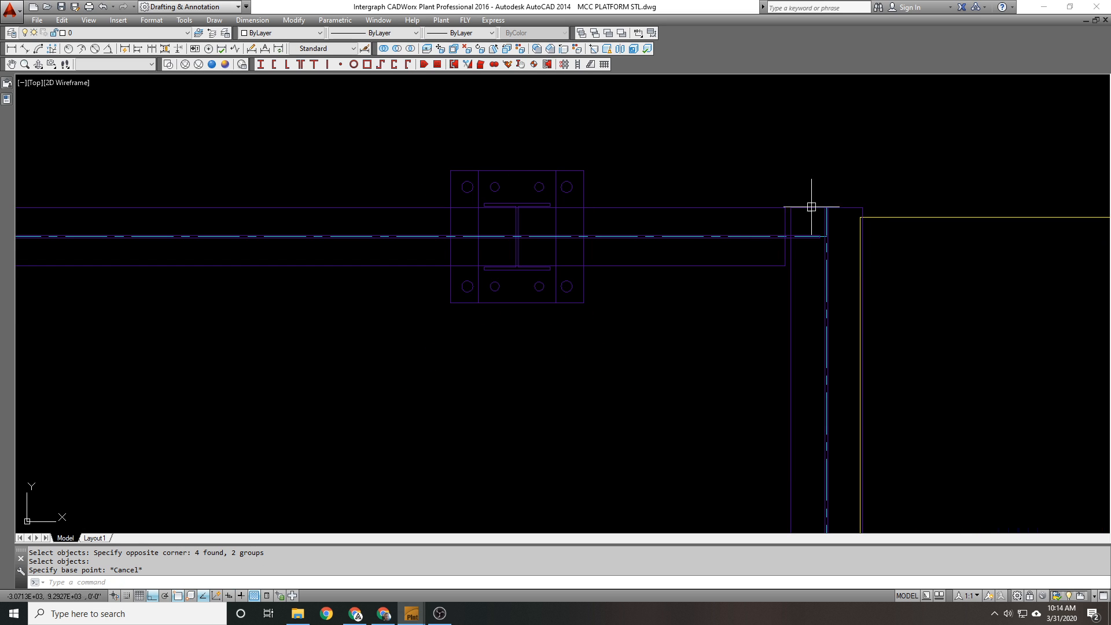
double_click(769, 207)
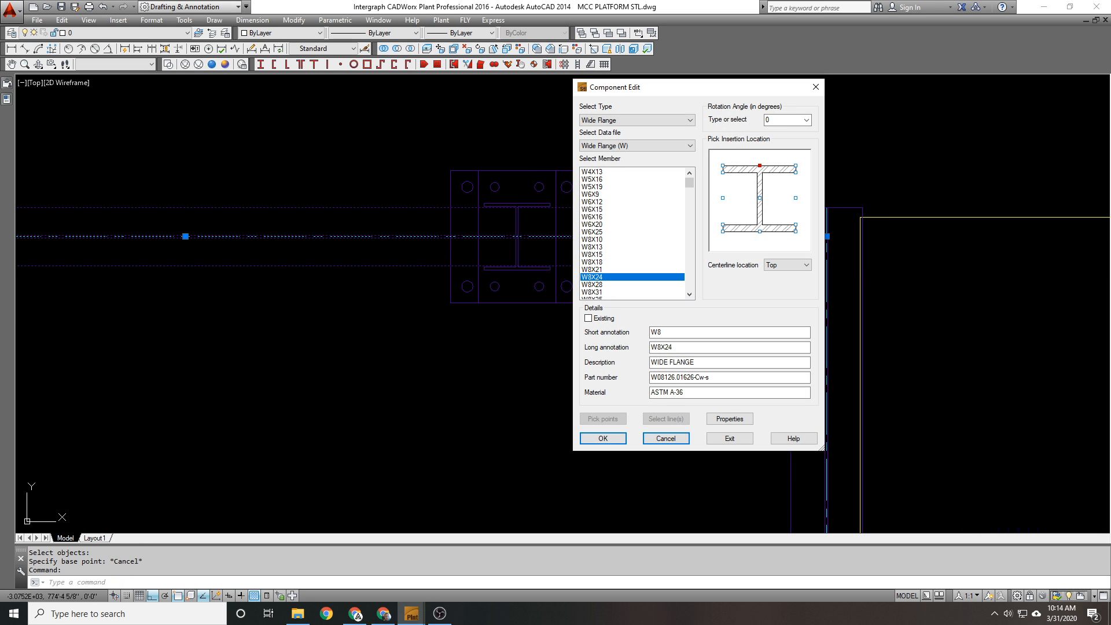
left_click(603, 438)
Step: Stretch the upper end of the right side beam in Y only, flush with the upper end beam's outer flange edge
scroll(827, 207, "up", 3)
type("s")
key("Return")
left_click(850, 241)
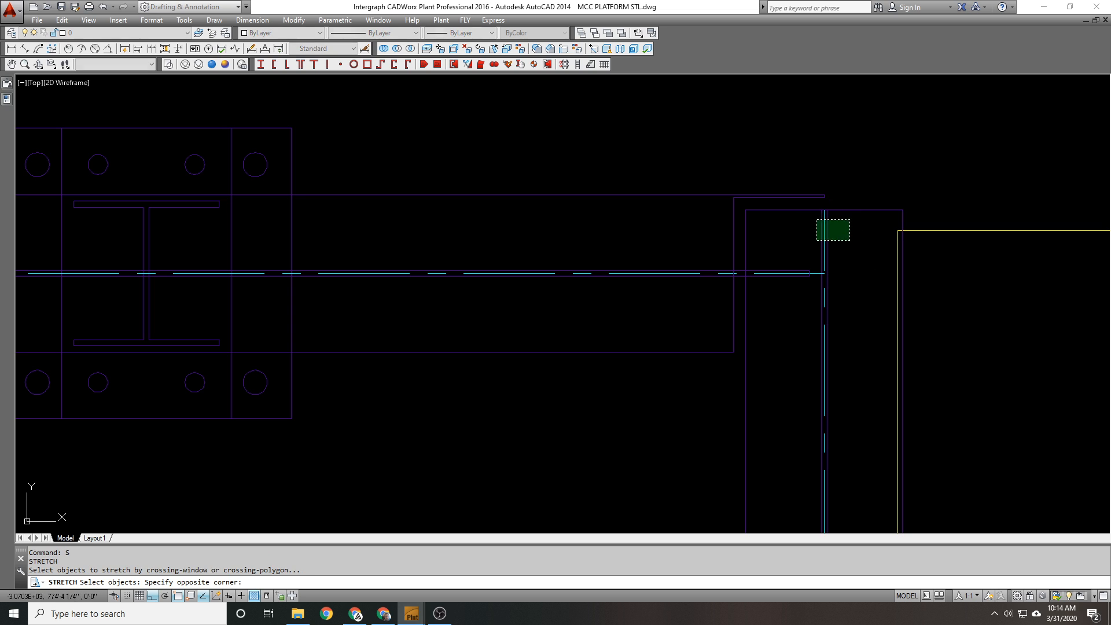
left_click(800, 205)
scroll(800, 204, "up", 4)
key("Return")
left_click(678, 215)
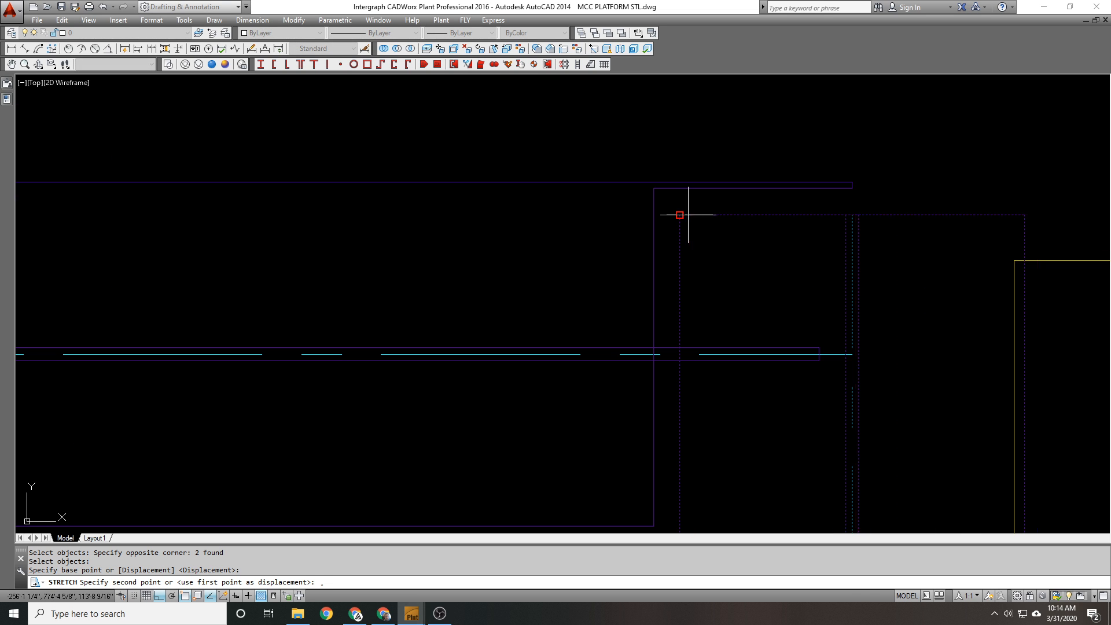
type(".Y")
key("Return")
left_click(614, 176)
type("@")
key("Return")
Step: Rotate the right column's cap and base plates 90 degrees about the endpoint at the column's center
scroll(668, 177, "down", 6)
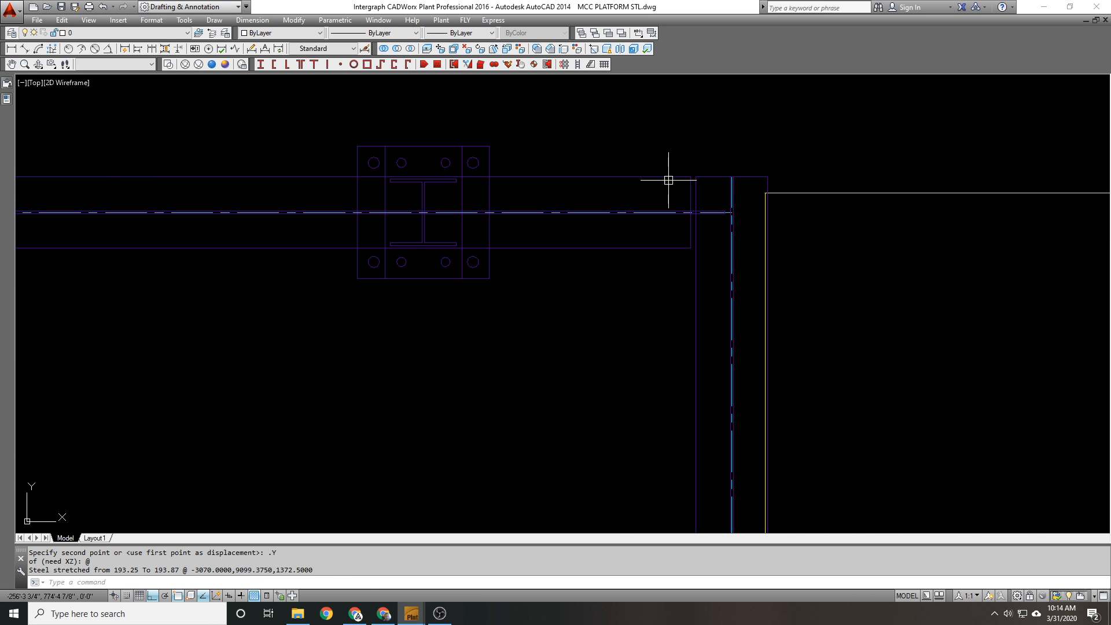
middle_click_drag(537, 200, 600, 222)
scroll(446, 219, "up", 4)
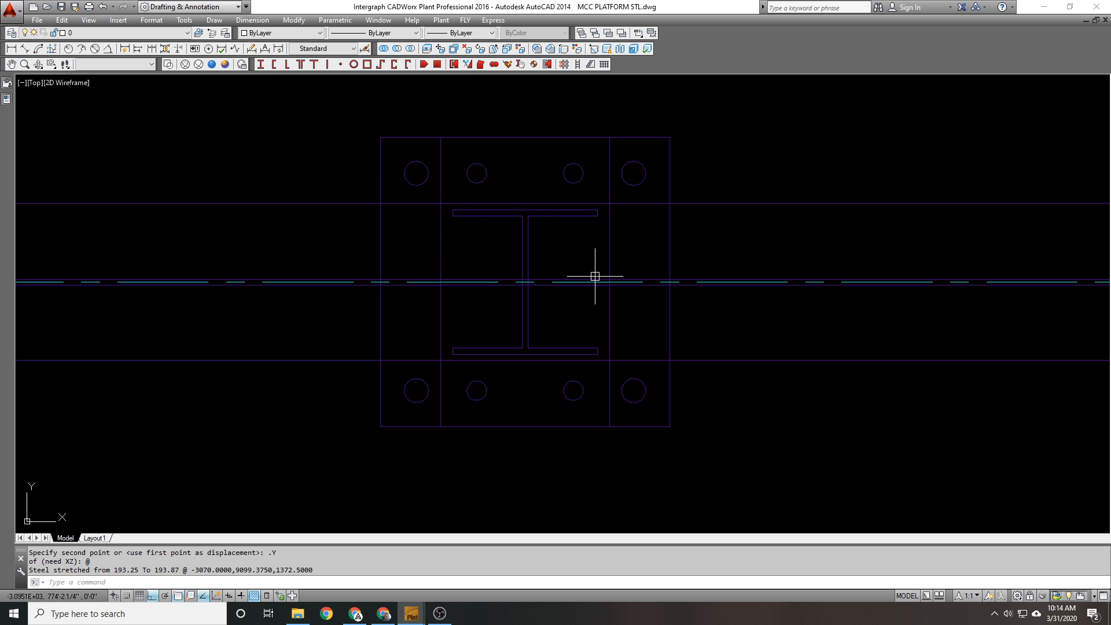
scroll(722, 214, "down", 3)
scroll(643, 231, "up", 3)
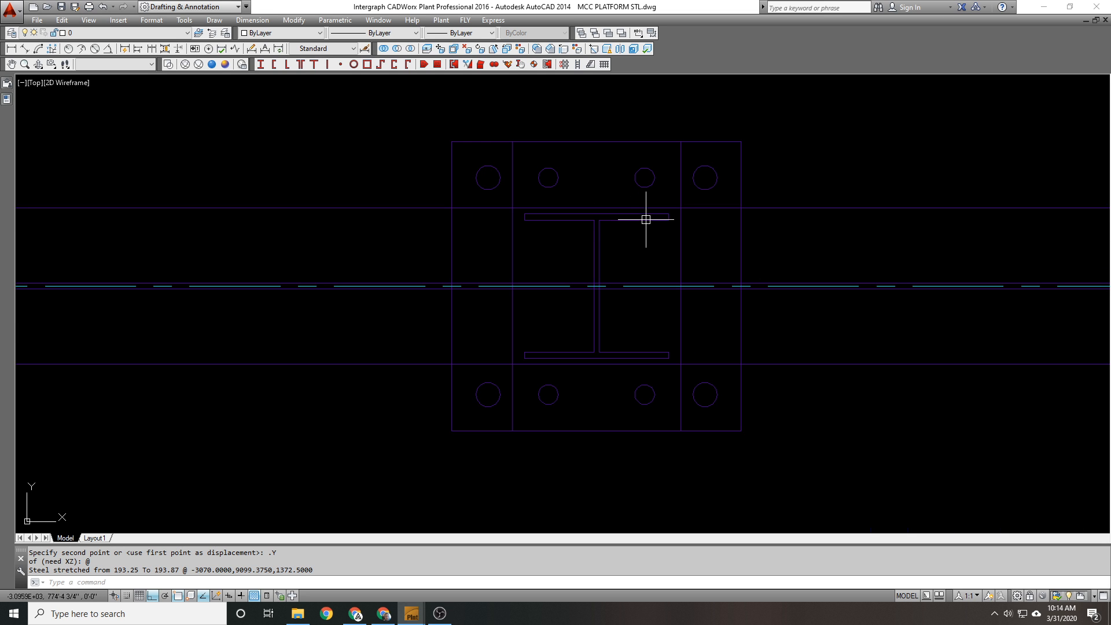
type("ro")
key("space")
left_click(781, 165)
left_click(693, 183)
key("space")
right_click(597, 223, "shift")
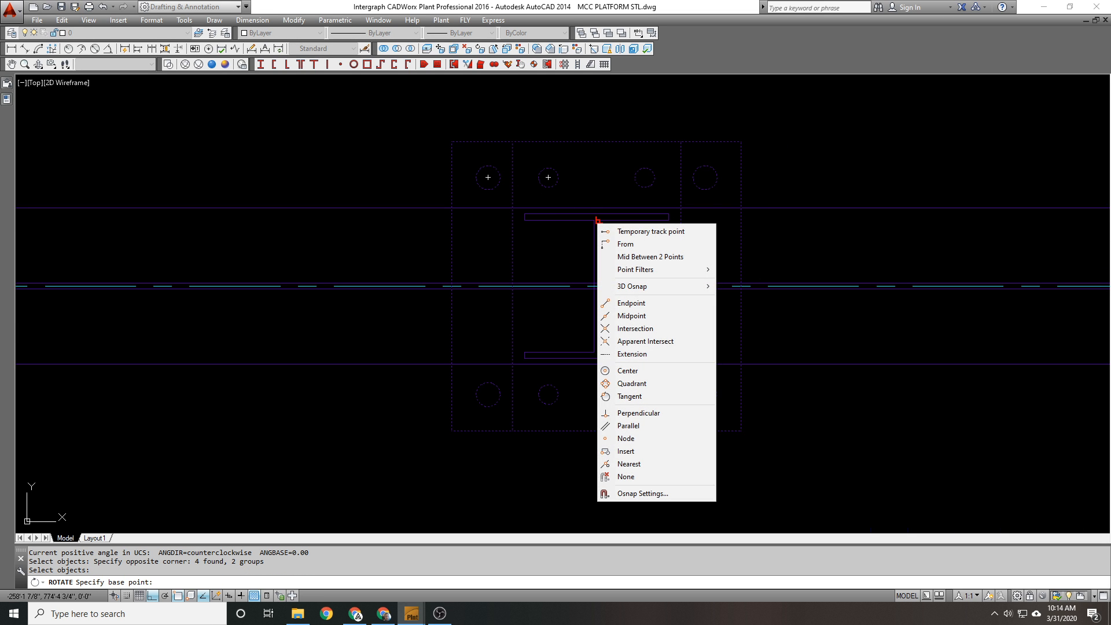
left_click(631, 302)
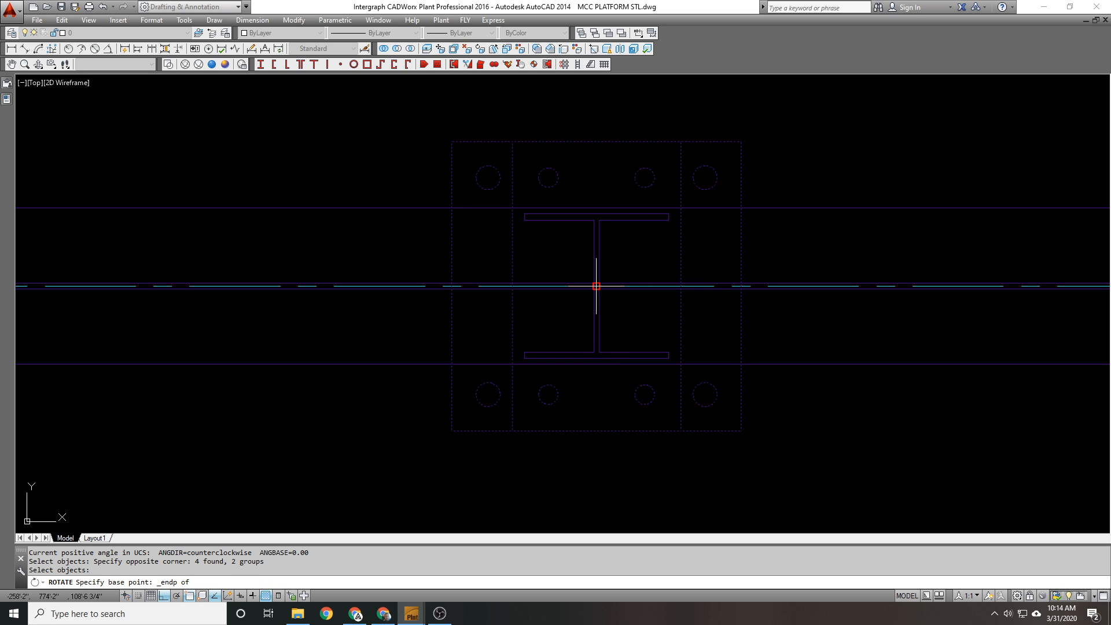
left_click(596, 286)
left_click(538, 133)
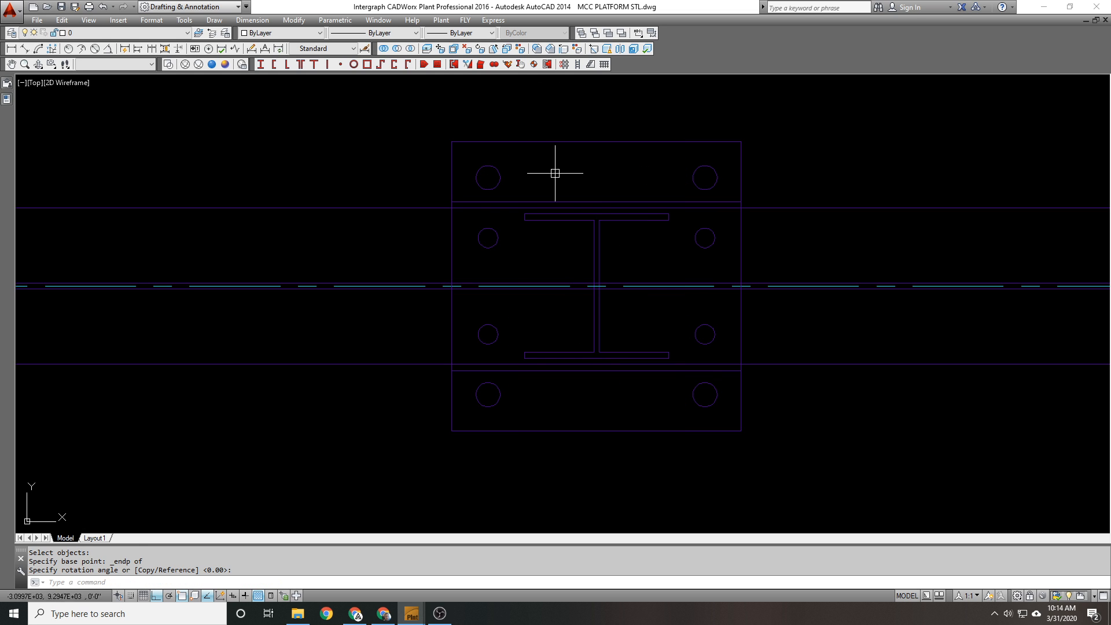
Step: Set the rotation angle of the right W6X15 column to 0 degrees
double_click(551, 220)
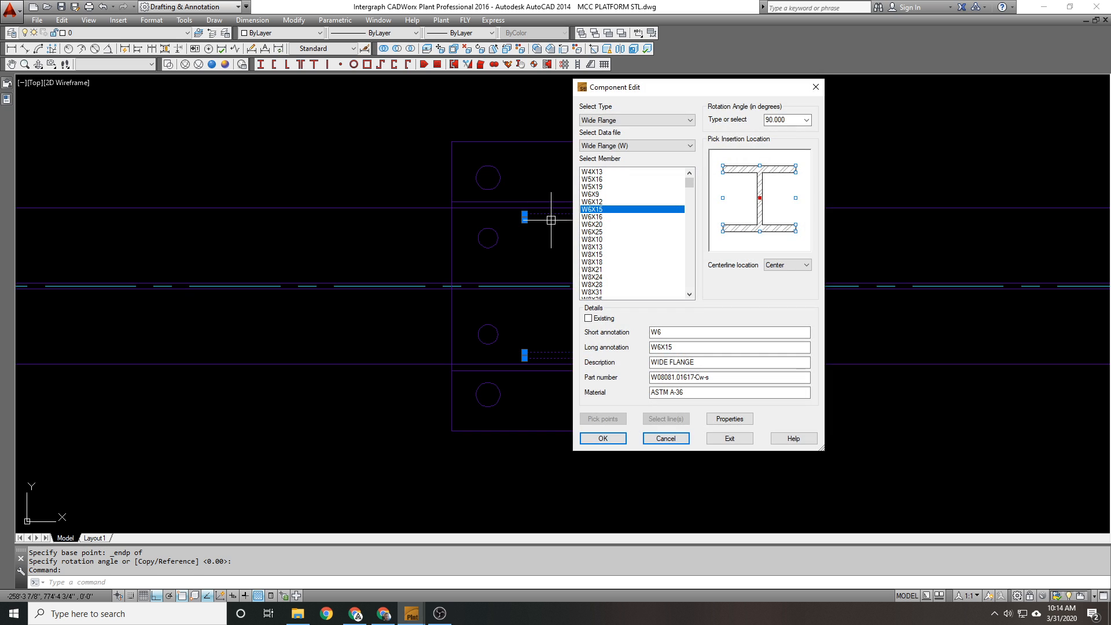
left_click(806, 119)
left_click(787, 131)
left_click_drag(737, 91, 724, 96)
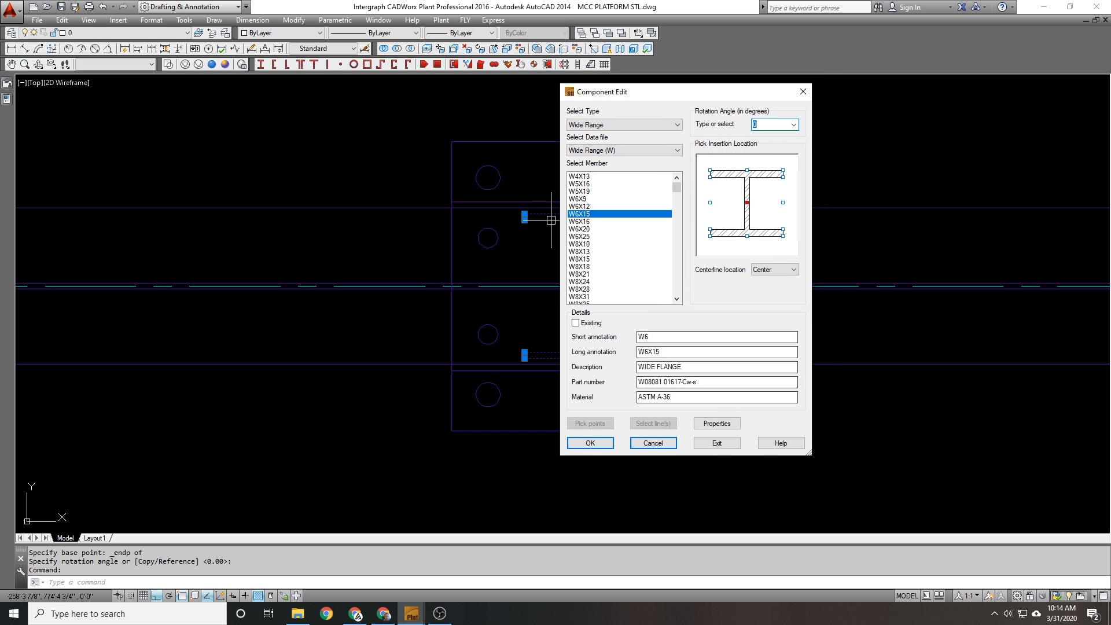
left_click(591, 443)
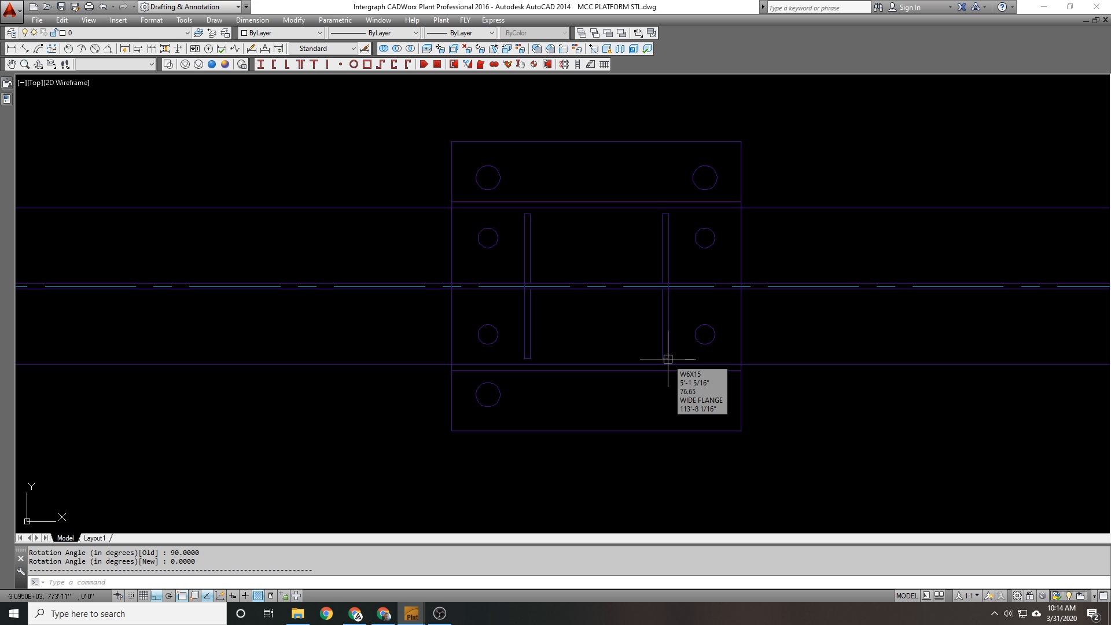
Step: Erase the left column with its cap and base plates on the upper end beam
scroll(603, 236, "down", 6)
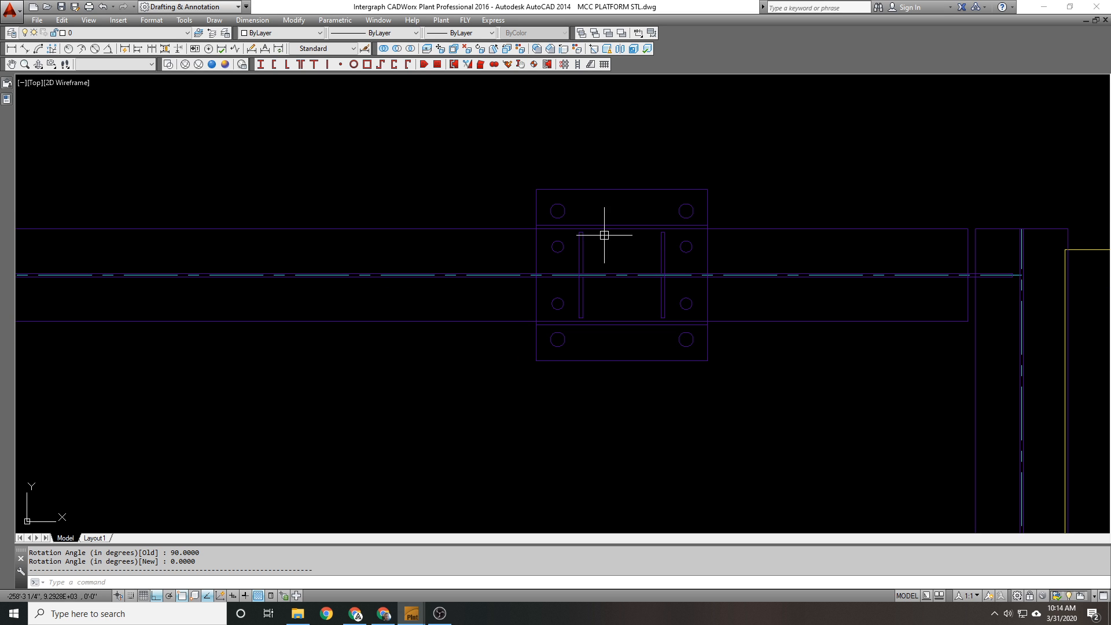
middle_click_drag(322, 254, 405, 232)
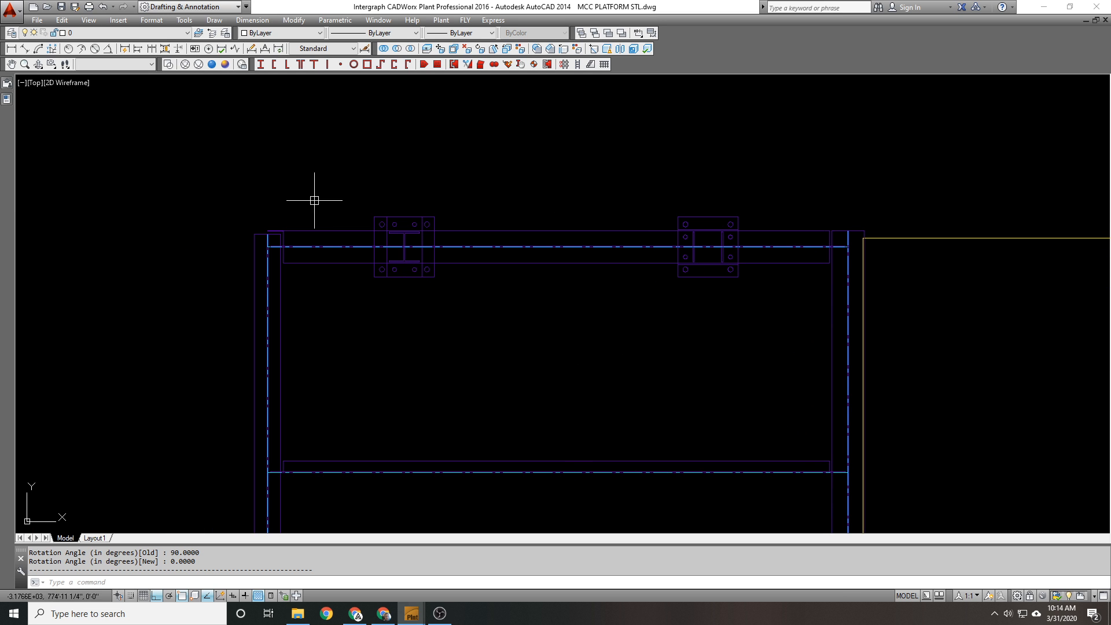
type("E")
left_click(315, 200)
left_click(540, 301)
key("space")
Step: Mirror the rotated right column with its plates about the upper end beam's midpoint, keeping the source, and regenerate the model
type("MI")
left_click(646, 179)
left_click(755, 270)
key("space")
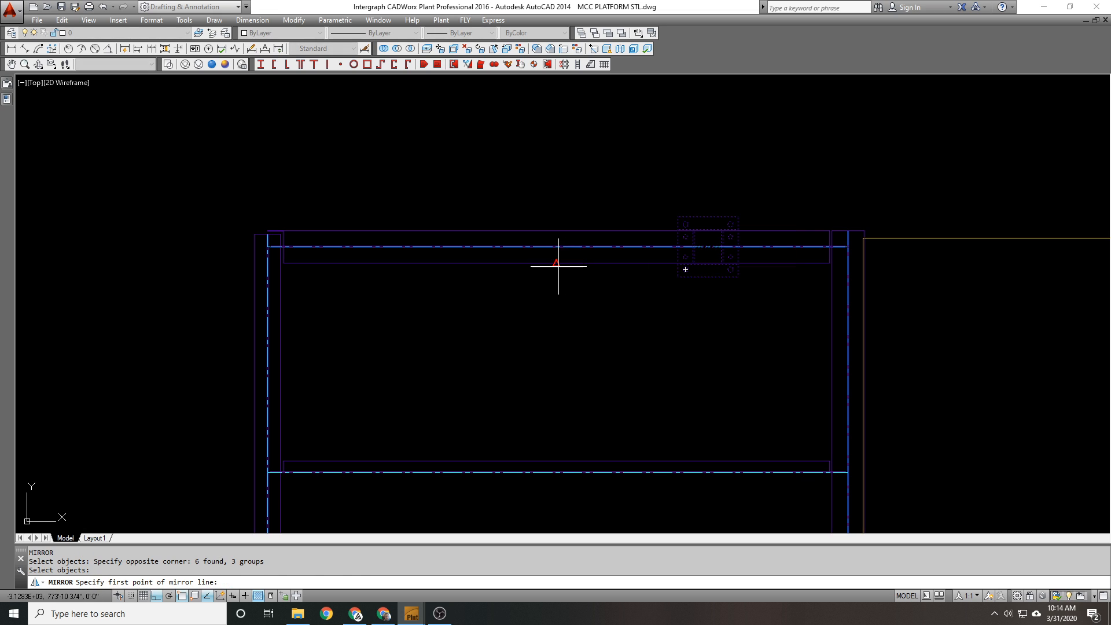
left_click(557, 266)
left_click(550, 364)
key("space")
type("RE")
Step: Stretch the upper end of the left side beam in Y only, flush with the upper end beam's outer flange edge
scroll(376, 238, "up", 6)
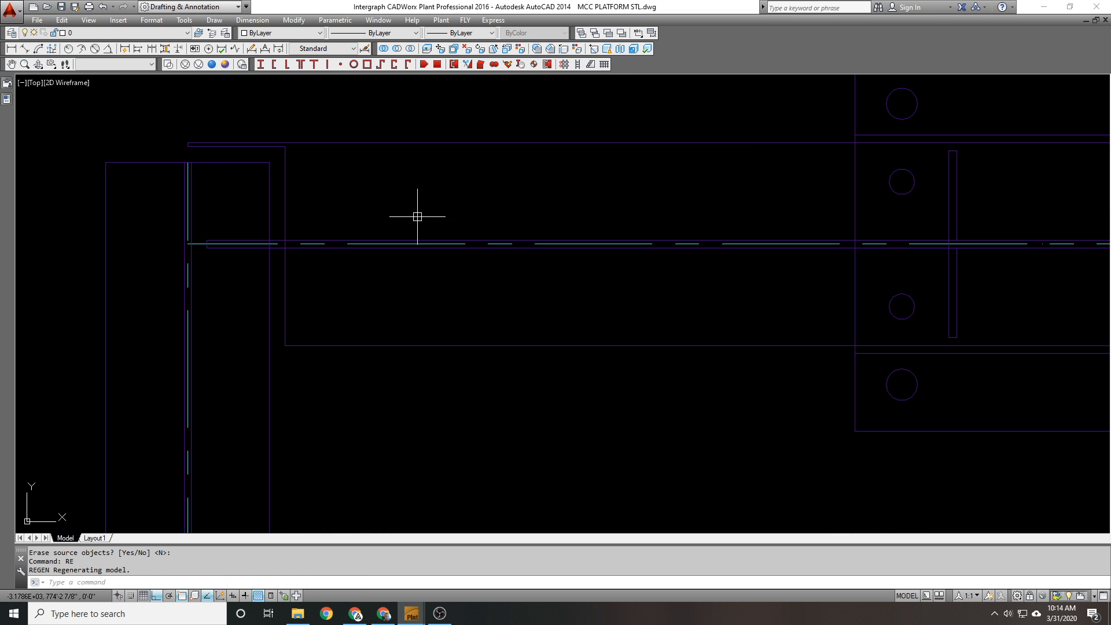
type("S")
left_click(426, 221)
left_click(380, 249)
key("space")
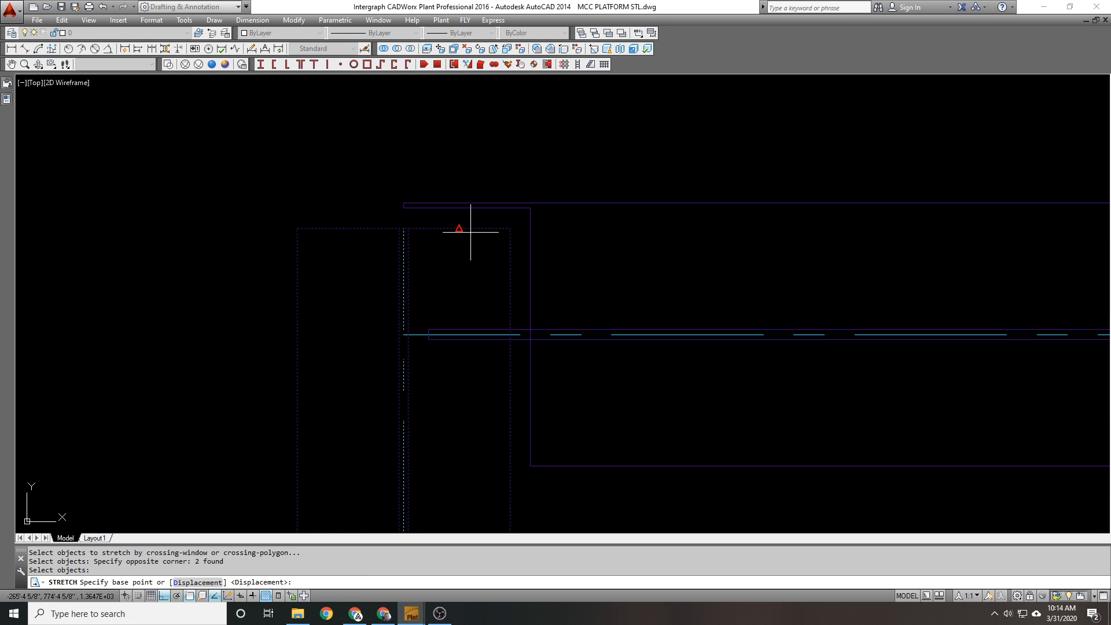
left_click(491, 229)
type(".Y")
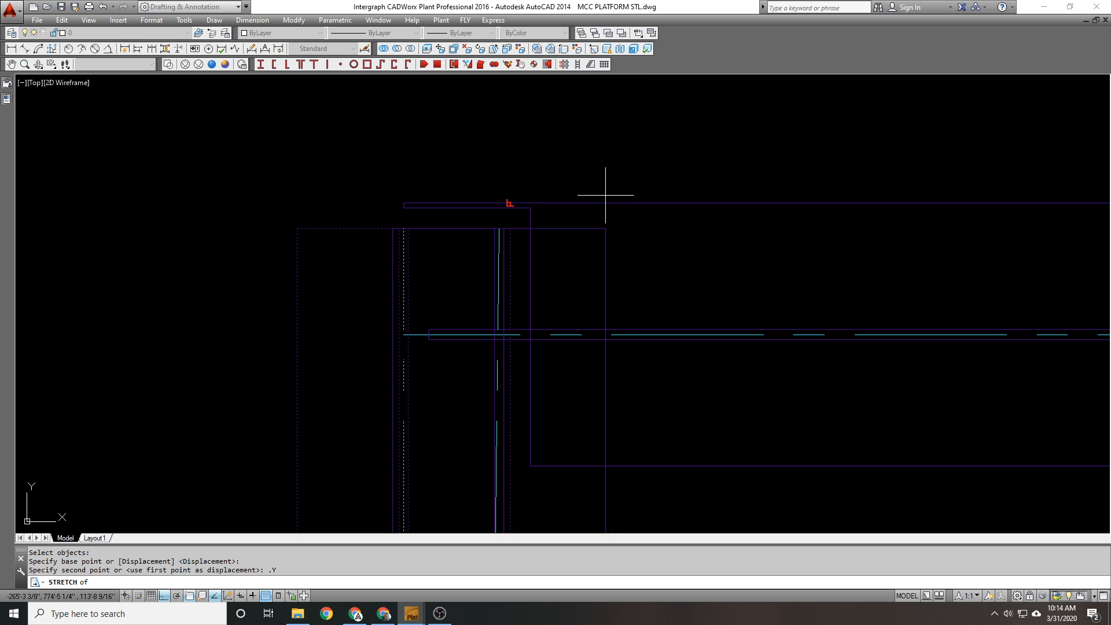
left_click(603, 198)
type("@")
key("space")
scroll(476, 159, "down", 7)
scroll(689, 200, "down", 2)
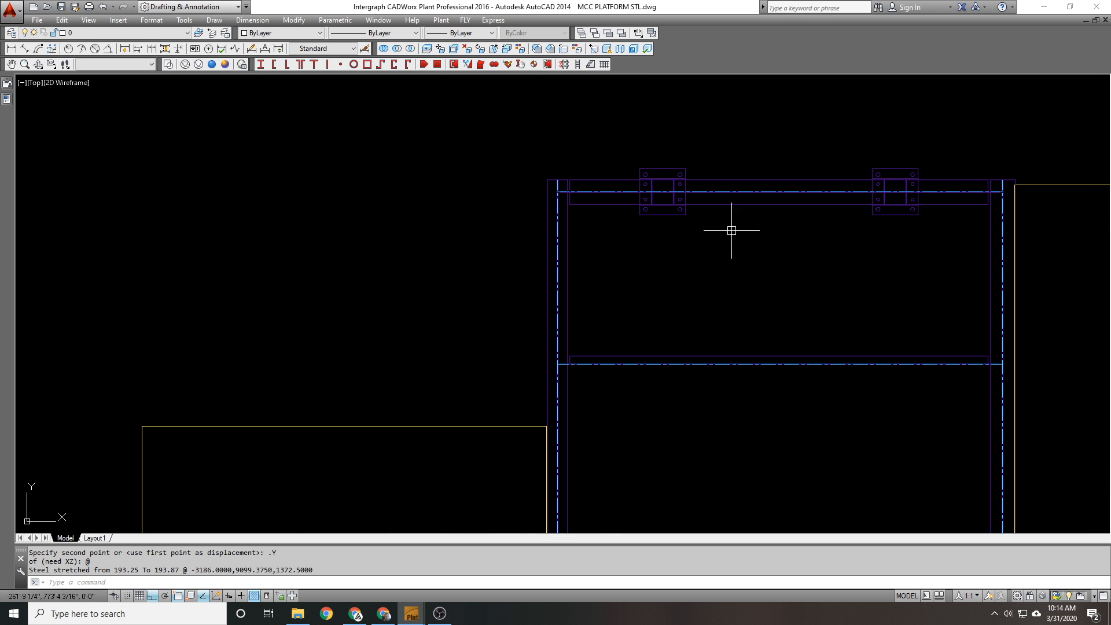
Step: Mirror both columns with their cap and base plates about the side beam's midpoint to the opposite end beam, keeping the source
scroll(716, 261, "down", 1)
middle_click_drag(662, 230, 516, 191)
scroll(510, 174, "down", 2)
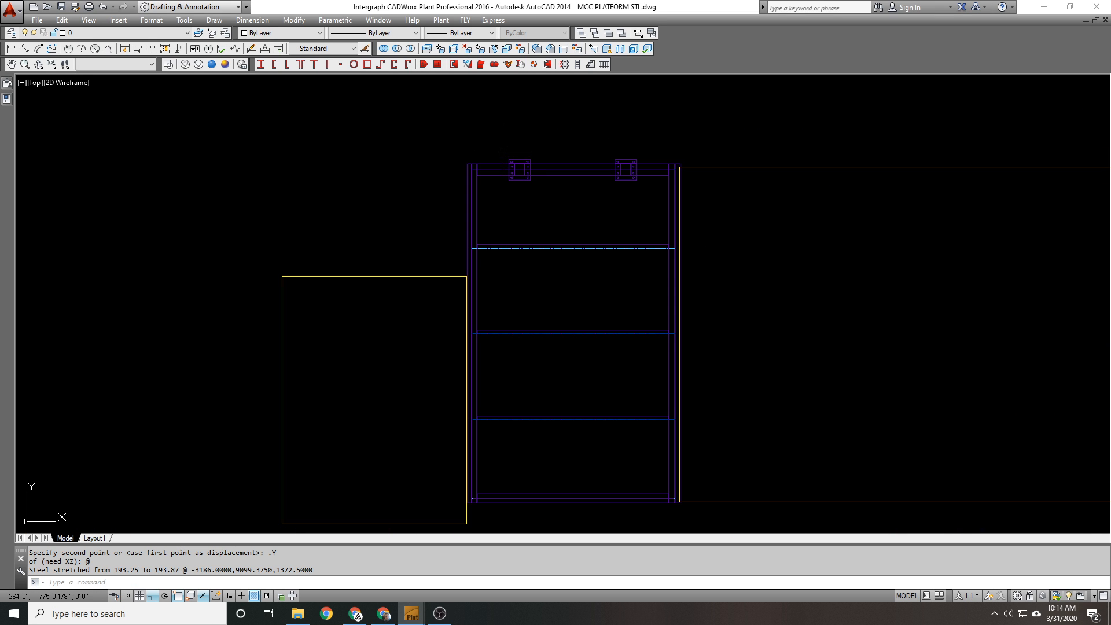
type("mi")
key("space")
left_click(505, 148)
left_click(681, 214)
key("Return")
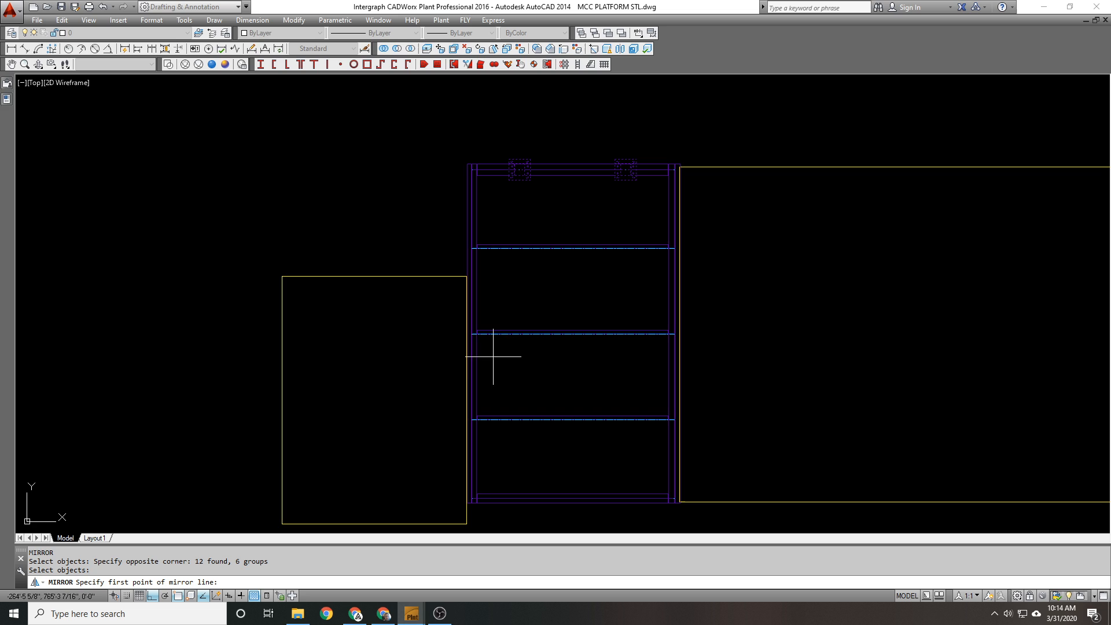
left_click(481, 303)
left_click(618, 298)
key("Return")
scroll(567, 315, "up", 5)
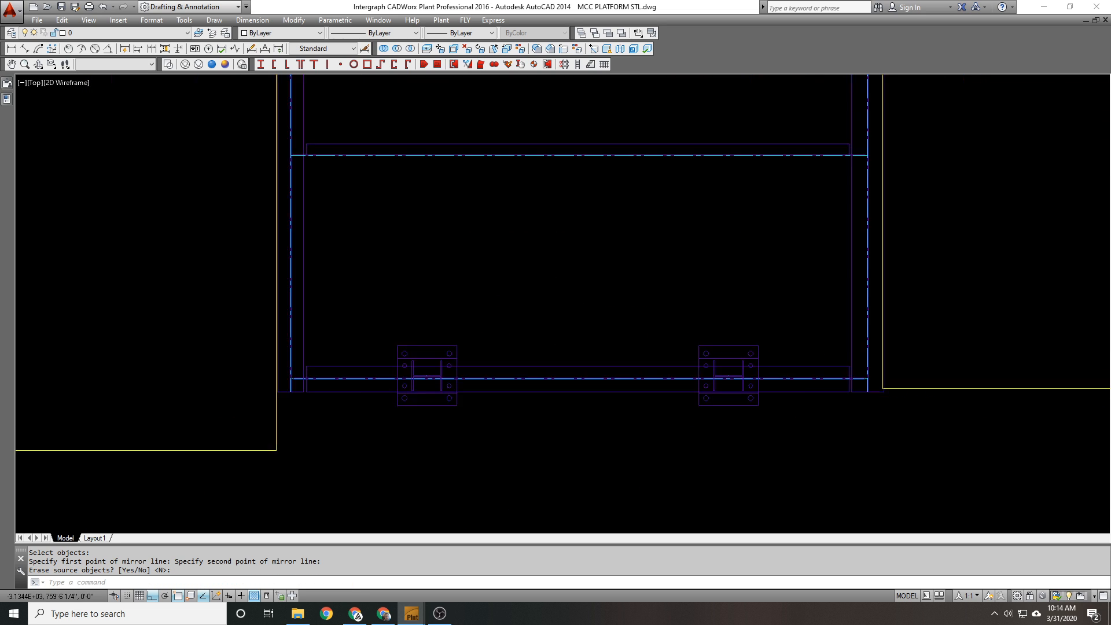
scroll(570, 312, "down", 4)
Step: Examine the platform frame, the four columns and their base plates from isometric angles
middle_click_drag(604, 315, 547, 203, "shift")
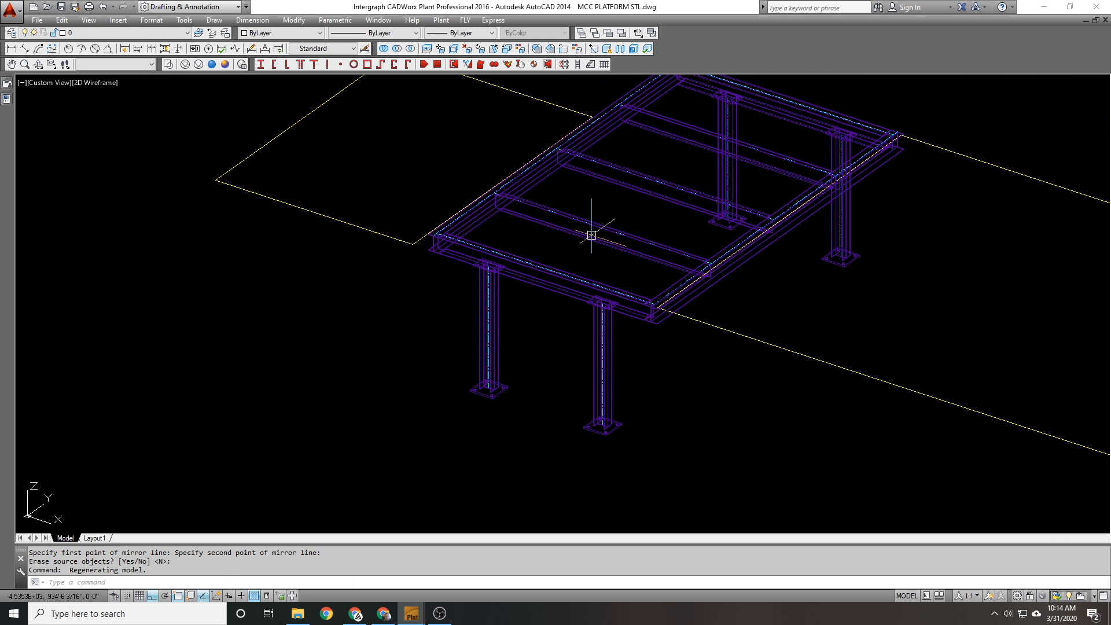
middle_click_drag(788, 268, 766, 307, "shift")
scroll(761, 280, "up", 1)
scroll(540, 173, "down", 1)
middle_click_drag(539, 172, 539, 214)
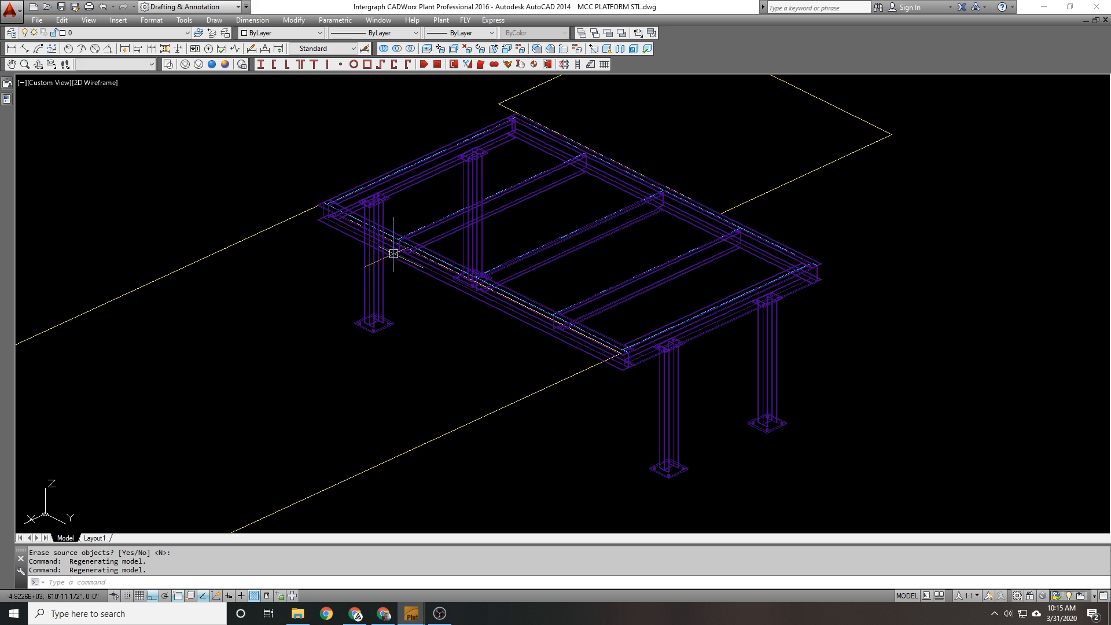
mouse_move(393, 253)
middle_click_drag(497, 245, 471, 245)
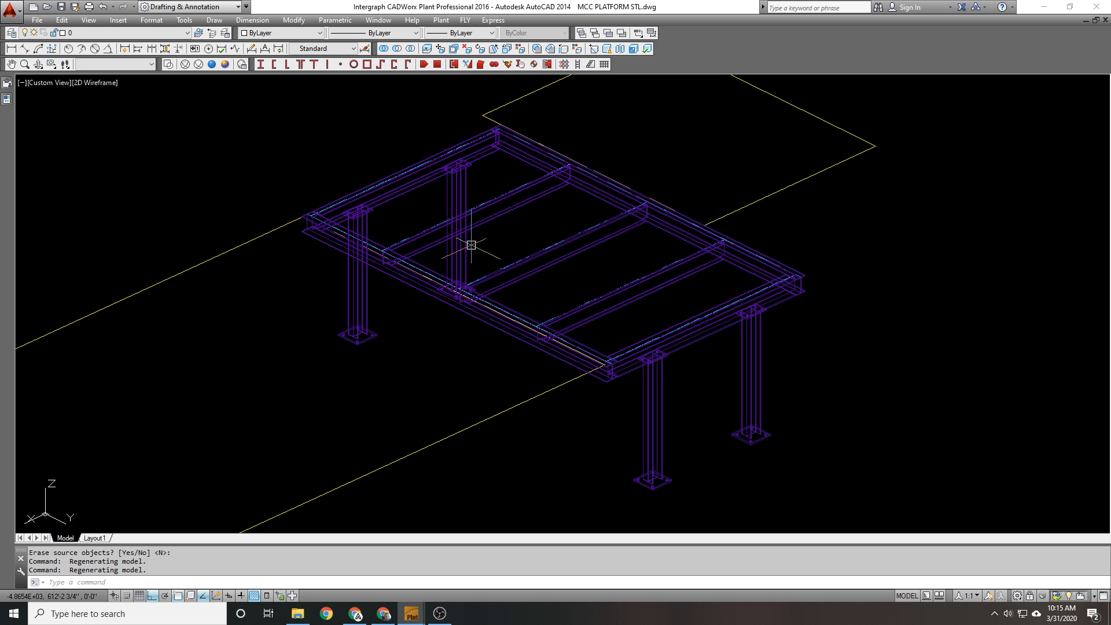
scroll(385, 219, "up", 2)
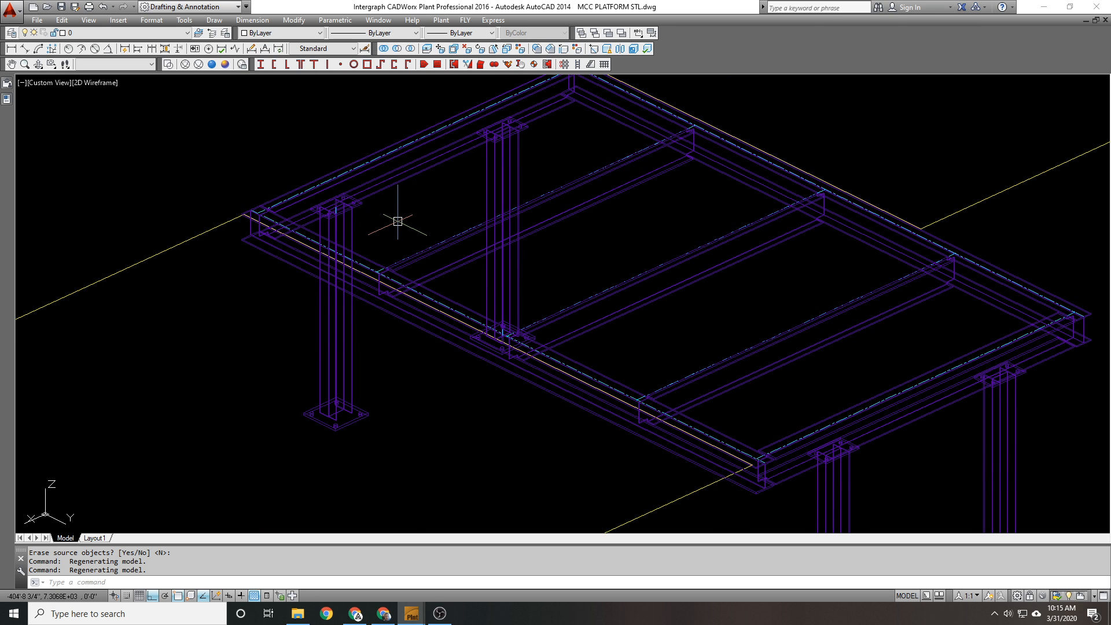
scroll(434, 205, "down", 1)
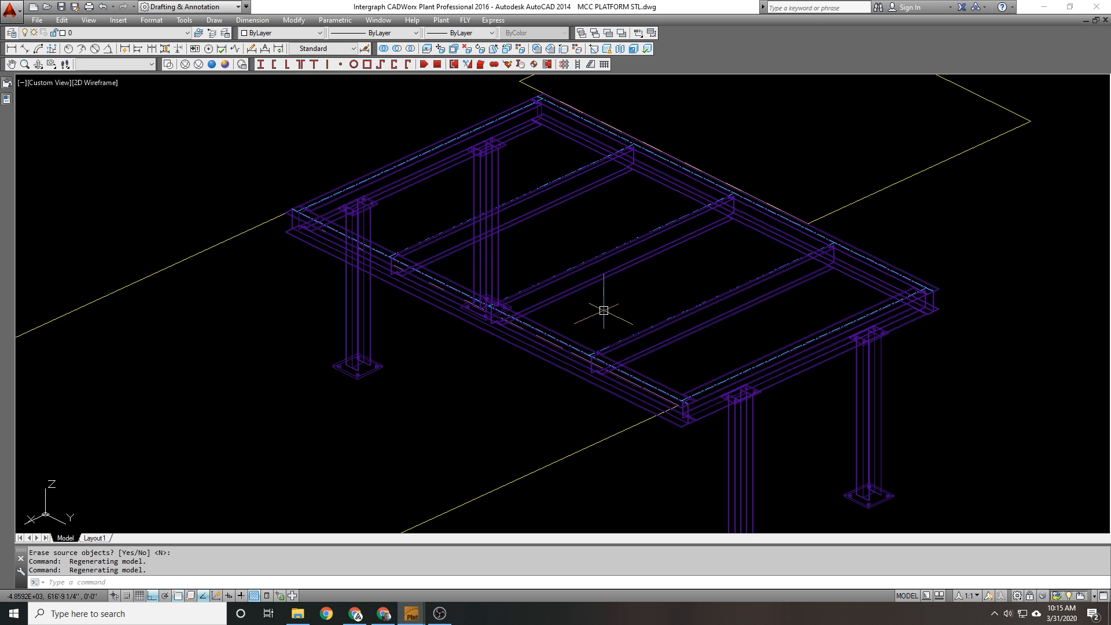
middle_click_drag(592, 283, 515, 182)
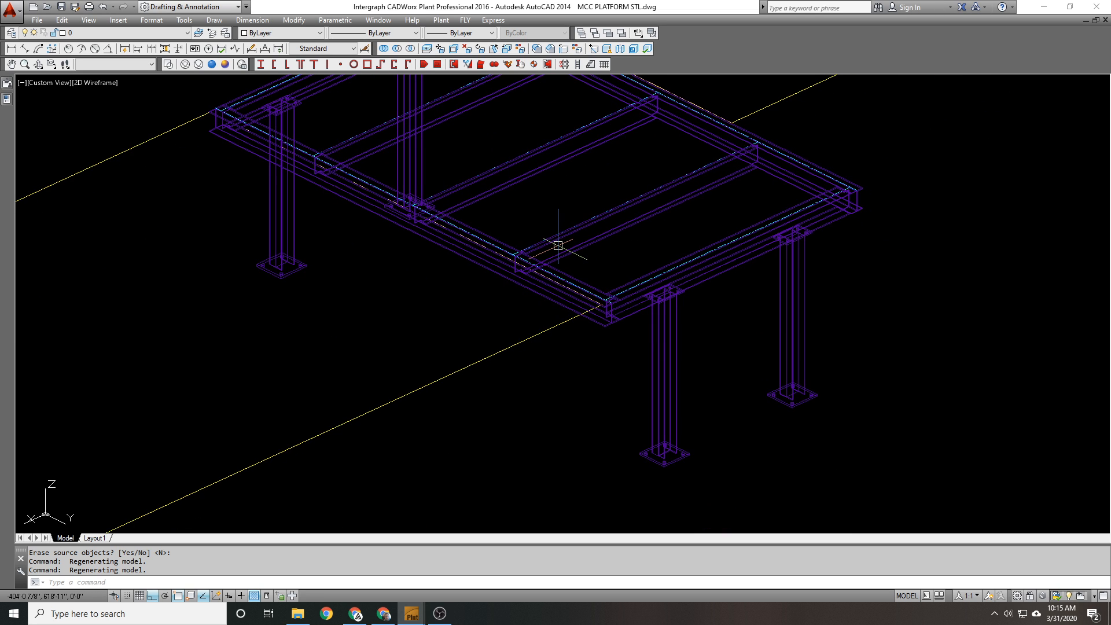
middle_click_drag(677, 322, 674, 321)
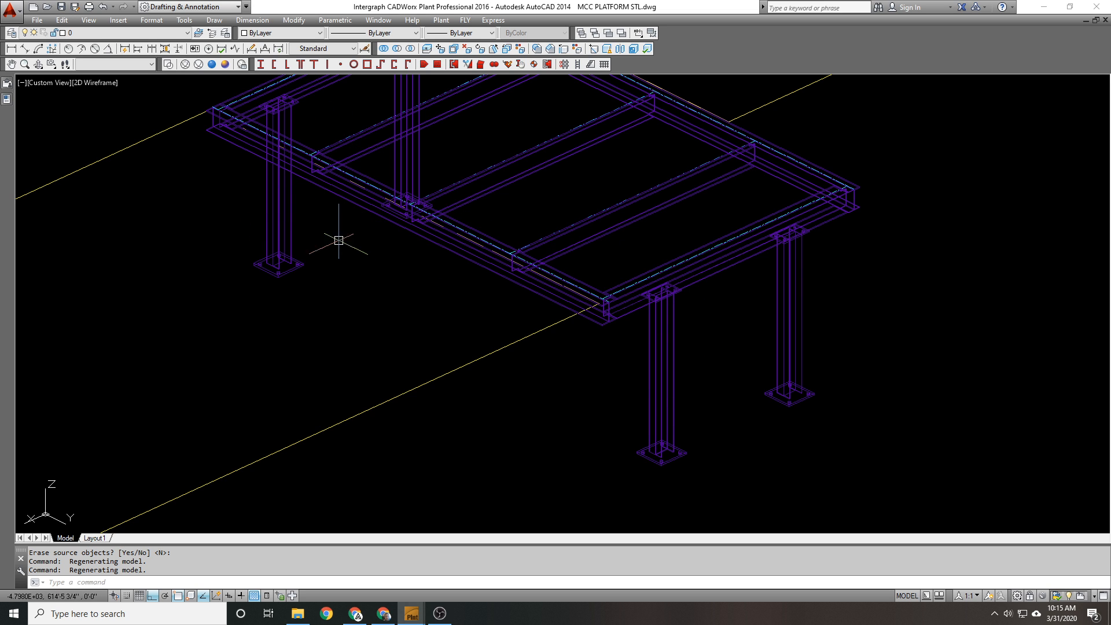
scroll(674, 467, "up", 6)
scroll(543, 405, "down", 3)
scroll(601, 400, "up", 1)
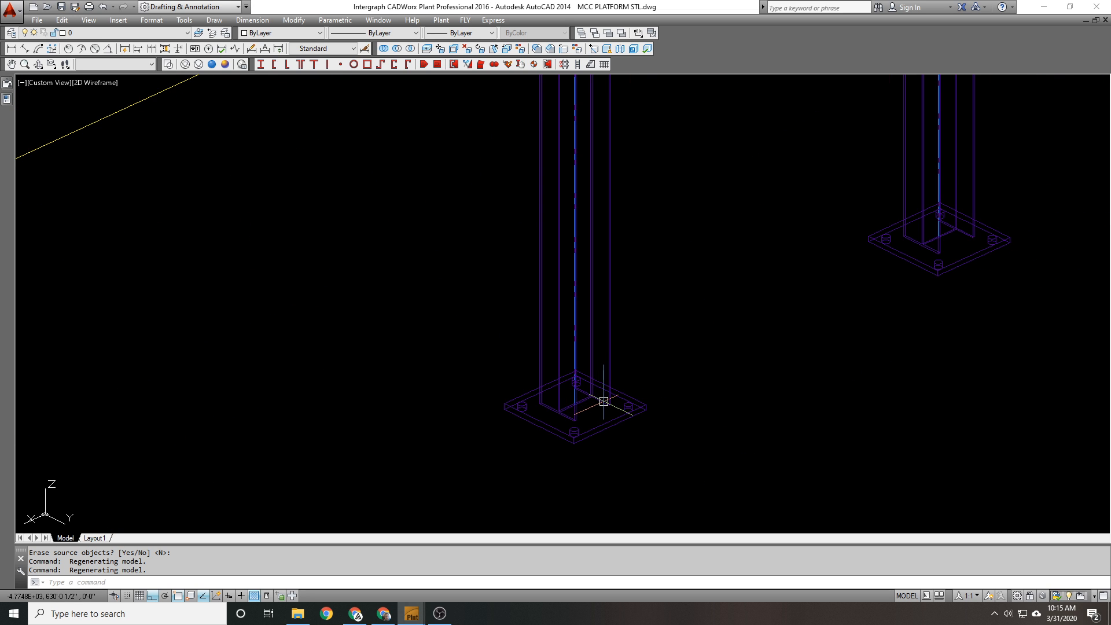
scroll(596, 408, "down", 3)
scroll(600, 376, "down", 2)
middle_click_drag(644, 396, 777, 460)
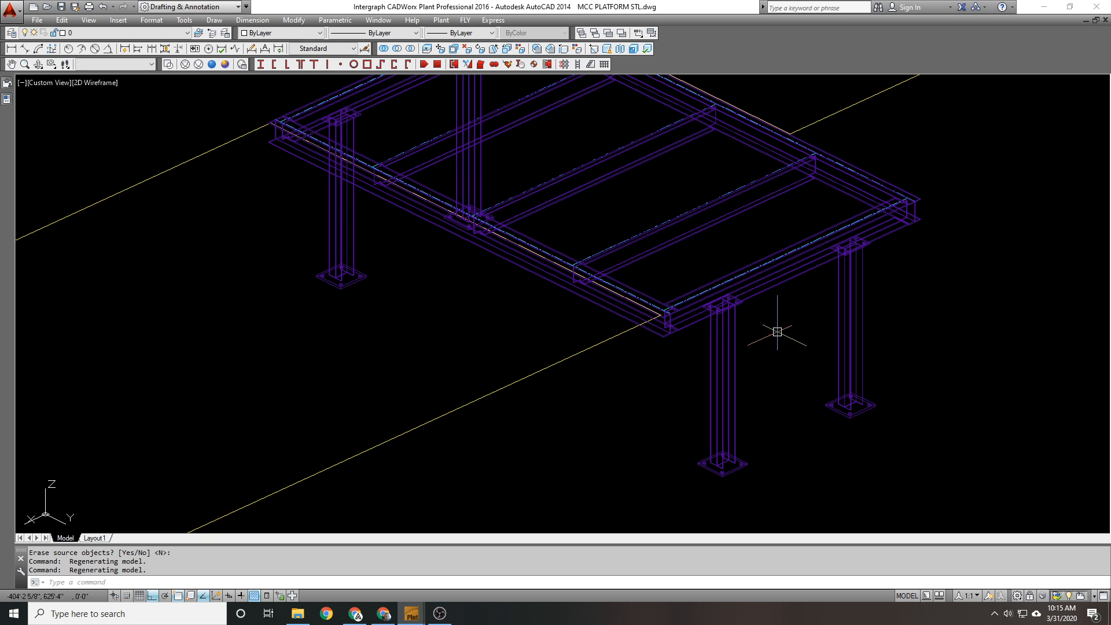
middle_click_drag(347, 121, 361, 199)
scroll(355, 212, "up", 4)
type("m")
key("space")
left_click(410, 273)
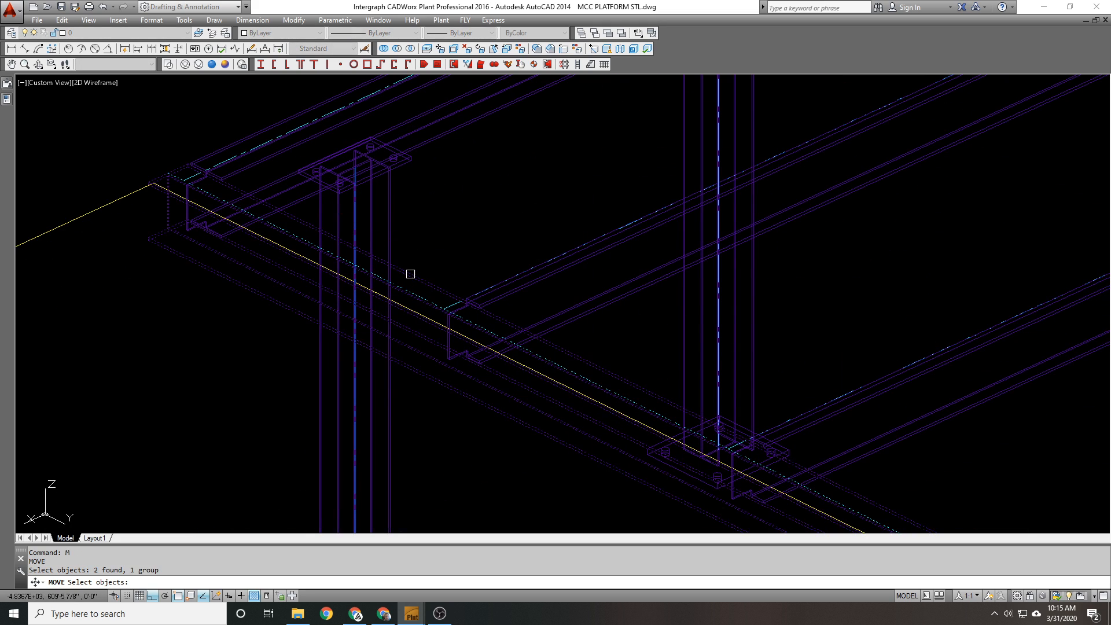
key("Return")
left_click(443, 246)
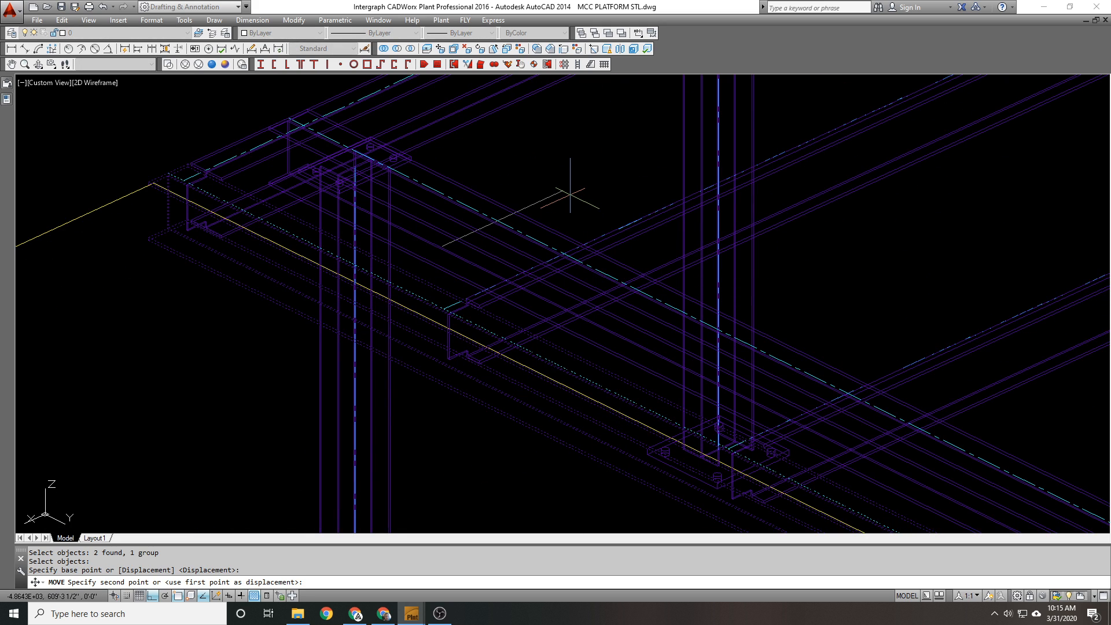
key("Escape")
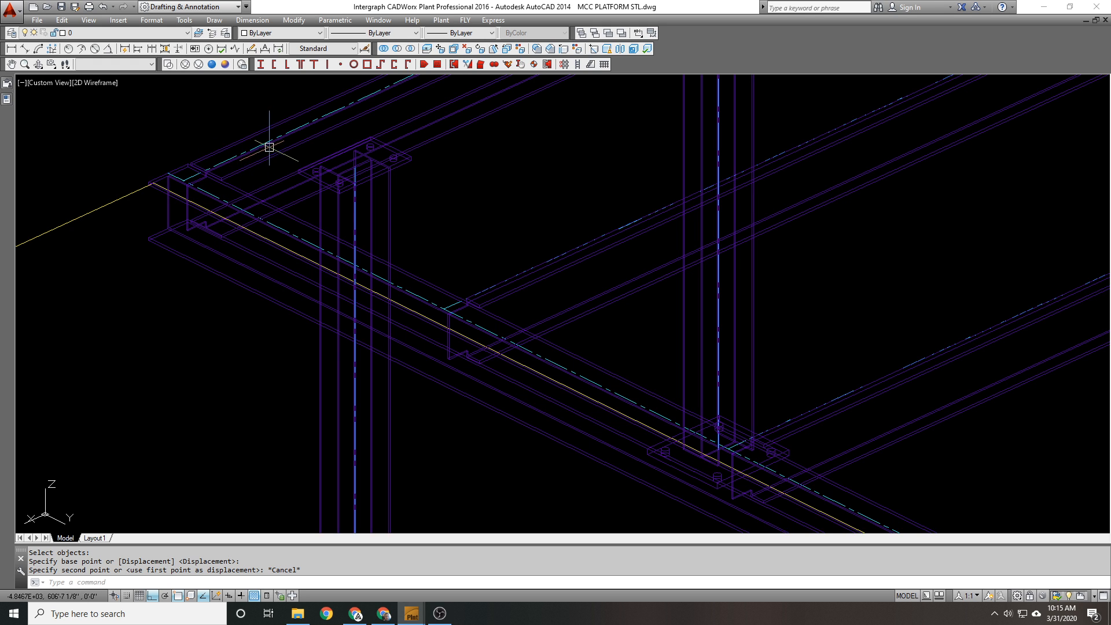
Step: Try moving the right side beam 2'4" inward over the columns
middle_click_drag(370, 108, 326, 153)
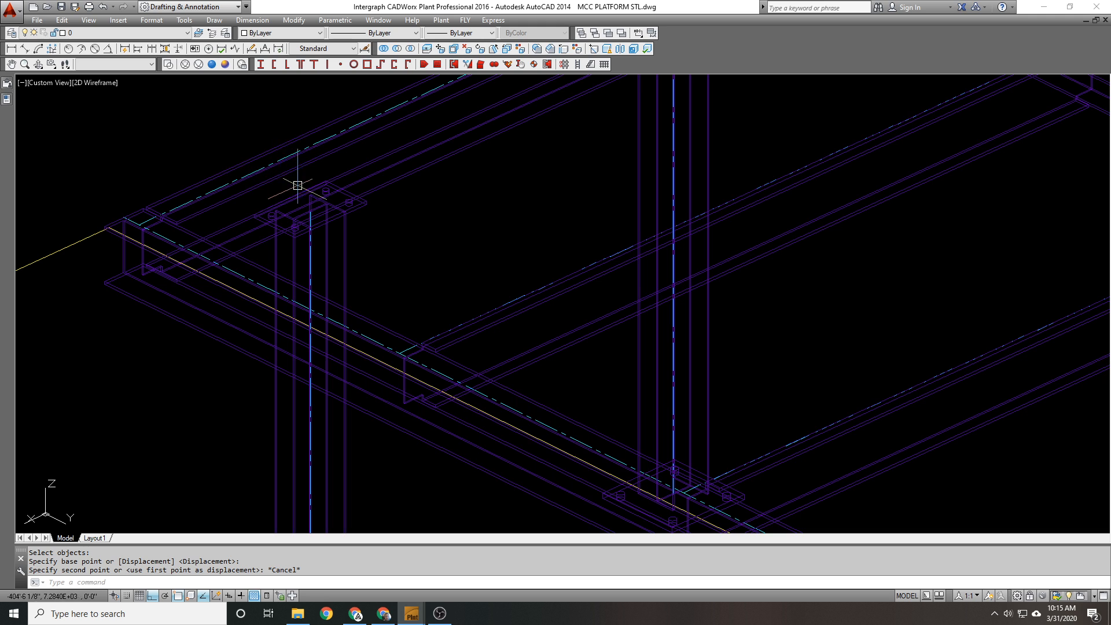
type("m")
key("Return")
left_click(260, 278)
left_click(252, 262)
key("Return")
left_click(448, 269)
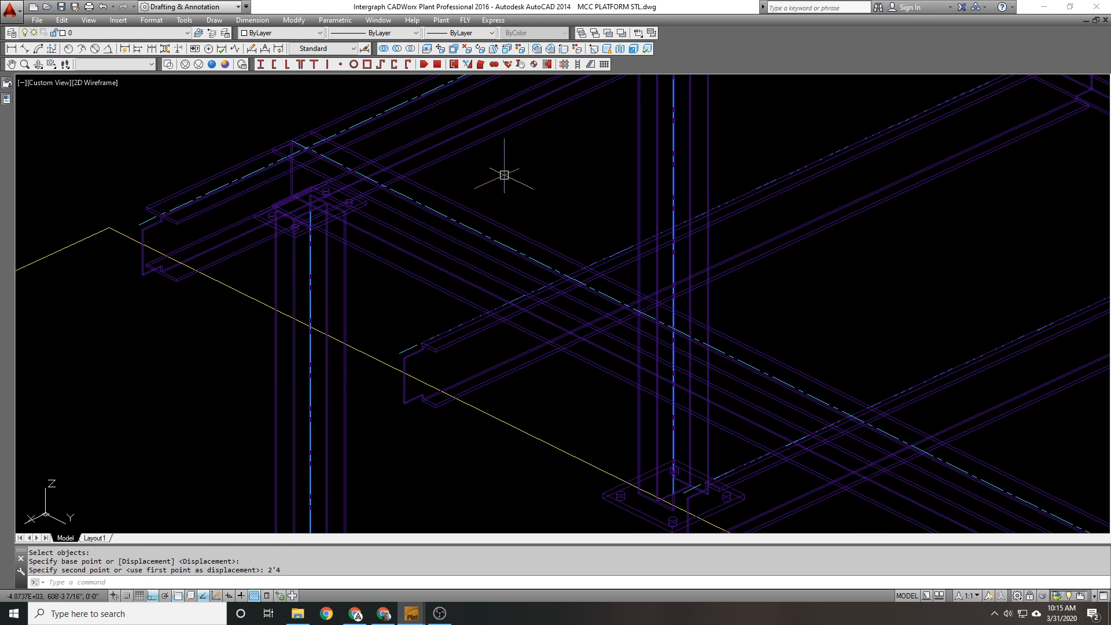
key("Return")
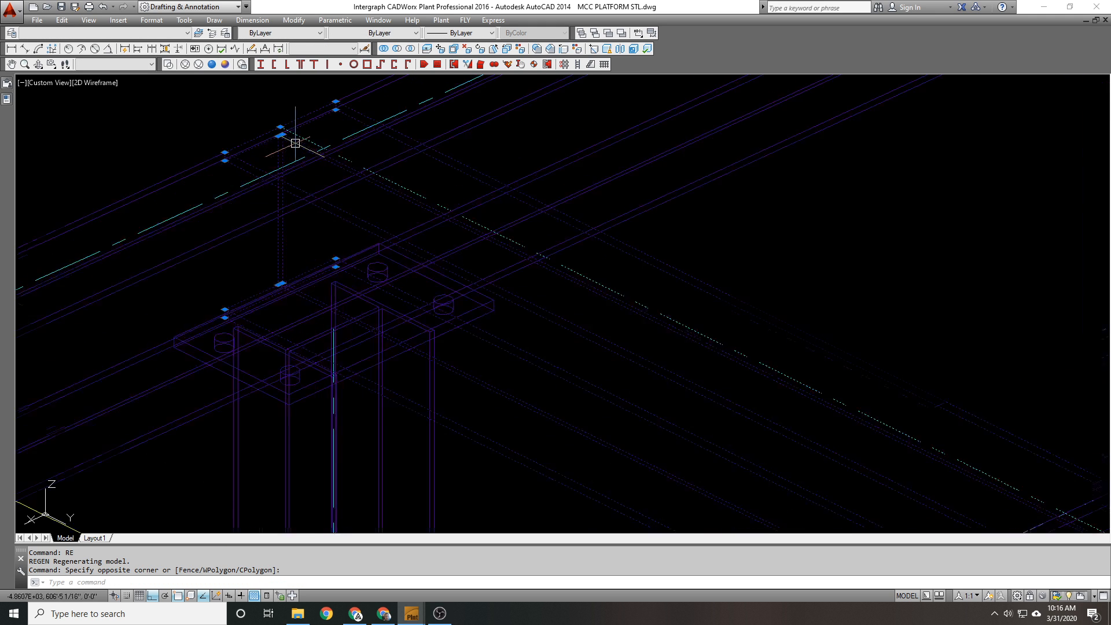
Step: Try stretching the moved side beam's end back to the end beam's centerline
scroll(295, 143, "up", 1)
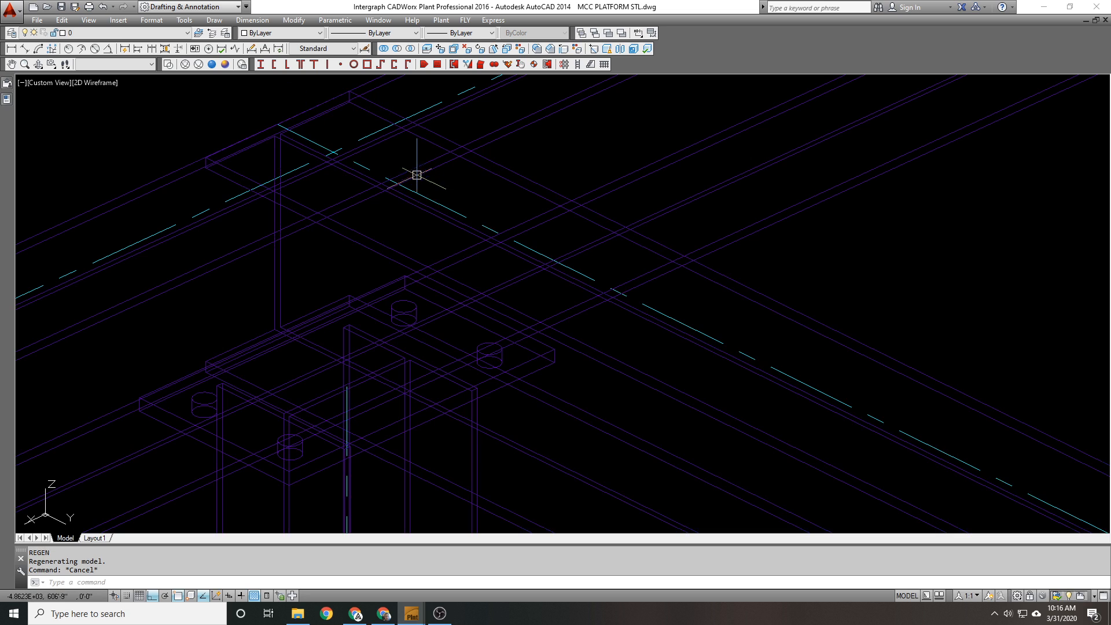
key("Escape")
left_click(277, 124)
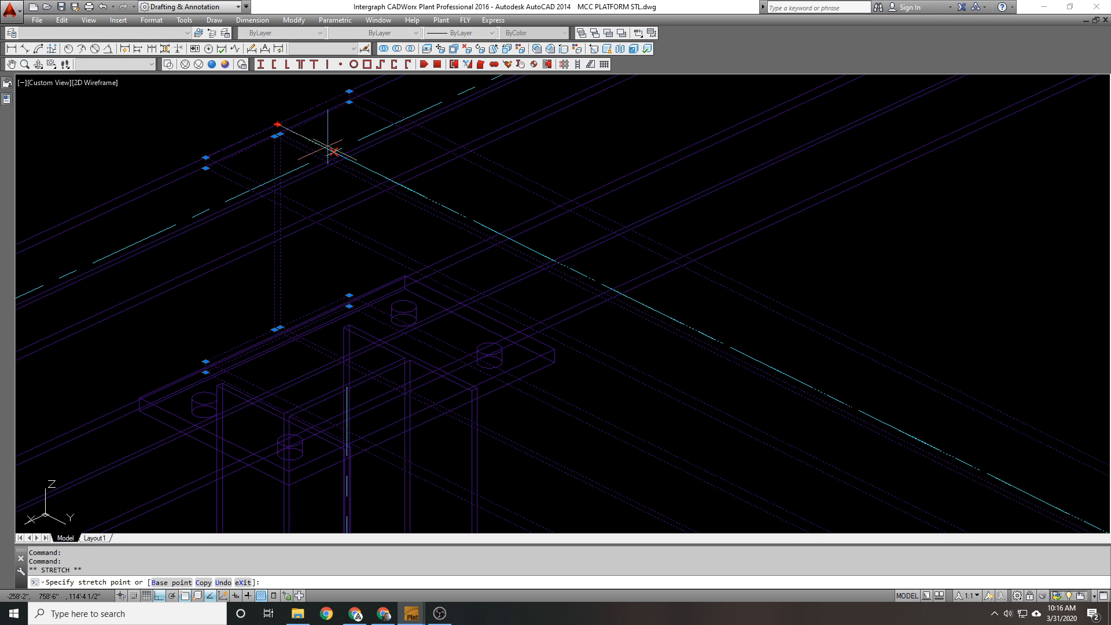
left_click(333, 151)
key("Escape")
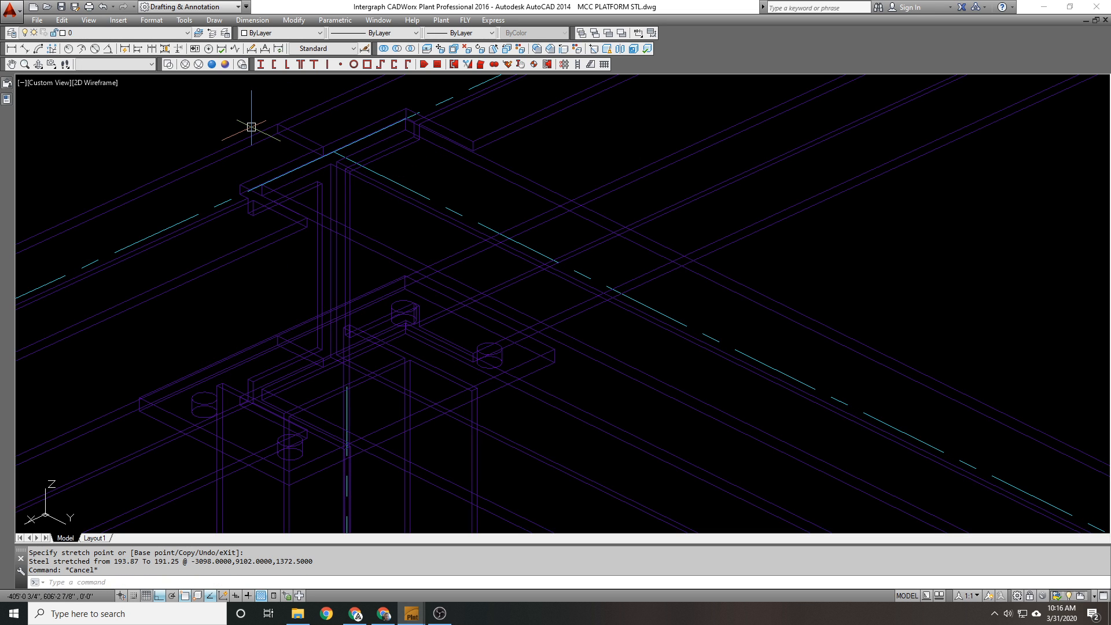
Step: Undo the side beam's end stretch and its inward move
type("u")
key("Return")
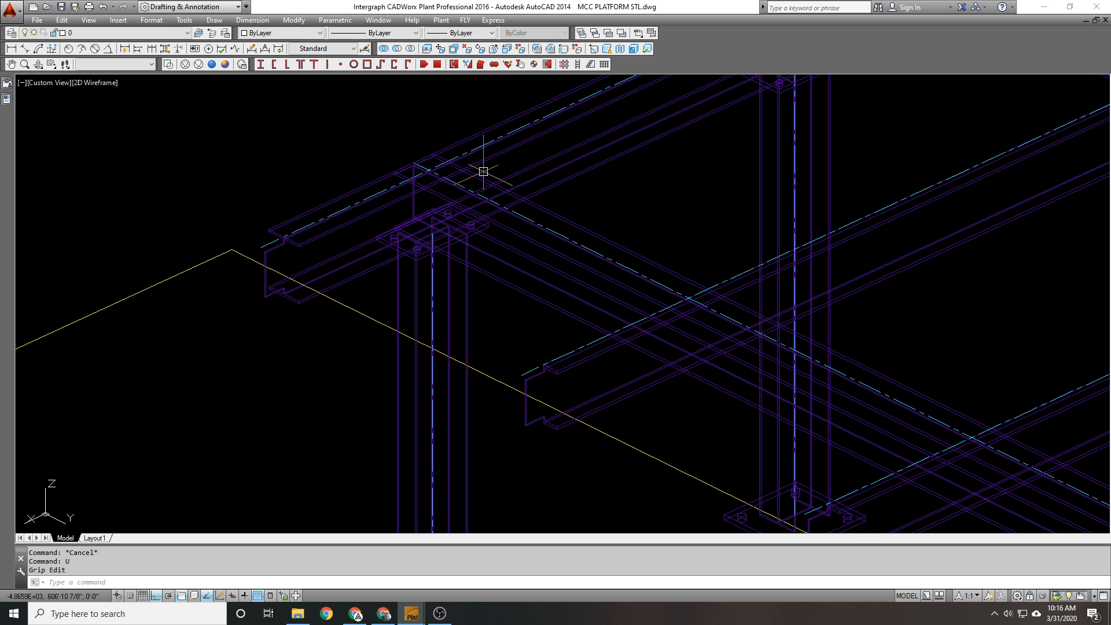
key("Return")
key("Return")
key("Return")
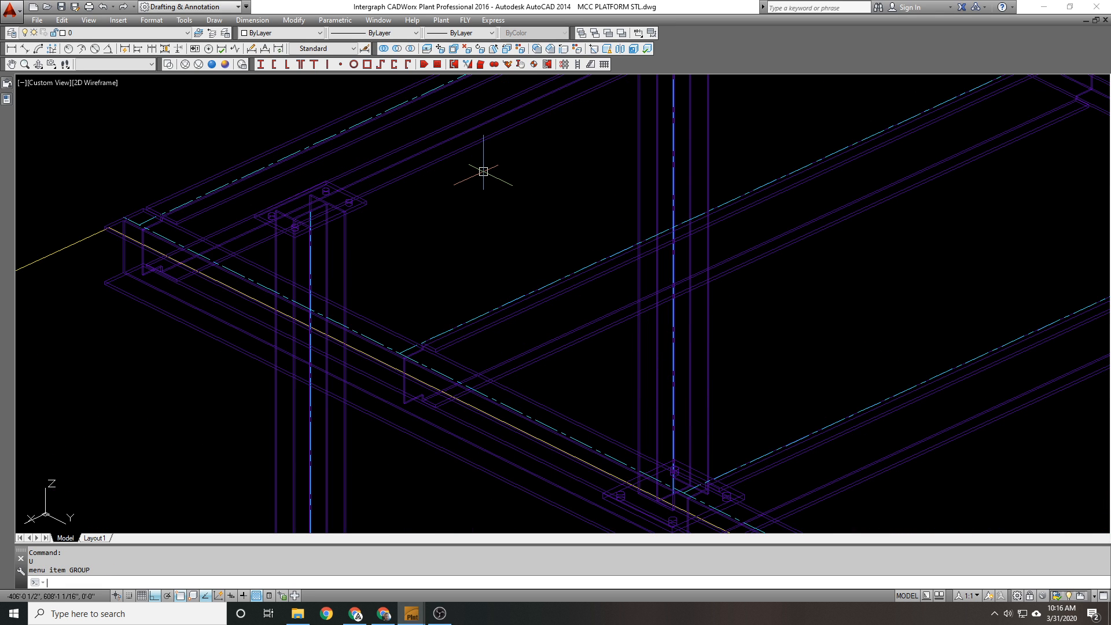
Step: Turn off automatic coping and move the right side beam 2'4" inward over the columns
left_click(547, 65)
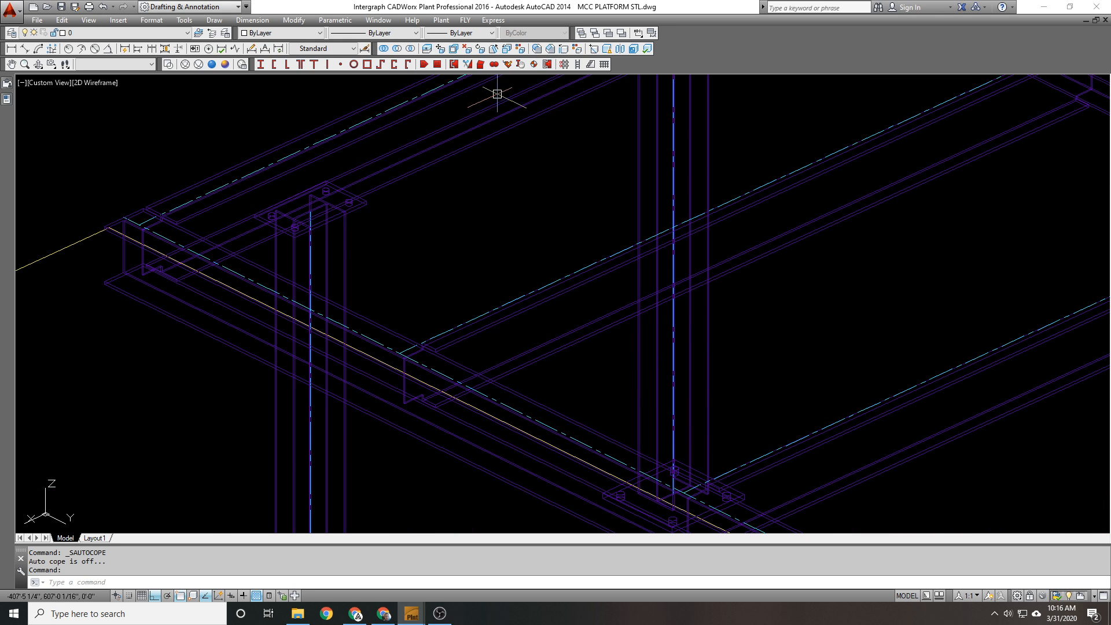
type("m")
key("Return")
left_click(232, 253)
key("Return")
left_click(426, 258)
type("2'4")
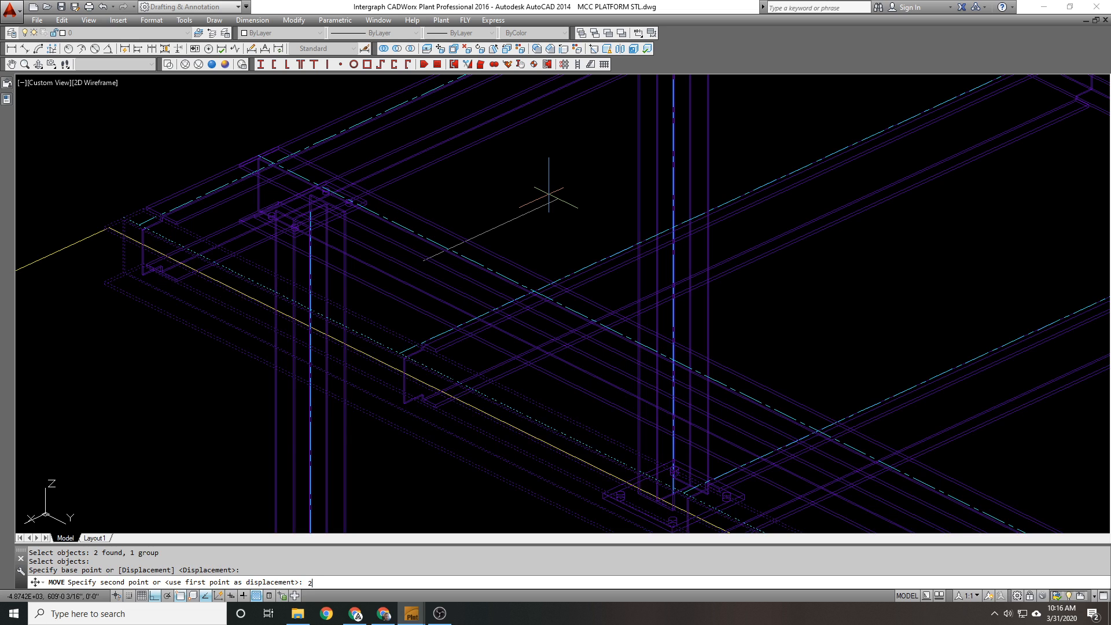
key("Return")
Step: Stretch one end of the moved right side beam back to the adjoining end beam's centerline
left_click(546, 194)
left_click(458, 237)
scroll(274, 133, "up", 6)
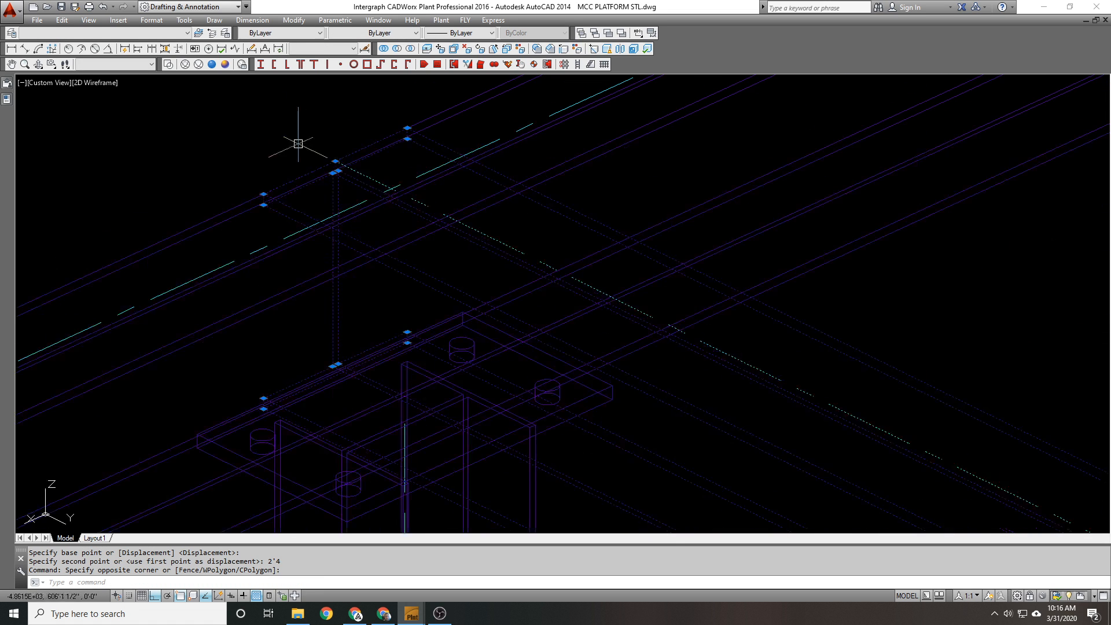
left_click(335, 161)
left_click(335, 161)
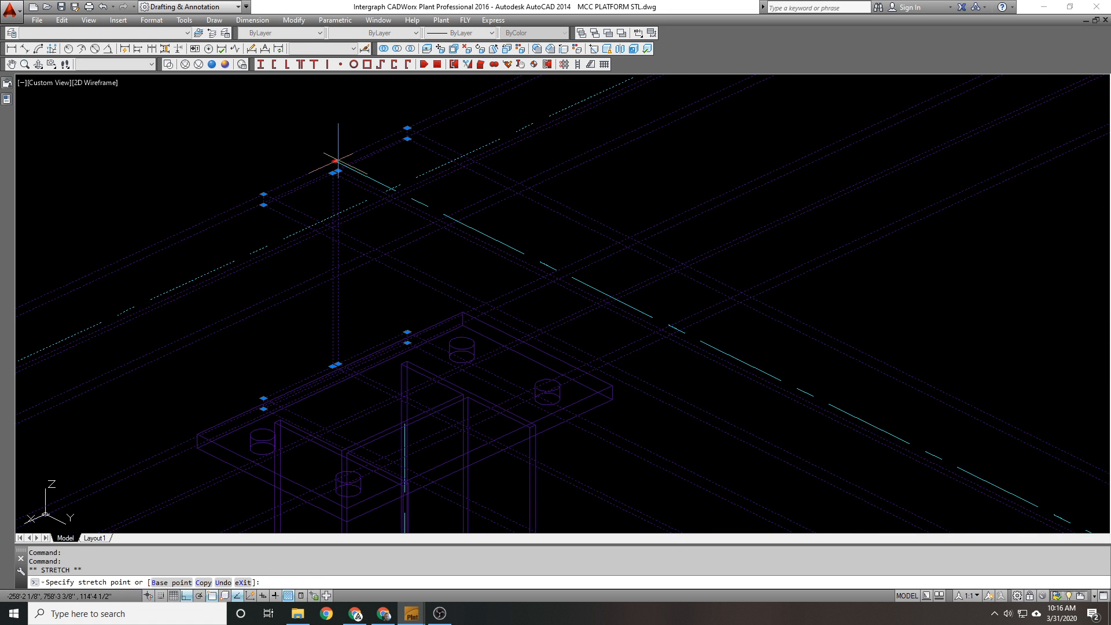
scroll(384, 181, "up", 4)
left_click(418, 194)
scroll(273, 143, "down", 8)
scroll(268, 139, "down", 6)
key("Escape")
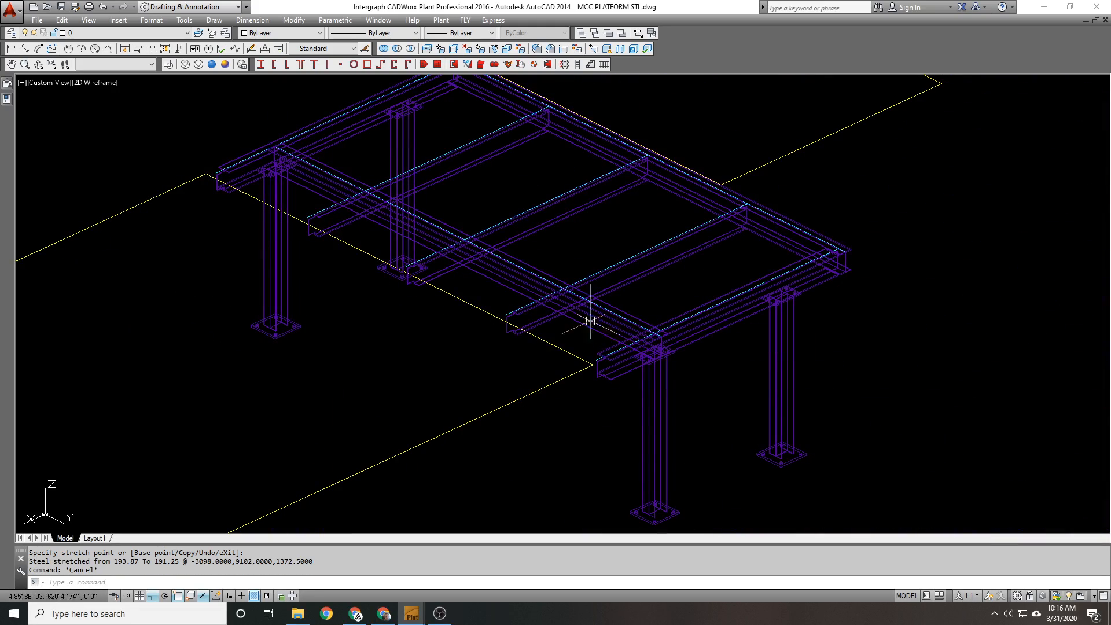
Step: Stretch the other end of the moved right side beam to the opposite end beam's centerline
scroll(649, 363, "up", 6)
left_click(647, 364)
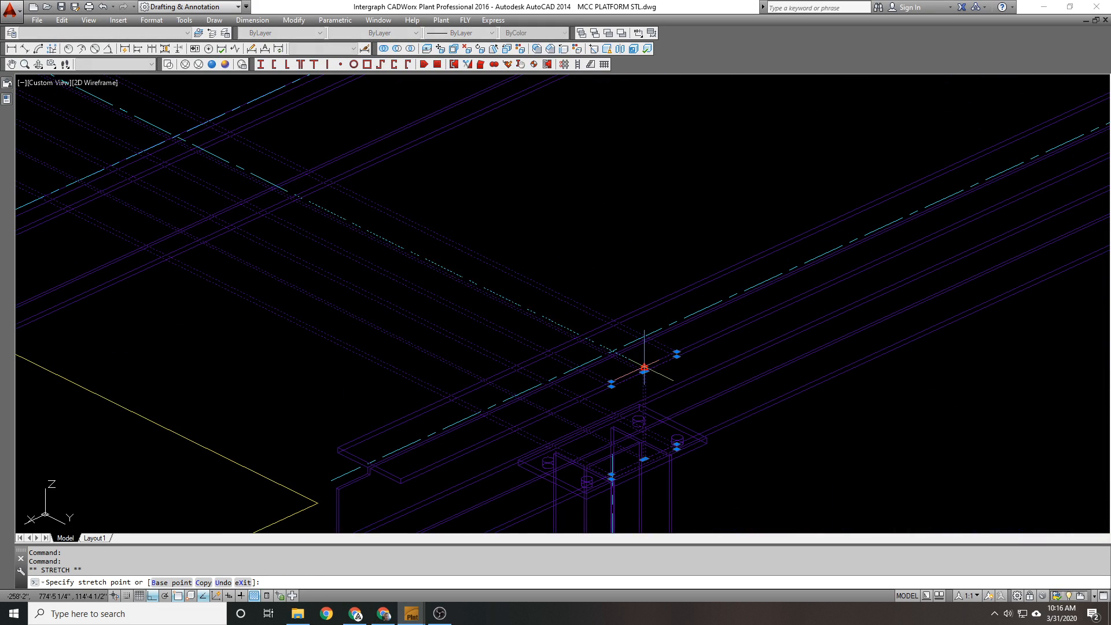
scroll(603, 335, "up", 3)
left_click(645, 369)
scroll(491, 344, "down", 7)
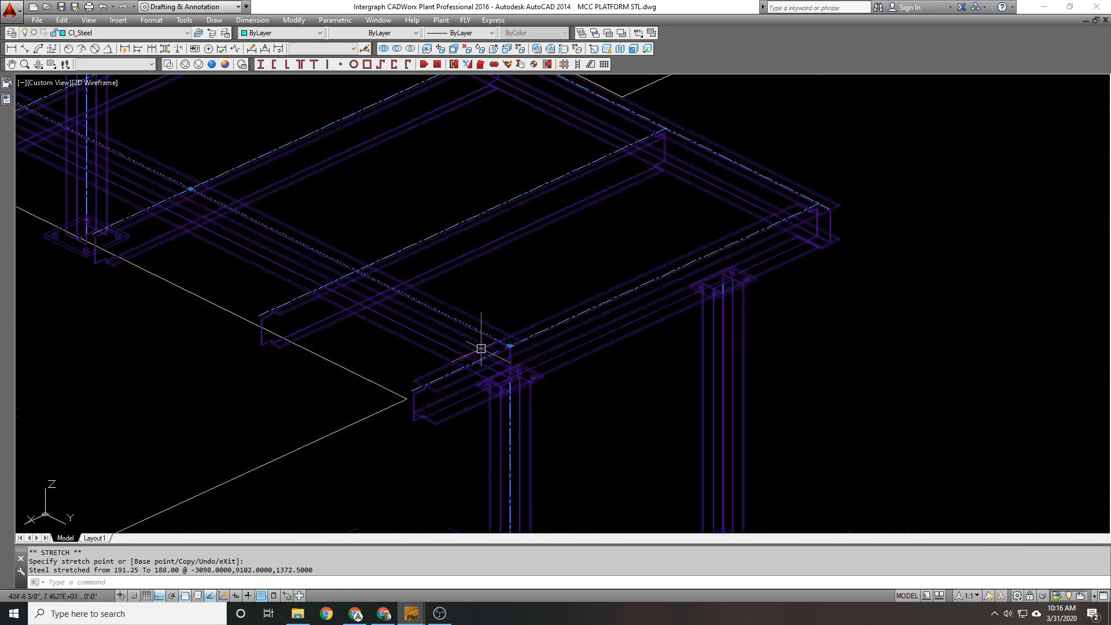
key("Escape")
Step: Move the left side beam 2'4" inward over its columns
type("m")
key("Return")
left_click(759, 173)
key("Return")
left_click(995, 190)
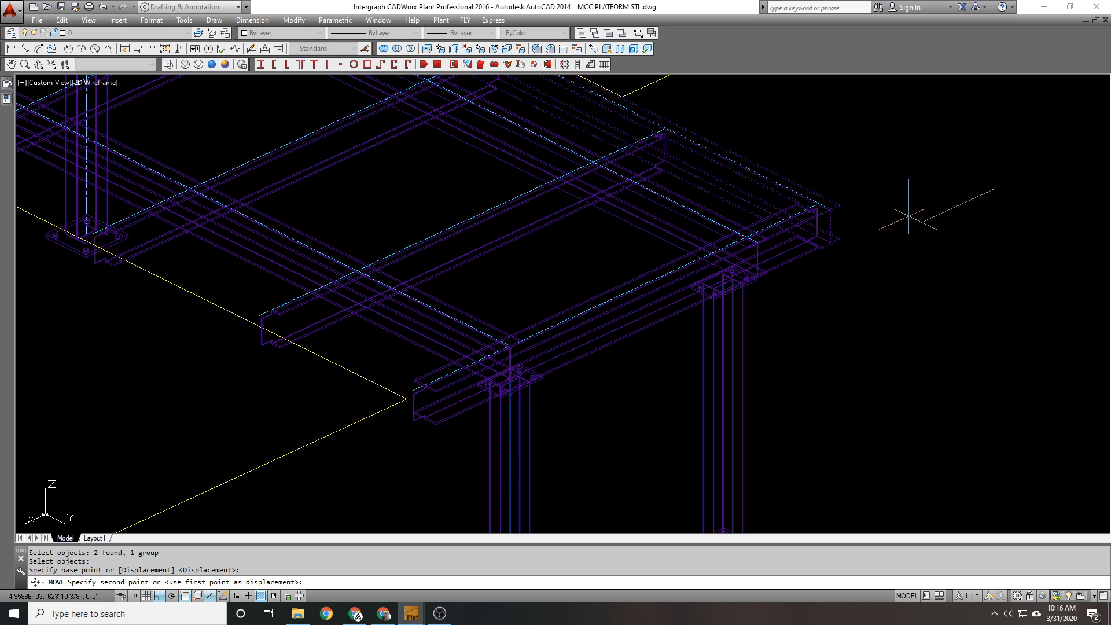
type("2'4")
key("Return")
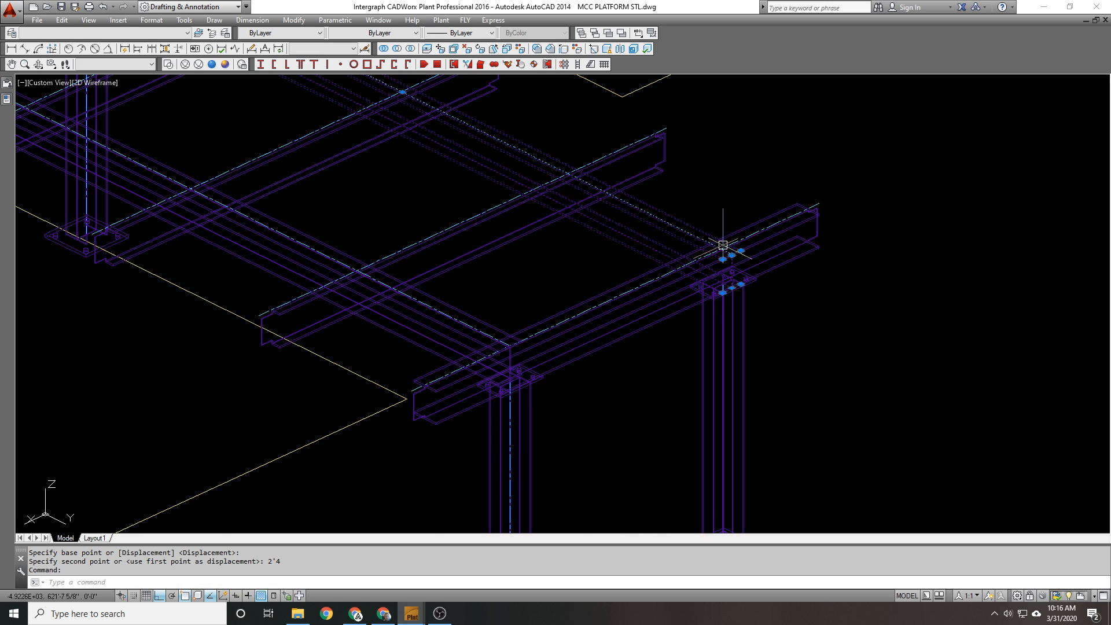
Step: Stretch both ends of the moved left side beam to the centerlines of the two end beams
scroll(665, 260, "up", 4)
left_click(620, 240)
scroll(773, 322, "down", 9)
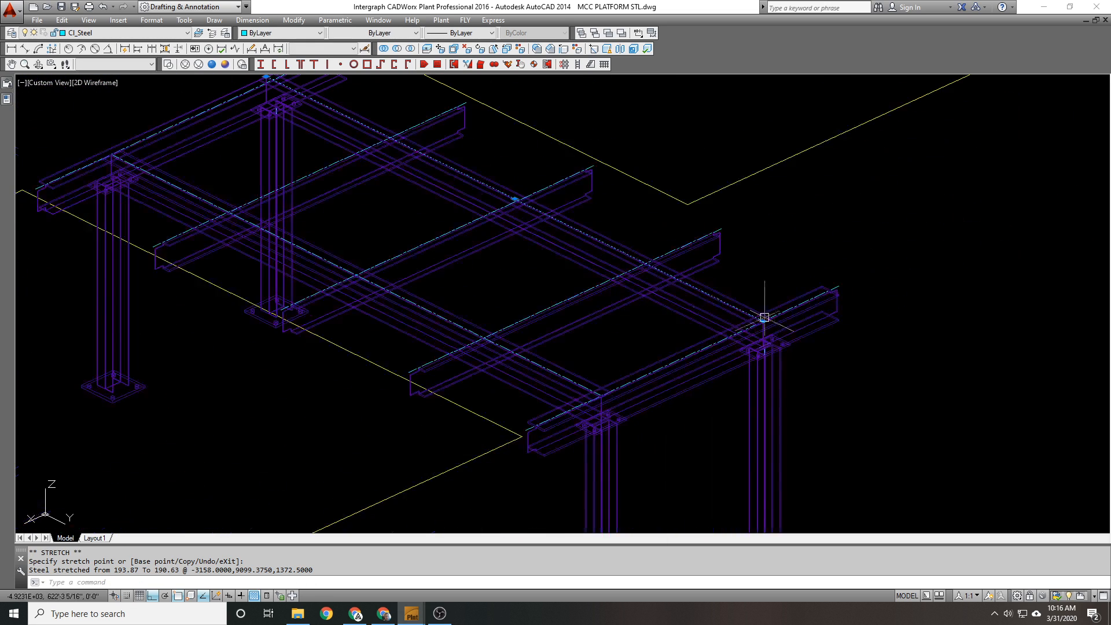
scroll(588, 256, "up", 8)
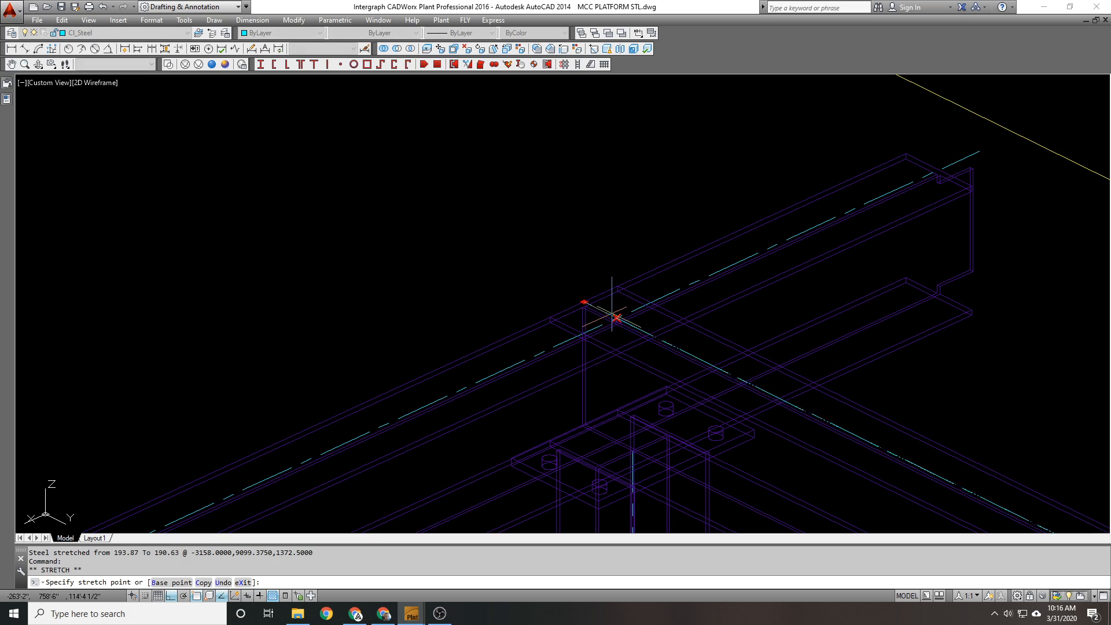
scroll(621, 310, "up", 5)
left_click(540, 294)
key("Escape")
scroll(459, 186, "down", 6)
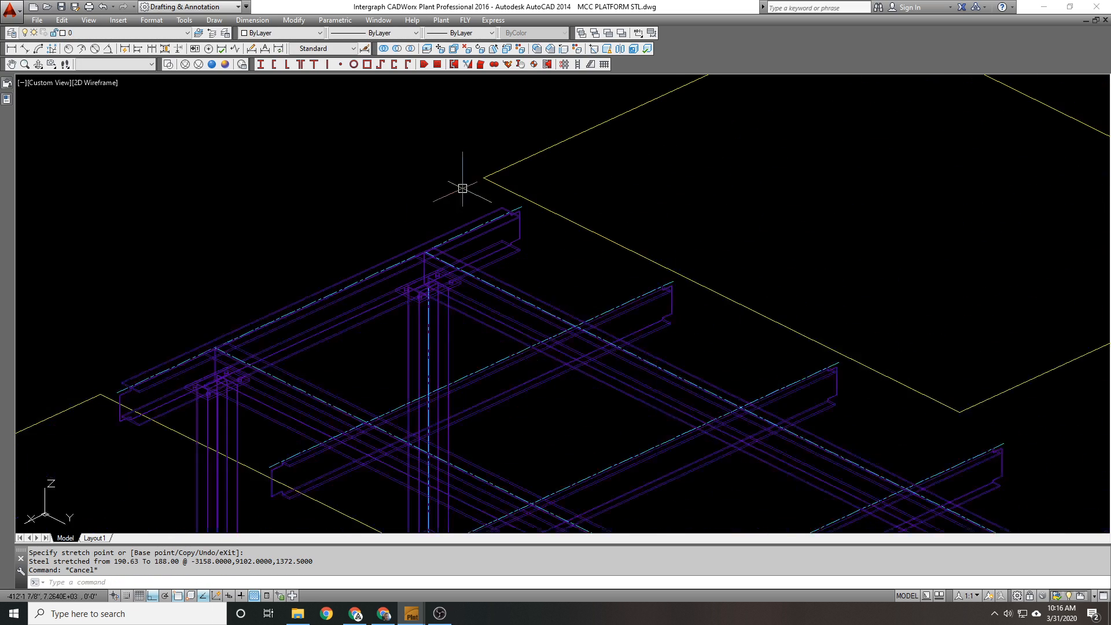
Step: Convert the five cross beams, including both end beams, to solids with SCONVERTSOLID
scroll(496, 193, "up", 4)
scroll(465, 177, "down", 6)
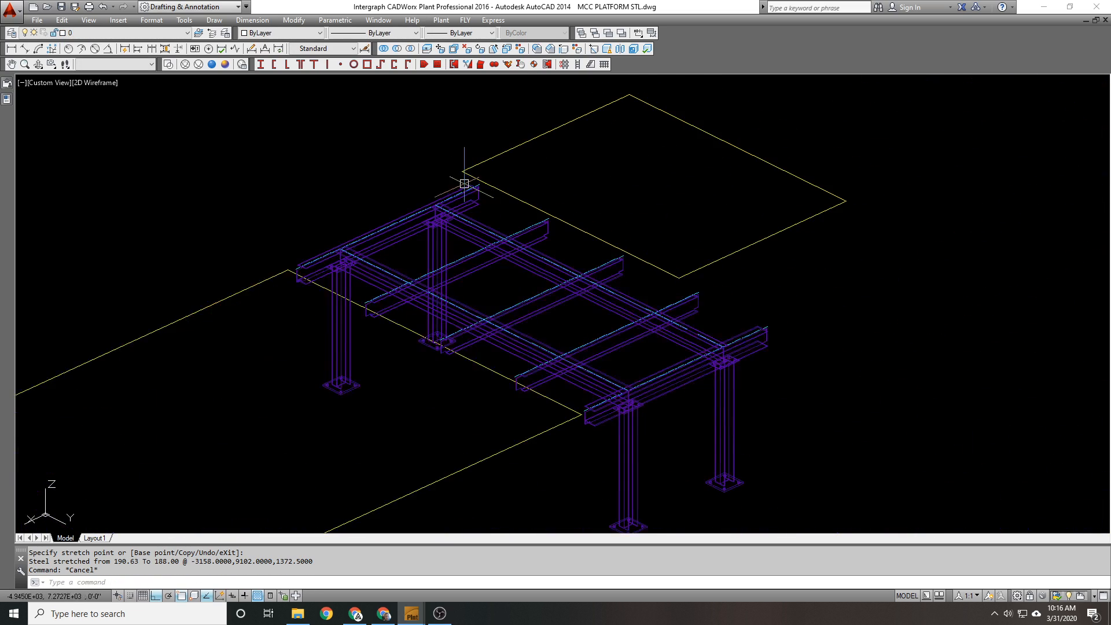
scroll(507, 188, "up", 5)
scroll(508, 188, "down", 6)
scroll(476, 176, "up", 4)
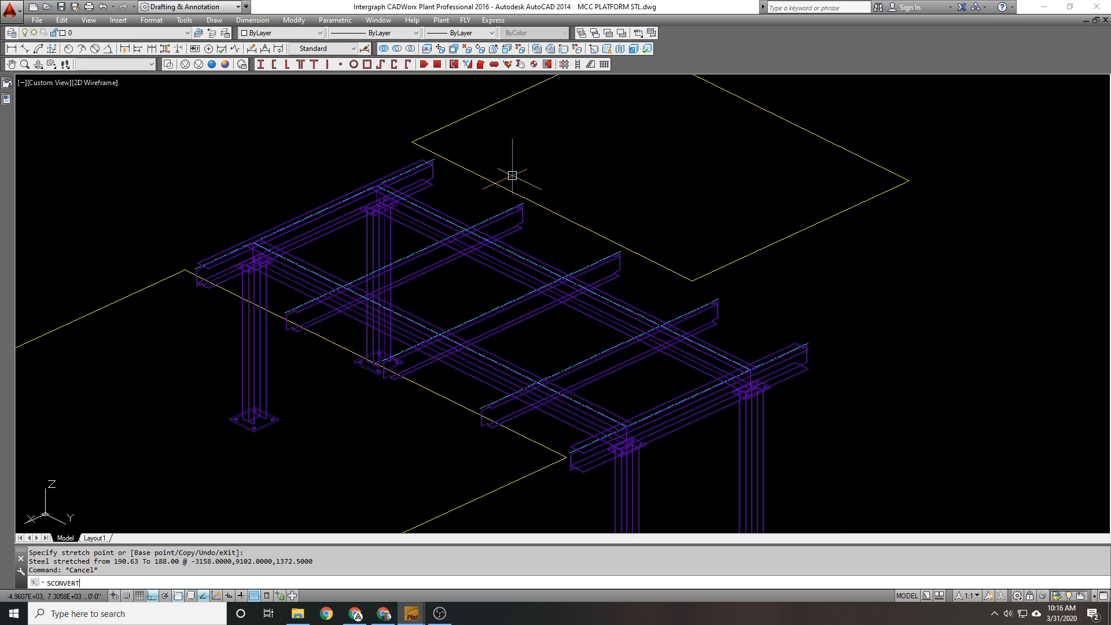
type("SCONVERTSOLID")
key("Return")
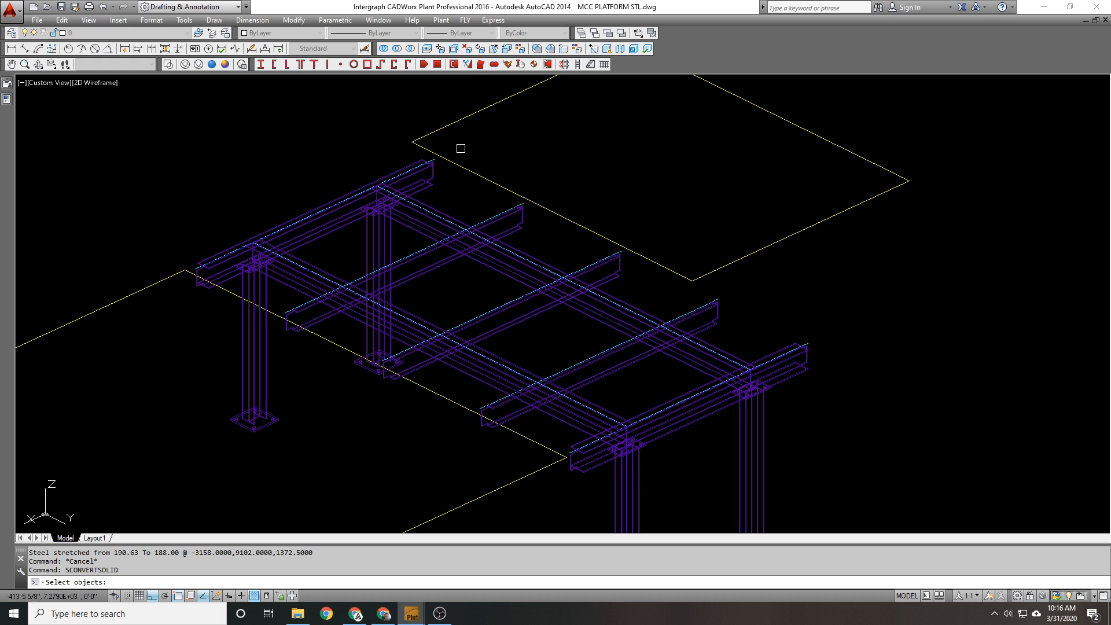
left_click(423, 172)
left_click(509, 214)
left_click(602, 261)
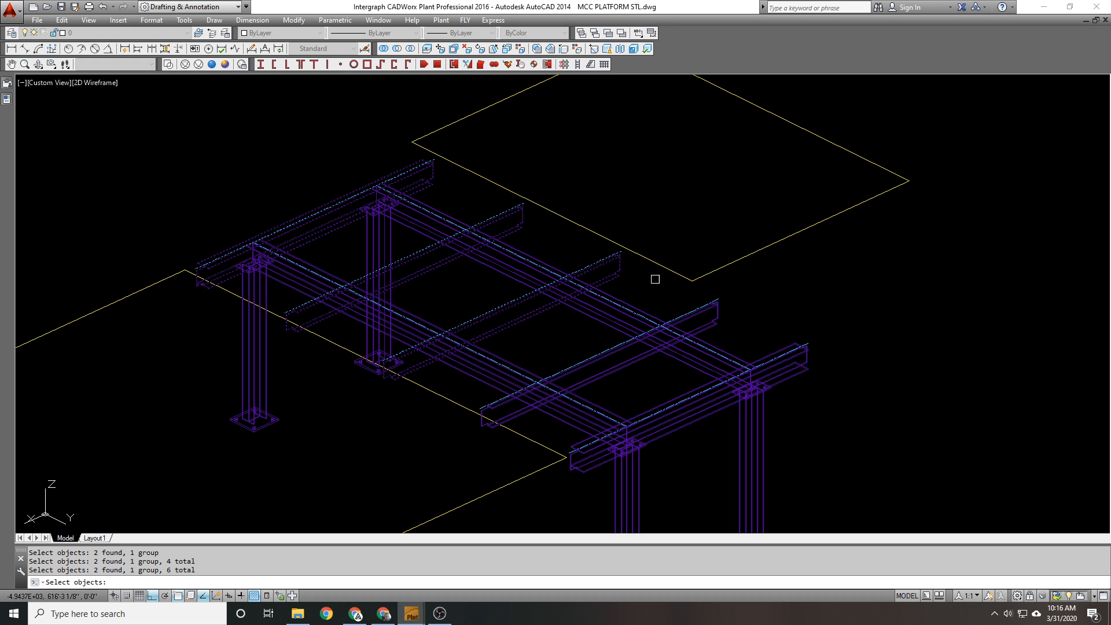
left_click(691, 308)
key("Return")
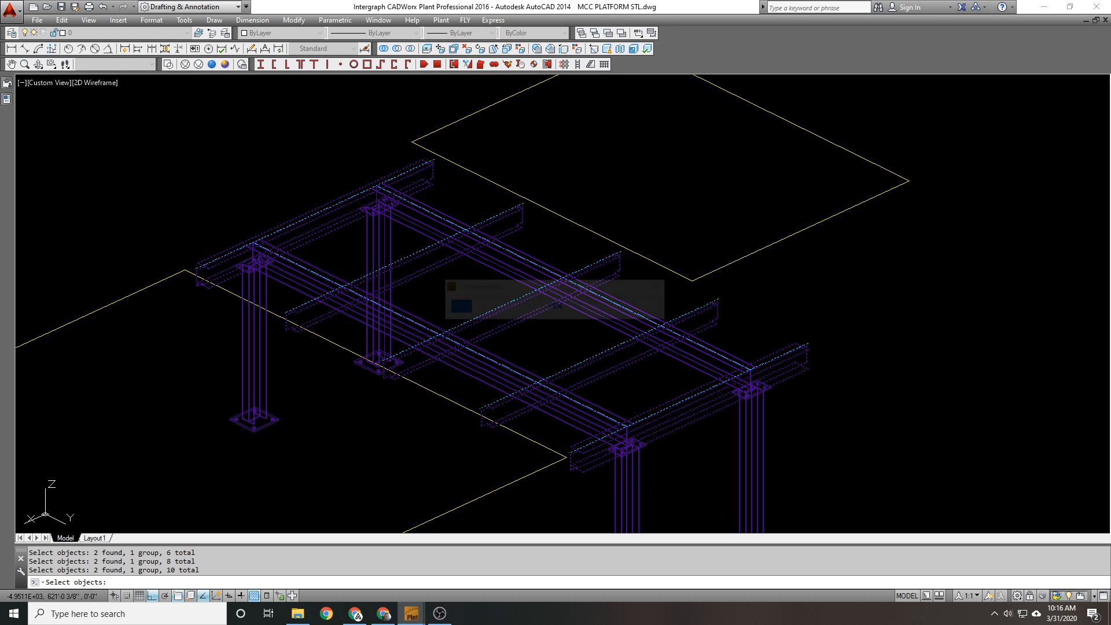
Step: Measure the gap between the end beam's upper flange corner and the adjacent yellow outline
scroll(628, 260, "up", 5)
scroll(393, 144, "down", 4)
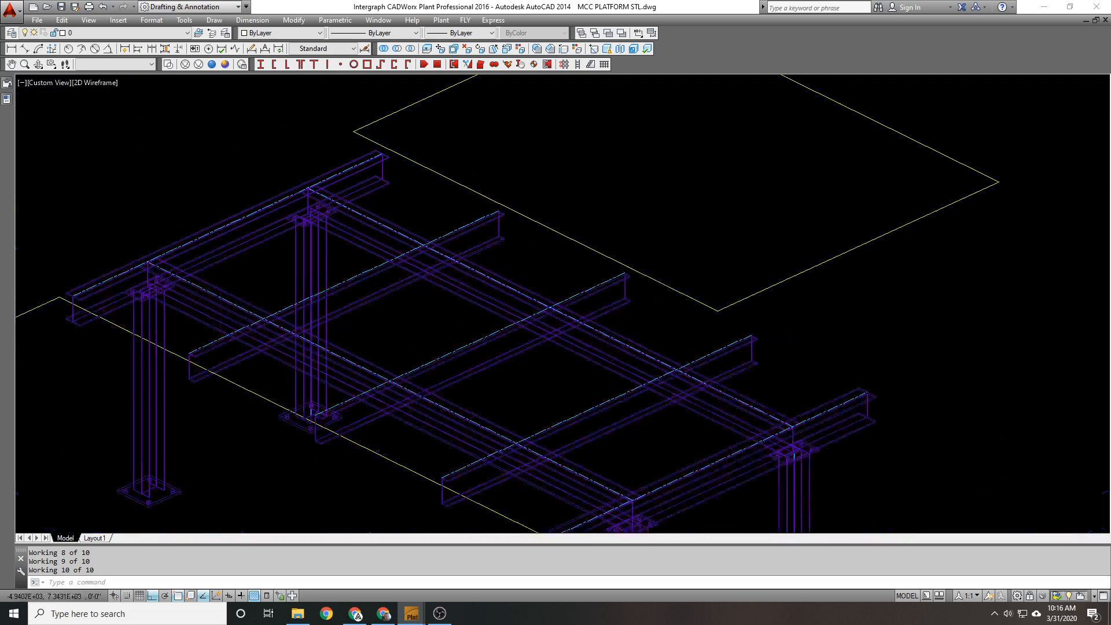
scroll(381, 137, "up", 4)
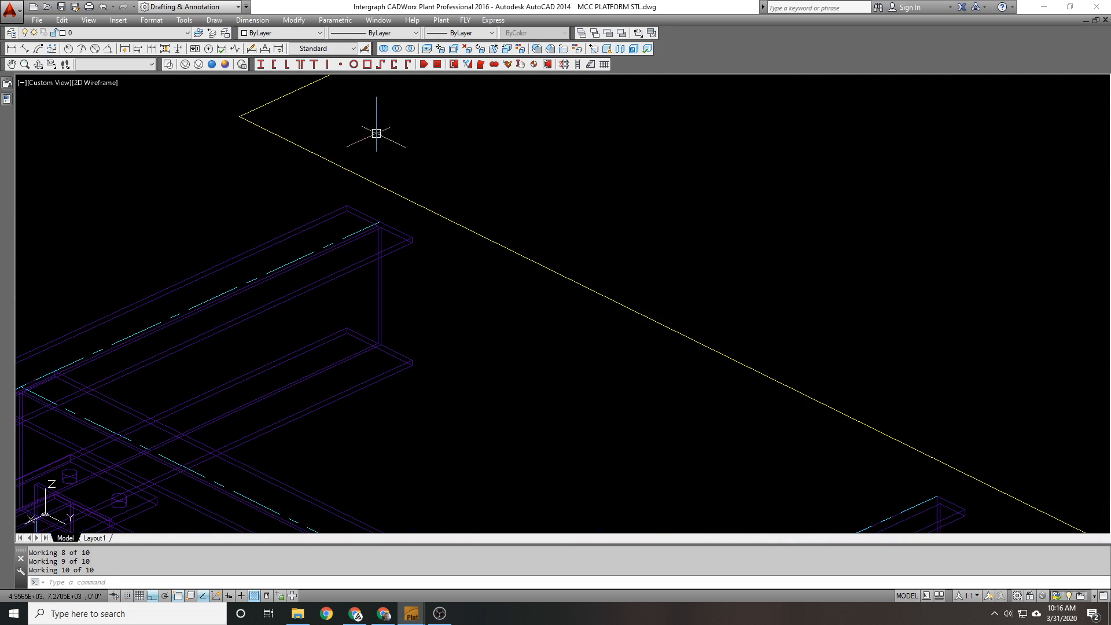
scroll(377, 133, "down", 3)
scroll(290, 131, "down", 2)
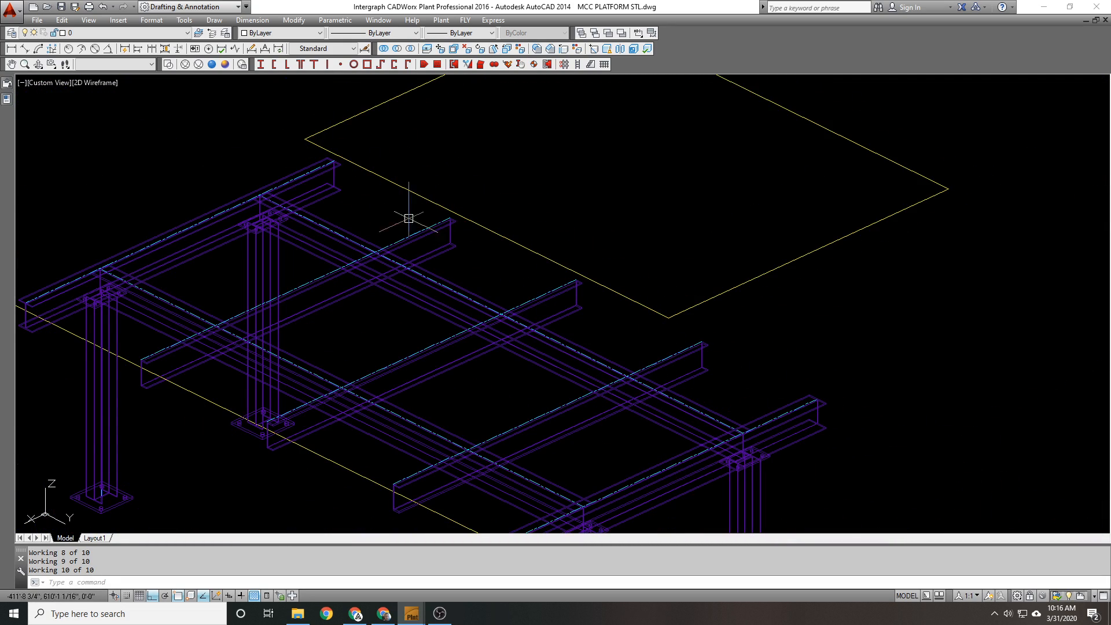
scroll(358, 181, "up", 3)
type("DI")
key("Return")
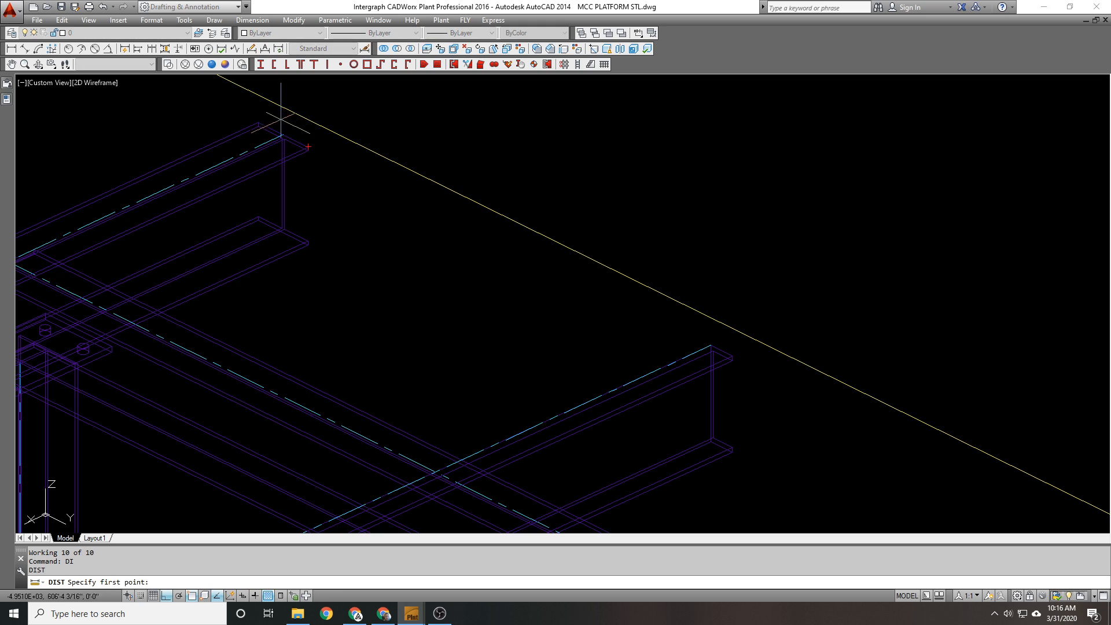
left_click(308, 147)
left_click(326, 124)
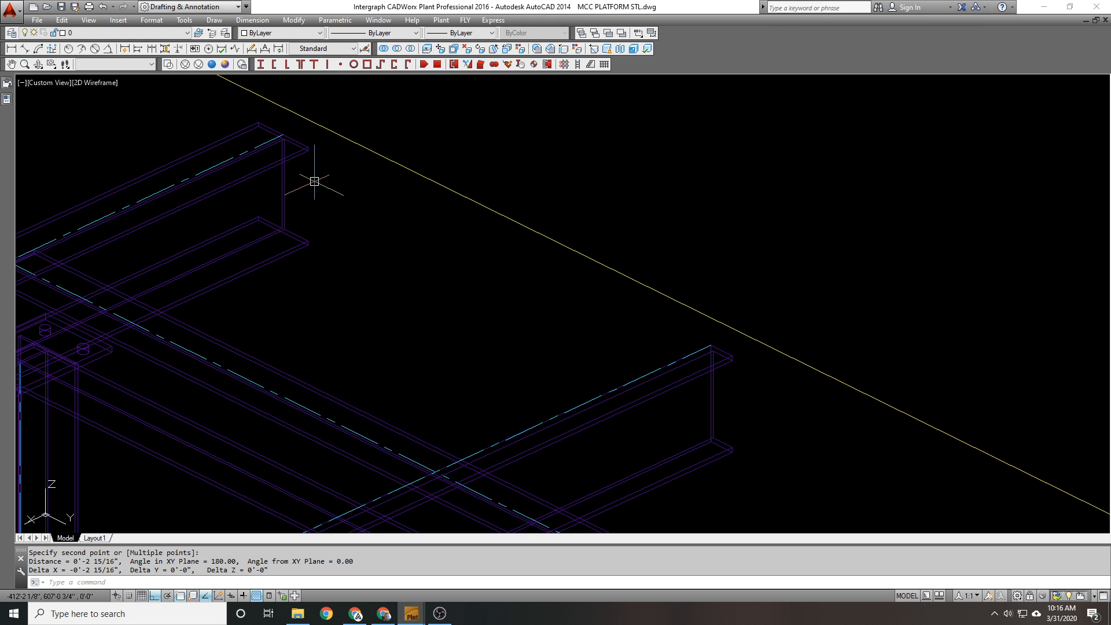
Step: In the top view, stretch the ends of all five cross beams 2.5" outward toward the smaller yellow outline
scroll(321, 168, "down", 5)
left_click(116, 64)
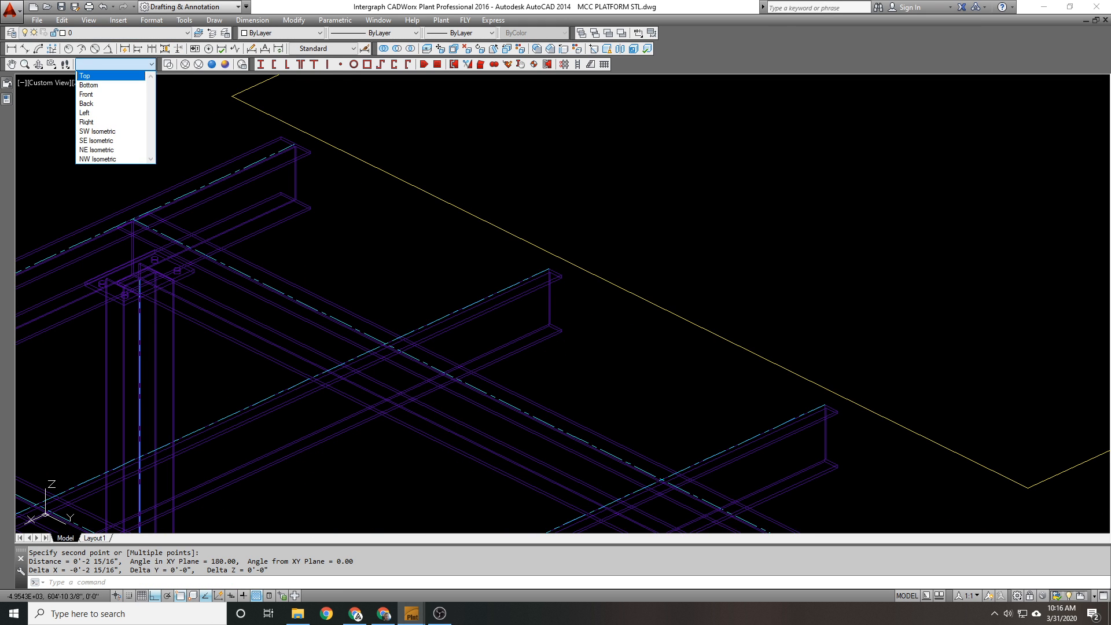
left_click(95, 73)
scroll(466, 311, "up", 9)
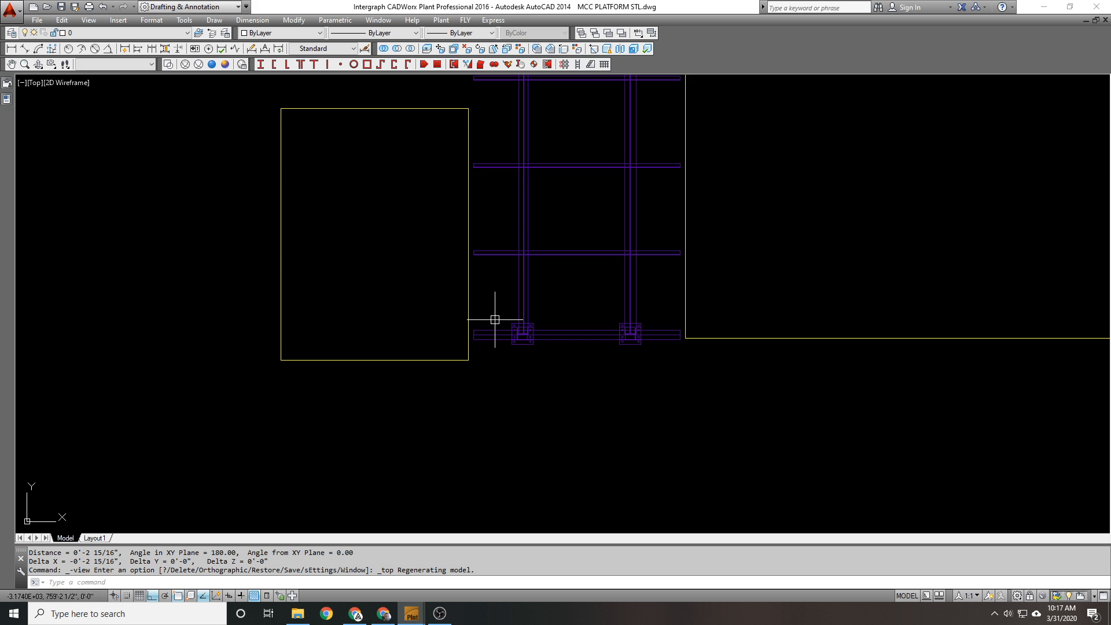
type("s")
key("Return")
left_click(472, 456)
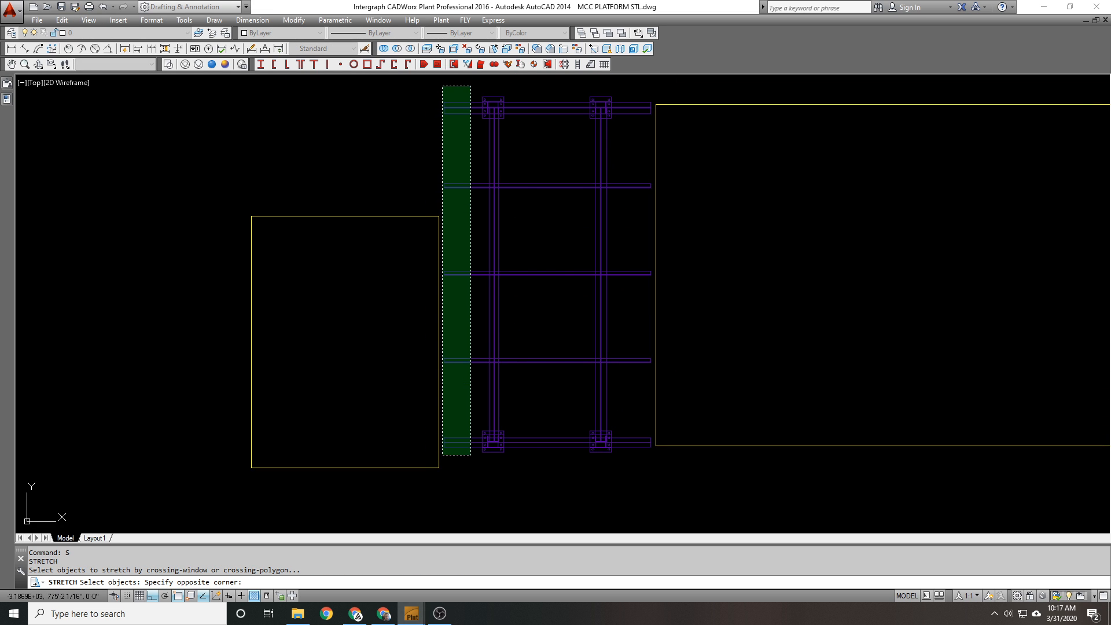
left_click(441, 79)
key("Return")
left_click(411, 106)
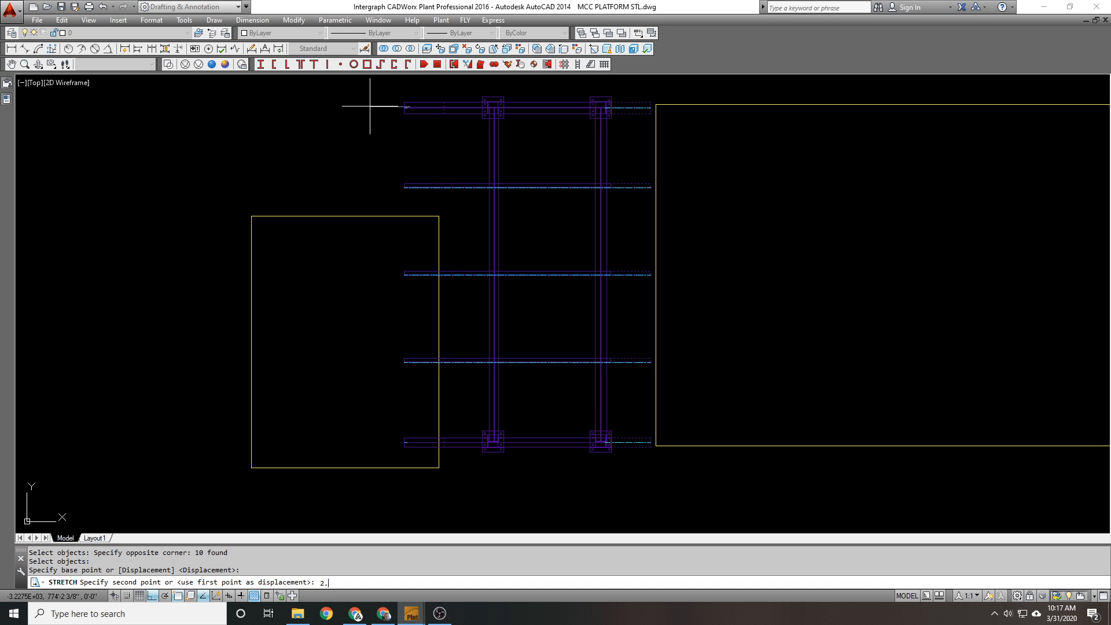
key("Return")
Step: Measure the remaining gap between the stretched end beam's corner and the smaller yellow outline
scroll(367, 104, "up", 8)
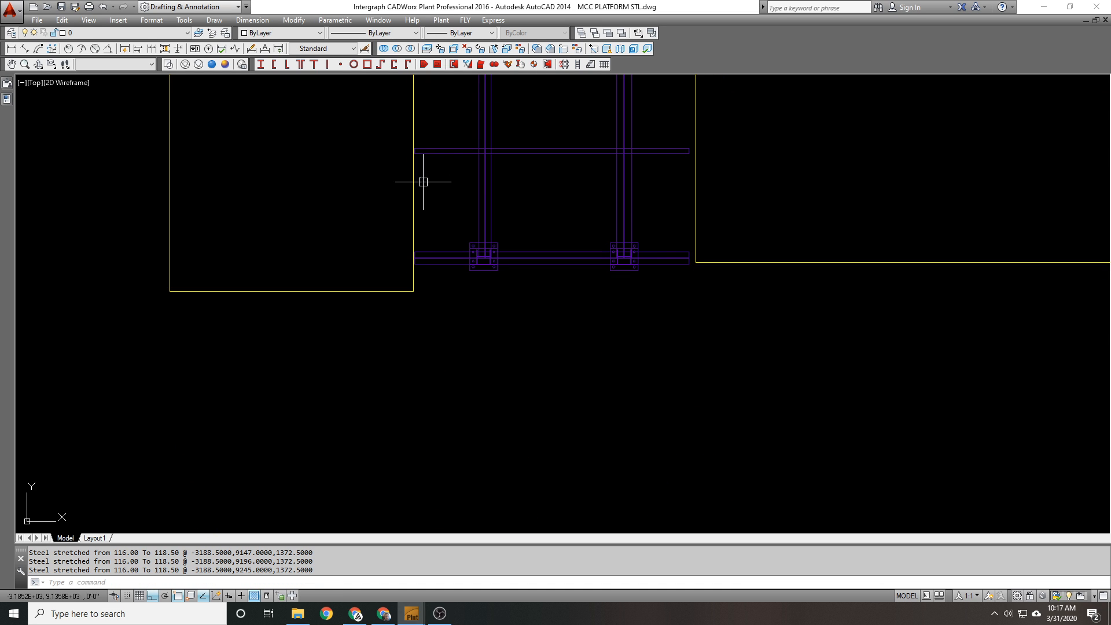
scroll(323, 214, "up", 2)
type("di")
key("Return")
left_click(390, 256)
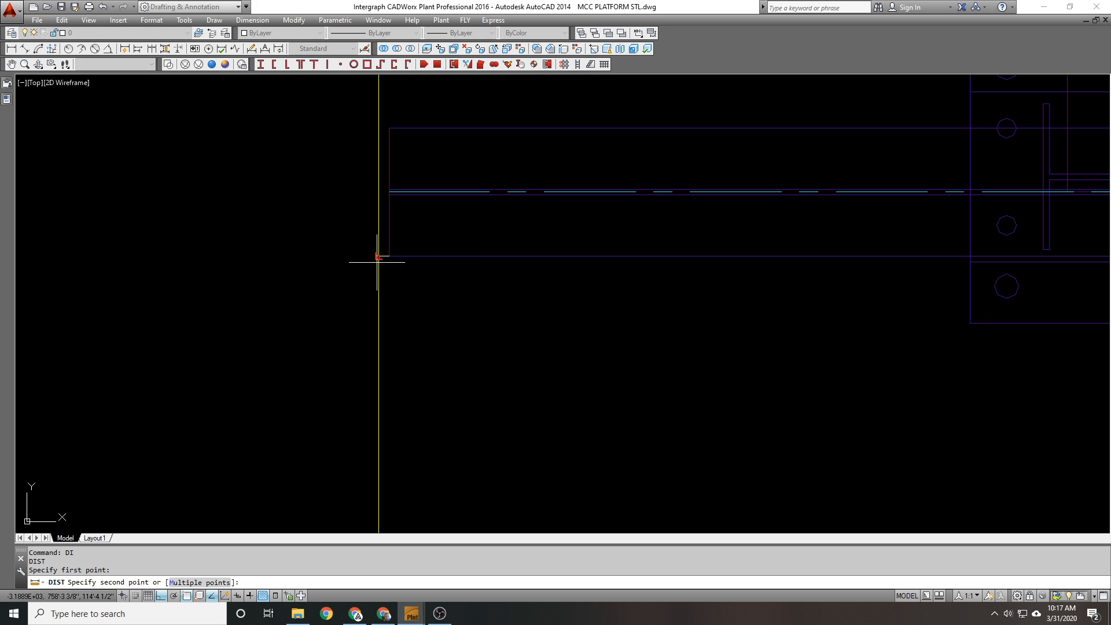
left_click(378, 260)
scroll(303, 256, "down", 5)
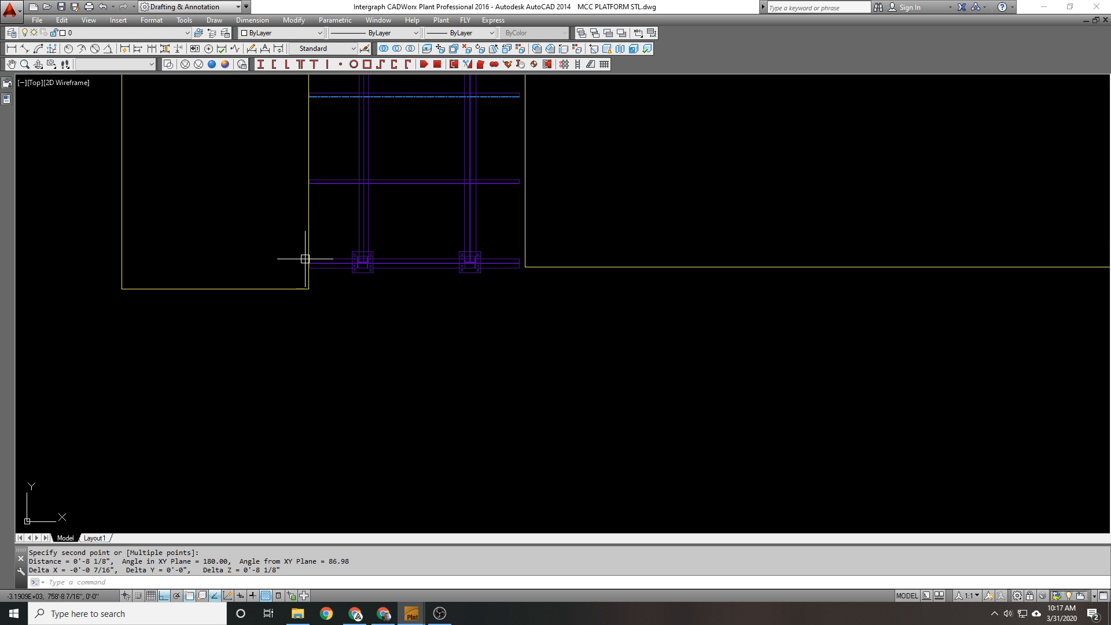
Step: Stretch the opposite ends of all five cross beams 2.5" inward, away from the larger yellow outline
scroll(365, 278, "up", 4)
type("s")
key("Return")
scroll(354, 306, "down", 3)
left_click(369, 352)
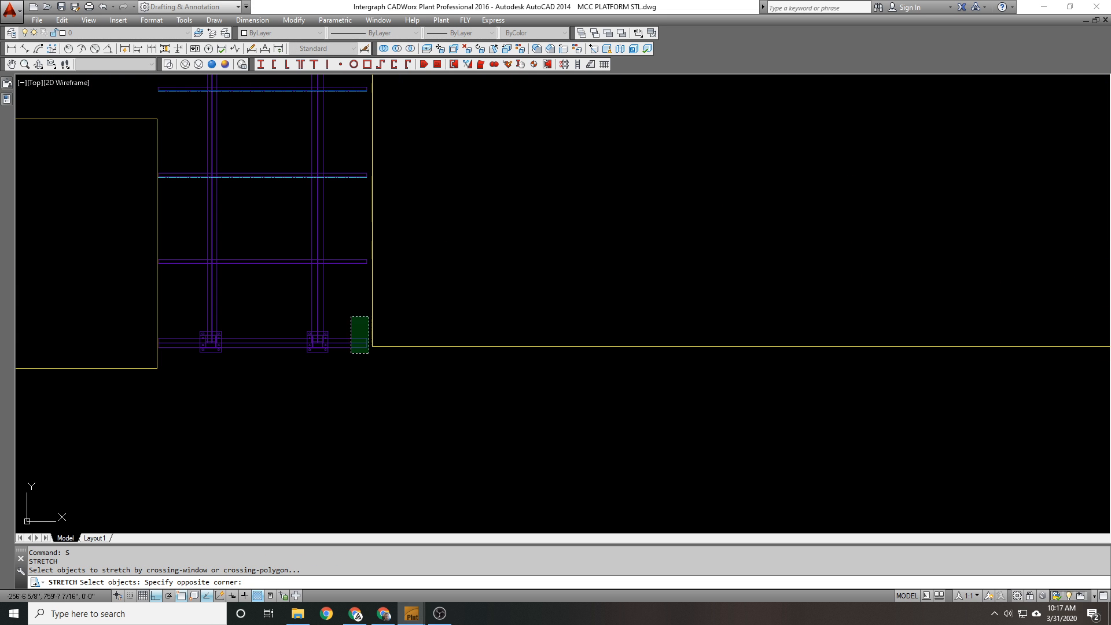
left_click(384, 167)
key("Return")
left_click(365, 151)
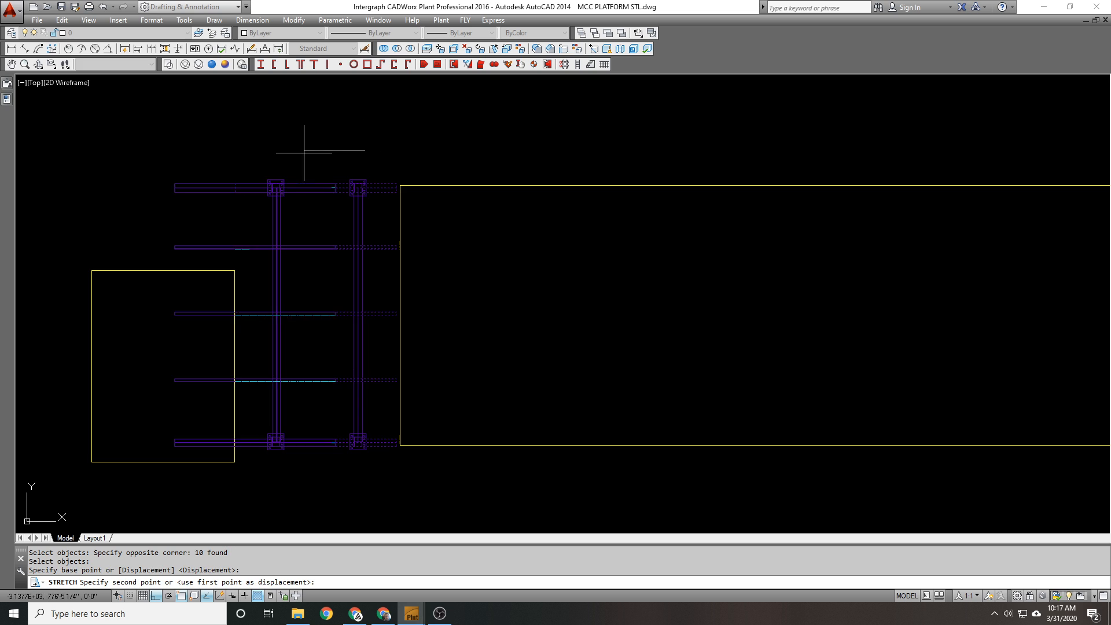
type("2.5")
key("Return")
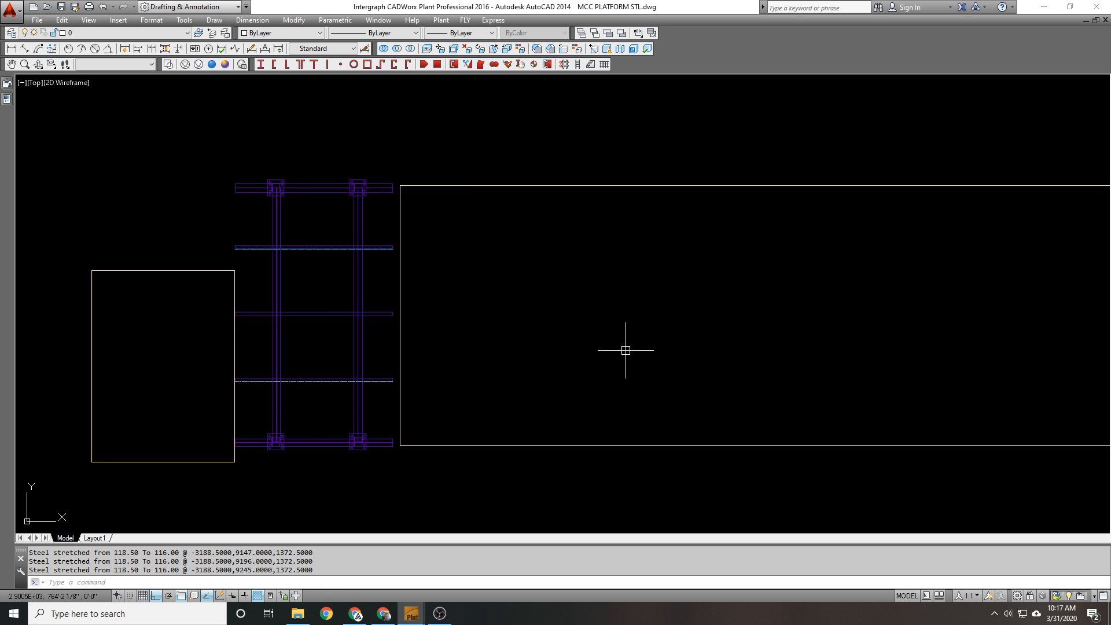
Step: In an isometric view, start a C8X11.5 channel at the top centerline endpoint of the far end beam
middle_click_drag(626, 350, 358, 255, "shift")
scroll(245, 117, "up", 4)
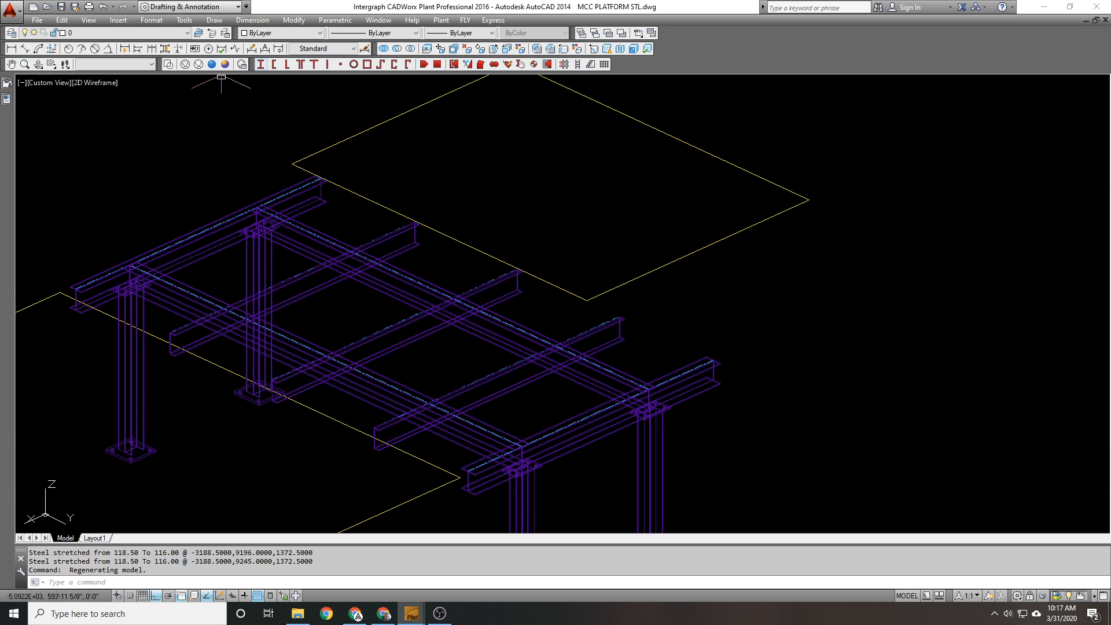
left_click(275, 65)
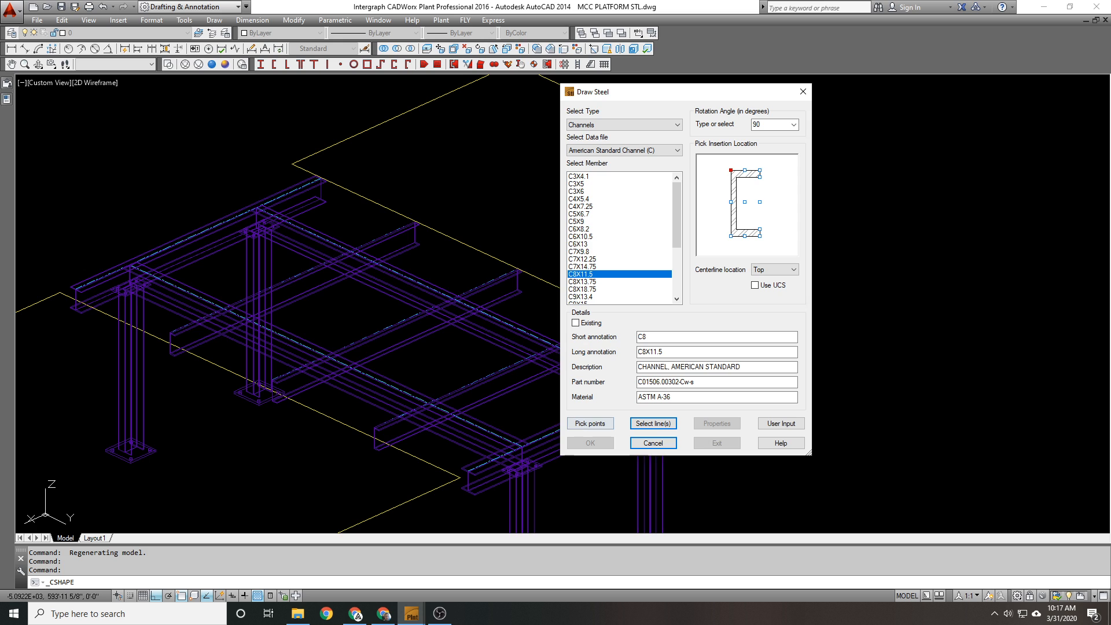
left_click(590, 423)
scroll(312, 188, "up", 5)
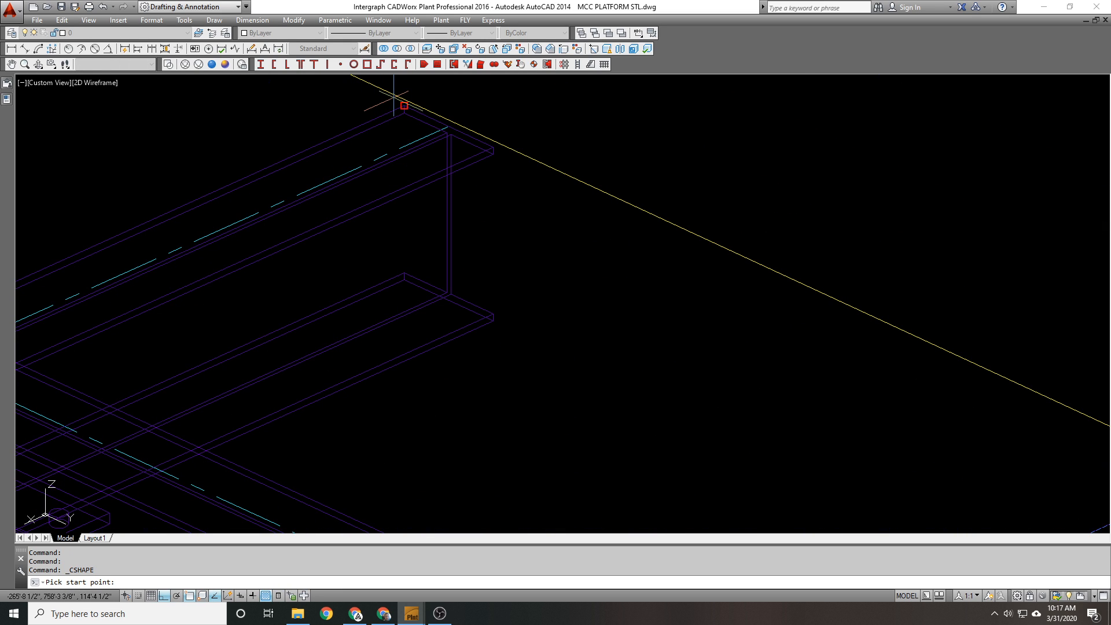
left_click(449, 126)
scroll(382, 156, "down", 4)
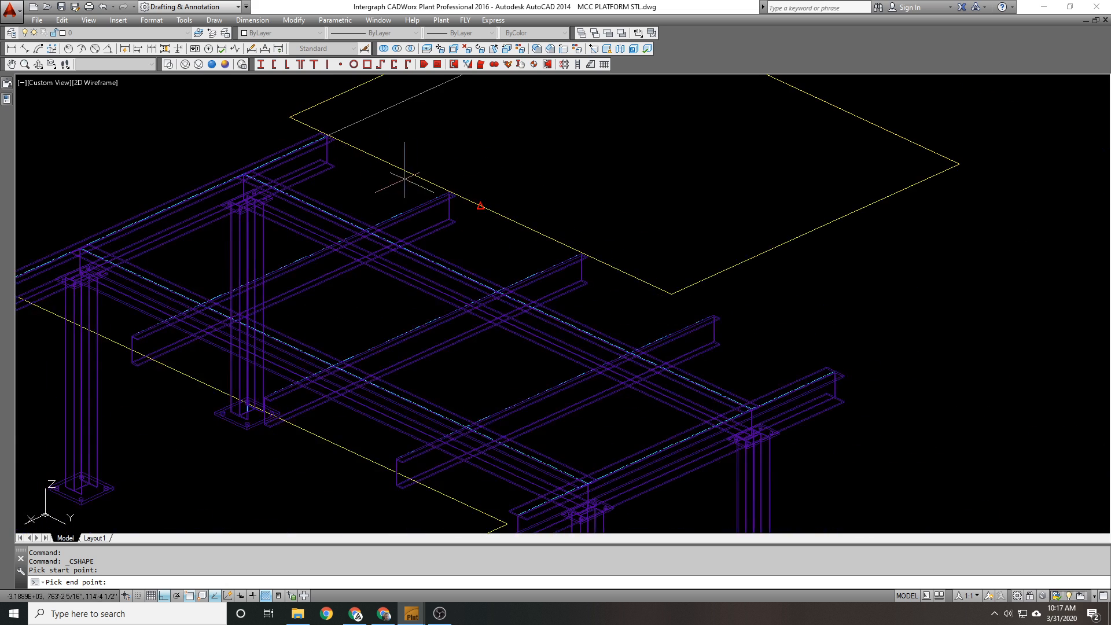
scroll(359, 156, "up", 4)
middle_click_drag(338, 149, 446, 234)
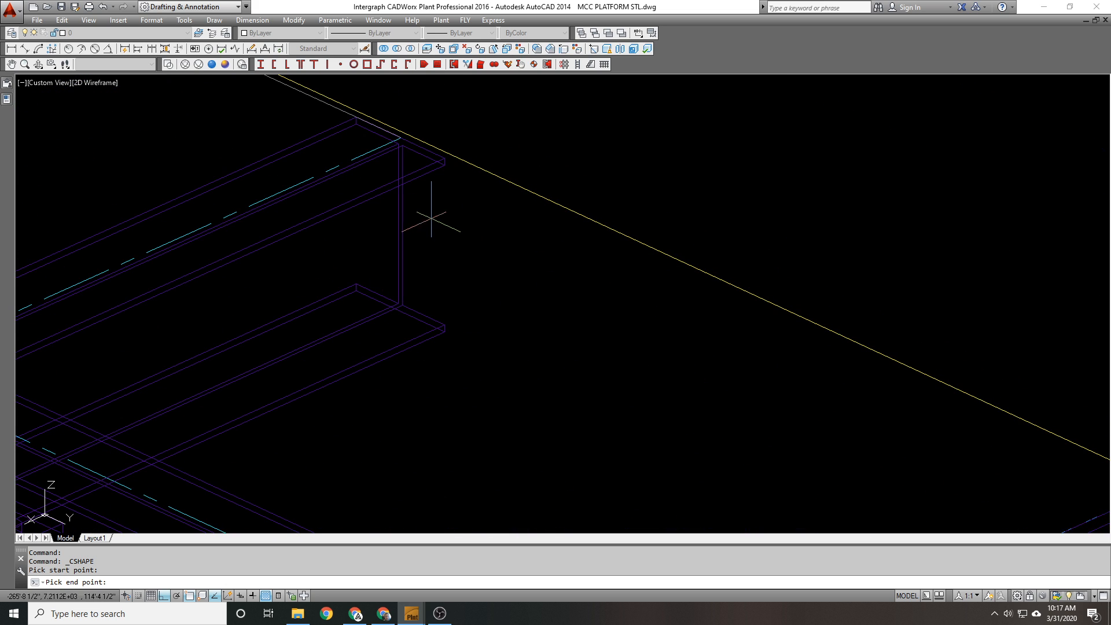
key("Escape")
key("Return")
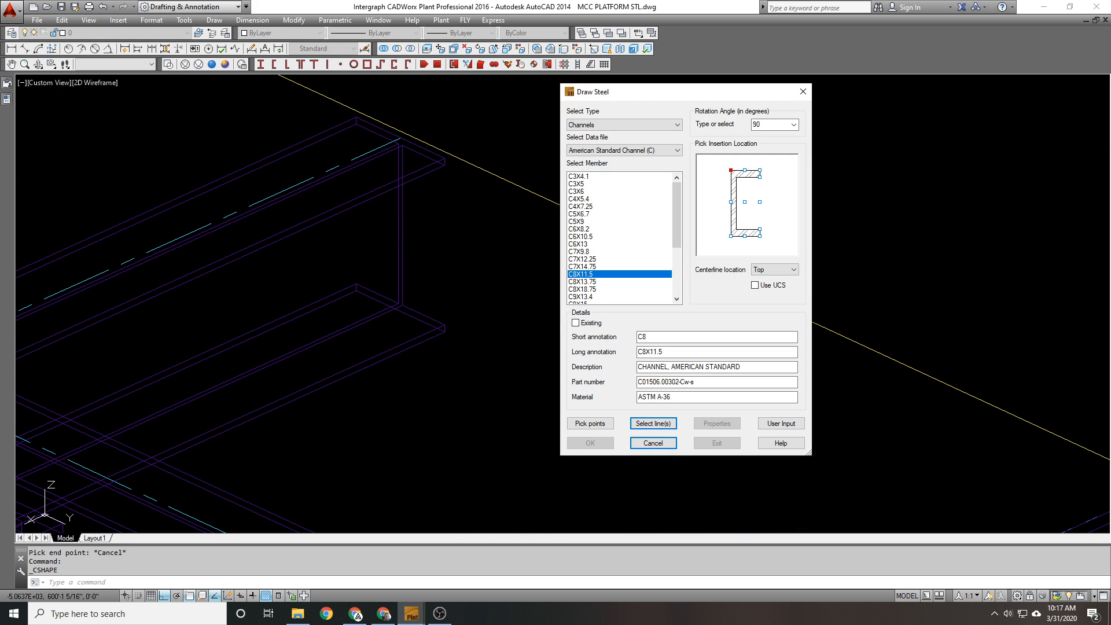
left_click(591, 423)
left_click(360, 104)
scroll(256, 107, "down", 3)
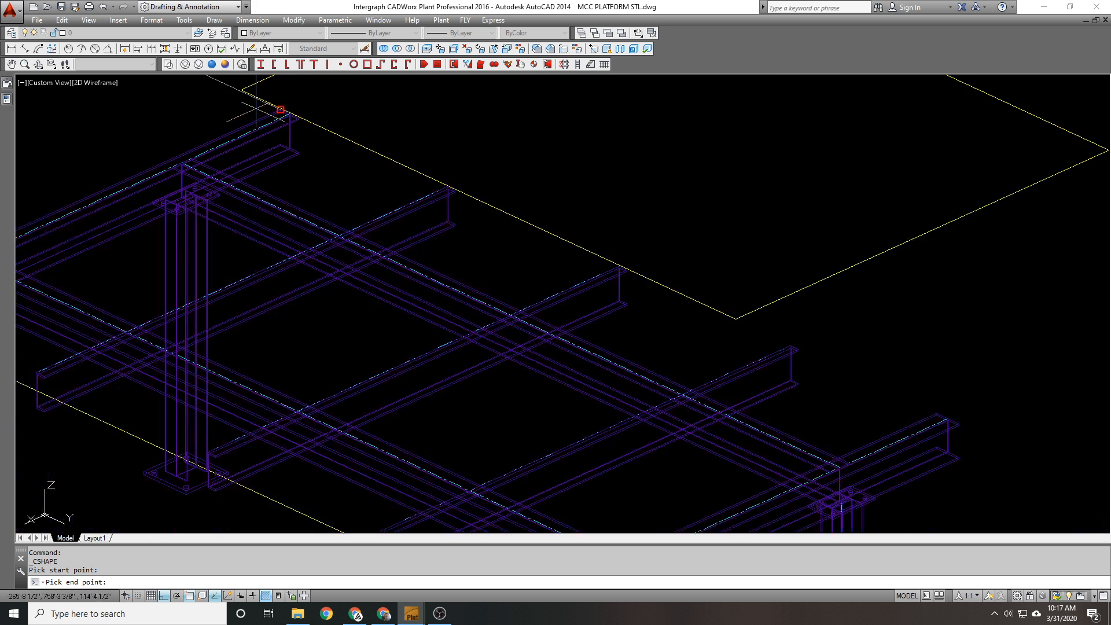
scroll(255, 107, "down", 2)
scroll(707, 323, "up", 6)
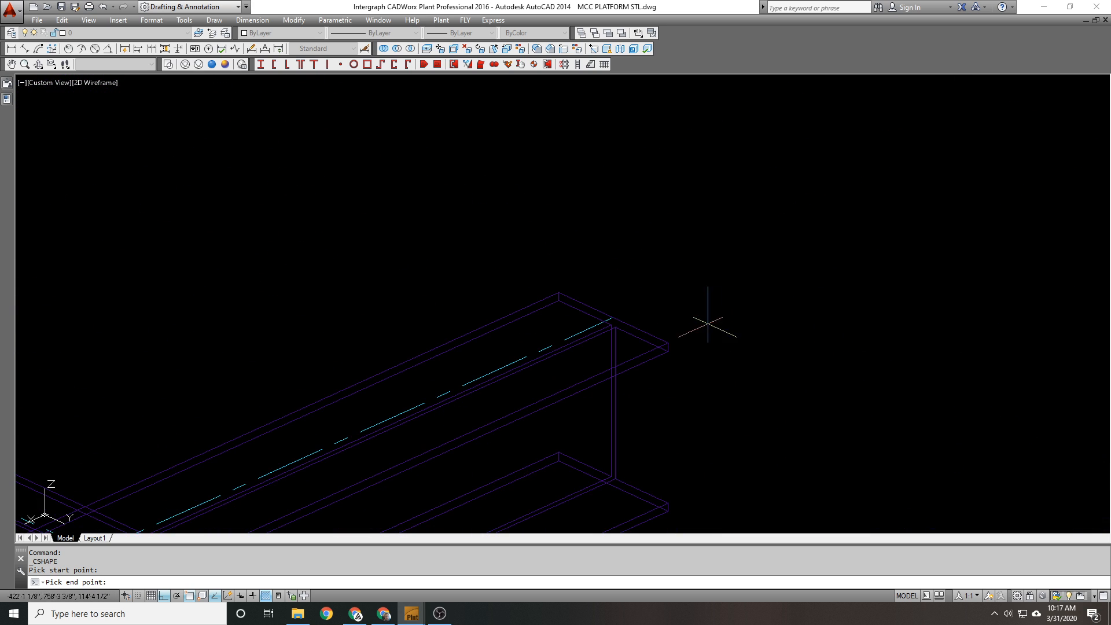
left_click(663, 335)
Step: Draw a C8X11.5 American Standard channel at 90 degrees rotation across the cross-beam ends beside the smaller yellow outline
key("Return")
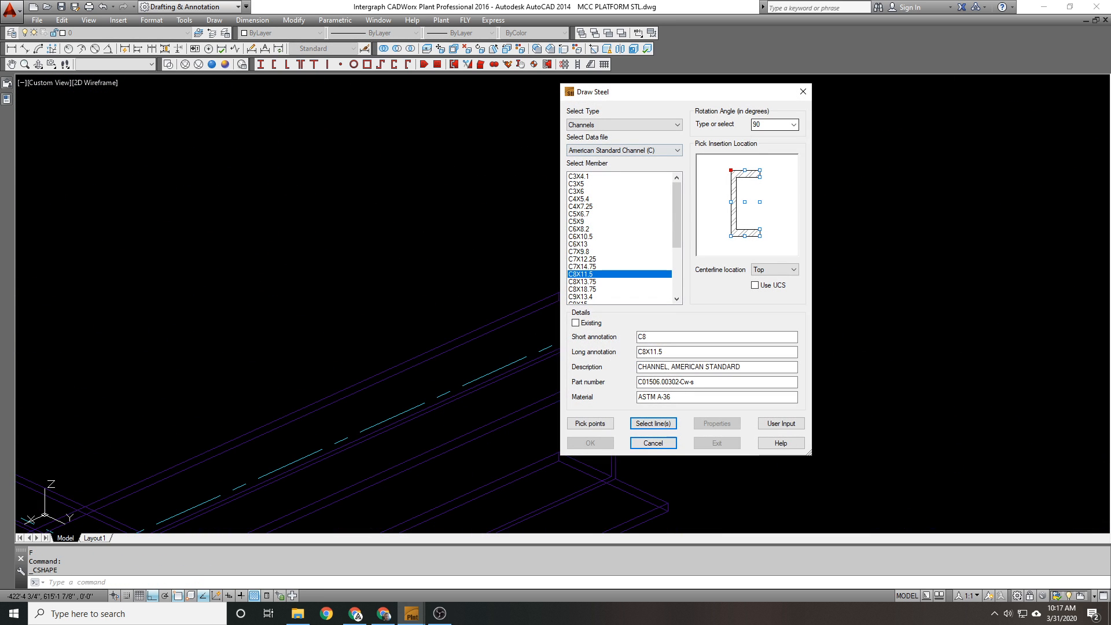
left_click(590, 424)
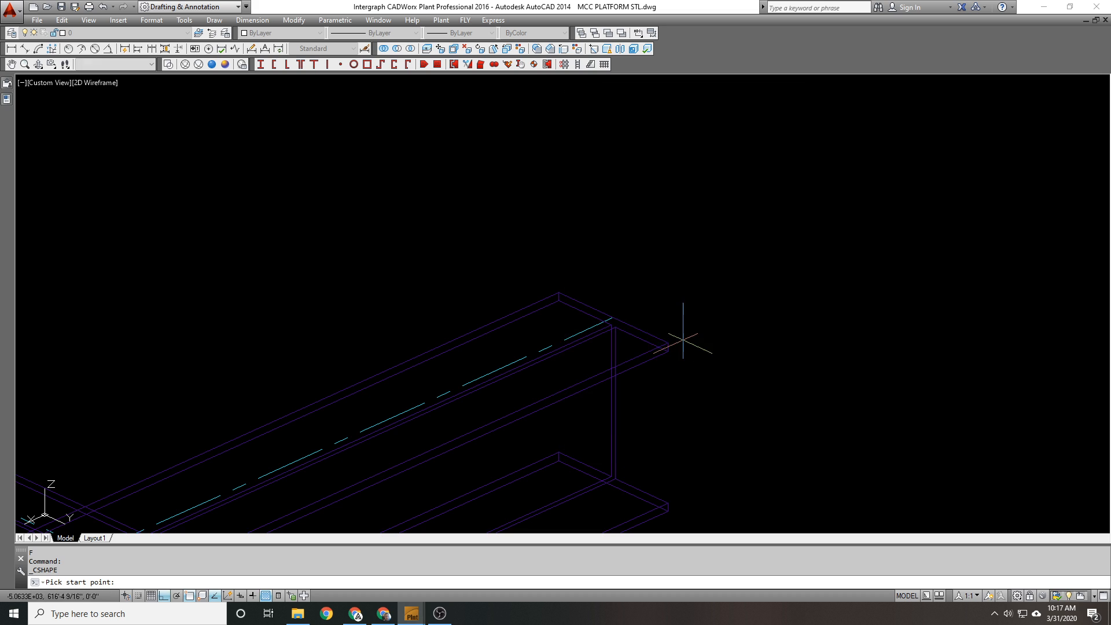
left_click(669, 339)
scroll(791, 398, "down", 7)
scroll(791, 398, "up", 5)
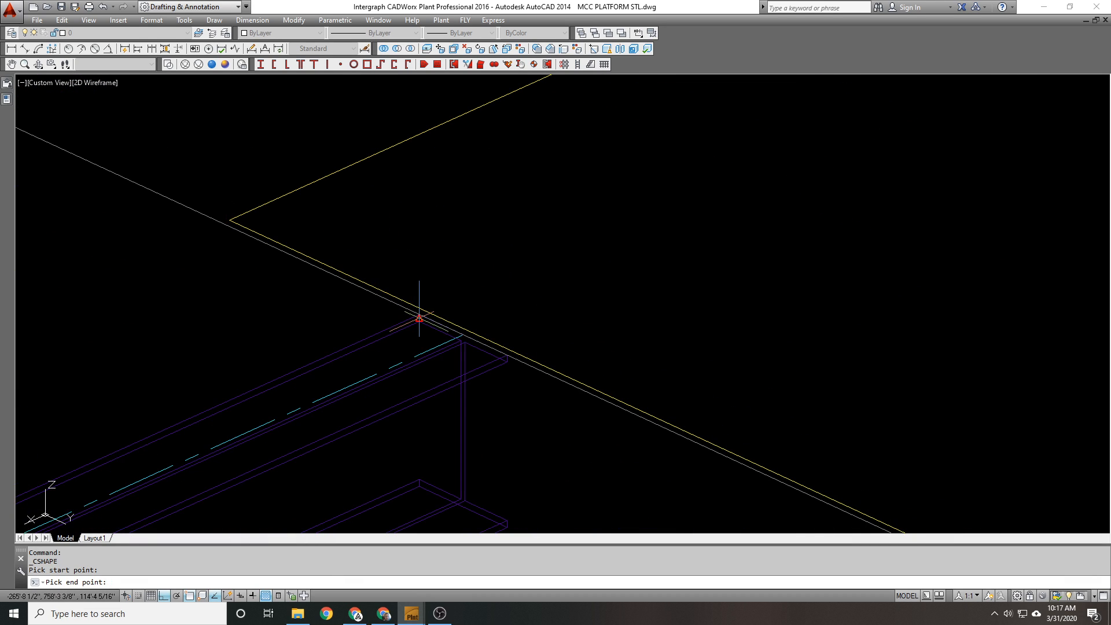
left_click(415, 313)
scroll(427, 169, "down", 3)
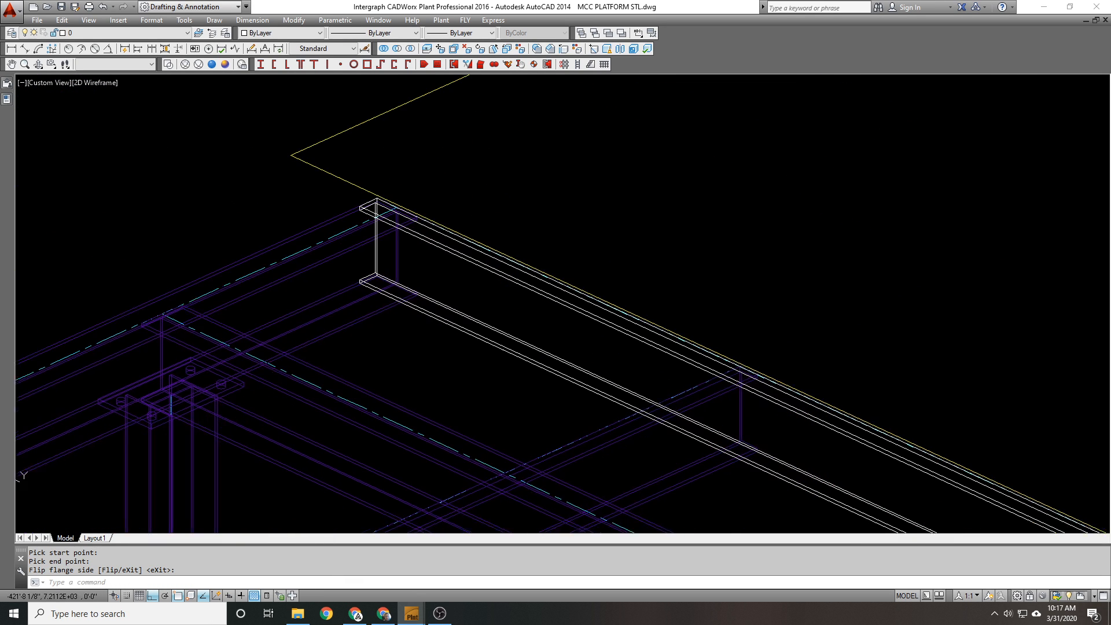
Step: Cope the far end beam against the new channel using the Bolted coping type
left_click(454, 64)
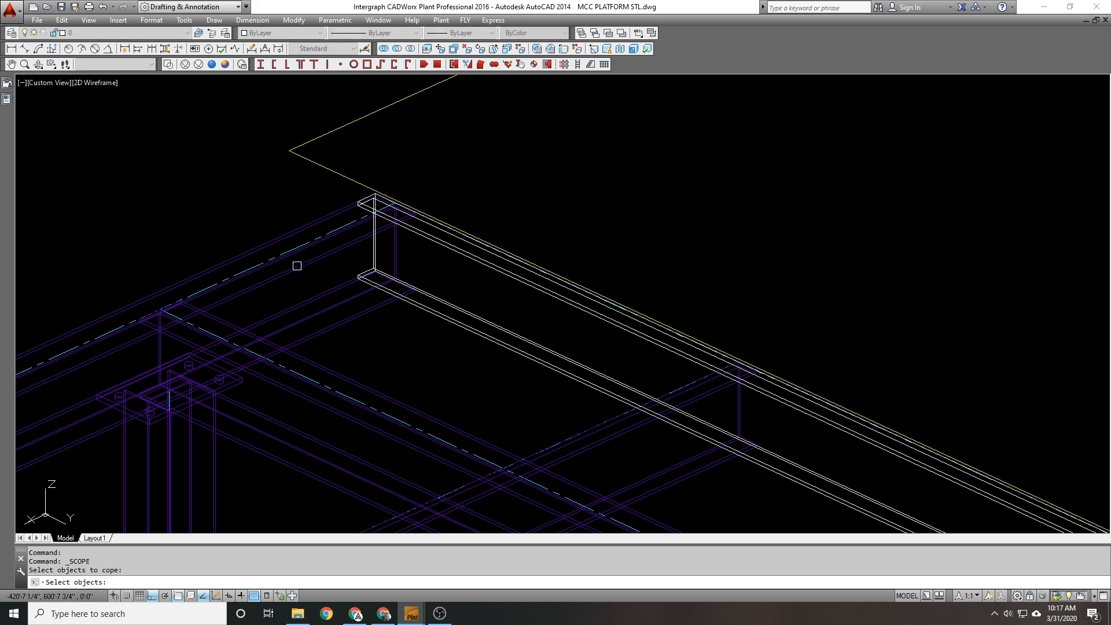
left_click(295, 266)
key("Return")
left_click(437, 244)
key("Return")
key("Return")
scroll(385, 257, "up", 4)
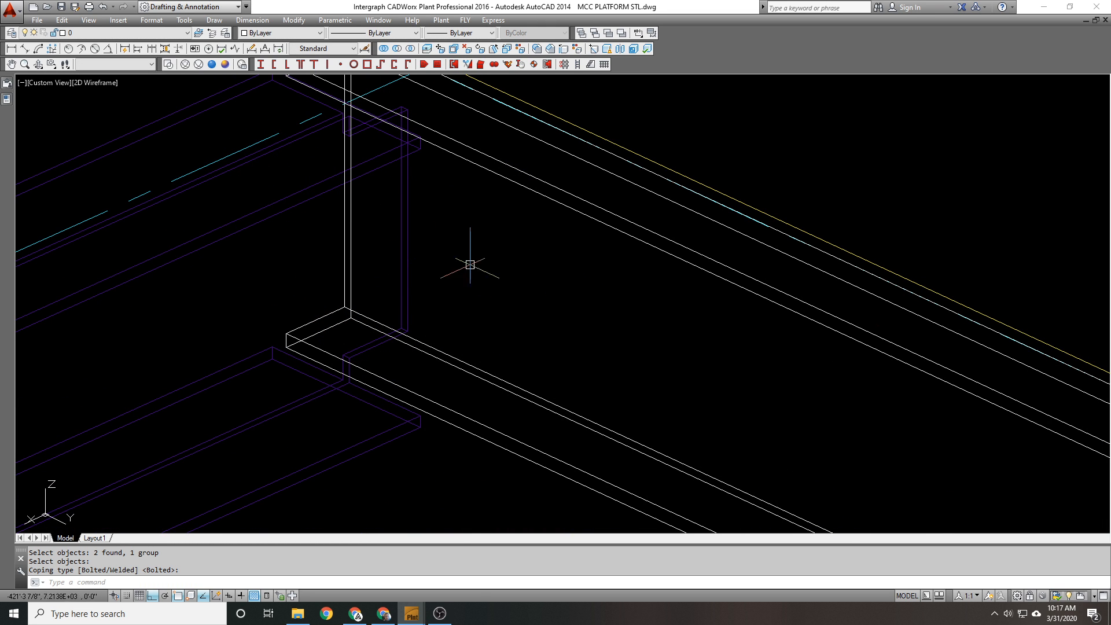
Step: Cope the three intermediate beams and the other end beam against the channel using the Bolted coping type
scroll(440, 260, "down", 4)
scroll(432, 272, "down", 2)
middle_click_drag(433, 272, 283, 178)
key("Return")
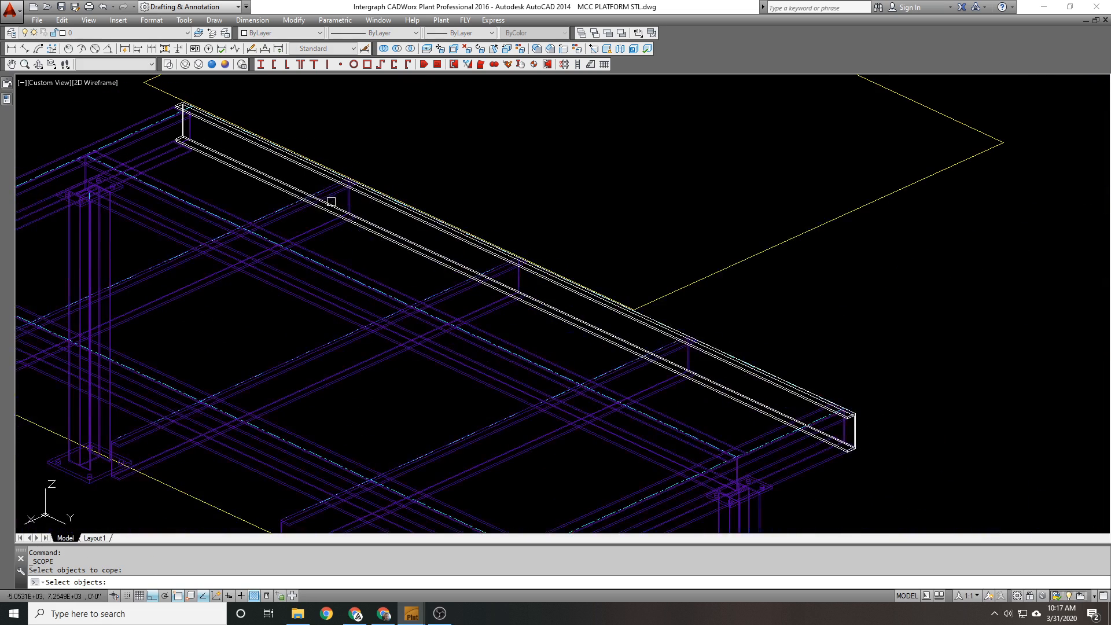
left_click(332, 201)
left_click(461, 295)
left_click(606, 362)
left_click(653, 380)
left_click(678, 376)
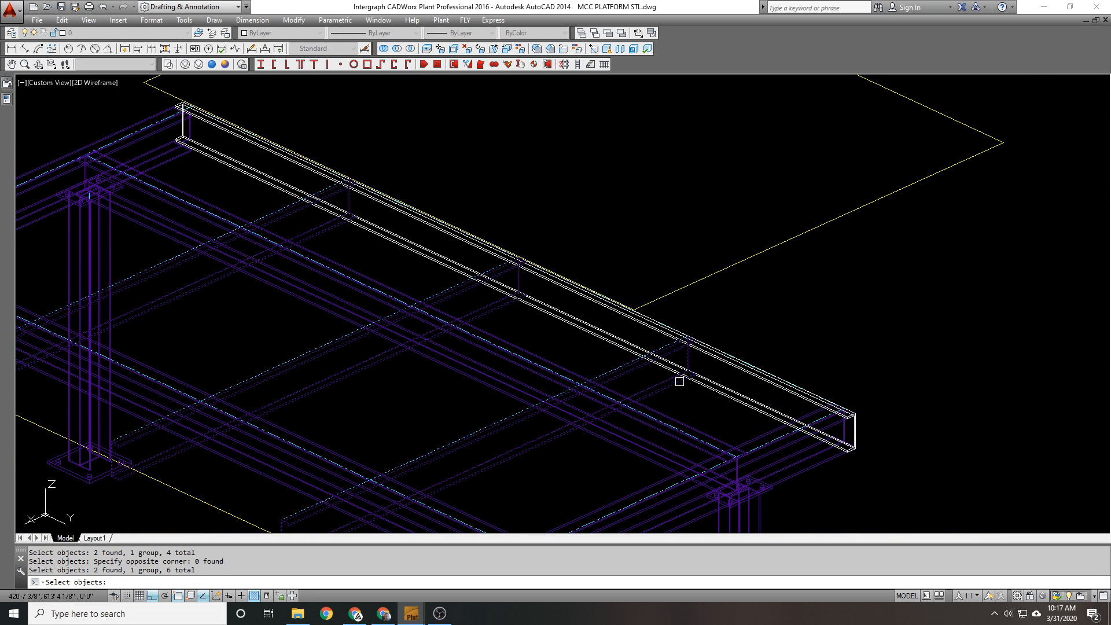
left_click(773, 439)
key("Return")
left_click(771, 383)
key("Return")
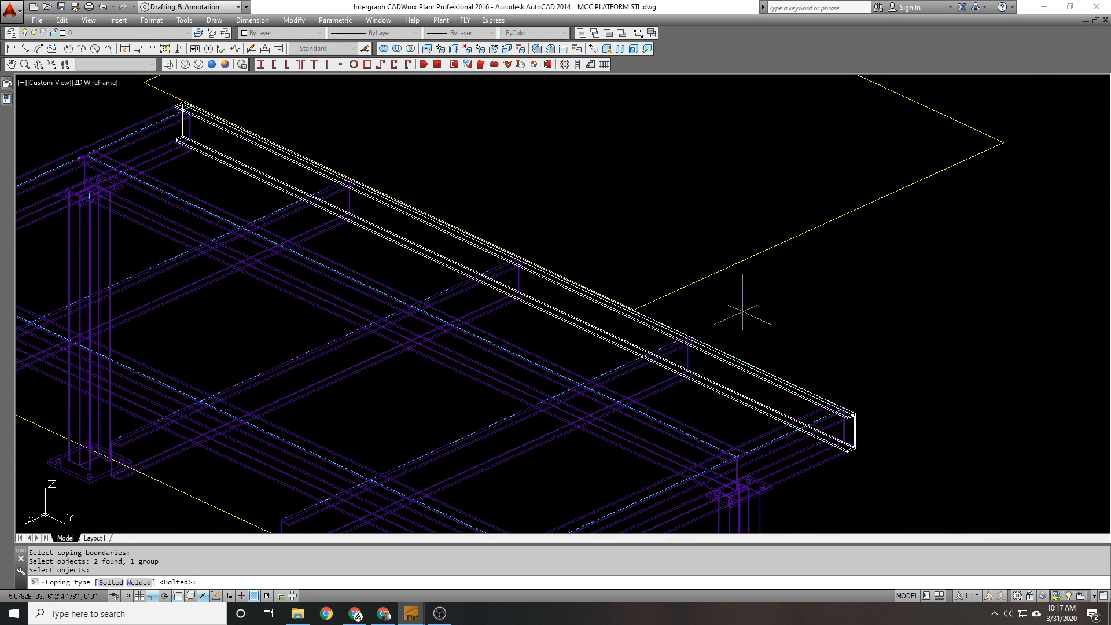
key("Return")
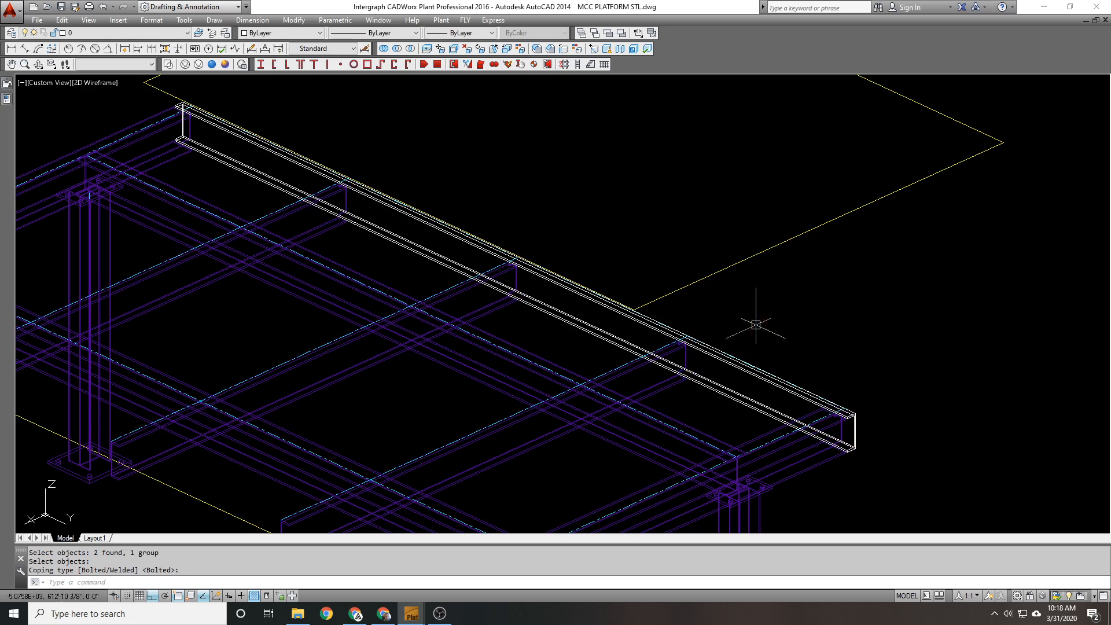
scroll(650, 296, "up", 3)
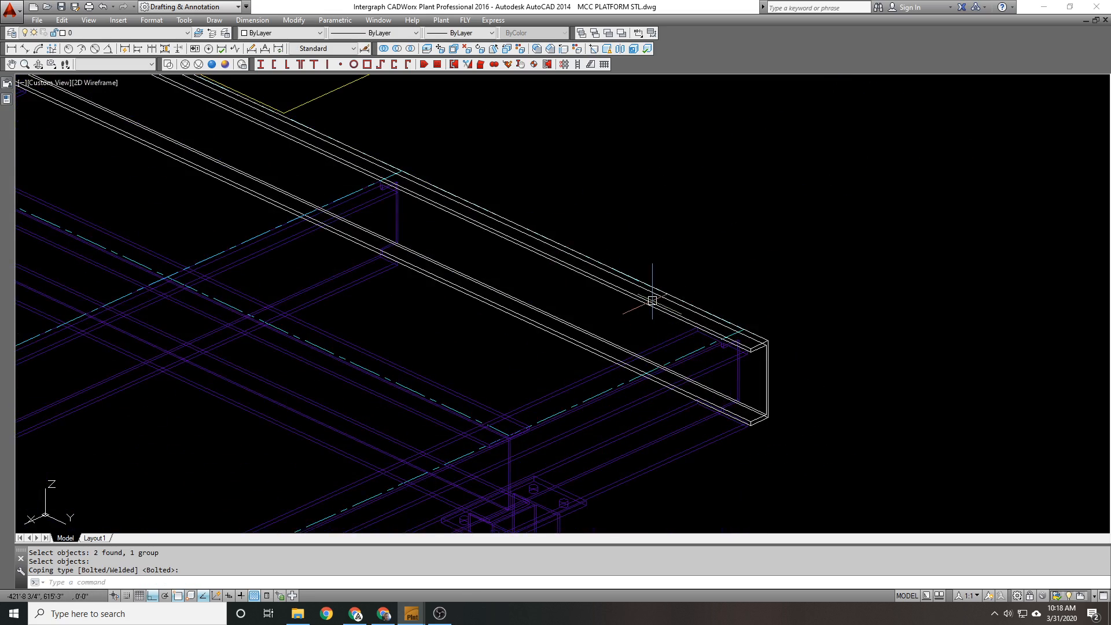
scroll(653, 301, "down", 5)
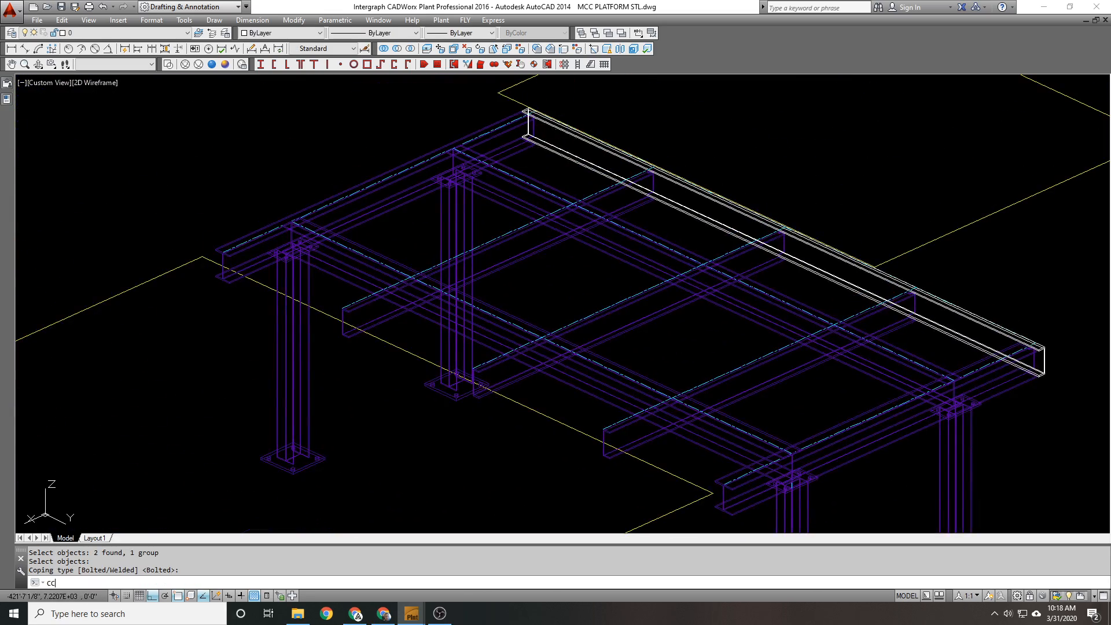
key("Return")
left_click(536, 111)
scroll(527, 101, "up", 8)
key("Return")
left_click(539, 170)
scroll(706, 136, "down", 5)
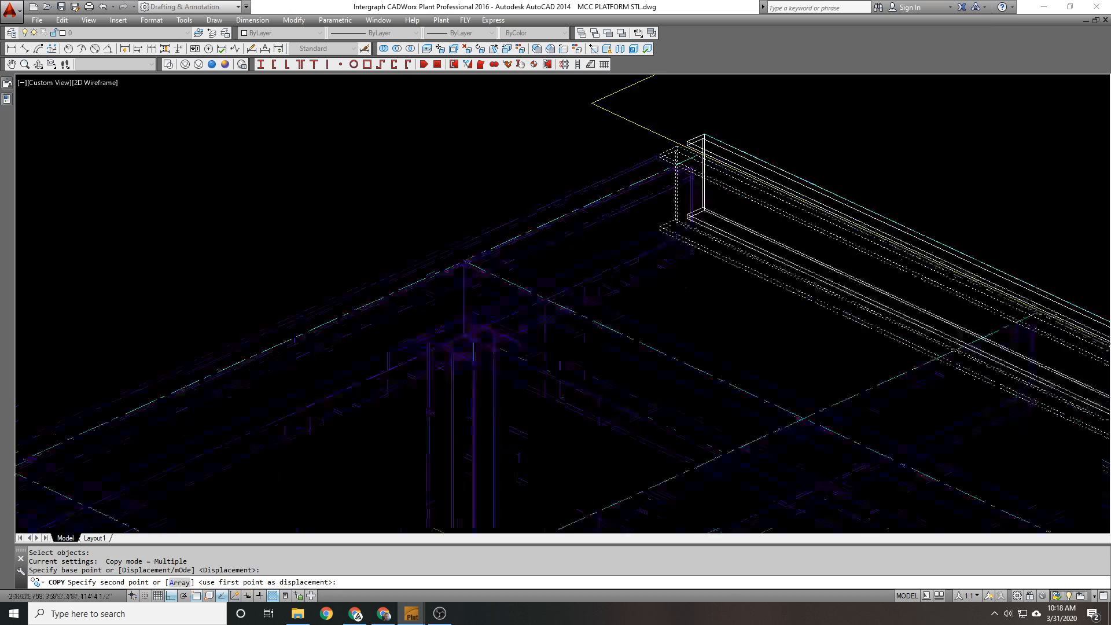
scroll(712, 135, "down", 3)
scroll(260, 322, "up", 8)
key("Escape")
key("Escape")
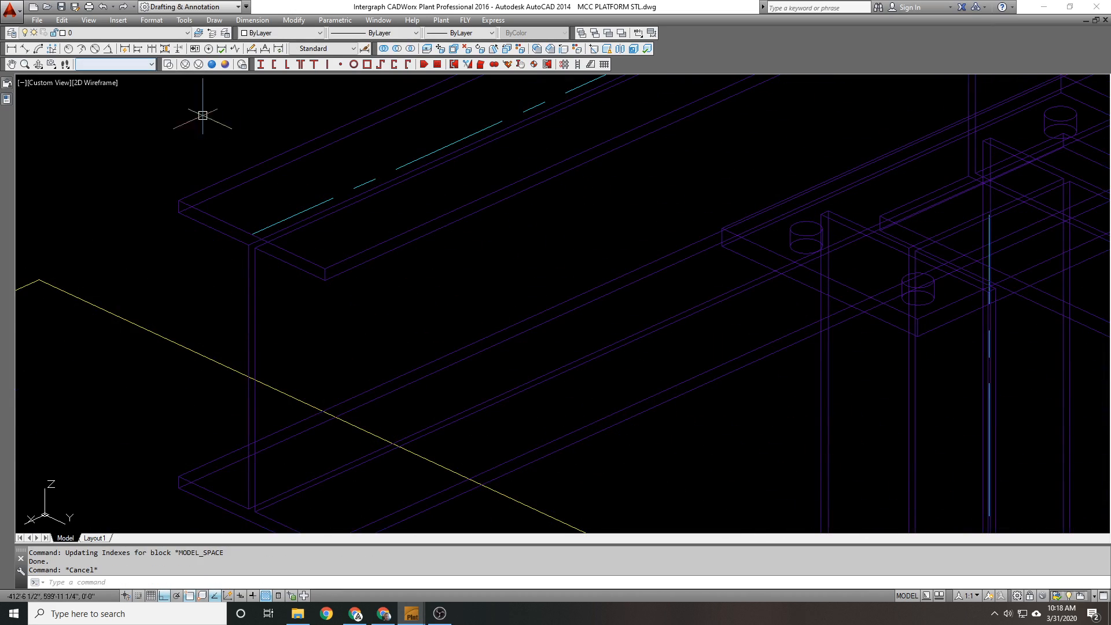
Step: In the top view, stretch the free ends of the five cross beams toward the large yellow outline to a length of 121 inches
scroll(240, 204, "down", 4)
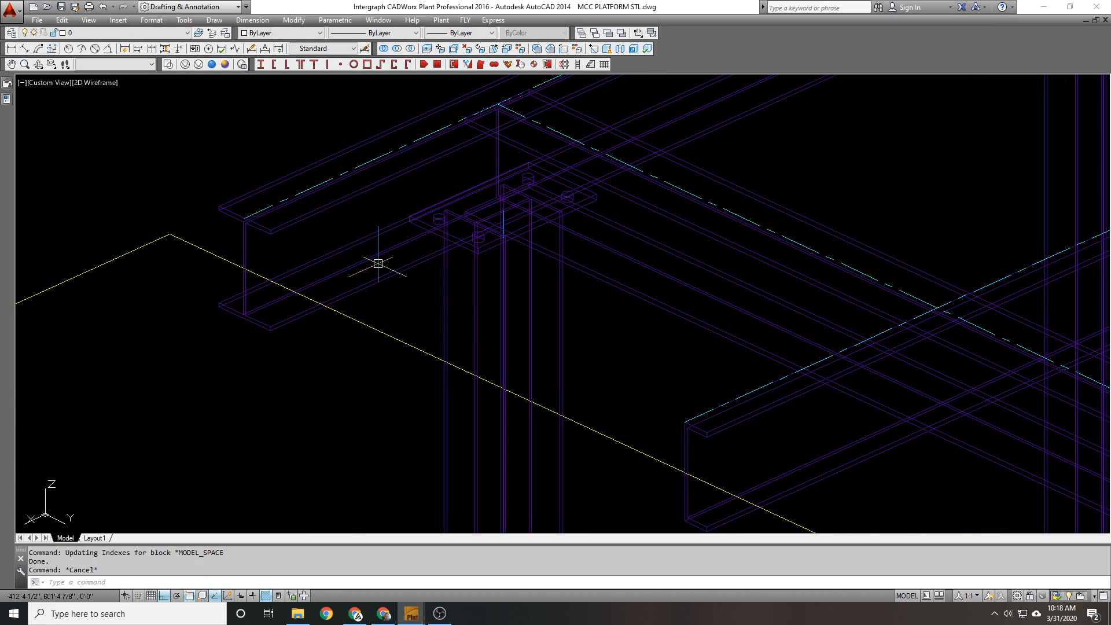
left_click(51, 82)
left_click(87, 76)
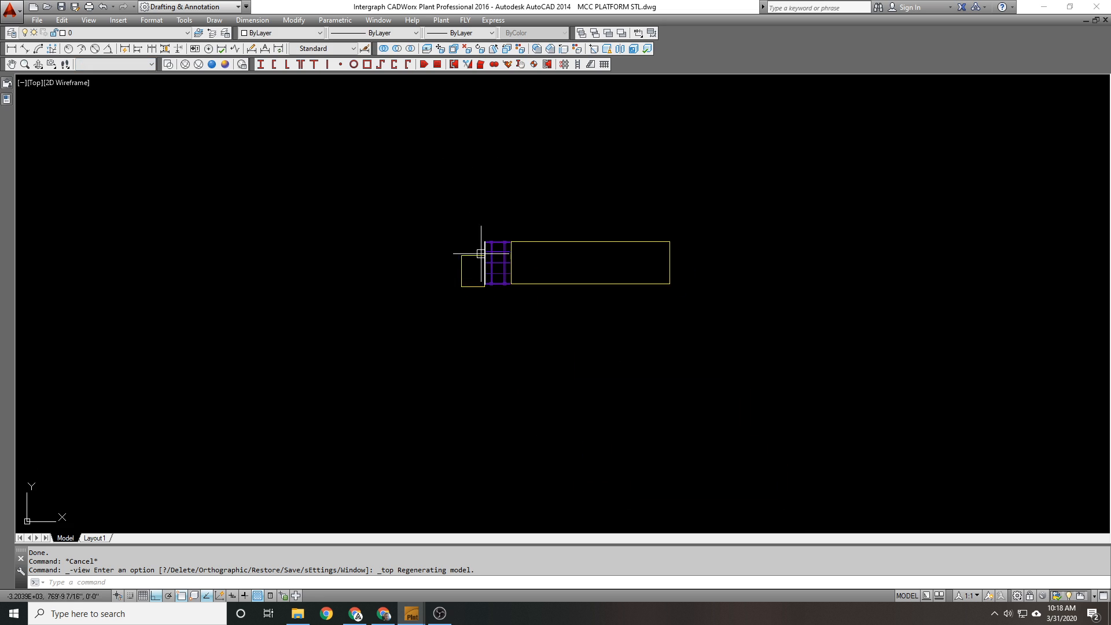
scroll(471, 249, "up", 5)
scroll(511, 325, "up", 3)
type("s")
key("Return")
left_click(524, 340)
scroll(520, 356, "down", 5)
middle_click_drag(519, 364, 520, 434)
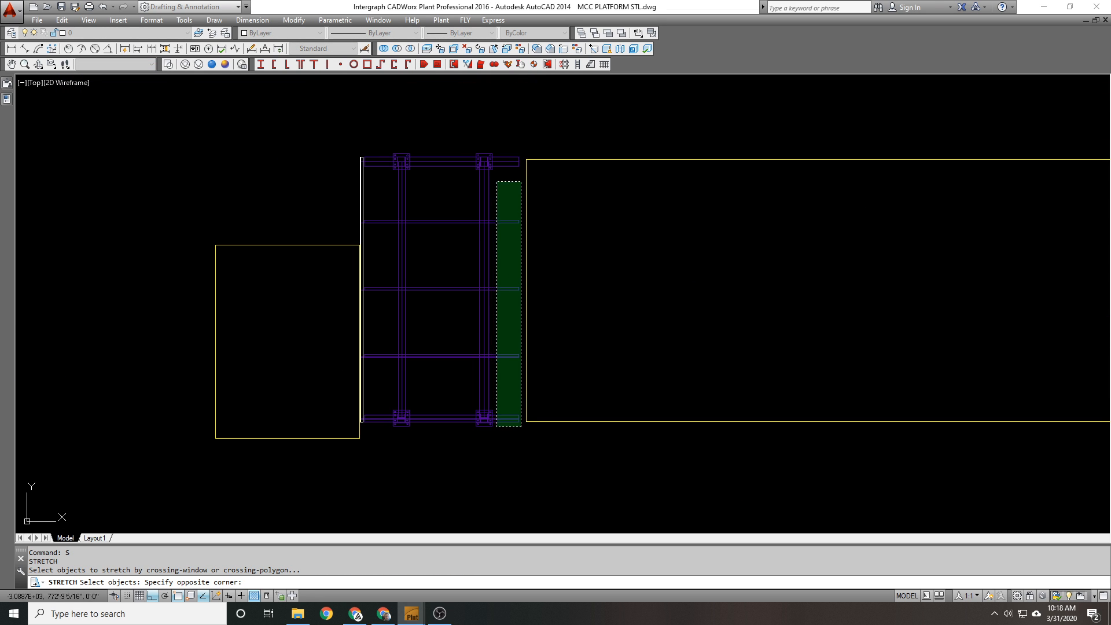
left_click(506, 145)
key("Return")
left_click(520, 124)
left_click(533, 141)
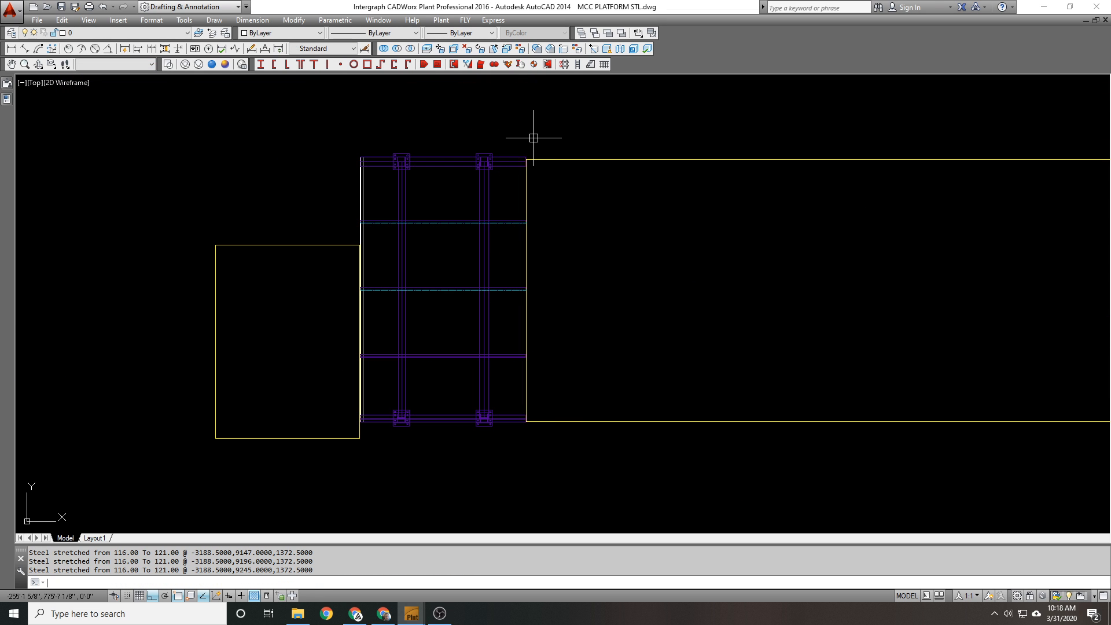
Step: Measure the gap between the stretched beam end and the edge of the large yellow outline
scroll(434, 136, "up", 3)
type("di")
key("Return")
scroll(322, 112, "up", 3)
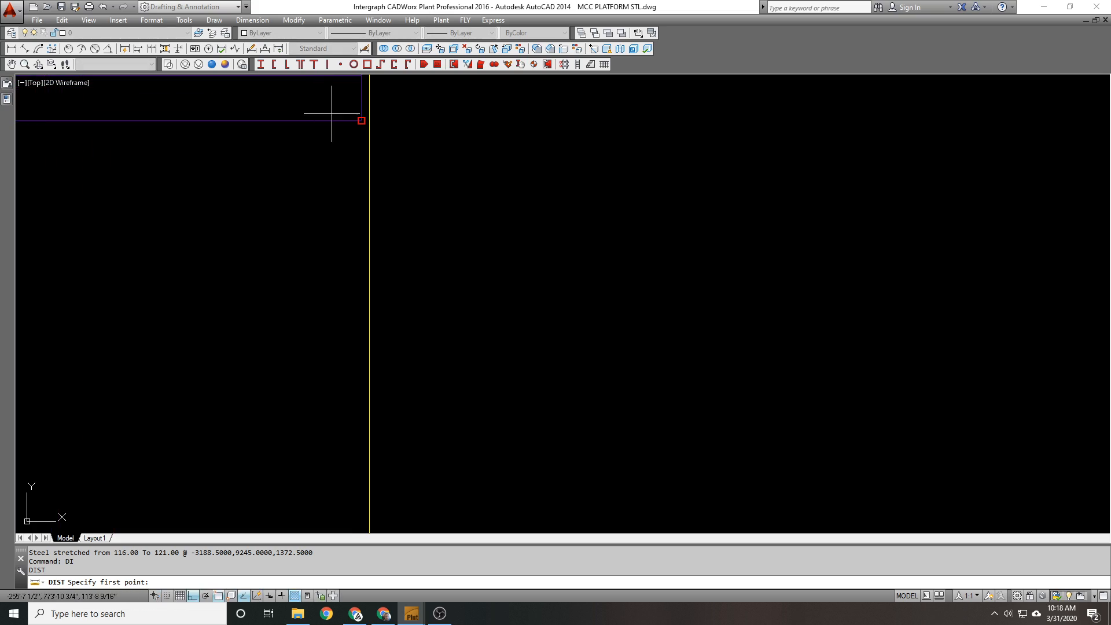
left_click(370, 122)
left_click(370, 123)
Step: Copy the channel from its upper corner to the opposite free ends of the cross beams beside the large yellow outline
scroll(578, 232, "down", 5)
middle_click_drag(606, 287, 665, 325, "shift")
middle_click_drag(318, 139, 307, 209, "shift")
scroll(309, 209, "up", 5)
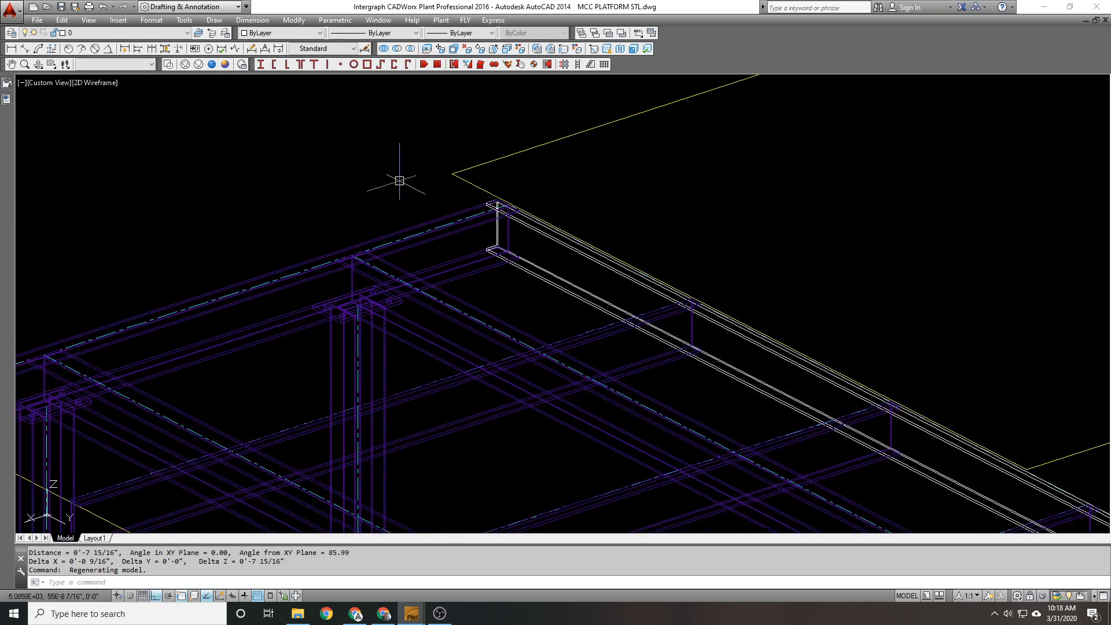
scroll(362, 239, "up", 5)
type("co")
key("Return")
left_click(496, 258)
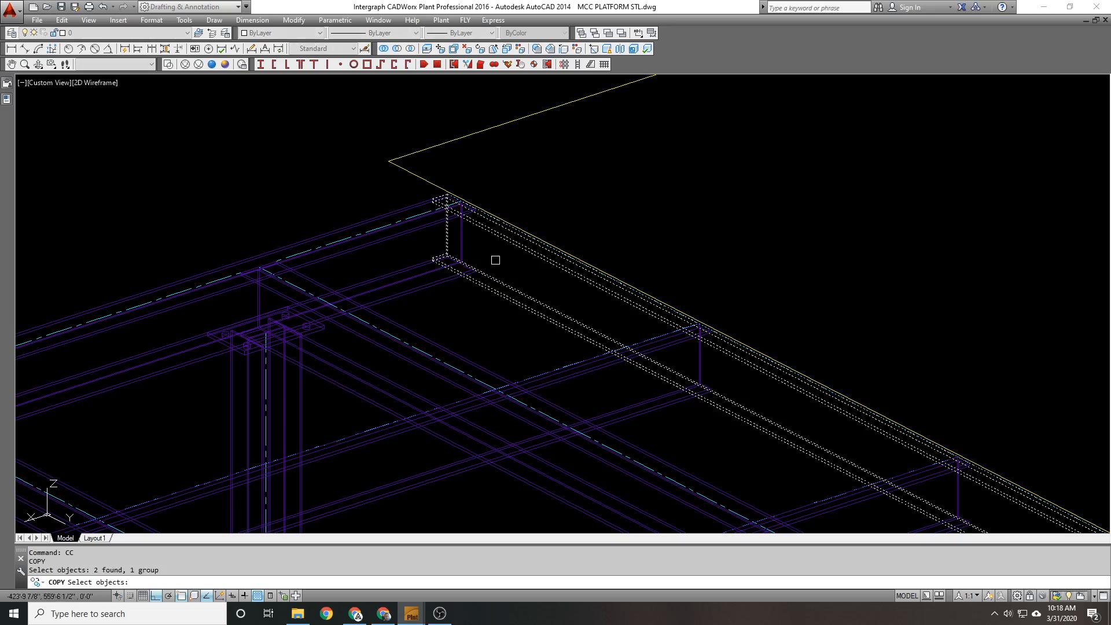
key("Return")
left_click(497, 173)
scroll(651, 139, "down", 6)
middle_click_drag(89, 310, 390, 219)
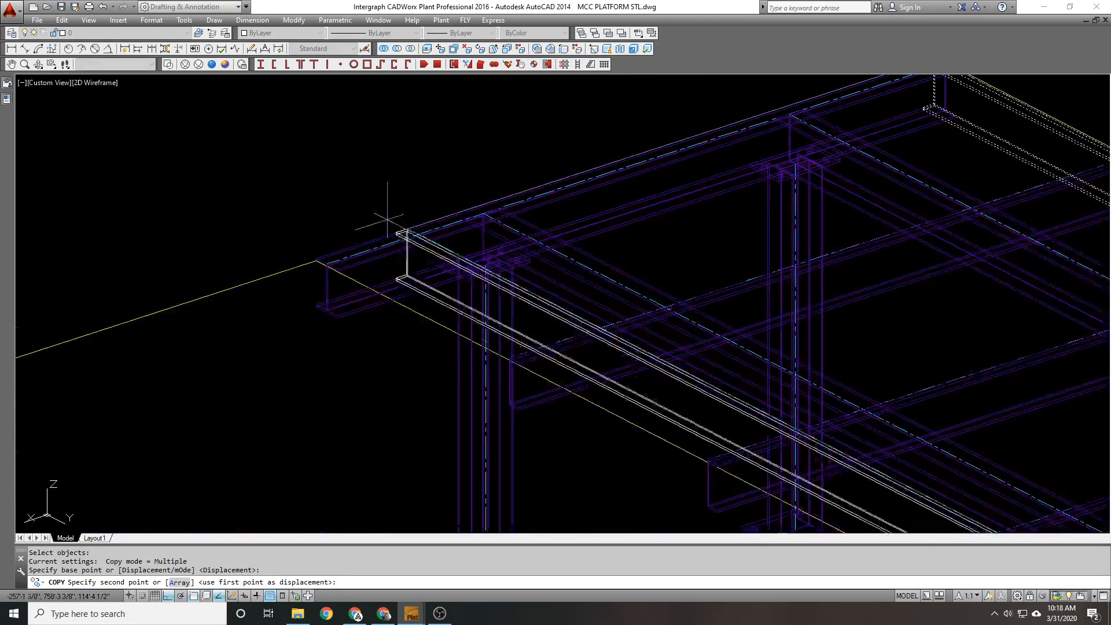
scroll(342, 234, "up", 4)
left_click(280, 296)
key("Return")
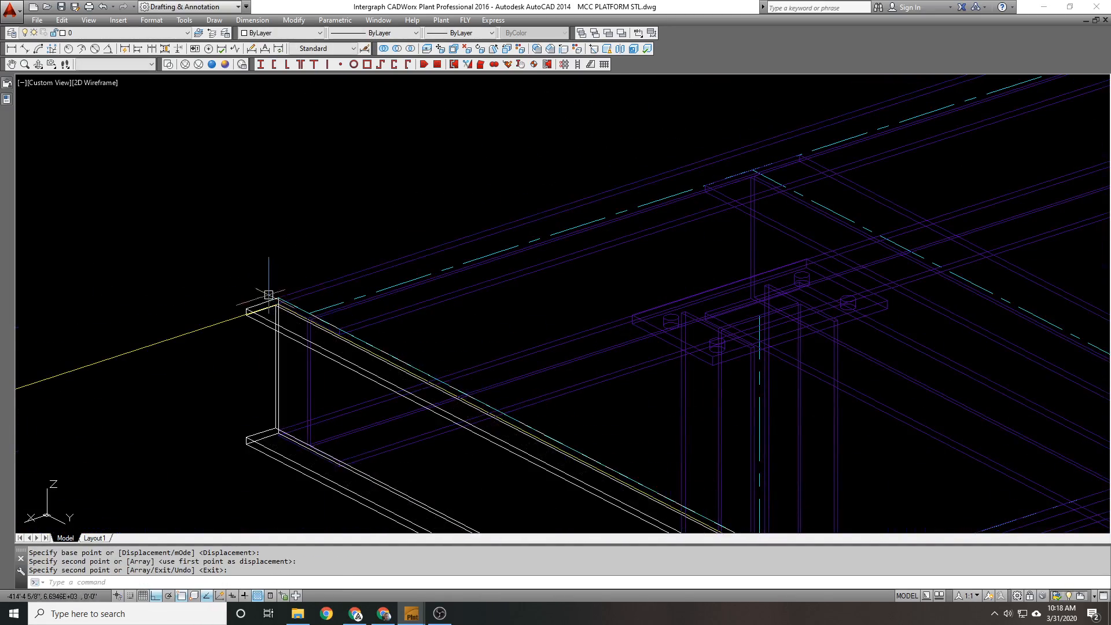
Step: Flip the flange of the copied C8X11.5 channel so it faces the platform
scroll(268, 297, "up", 4)
double_click(267, 302)
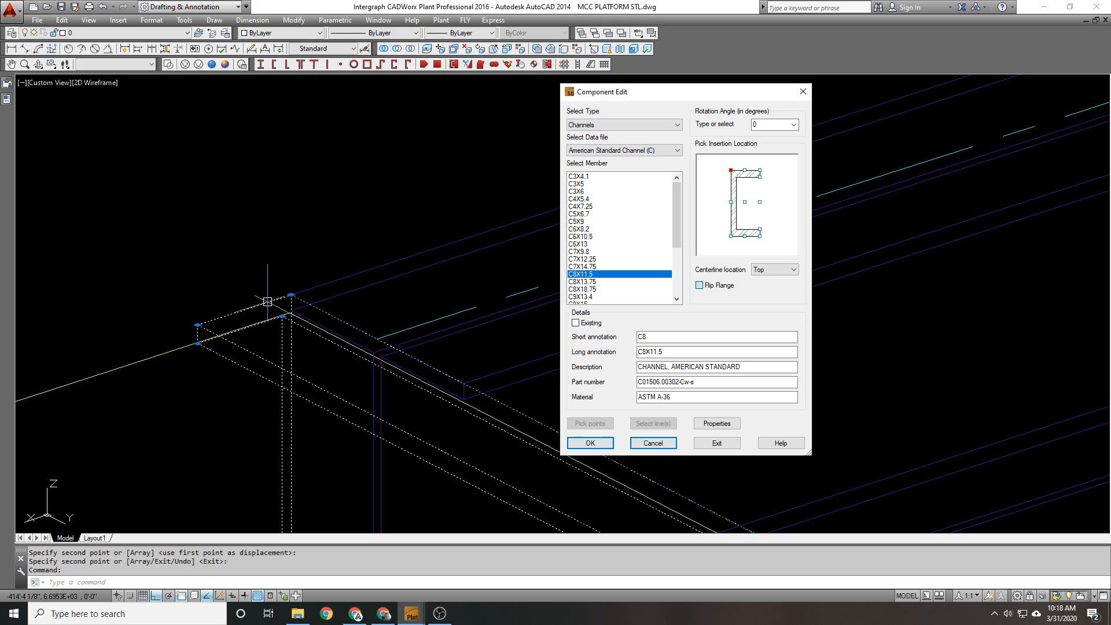
left_click(700, 284)
left_click(590, 443)
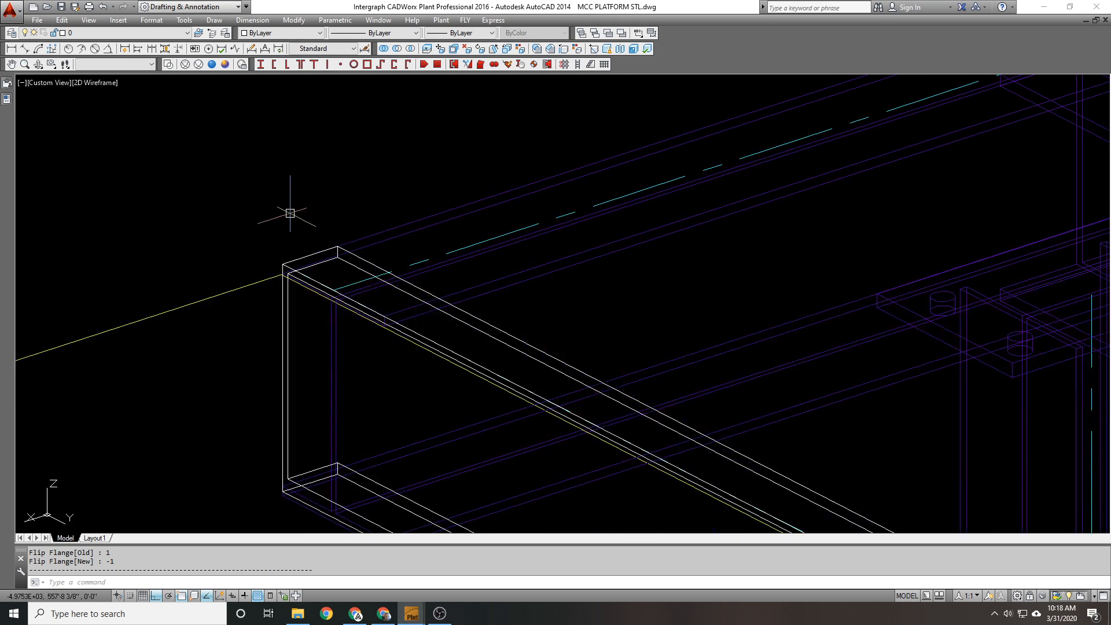
Step: Measure the distance from the copied channel's outer face to the original channel's outer face along the end beam
type("di")
key("Return")
left_click(283, 265)
scroll(650, 161, "down", 3)
scroll(589, 164, "up", 3)
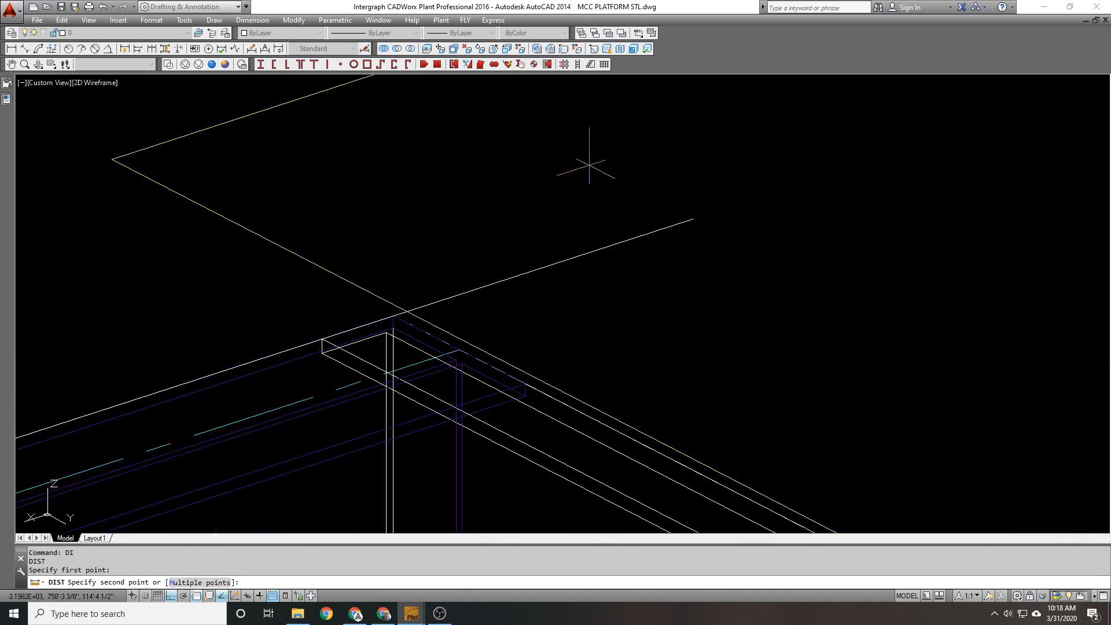
left_click(393, 315)
scroll(543, 169, "down", 4)
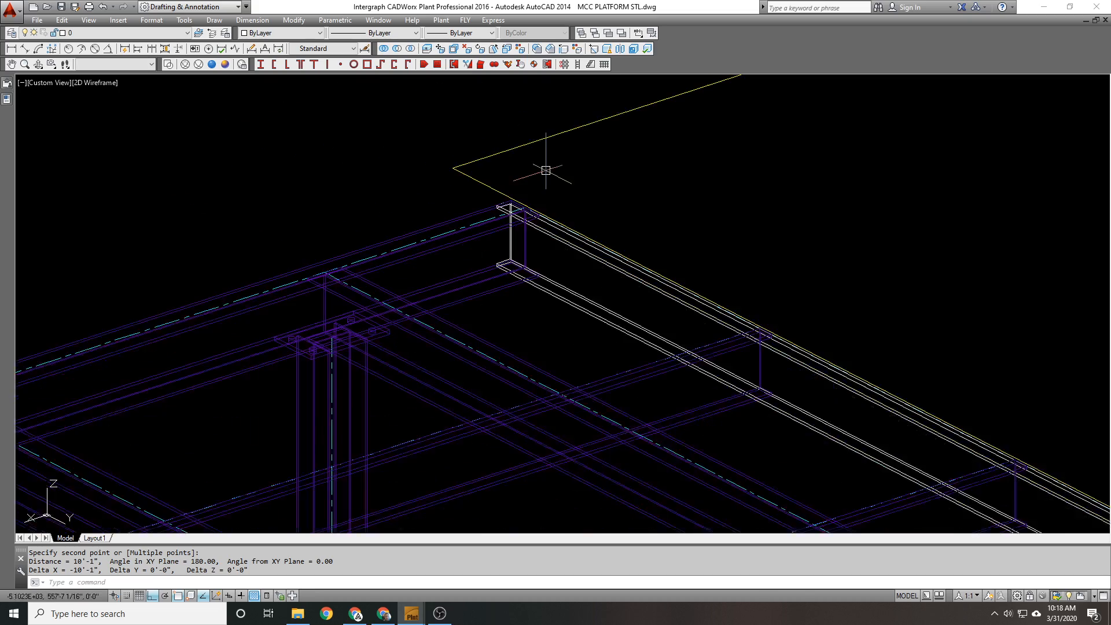
Step: Measure the distance from the nearest column's beam centerline intersection to the outer face of the copied channel
scroll(298, 245, "up", 5)
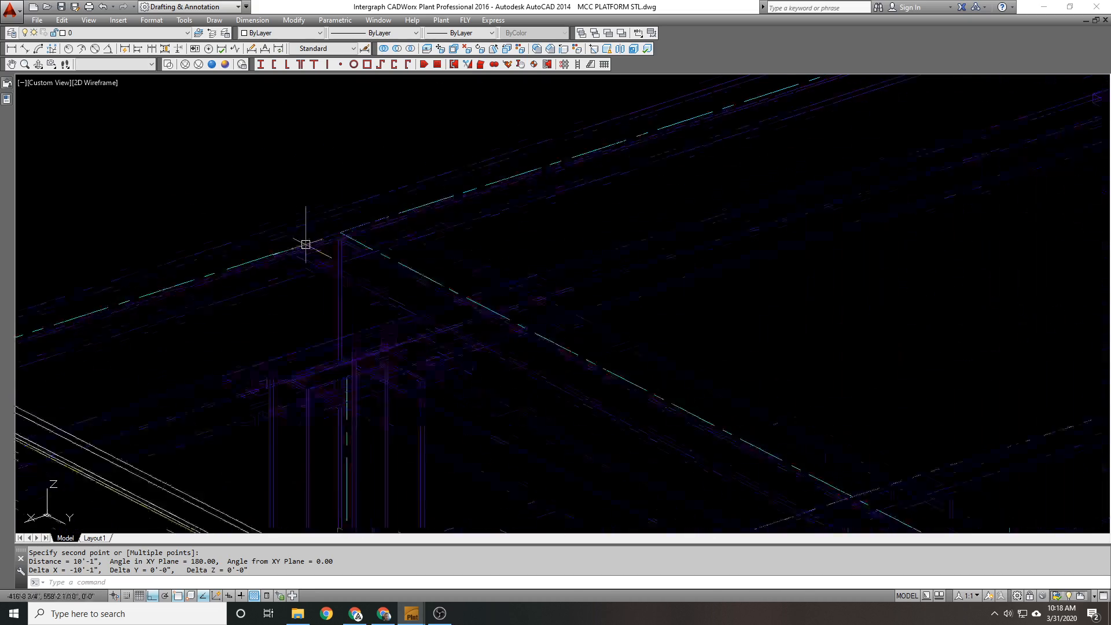
key("Return")
left_click(381, 216)
scroll(191, 280, "up", 5)
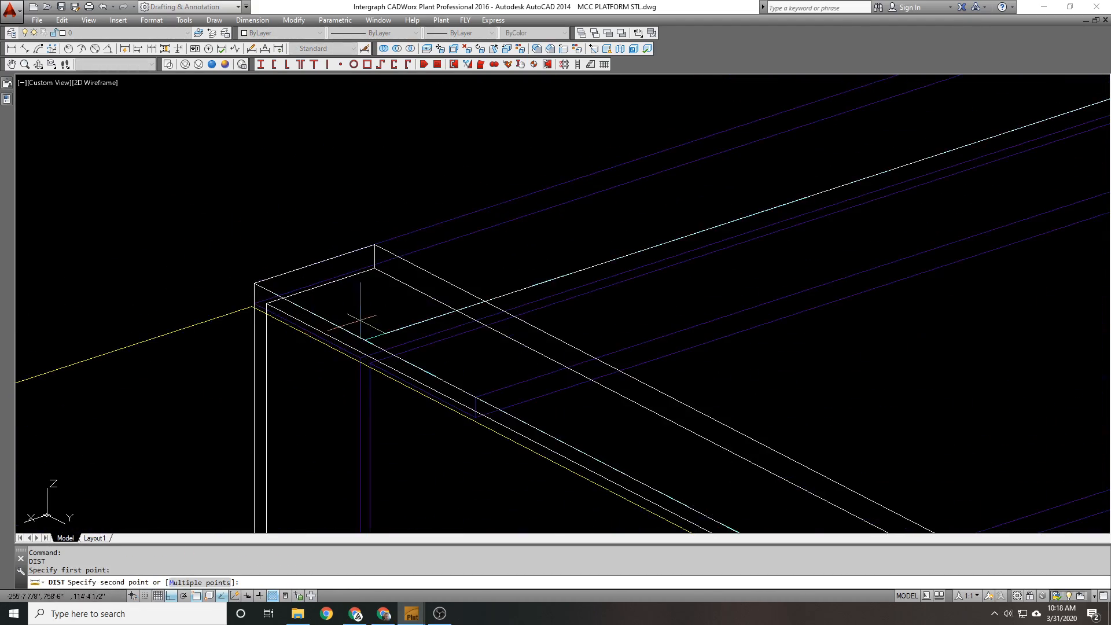
left_click(310, 283)
scroll(277, 283, "down", 5)
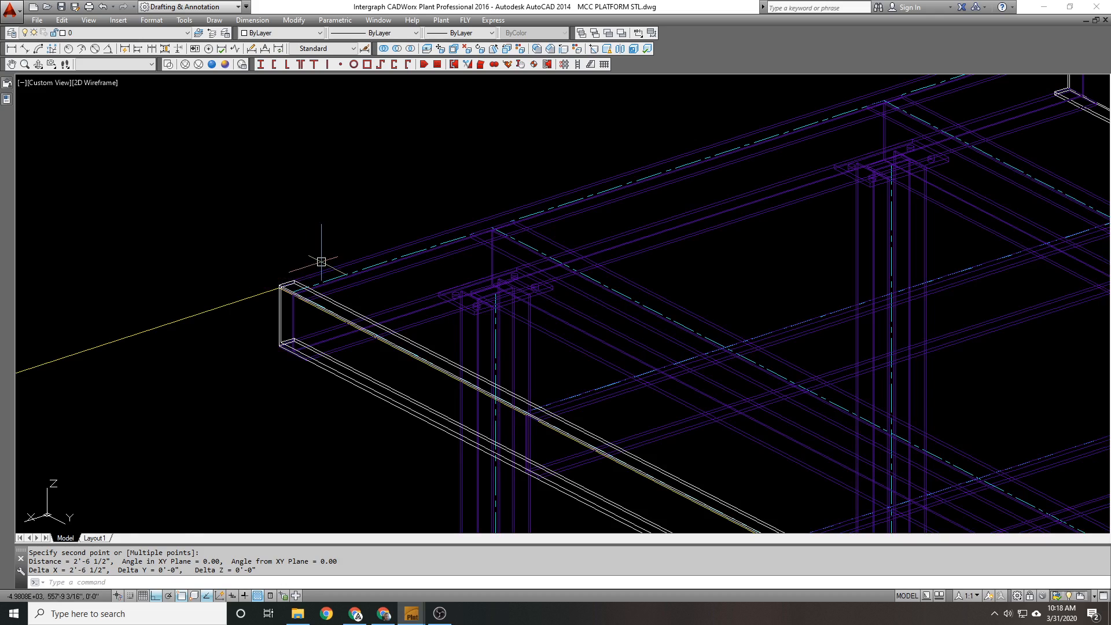
Step: Move the solids of both C8X11.5 side channels to the STEEL_PRE_ISSUE layer, leaving their centerline layer as is
scroll(321, 262, "down", 5)
type("SL")
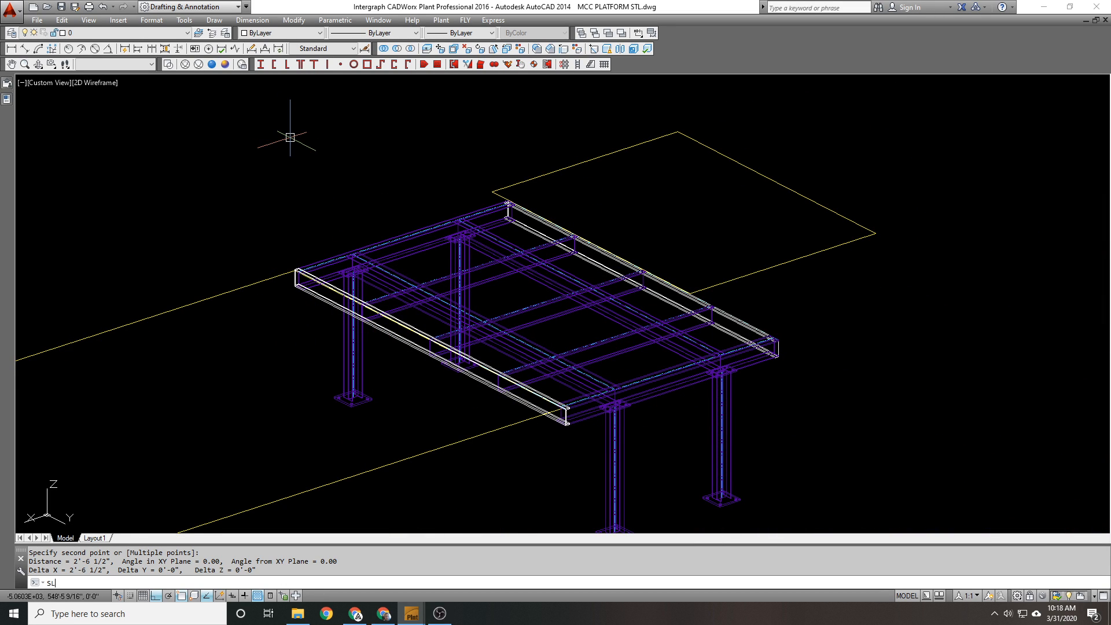
type("A")
key("Return")
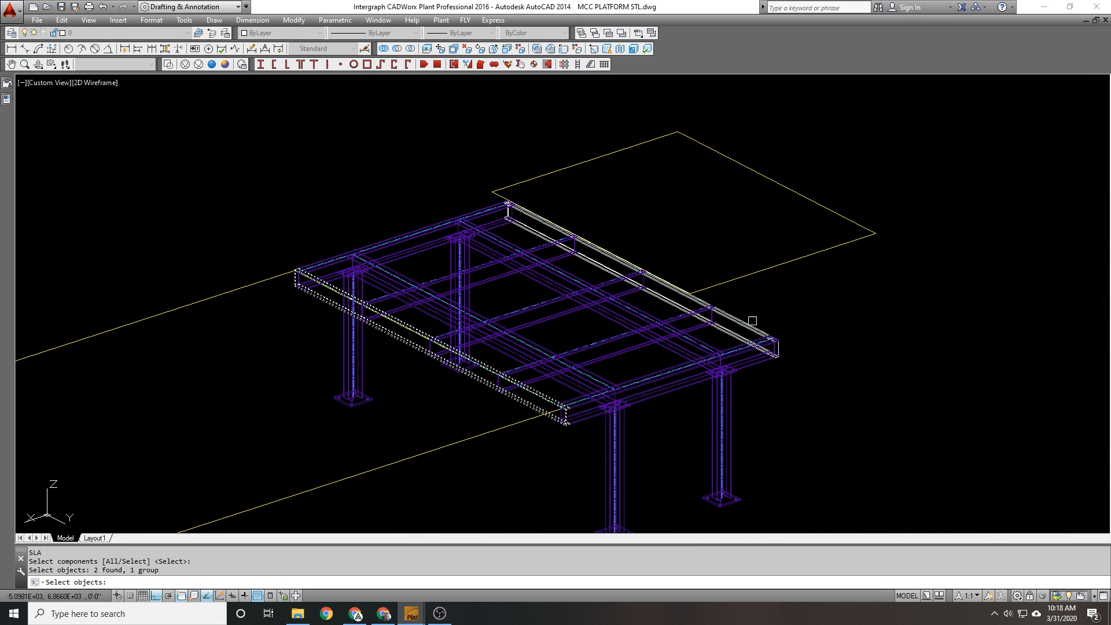
left_click(753, 320)
key("Return")
type("Y")
key("Return")
left_click(555, 318)
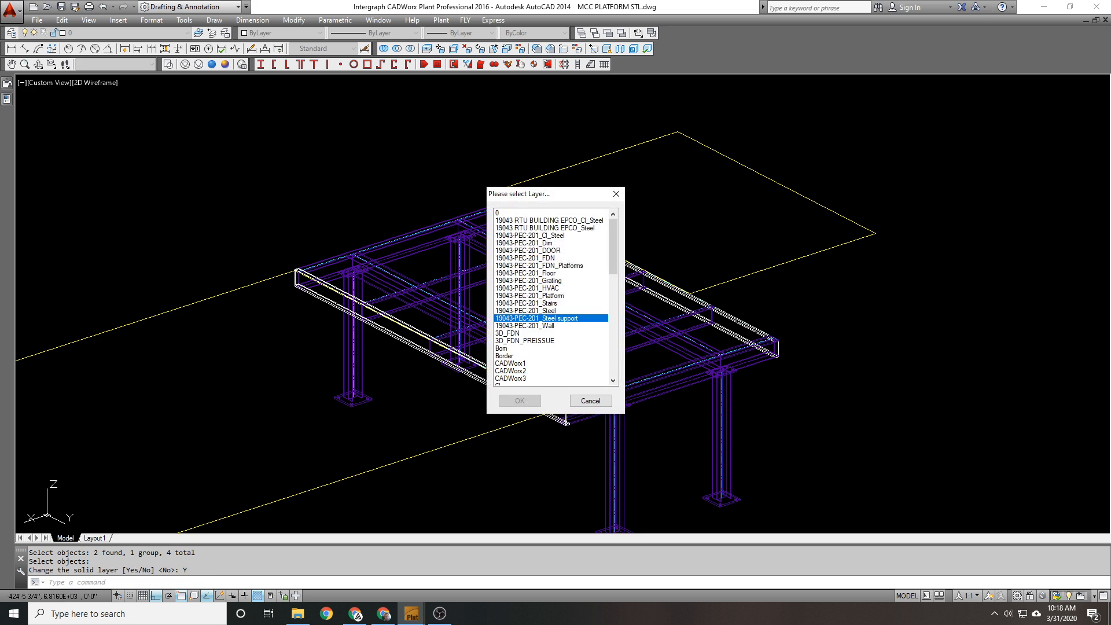
key("t")
left_click(533, 364)
left_click(520, 400)
key("Return")
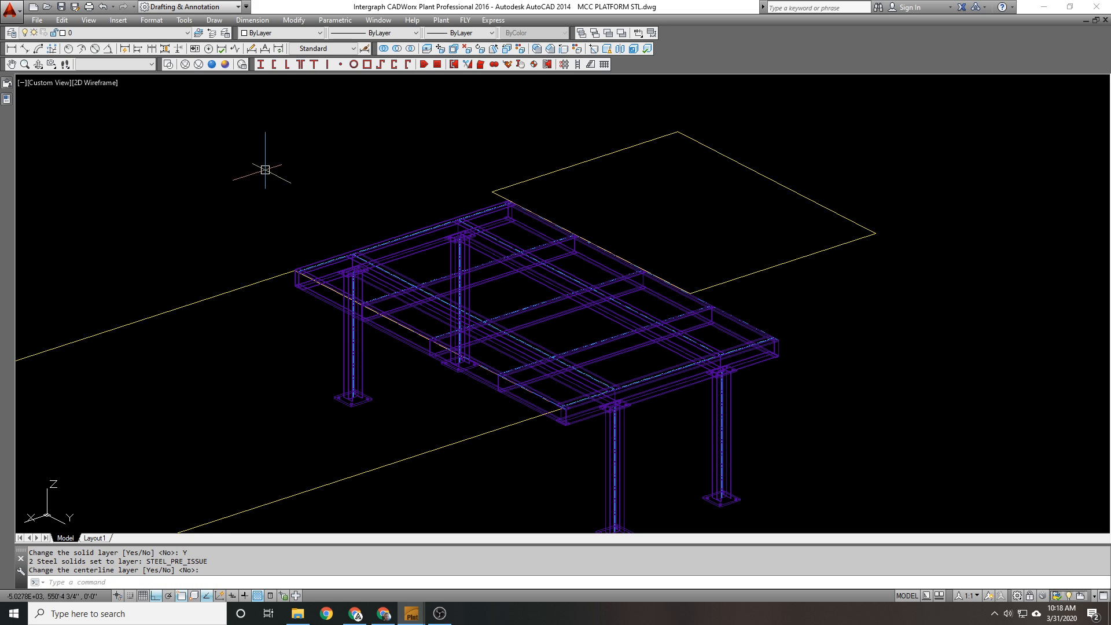
Step: Cope the five cross beams against the near side channel as Bolted, and display the model in the Conceptual visual style
left_click(455, 64)
scroll(358, 239, "up", 3)
left_click(358, 239)
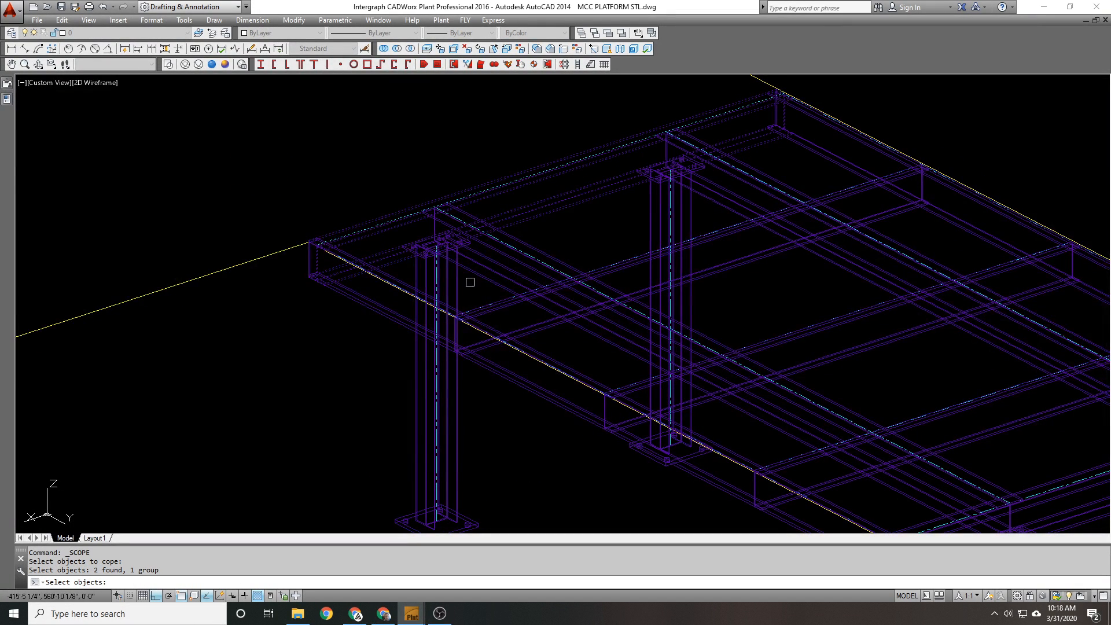
left_click(617, 365)
left_click(635, 385)
middle_click_drag(635, 385, 465, 307)
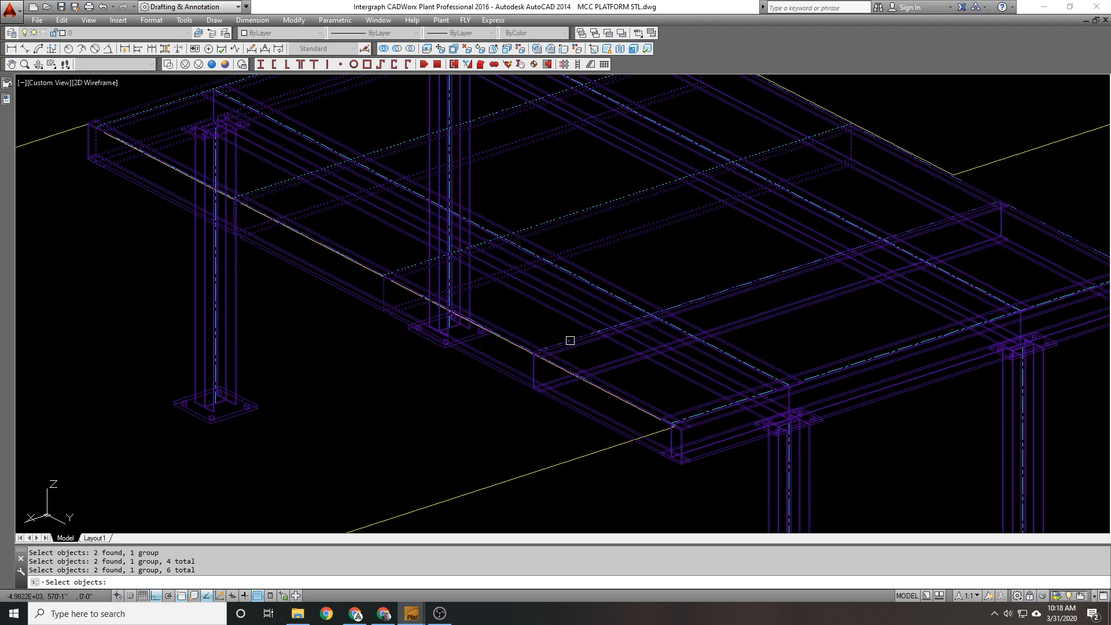
left_click(684, 403)
key("Return")
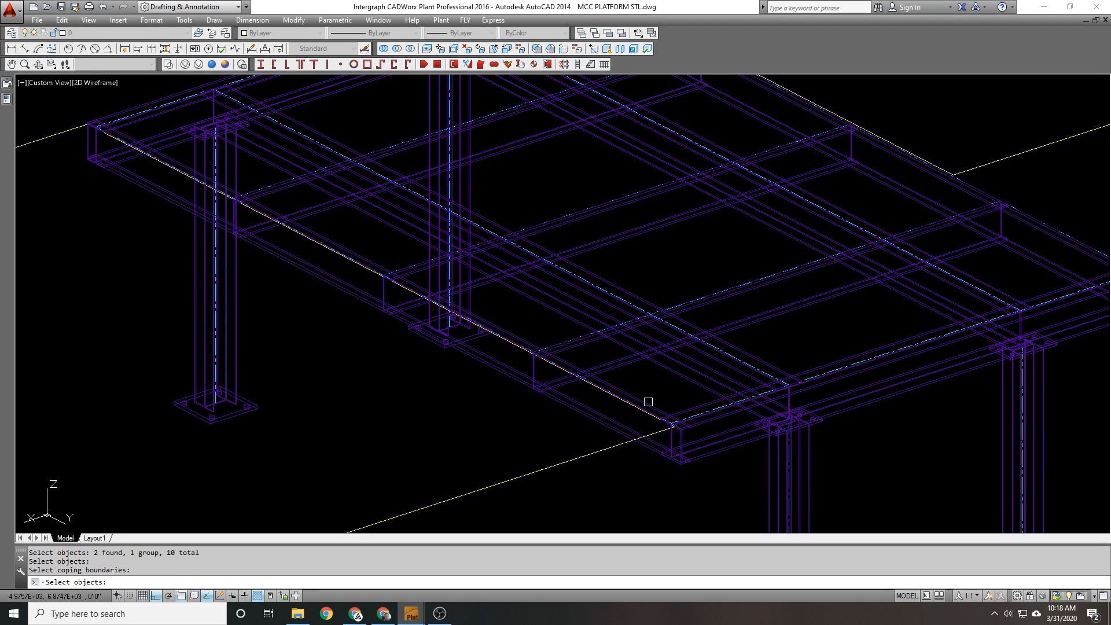
left_click(645, 402)
key("Return")
key("Return")
scroll(563, 325, "down", 3)
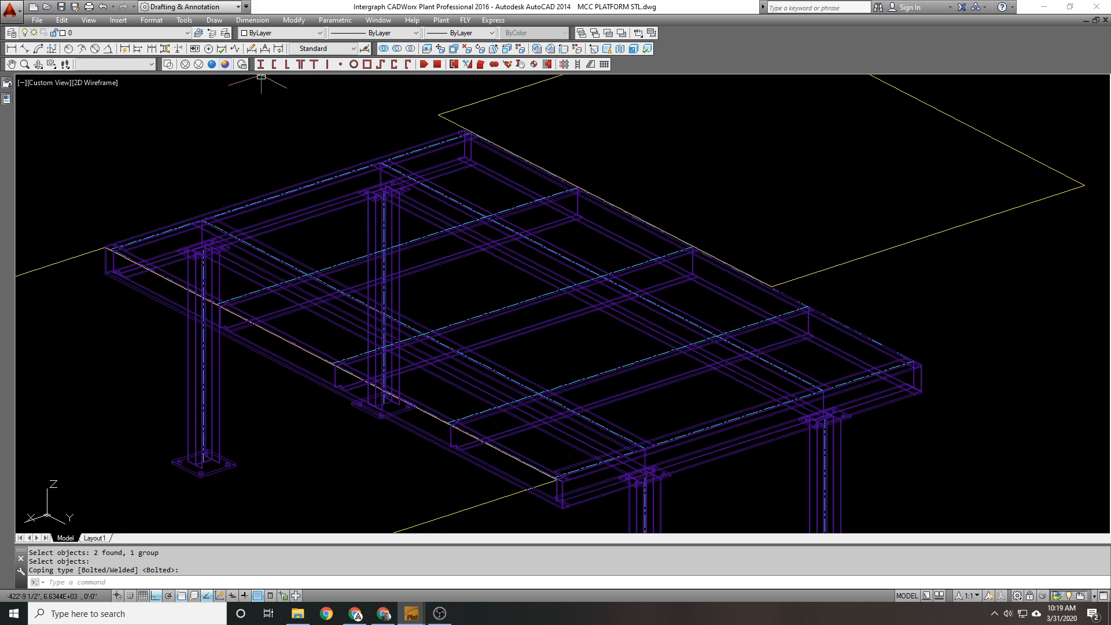
left_click(225, 64)
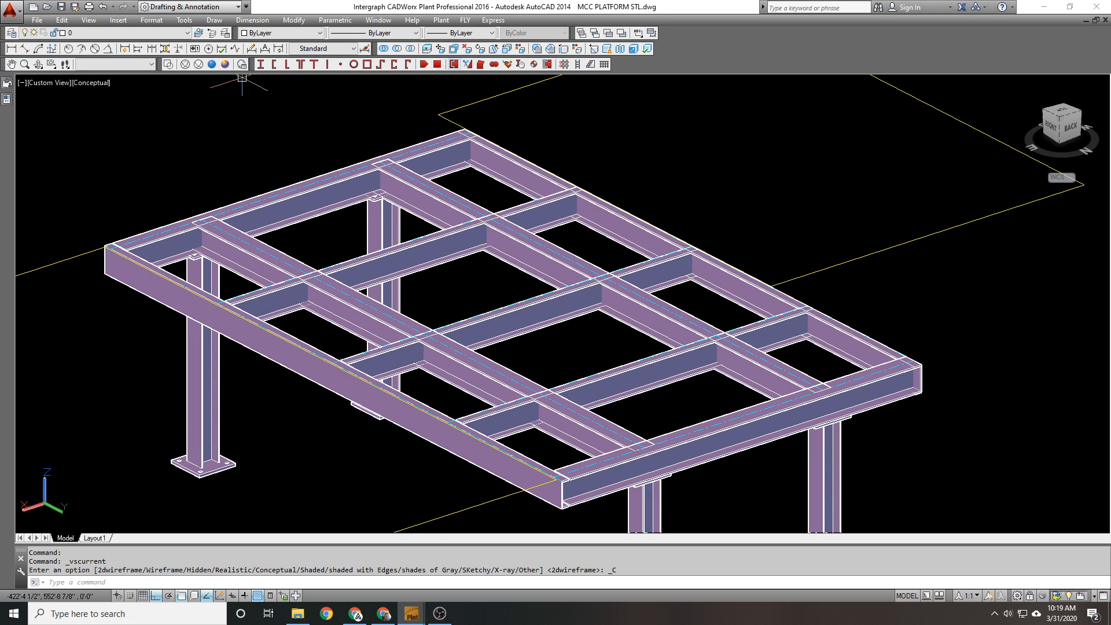
left_click(454, 65)
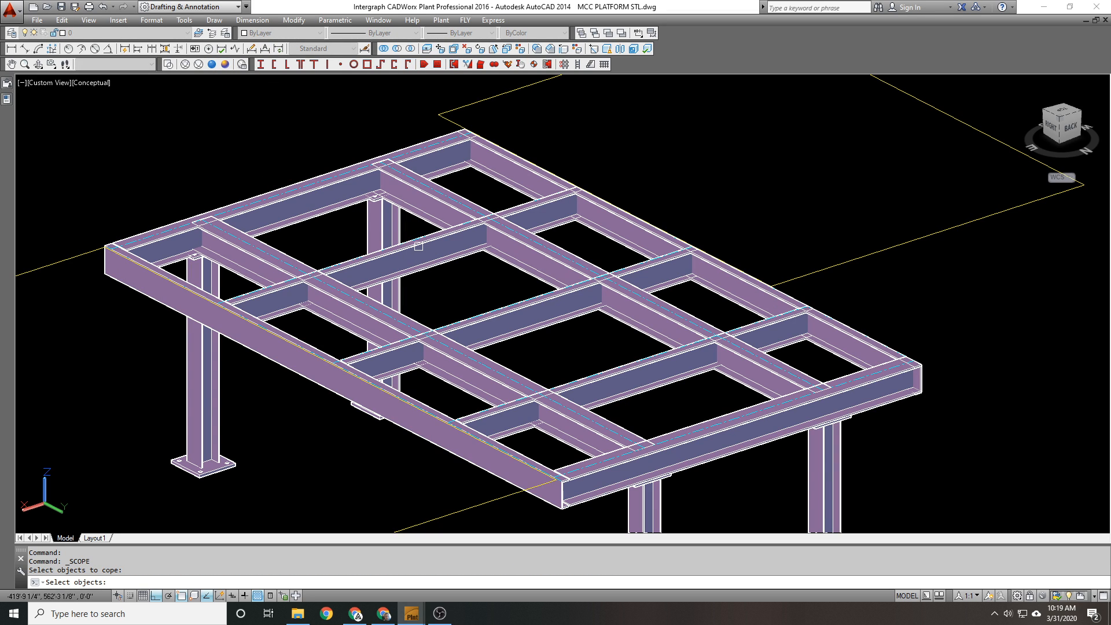
left_click(418, 247)
key("Escape")
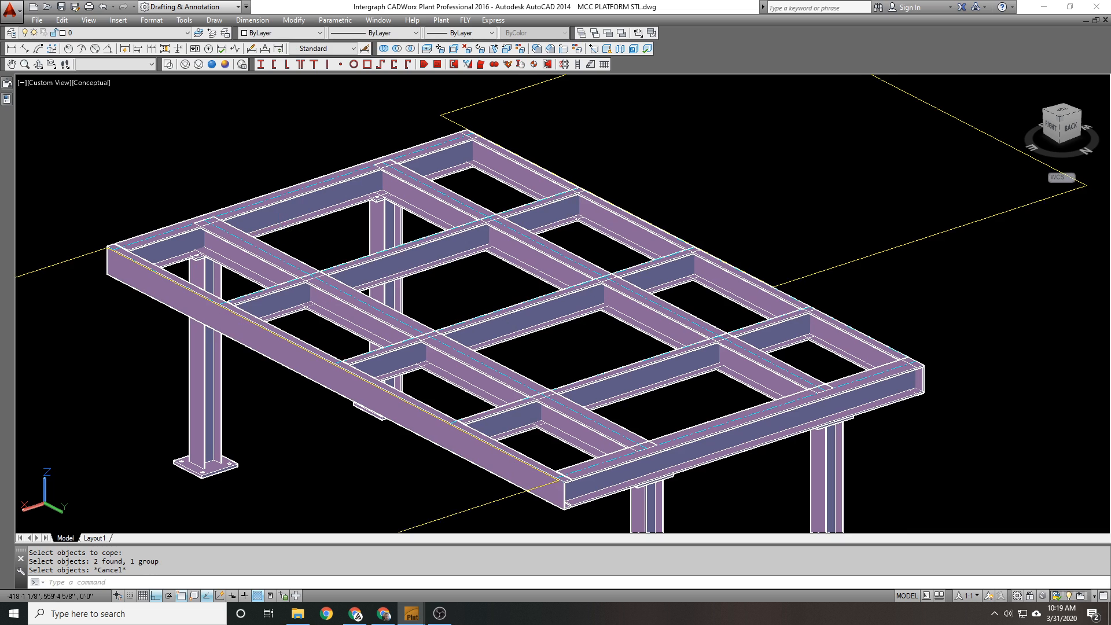
Step: Cope the three intermediate cross beams against the two longitudinal beams, using the Bolted coping type
middle_click_drag(282, 220, 320, 237)
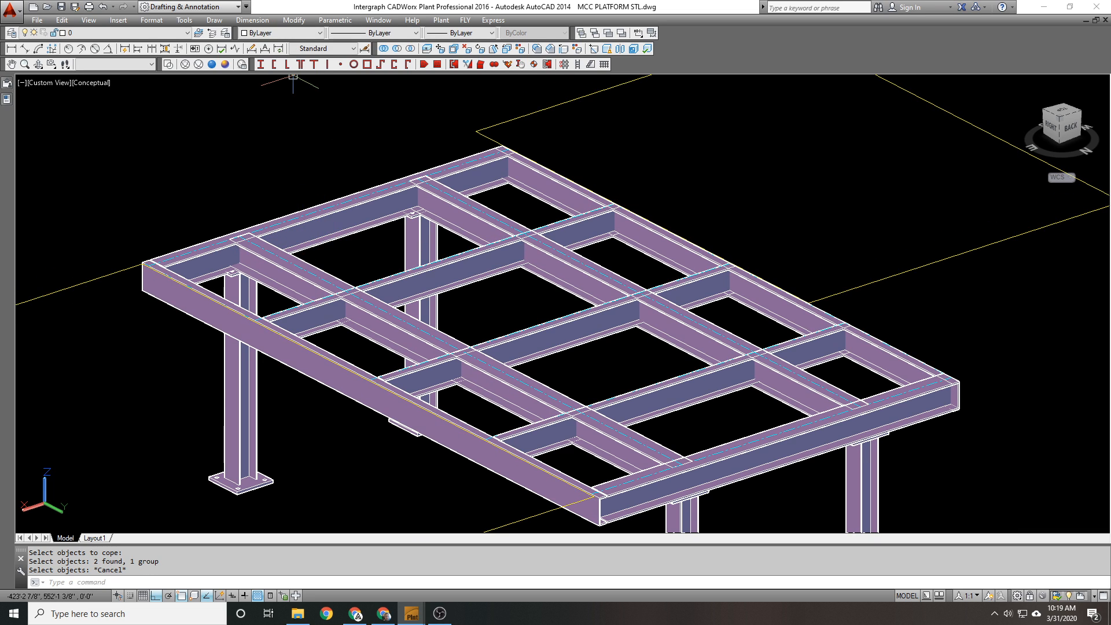
key("Return")
left_click(473, 257)
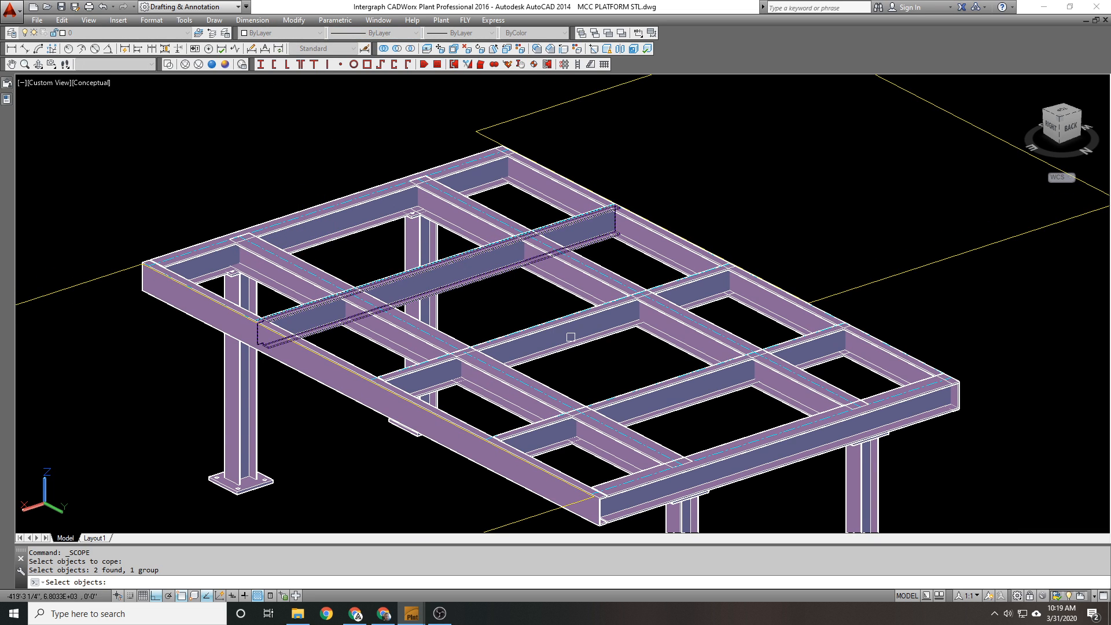
left_click(570, 337)
left_click(677, 398)
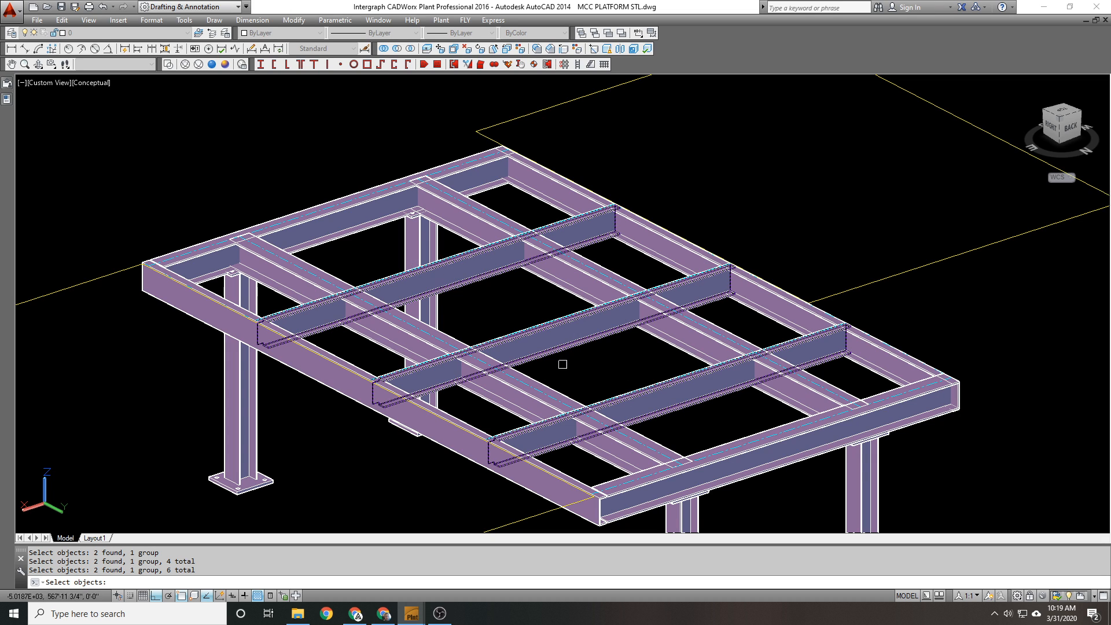
key("Return")
left_click(551, 395)
left_click(679, 344)
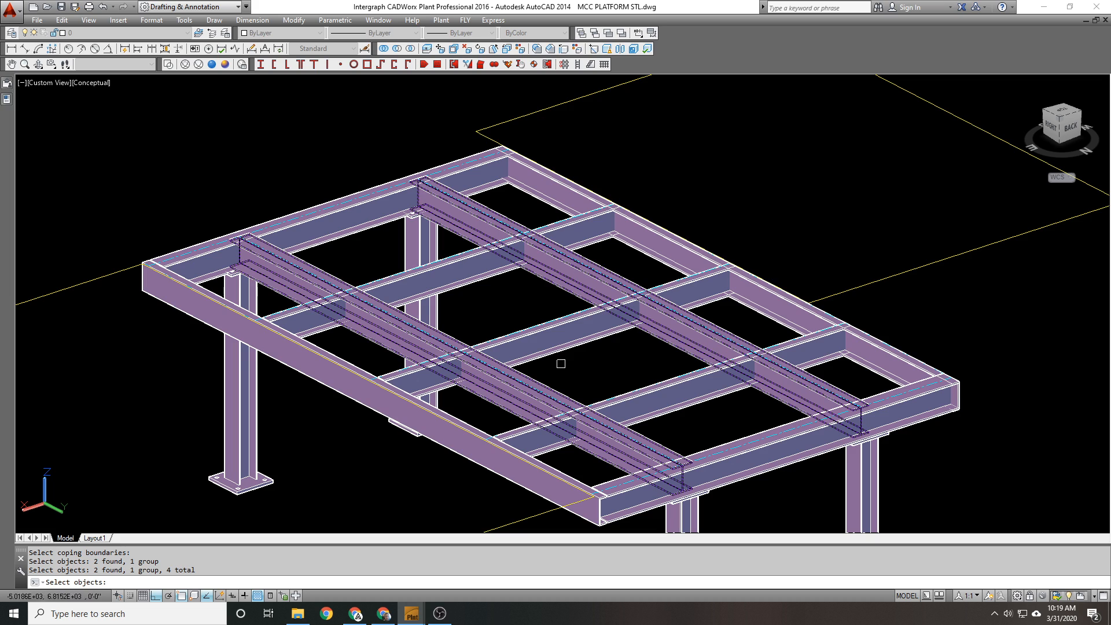
key("Return")
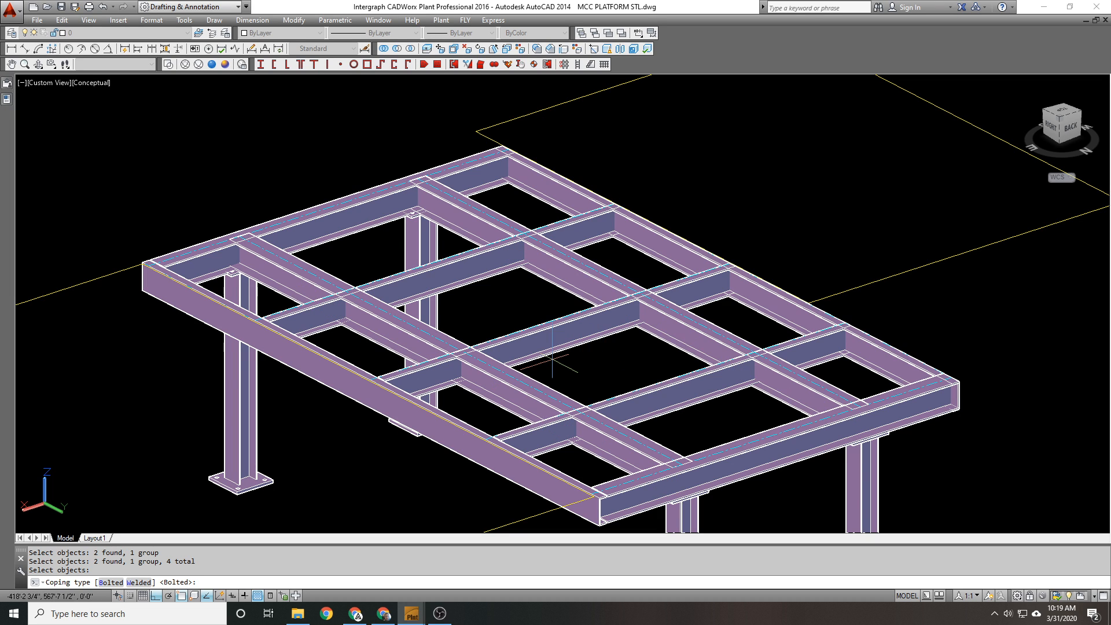
key("Return")
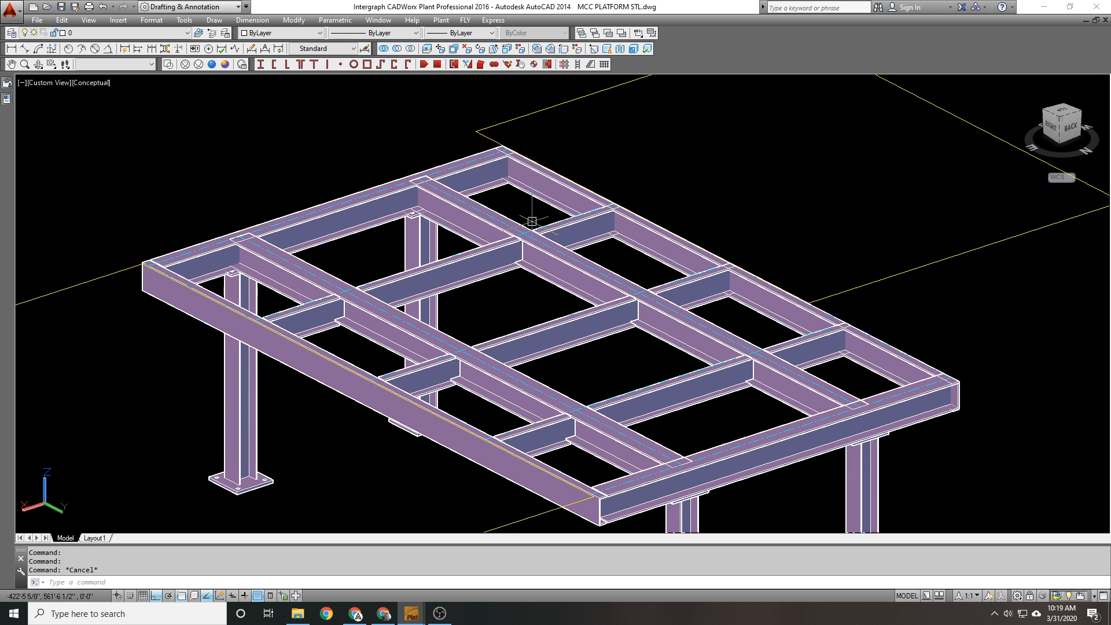
Step: Turn on automatic coping
key("Return")
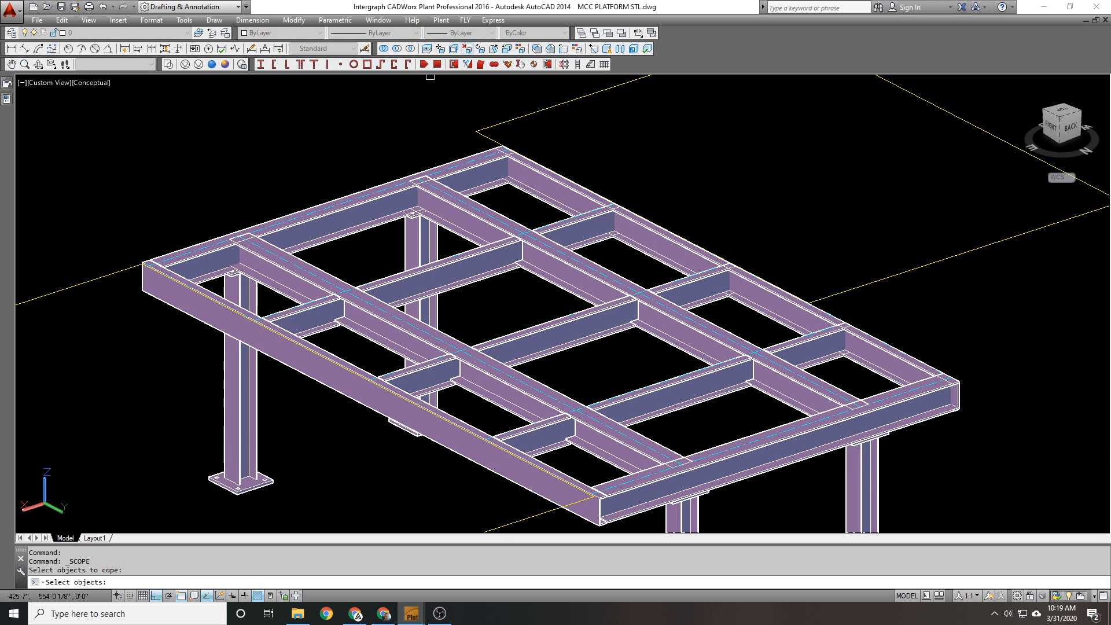
key("Escape")
left_click(548, 64)
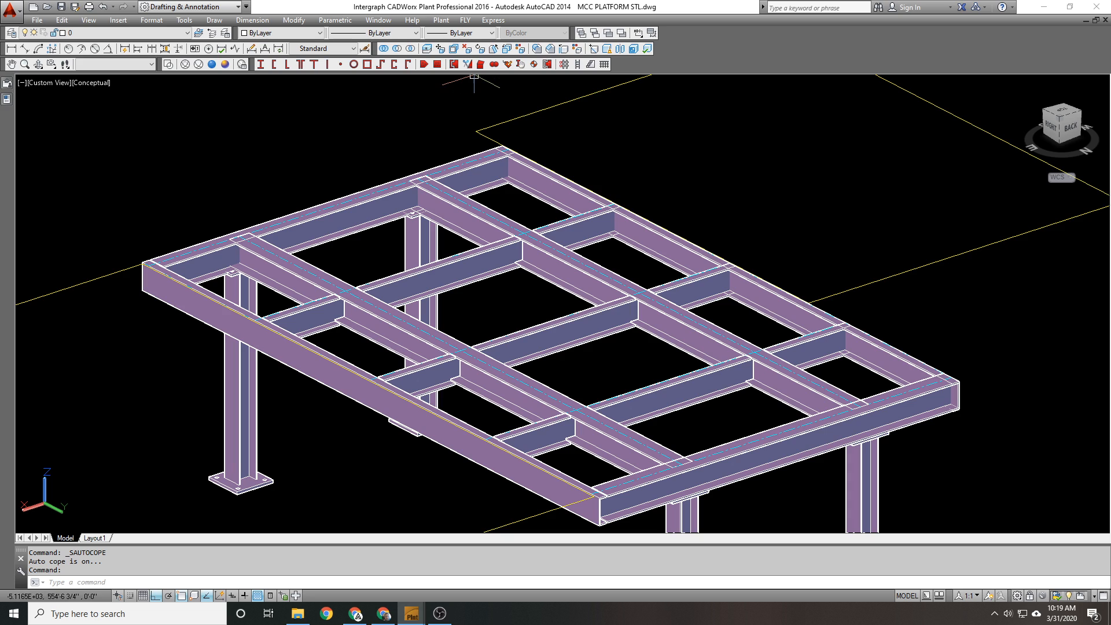
Step: Cope the two end beams and three intermediate beam segments against the far side channel as Bolted
left_click(454, 64)
left_click(499, 186)
left_click(596, 239)
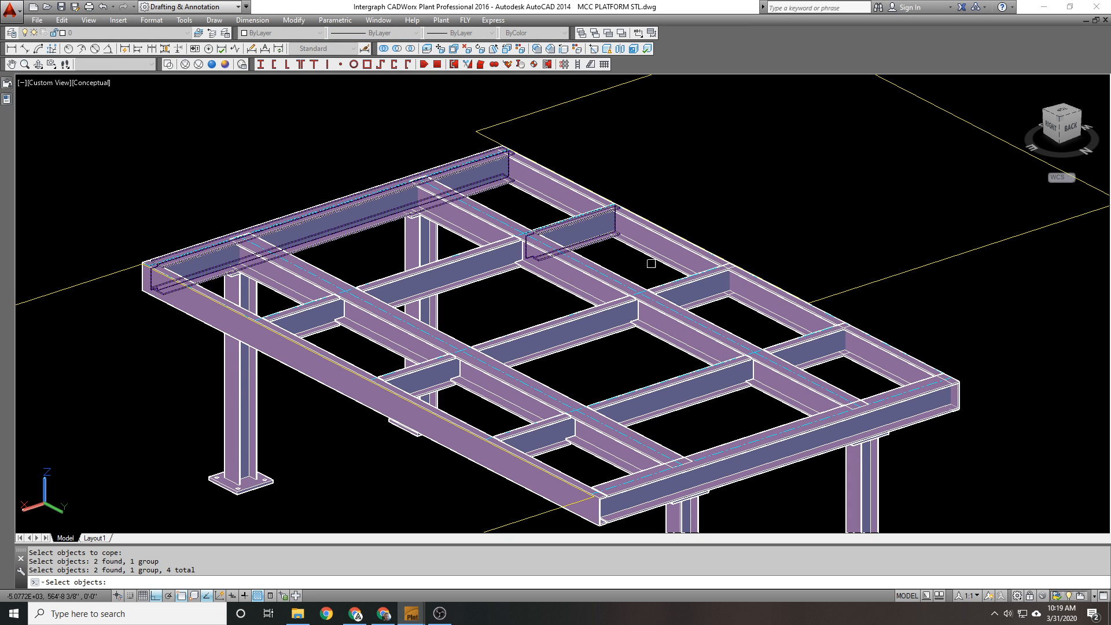
left_click(703, 299)
left_click(801, 345)
left_click(916, 408)
key("Return")
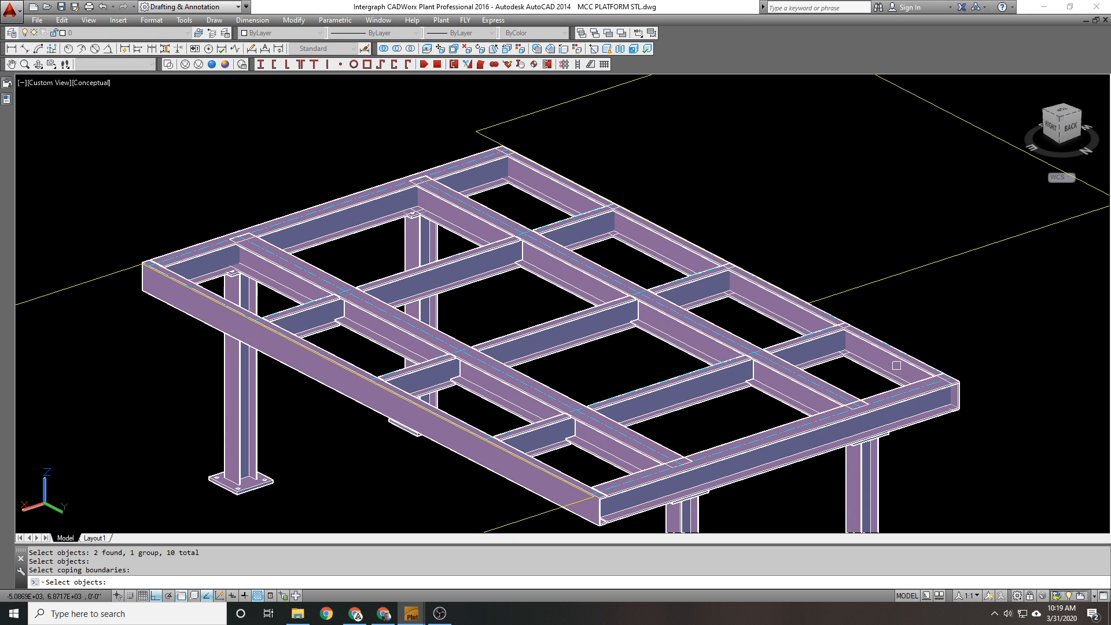
left_click(895, 368)
key("Return")
key("Return")
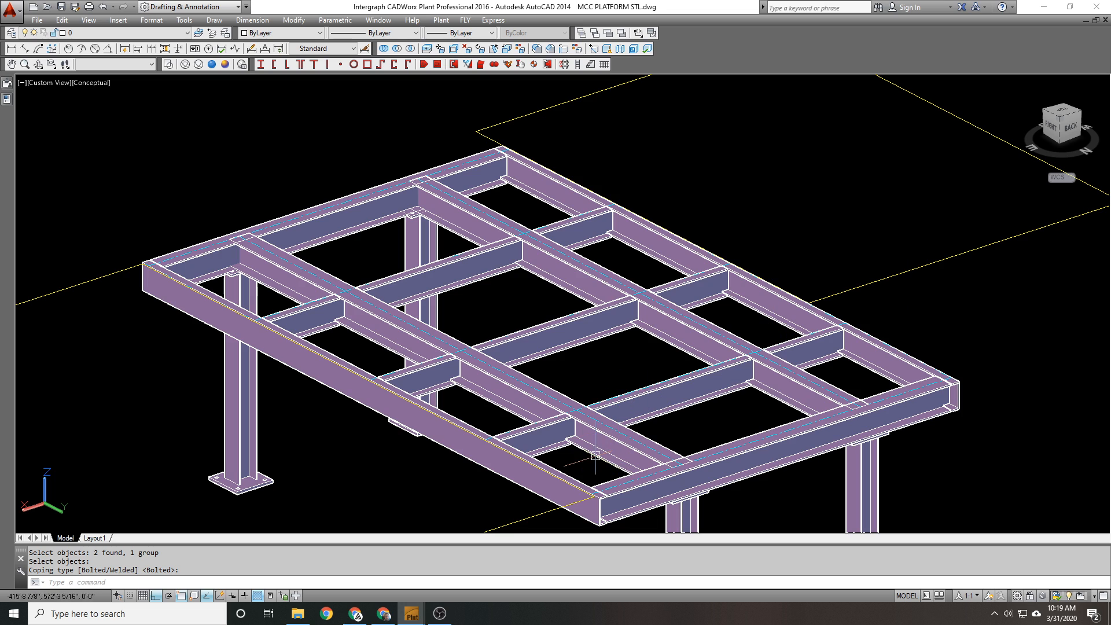
Step: Cope the near longitudinal beam at its connection with the front end beam, using the Bolted coping type
key("Return")
left_click(635, 444)
key("Return")
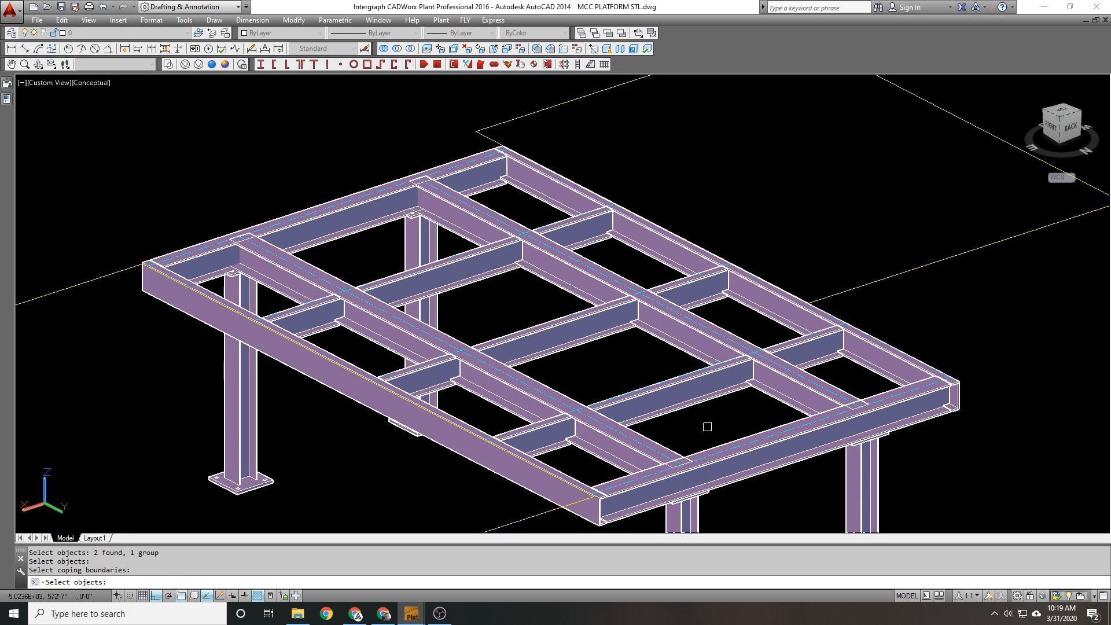
left_click(671, 449)
left_click(670, 495)
key("Return")
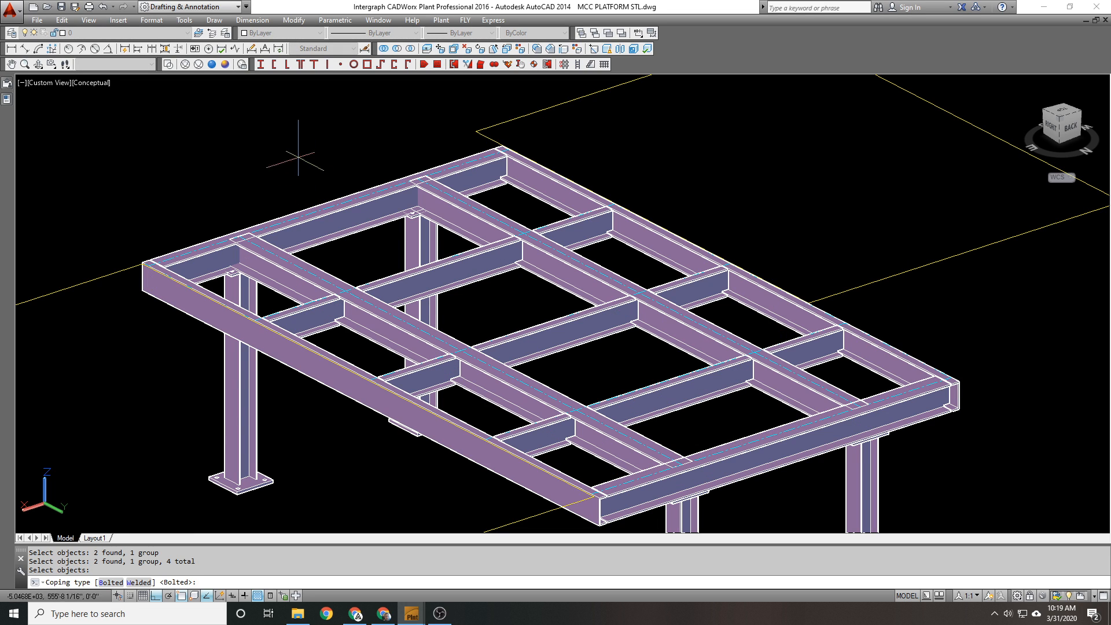
key("Return")
Step: Examine the platform's beam connections, channels and columns in the shaded view and in the 2D Wireframe visual style
scroll(302, 162, "down", 2)
mouse_move(302, 162)
middle_mouse_down("shift")
mouse_move(293, 168)
mouse_move(298, 204)
mouse_move(293, 180)
middle_mouse_up("shift")
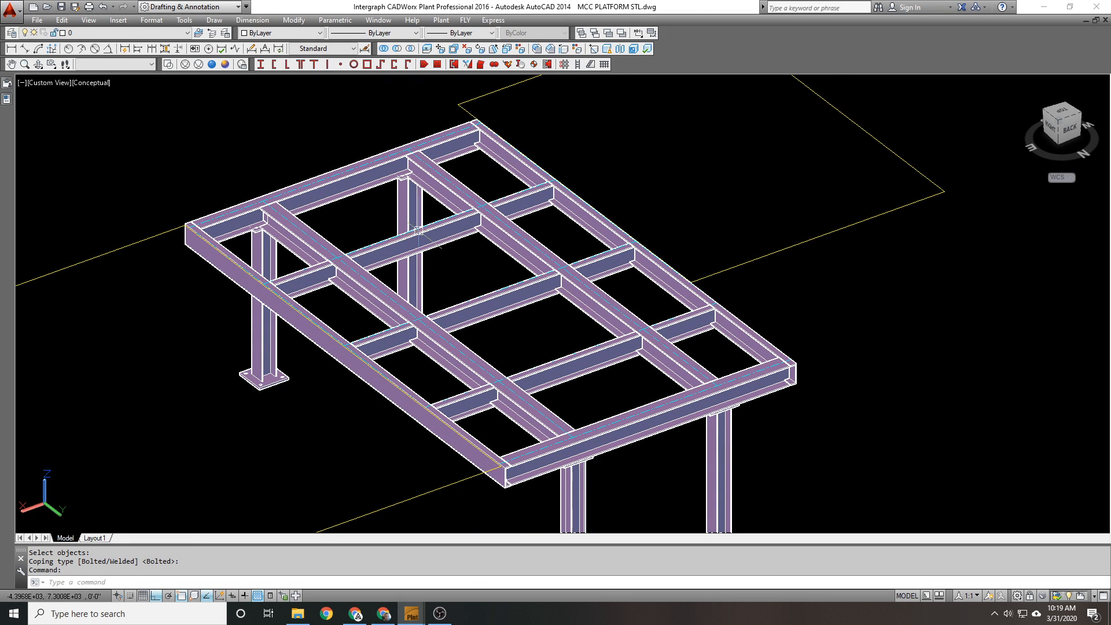
middle_click_drag(418, 231, 392, 91)
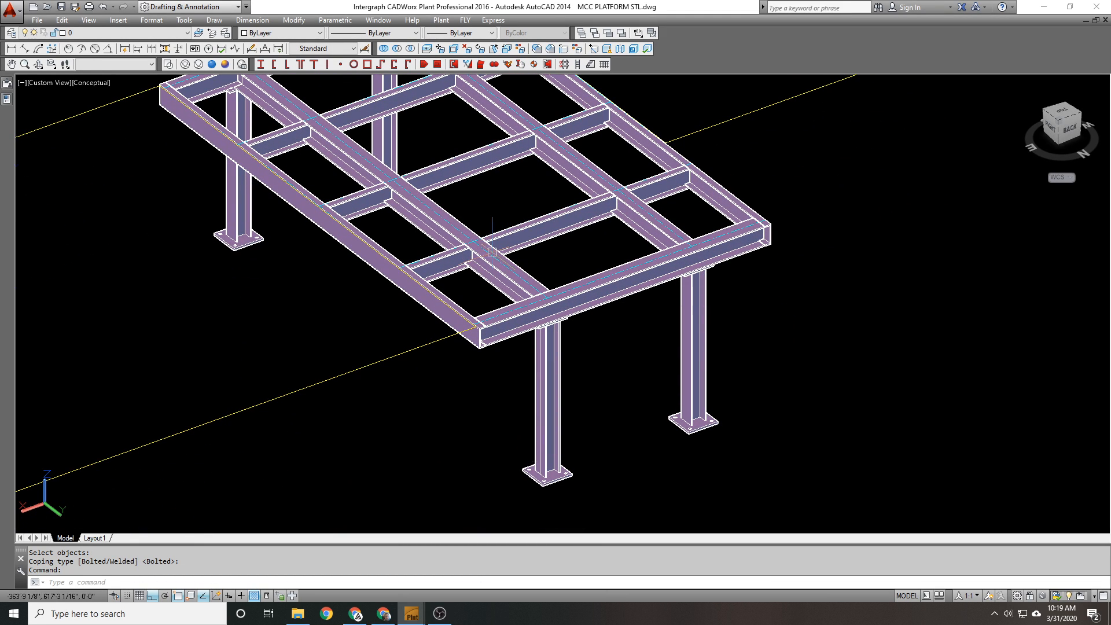
left_click(168, 64)
middle_click_drag(407, 317, 535, 347)
scroll(251, 226, "up", 3)
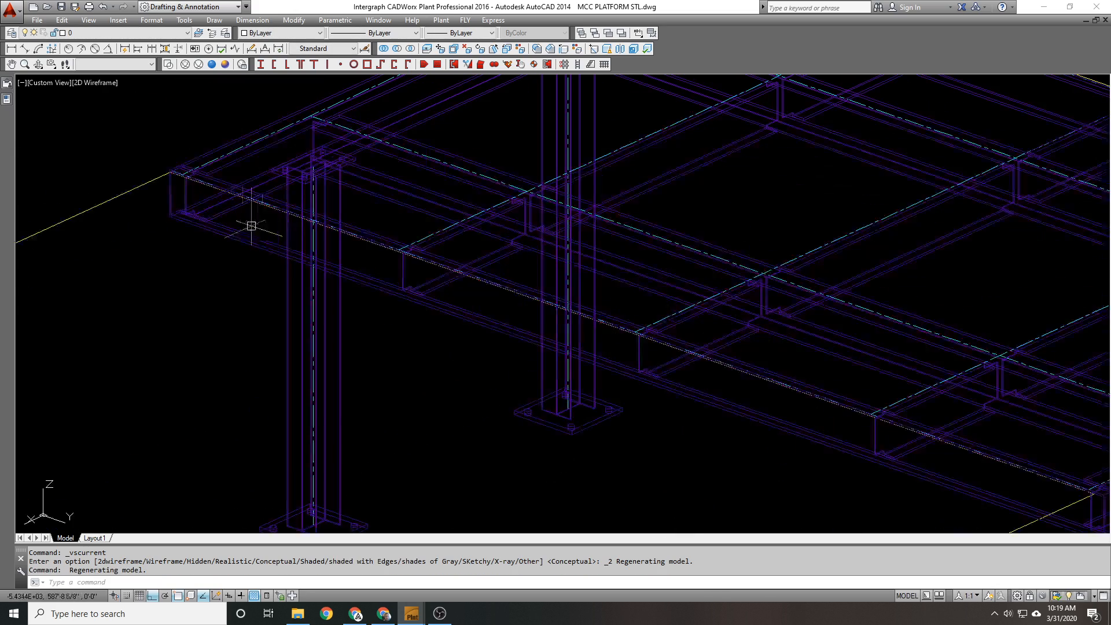
scroll(310, 245, "up", 2)
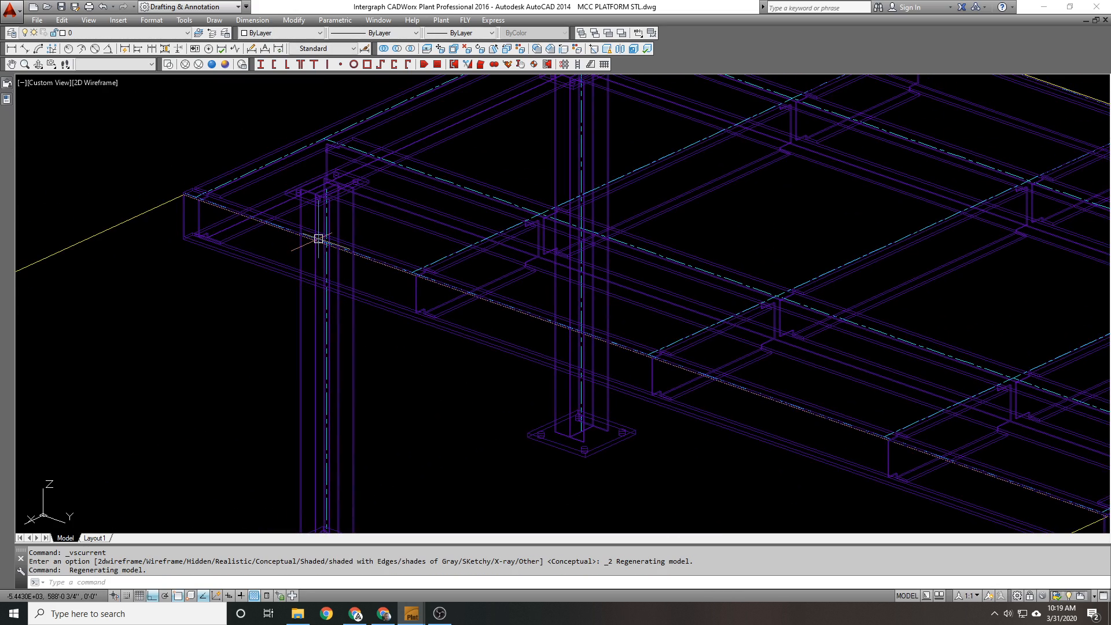
mouse_move(319, 238)
middle_click_drag(360, 166, 342, 198)
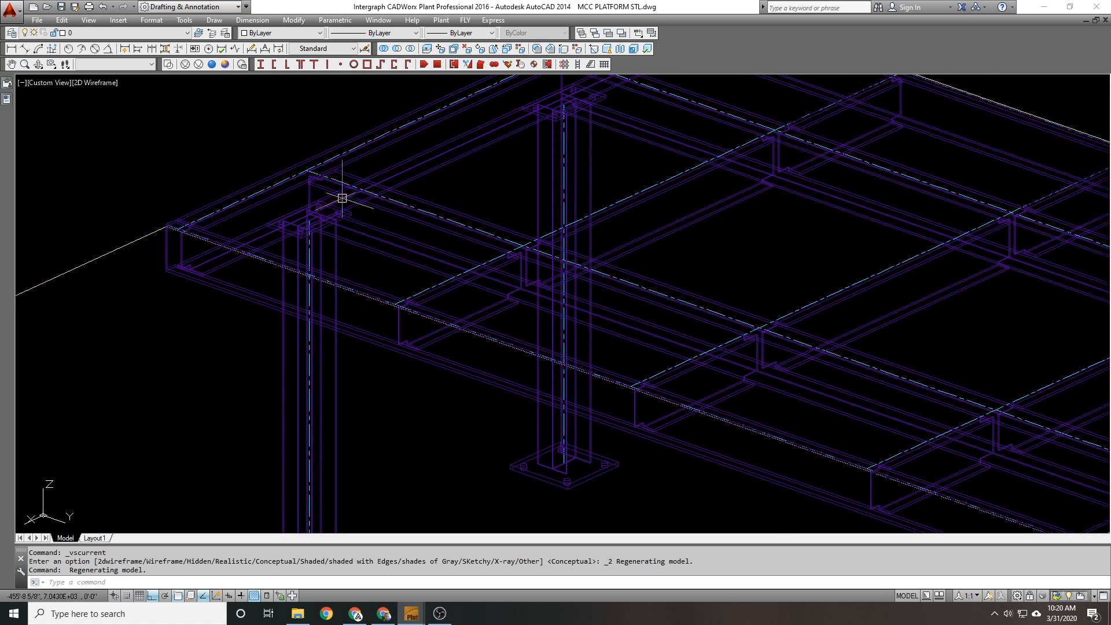
scroll(342, 198, "down", 4)
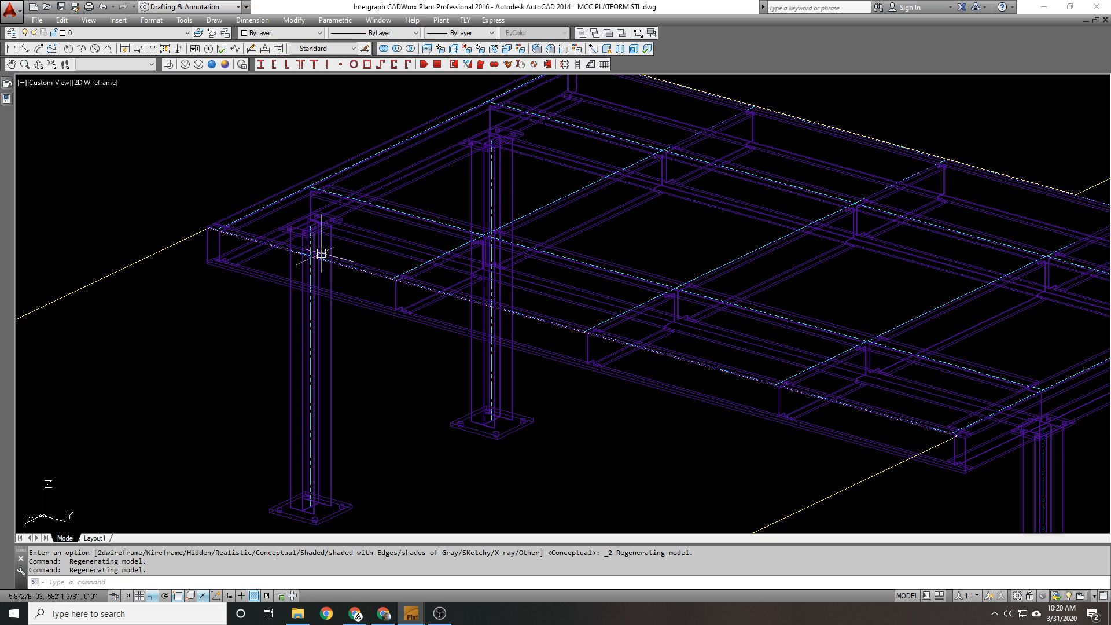
scroll(313, 194, "up", 2)
scroll(313, 194, "down", 2)
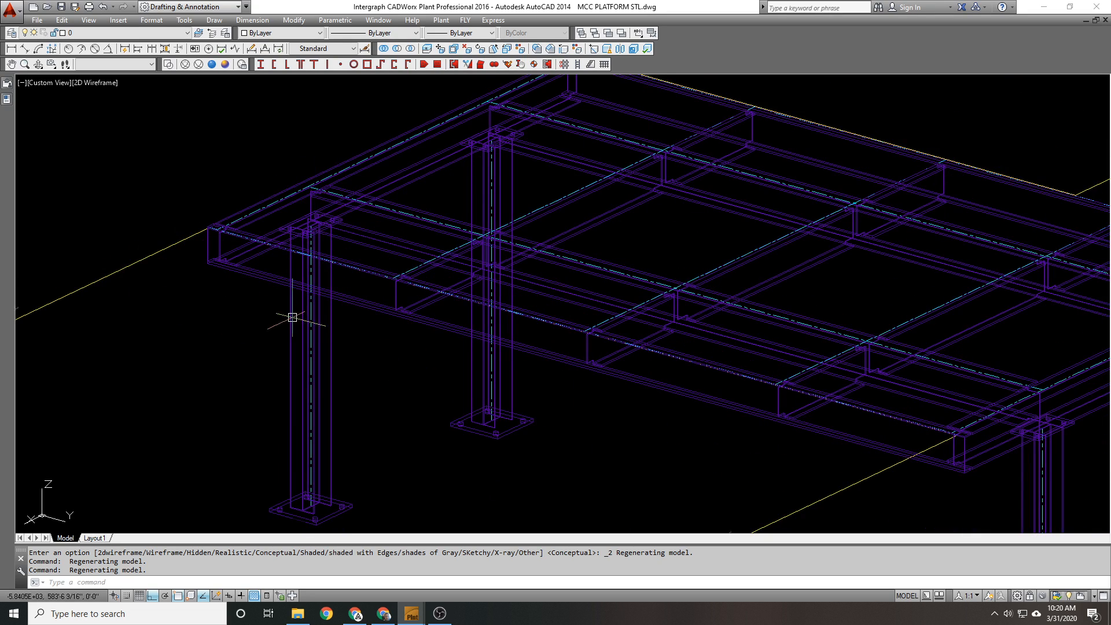
scroll(293, 316, "down", 1)
middle_click_drag(293, 313, 325, 231)
scroll(327, 237, "down", 2)
scroll(330, 255, "down", 1)
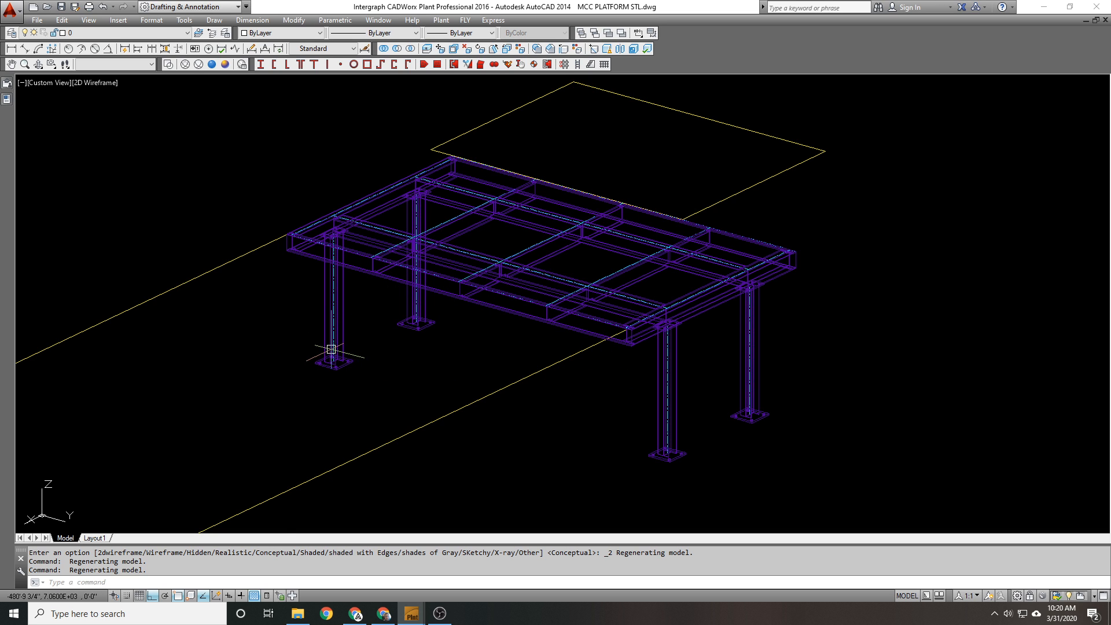
scroll(317, 360, "up", 1)
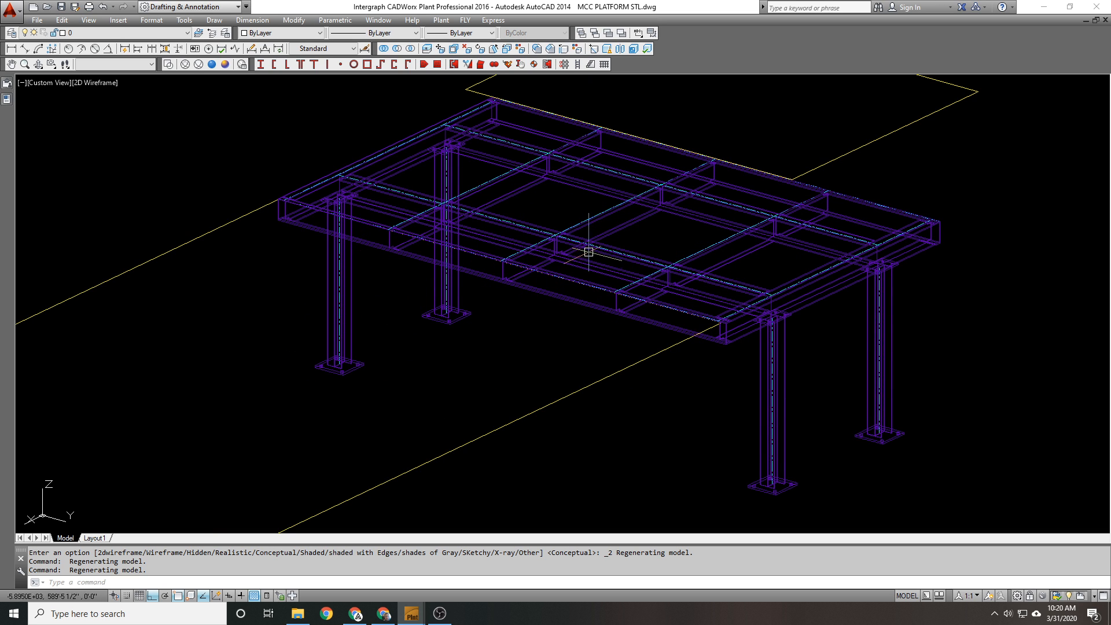
Step: Draw a 6-inch vertical line up the near corner column's centreline, starting at the elevation of the base plate's underside
scroll(311, 357, "up", 2)
scroll(311, 357, "up", 5)
type("L")
key("Return")
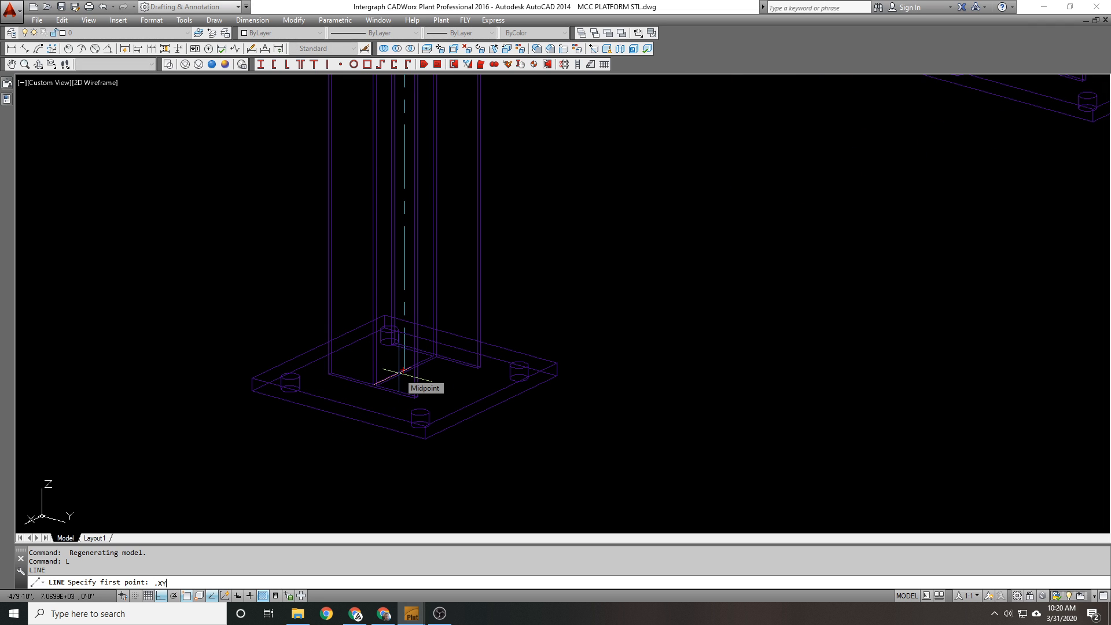
type(".xy")
key("Return")
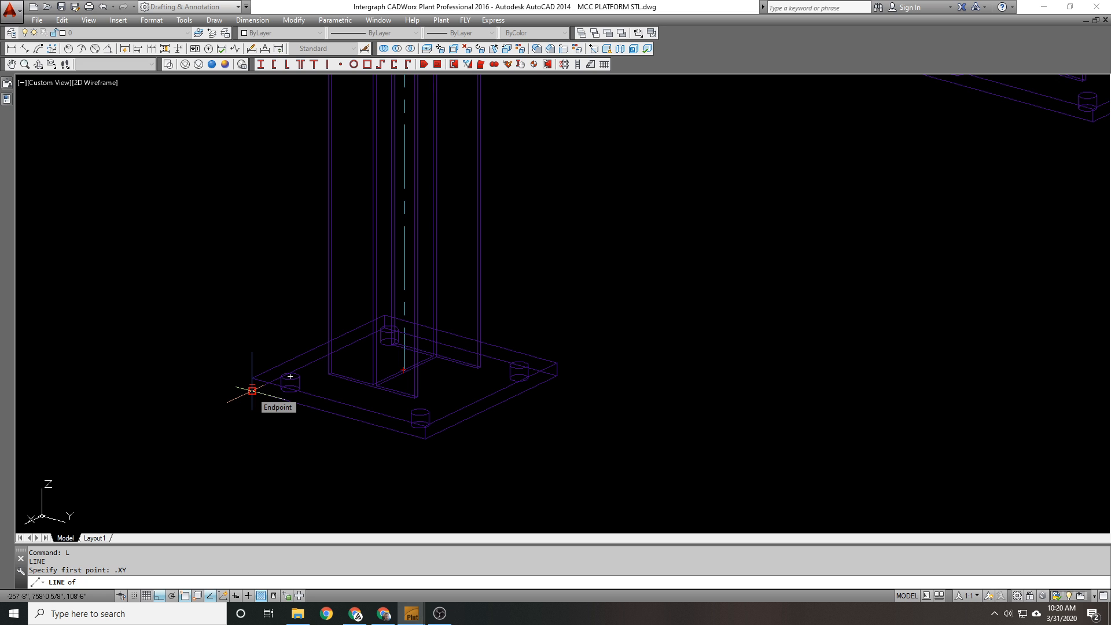
scroll(404, 370, "up", 5)
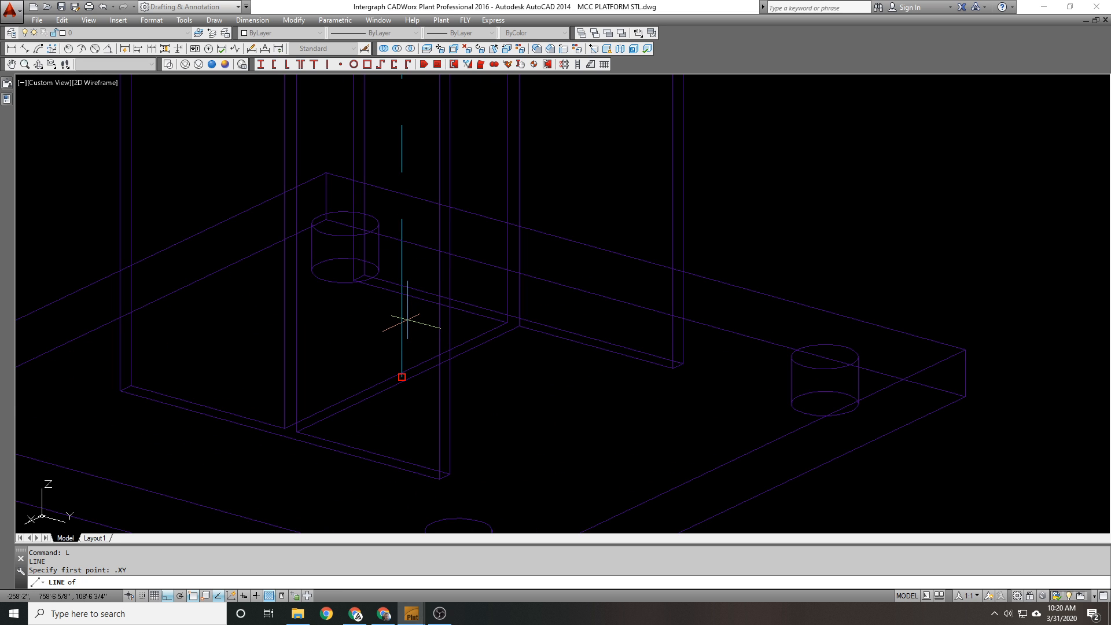
scroll(462, 310, "down", 4)
left_click(239, 397)
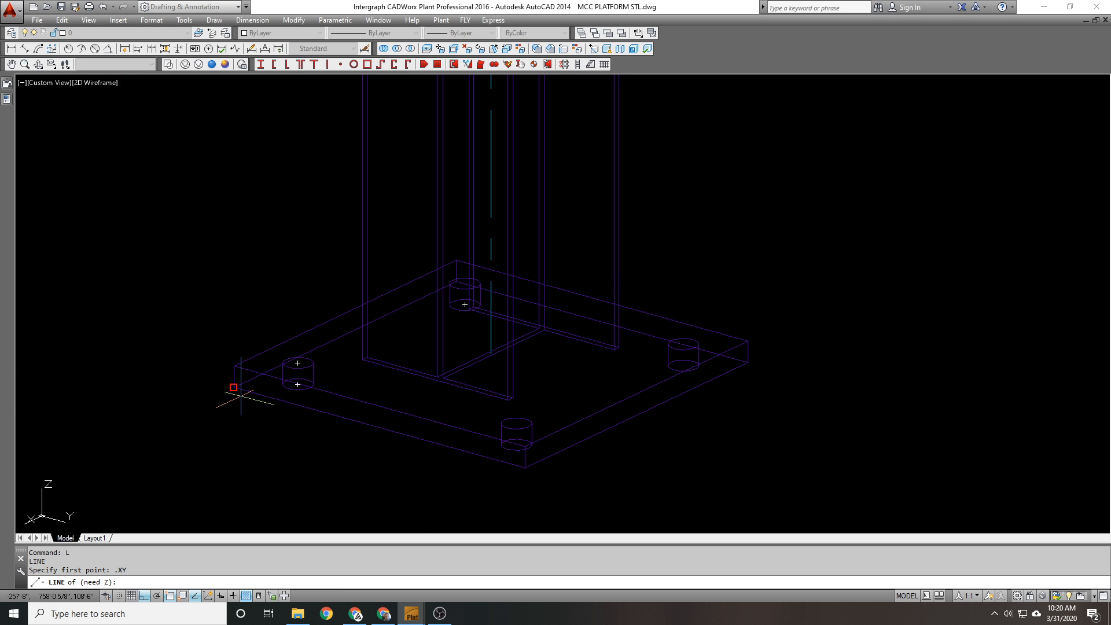
left_click(241, 397)
scroll(523, 248, "down", 4)
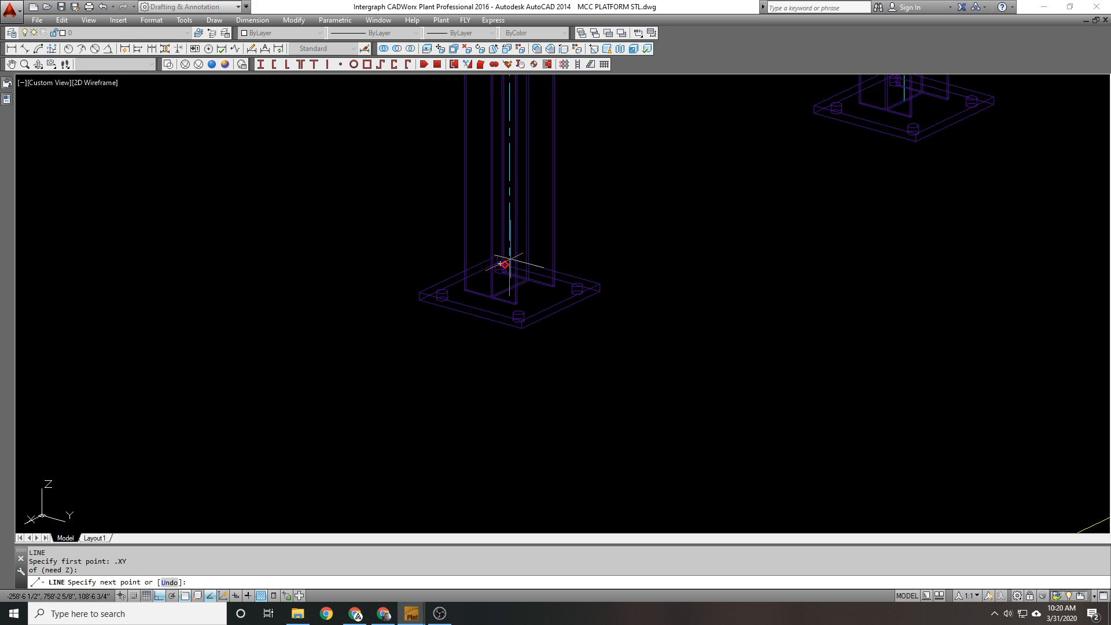
type("6")
key("Return")
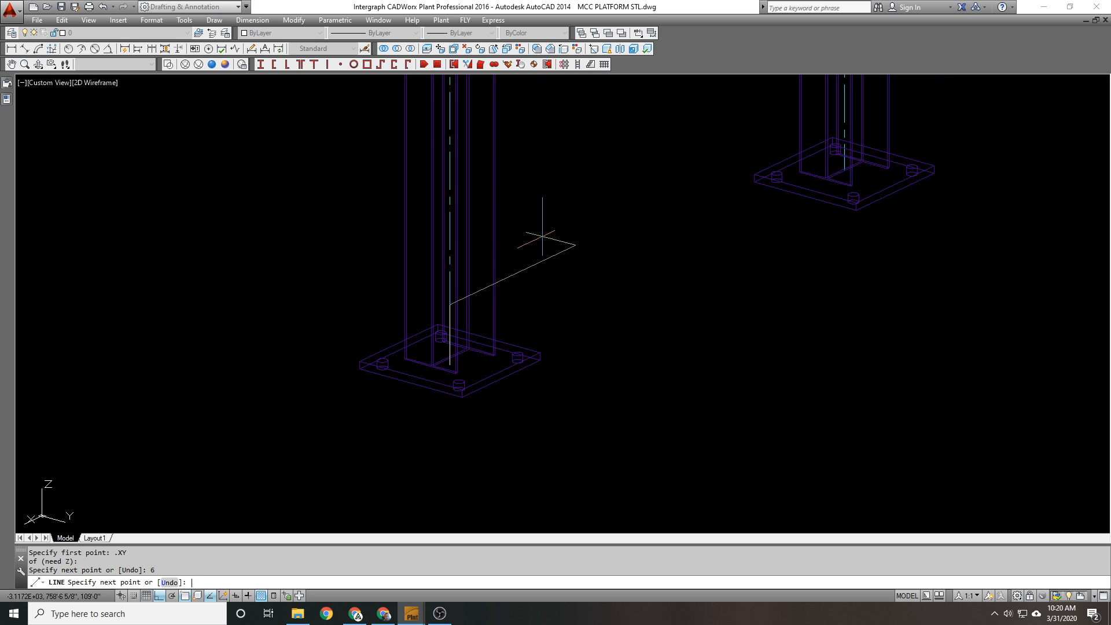
key("Escape")
type("u")
key("Return")
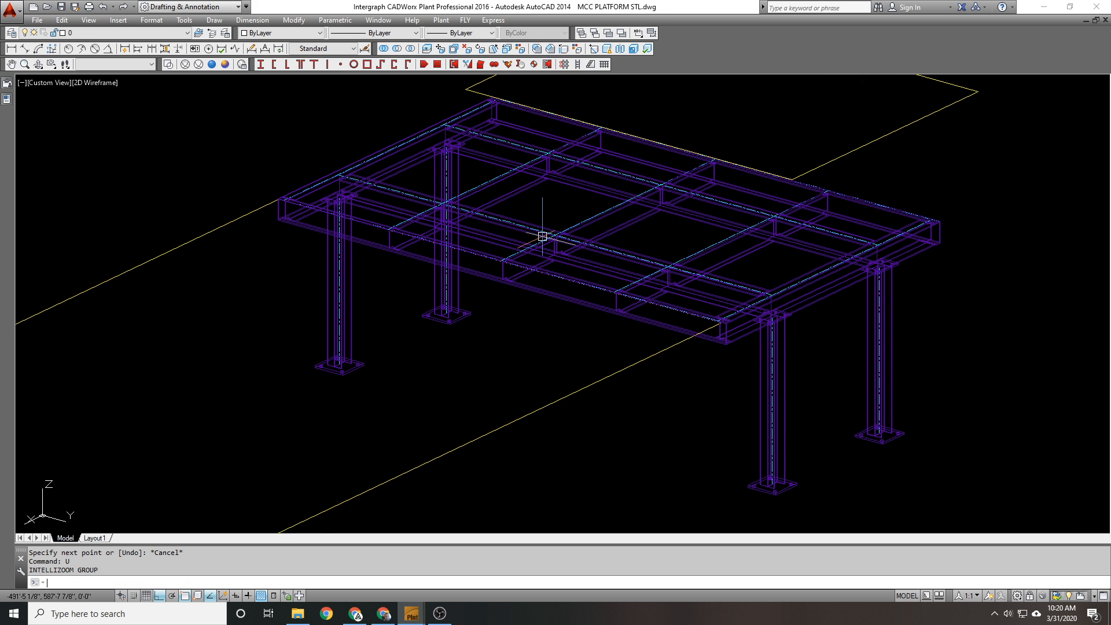
key("Escape")
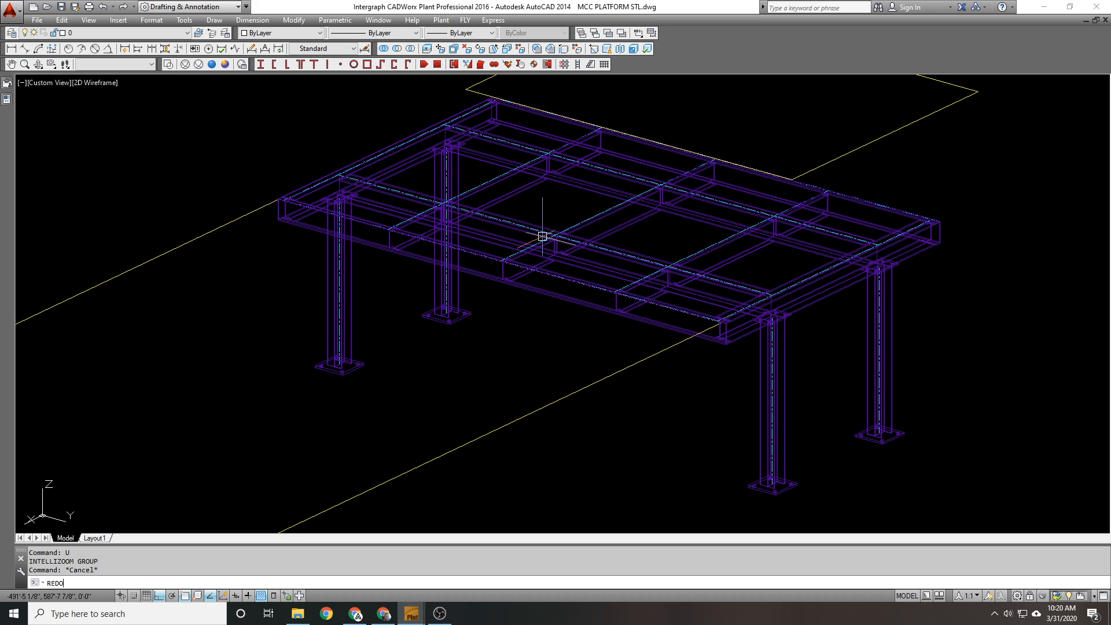
type("REDO")
key("Return")
Step: Set the UCS to the Right orientation
type("ucs")
key("Return")
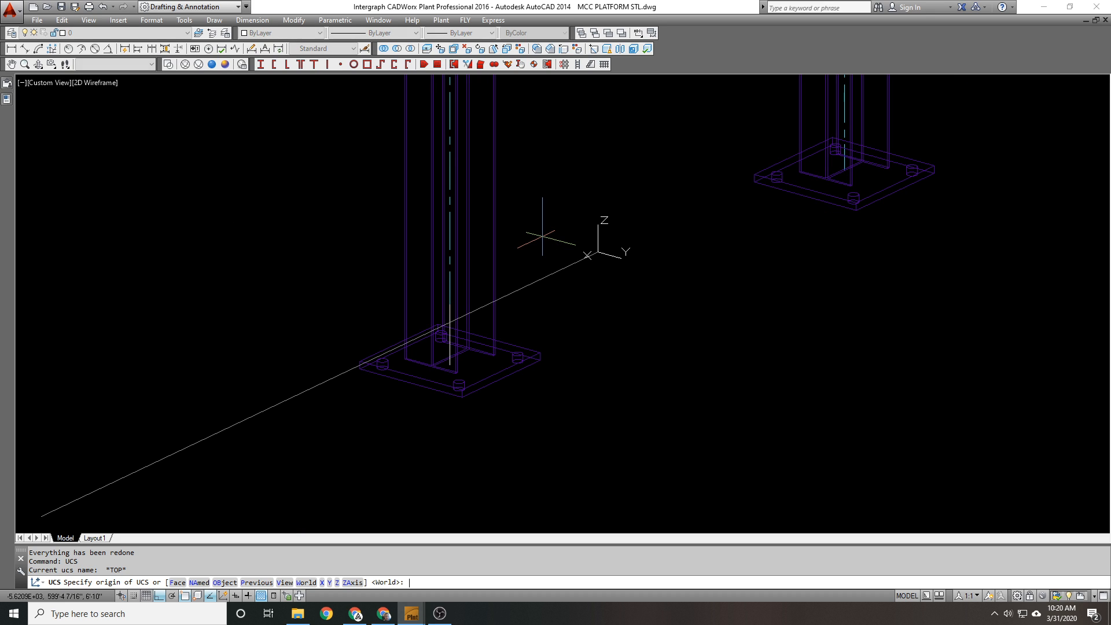
key("Return")
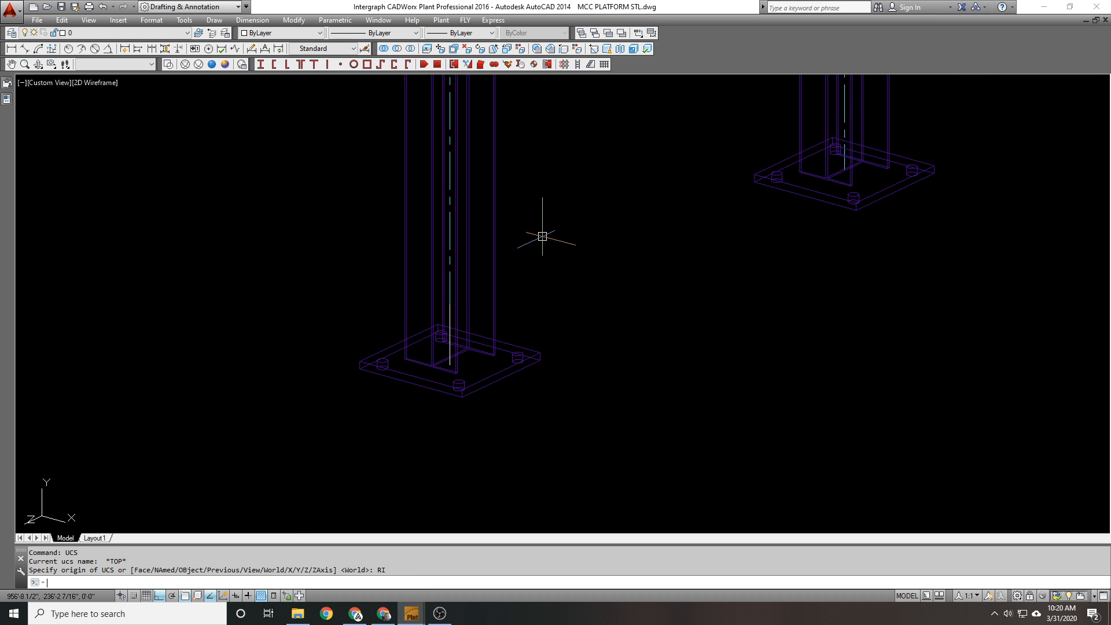
Step: Draw a 45° brace line from the upper end of the short column line up past the longitudinal beam
scroll(542, 237, "up", 1)
type("l")
key("Return")
left_click(422, 295)
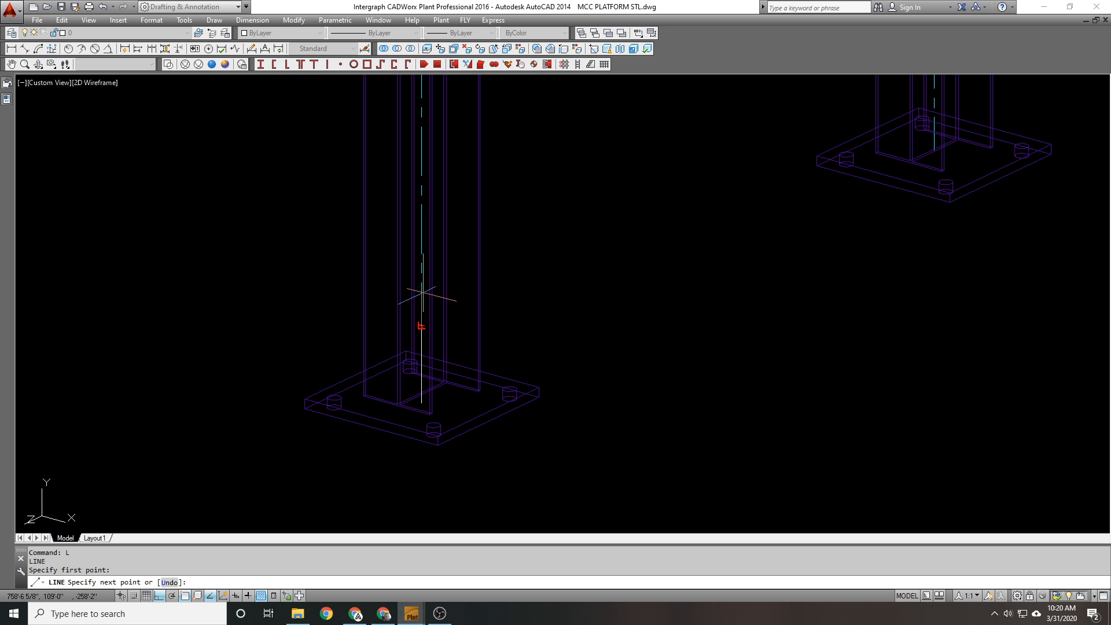
type("<45")
key("Return")
scroll(423, 294, "down", 3)
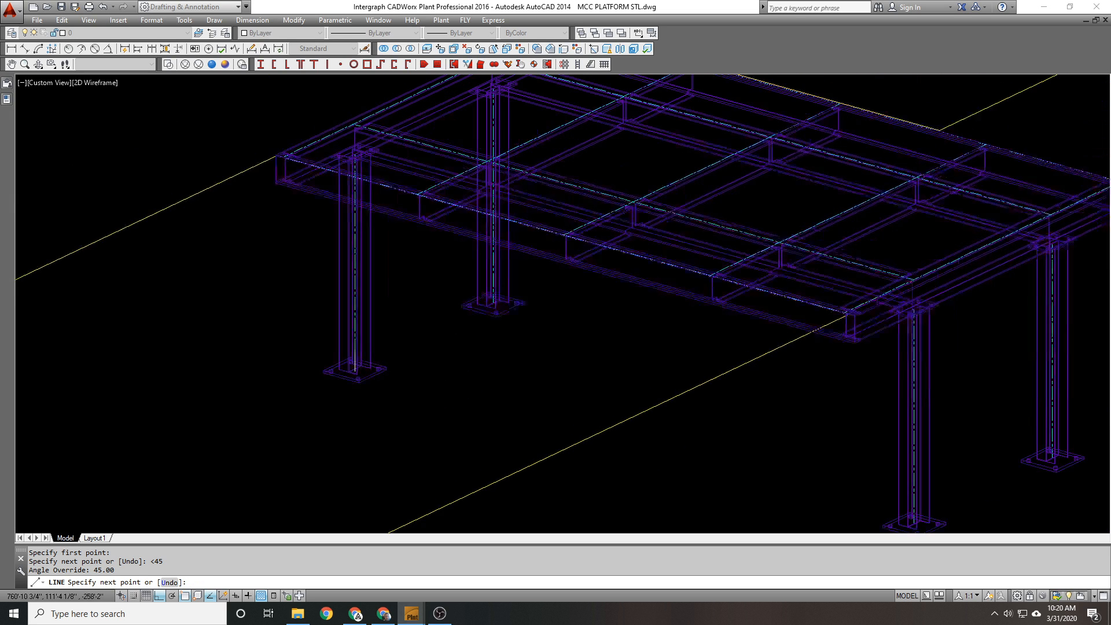
left_click(575, 191)
key("Return")
Step: Draw a straight line along the near longitudinal beam's centreline, from its end above the column past the 45° line
scroll(447, 220, "up", 3)
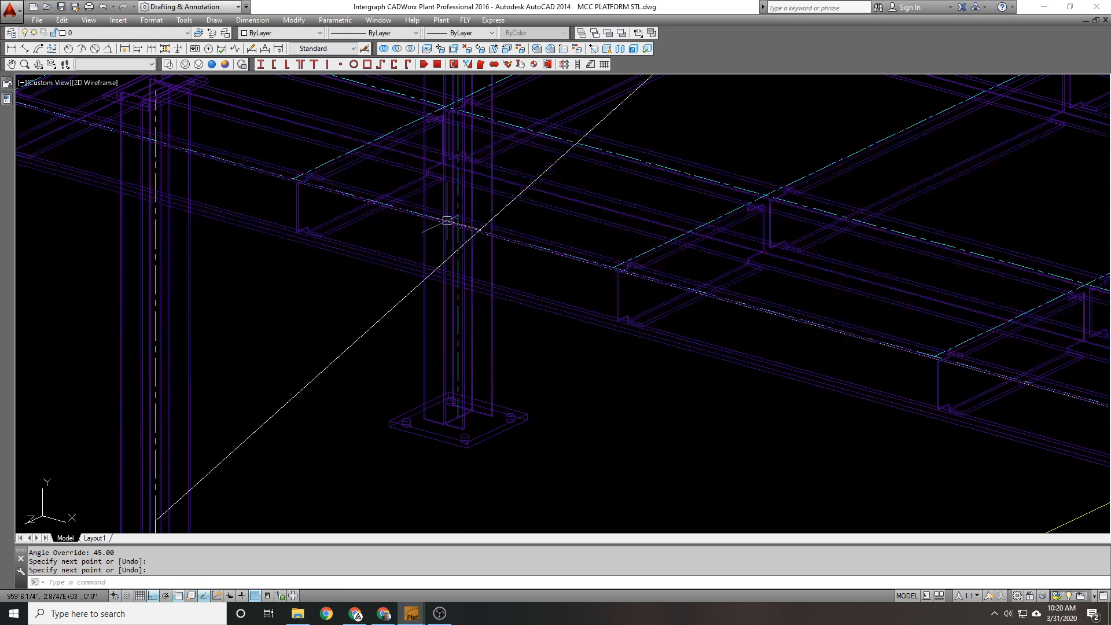
scroll(451, 222, "up", 3)
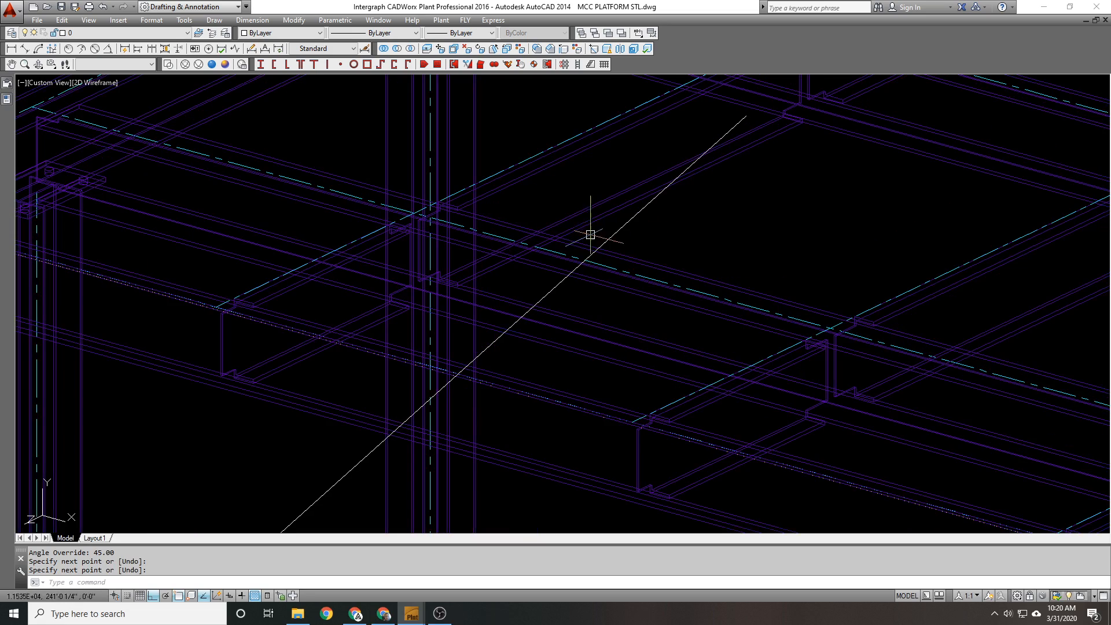
scroll(568, 246, "up", 1)
type("l")
key("Return")
scroll(181, 136, "up", 2)
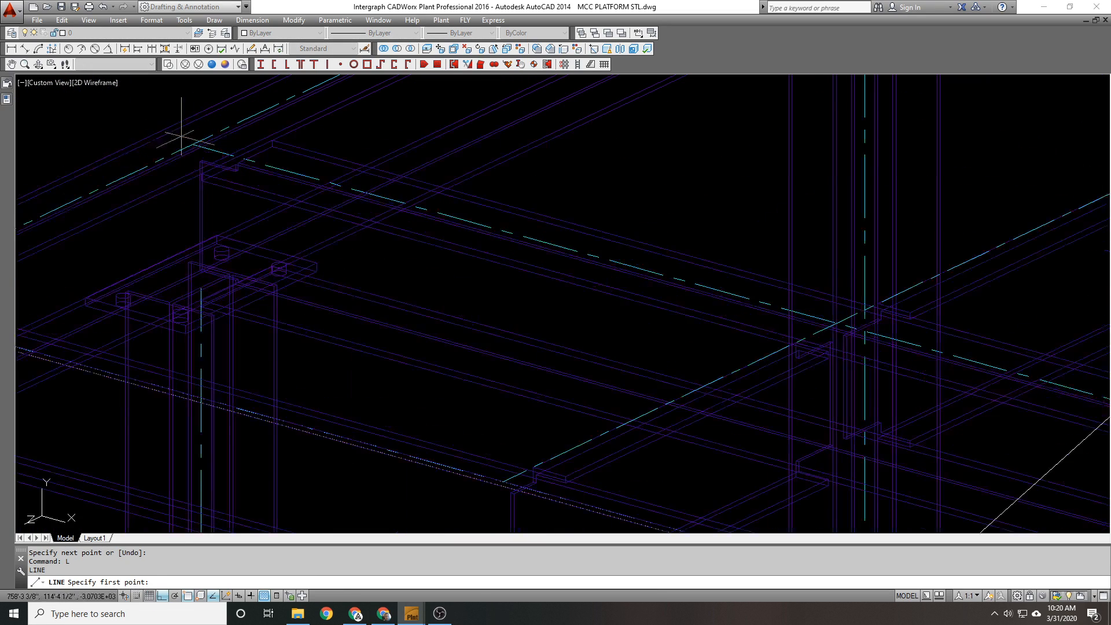
left_click(192, 144)
scroll(116, 135, "down", 3)
left_click(750, 227)
key("Return")
Step: Move the line drawn along the beam's centreline down 4 inches
type("m")
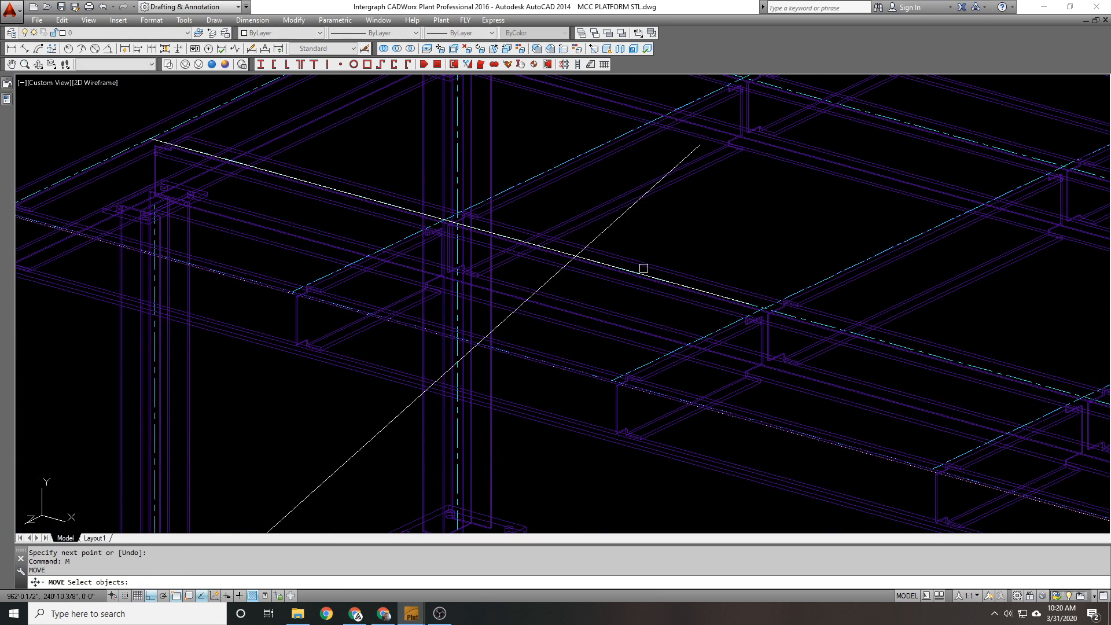
left_click(637, 274)
key("Return")
left_click(730, 208)
type("4")
key("Return")
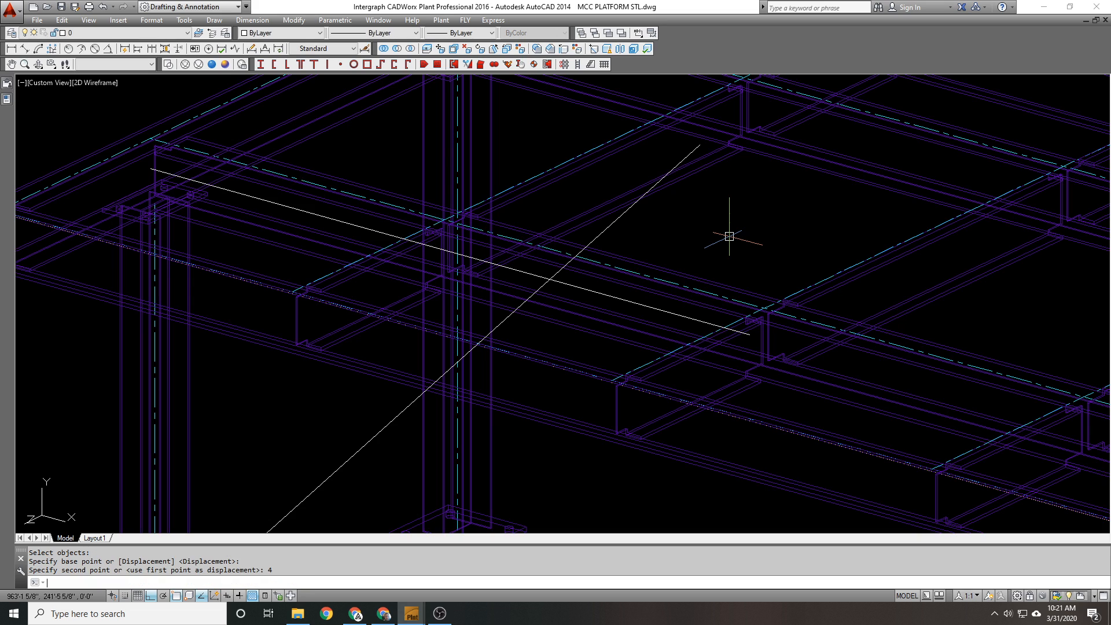
Step: Fillet the lowered beam line and the 45° line so they meet at a corner
scroll(533, 264, "up", 1)
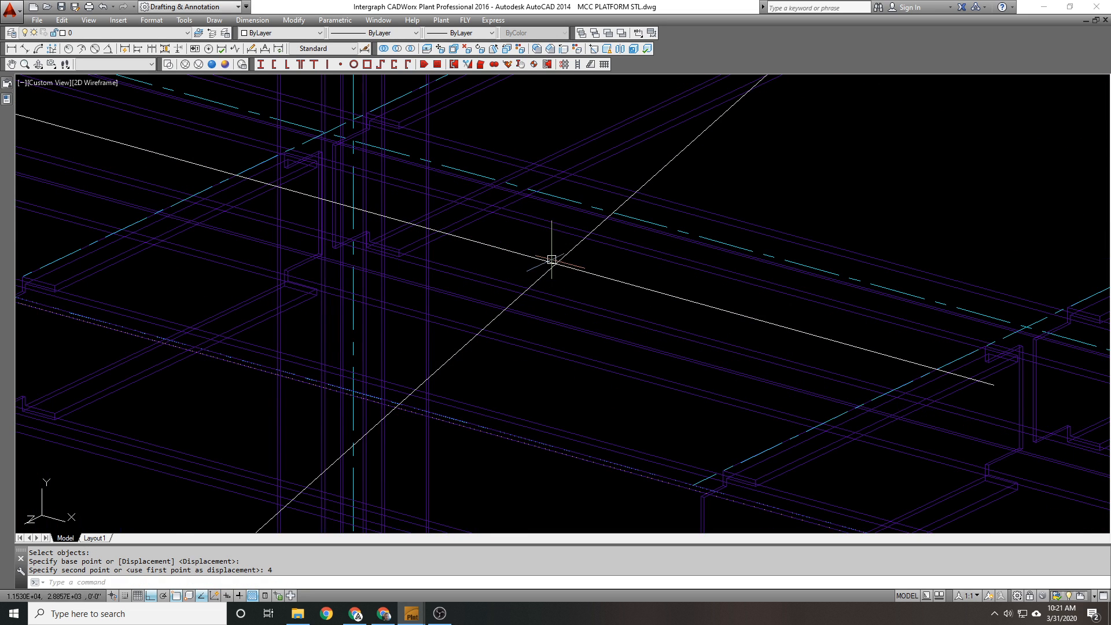
type("f")
key("Return")
left_click(543, 268)
left_click(541, 260)
Step: Measure the horizontal distance from the brace line's corner back toward the column
type("DI")
key("Return")
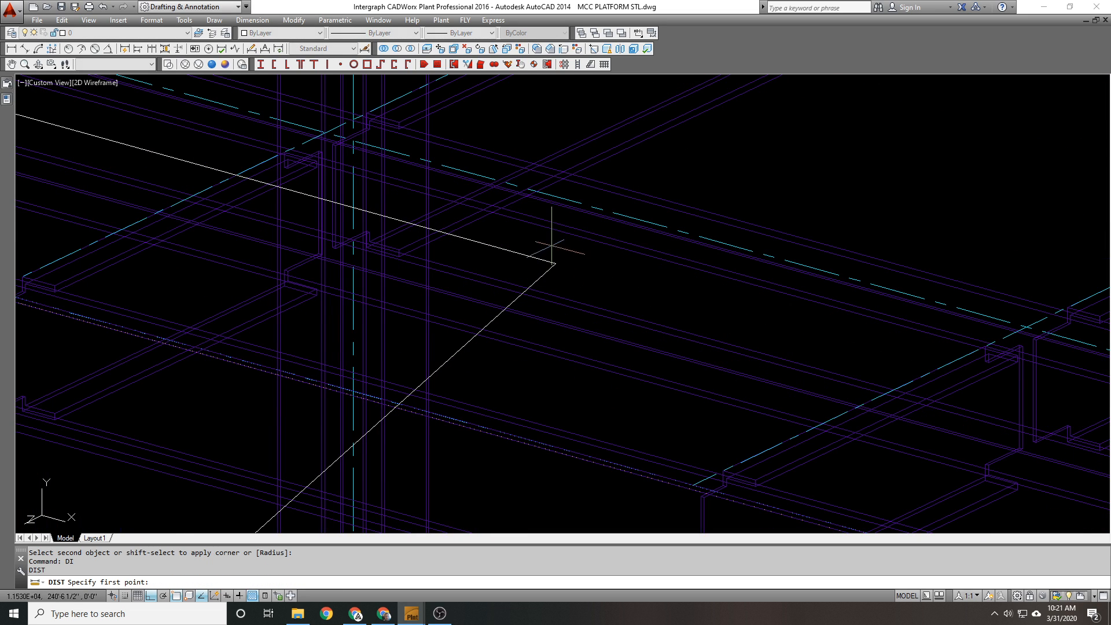
left_click(553, 261)
scroll(425, 226, "down", 2)
middle_click_drag(423, 226, 723, 274)
left_click(405, 181)
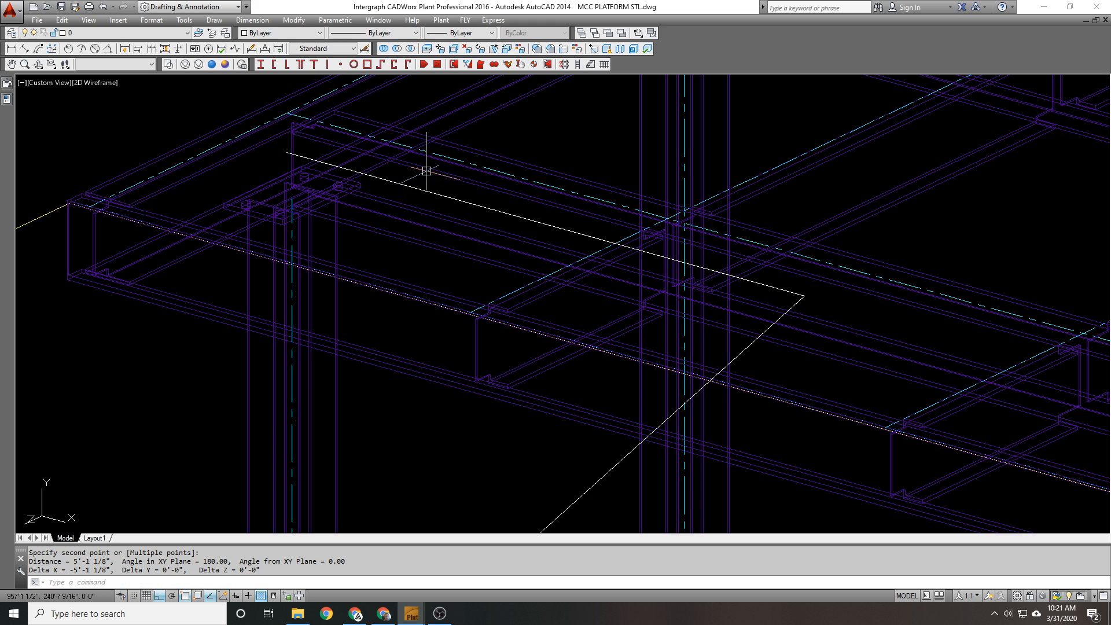
Step: Open the W8X18 end beam for component editing and reapply its existing settings to regenerate it
scroll(485, 339, "down", 3)
middle_click_drag(485, 340, 485, 232)
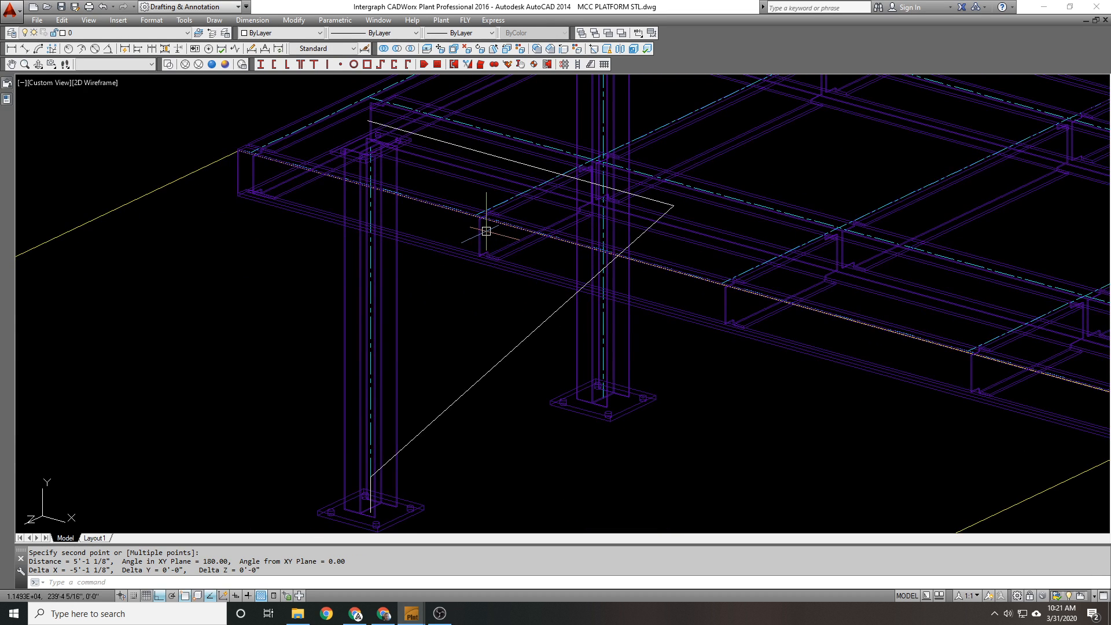
middle_click_drag(481, 315, 463, 290)
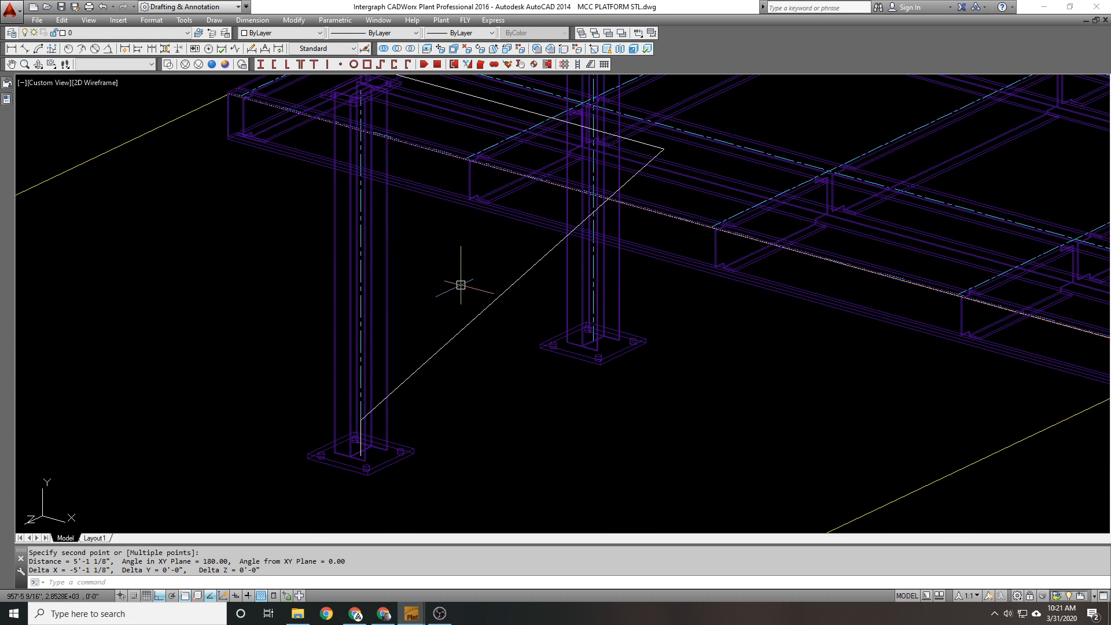
scroll(447, 350, "down", 1)
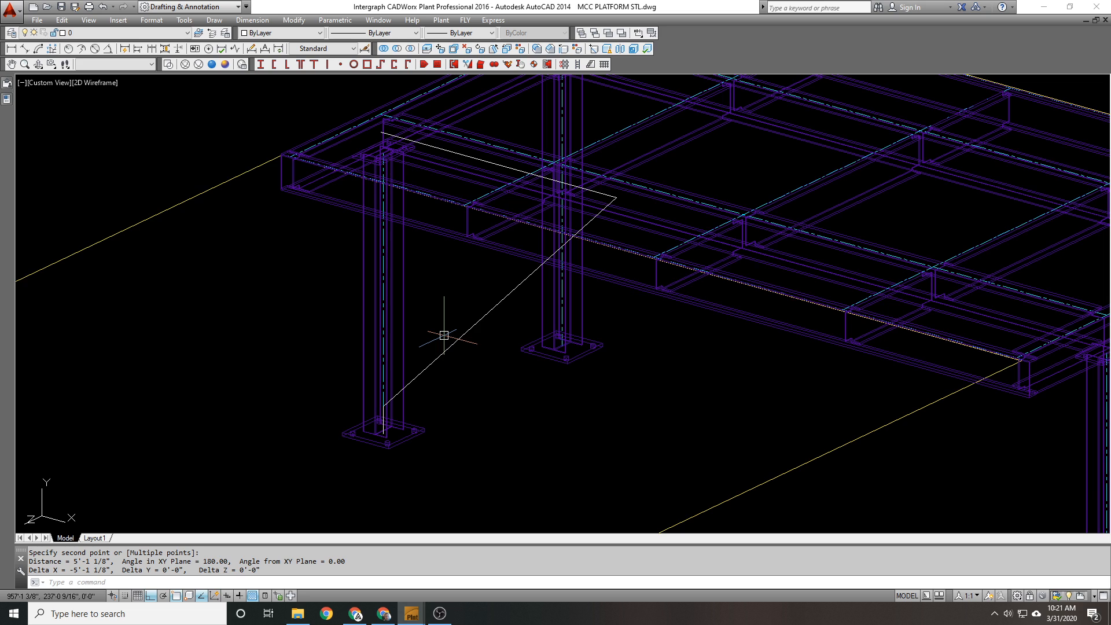
scroll(326, 137, "up", 3)
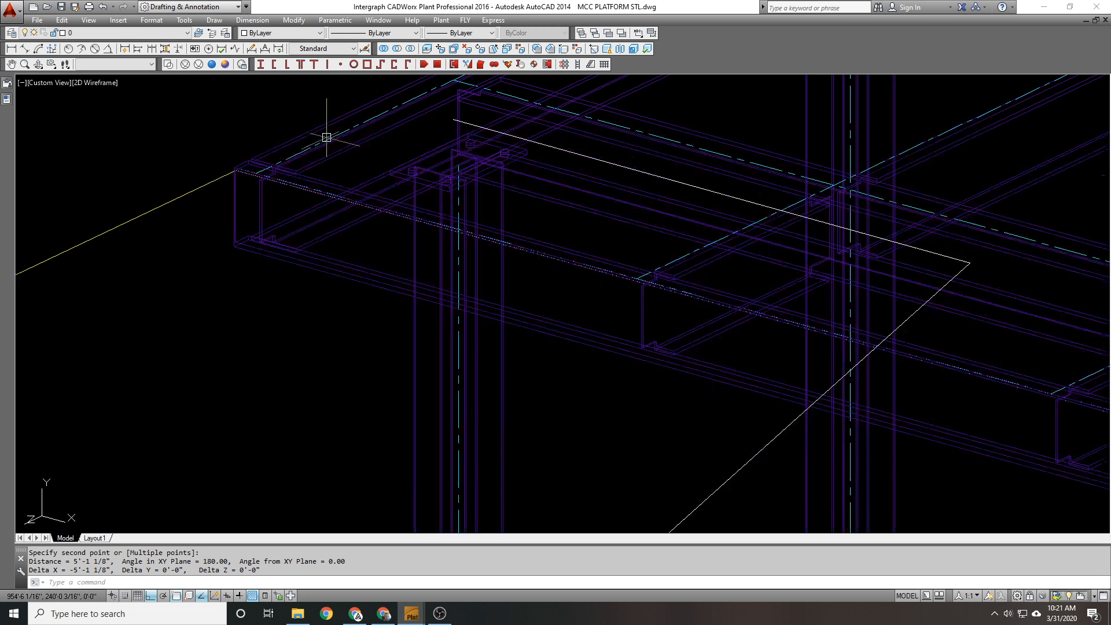
mouse_move(339, 148)
scroll(405, 208, "down", 3)
scroll(382, 183, "up", 3)
double_click(381, 181)
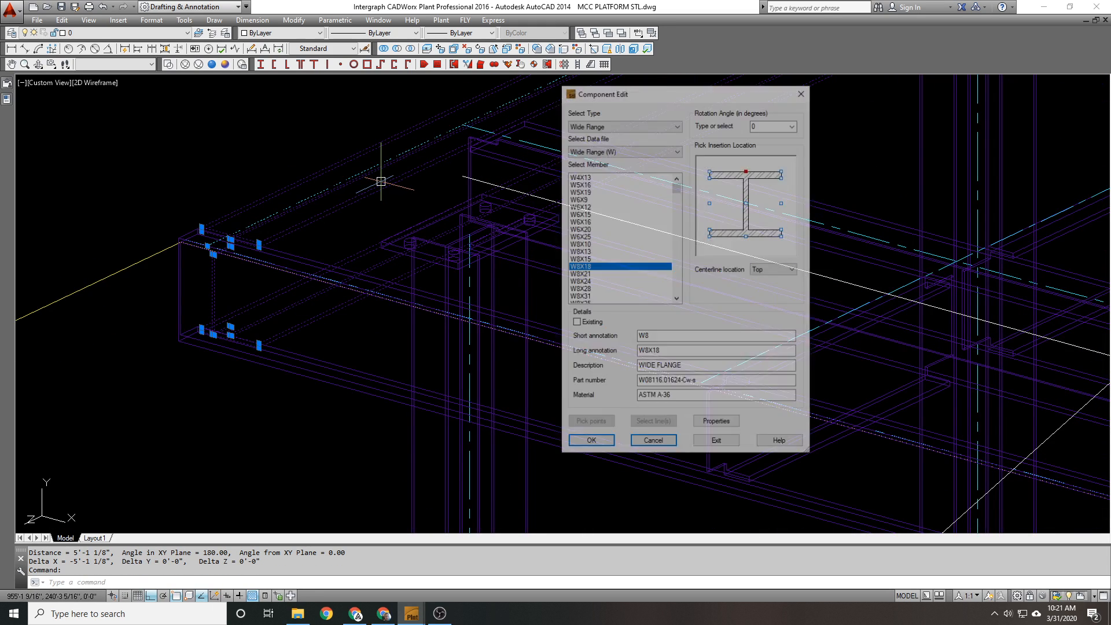
left_click(590, 443)
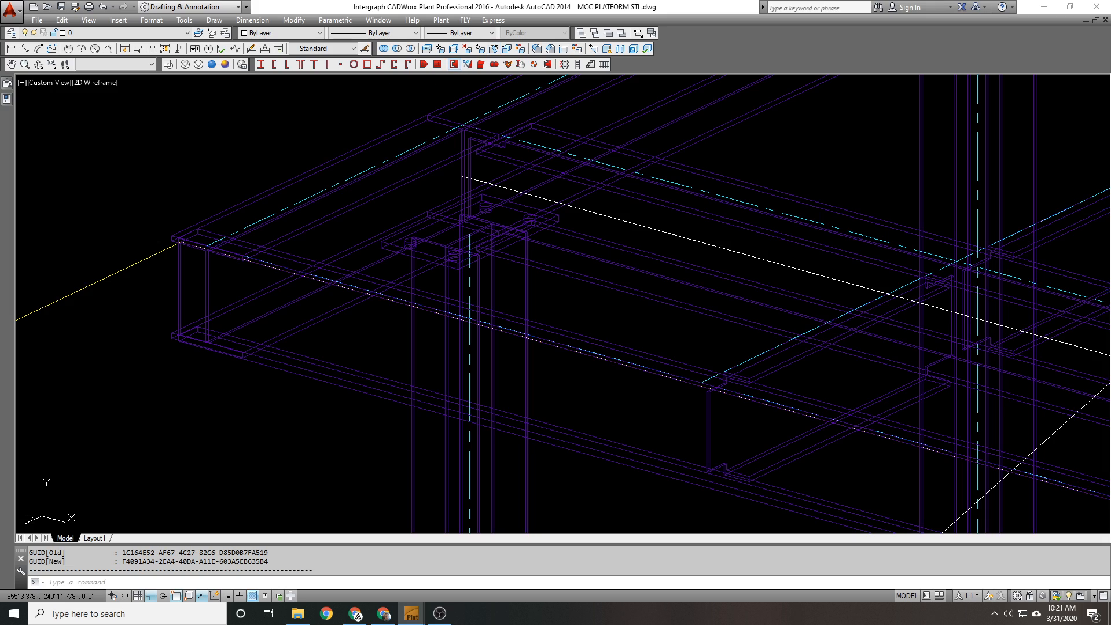
left_click(453, 64)
left_click(227, 209)
key("Escape")
Step: Stretch the near side channel's end to the outer corner of the end beam's upper flange
scroll(177, 230, "up", 6)
left_click(316, 229)
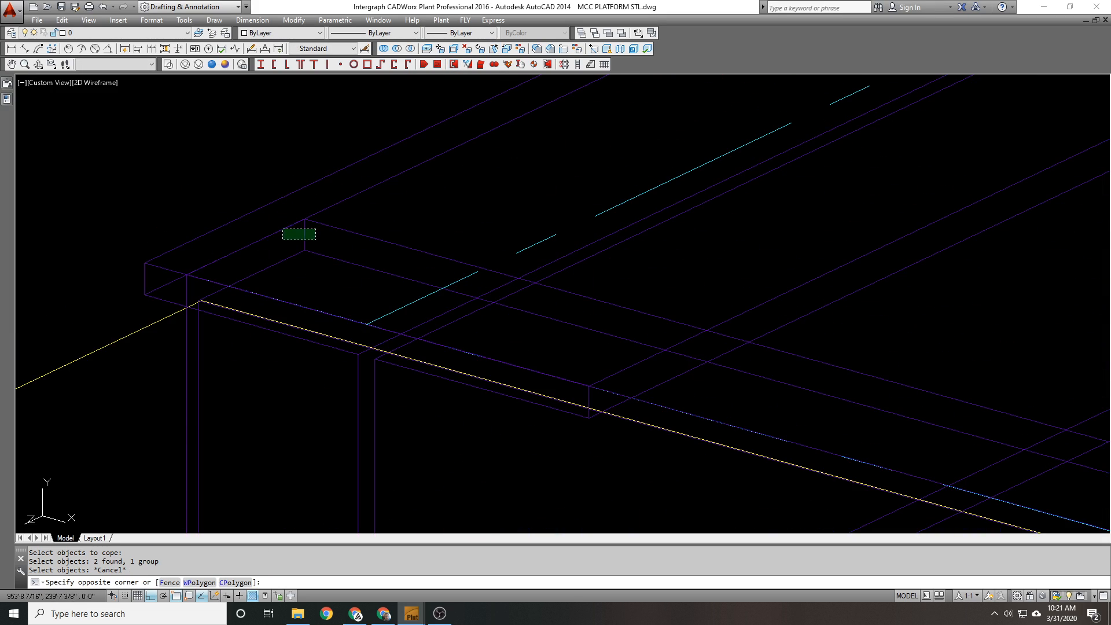
left_click(283, 239)
left_click(184, 273)
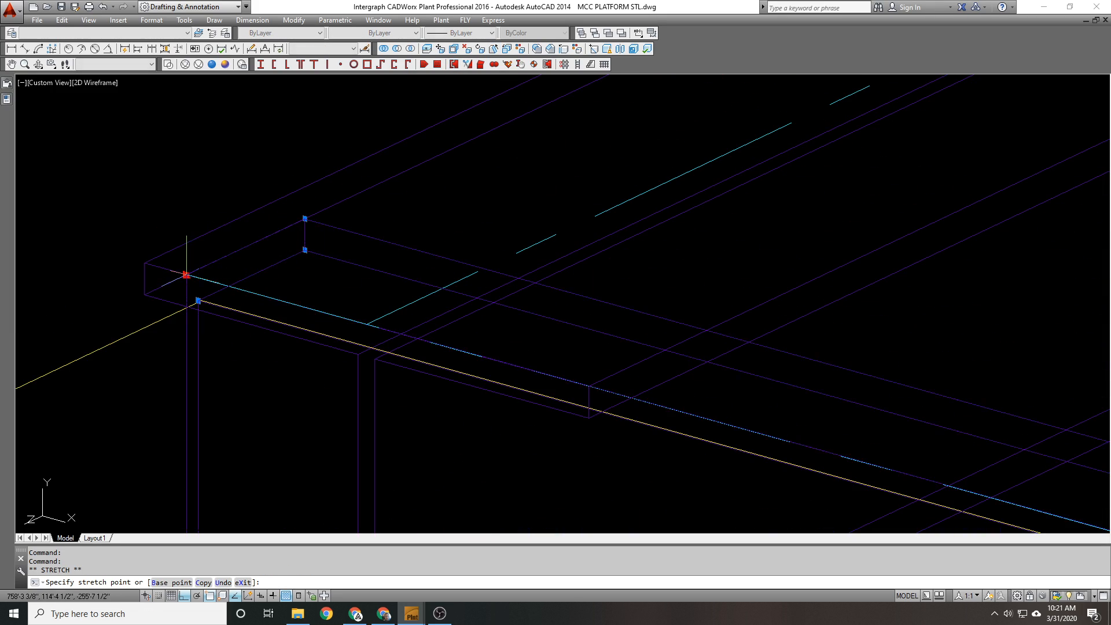
left_click(149, 263)
scroll(345, 224, "down", 5)
key("Escape")
Step: Stretch the far side channel's matching end to the outer corner of the end beam's upper flange
scroll(541, 168, "up", 8)
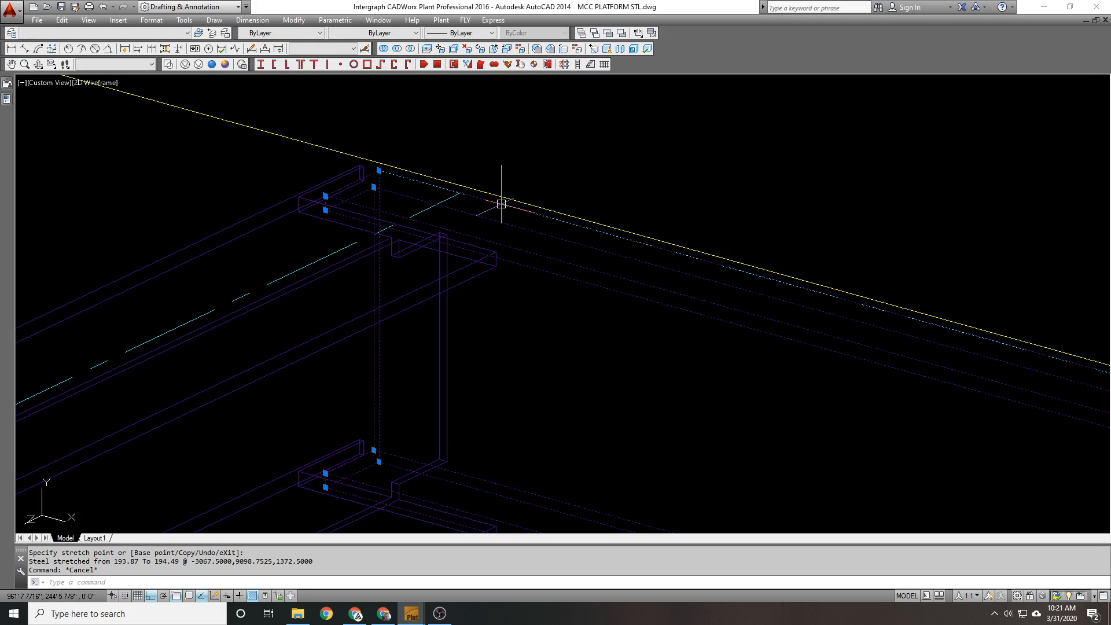
left_click(379, 170)
scroll(375, 168, "up", 3)
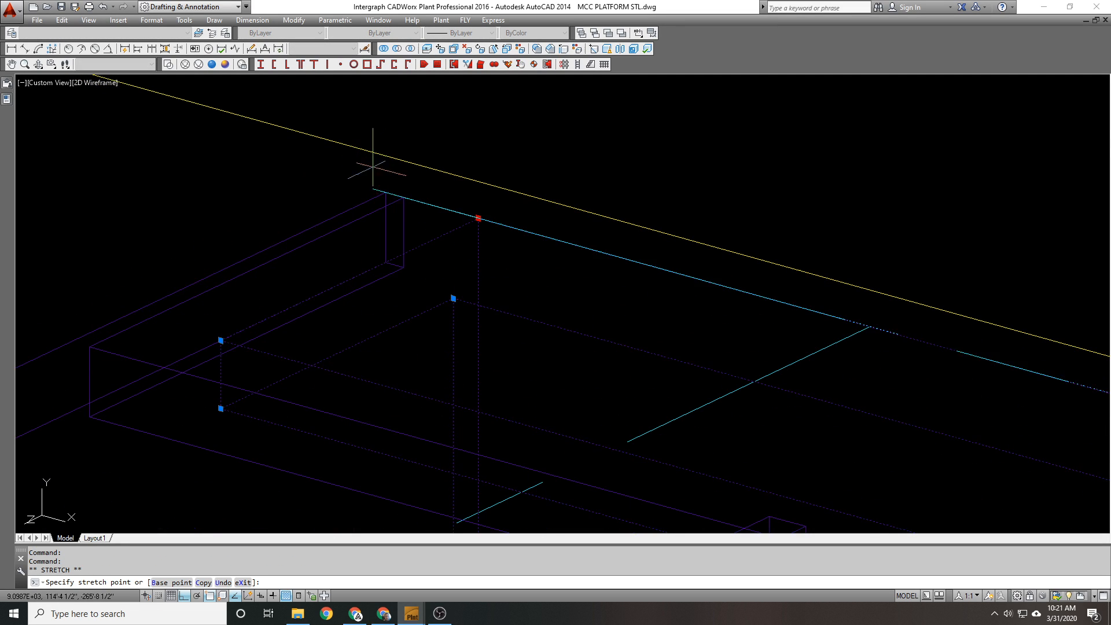
left_click(386, 192)
scroll(523, 162, "down", 3)
key("Escape")
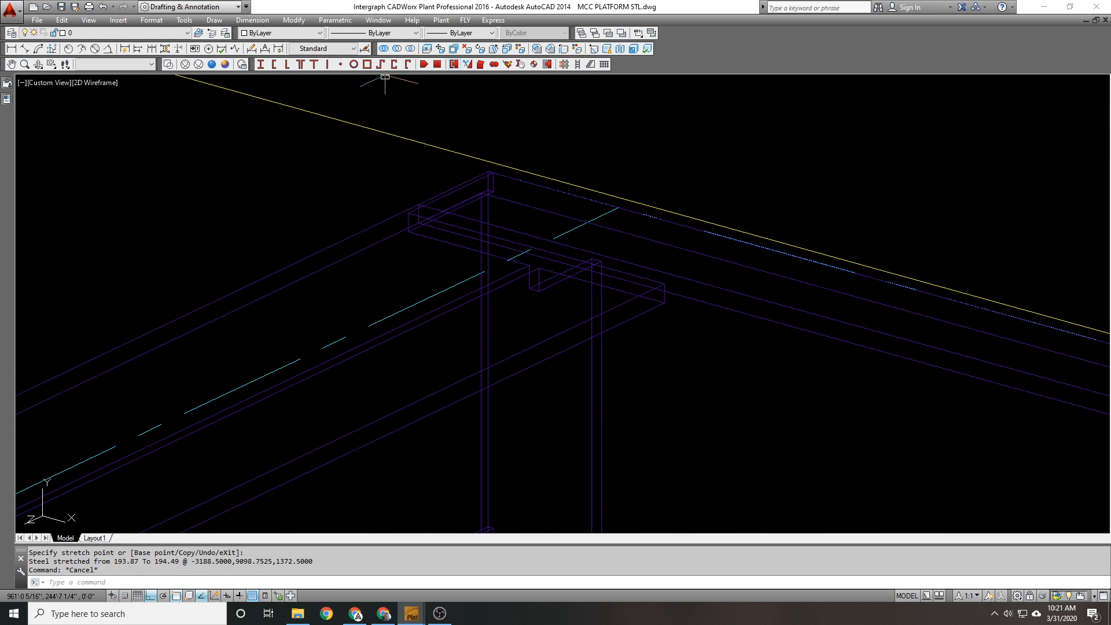
Step: Cope the end beam against the far side channel, using the Bolted coping type
scroll(432, 129, "down", 3)
left_click(466, 65)
left_click(390, 183)
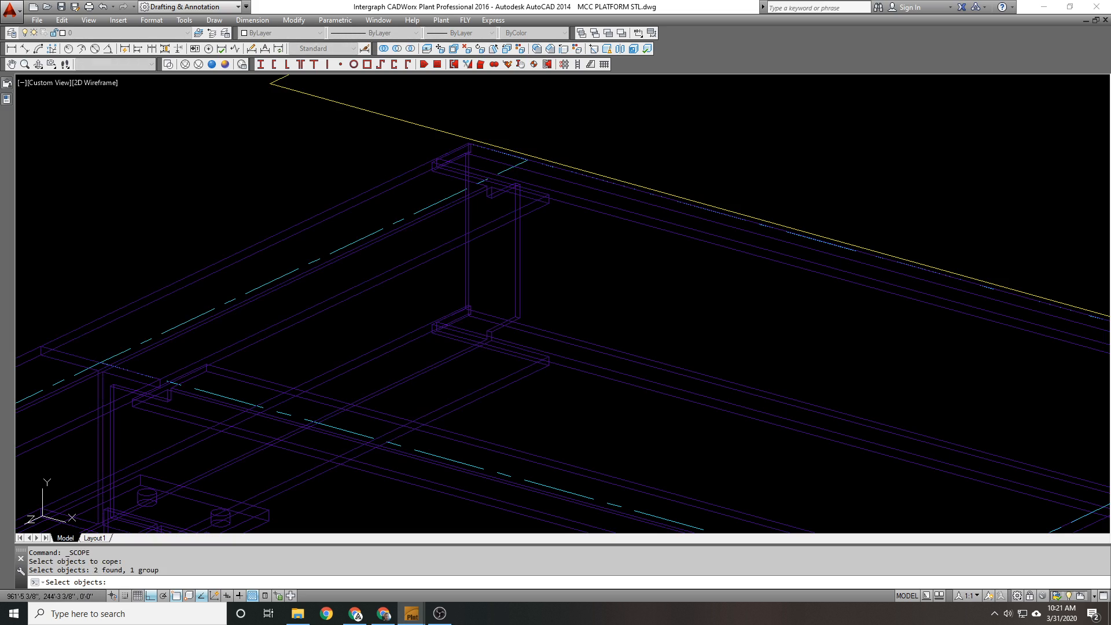
key("Return")
left_click(585, 201)
key("Return")
key("Return")
Step: Cope the other end of the end beam against the near side channel as Bolted
scroll(608, 144, "down", 6)
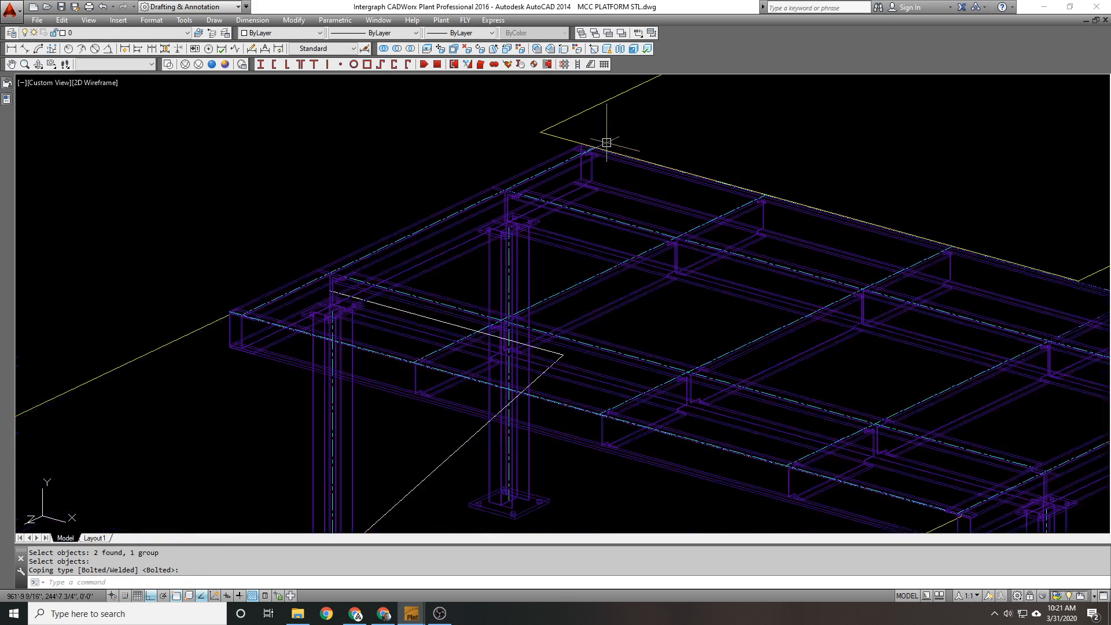
scroll(372, 290, "up", 5)
key("Return")
left_click(449, 241)
key("Return")
left_click(431, 271)
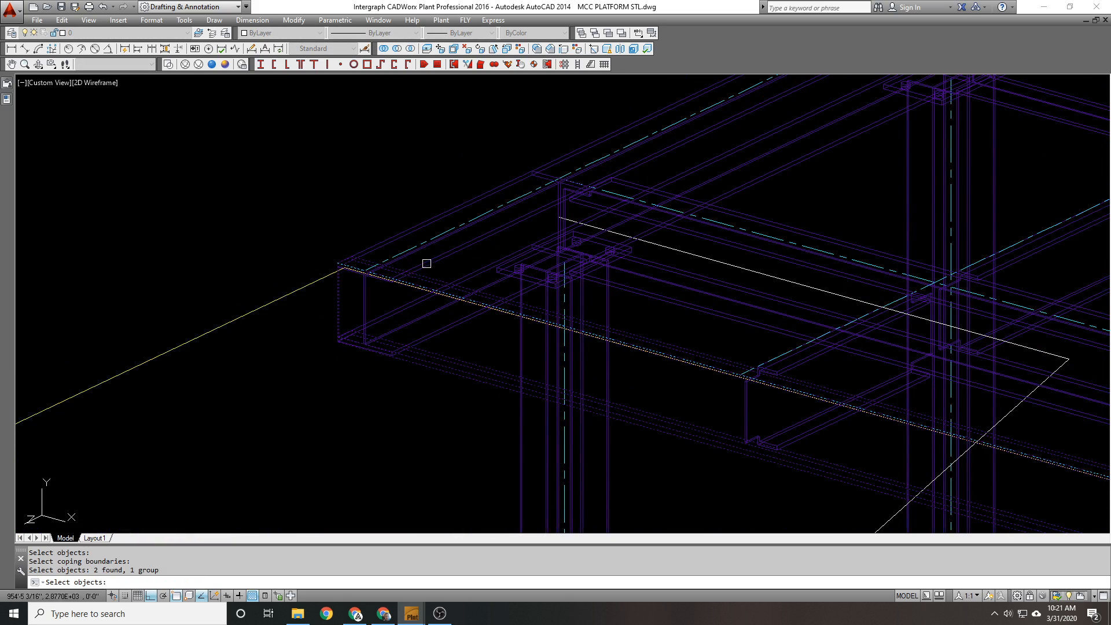
key("Return")
scroll(316, 211, "up", 5)
scroll(437, 184, "down", 3)
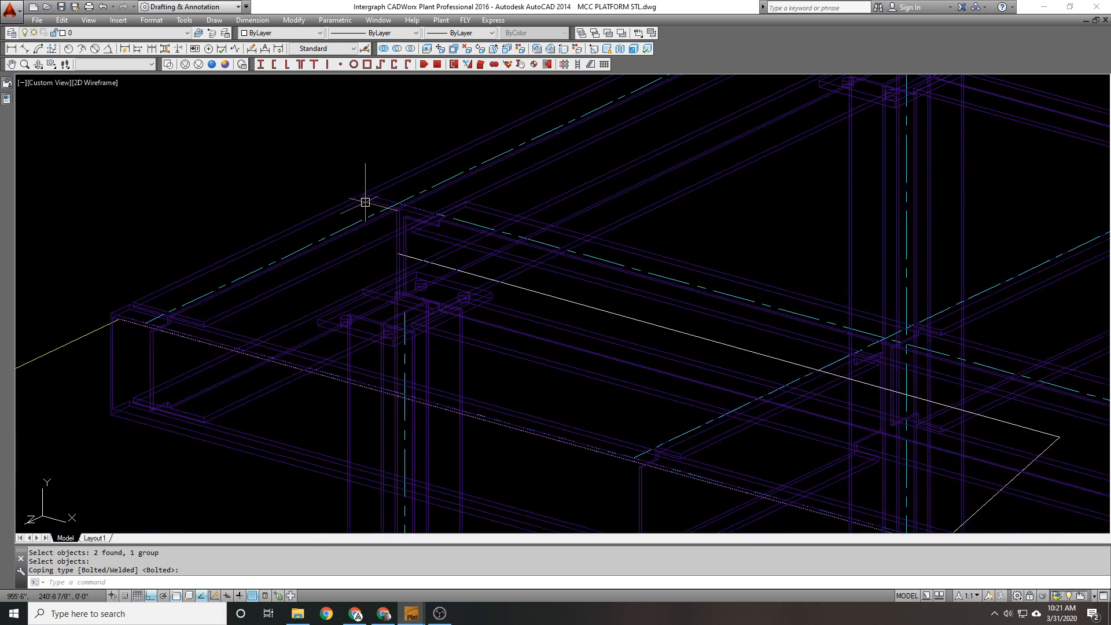
Step: Erase the short end beam segment between the near corner column and the near side channel
middle_click_drag(364, 203, 405, 197)
left_click(530, 211)
scroll(426, 196, "up", 3)
key("Escape")
left_click(337, 205)
left_click(300, 217)
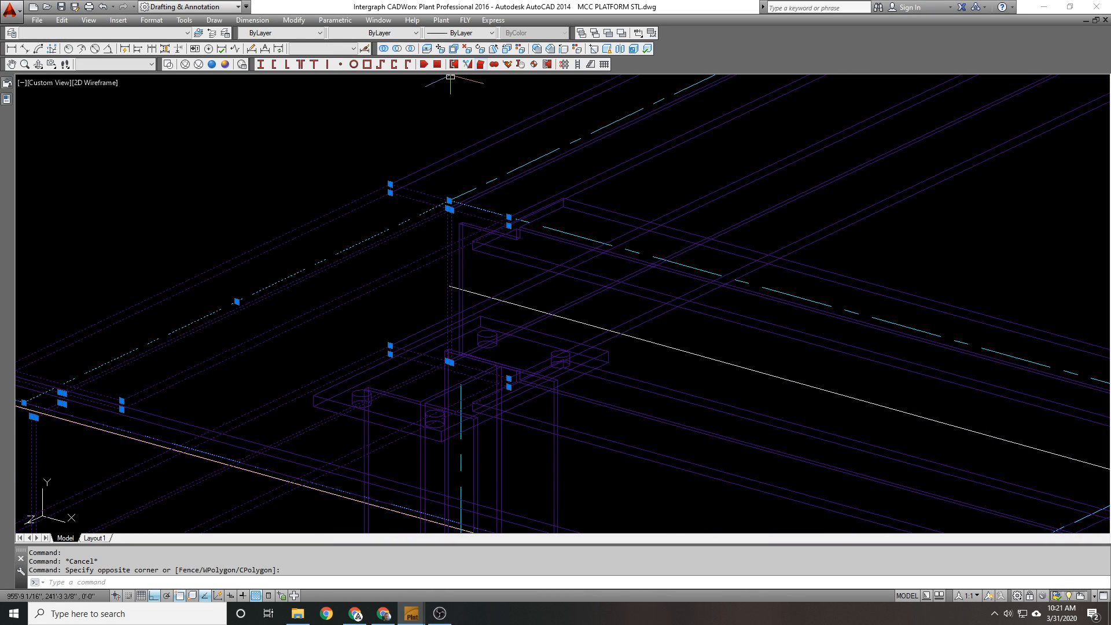
type("E")
key("Return")
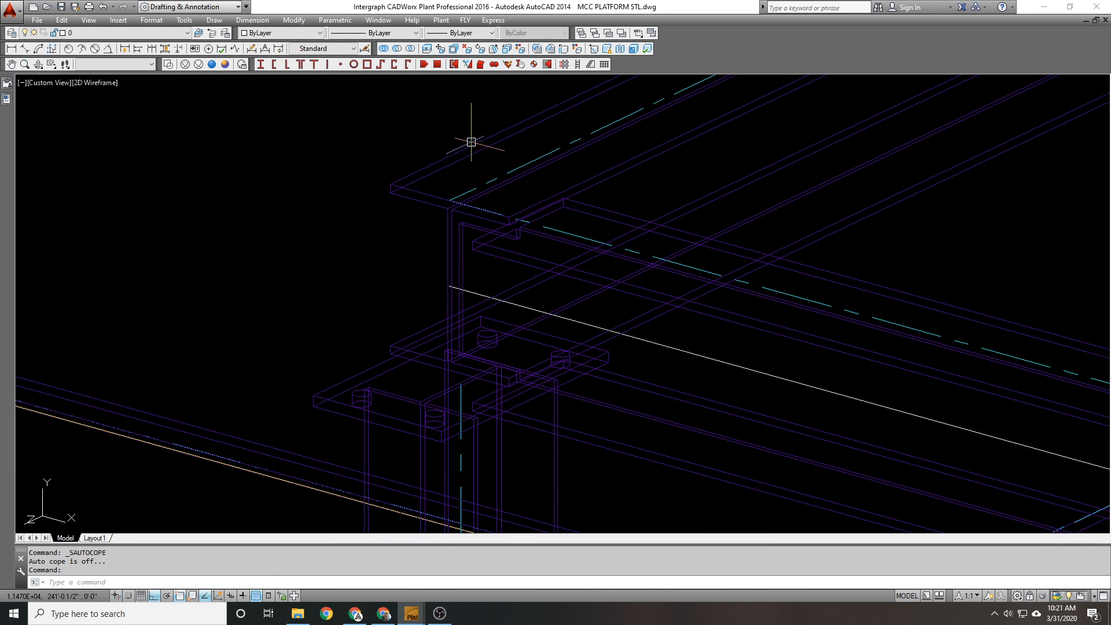
left_click(449, 201)
scroll(425, 201, "down", 4)
scroll(279, 265, "up", 6)
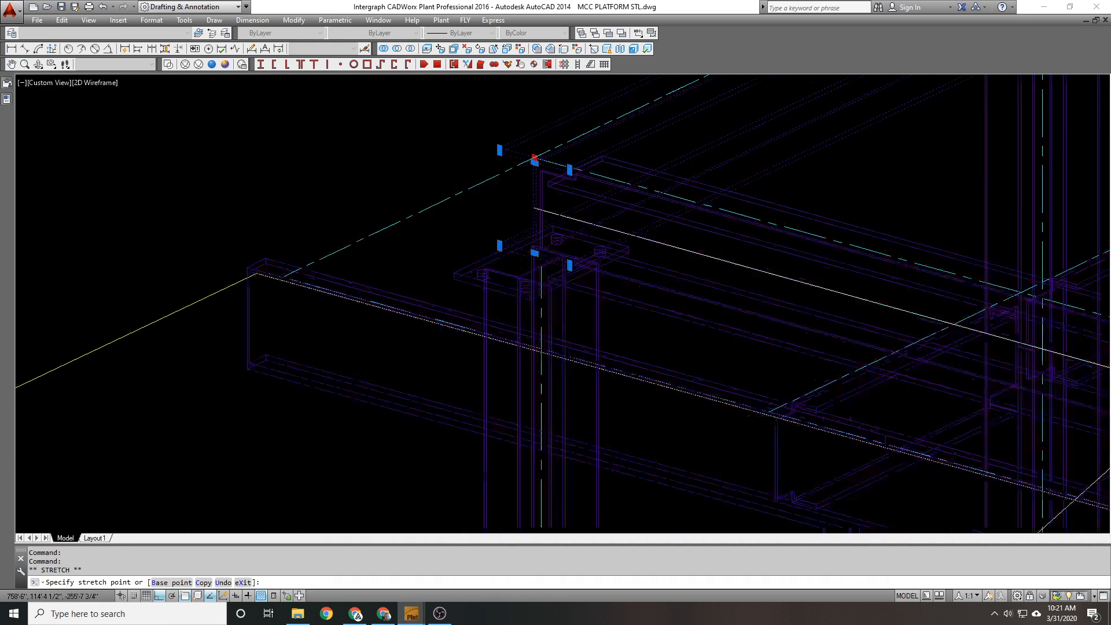
key("Escape")
key("Escape")
Step: Set the UCS to World and stretch the remaining end beam's near end to the near side channel
type("ucs")
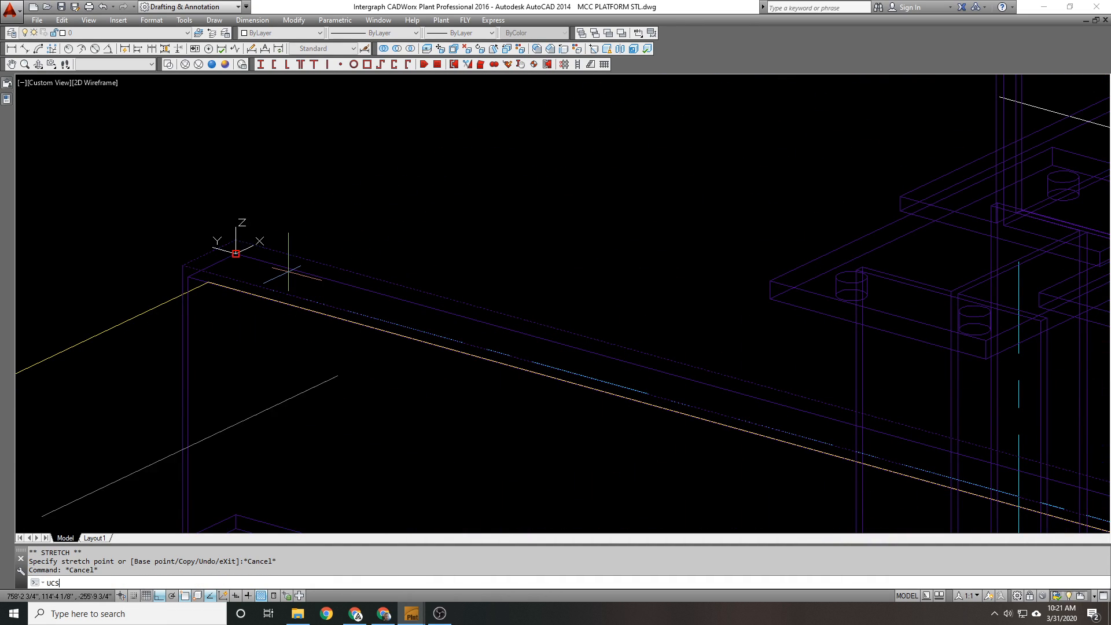
key("Return")
scroll(298, 298, "down", 4)
left_click(548, 155)
scroll(546, 178, "up", 5)
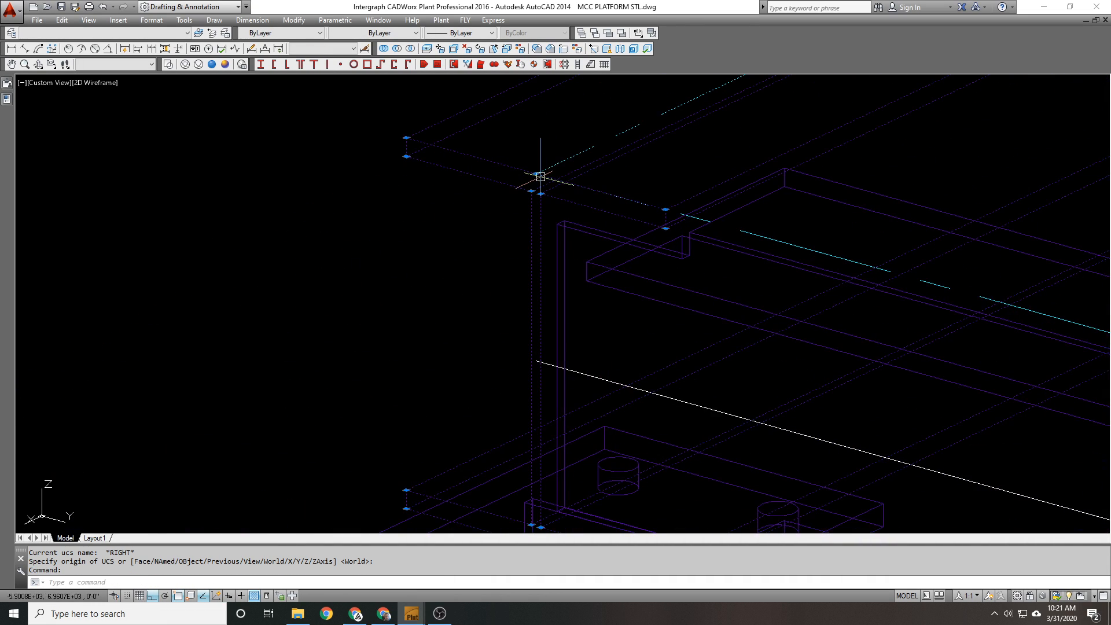
left_click(537, 174)
scroll(581, 153, "down", 5)
scroll(277, 313, "up", 5)
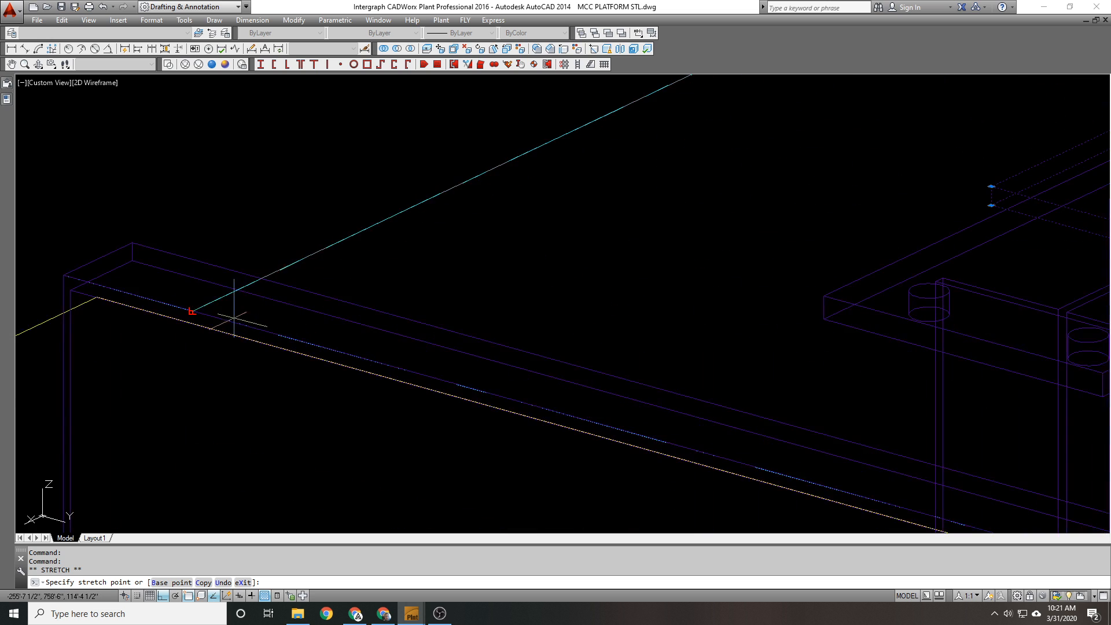
left_click(232, 315)
scroll(232, 314, "down", 5)
key("Escape")
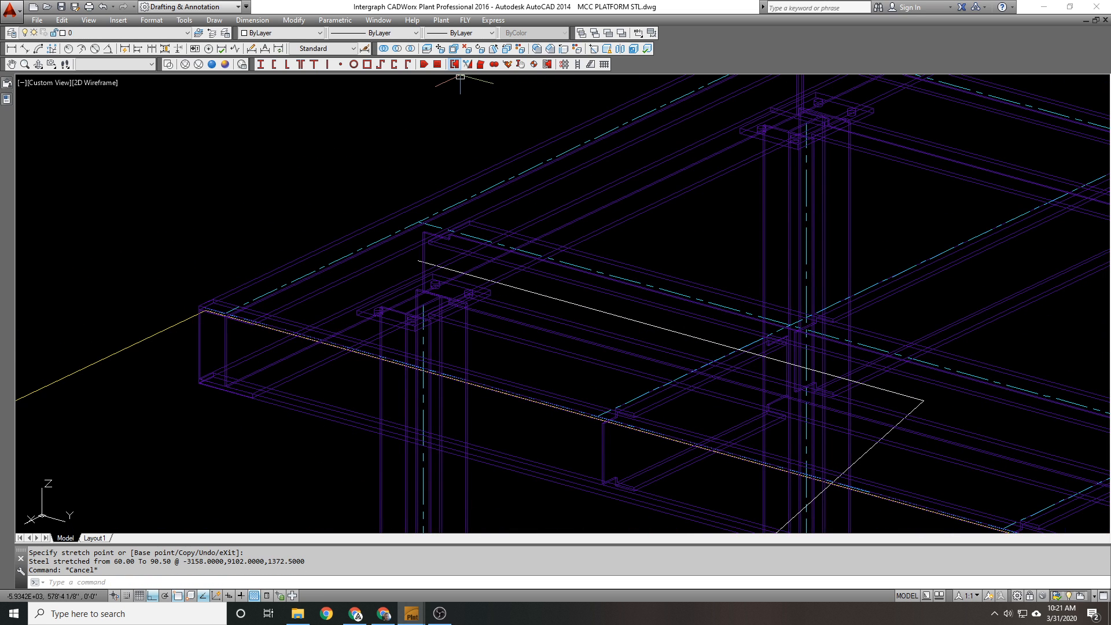
Step: Turn auto cope on and cope the stretched end beam against the near side channel as Bolted
left_click(455, 64)
key("Escape")
left_click(547, 64)
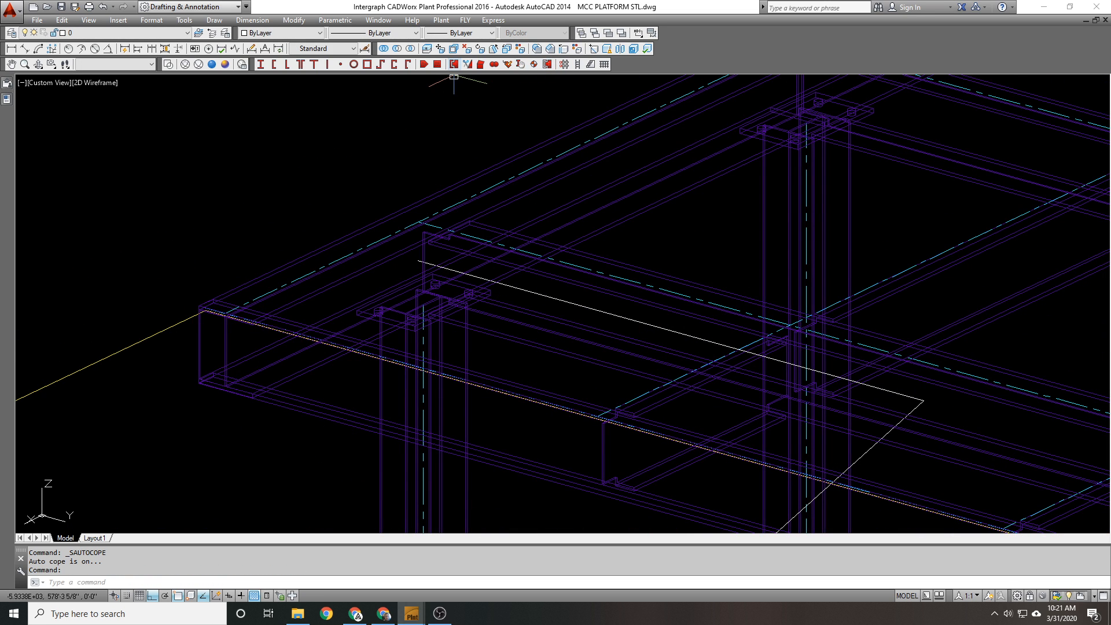
left_click(455, 64)
left_click(242, 292)
key("Return")
left_click(297, 321)
key("Return")
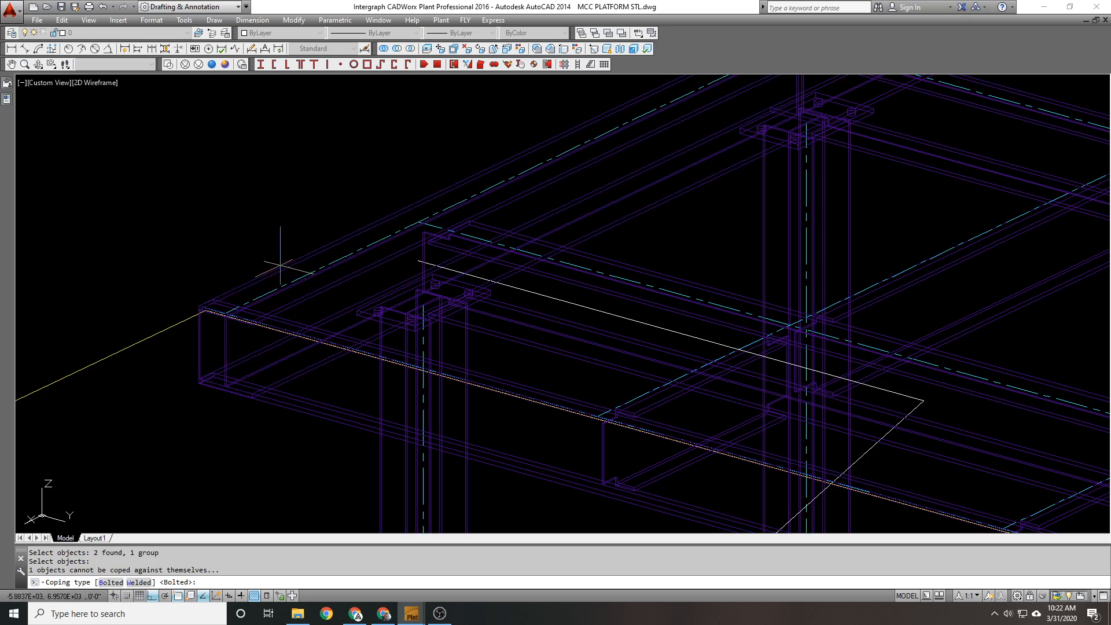
key("Return")
scroll(290, 314, "up", 2)
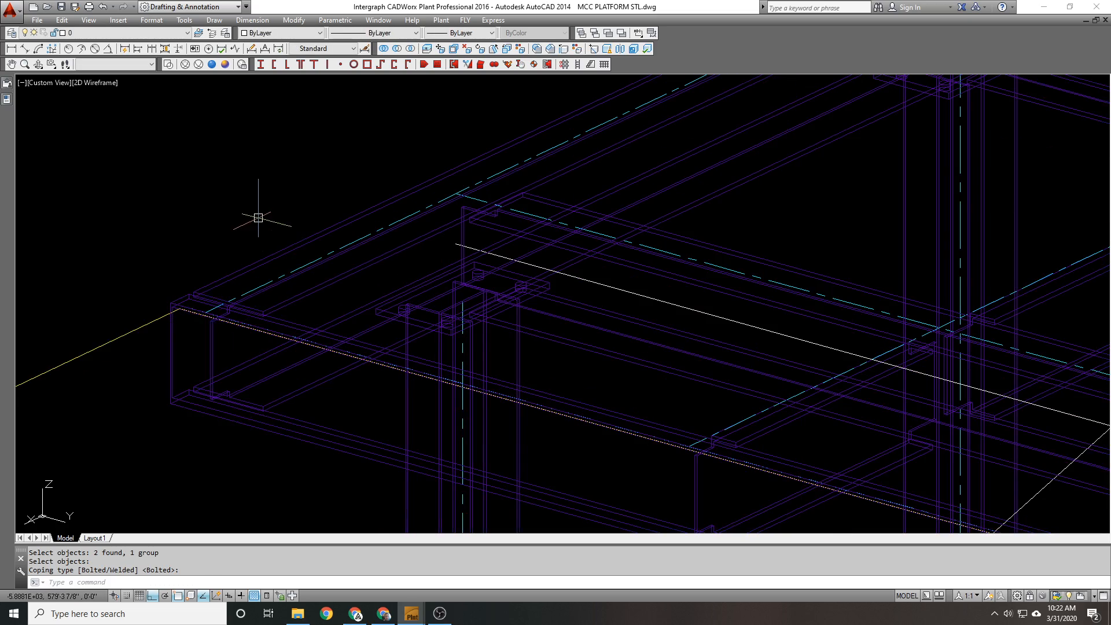
Step: Erase the short end beam segment between the far corner column and the far side channel
scroll(258, 217, "down", 3)
scroll(373, 216, "up", 2)
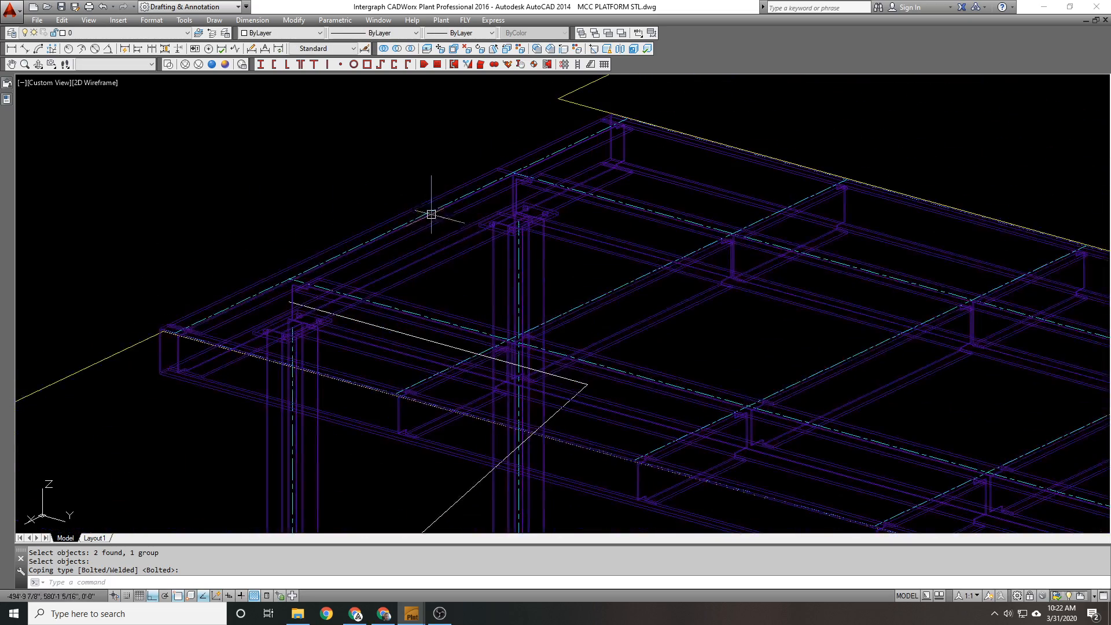
scroll(431, 214, "up", 3)
type("E")
key("Return")
Step: Stretch the end beam's far end to the centerline endpoint at the far side channel
left_click(508, 137)
left_click(443, 185)
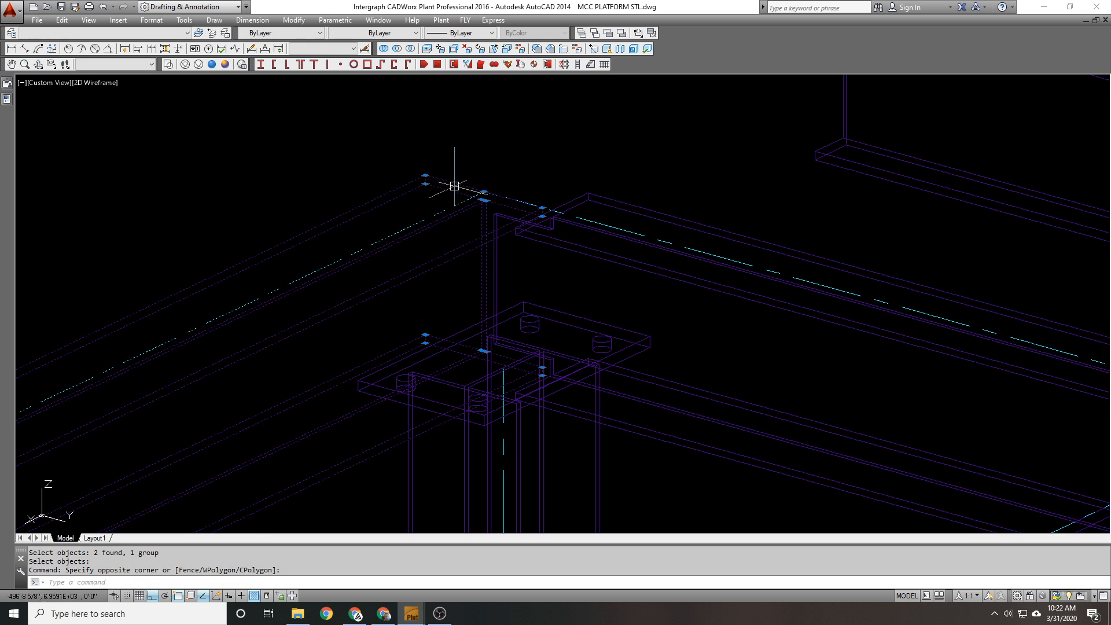
left_click(484, 192)
scroll(484, 191, "down", 2)
middle_click_drag(484, 191, 278, 330)
scroll(440, 230, "up", 4)
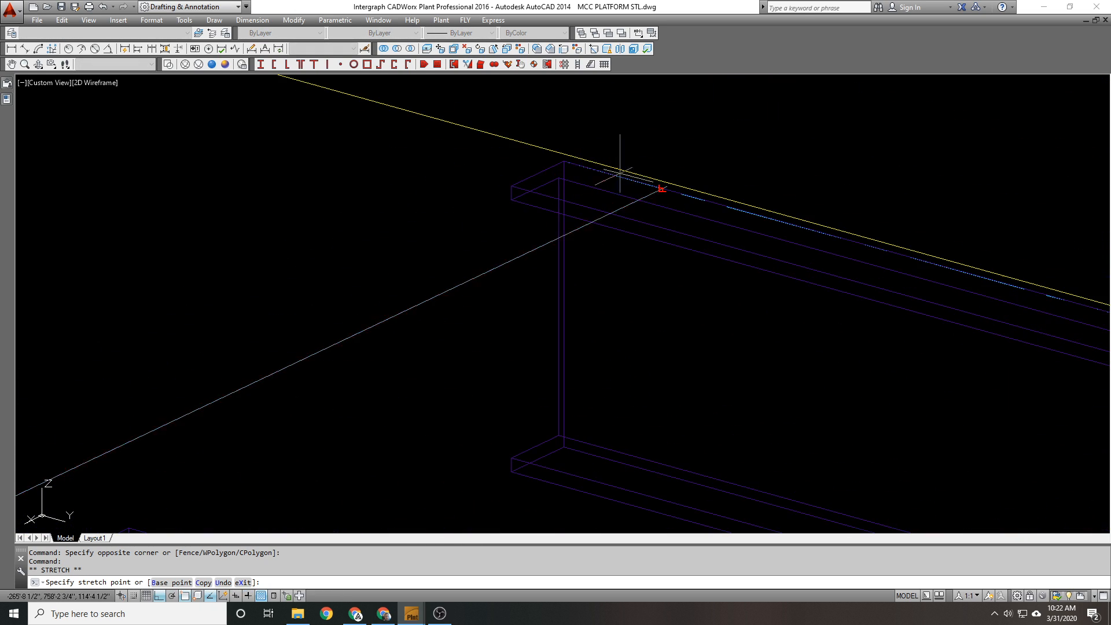
left_click(661, 189)
Step: Cope the end beam against the far side channel, using the Bolted coping type
key("Escape")
left_click(468, 65)
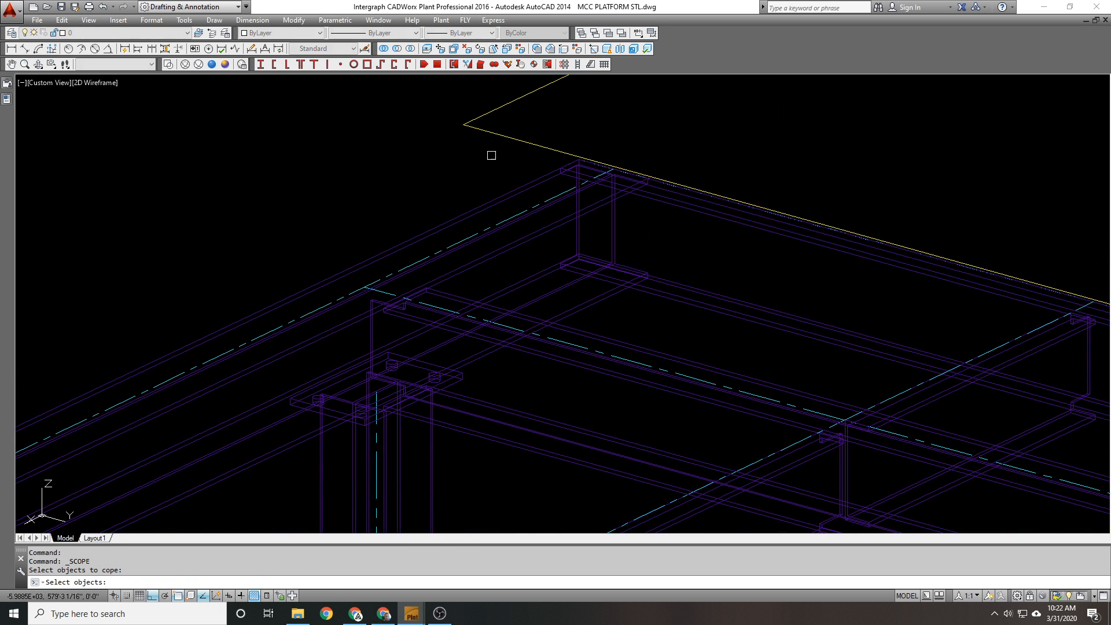
left_click(503, 196)
key("Return")
left_click(682, 205)
key("Return")
key("Return")
scroll(364, 139, "down", 3)
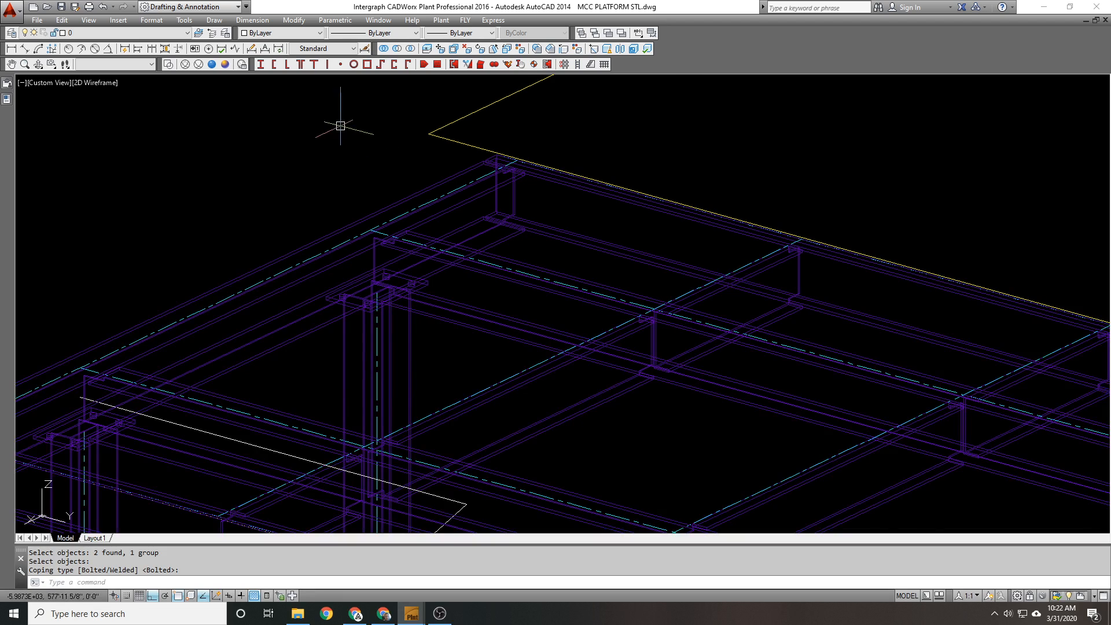
Step: Switch to the Front view and examine where the beams meet the column cap plate
scroll(339, 297, "down", 3)
scroll(404, 272, "up", 3)
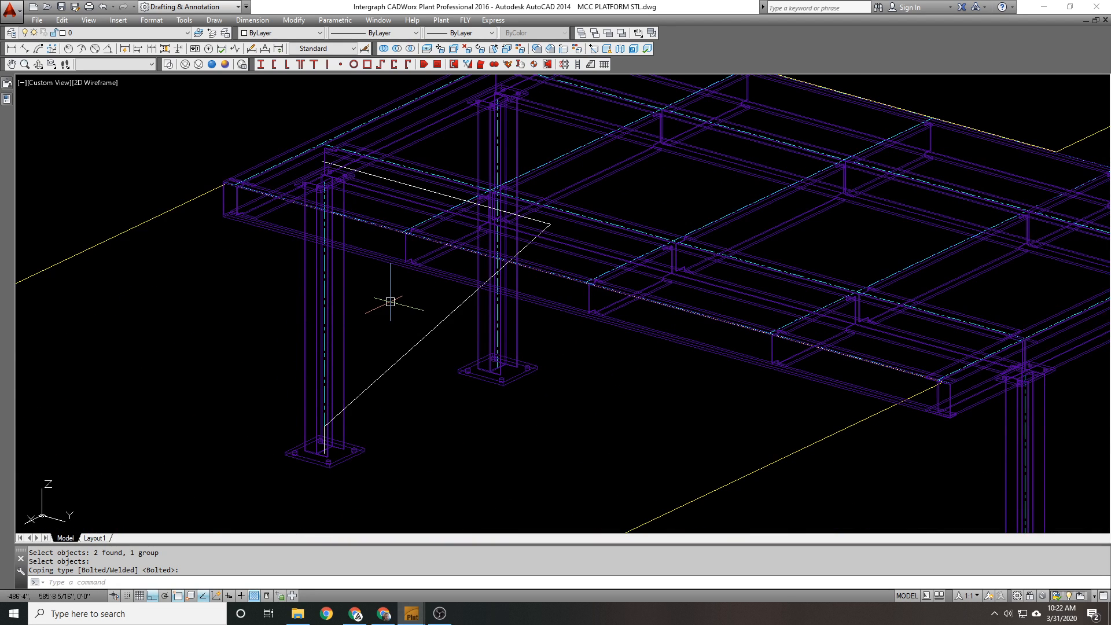
left_click(116, 64)
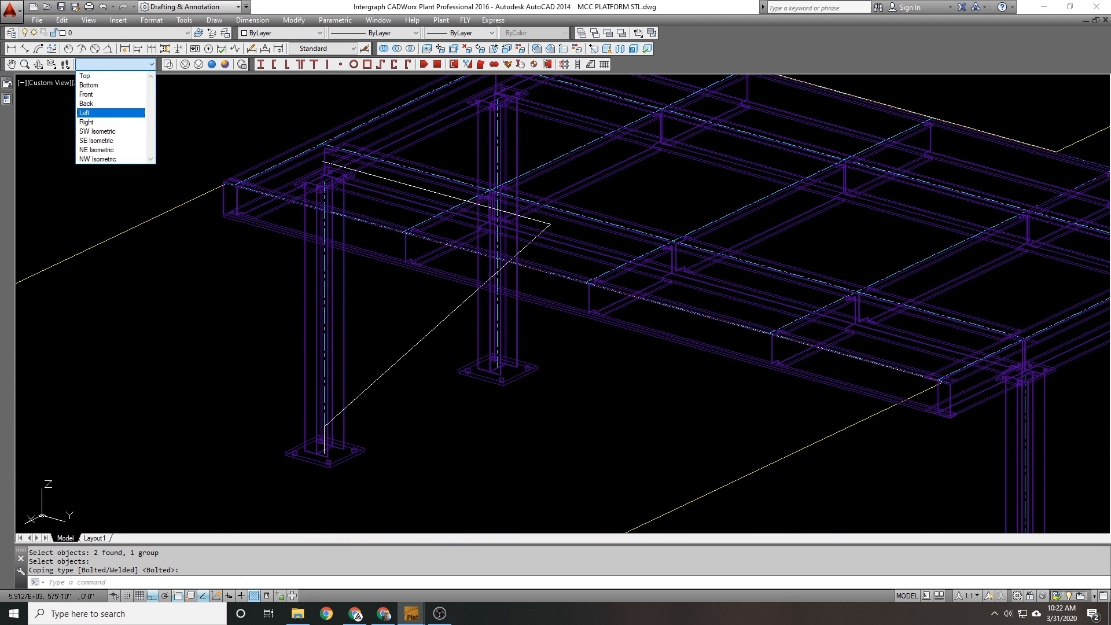
left_click(92, 94)
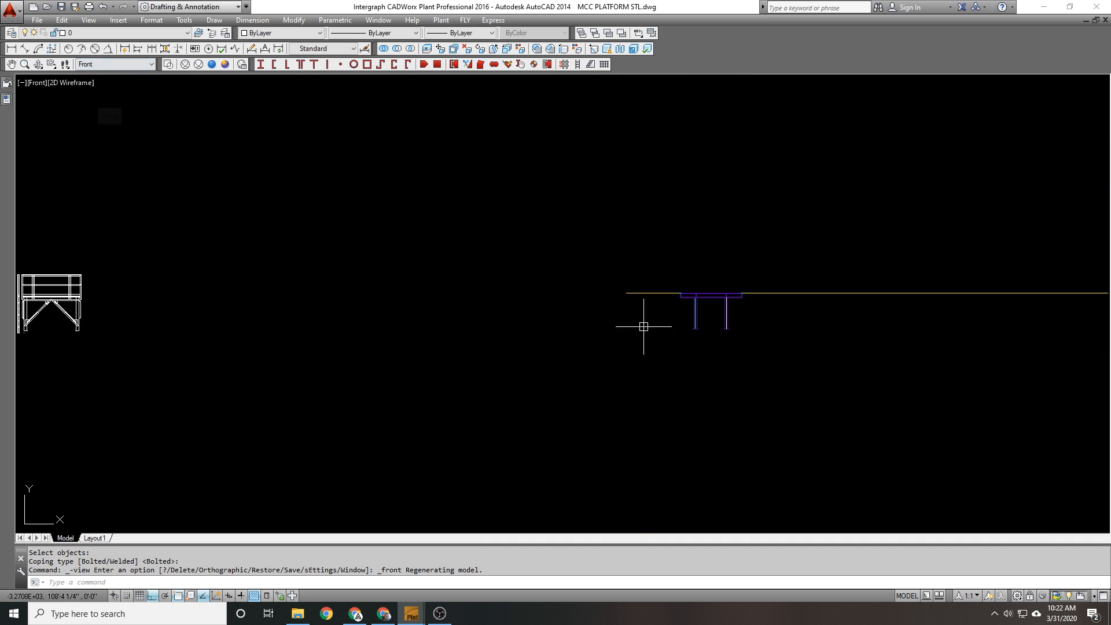
scroll(644, 322, "up", 8)
scroll(513, 201, "up", 1)
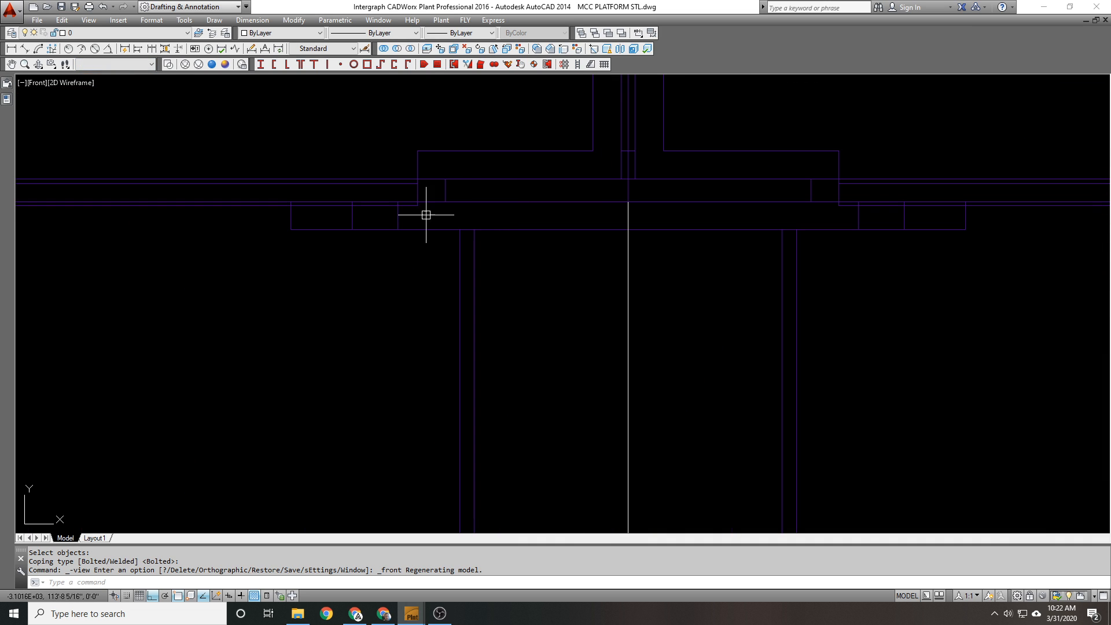
left_click(404, 243)
left_click(319, 217)
scroll(412, 245, "down", 5)
key("Escape")
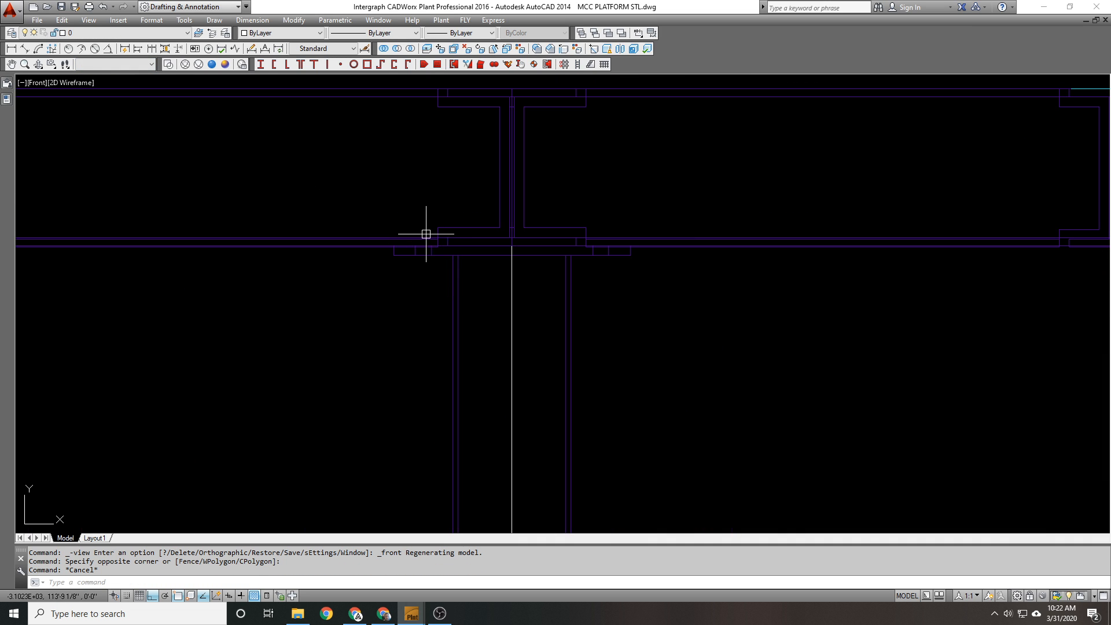
Step: Examine the beam-to-column cap plate connection in 3D and restore the Front view
scroll(474, 246, "down", 3)
middle_click_drag(474, 245, 385, 289, "shift")
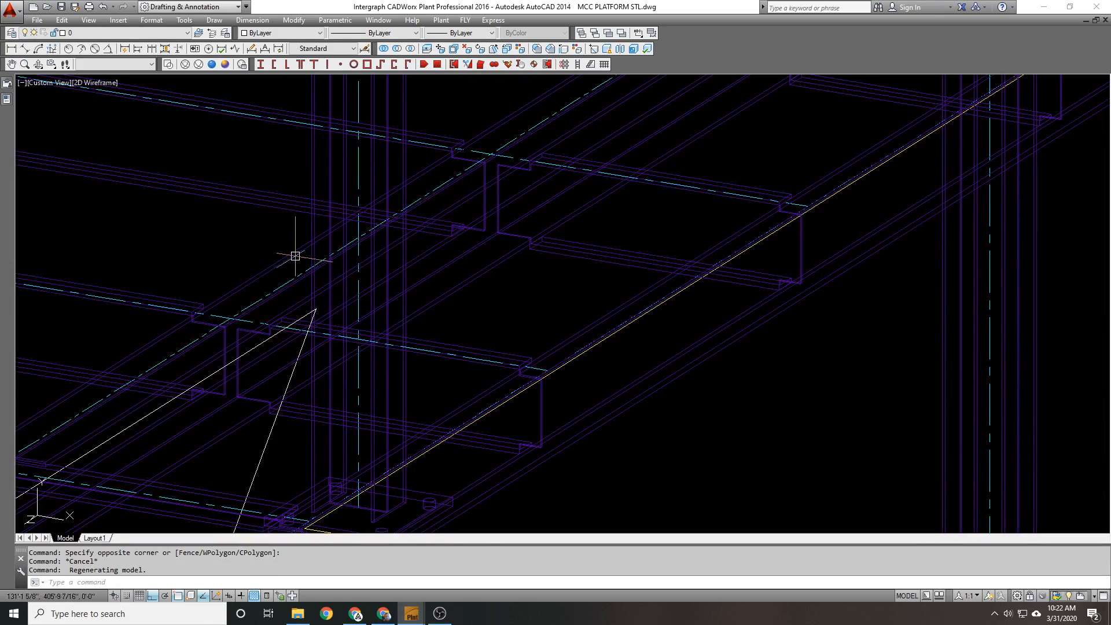
scroll(290, 250, "down", 2)
middle_click_drag(290, 250, 596, 173)
scroll(376, 351, "up", 5)
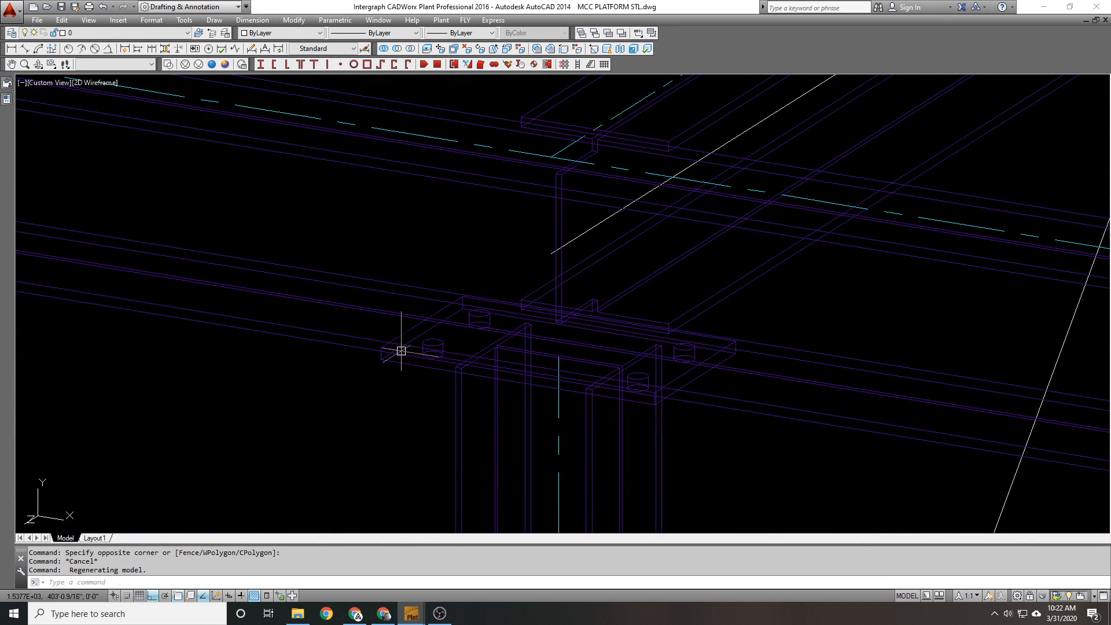
scroll(385, 345, "up", 5)
type("u")
key("Return")
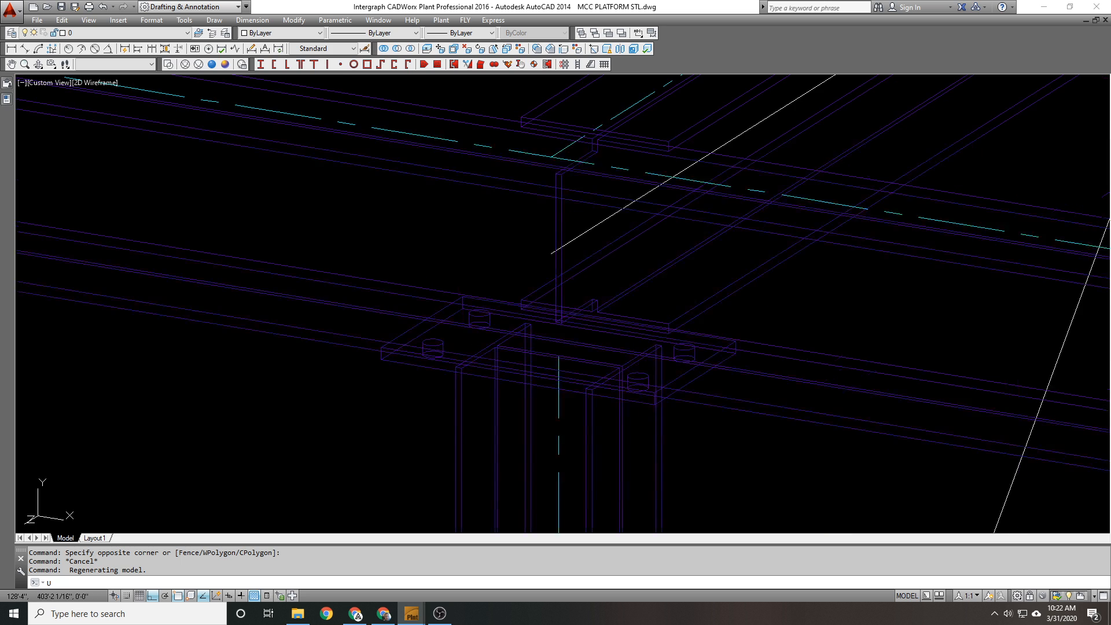
key("Return")
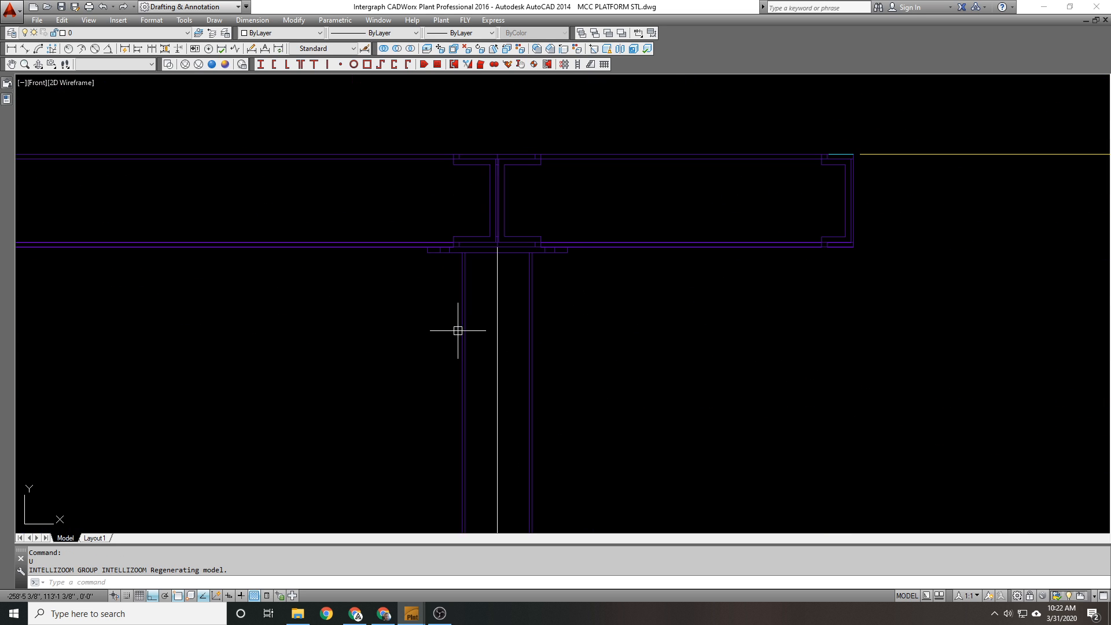
Step: Check how the individual beams' lower flanges sit against the column cap plate in the Front view
scroll(486, 244, "up", 5)
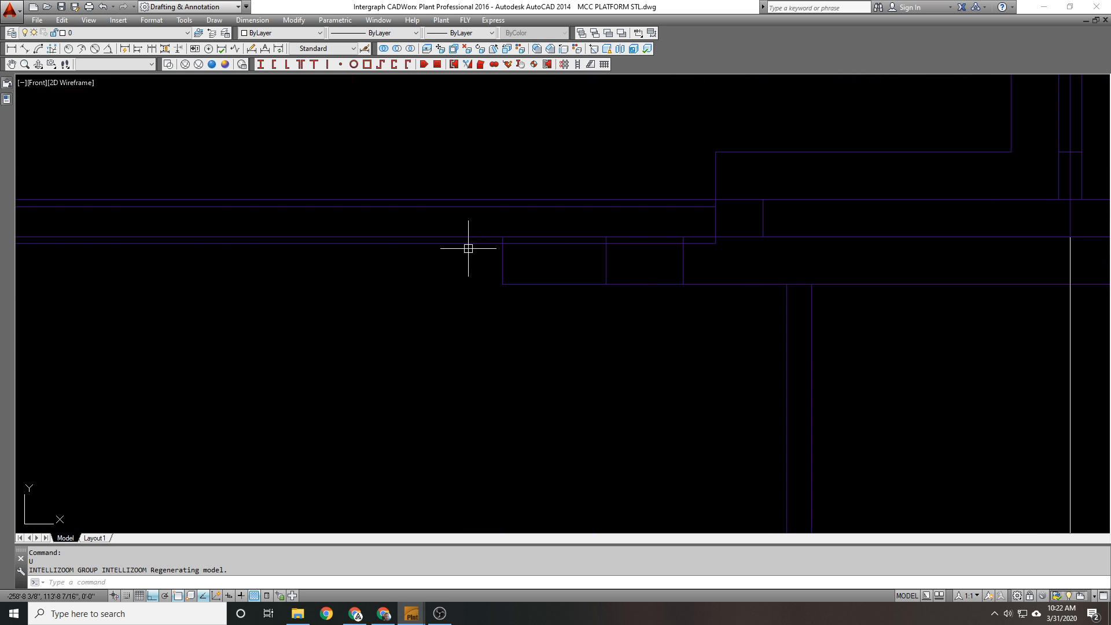
left_click(468, 249)
scroll(457, 252, "up", 3)
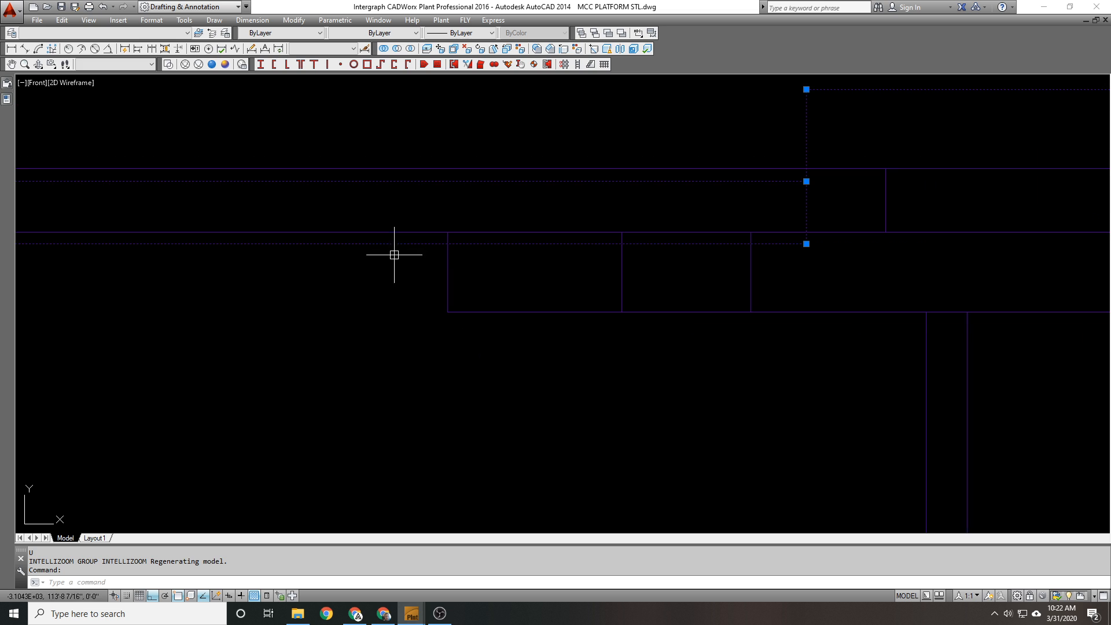
key("Escape")
left_click(414, 233)
scroll(389, 241, "down", 6)
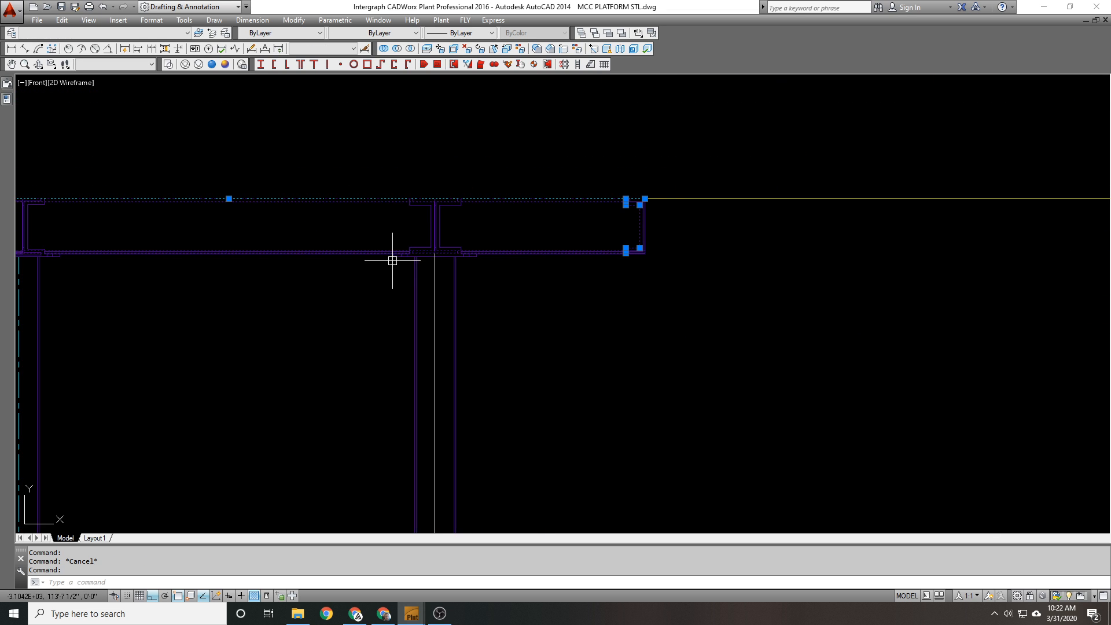
middle_click_drag(392, 261, 529, 262)
scroll(487, 255, "up", 4)
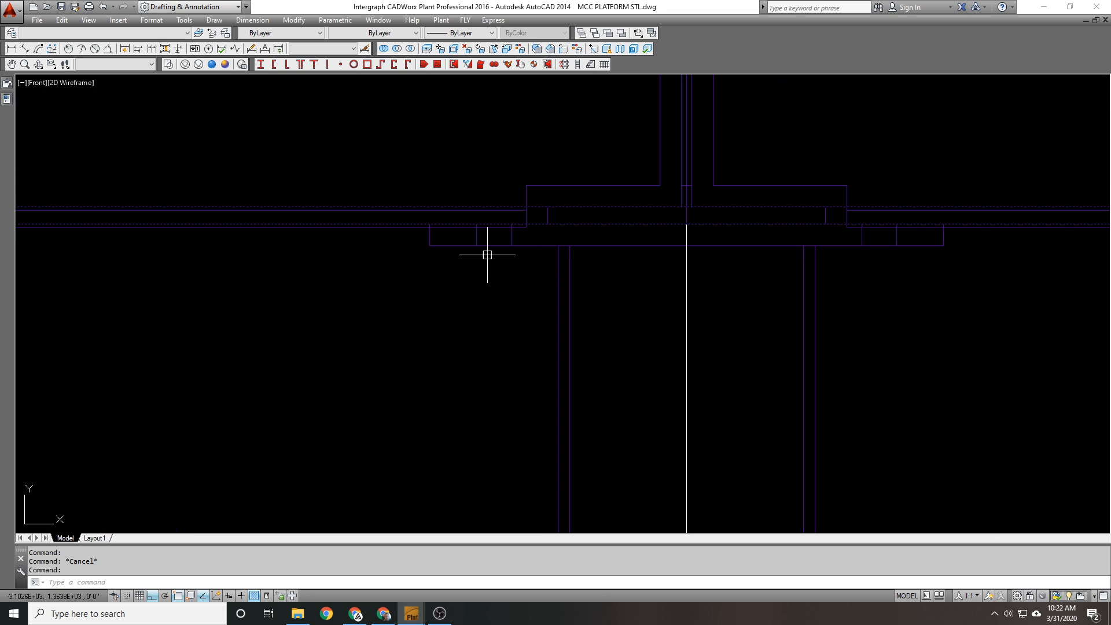
scroll(401, 229, "up", 2)
key("Escape")
left_click(411, 221)
scroll(417, 233, "down", 4)
middle_click_drag(432, 220, 526, 262)
scroll(463, 264, "down", 1)
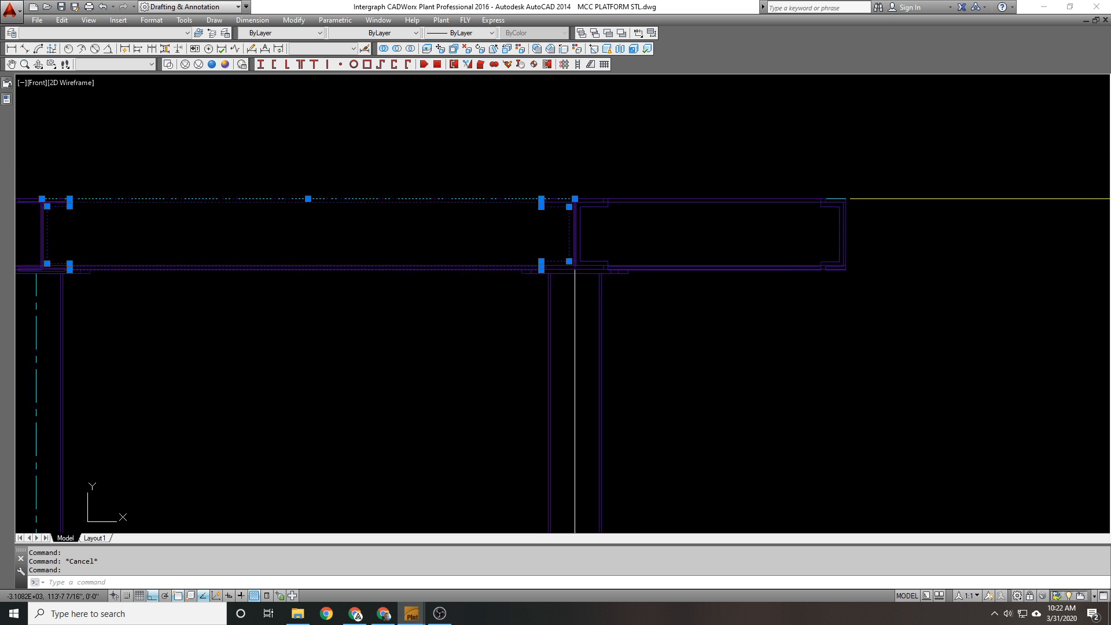
scroll(530, 264, "up", 5)
key("Escape")
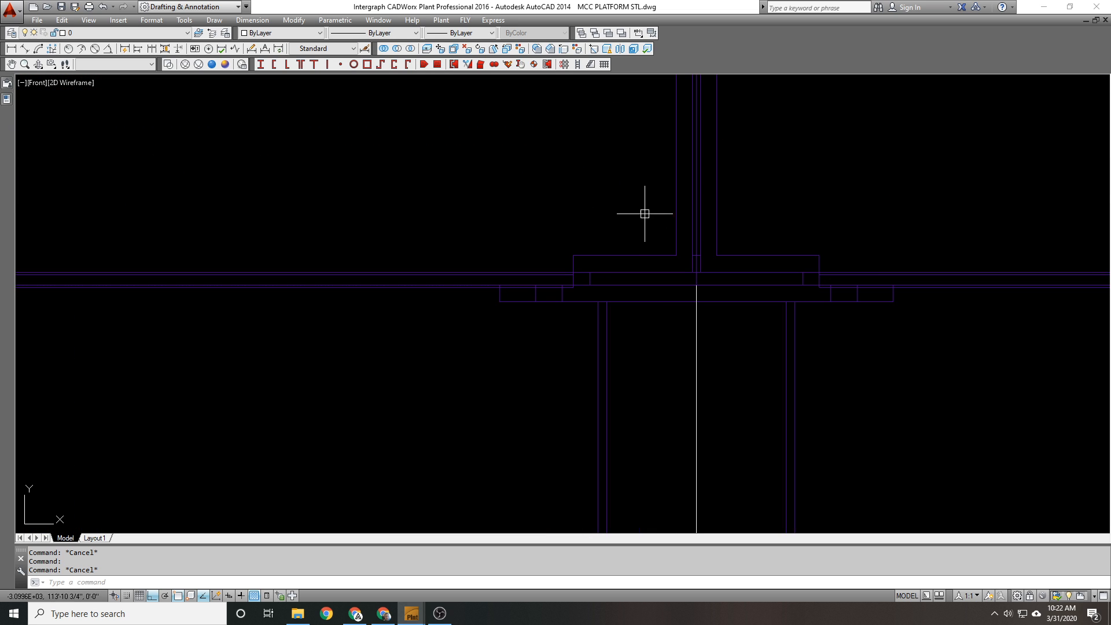
Step: Inspect the other column's cap plate connection from the front and return to a 3D view of the frame
scroll(637, 222, "down", 5)
middle_click_drag(79, 224, 319, 225)
scroll(319, 220, "up", 4)
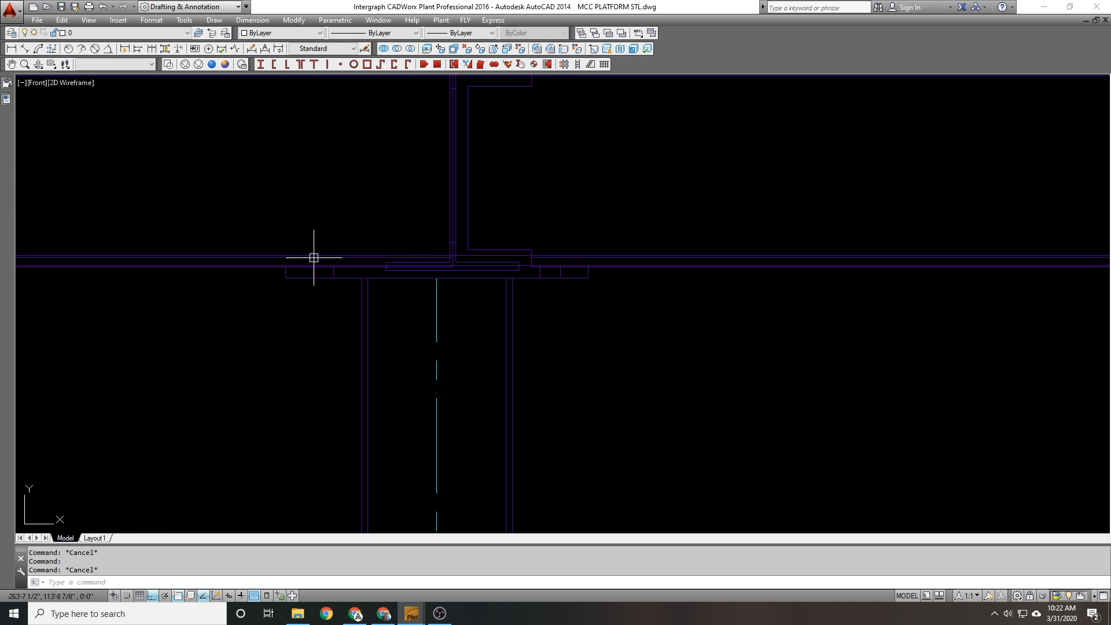
scroll(313, 257, "down", 2)
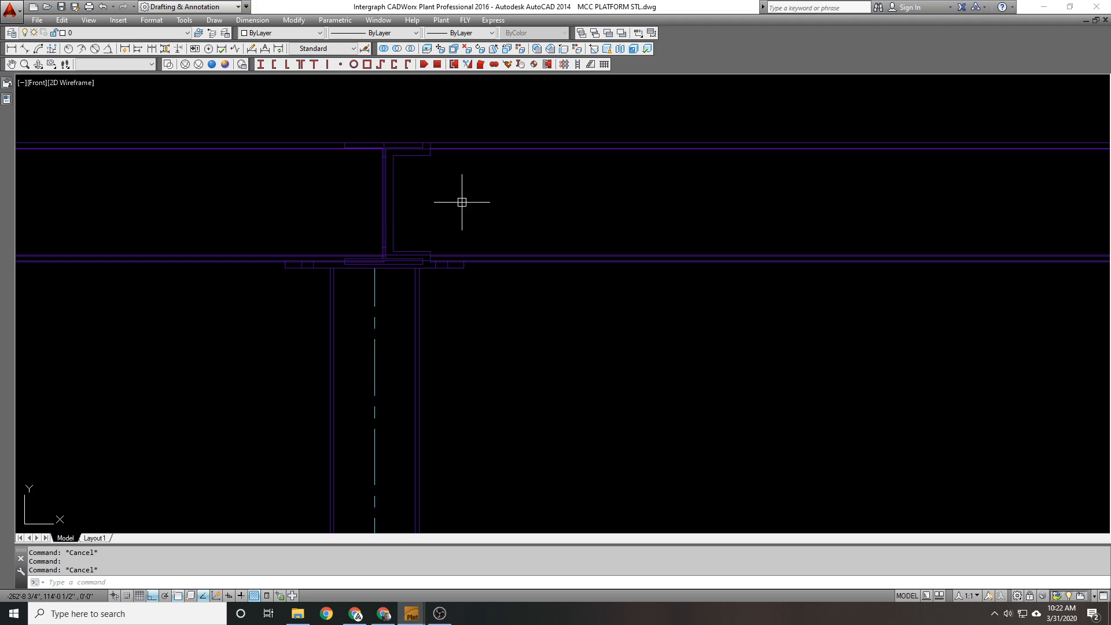
scroll(461, 202, "down", 6)
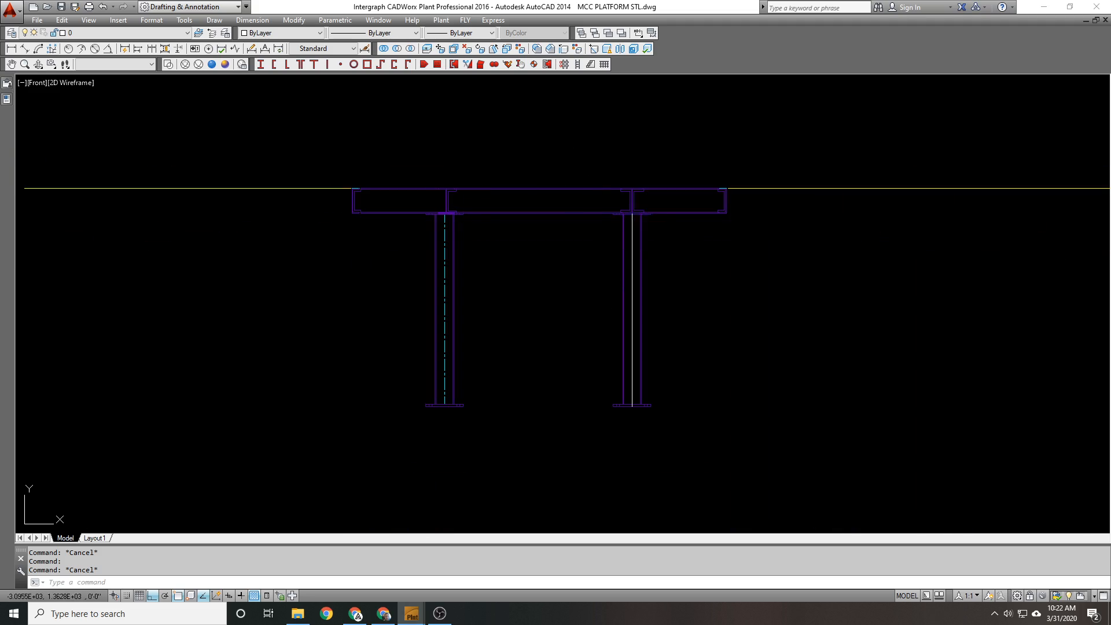
mouse_move(538, 194)
middle_mouse_down("shift")
mouse_move(439, 246)
mouse_move(309, 250)
mouse_move(347, 286)
middle_mouse_up("shift")
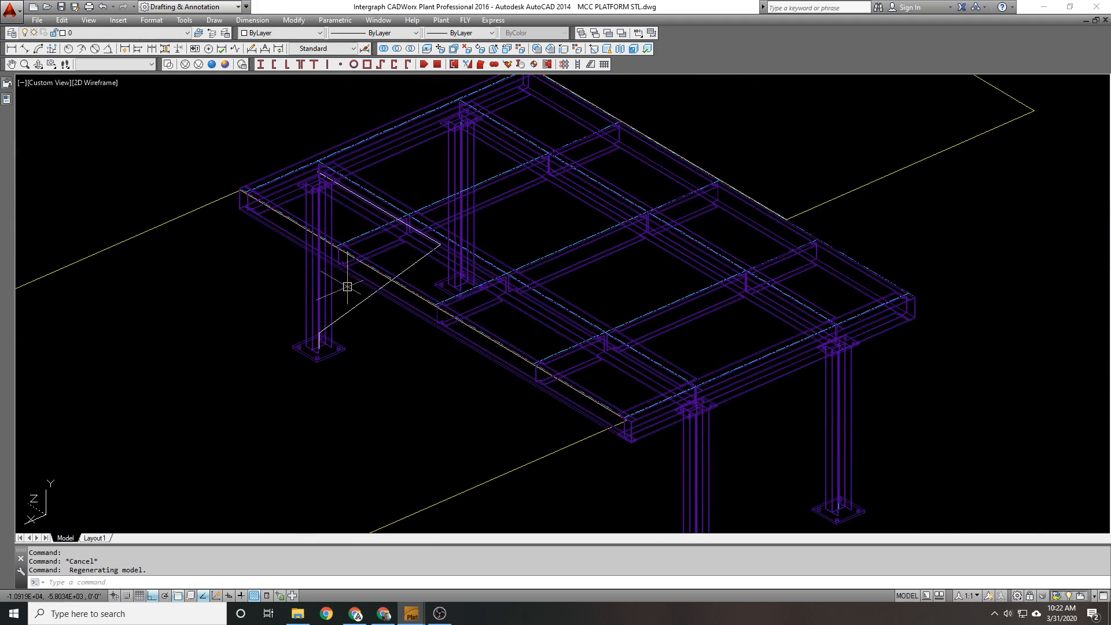
scroll(347, 286, "up", 3)
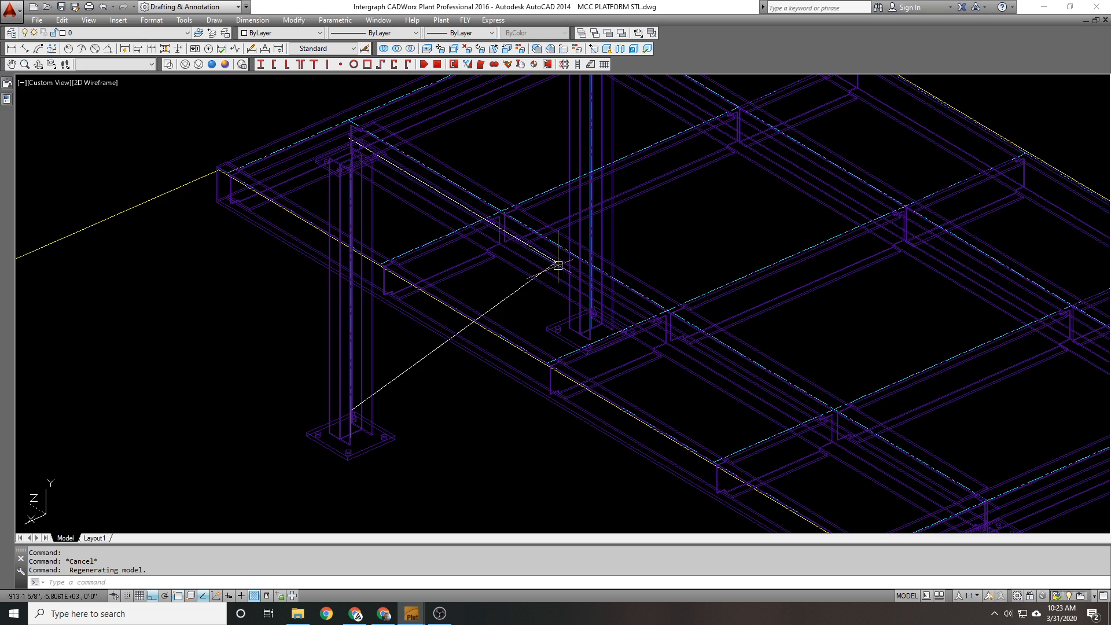
Step: Measure the horizontal brace layout line from its corner with the diagonal to its end at the column
scroll(500, 257, "up", 1)
type("DI")
key("Return")
scroll(554, 249, "up", 2)
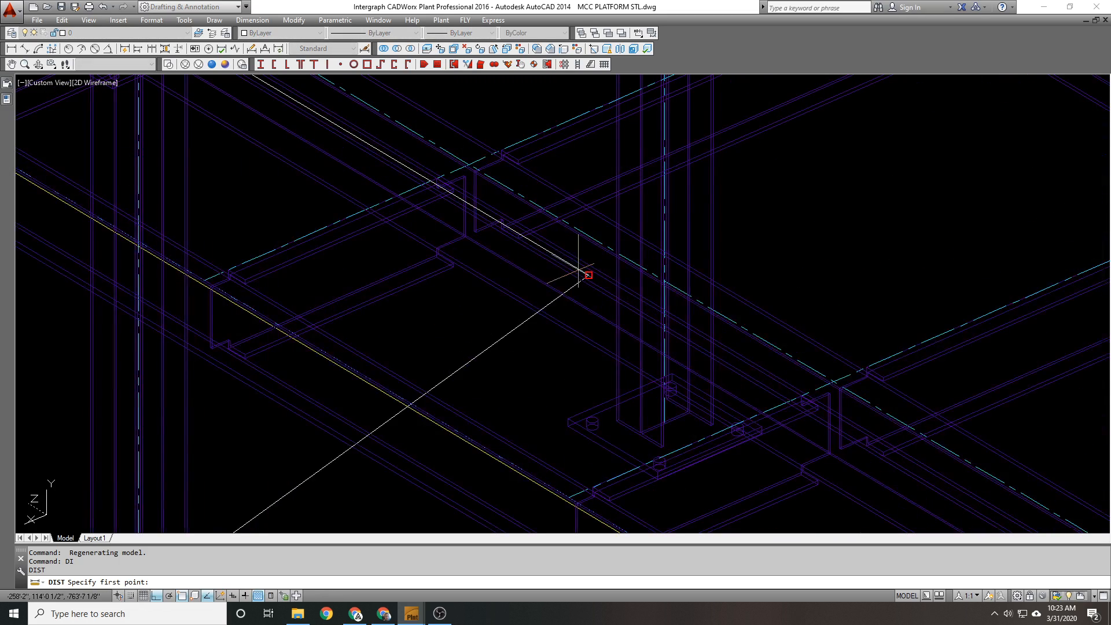
left_click(583, 271)
scroll(486, 214, "down", 3)
middle_click_drag(472, 206, 605, 292)
scroll(450, 213, "up", 3)
scroll(461, 168, "up", 3)
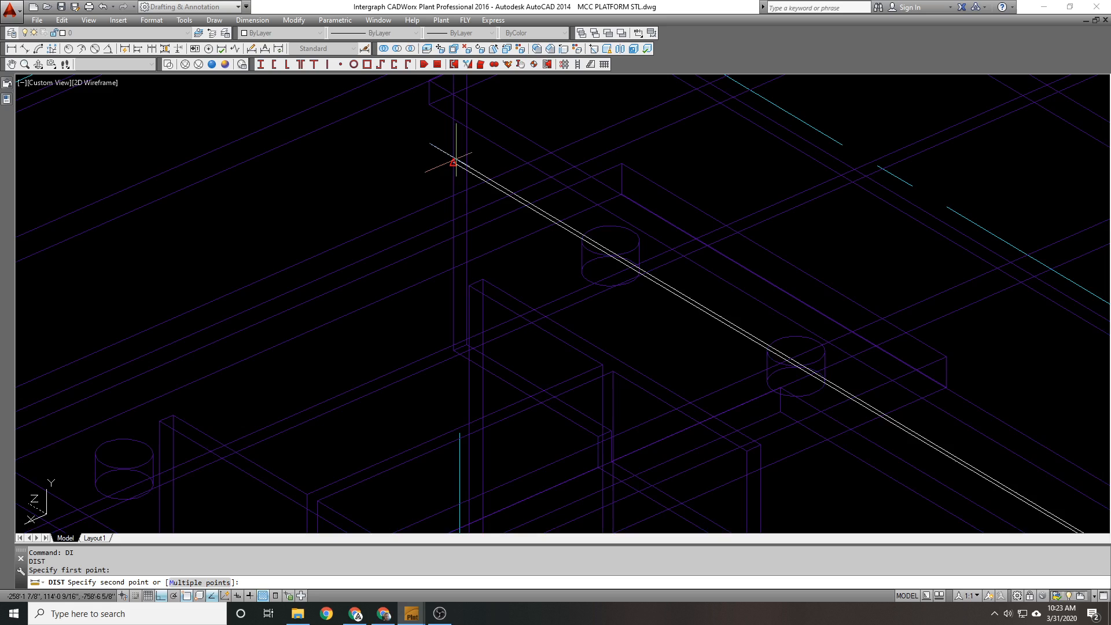
left_click(429, 144)
scroll(342, 143, "down", 4)
scroll(342, 145, "down", 3)
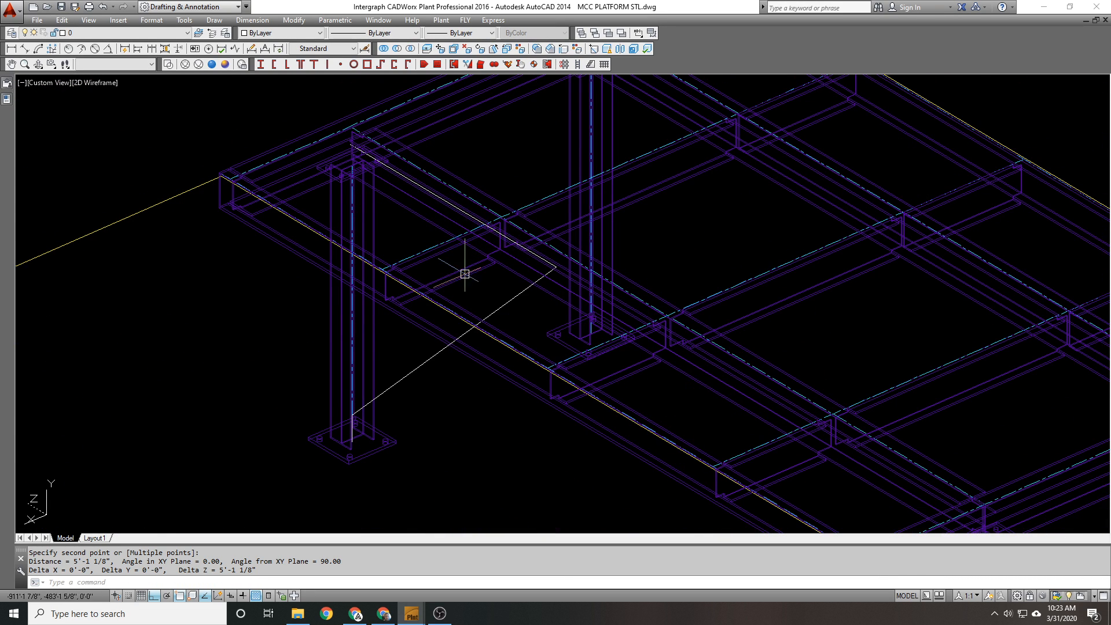
Step: Restore the World UCS and lengthen the horizontal brace layout line to a total of 5'
scroll(478, 281, "up", 3)
type("u")
key("Return")
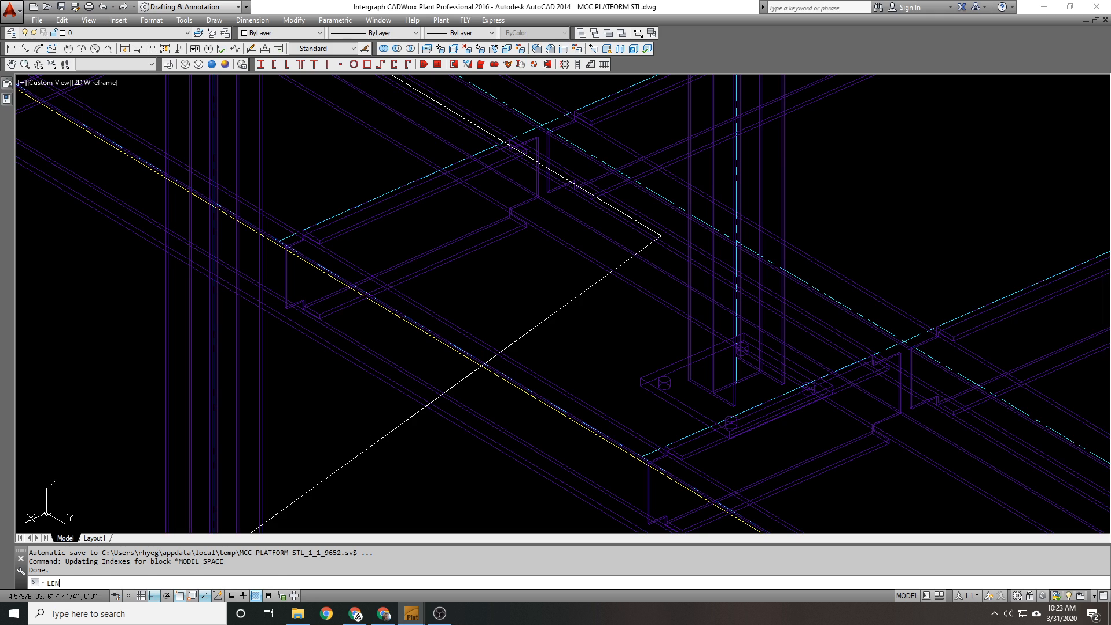
type("LEN")
key("Return")
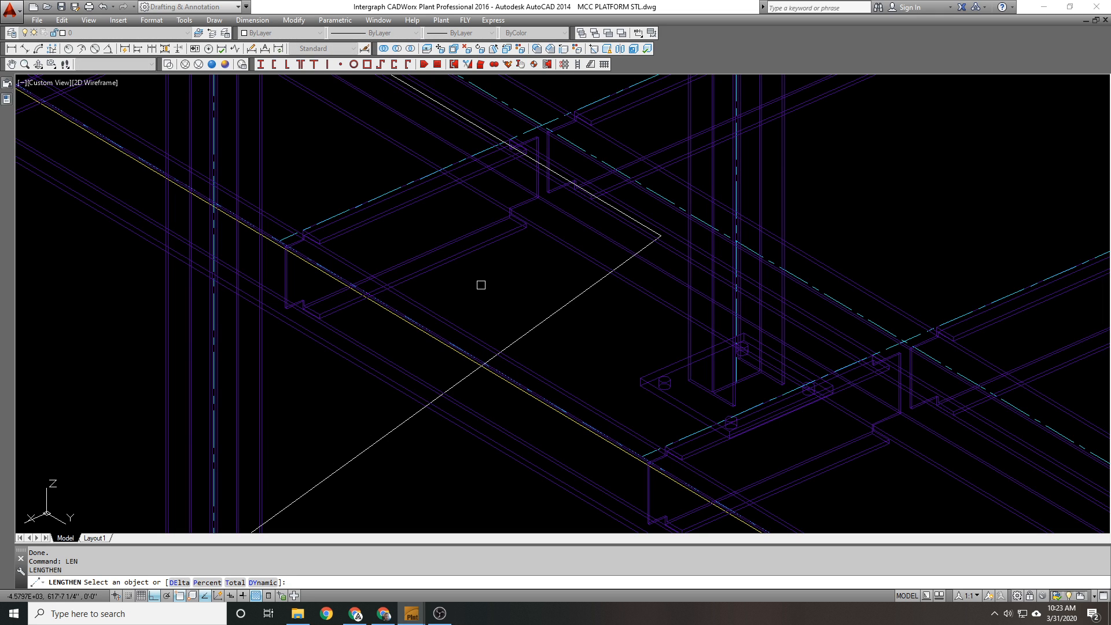
type("TO")
key("Return")
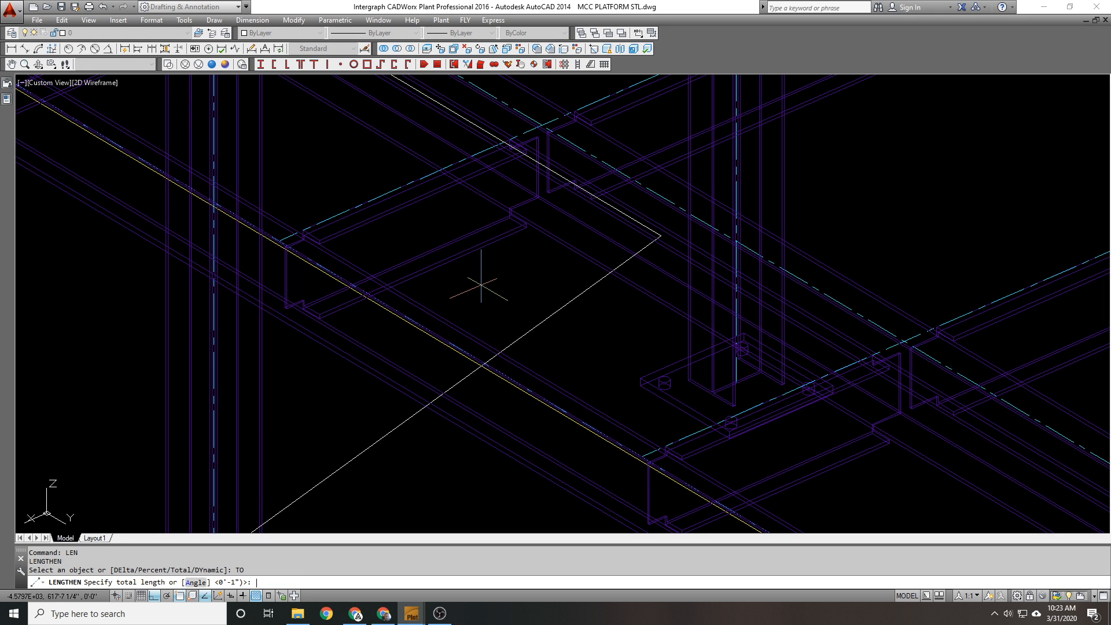
type("5'")
key("Return")
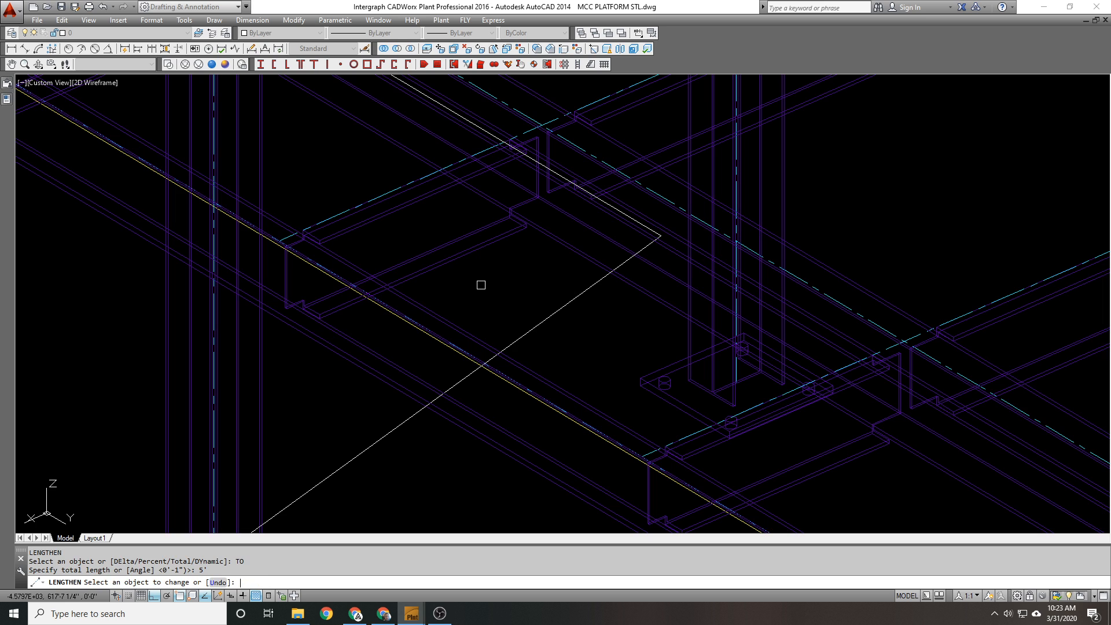
scroll(618, 206, "up", 2)
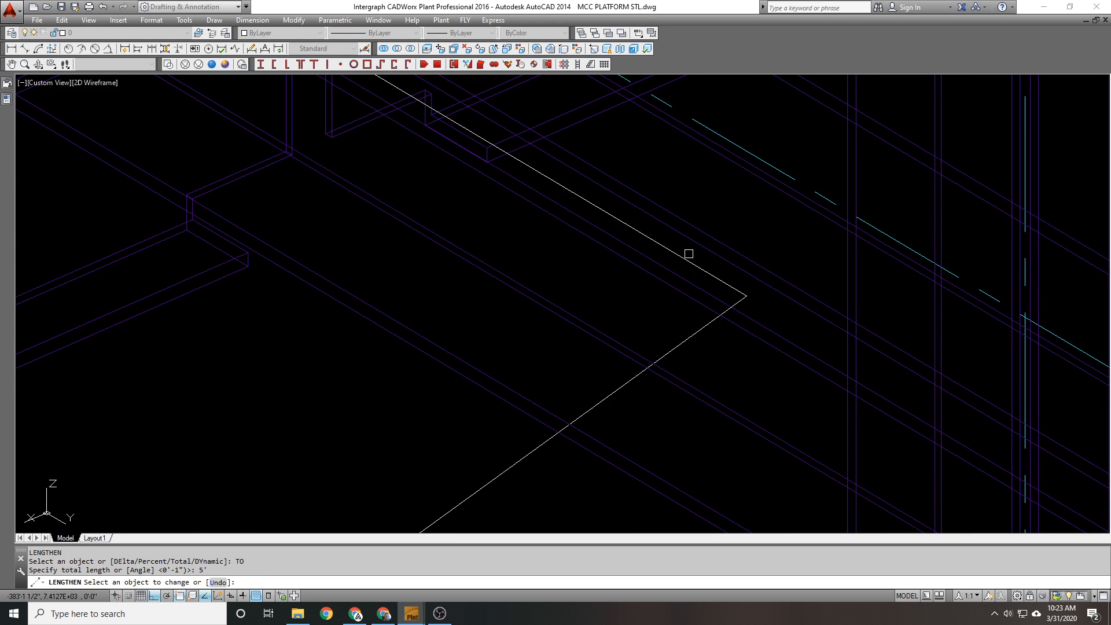
left_click(700, 268)
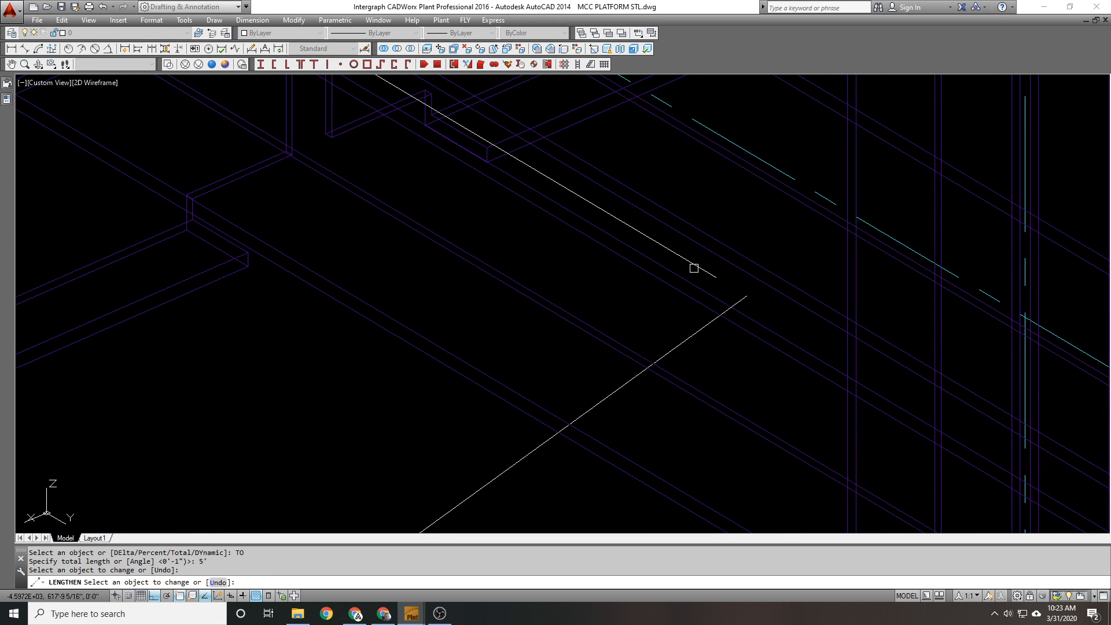
key("Return")
Step: Check the horizontal layout line's length in its properties
left_click(698, 269)
mouse_move(7, 84)
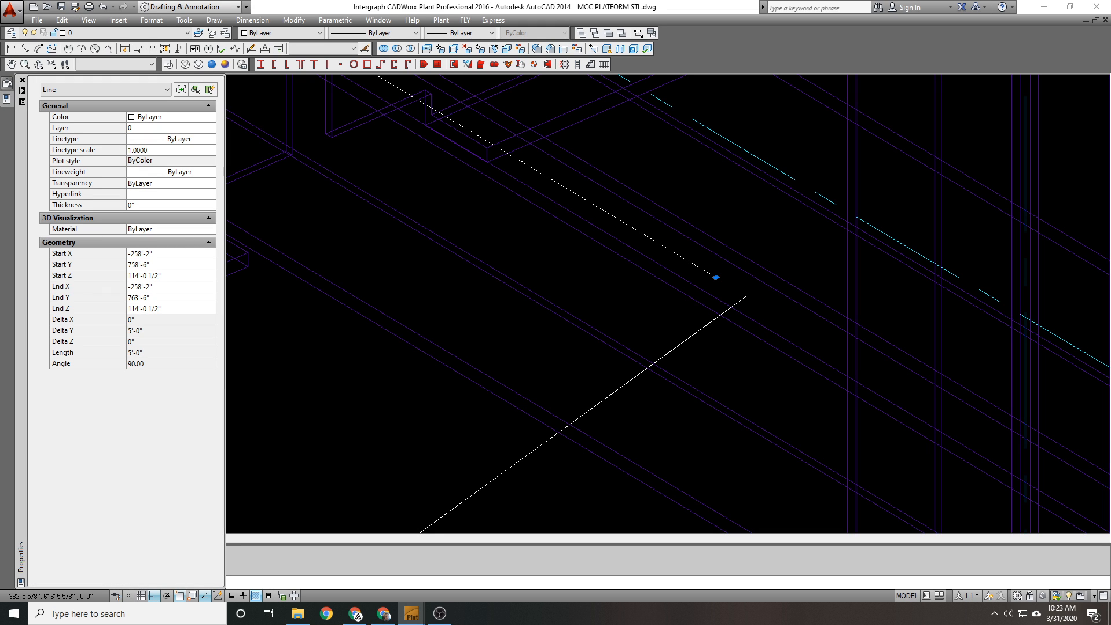
key("Escape")
Step: Move the diagonal brace line by its upper endpoint onto the end of the horizontal layout line
left_click(691, 326)
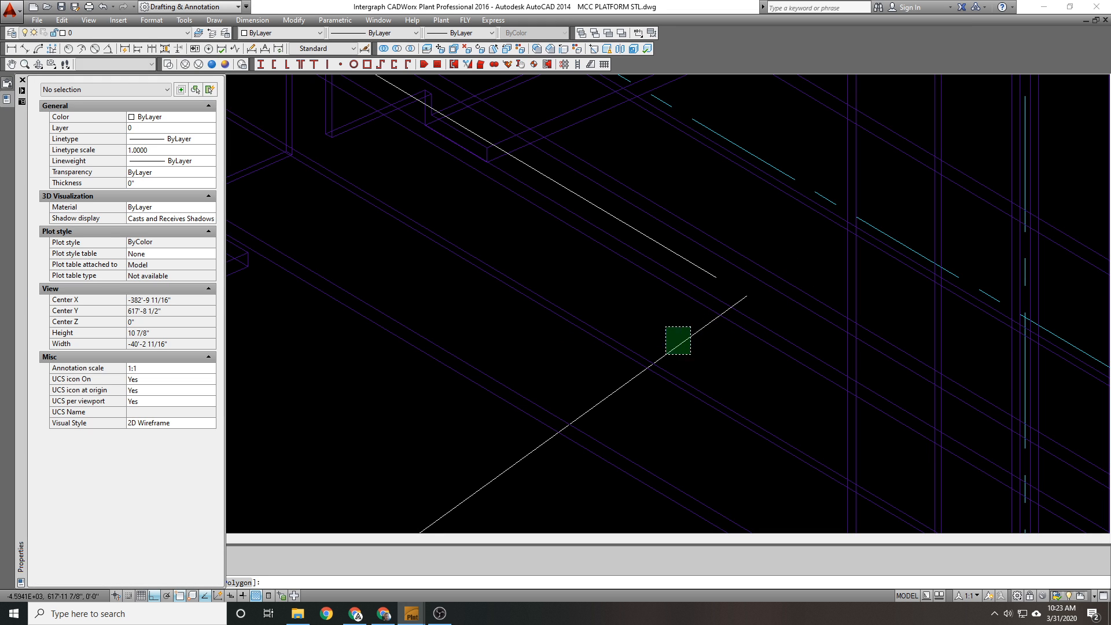
left_click(665, 354)
scroll(652, 273, "down", 6)
scroll(567, 278, "down", 3)
middle_click_drag(555, 301, 636, 253)
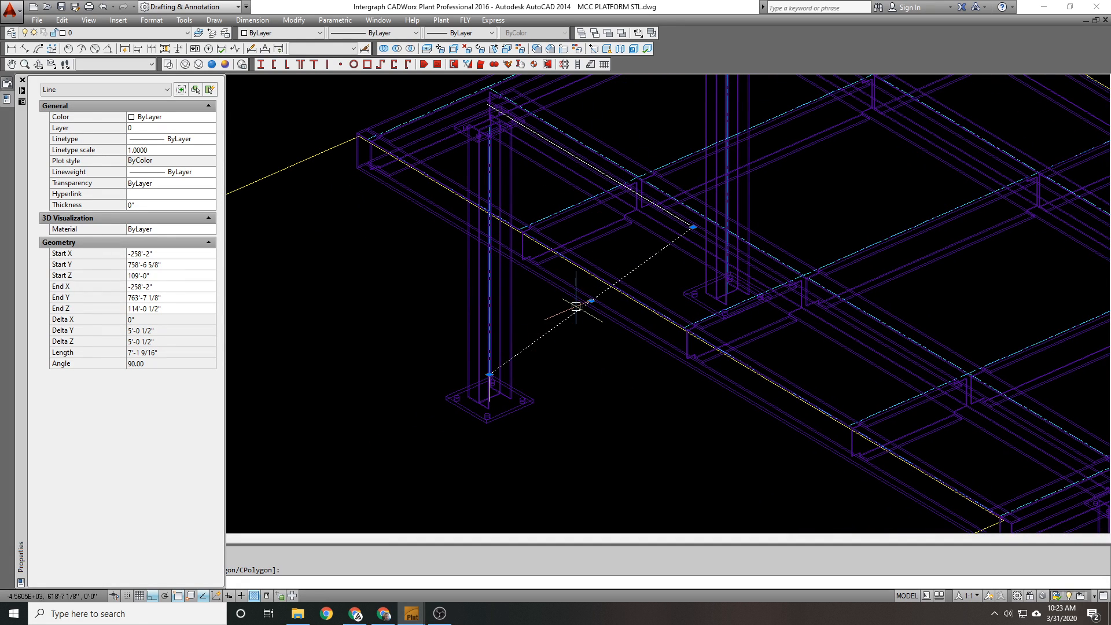
scroll(656, 231, "up", 5)
type("m")
key("space")
left_click(788, 218)
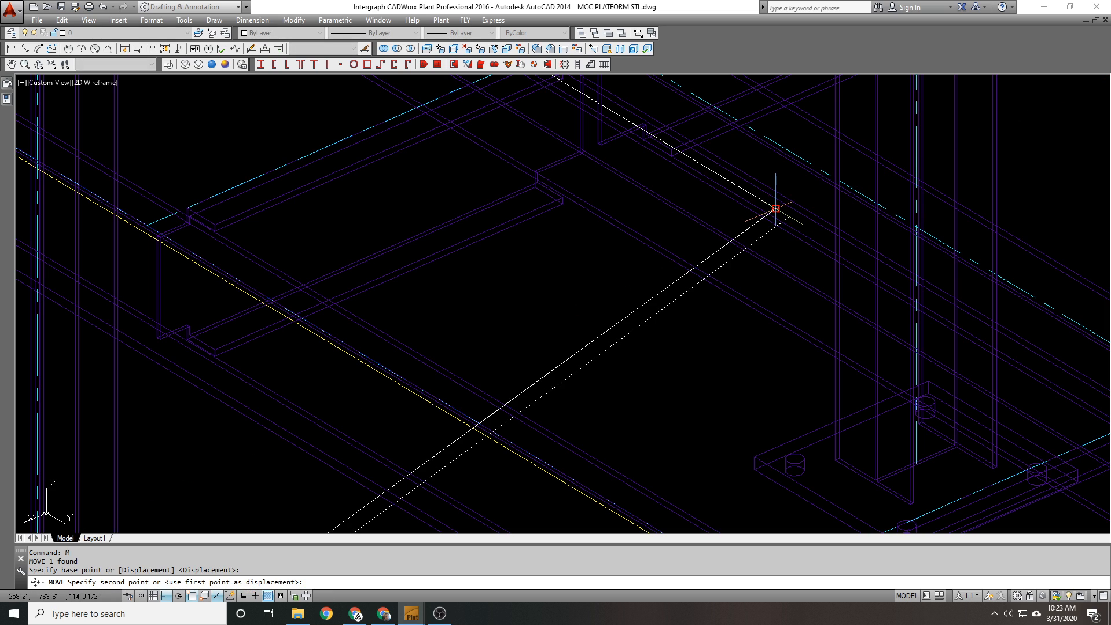
left_click(776, 209)
Step: Try to erase the short vertical layout line at the column base, then undo the erase
scroll(772, 198, "down", 5)
middle_click_drag(555, 332, 681, 173)
scroll(653, 225, "up", 5)
type("e")
key("space")
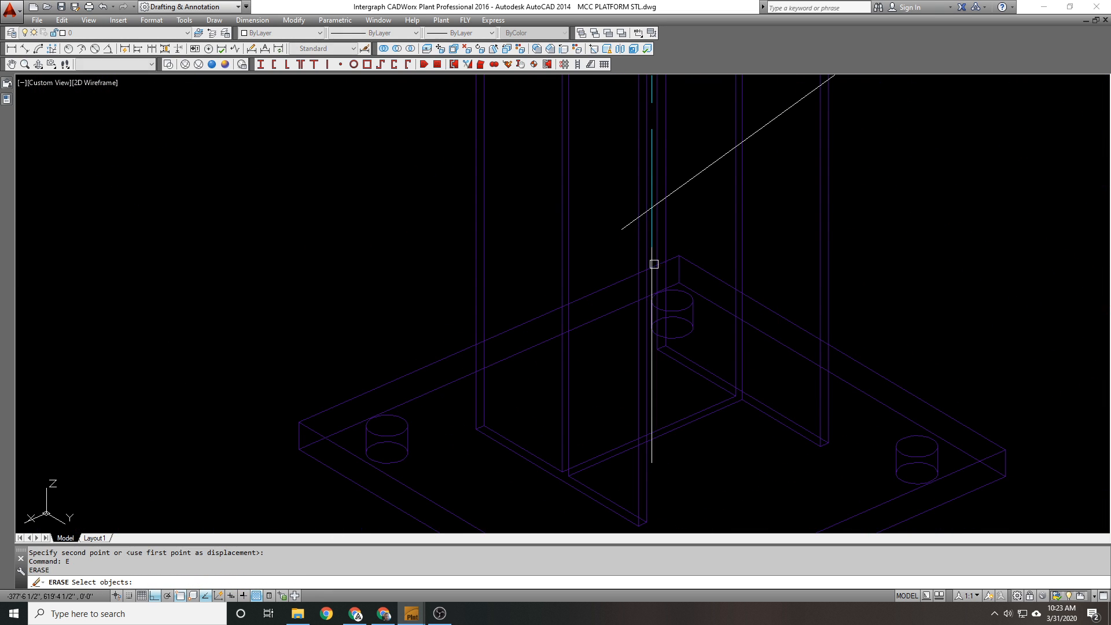
left_click(657, 230)
type("u")
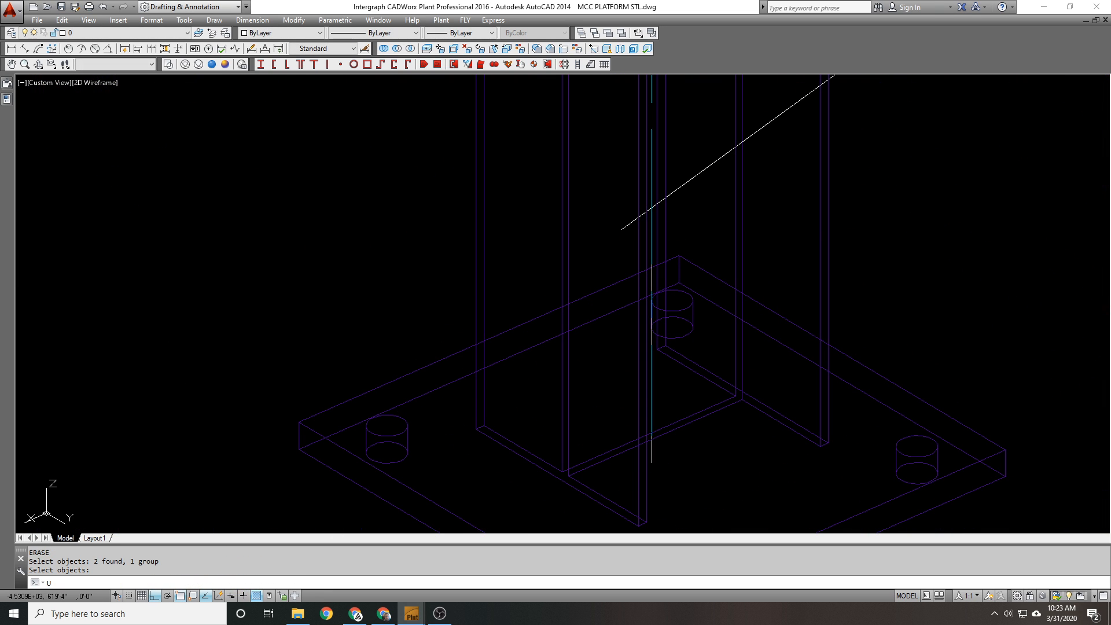
key("space")
Step: Erase only the short vertical layout line along the column's centerline above the base plate
scroll(651, 274, "up", 6)
left_click(650, 298)
left_click(650, 296)
type("e")
key("space")
scroll(640, 288, "down", 4)
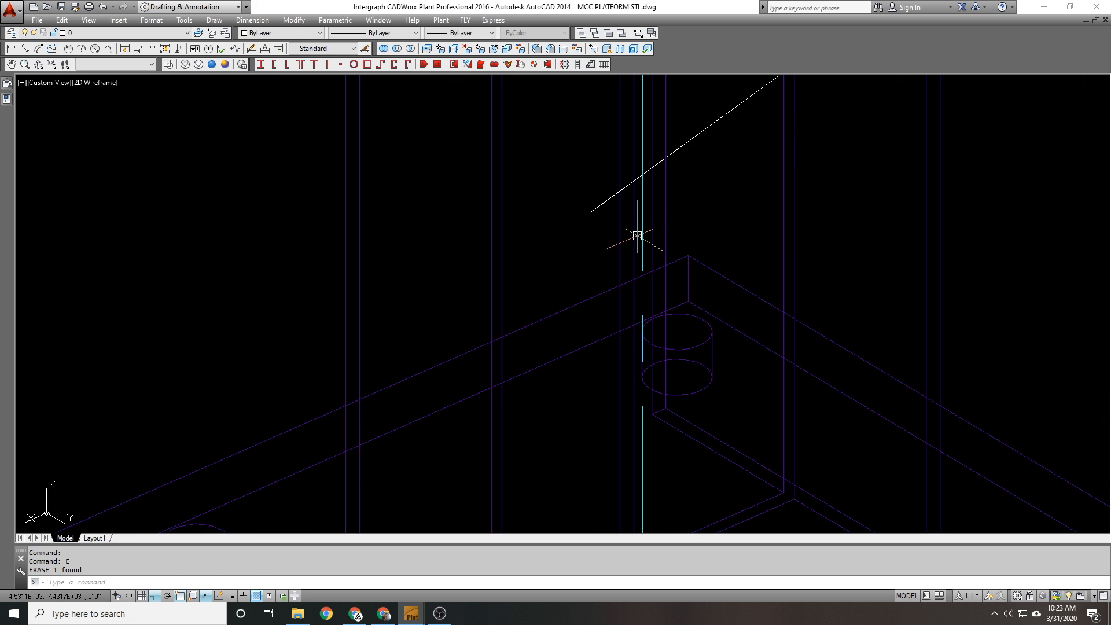
Step: Set the UCS to the Right plane and trim the diagonal brace line's overhang at the column centerline
type("UCS")
key("space")
type("RI")
key("space")
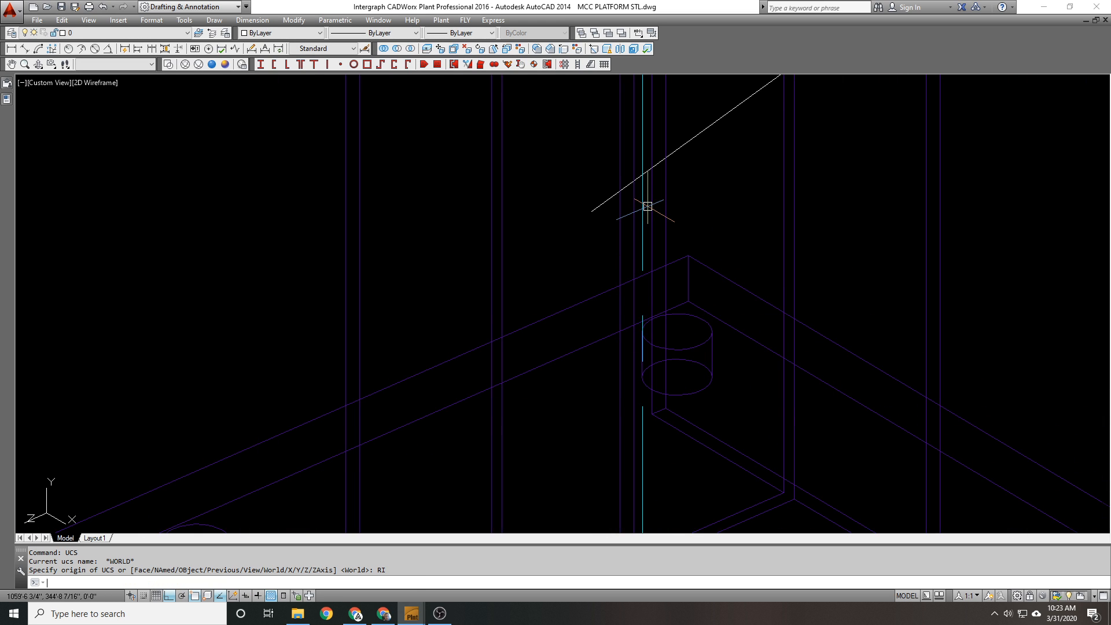
scroll(648, 206, "down", 3)
type("tr")
scroll(669, 192, "up", 3)
left_click_drag(641, 161, 588, 181)
key("space")
left_click(573, 223)
key("space")
scroll(505, 316, "down", 8)
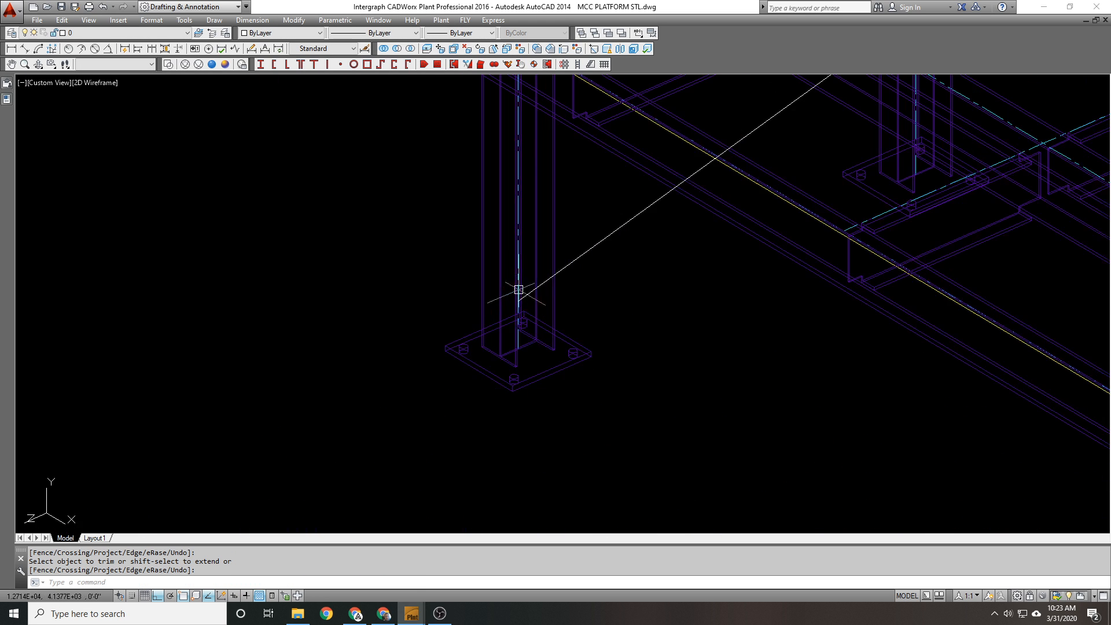
scroll(519, 289, "down", 2)
middle_click_drag(543, 235, 562, 269)
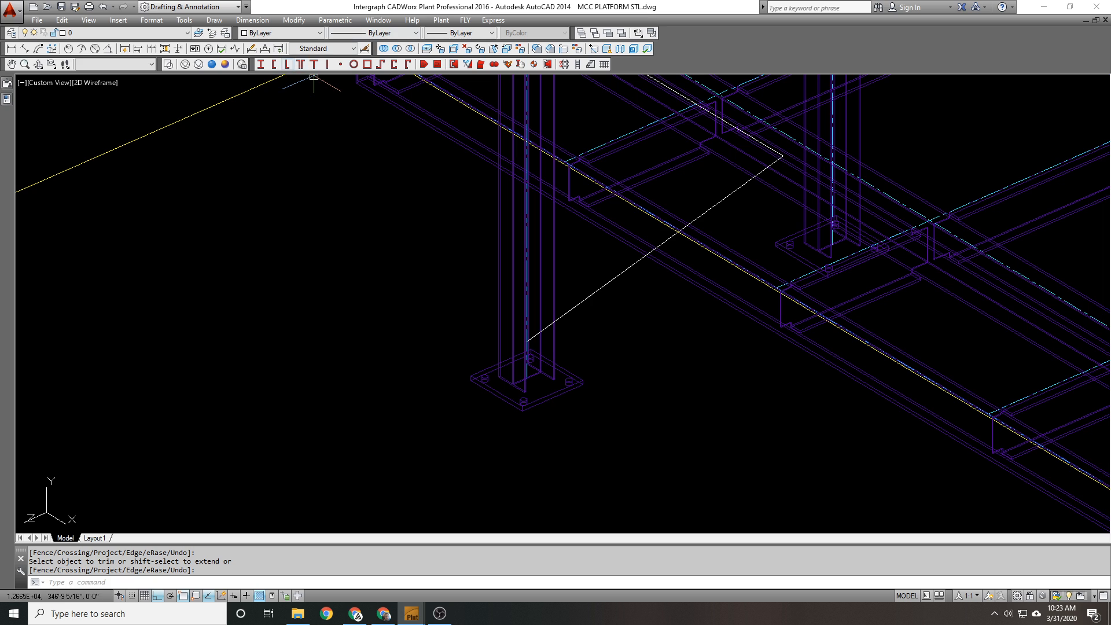
Step: Start an angle steel member with the Angle Equal Leg (L) data file and size L4X4X1/4
left_click(288, 64)
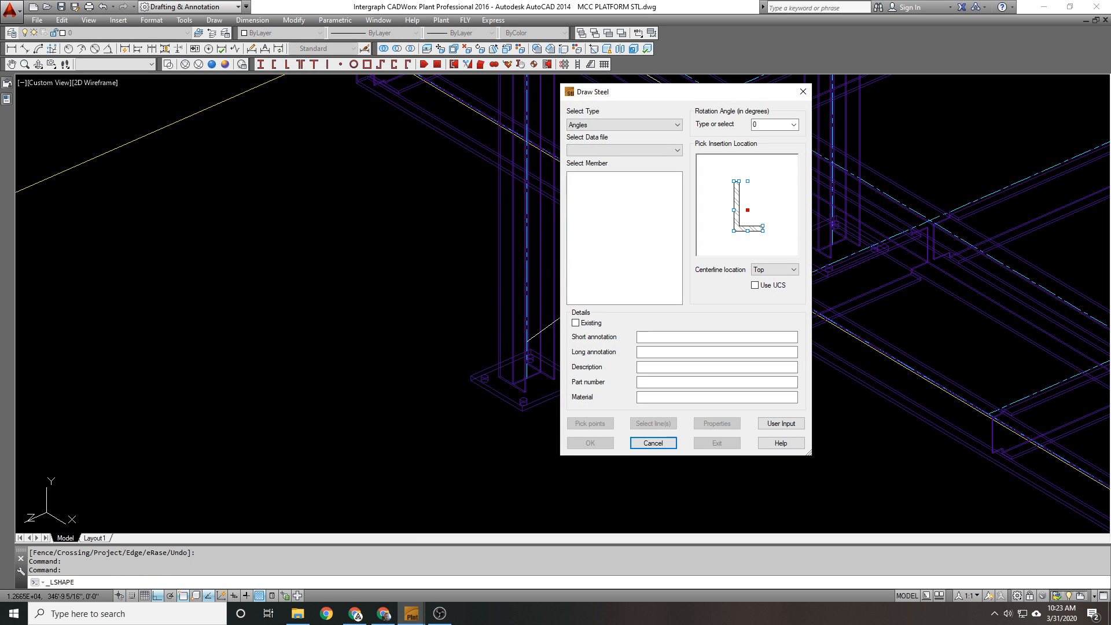
left_click(651, 151)
left_click(631, 168)
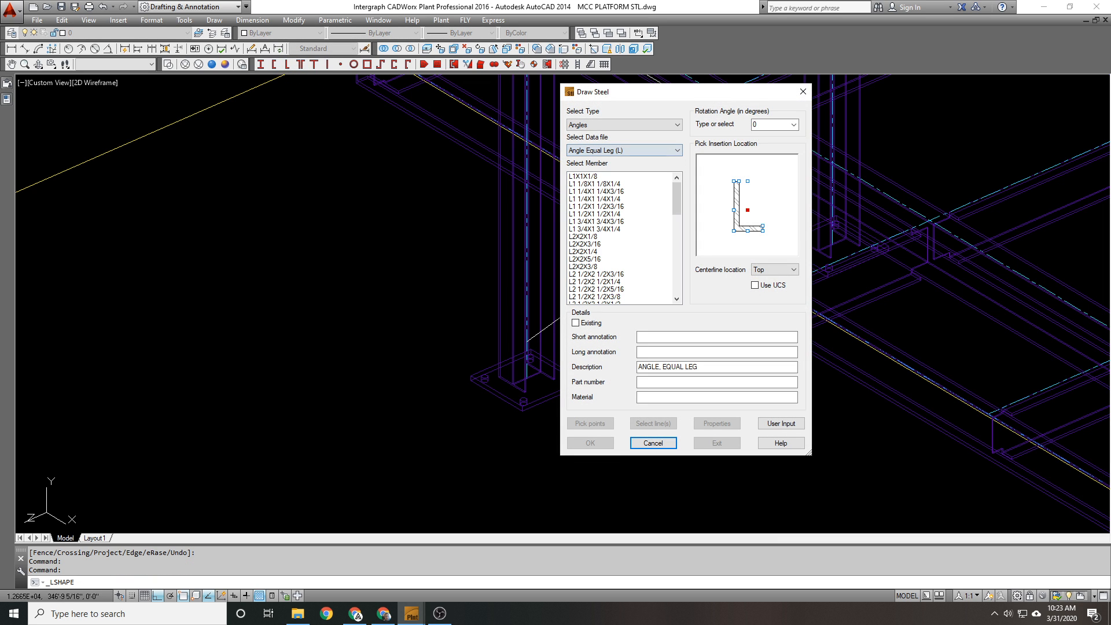
left_click_drag(677, 199, 677, 237)
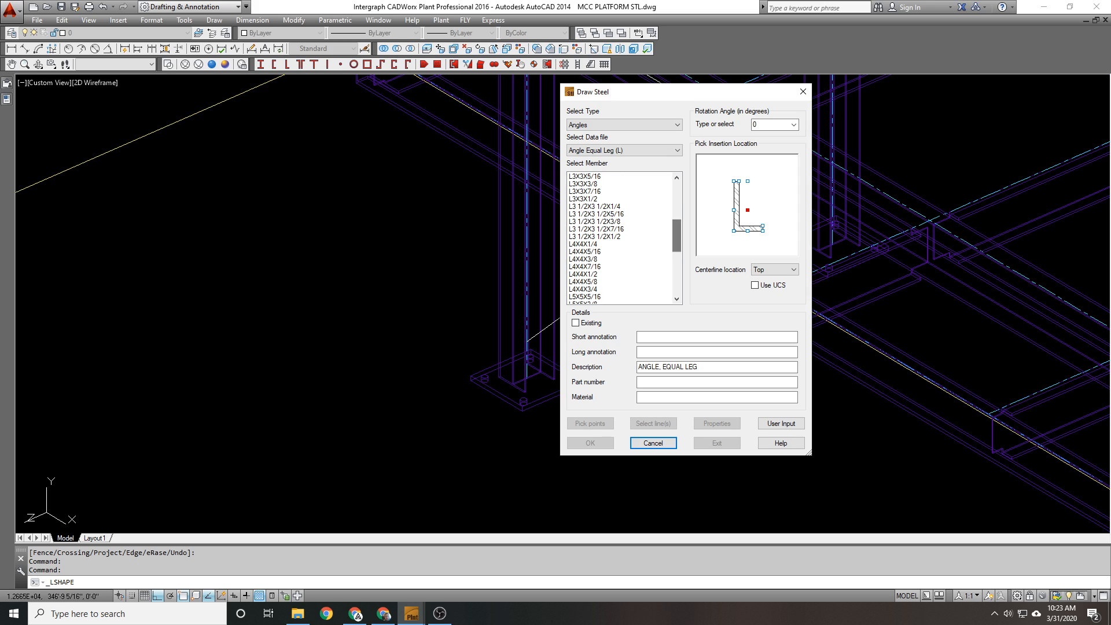
left_click(592, 244)
Step: Set the angle member's rotation to 180 degrees and its centerline location to Center
left_click(794, 125)
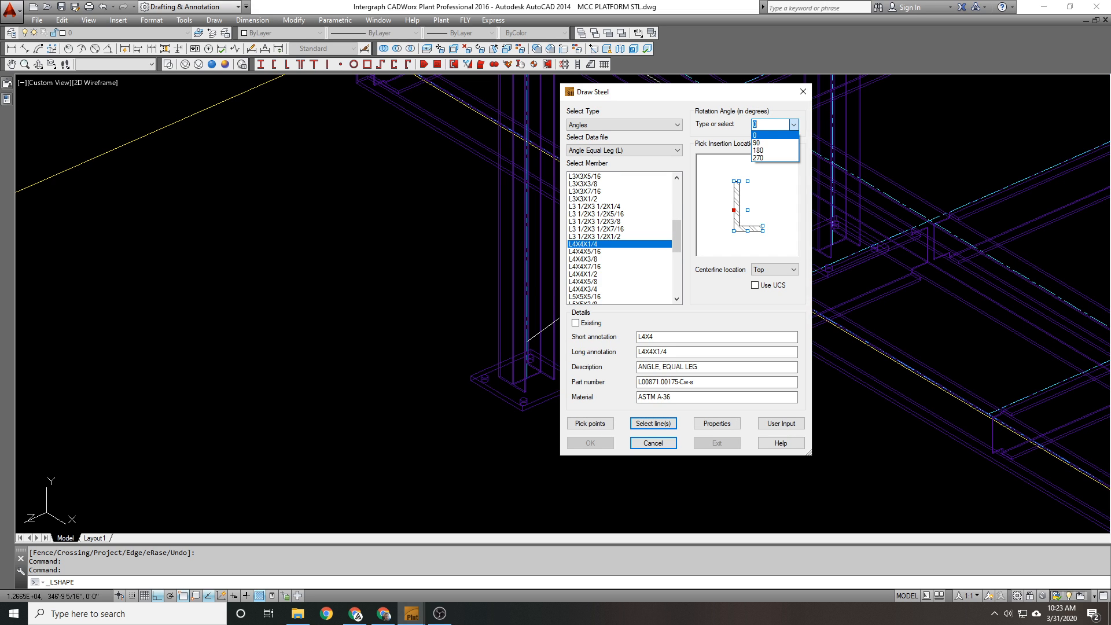
left_click(794, 125)
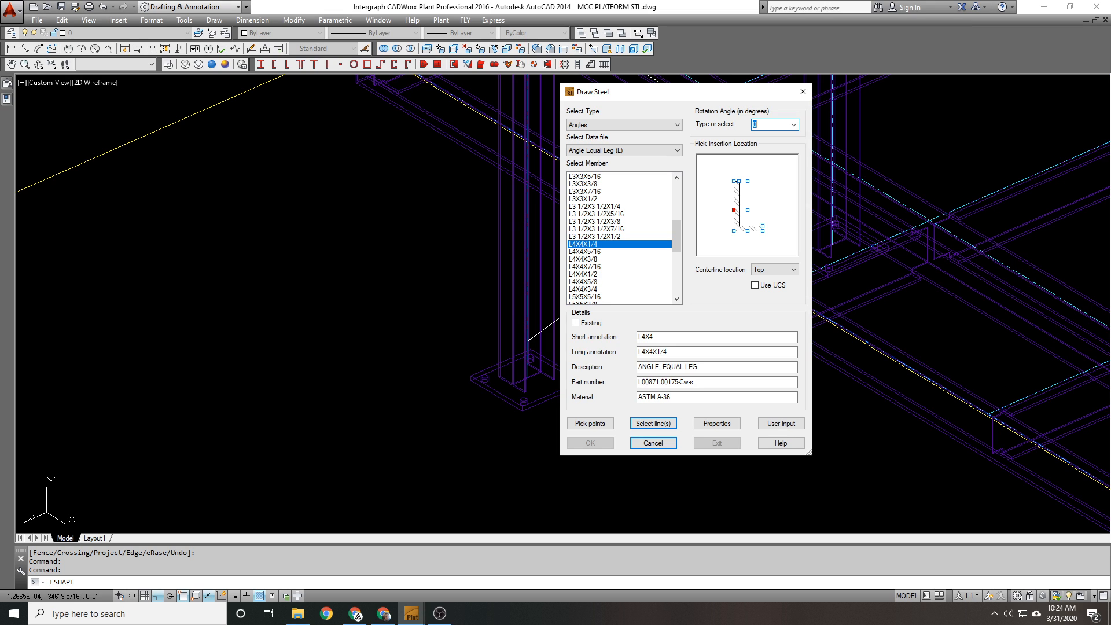
left_click(794, 125)
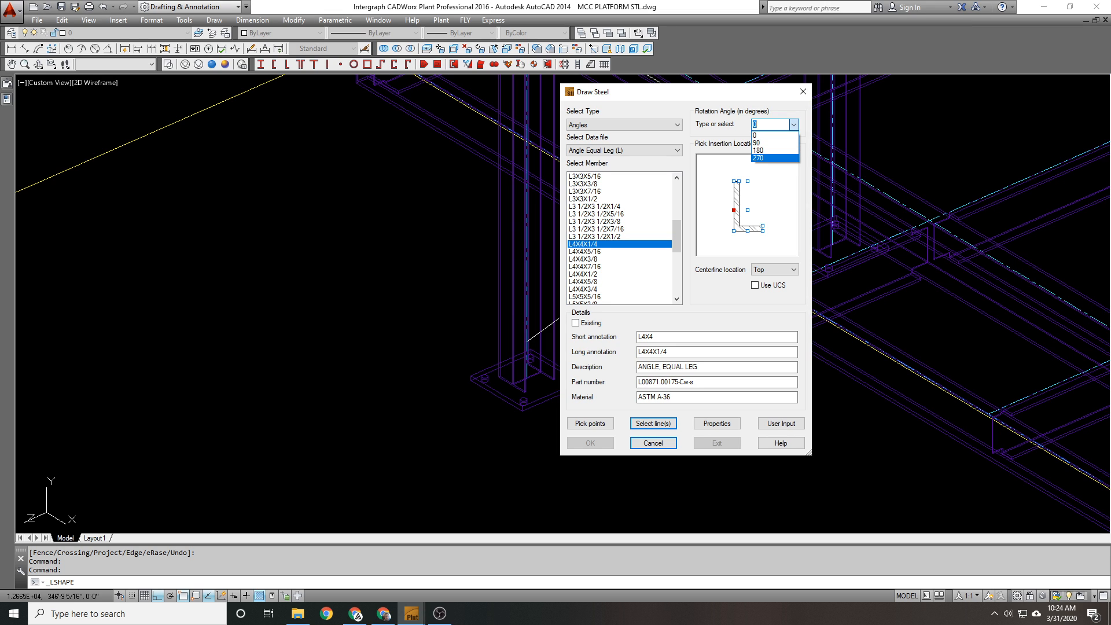
left_click(761, 151)
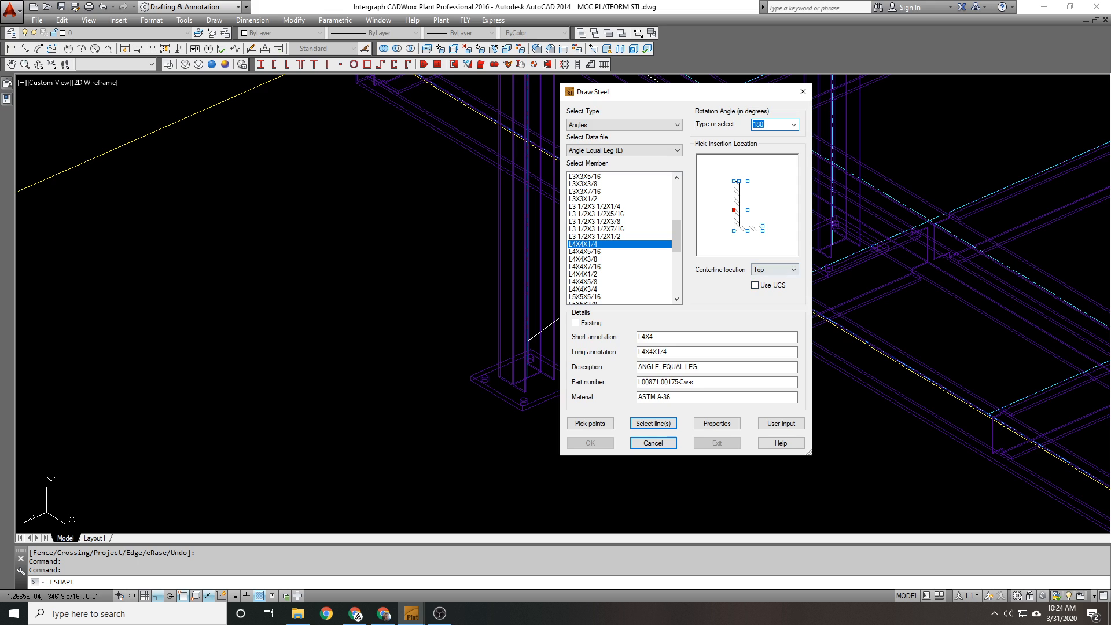
left_click(775, 270)
left_click(762, 288)
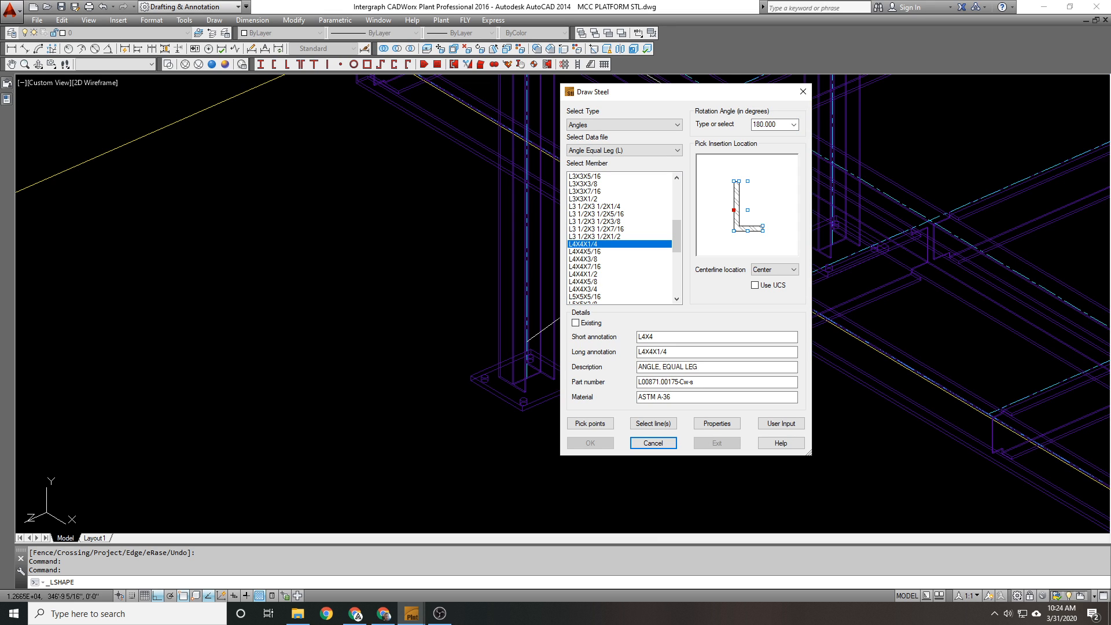
left_click(775, 270)
left_click(767, 287)
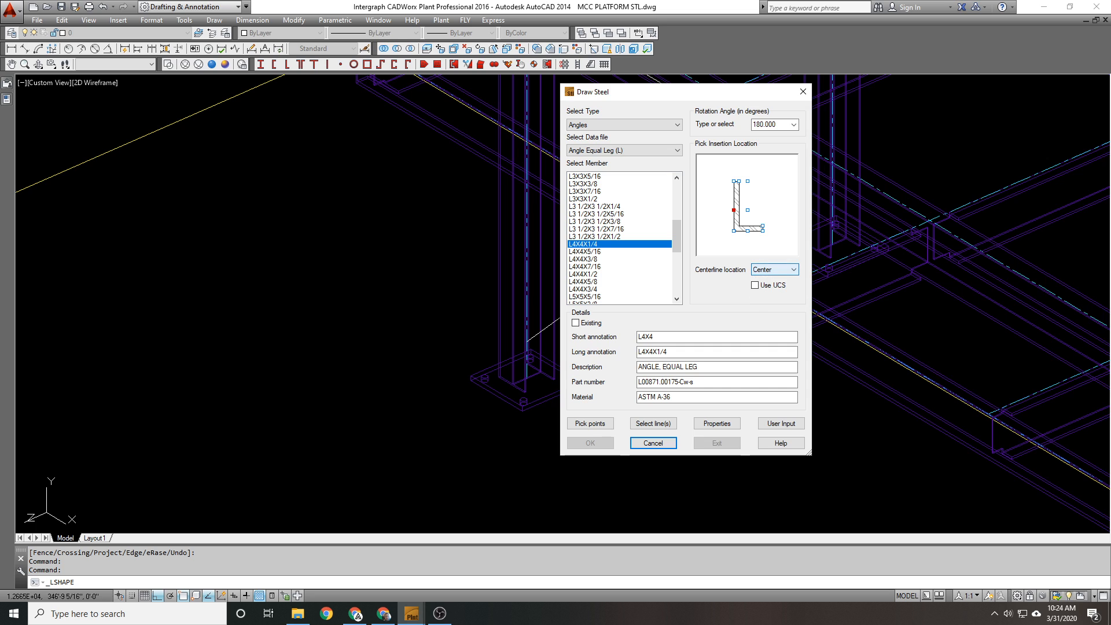
Step: Place the L4X4X1/4 angle along the diagonal brace line, flipping its flange side twice back to the initial orientation
left_click(653, 424)
scroll(596, 258, "up", 2)
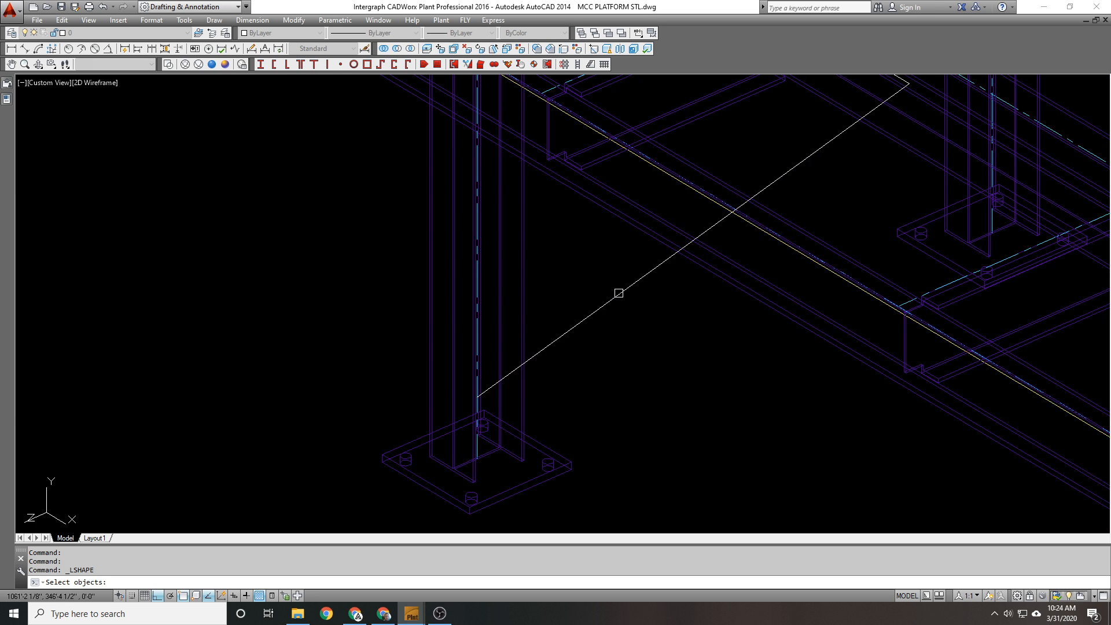
left_click(618, 290)
key("Return")
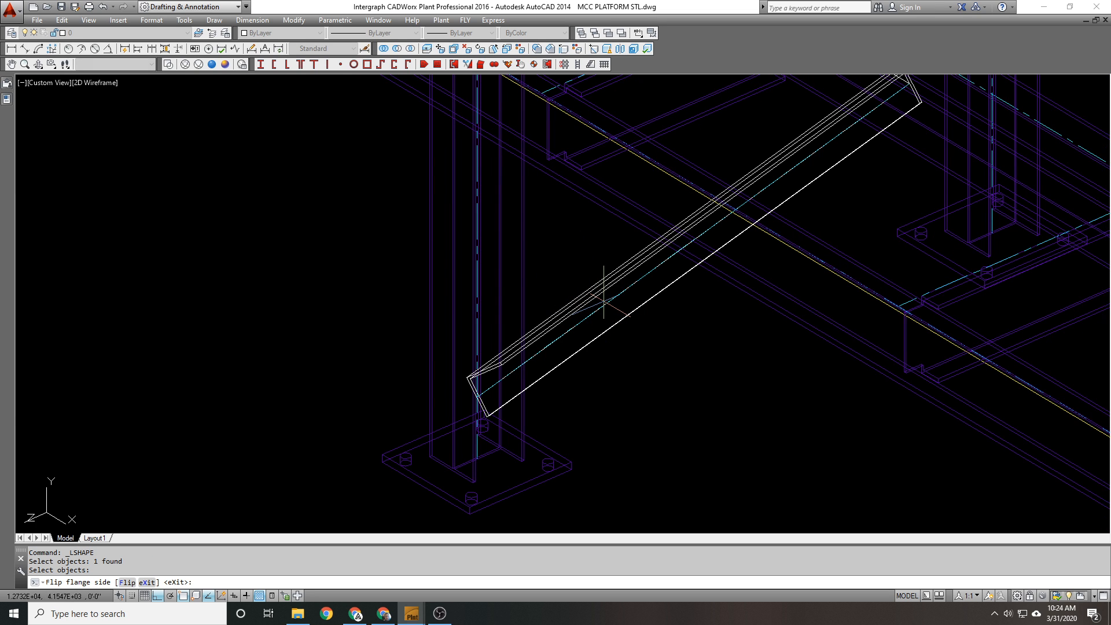
type("F")
key("Return")
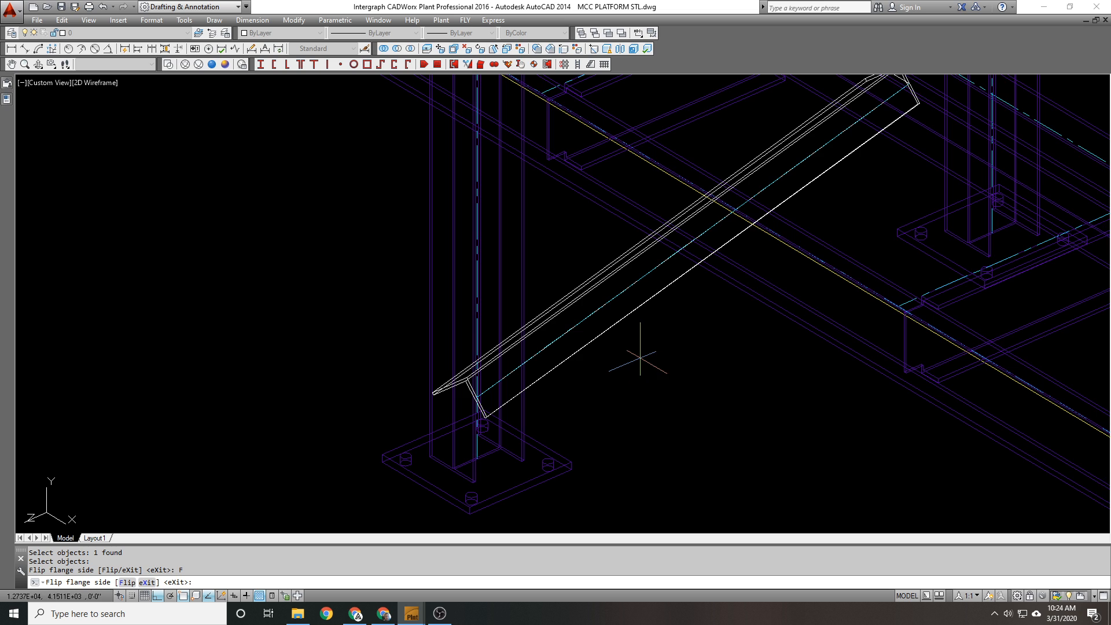
type("F")
key("Return")
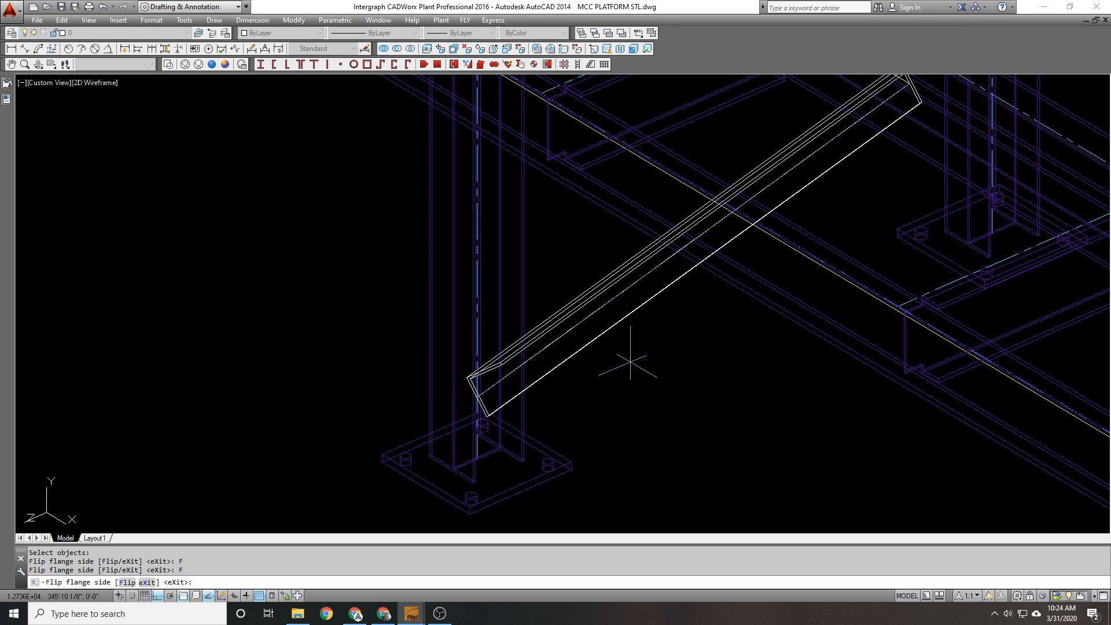
scroll(605, 373, "down", 3)
scroll(609, 350, "up", 2)
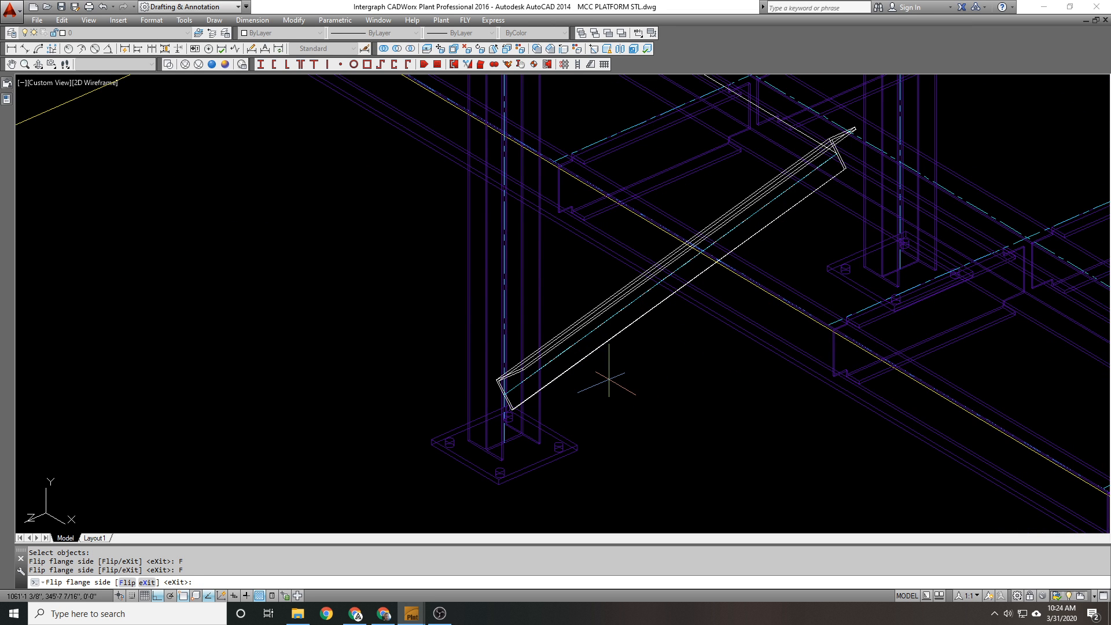
key("Return")
Step: Erase the diagonal layout line lying under the angle brace's centerline
scroll(605, 296, "up", 5)
type("E")
key("Return")
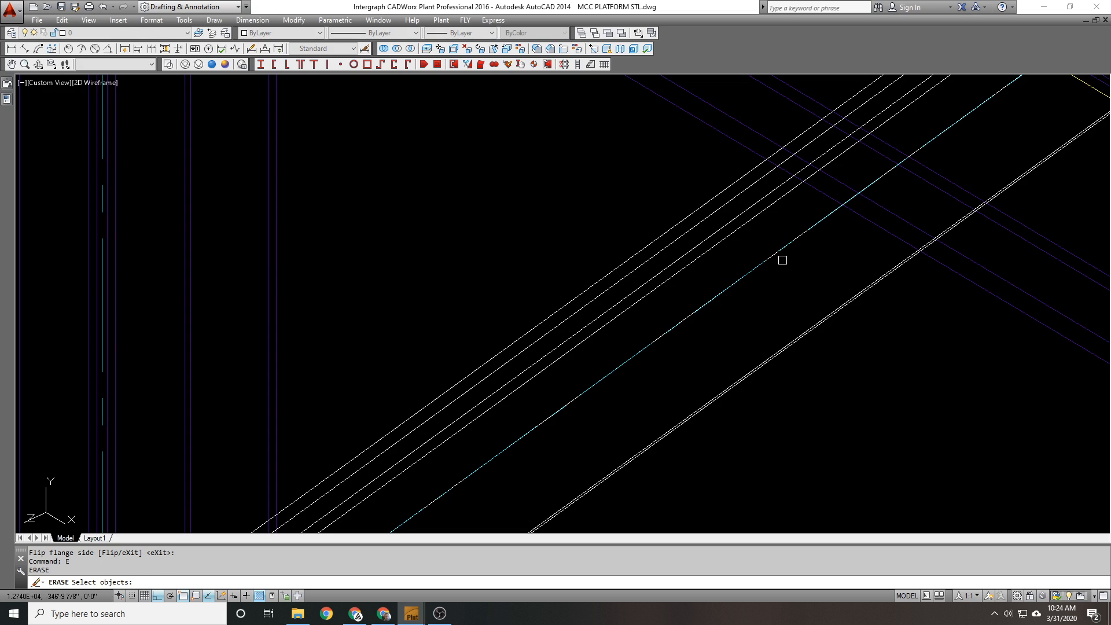
left_click(776, 257)
key("Return")
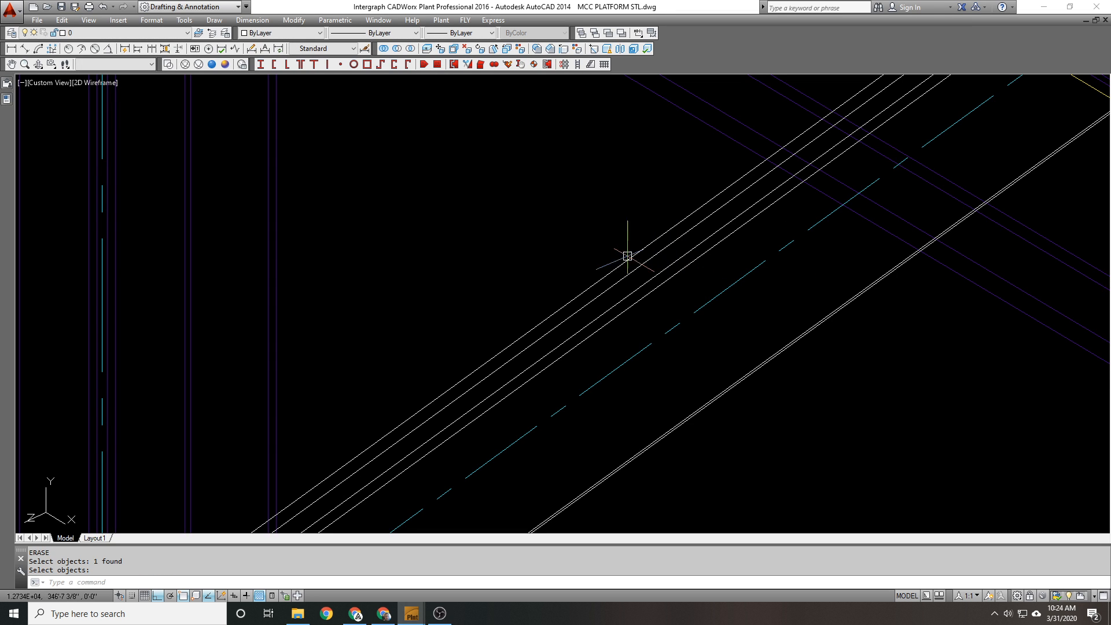
Step: Undo the erasure of the diagonal layout line under the first angle brace
scroll(547, 250, "down", 5)
type("U")
key("Return")
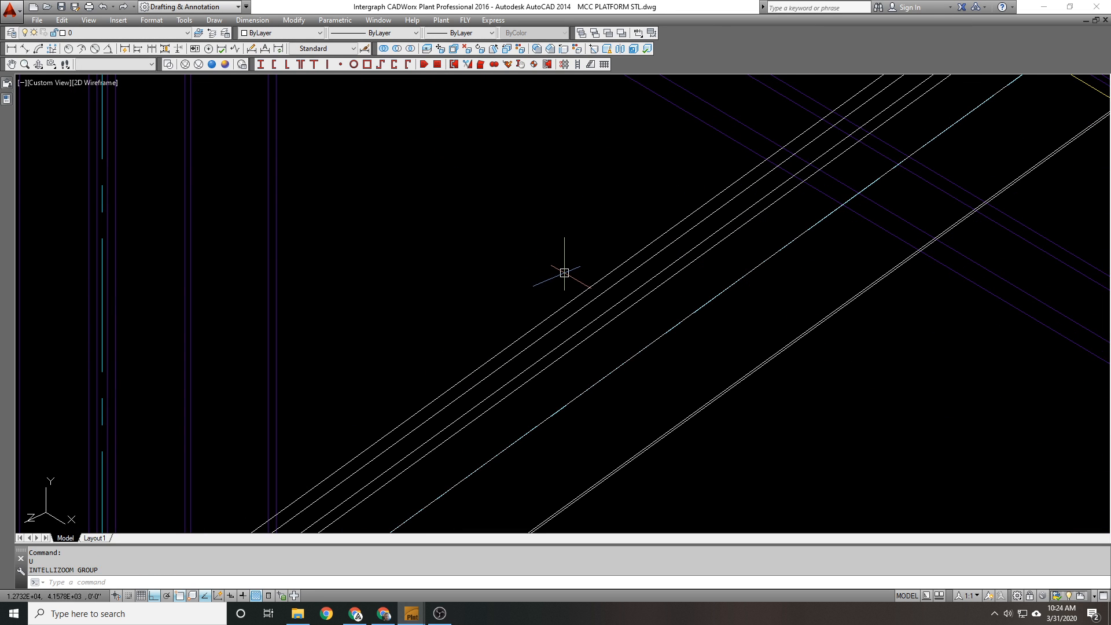
key("Escape")
Step: Move the UCS origin to the middle of the platform's long front edge beam, keeping the current axis directions
scroll(553, 265, "down", 8)
type("UCS")
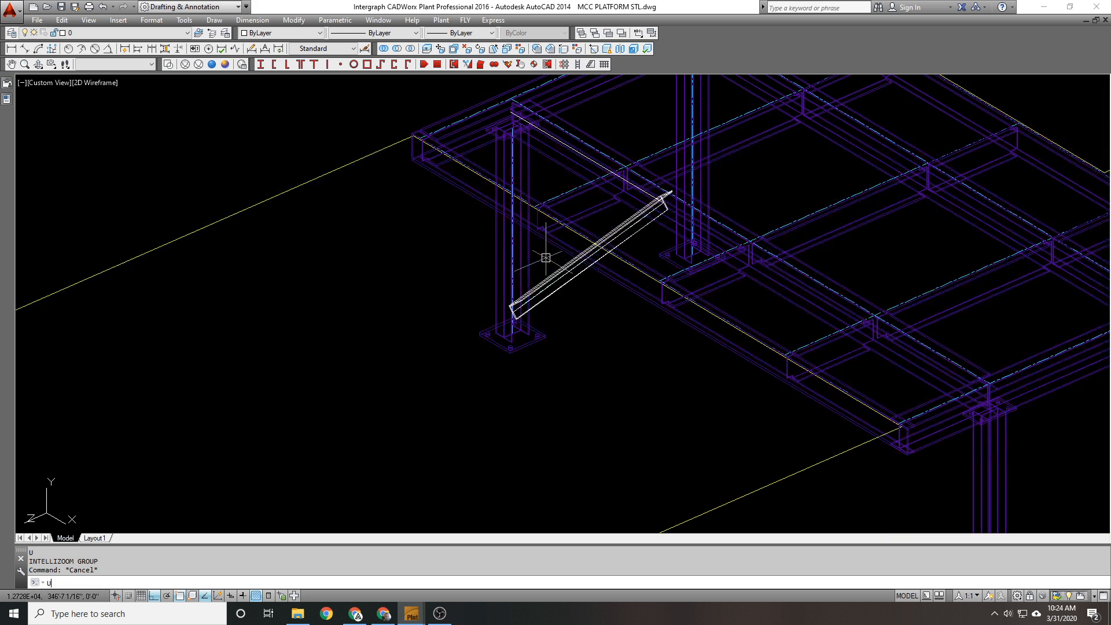
scroll(579, 274, "up", 4)
key("Return")
left_click(608, 269)
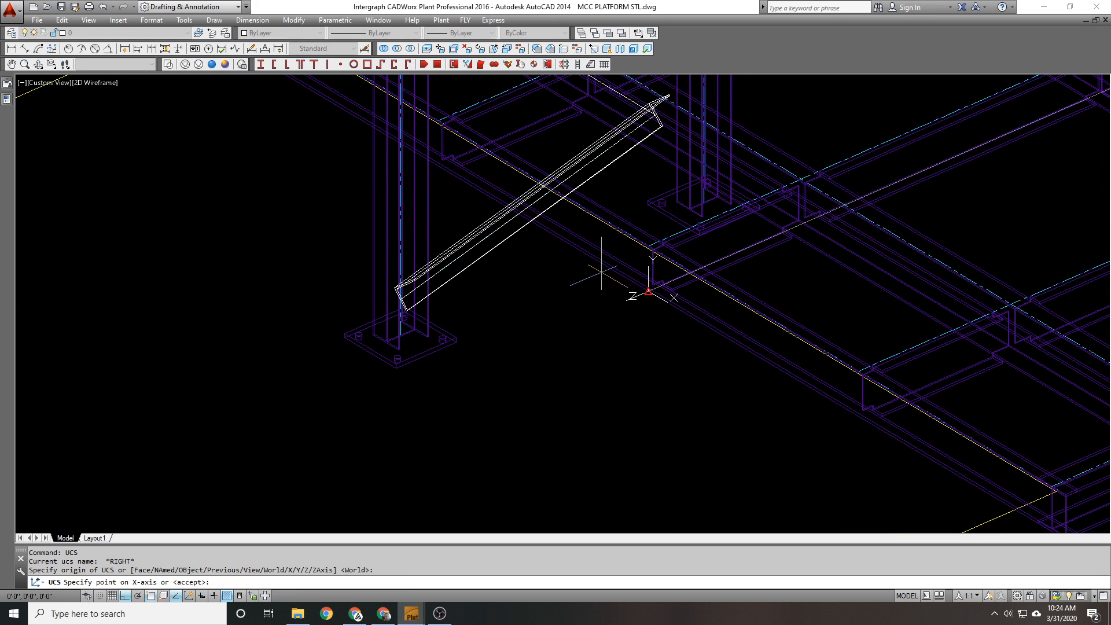
key("Return")
Step: Mirror the diagonal brace layout line about the vertical line through the UCS origin, keeping the source line
type("MI")
key("Return")
scroll(479, 242, "up", 5)
scroll(482, 247, "up", 3)
left_click(452, 272)
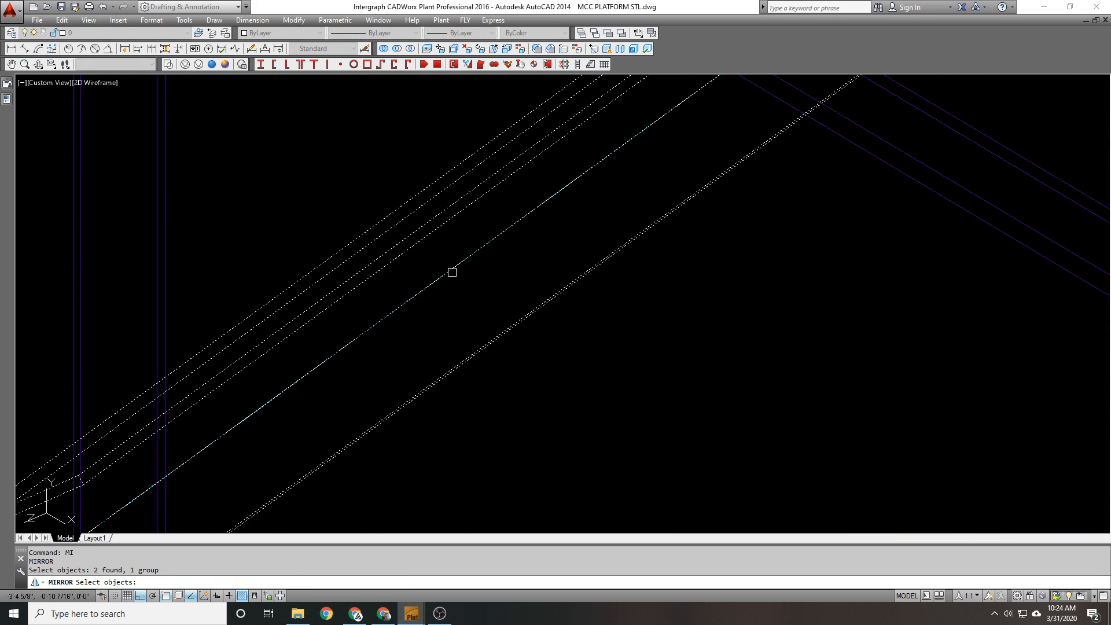
scroll(480, 257, "down", 4)
key("Return")
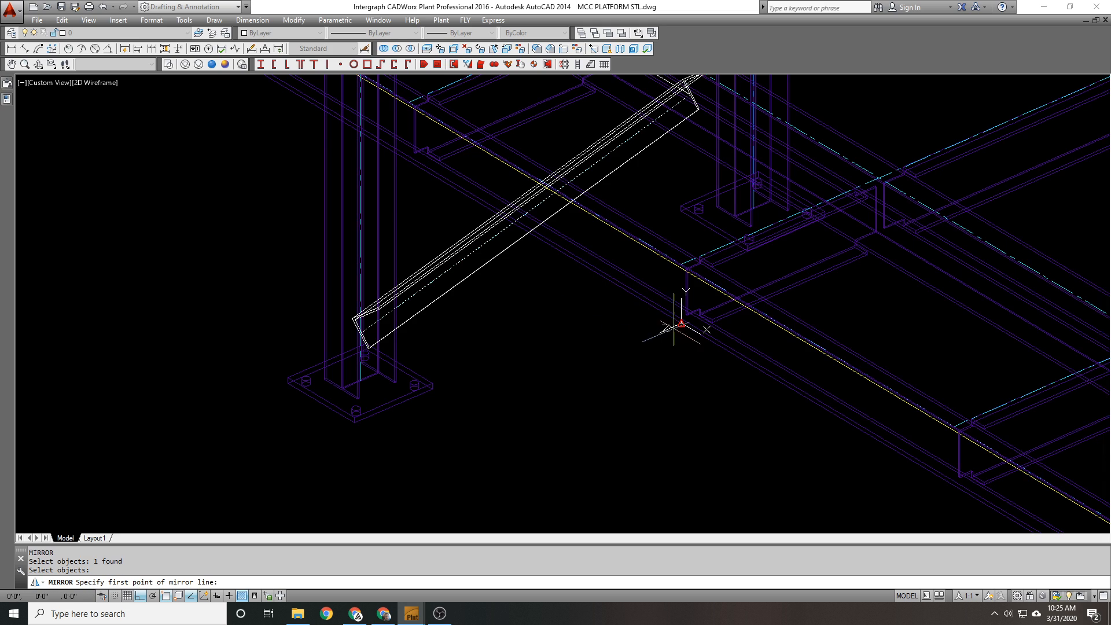
left_click(675, 323)
left_click(650, 418)
key("Return")
scroll(531, 327, "down", 4)
scroll(583, 325, "up", 3)
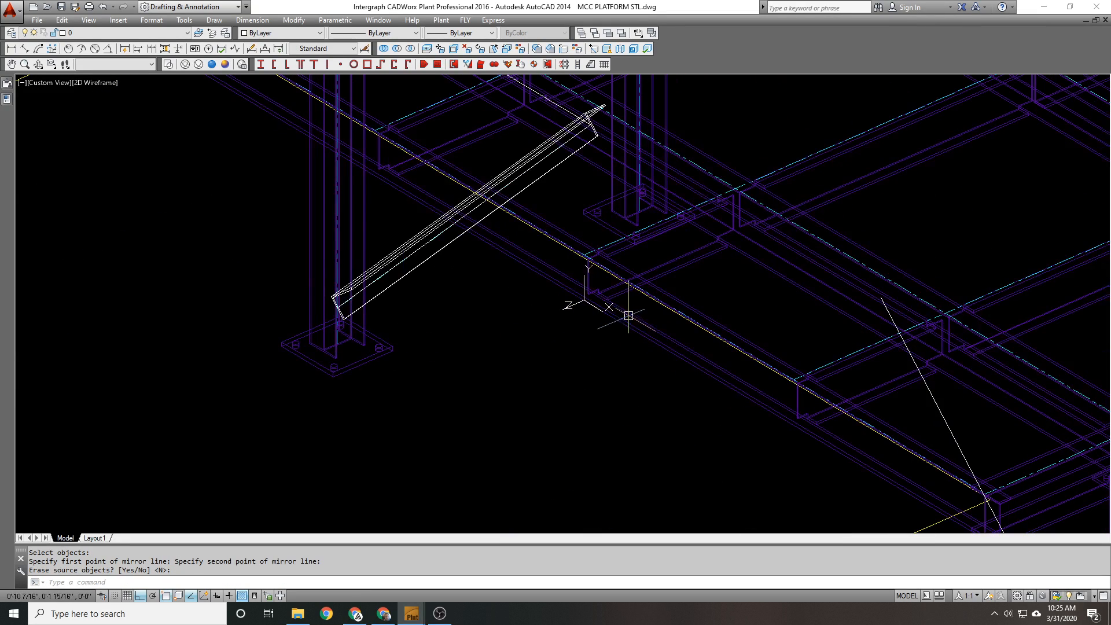
scroll(654, 290, "down", 3)
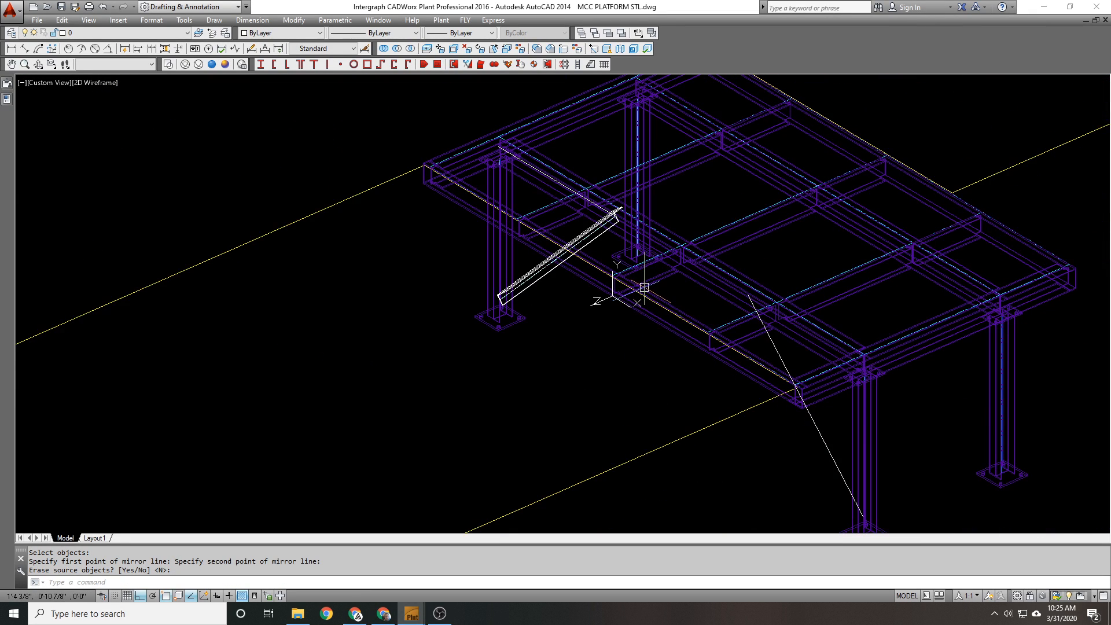
scroll(620, 306, "up", 1)
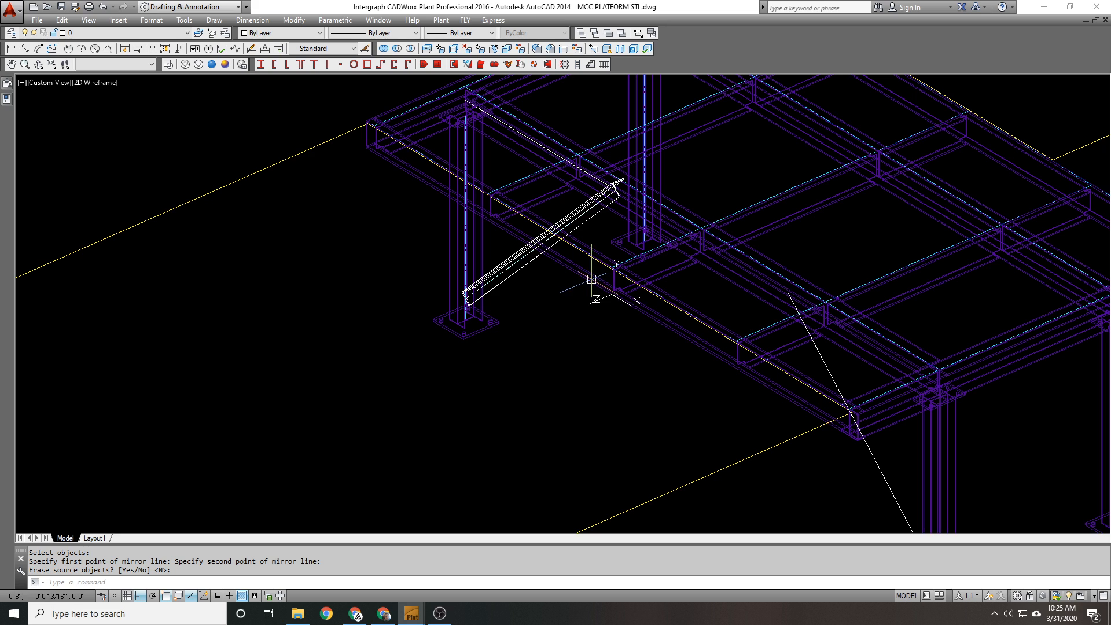
scroll(588, 277, "down", 3)
scroll(590, 272, "up", 3)
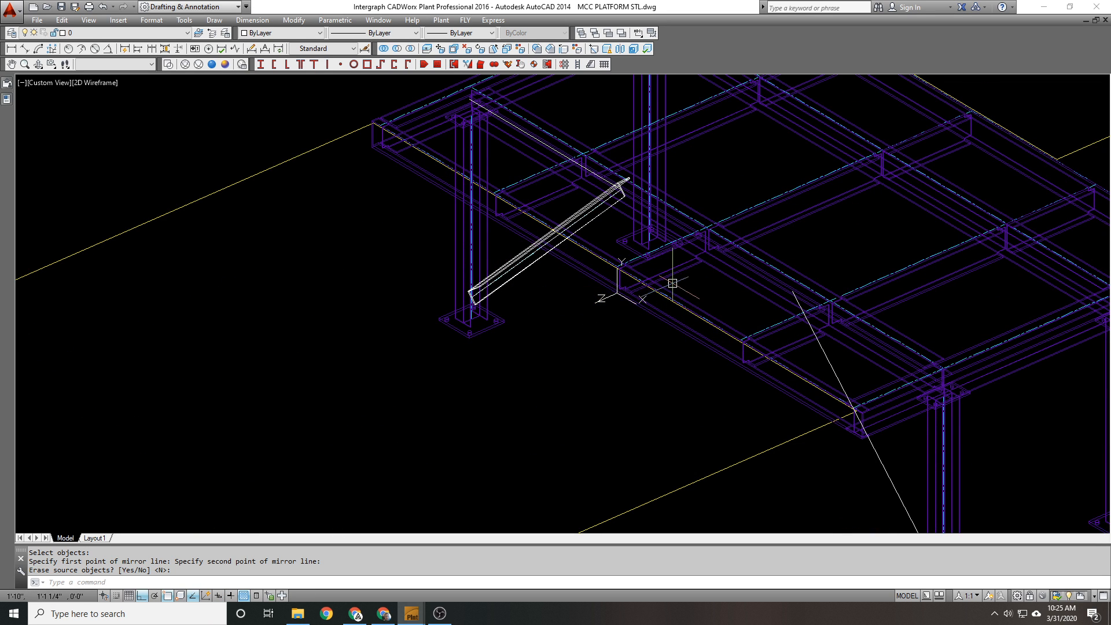
scroll(672, 283, "down", 3)
scroll(640, 293, "up", 3)
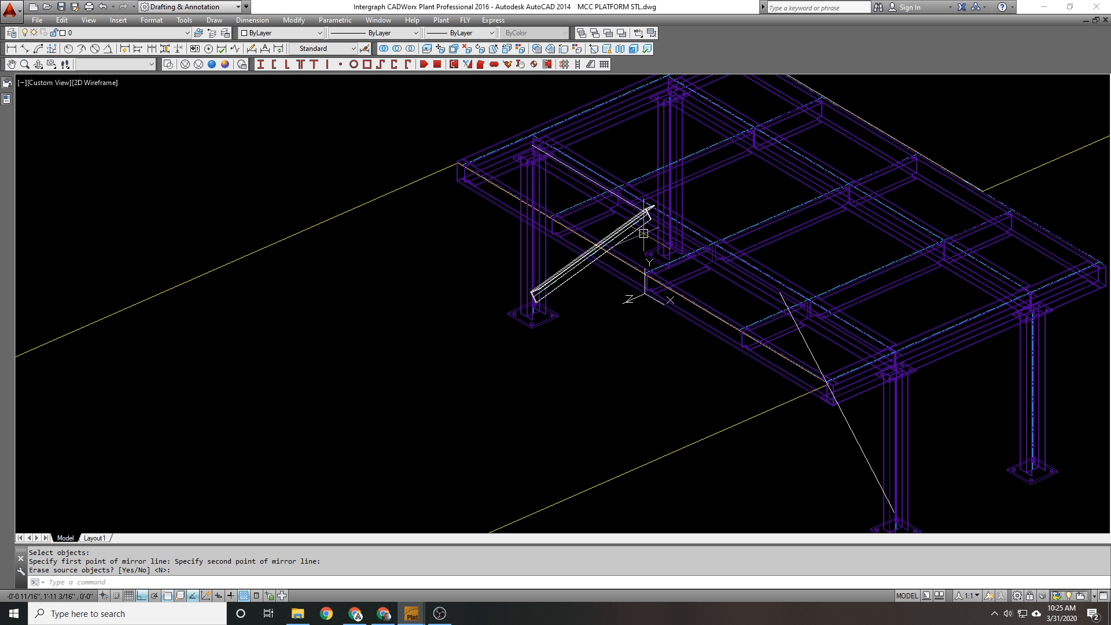
middle_click_drag(761, 299, 732, 271)
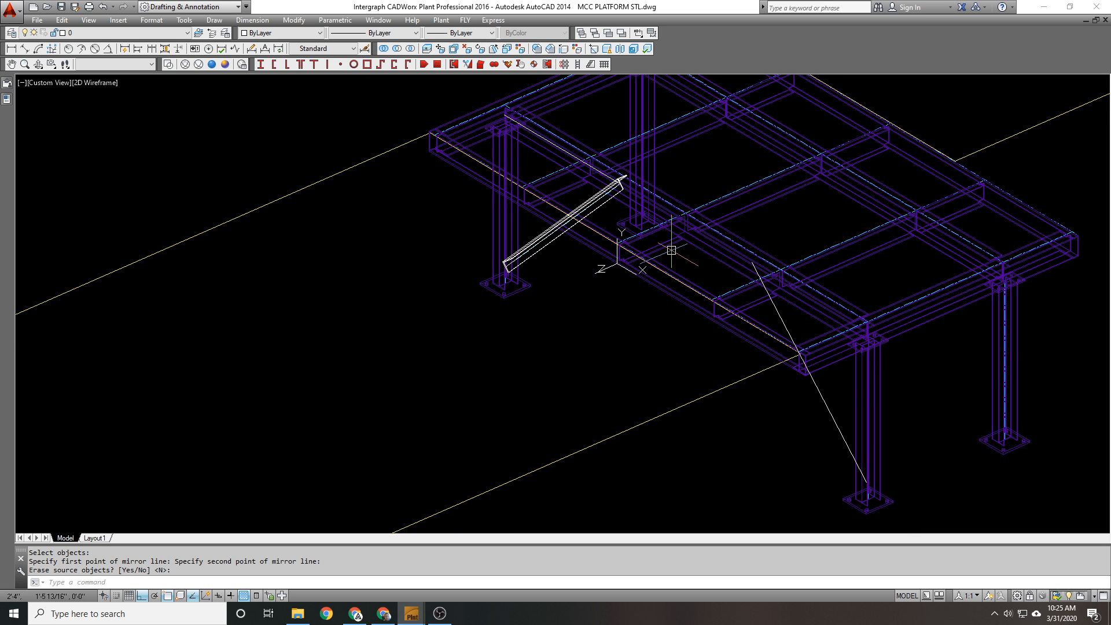
Step: Reset the UCS to World
scroll(687, 249, "up", 1)
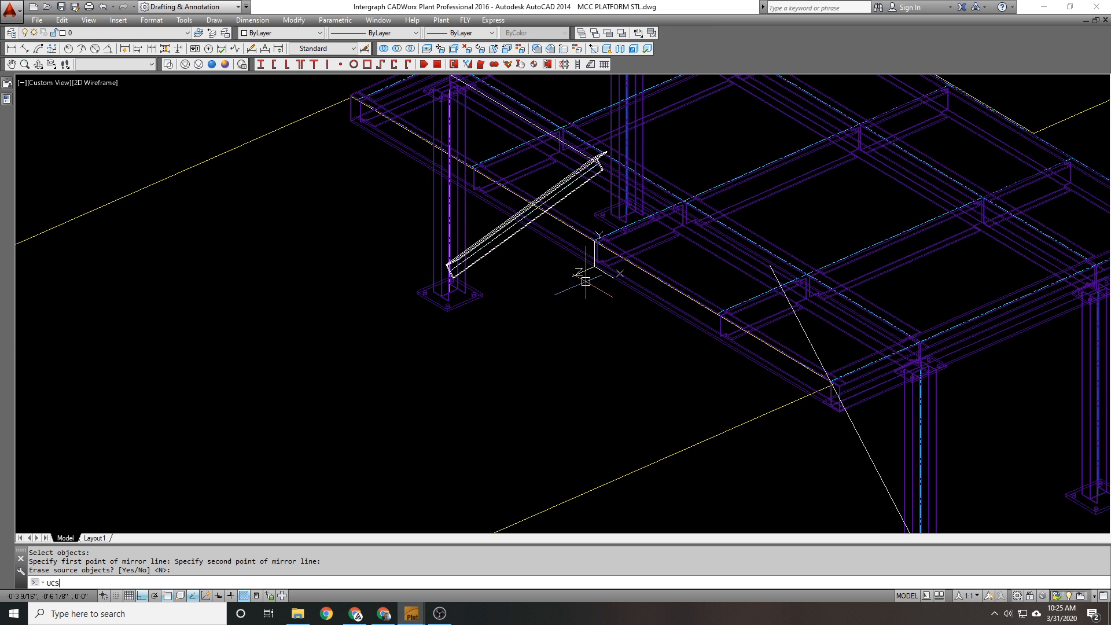
key("Return")
key("Return")
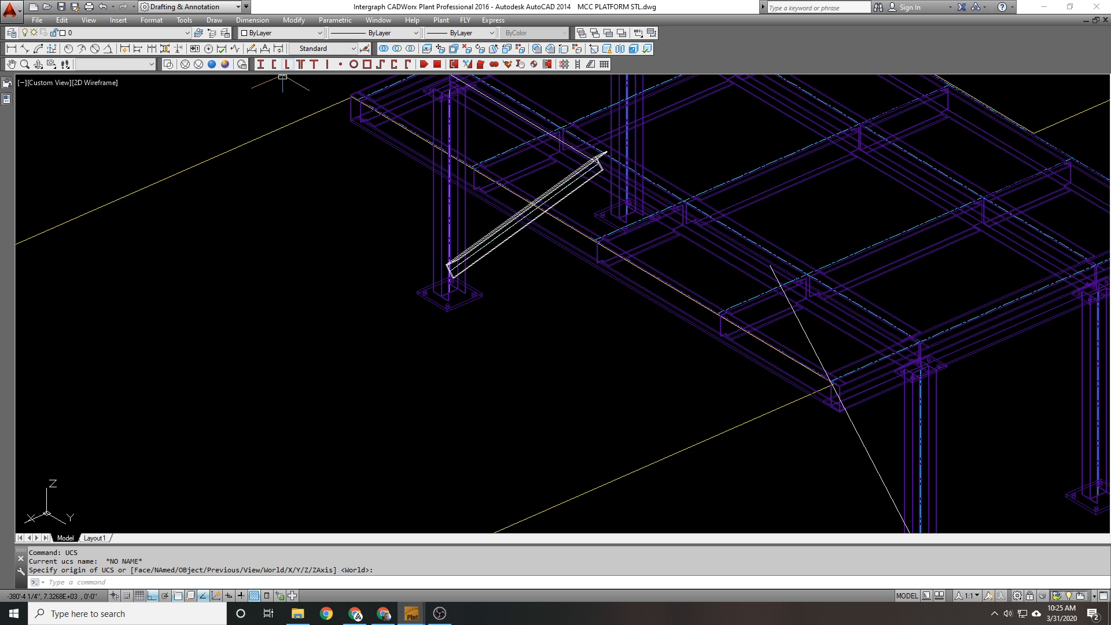
Step: Place a second angle brace along the mirrored diagonal line, keeping the existing member settings and the default flange side
left_click(287, 64)
left_click(653, 423)
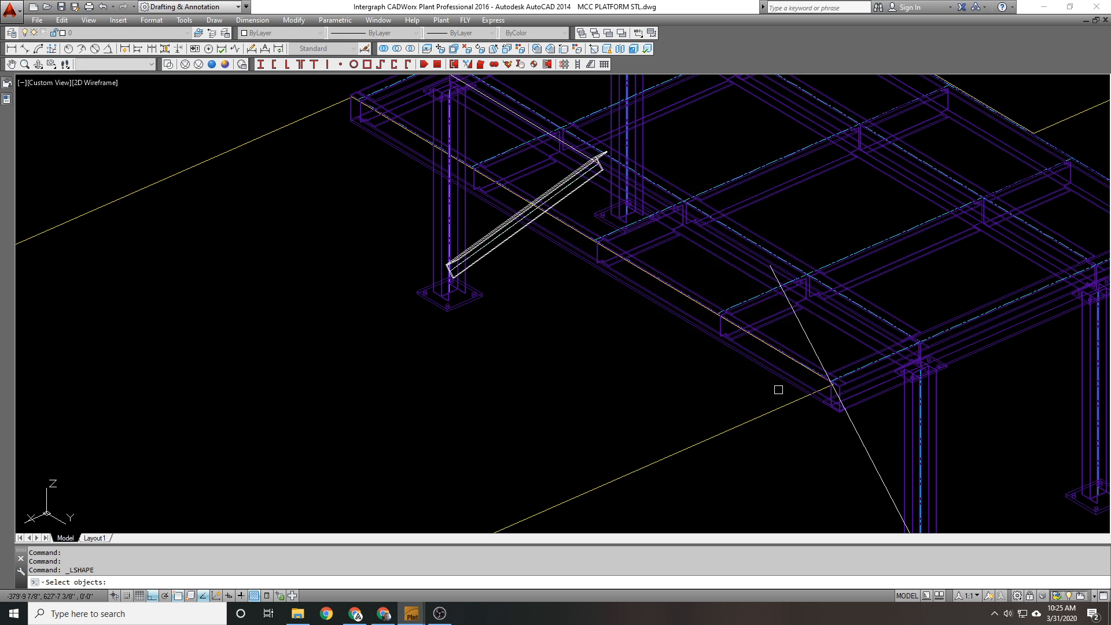
left_click(804, 335)
key("Return")
scroll(802, 359, "up", 5)
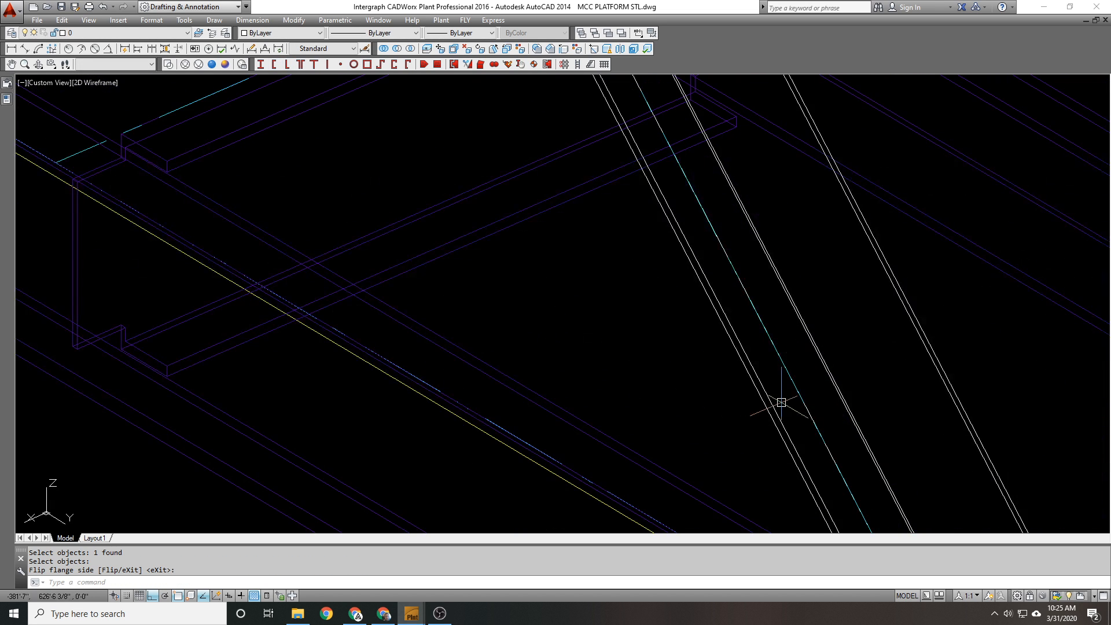
Step: Erase the mirrored diagonal layout line lying under the second angle brace
key("Return")
type("E")
key("Return")
scroll(739, 362, "down", 5)
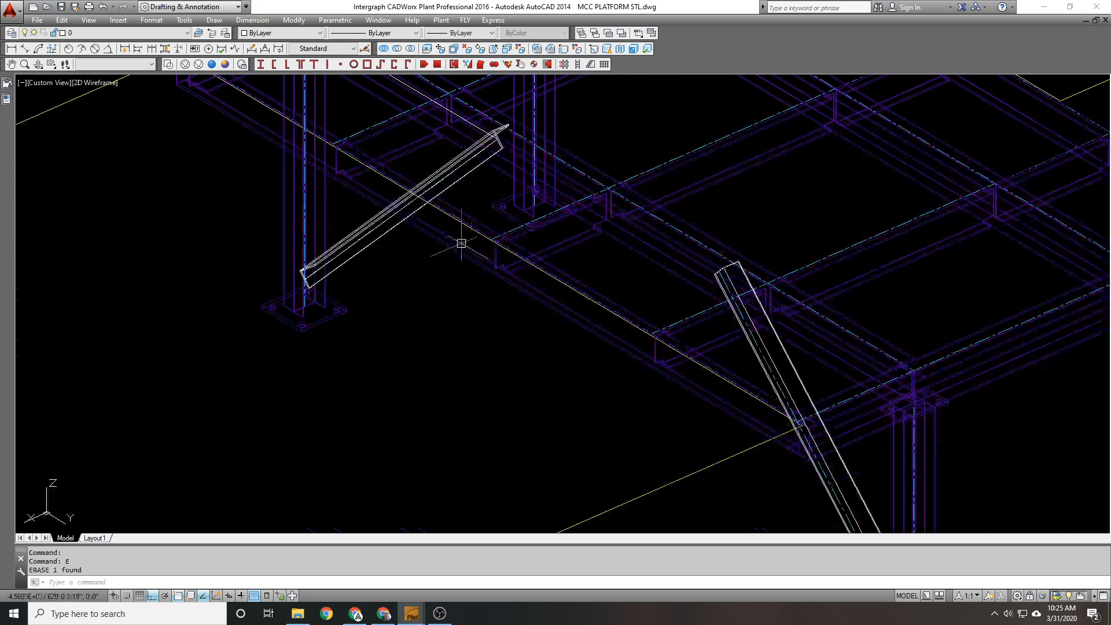
scroll(595, 310, "up", 6)
scroll(559, 278, "up", 2)
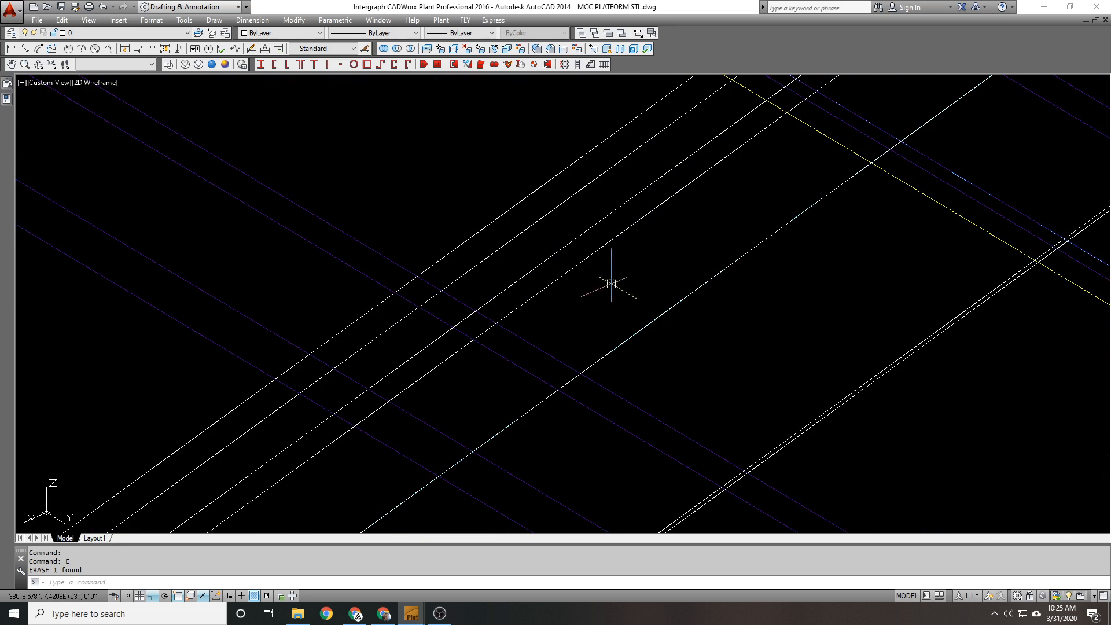
left_click(646, 334)
key("Escape")
key("Escape")
left_click(686, 306)
key("Escape")
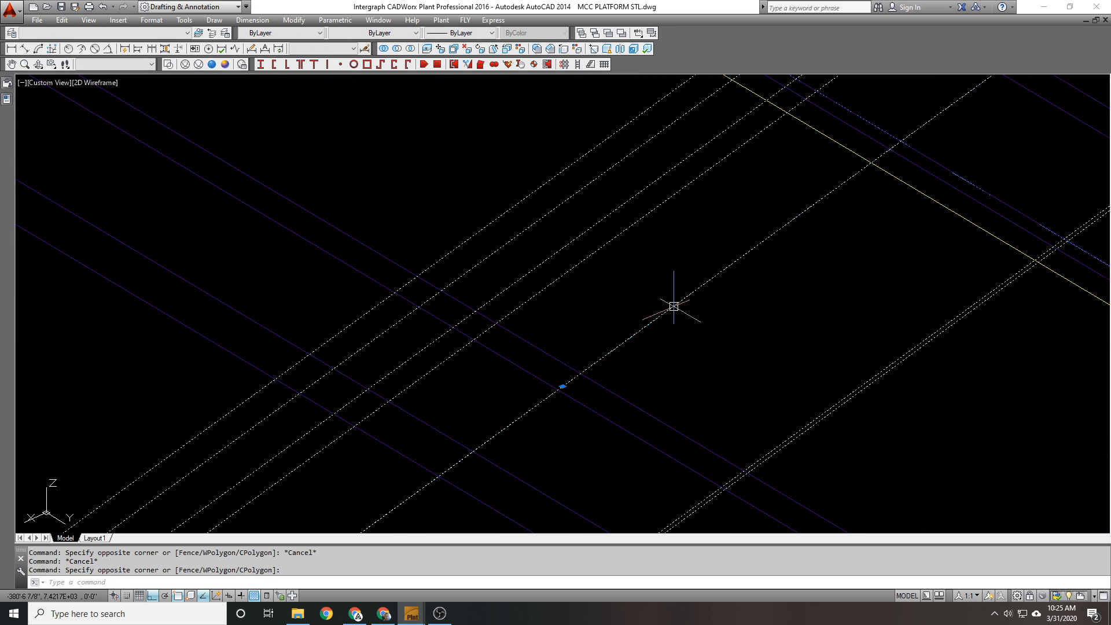
scroll(592, 341, "down", 3)
Step: Select the diagonal layout line under the first brace, extend the selection to similar lines, and erase them
left_click(590, 356)
left_click(560, 320)
left_click(560, 318)
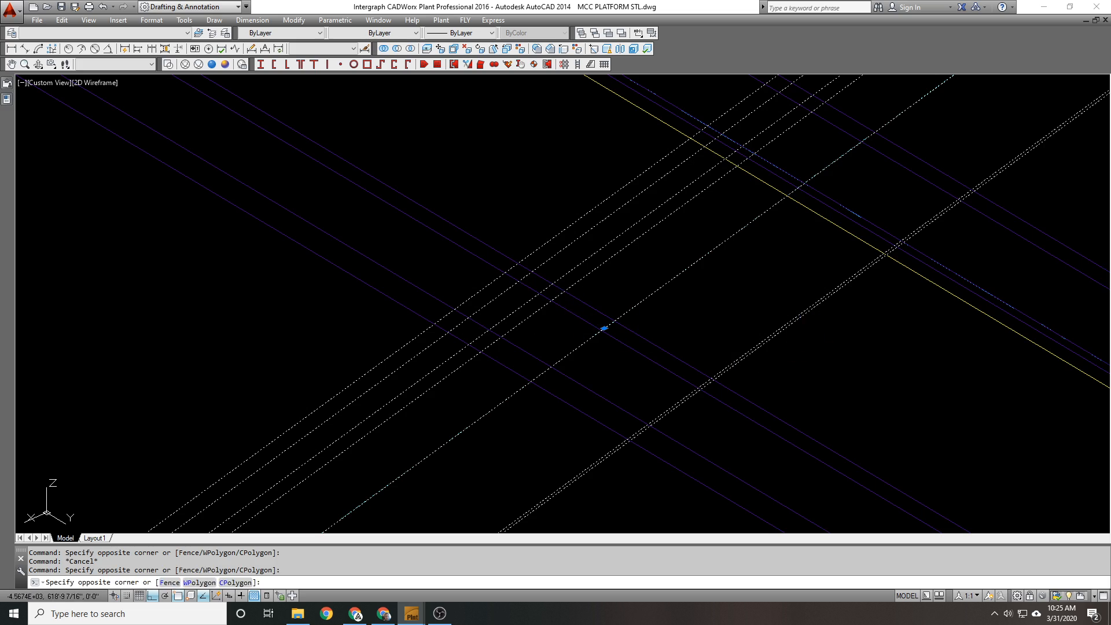
left_click(572, 275)
scroll(575, 268, "down", 7)
type("SS")
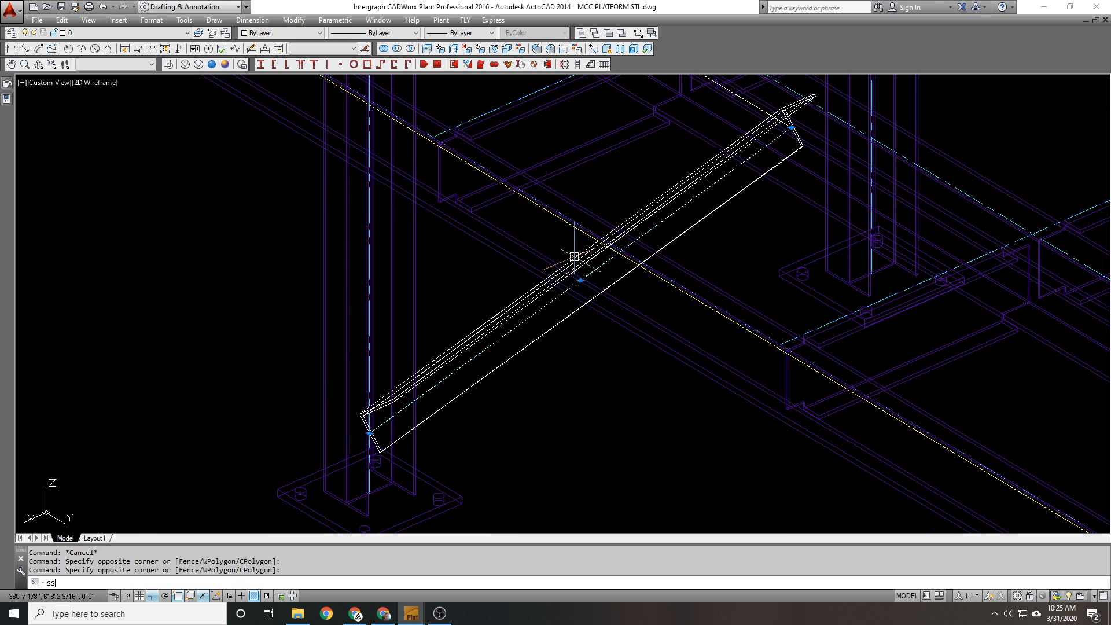
key("Return")
scroll(557, 256, "down", 10)
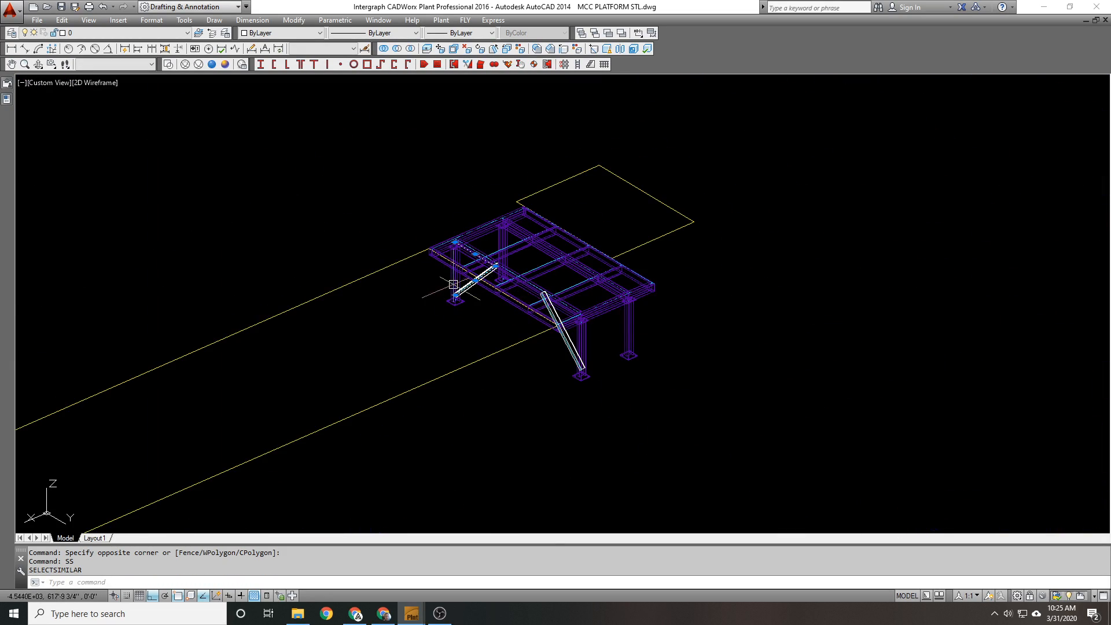
scroll(441, 298, "up", 5)
scroll(521, 173, "up", 5)
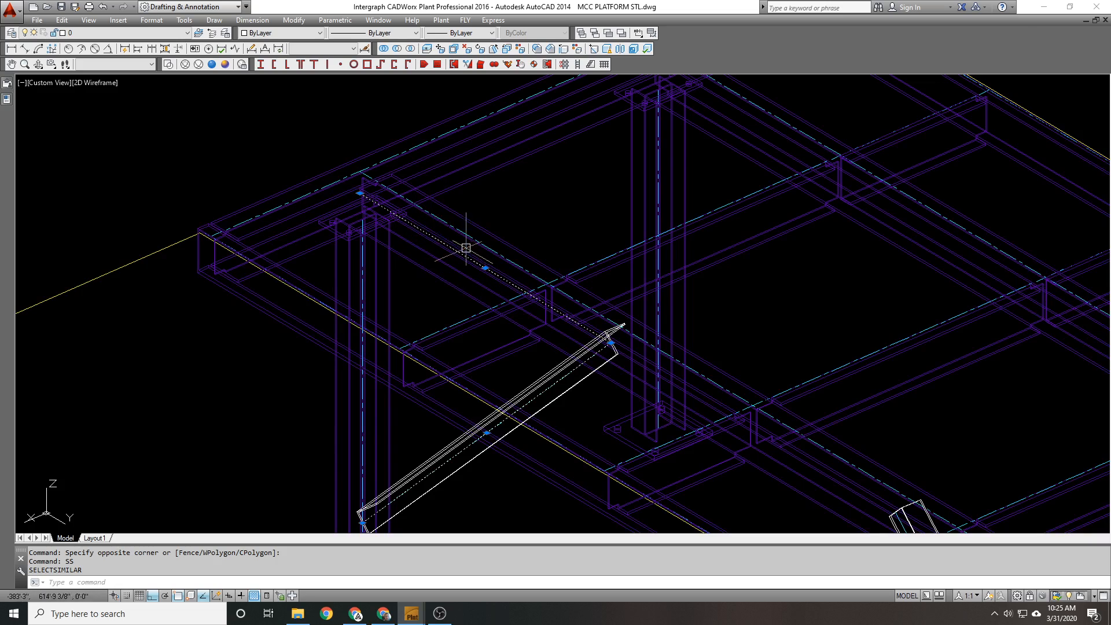
type("E")
key("Return")
scroll(419, 213, "down", 5)
scroll(476, 293, "up", 1)
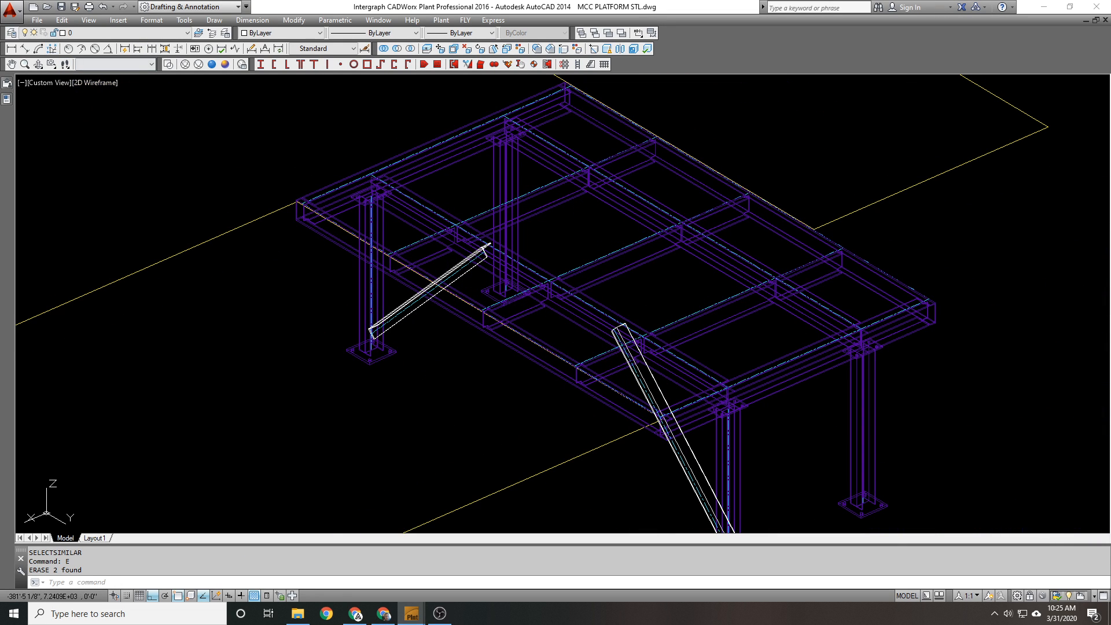
Step: Open the Layer Properties Manager, enlarge its window and move it over the middle of the drawing
left_click(115, 32)
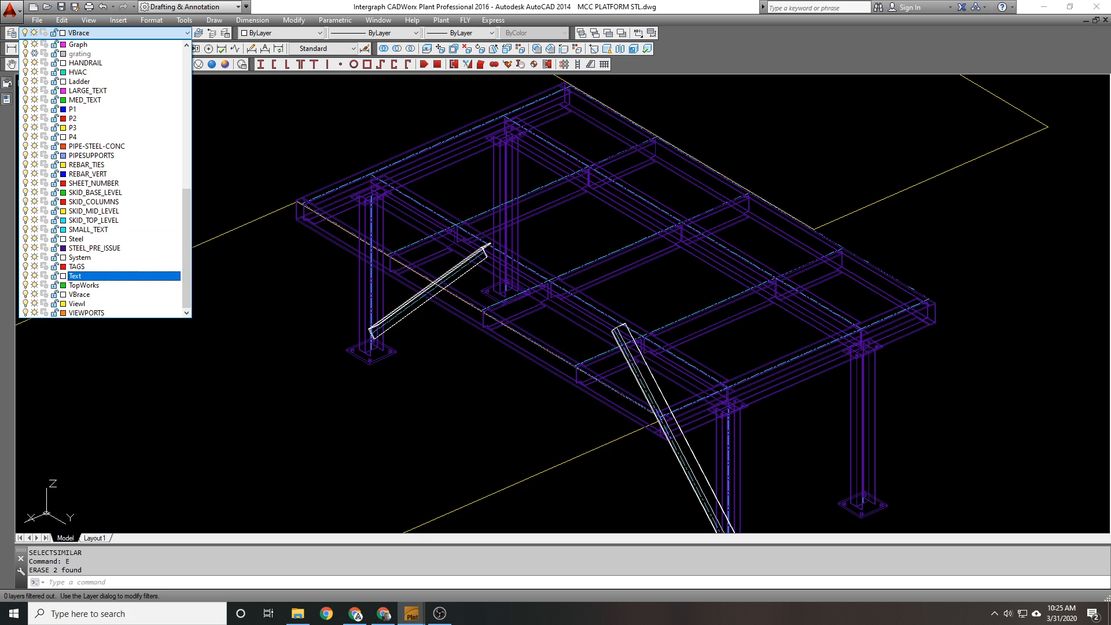
left_click(12, 33)
left_click(11, 33)
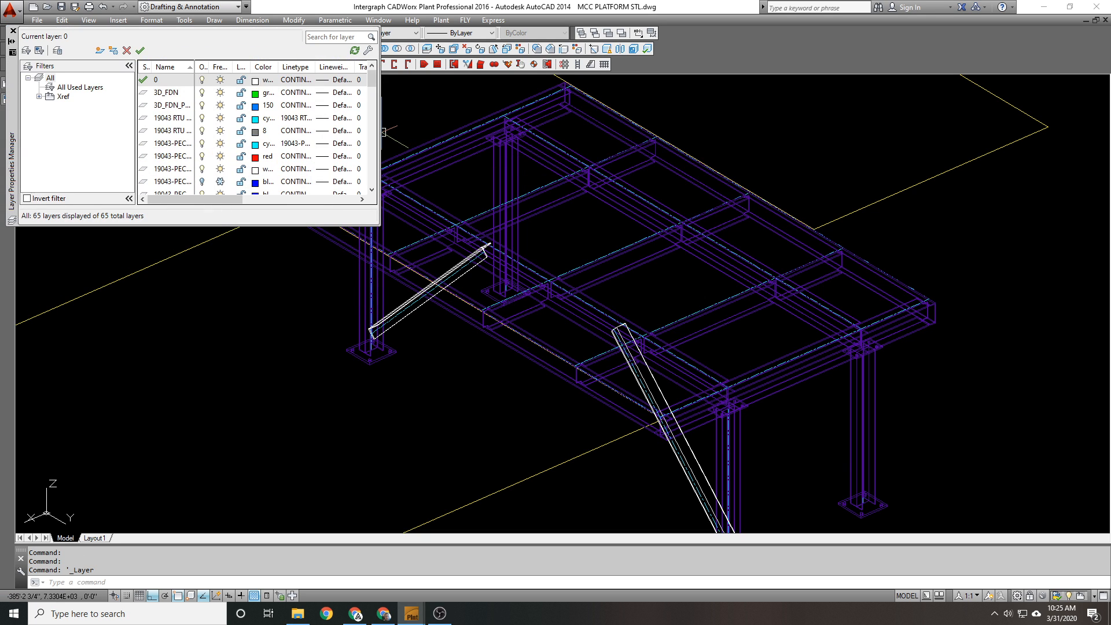
left_click_drag(380, 226, 581, 366)
left_click_drag(11, 191, 342, 311)
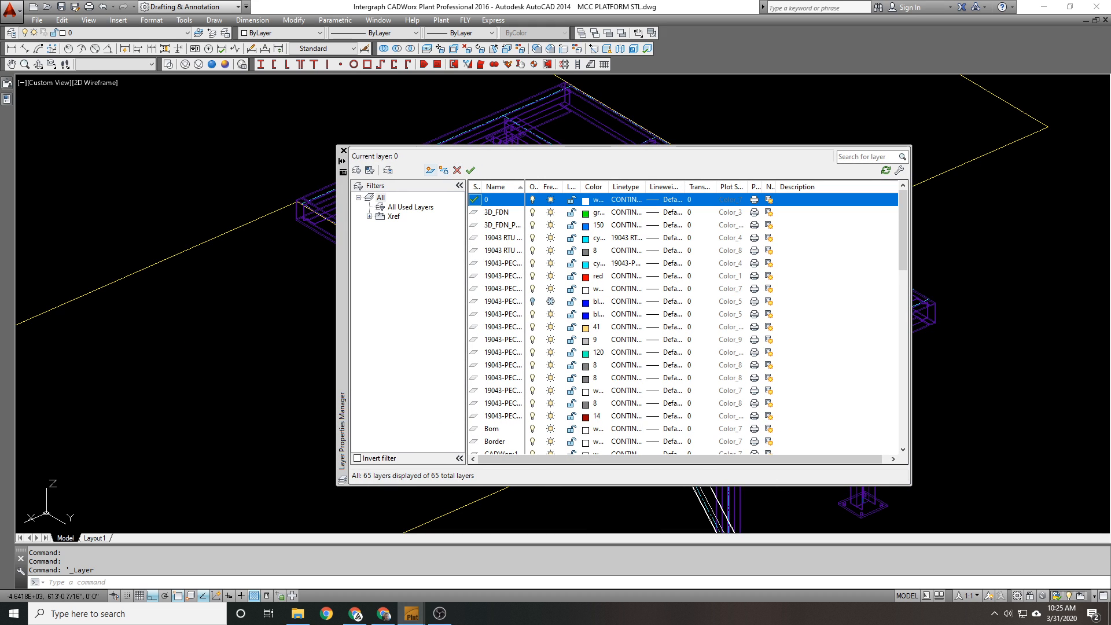
left_click(430, 170)
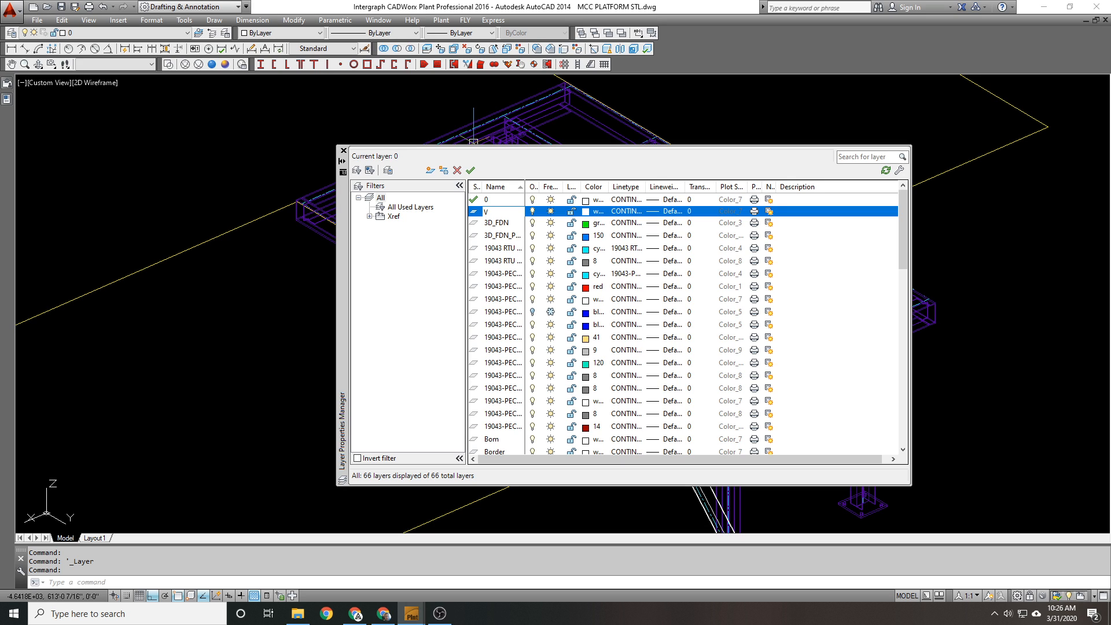
type("e")
key("Return")
key("Return")
key("Return")
key("Return")
left_click(457, 170)
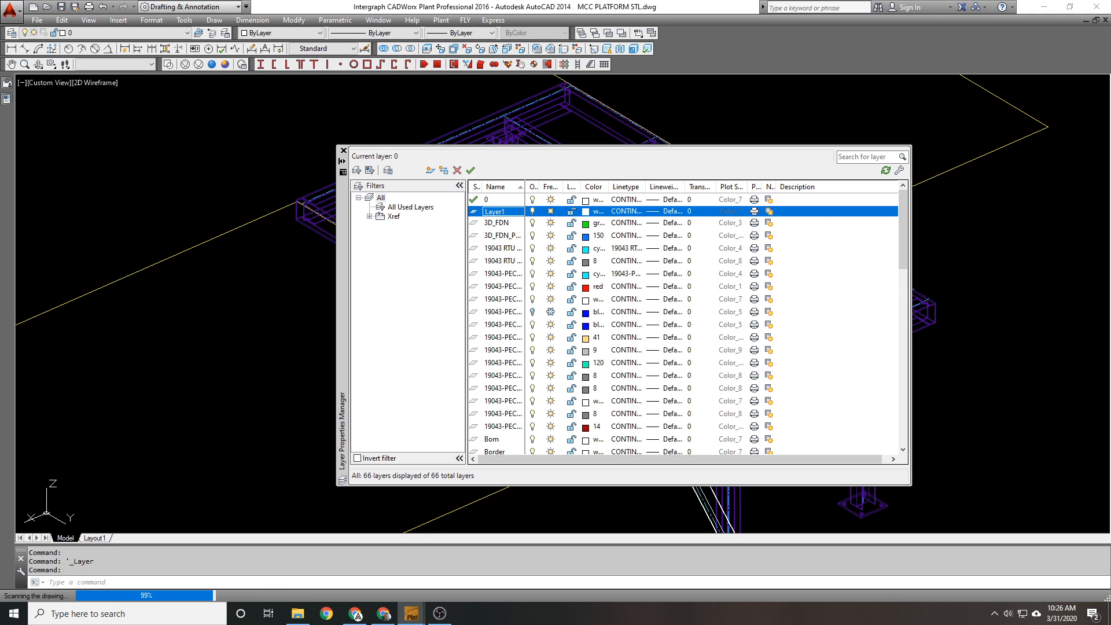
left_click(343, 151)
left_click(422, 293)
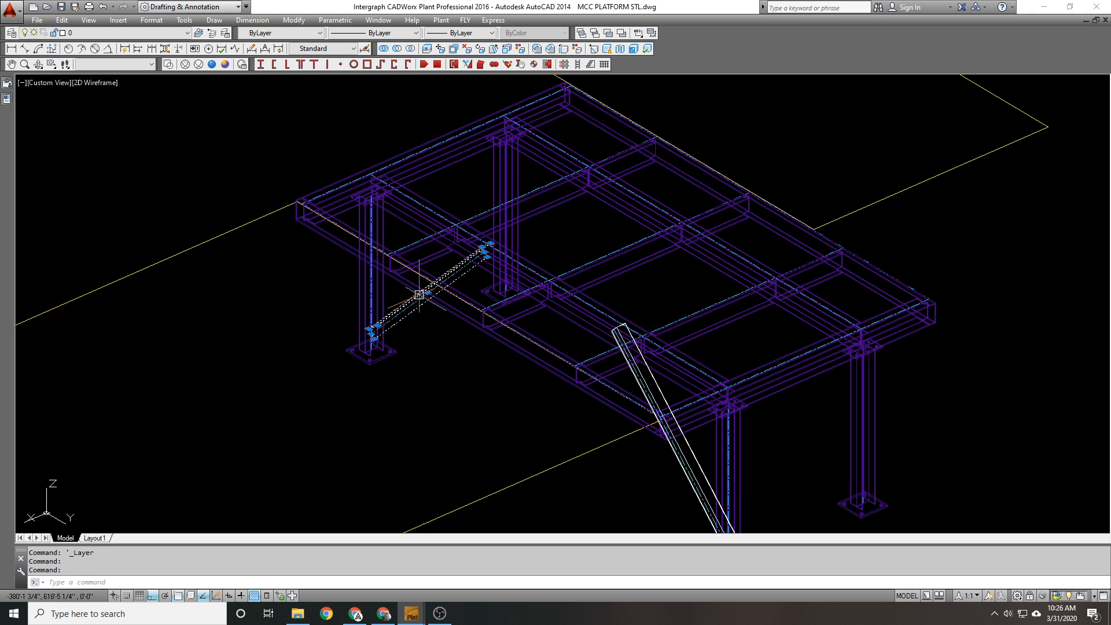
key("Escape")
key("Escape")
Step: Widen the layer name column in the Layer Properties Manager and set the VBrace layer's color to 194
left_click(11, 32)
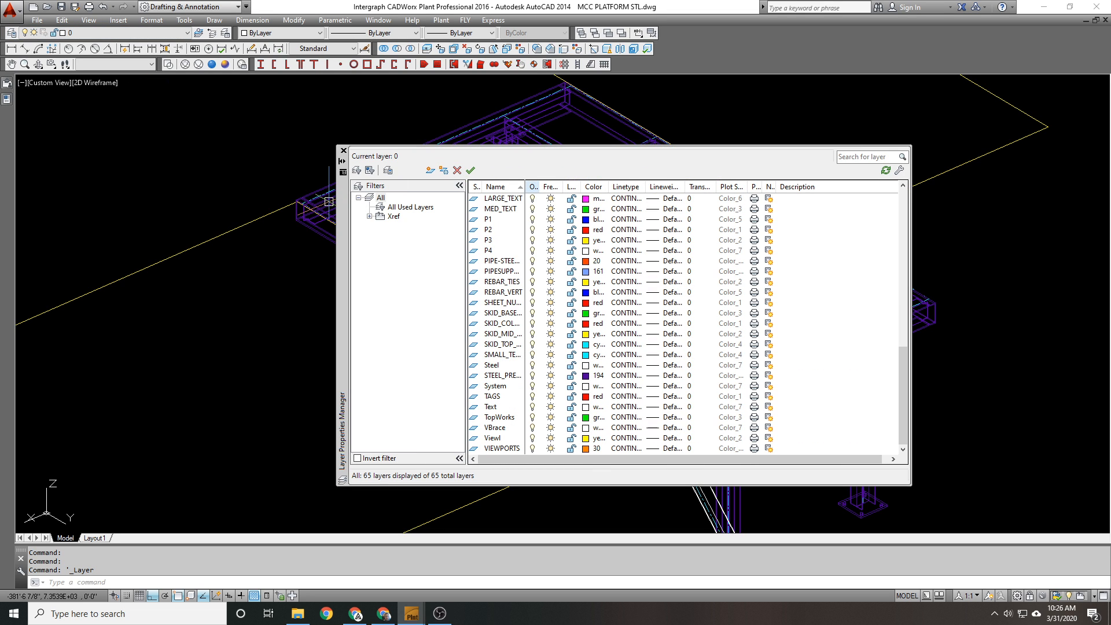
double_click(525, 187)
scroll(686, 324, "down", 1)
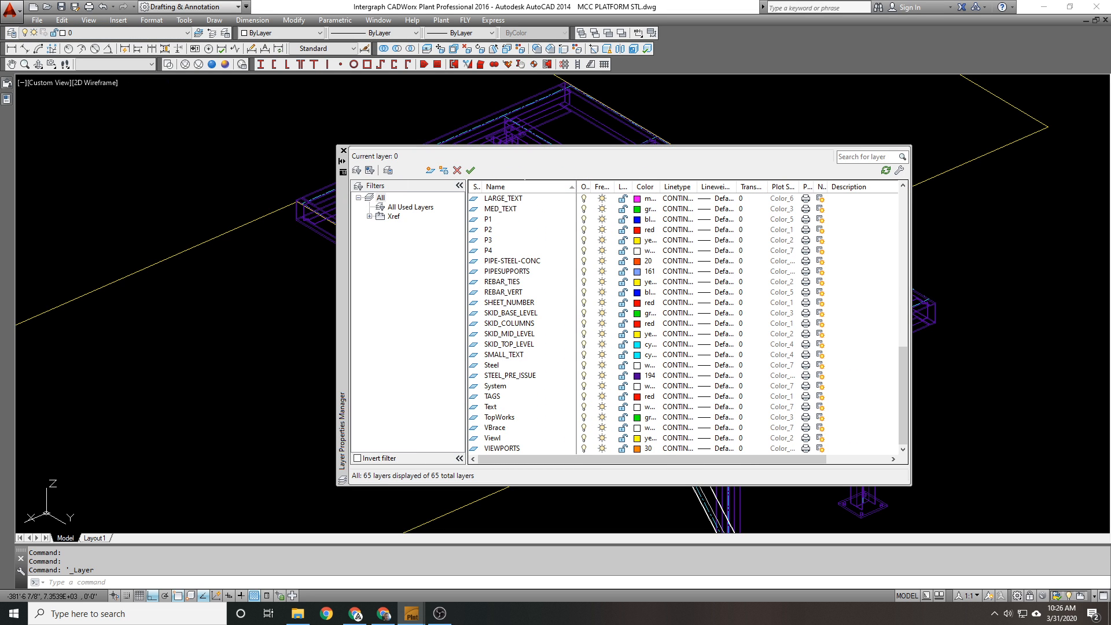
left_click(637, 428)
type("194")
key("Return")
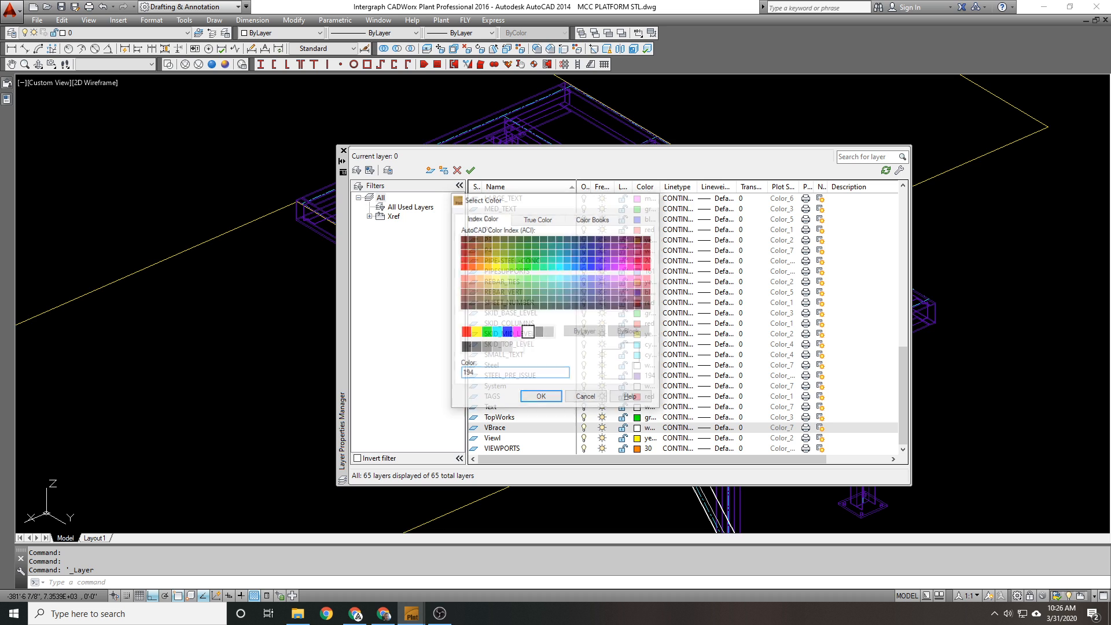
left_click(343, 150)
Step: Assign both diagonal angle braces to the VBrace layer
middle_click_drag(411, 287, 381, 220)
left_click(396, 224)
scroll(608, 308, "up", 4)
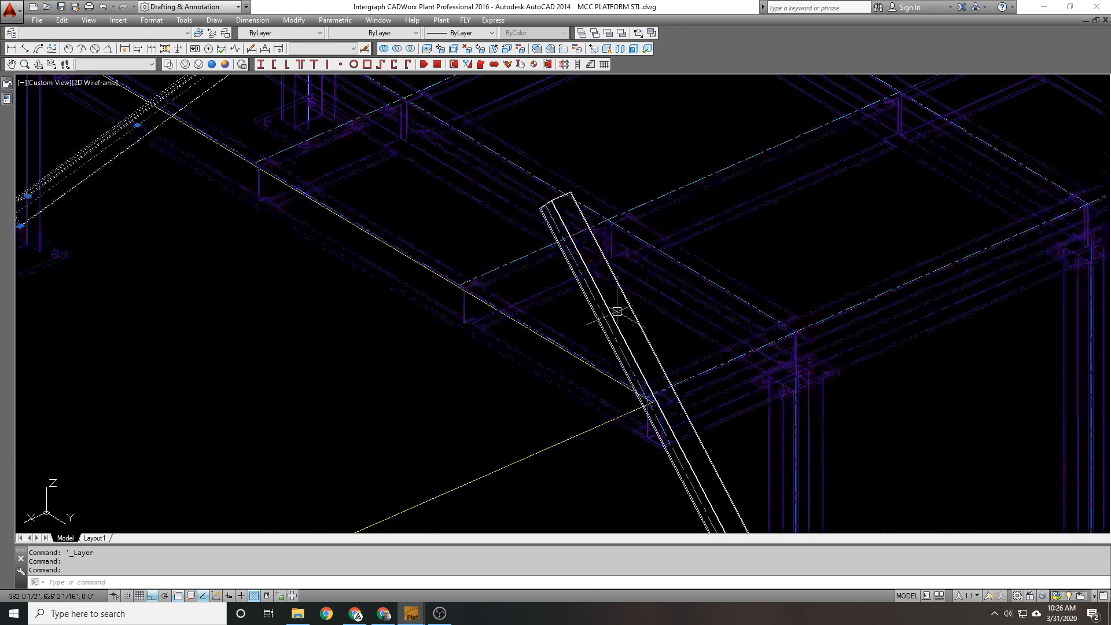
left_click(614, 318)
scroll(621, 330, "down", 5)
left_click(116, 32)
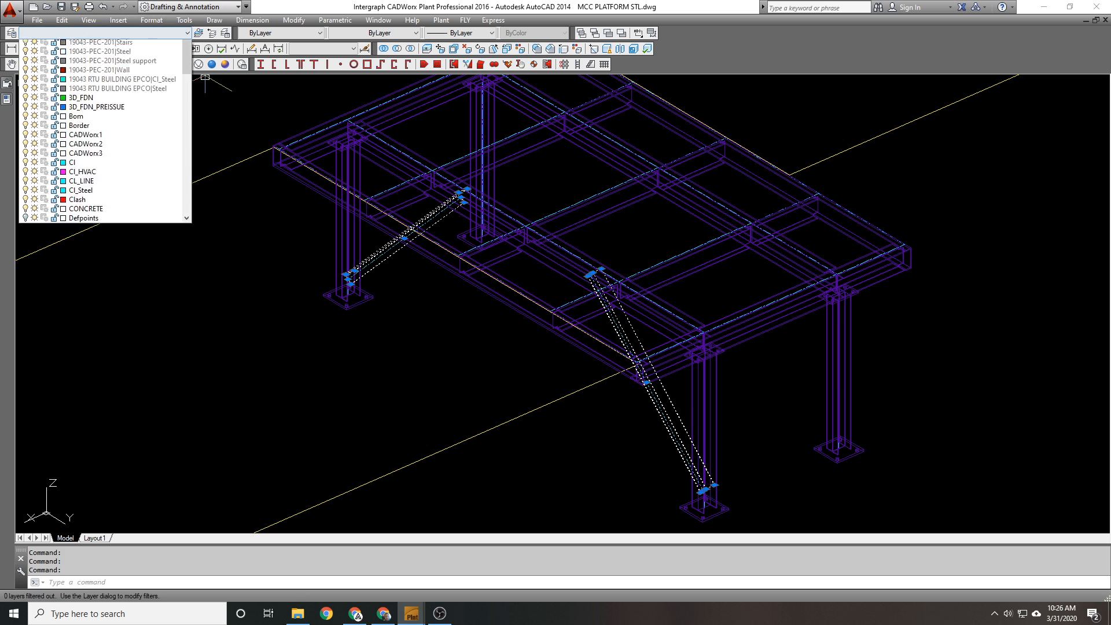
left_click(79, 294)
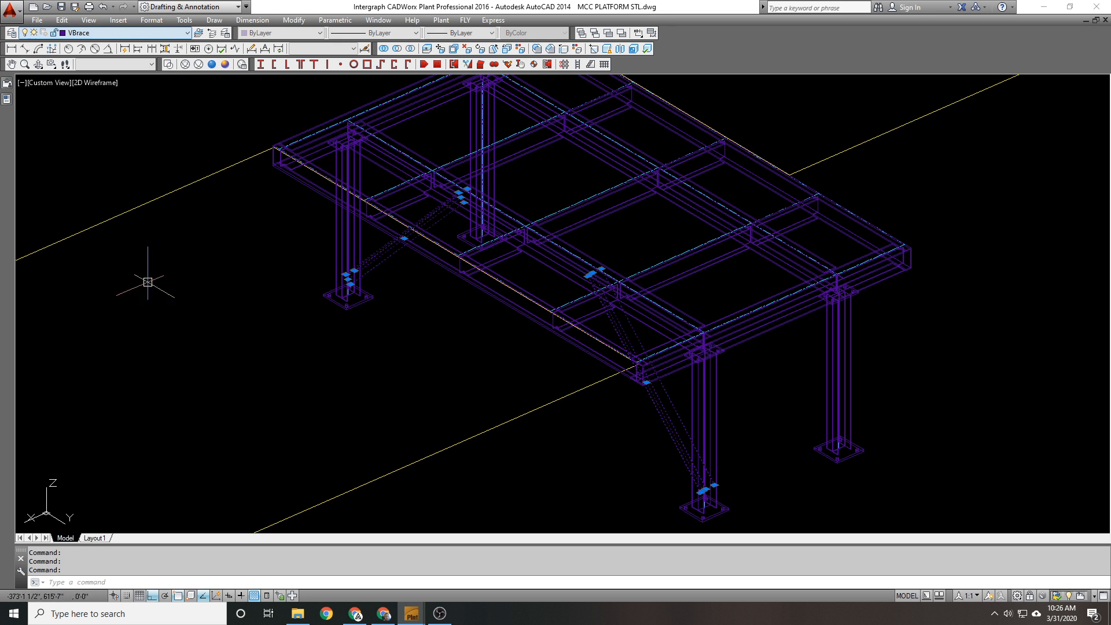
Step: Copy both diagonal angle braces to the parallel row of columns, using the same base plate point as base and destination
key("Escape")
type("cc")
key("Return")
left_click(432, 220)
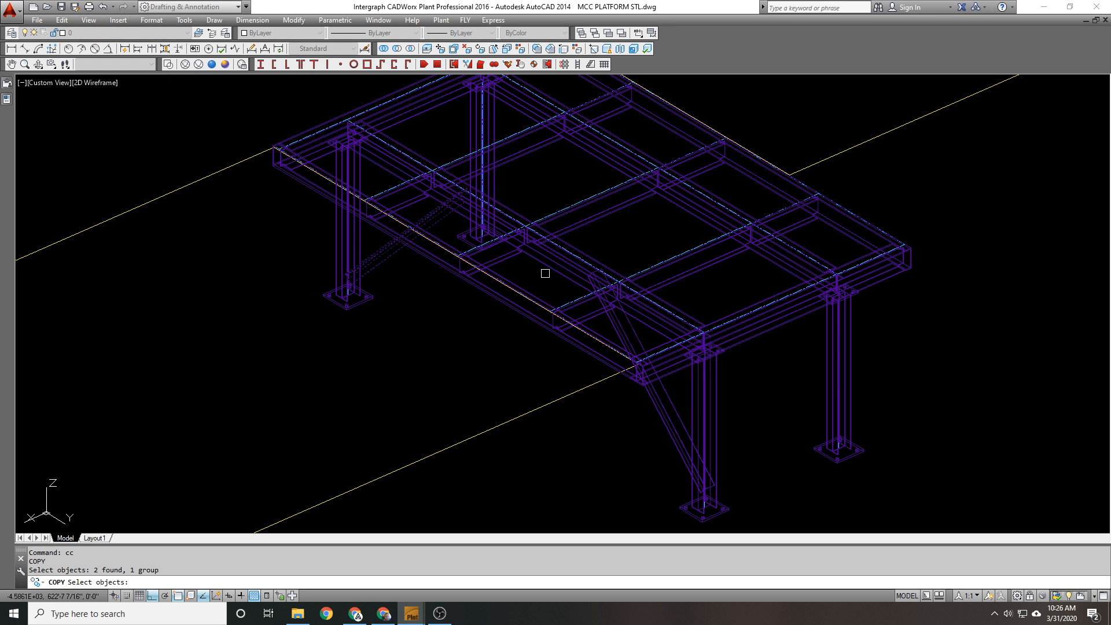
left_click(630, 332)
middle_click_drag(692, 521, 363, 331)
key("Return")
scroll(363, 331, "up", 6)
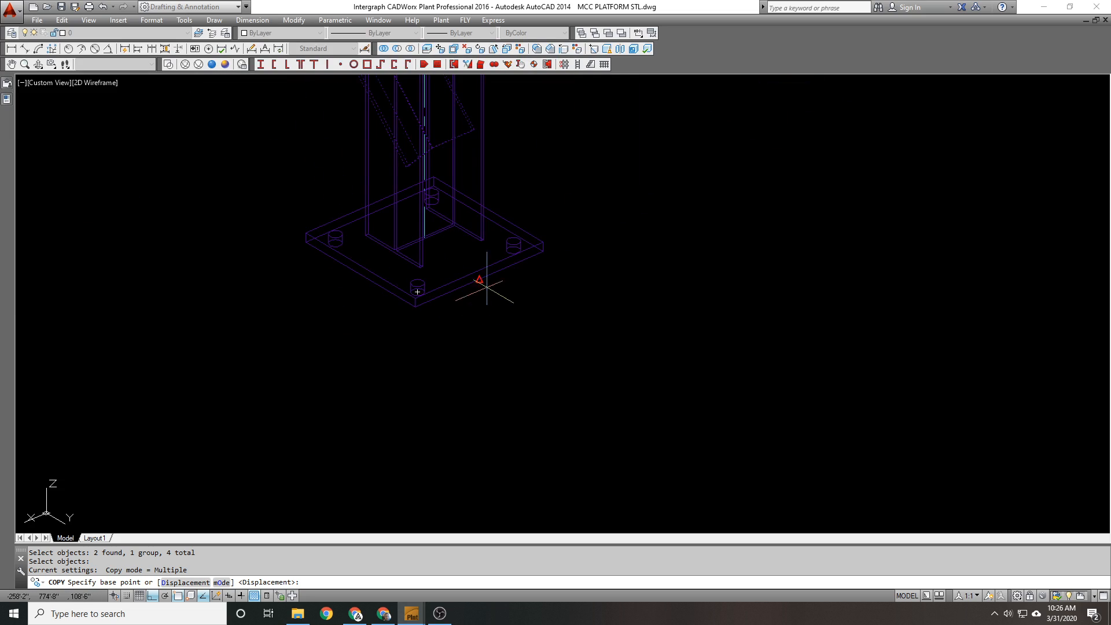
left_click(488, 285)
scroll(496, 276, "down", 3)
middle_click_drag(786, 129, 476, 249)
scroll(478, 250, "up", 3)
left_click(457, 283)
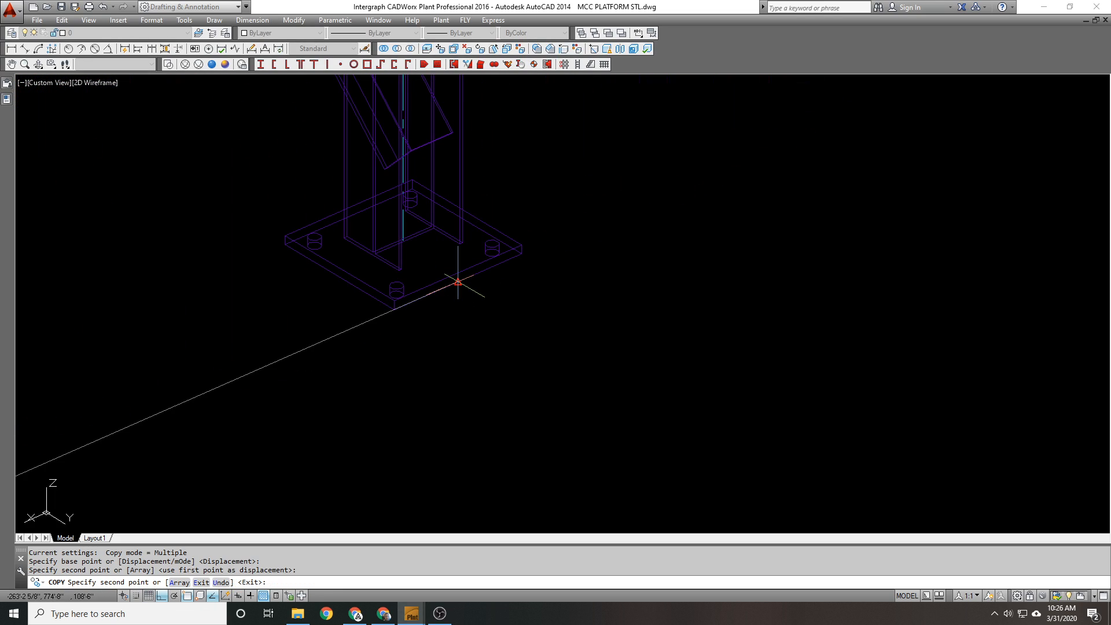
scroll(497, 288, "down", 5)
key("Return")
Step: Switch to the top view and examine the brace ends along the two column lines in plan
scroll(498, 288, "down", 4)
middle_click_drag(498, 289, 596, 354)
scroll(327, 254, "up", 2)
middle_click_drag(325, 283, 379, 281, "shift")
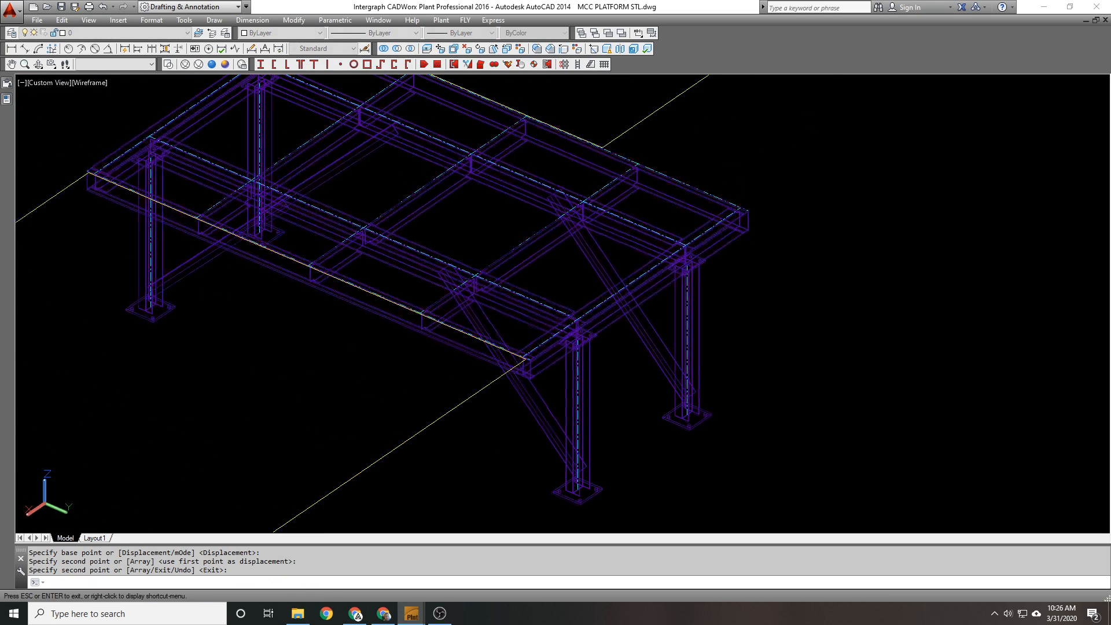
mouse_move(478, 167)
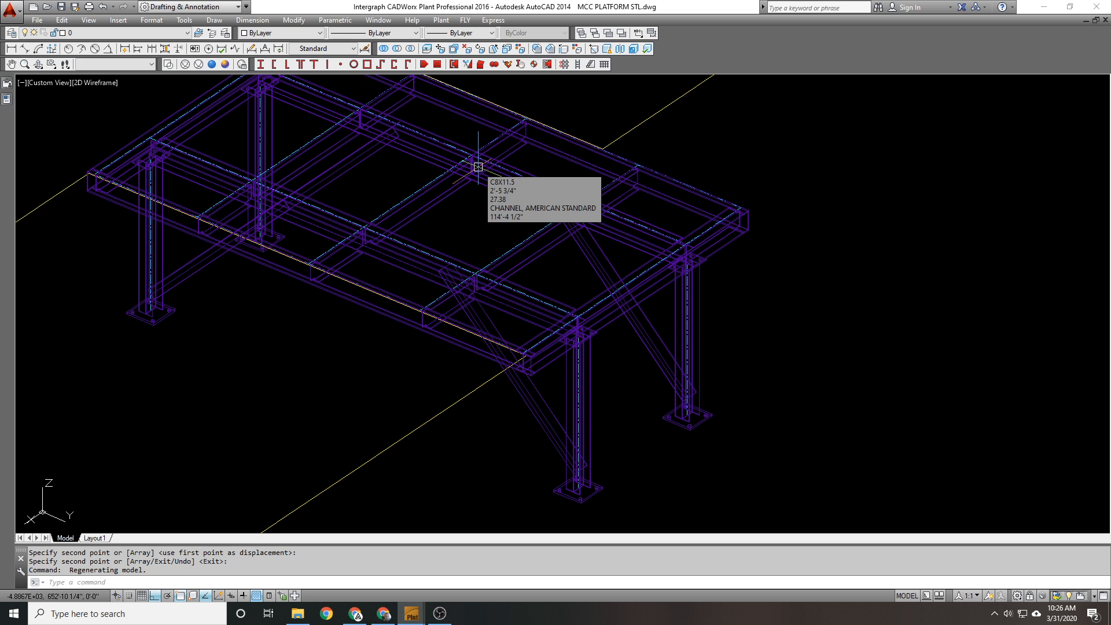
left_click(133, 64)
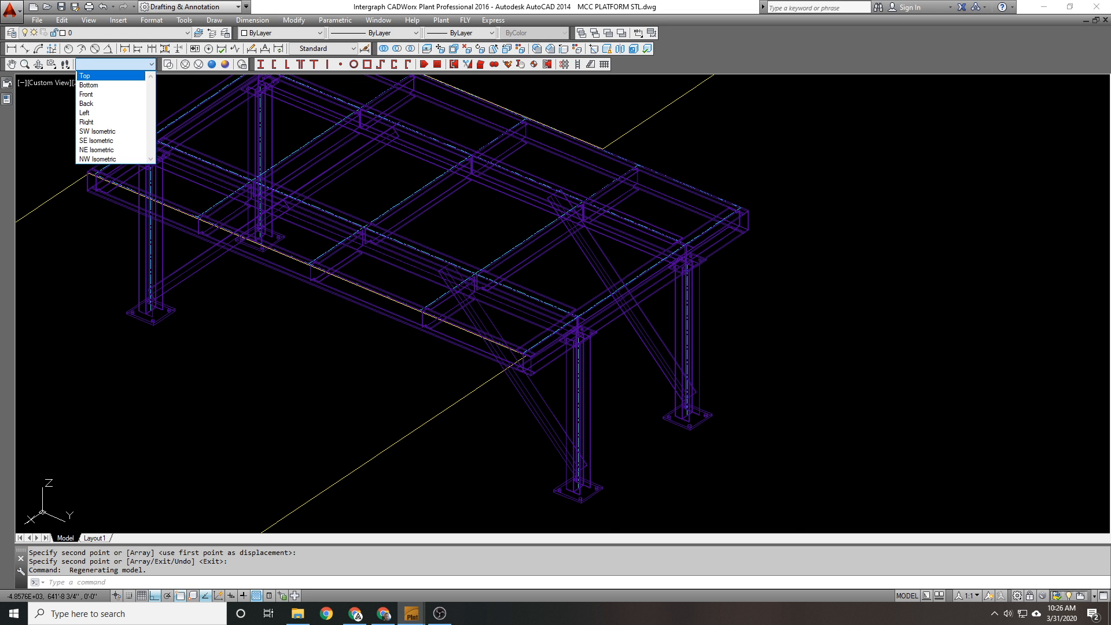
left_click(98, 74)
middle_click_drag(602, 424, 417, 255)
scroll(449, 310, "up", 6)
middle_click_drag(366, 400, 511, 218)
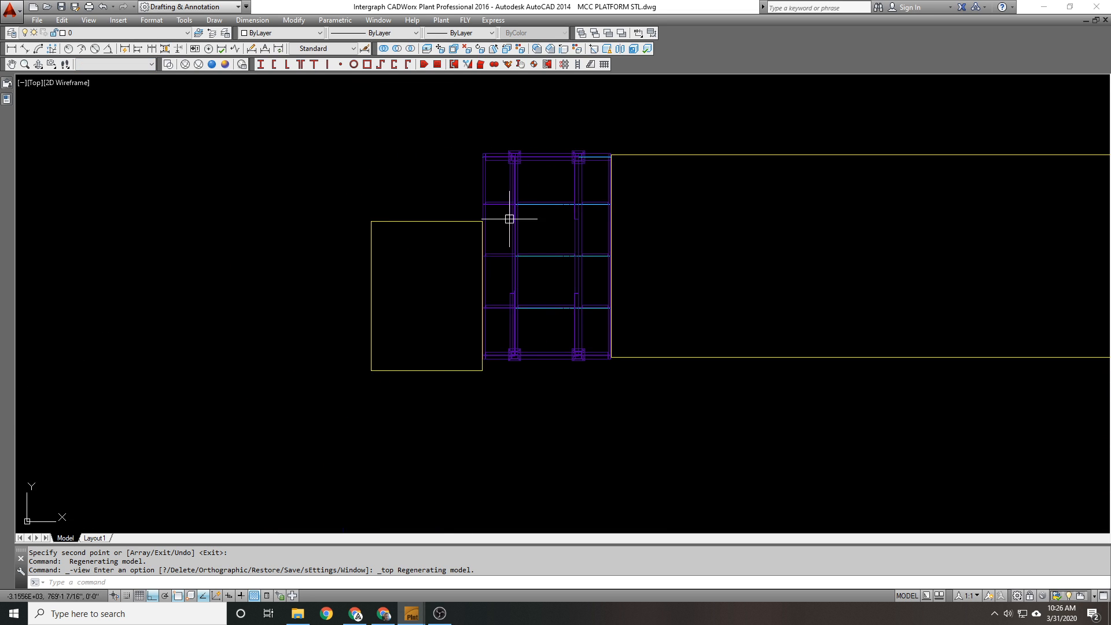
scroll(515, 215, "up", 3)
scroll(496, 220, "up", 4)
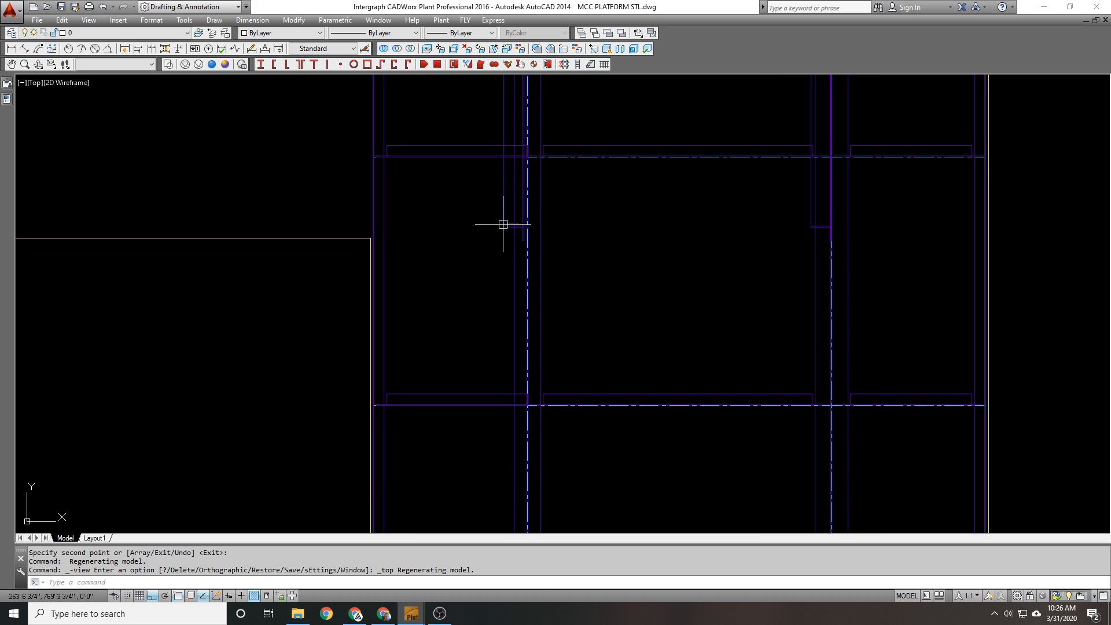
Step: Freeze the VBrace layer by picking one of the braces in plan
type("ff")
key("Return")
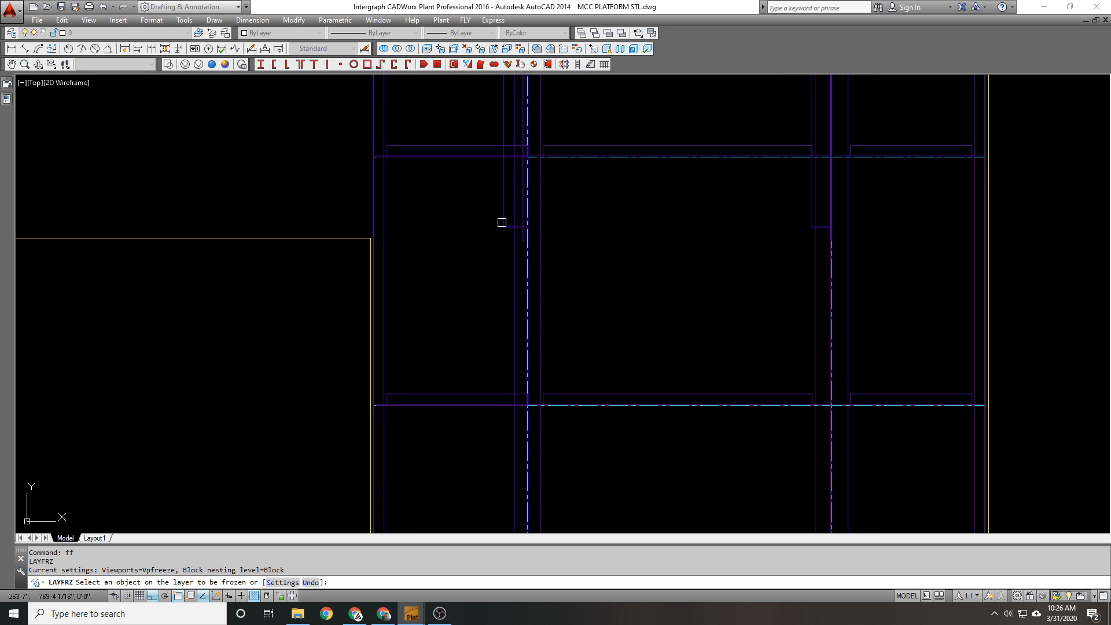
left_click(502, 222)
key("Return")
scroll(495, 216, "down", 3)
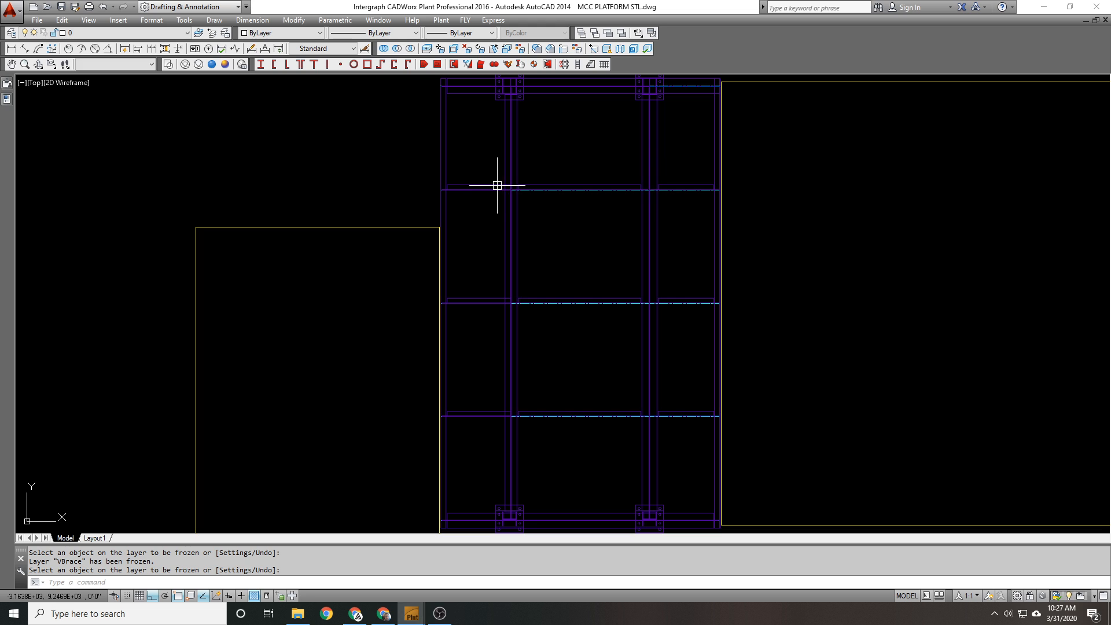
Step: Thaw all layers and return the platform to an angled 3D view
mouse_move(500, 185)
key("Escape")
key("Escape")
type("tt")
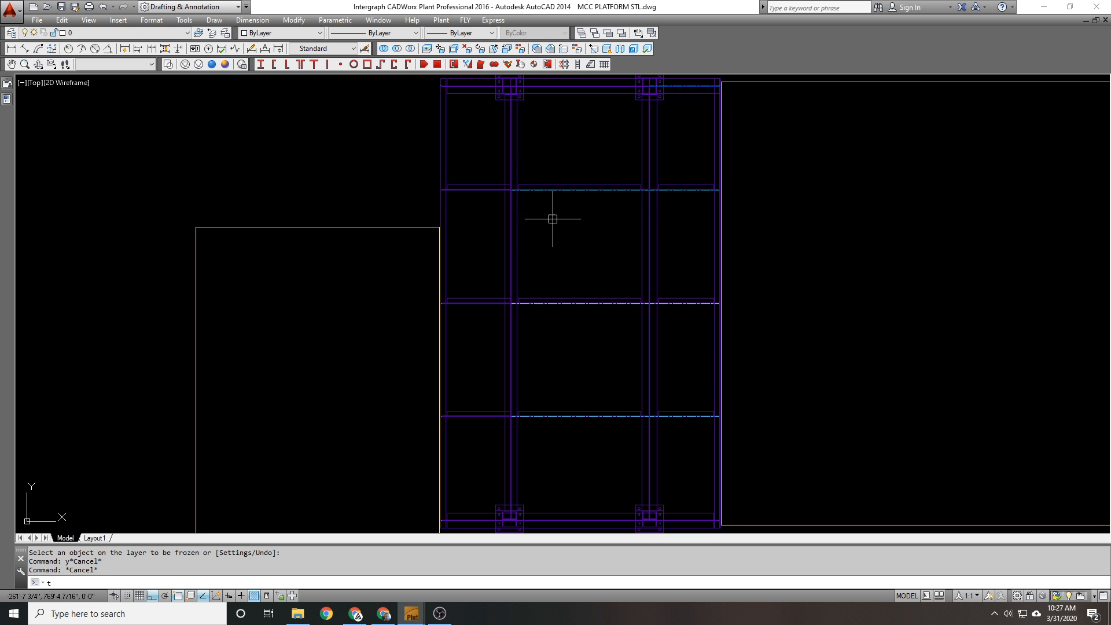
key("space")
middle_click_drag(670, 323, 339, 159, "shift")
middle_click_drag(738, 294, 720, 293, "shift")
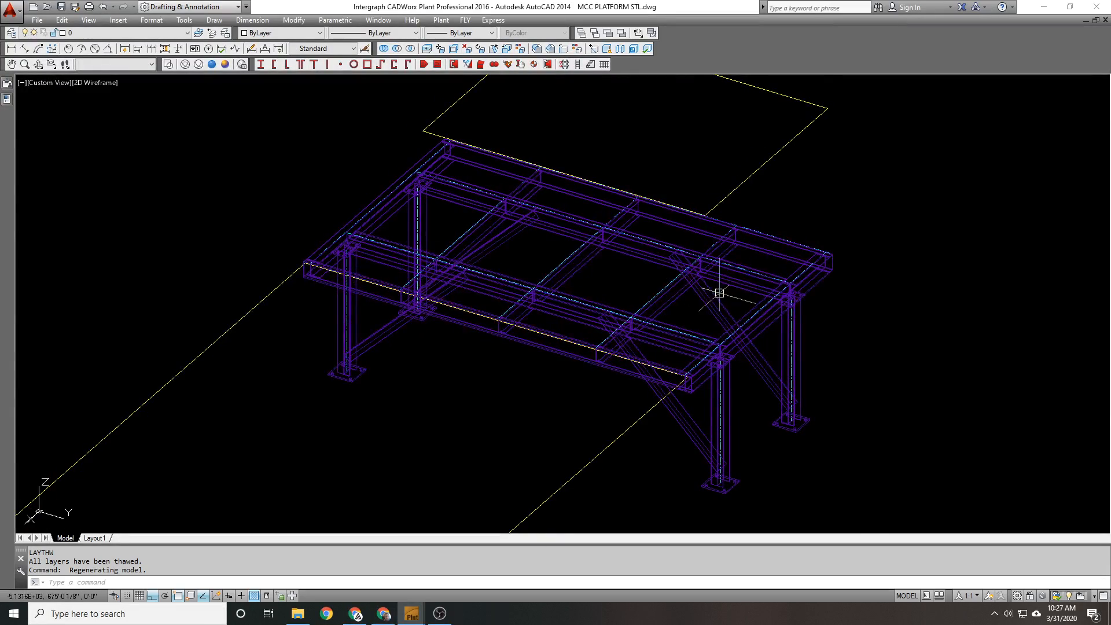
Step: Check which layer the copied brace at the far column is assigned to
scroll(735, 306, "up", 2)
scroll(648, 275, "down", 1)
left_click(649, 276)
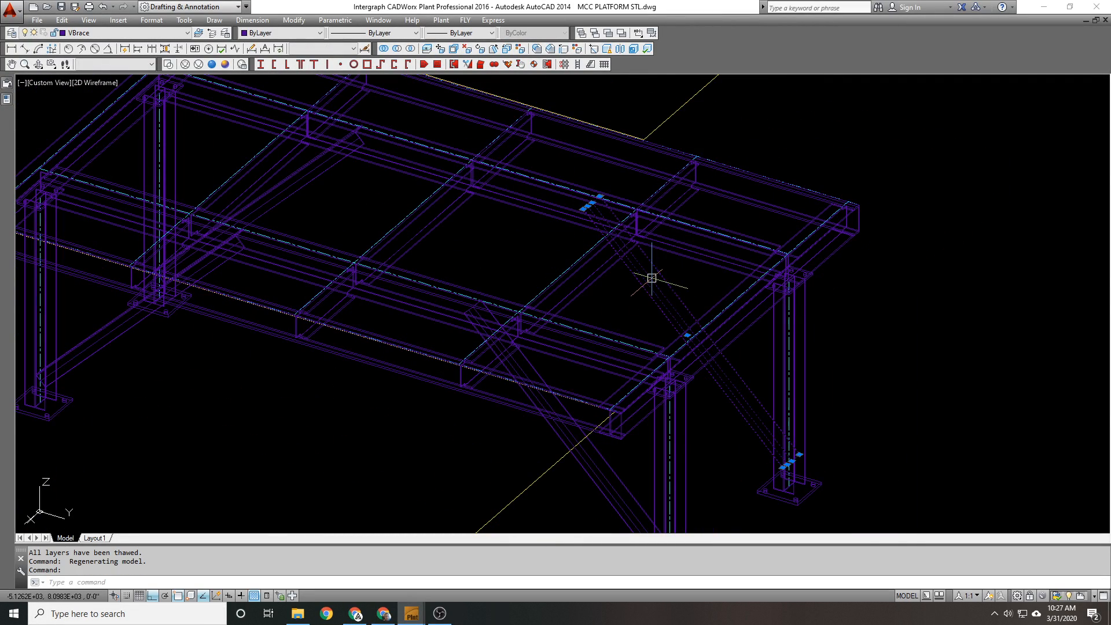
key("Escape")
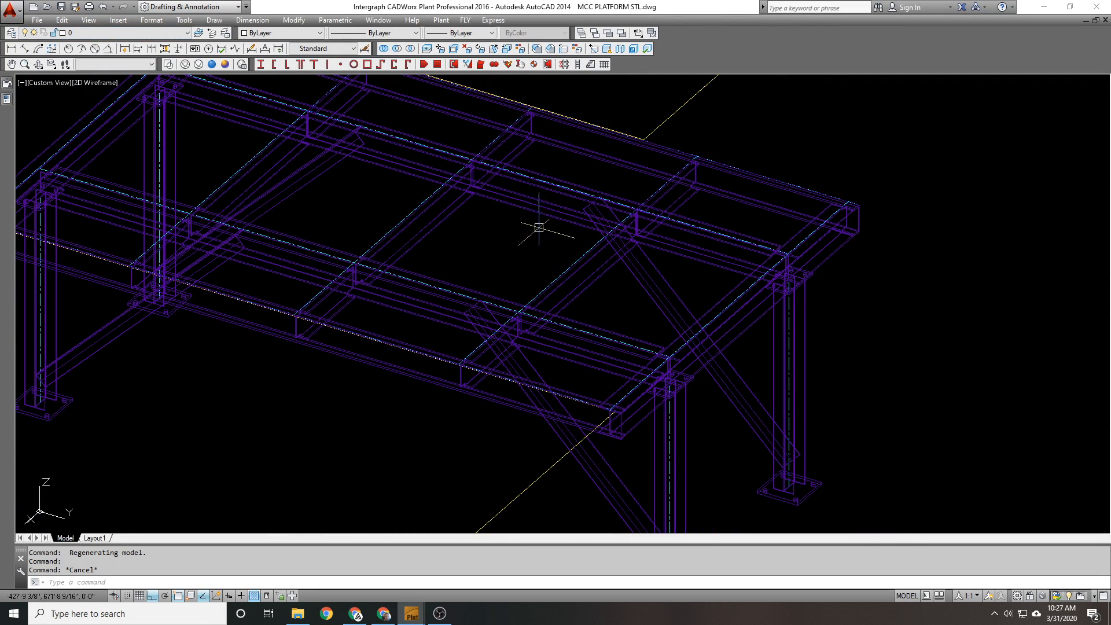
scroll(484, 215, "down", 2)
scroll(497, 227, "up", 2)
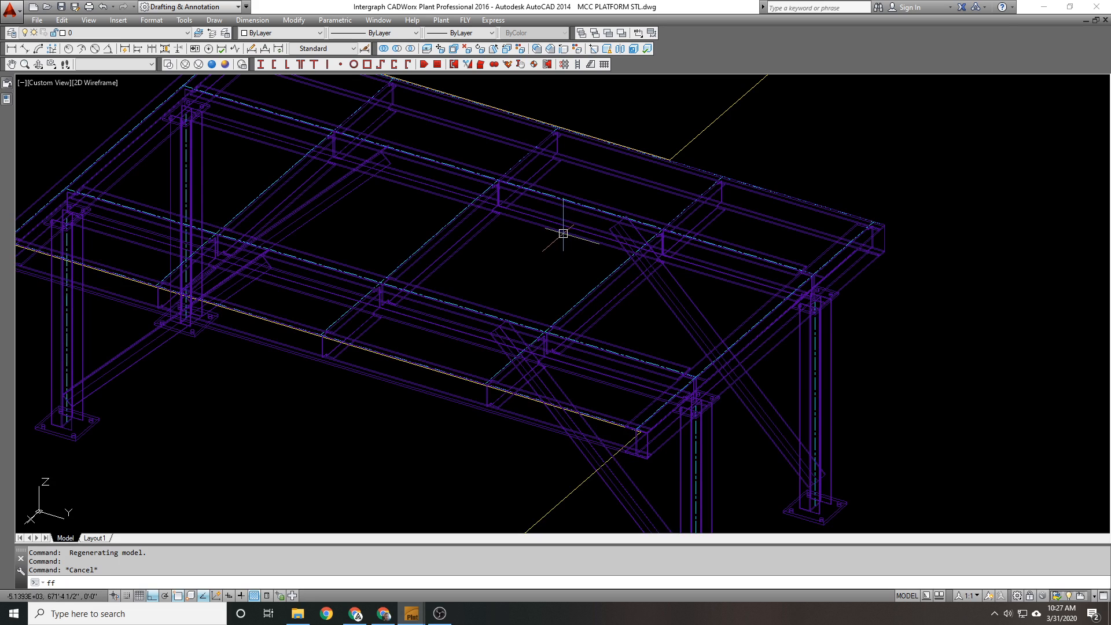
Step: Freeze the STEEL_PRE_ISSUE layer by picking a platform beam, and undo the freeze
key("Escape")
type("ff")
key("Return")
left_click(554, 225)
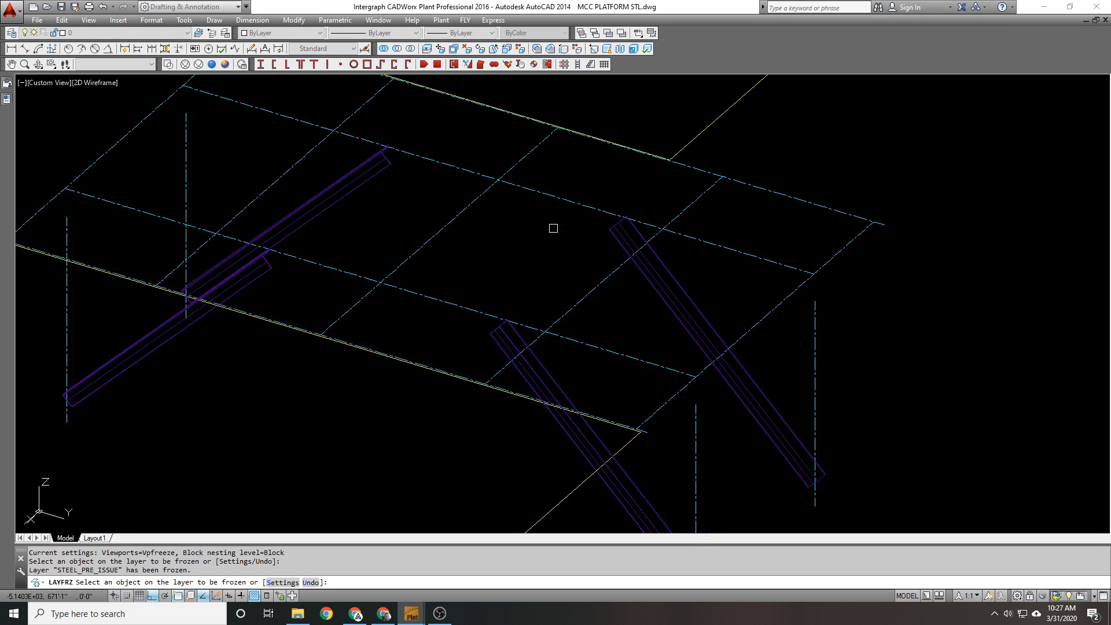
key("Escape")
type("u")
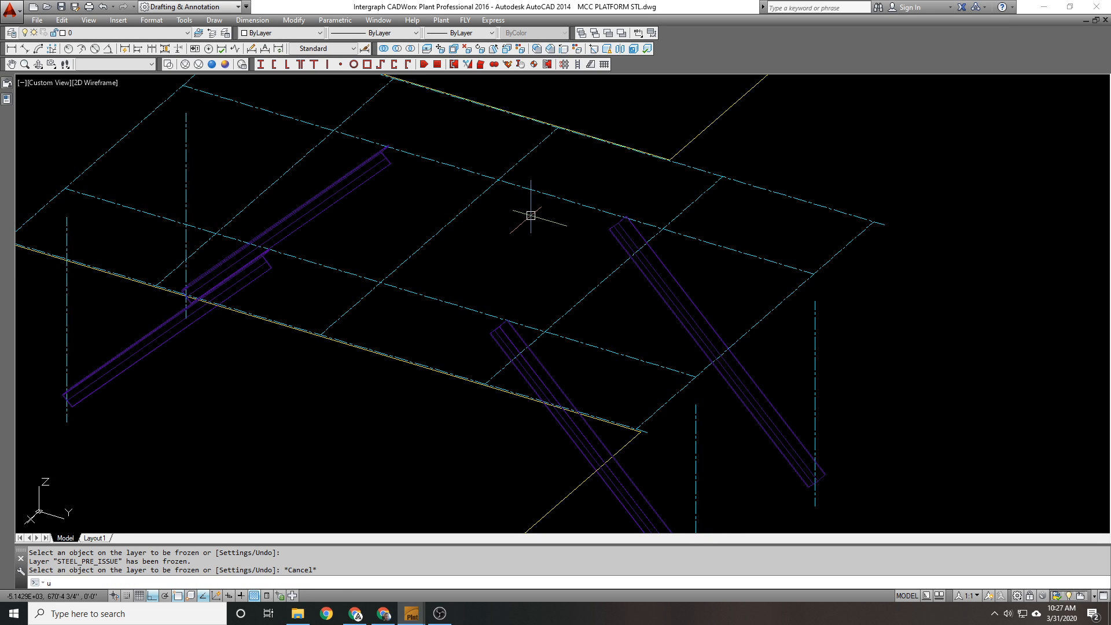
key("Return")
Step: Shade the platform in the Realistic visual style and examine the braces, columns and end beam members from the corner
middle_click_drag(544, 290, 508, 296, "shift")
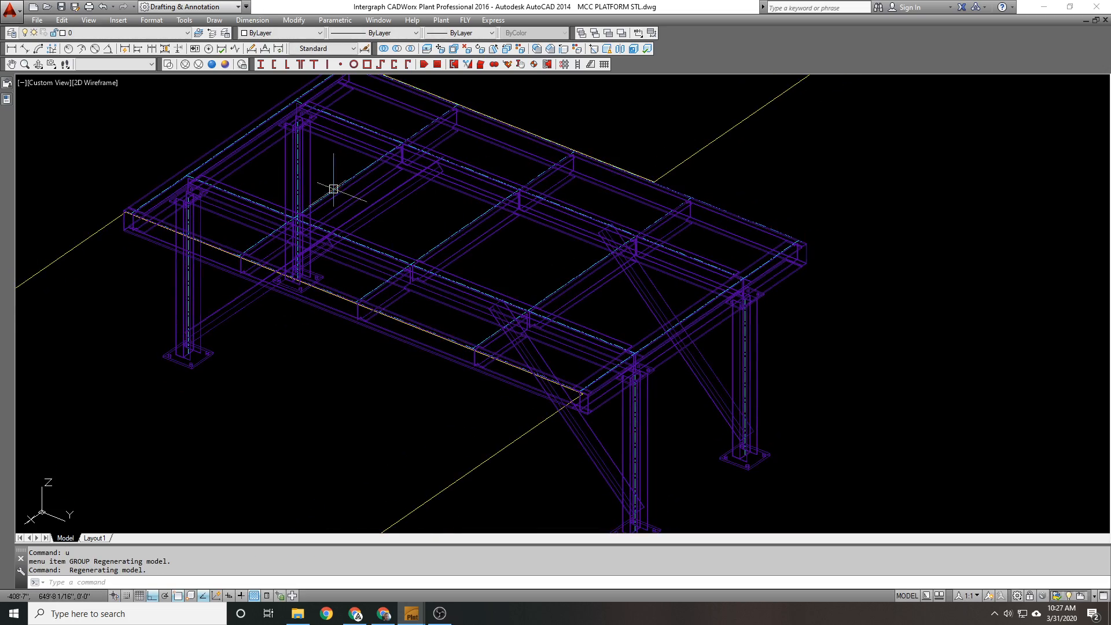
left_click(212, 65)
scroll(399, 216, "down", 2)
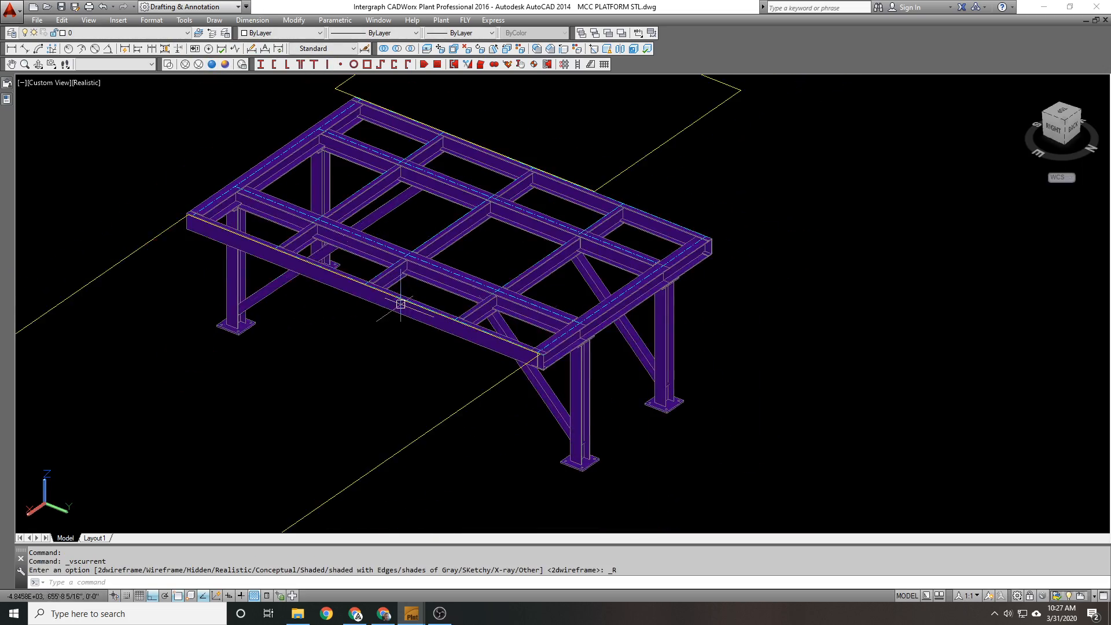
middle_click_drag(399, 302, 354, 271, "shift")
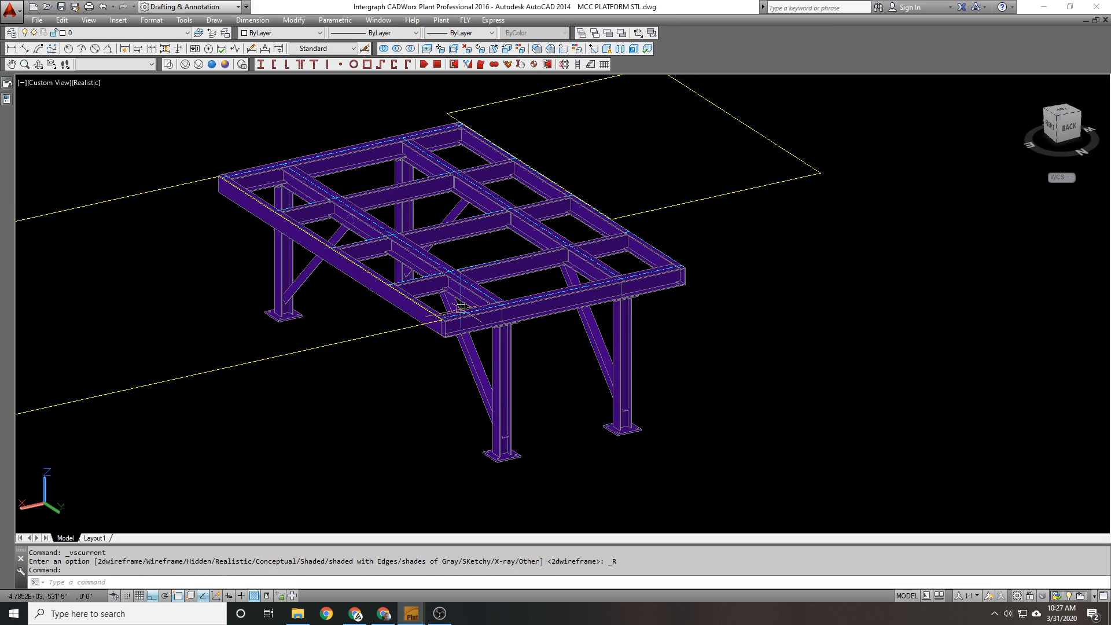
scroll(546, 314, "up", 2)
middle_click_drag(564, 308, 728, 298, "shift")
scroll(728, 297, "up", 3)
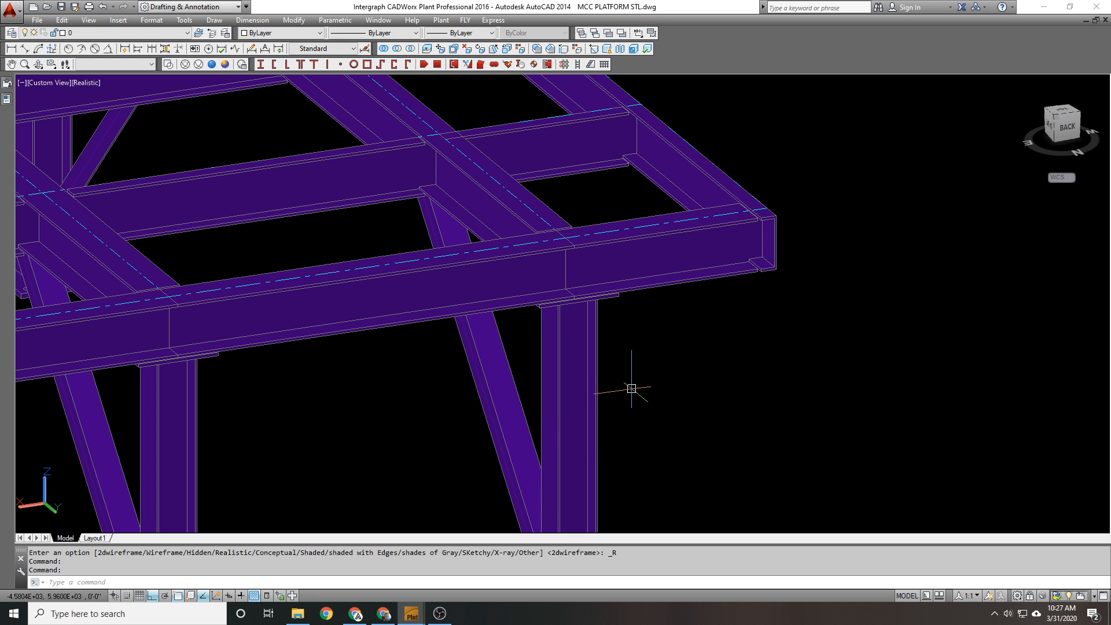
left_click(618, 232)
scroll(469, 291, "down", 2)
scroll(453, 291, "down", 1)
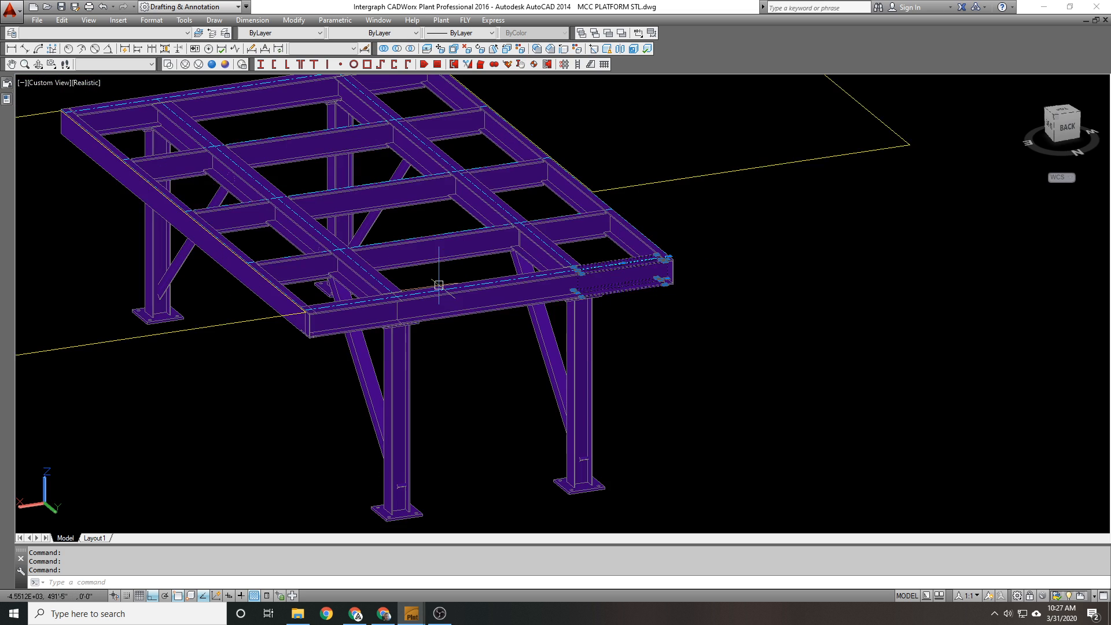
middle_click_drag(437, 285, 455, 324)
key("Escape")
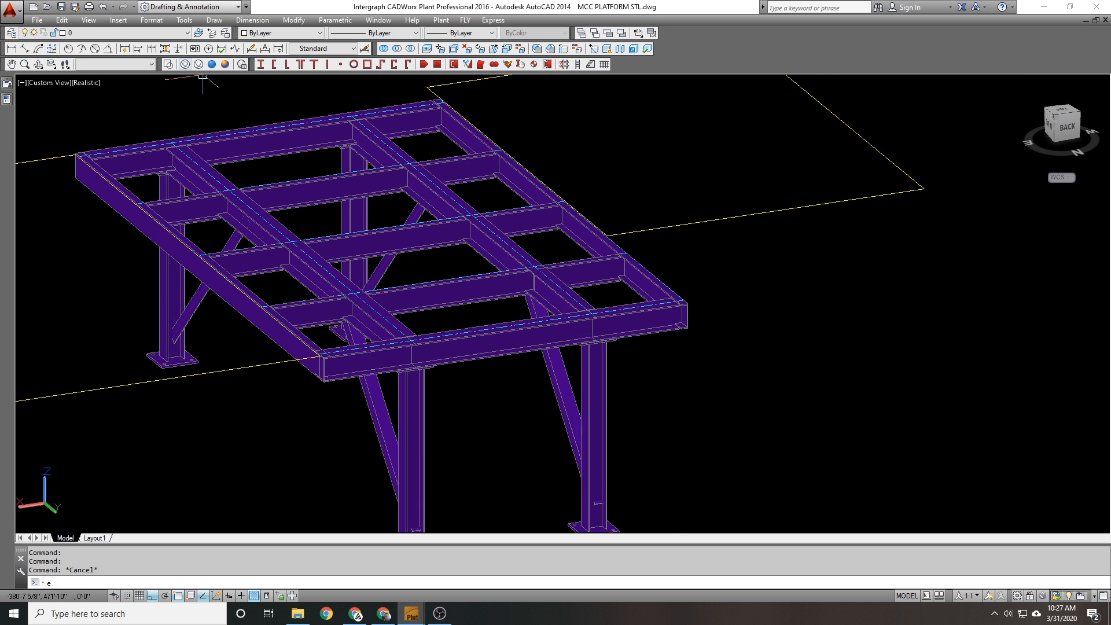
Step: Examine the beam connections at the opposite corner of the shaded platform
middle_click_drag(185, 143, 364, 231)
scroll(263, 184, "up", 5)
scroll(347, 197, "down", 2)
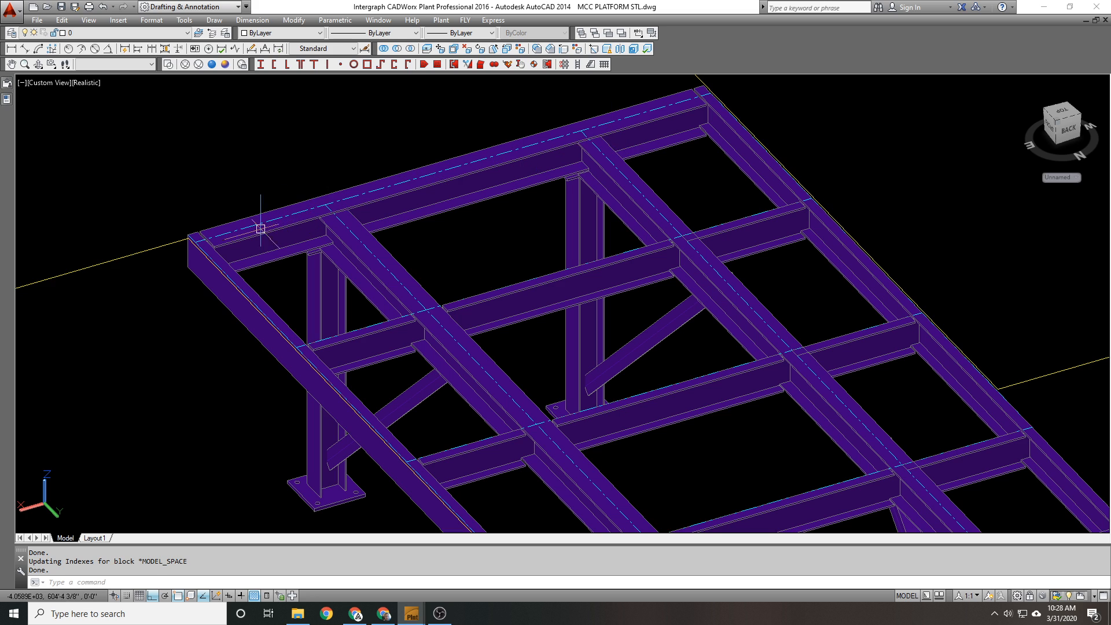
scroll(272, 219, "up", 4)
scroll(272, 219, "up", 1)
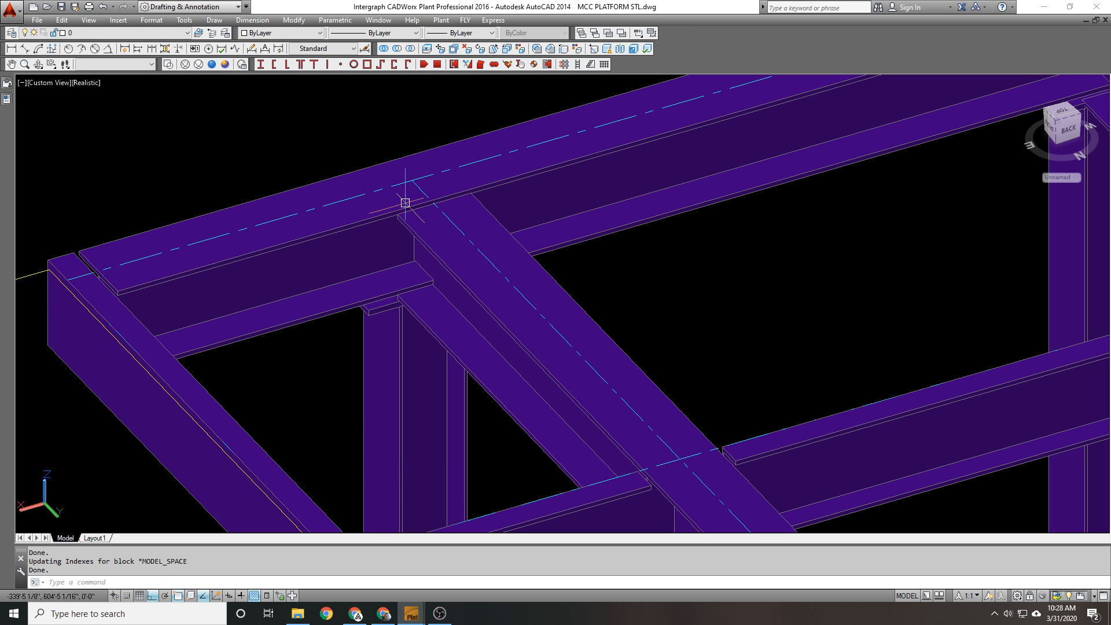
scroll(402, 196, "down", 6)
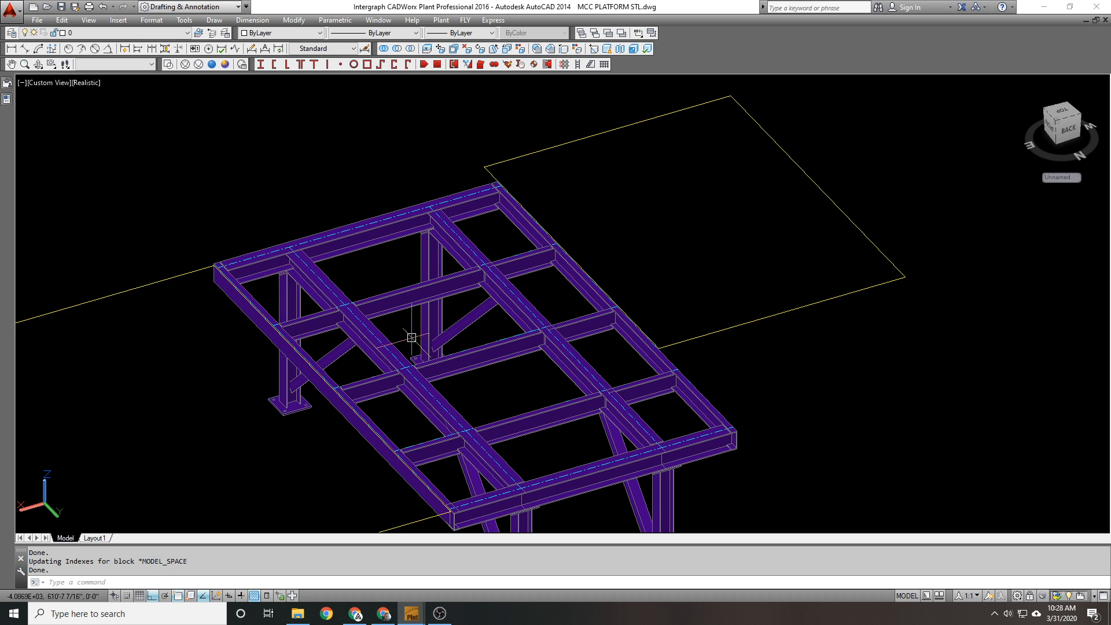
Step: Return the model to the 2D Wireframe visual style, focused on the end beam above the braced columns
middle_click_drag(412, 338, 316, 180)
left_click(167, 64)
scroll(477, 267, "up", 8)
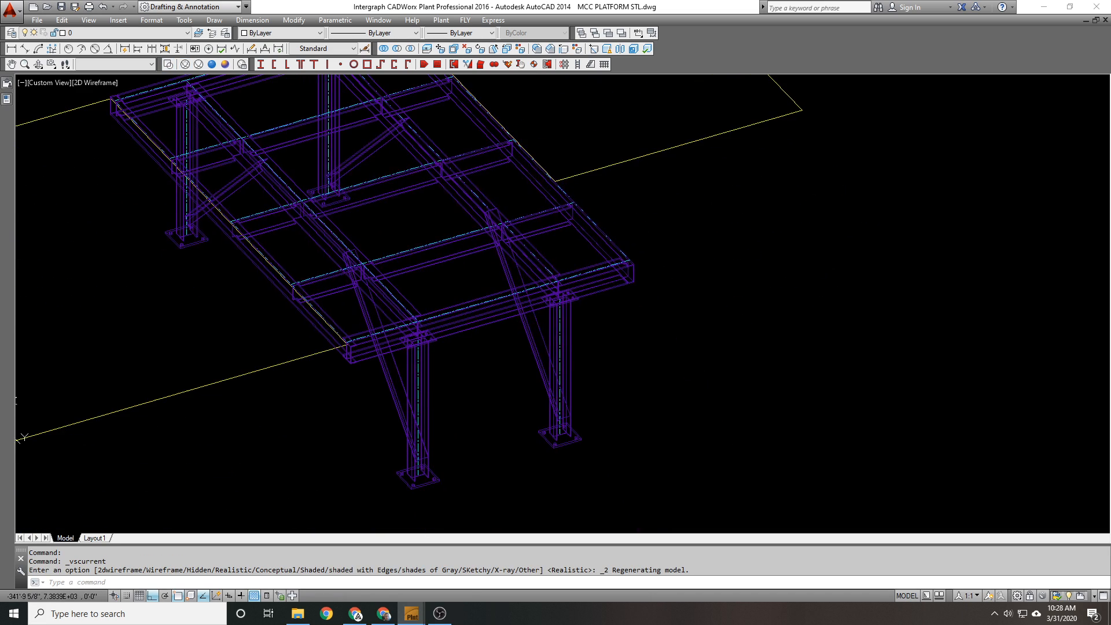
scroll(476, 267, "up", 3)
type("e")
key("Return")
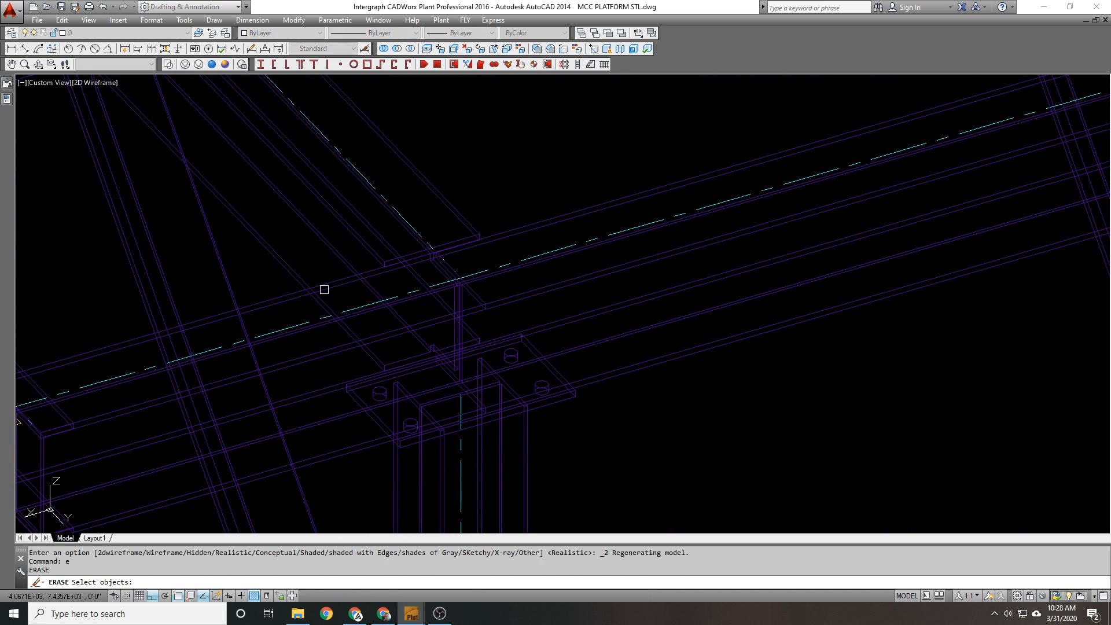
left_click(327, 289)
key("Escape")
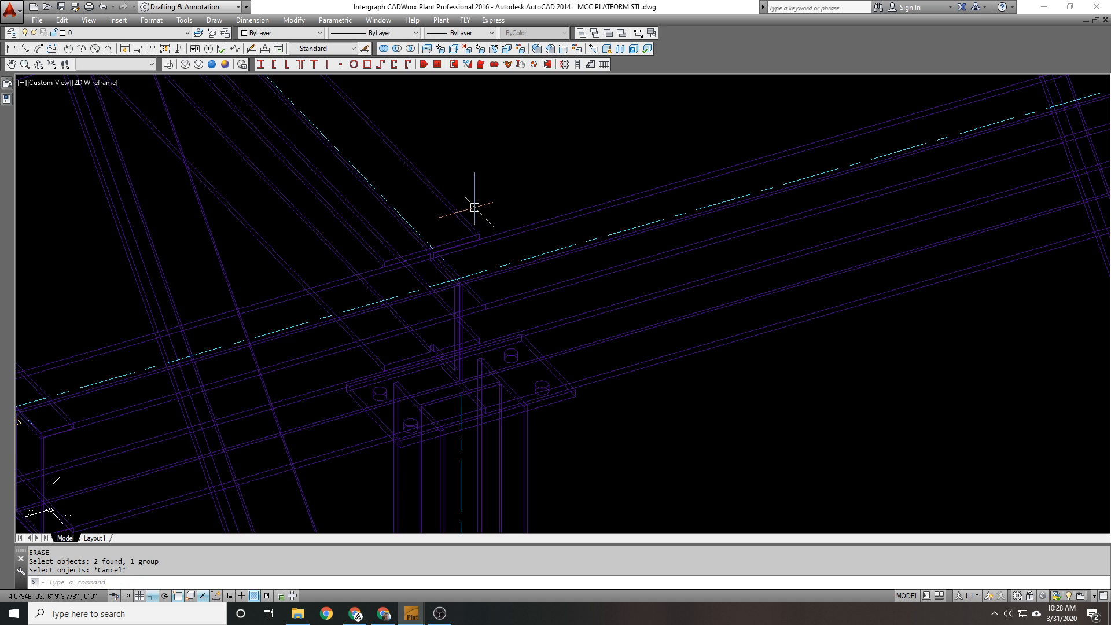
Step: Union the three in-line members of the platform's end beam above the two braced columns into one member
scroll(442, 120, "down", 3)
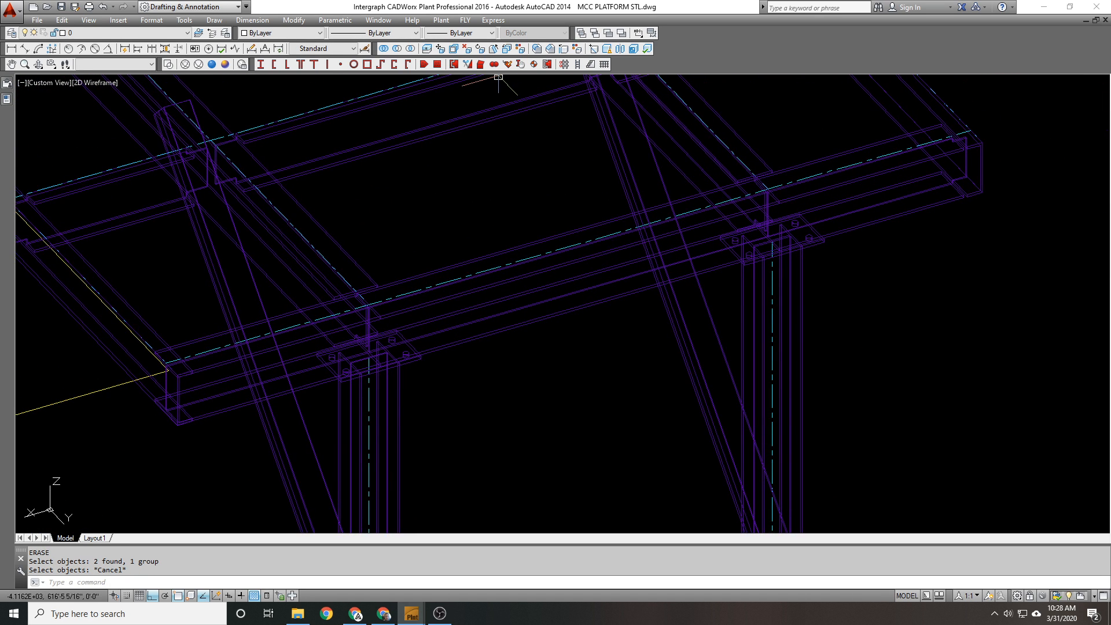
left_click(495, 65)
left_click(313, 381)
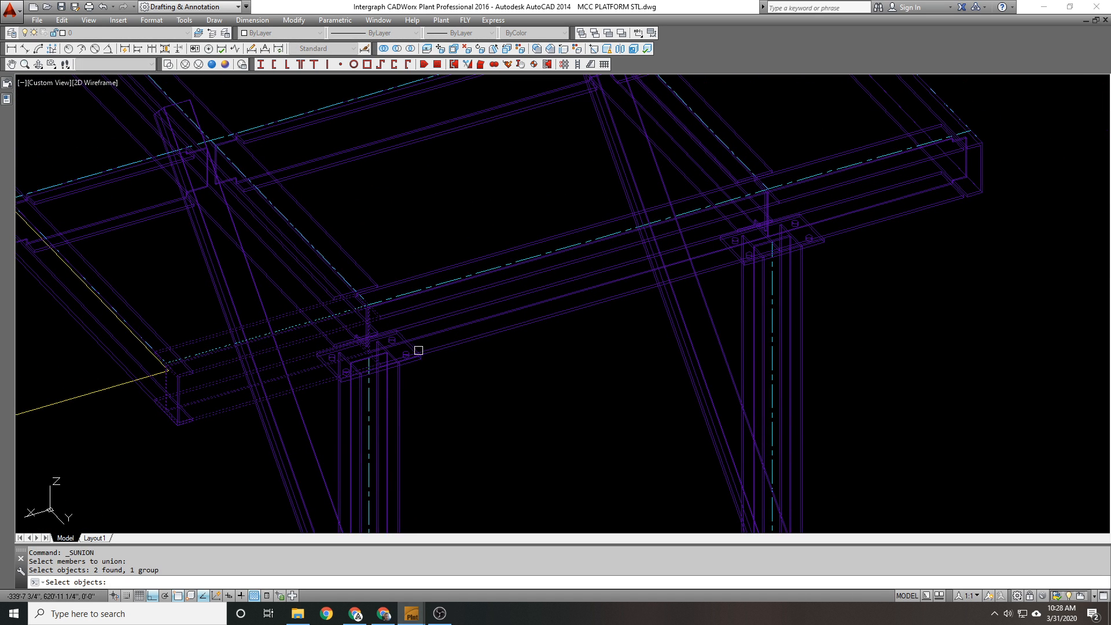
left_click(448, 341)
left_click(850, 222)
key("Return")
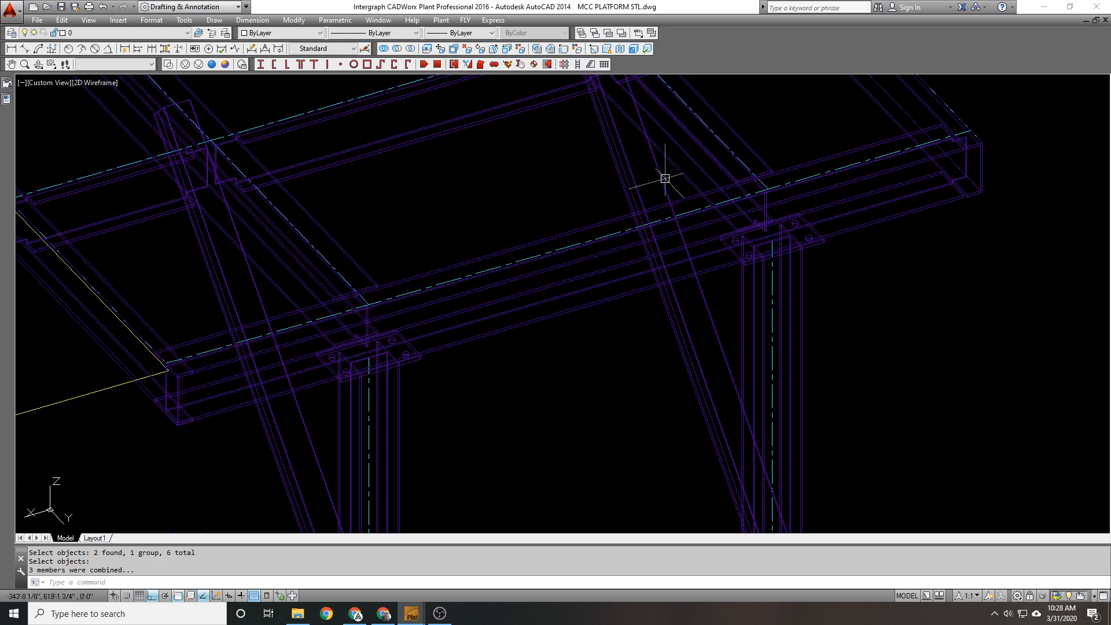
scroll(665, 176, "up", 6)
scroll(435, 185, "up", 3)
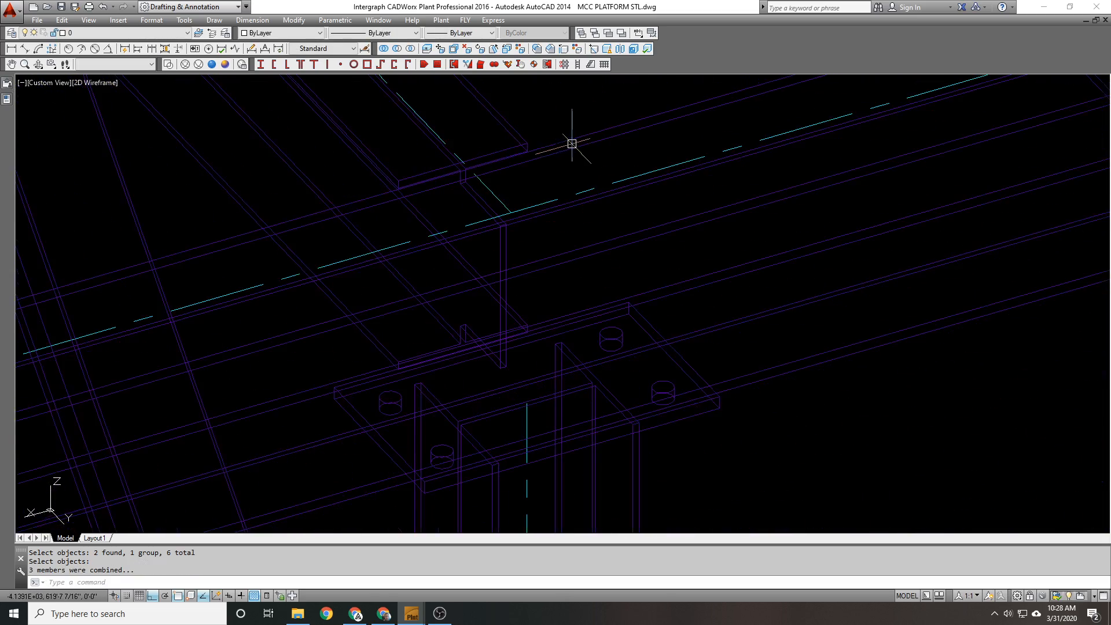
scroll(449, 160, "down", 6)
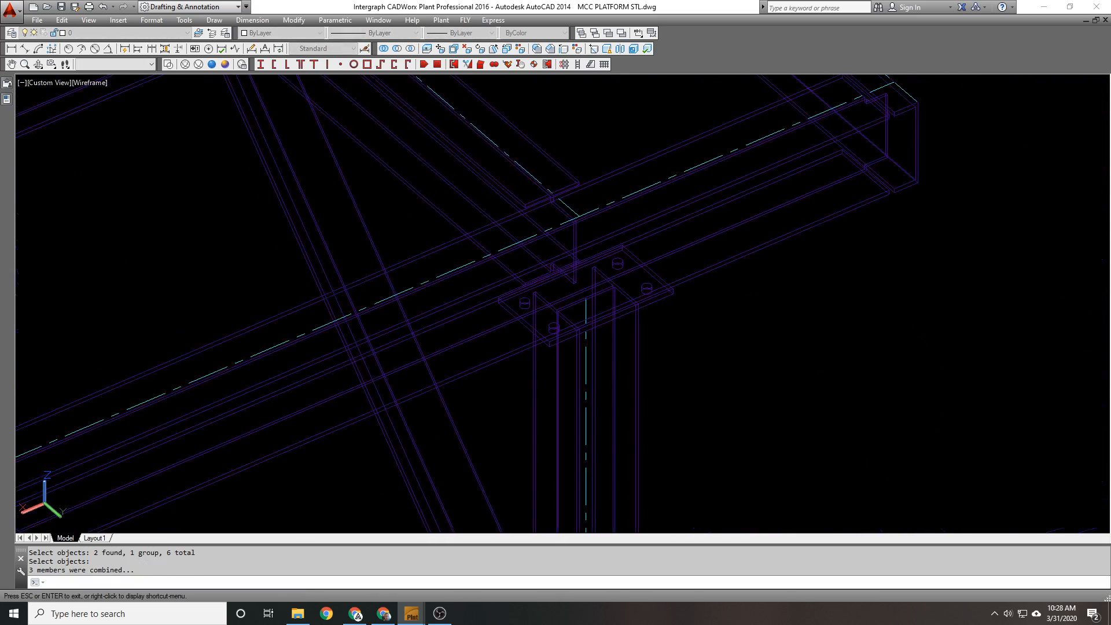
scroll(410, 280, "down", 4)
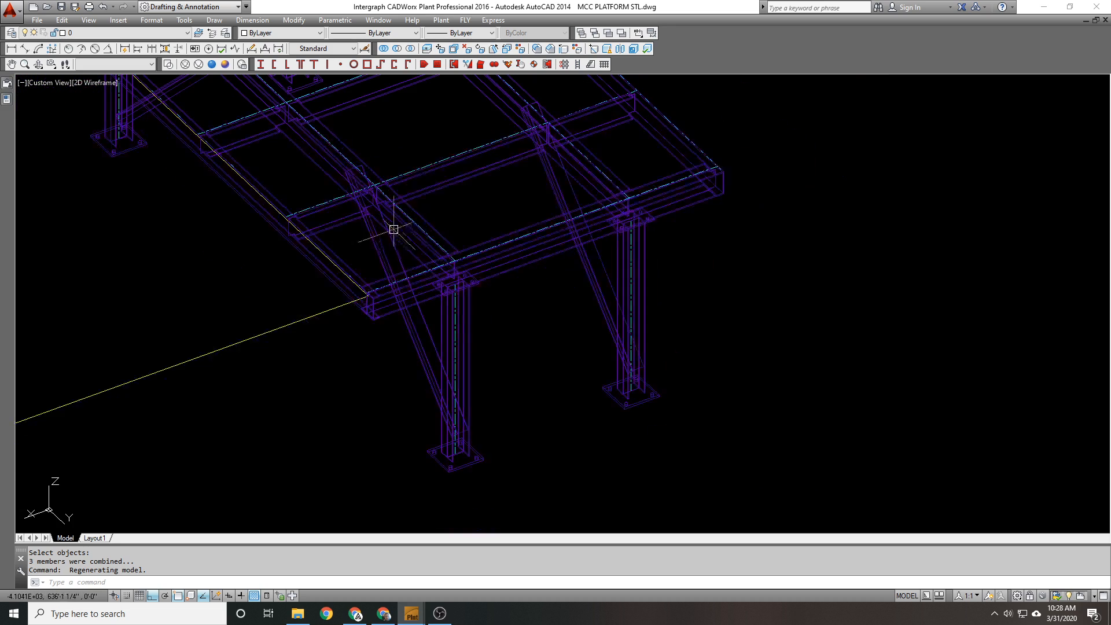
Step: Shade the platform in the Realistic visual style, examine the whole frame from above, and return to 2D Wireframe
left_click(212, 64)
scroll(503, 236, "down", 3)
middle_click_drag(503, 237, 520, 333)
middle_click_drag(520, 334, 509, 321, "shift")
middle_click_drag(278, 134, 260, 77)
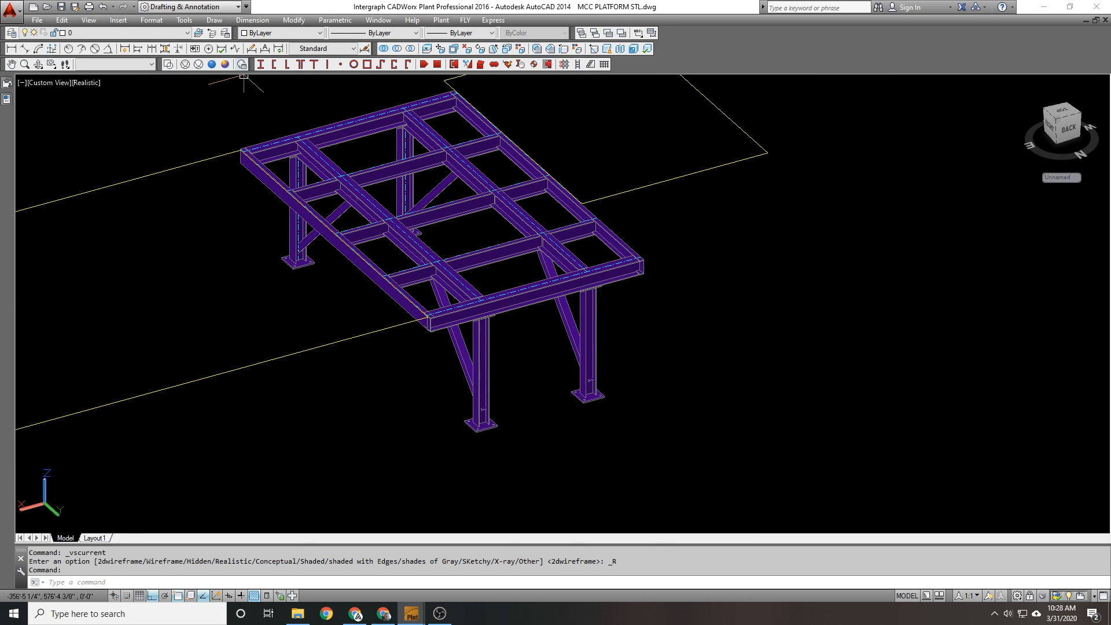
middle_click_drag(333, 246, 344, 222, "shift")
middle_click_drag(373, 155, 338, 184)
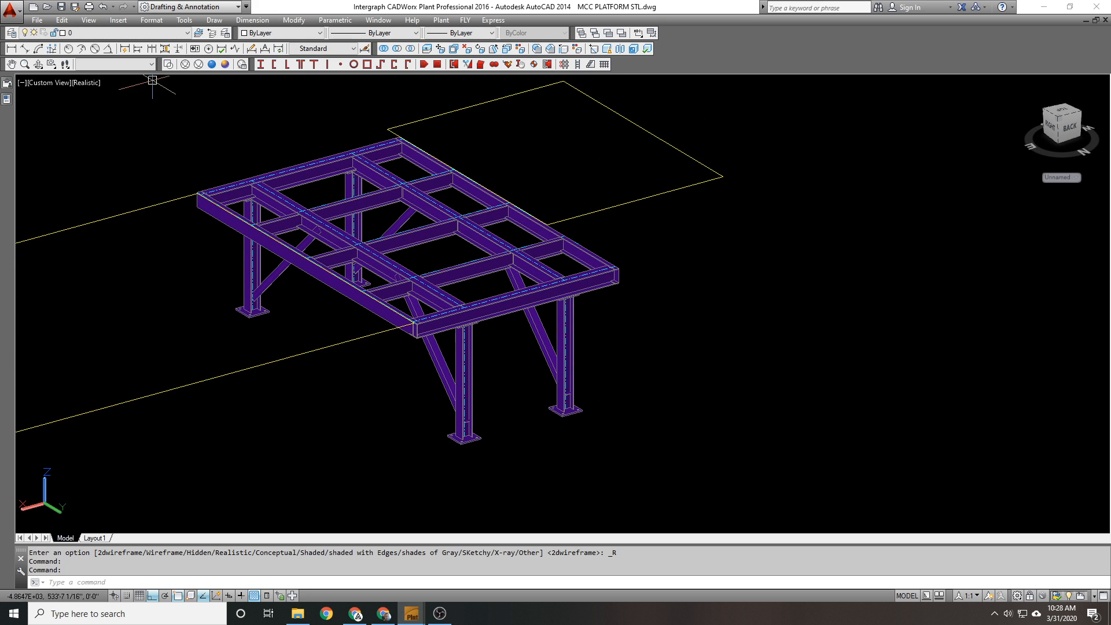
left_click(168, 63)
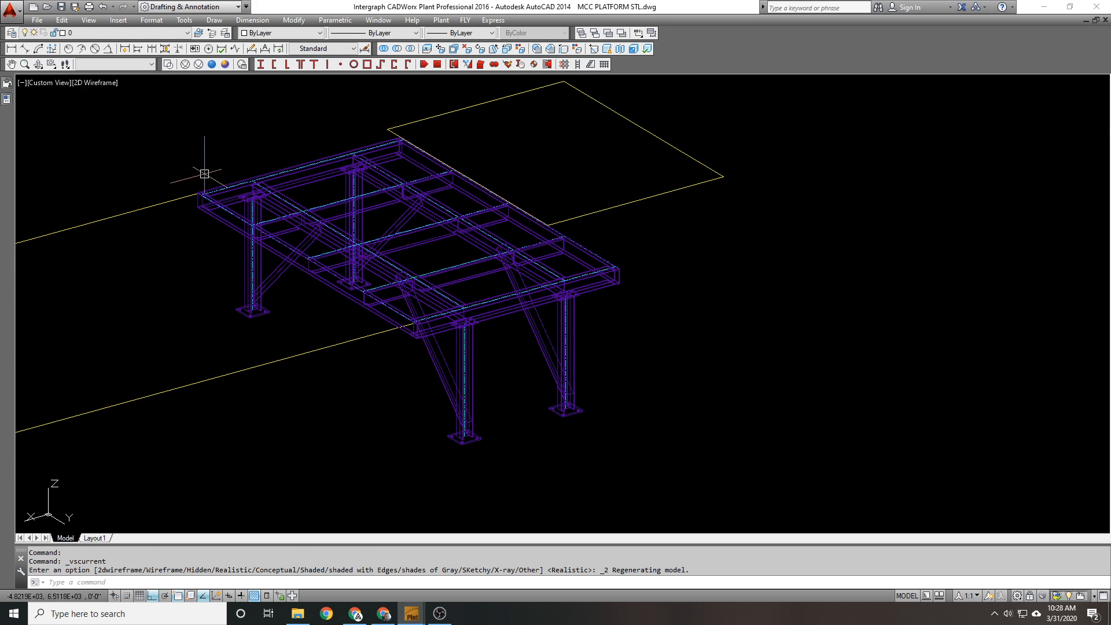
Step: Draw a rectangle over the top of the platform frame between its diagonally opposite outer corners
scroll(201, 187, "up", 8)
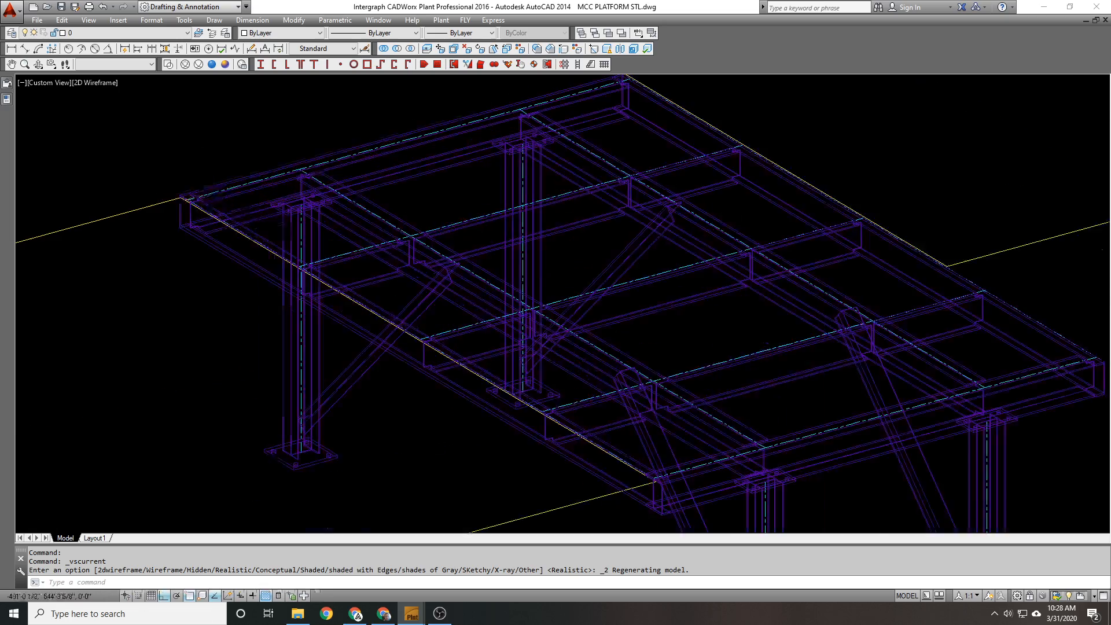
type("rec")
key("Return")
left_click(140, 192)
scroll(152, 177, "down", 5)
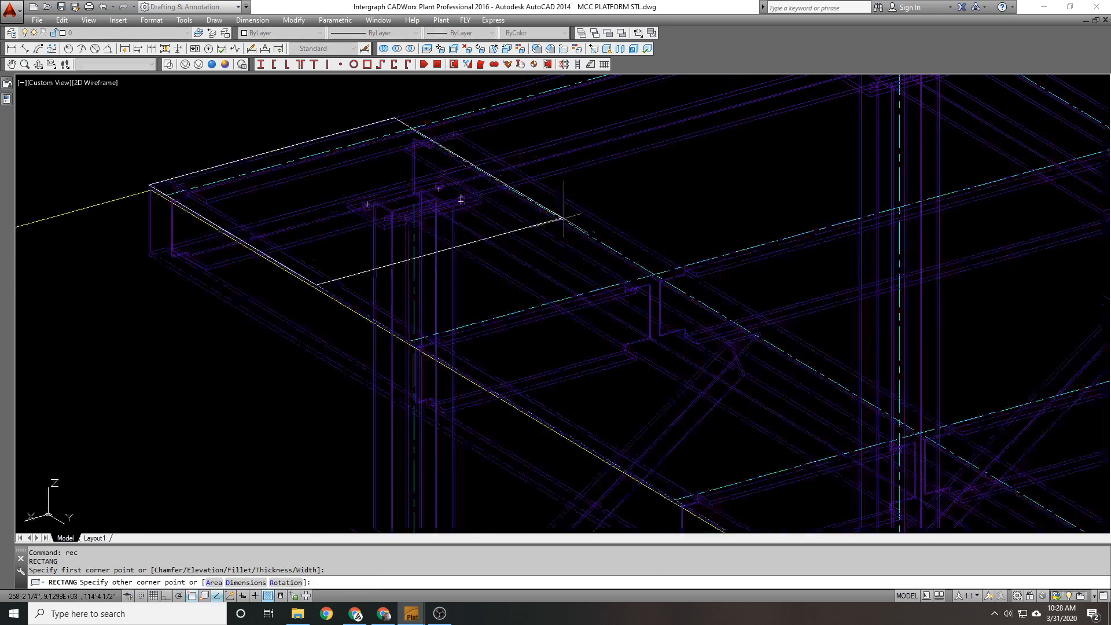
scroll(566, 218, "down", 4)
middle_click_drag(735, 214, 333, 211)
scroll(922, 338, "up", 4)
middle_click_drag(922, 338, 757, 290)
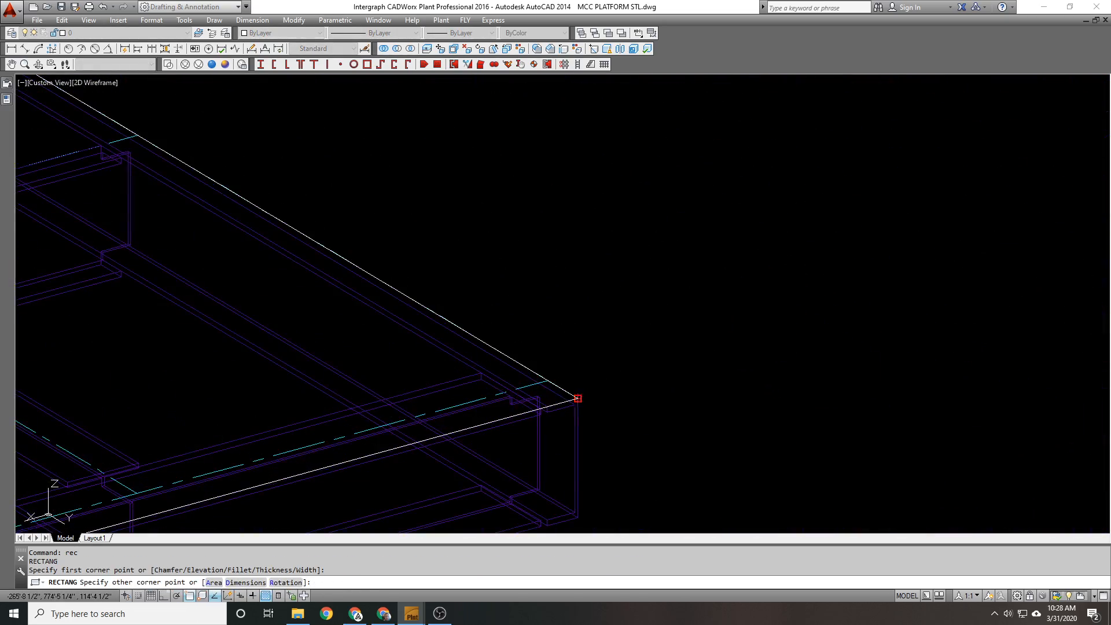
key("Escape")
Step: Offset the rectangle around the platform top inward by .25
scroll(579, 393, "down", 2)
type("o")
key("Return")
type(".25")
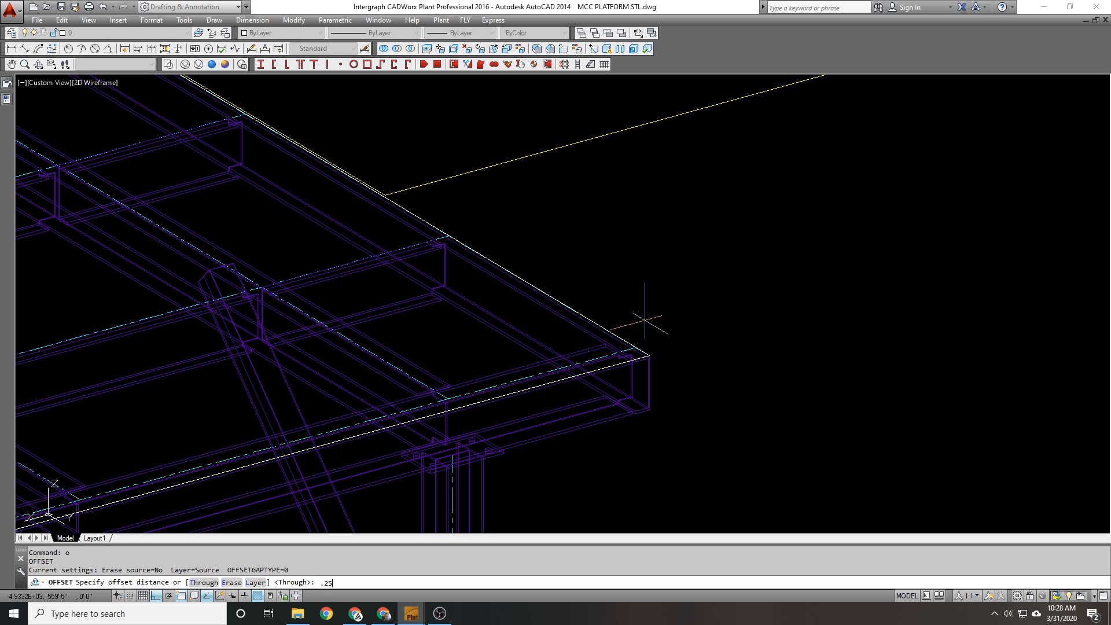
scroll(646, 319, "up", 2)
key("Return")
left_click(625, 313)
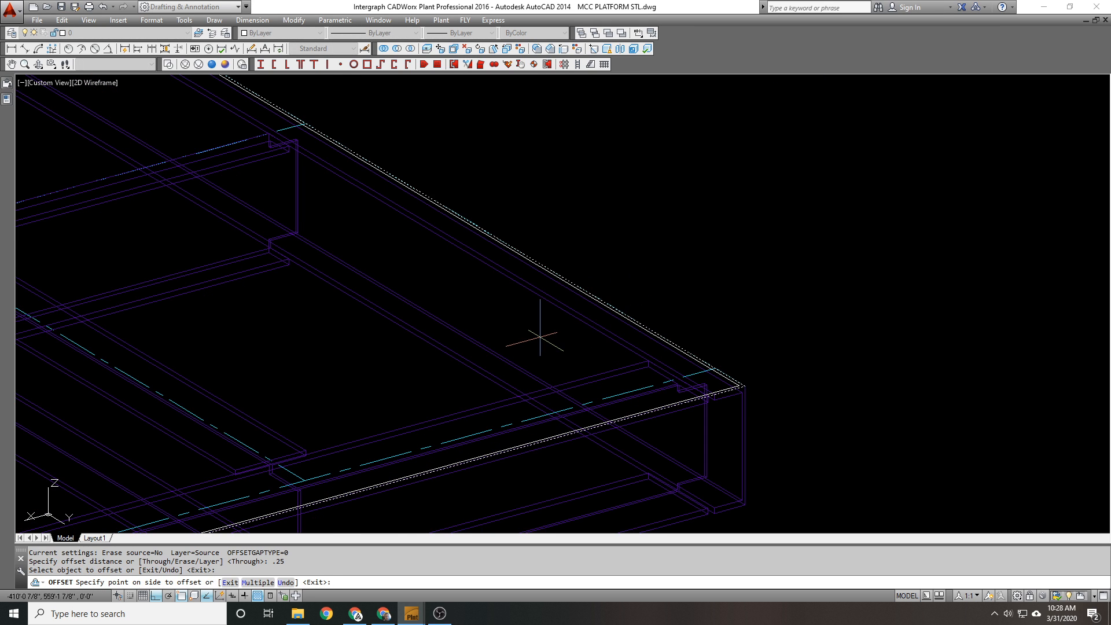
left_click(549, 313)
key("Escape")
Step: Erase both the outer rectangle and its offset copy from the platform top
left_click(608, 312)
type("e")
key("Return")
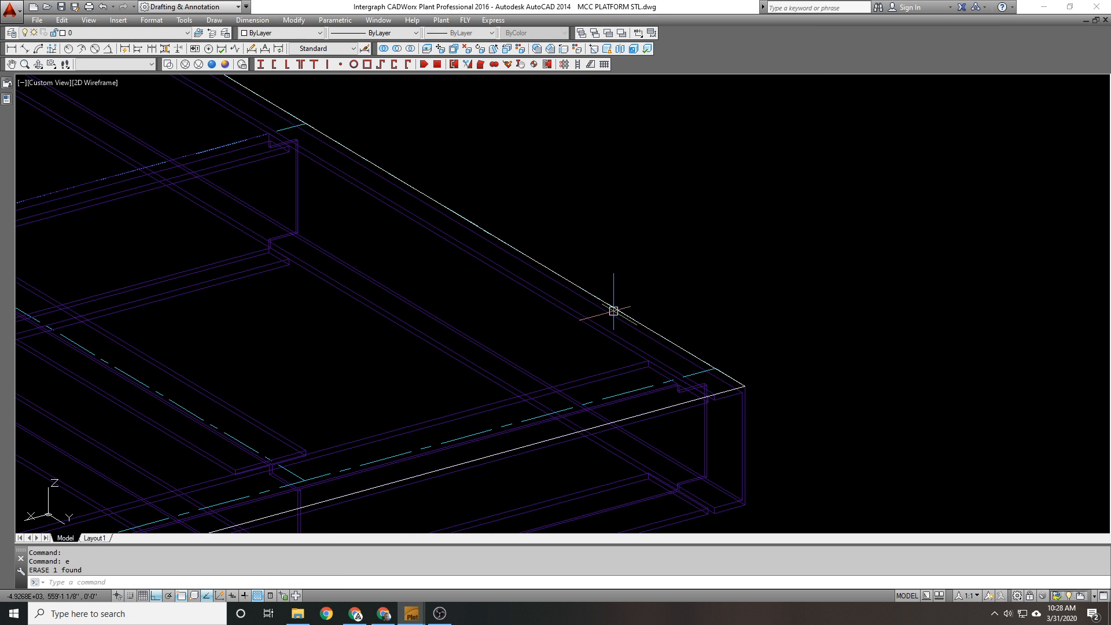
left_click(615, 311)
key("Return")
Step: Inspect where the yellow outline meets the platform's long edge beam
scroll(730, 306, "down", 5)
scroll(581, 240, "up", 4)
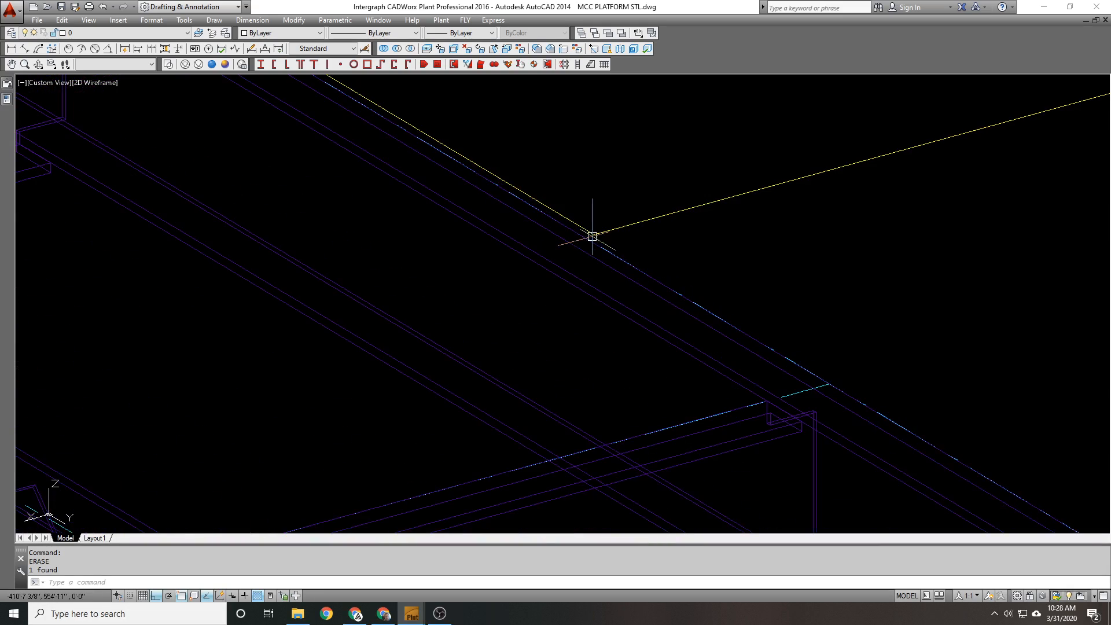
left_click(718, 205)
key("Escape")
scroll(644, 220, "down", 3)
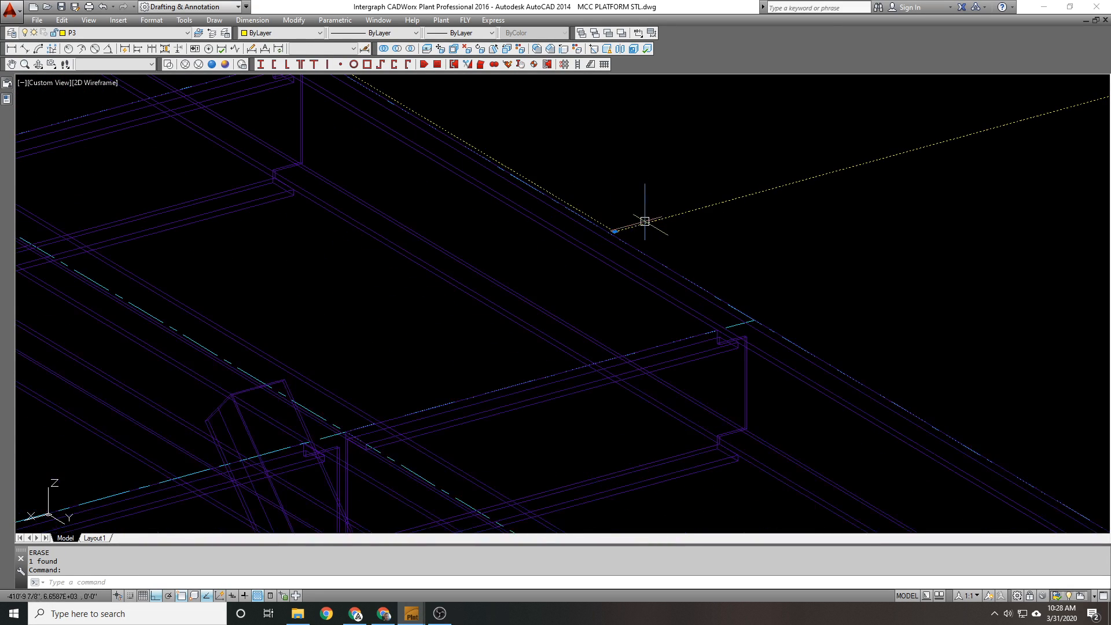
scroll(638, 226, "up", 2)
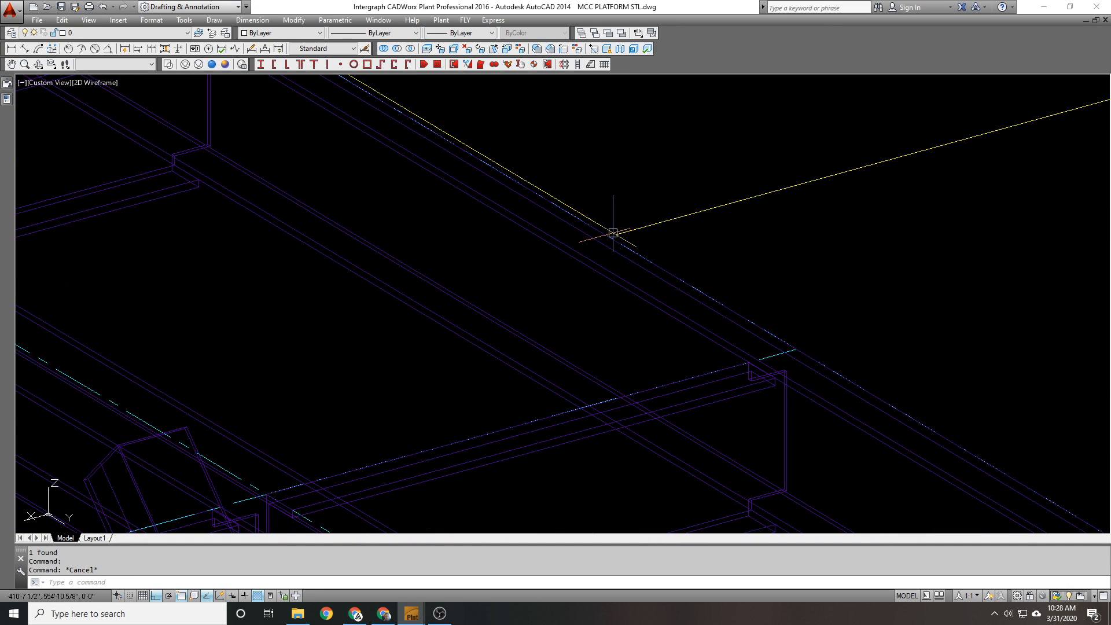
scroll(613, 233, "down", 2)
Step: Switch to the Front view and frame the platform's columns and base plates
left_click(116, 63)
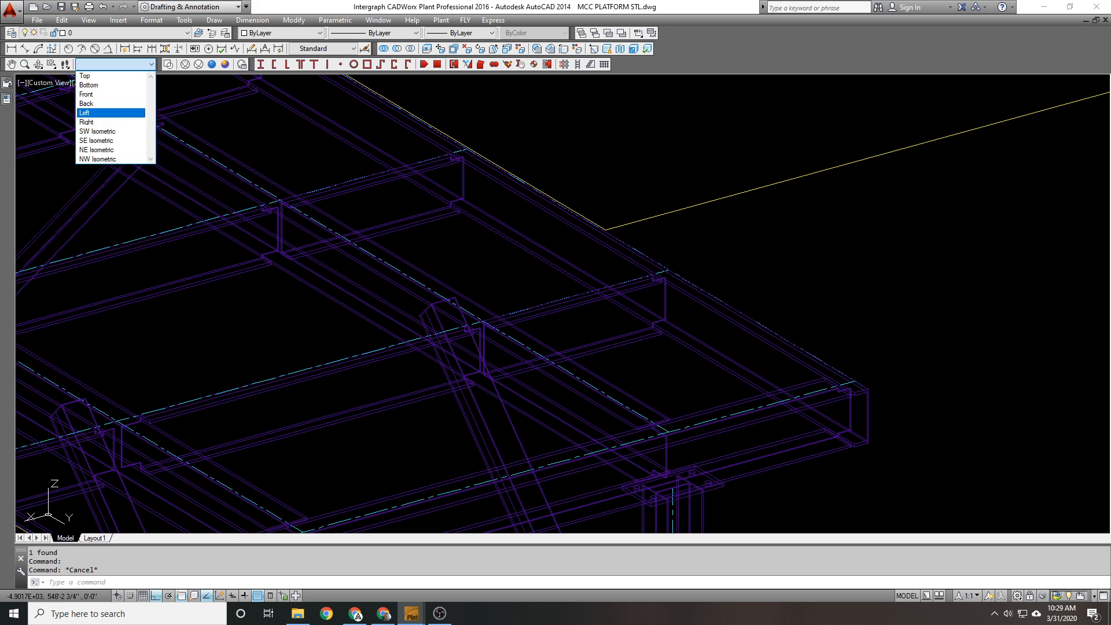
left_click(87, 95)
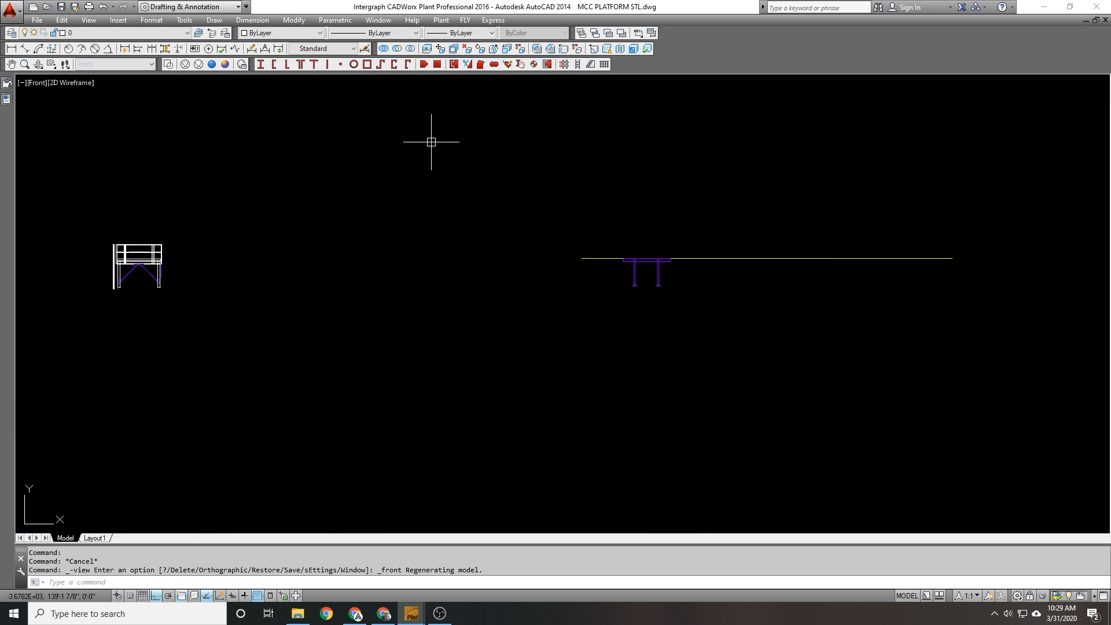
scroll(584, 272, "up", 1)
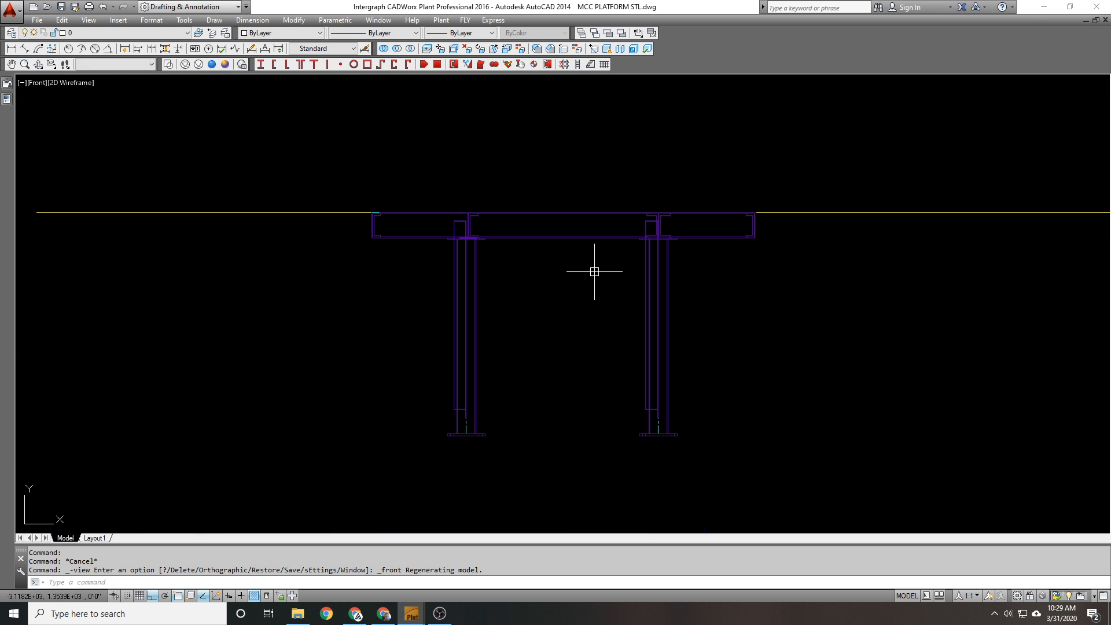
middle_click_drag(615, 418, 621, 362)
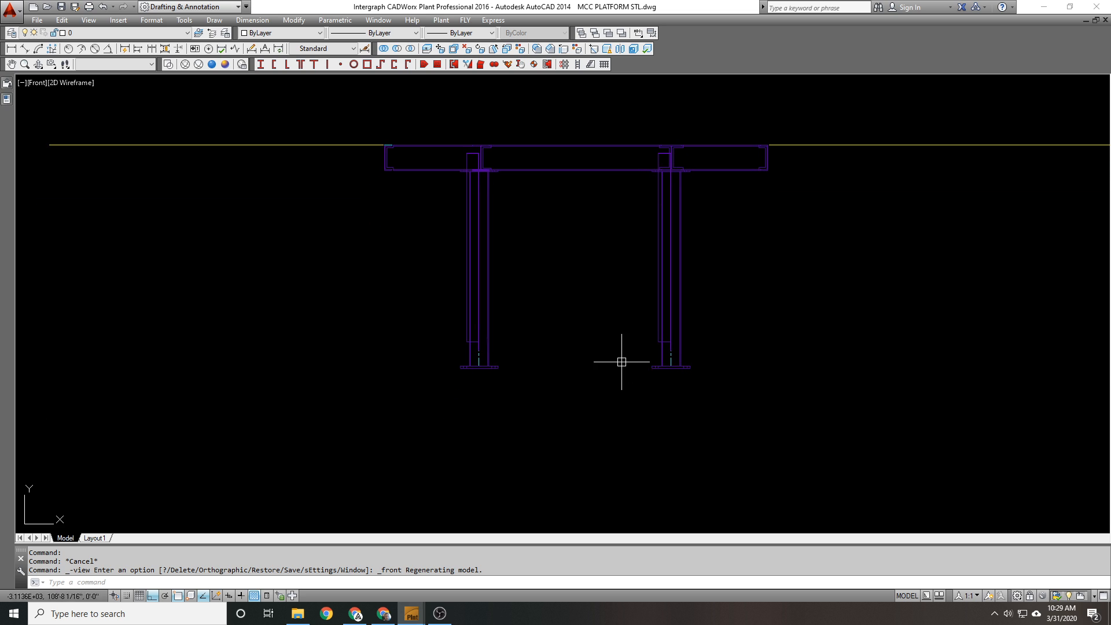
scroll(702, 386, "up", 1)
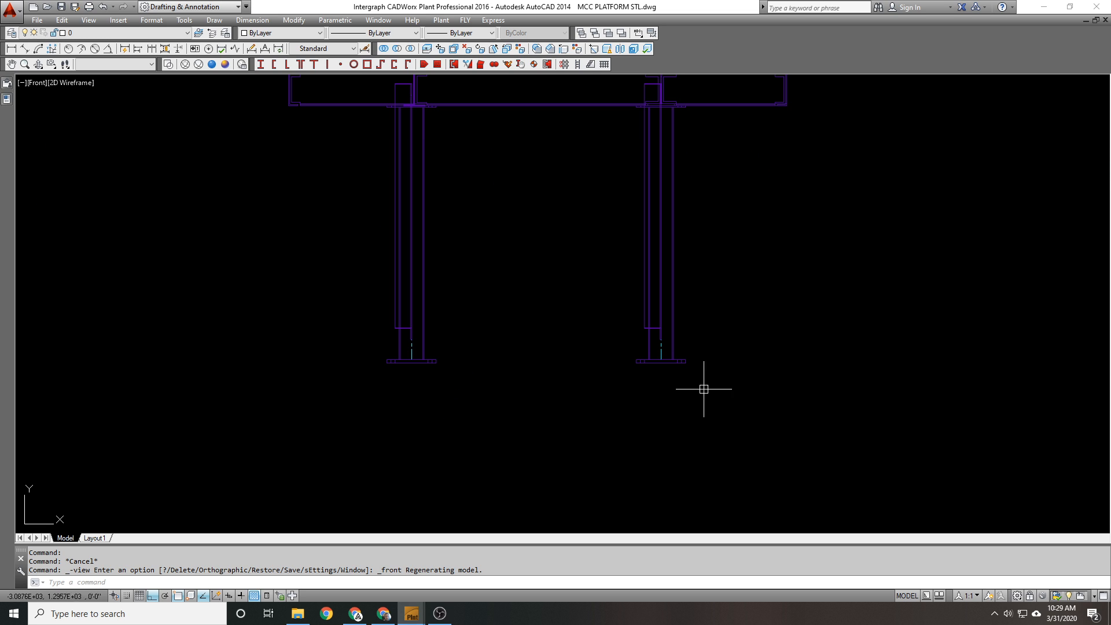
middle_click_drag(702, 365, 709, 388)
Step: Stretch the lower column ends and base plates straight up by 1 inch to shorten all the columns
type("s")
key("Return")
left_click(813, 437)
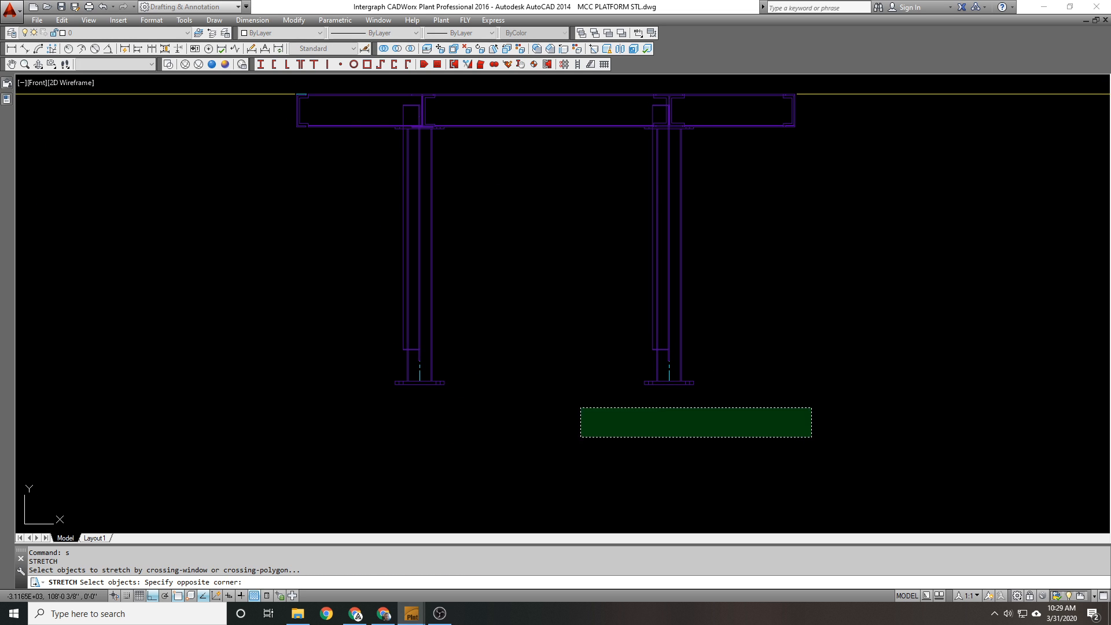
left_click(341, 373)
key("Return")
left_click(331, 386)
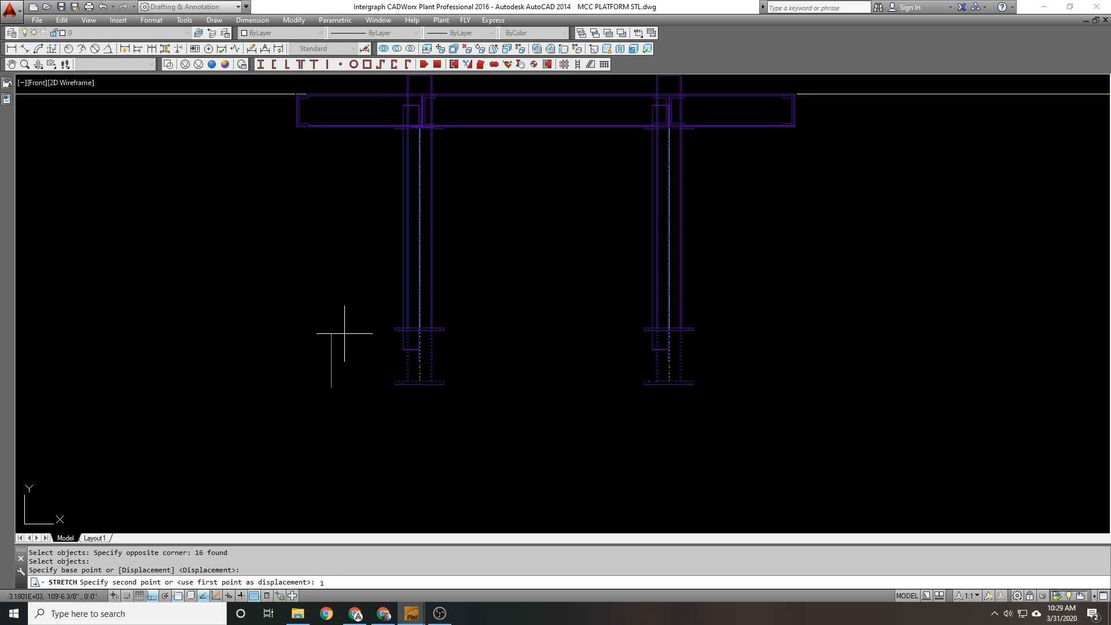
type("1")
key("Return")
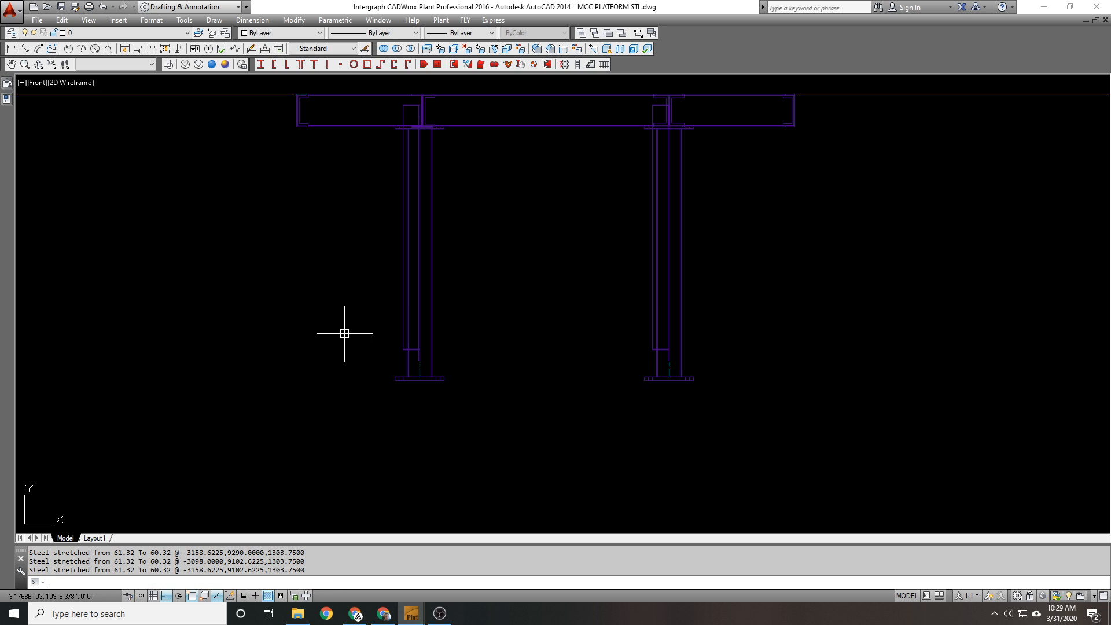
scroll(447, 367, "up", 4)
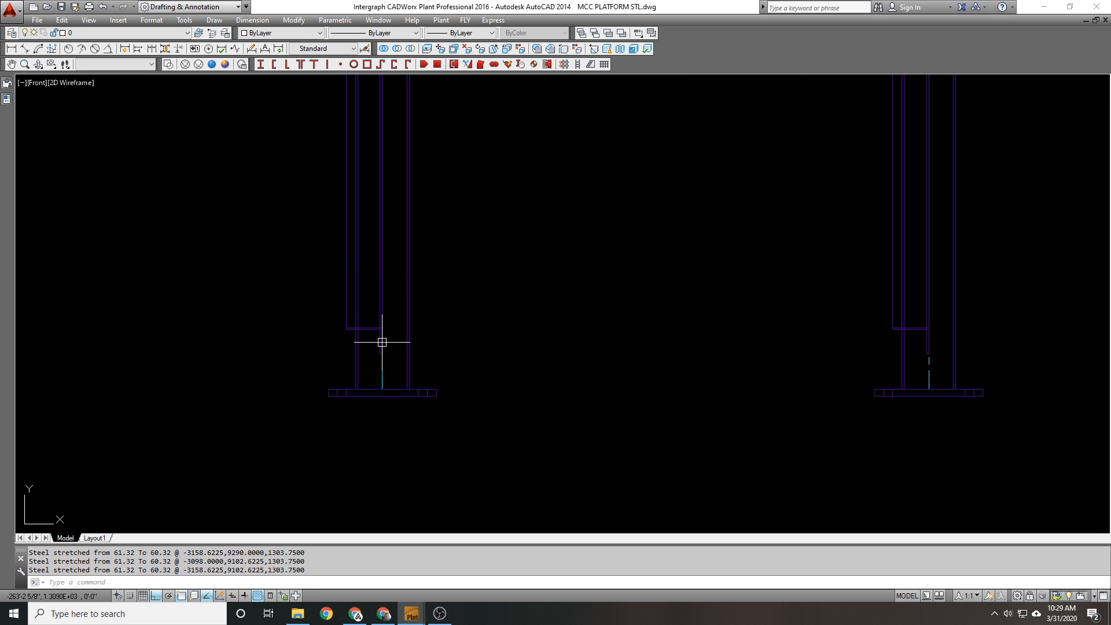
scroll(463, 399, "down", 6)
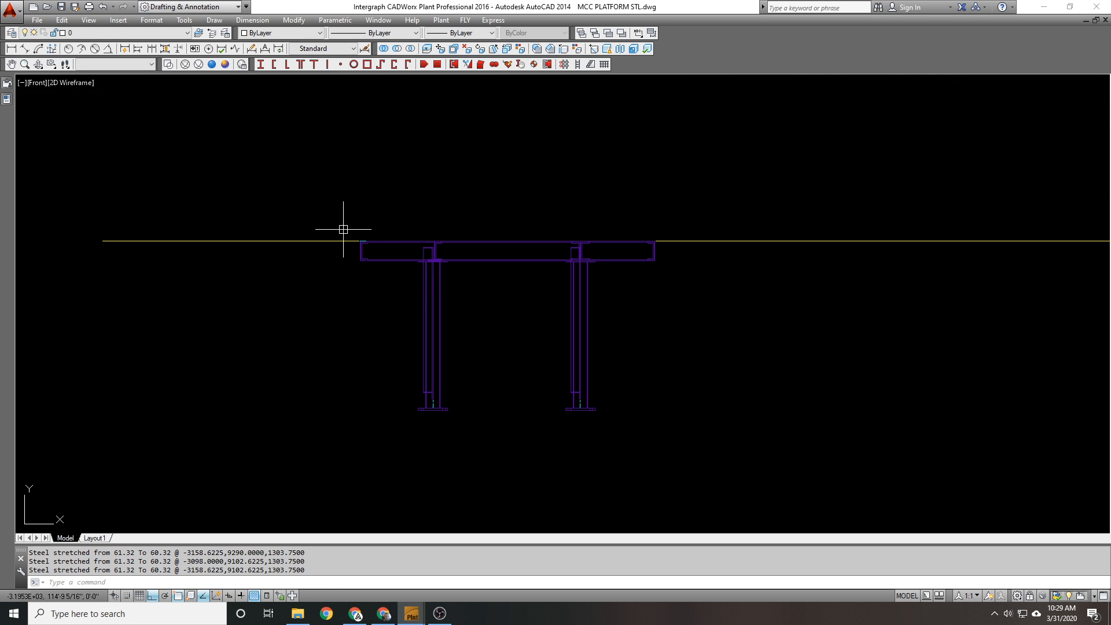
Step: Move the entire platform frame, including columns and braces, straight down by 1 inch
scroll(362, 248, "up", 3)
type("m")
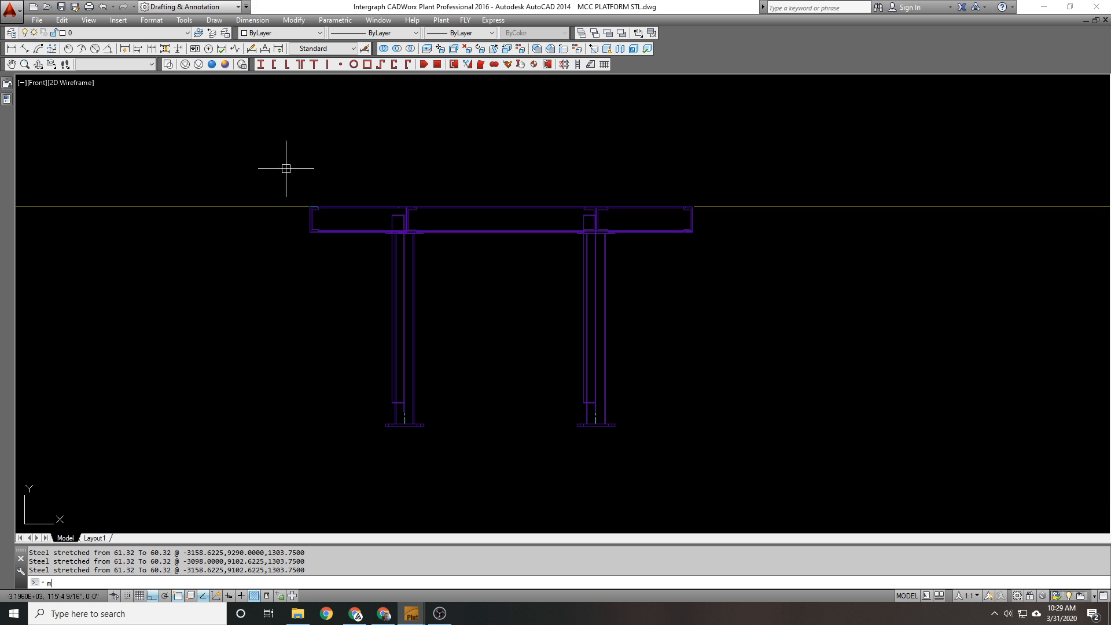
key("Return")
left_click(285, 167)
left_click(752, 396)
key("Return")
left_click(765, 343)
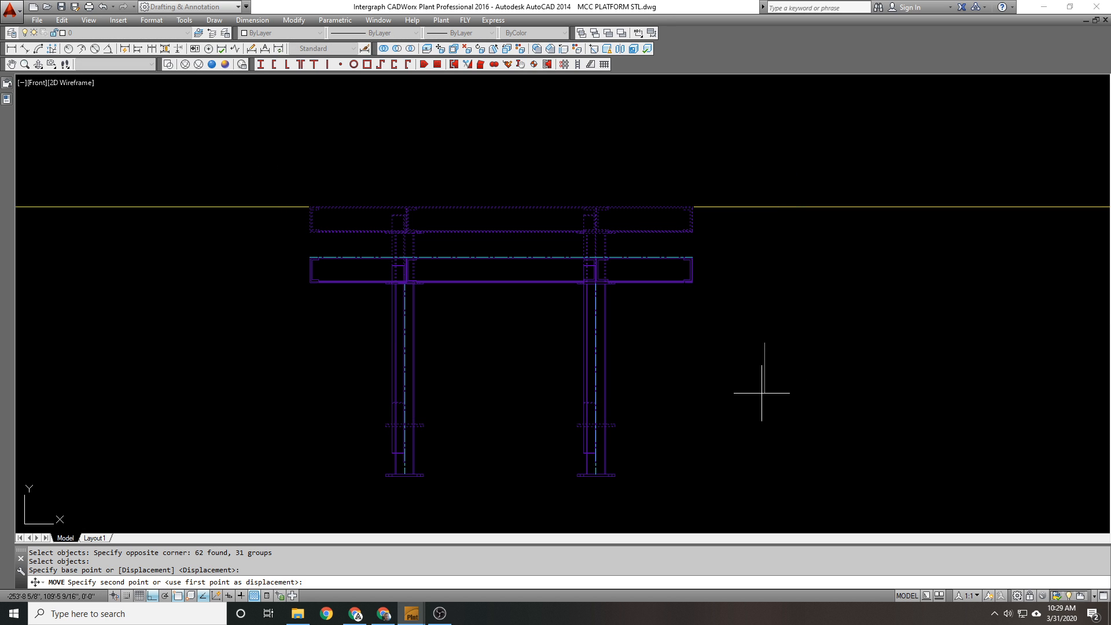
type("1")
key("Return")
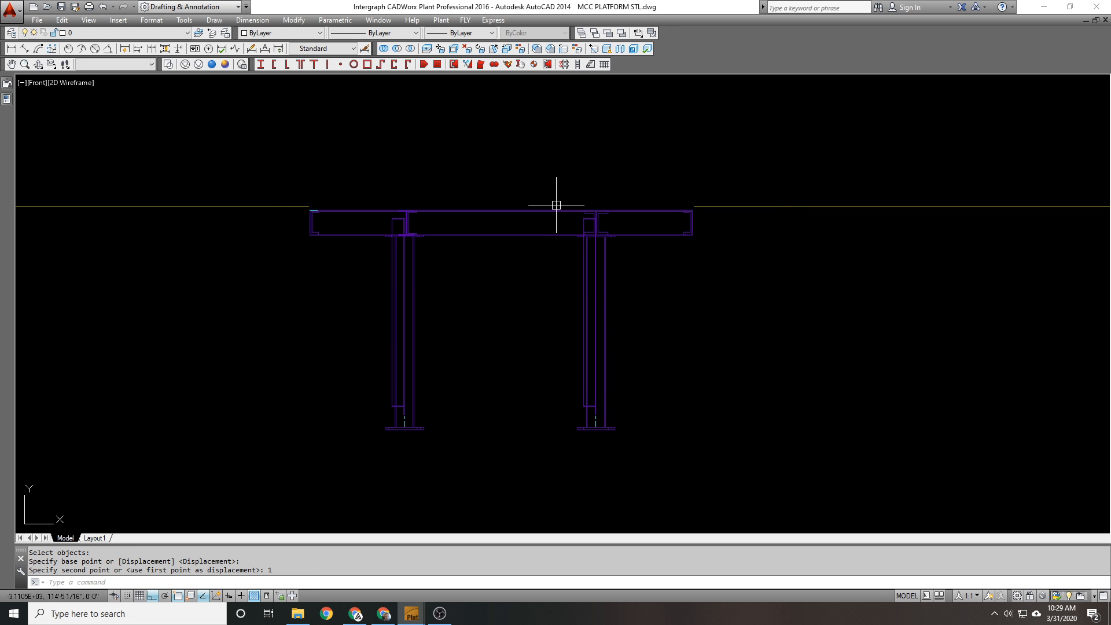
Step: Orbit from the Front view to a 3D view focused on the platform's far top corner
scroll(564, 206, "up", 4)
scroll(765, 217, "down", 3)
middle_click_drag(845, 191, 393, 281, "shift")
middle_click_drag(463, 186, 501, 266)
scroll(432, 139, "up", 4)
type("r")
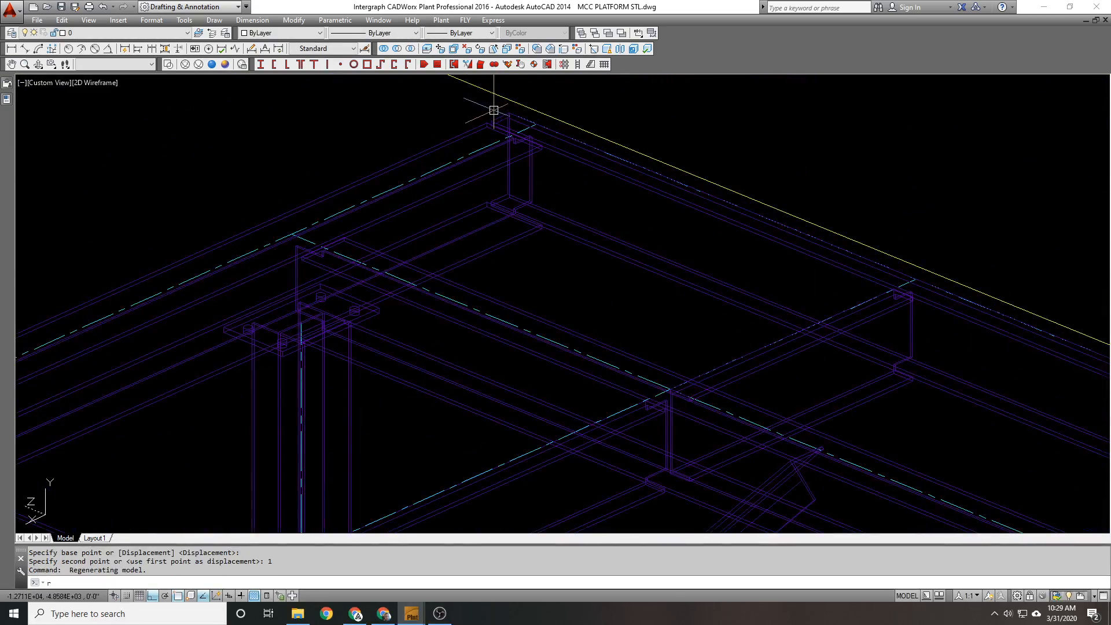
type("ec")
key("Return")
left_click(509, 114)
scroll(488, 100, "down", 6)
key("Escape")
key("Escape")
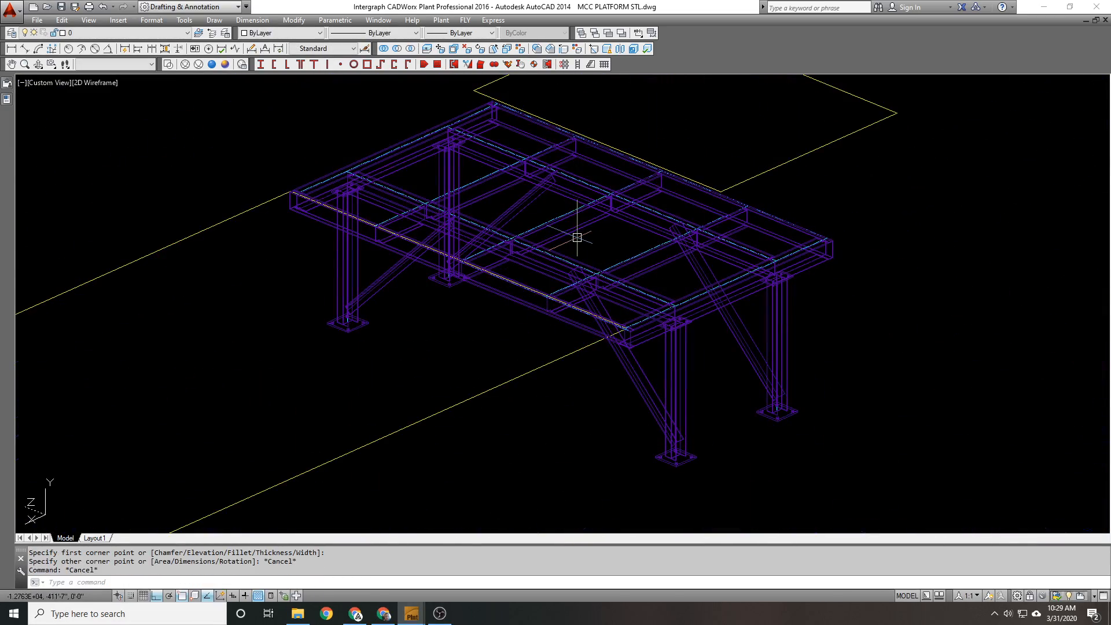
Step: Reset the UCS to World and draw a rectangle over the platform top between opposite outer corners of the frame
type("ucs")
key("Return")
type("rec")
key("Return")
scroll(490, 106, "up", 5)
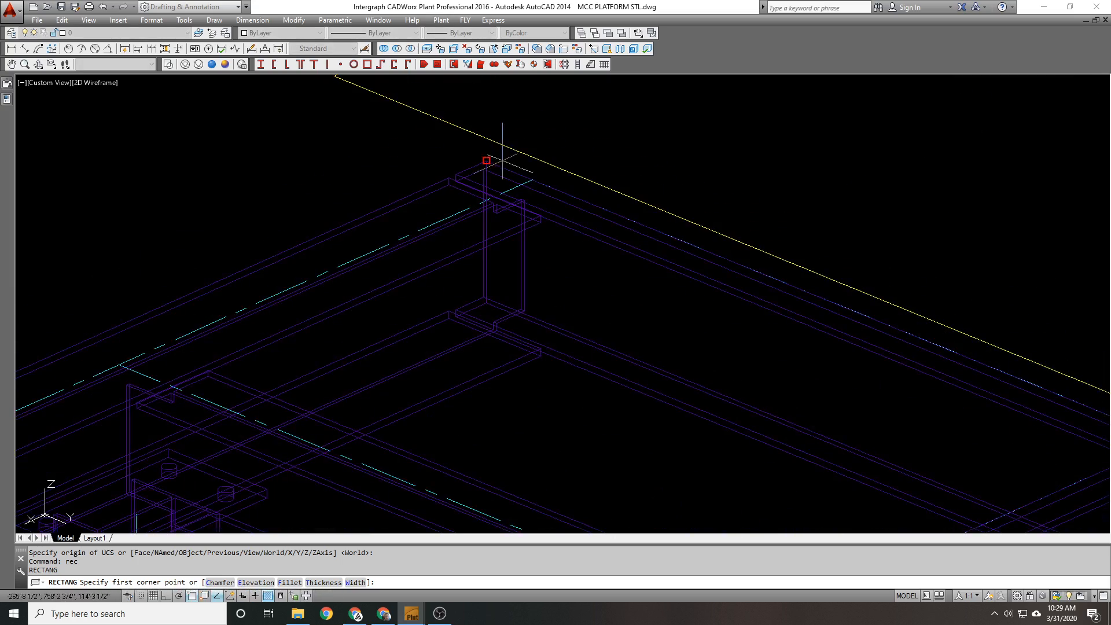
left_click(489, 161)
scroll(503, 154, "down", 5)
scroll(636, 377, "up", 5)
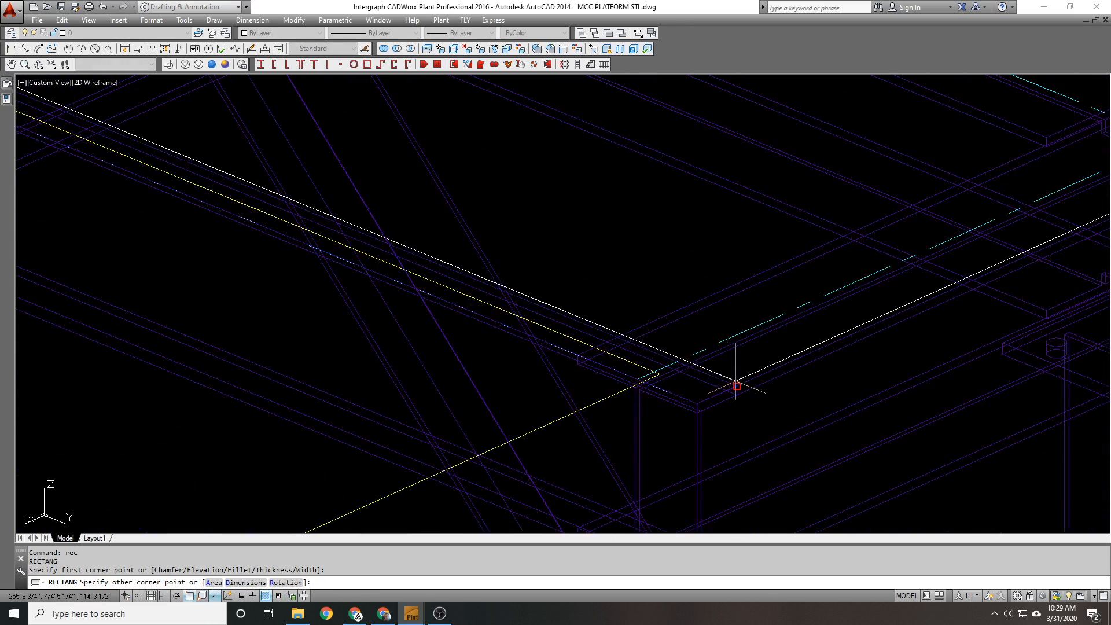
left_click(697, 402)
scroll(505, 289, "down", 3)
Step: Offset the platform-top rectangle inward by .25
type("o")
key("Return")
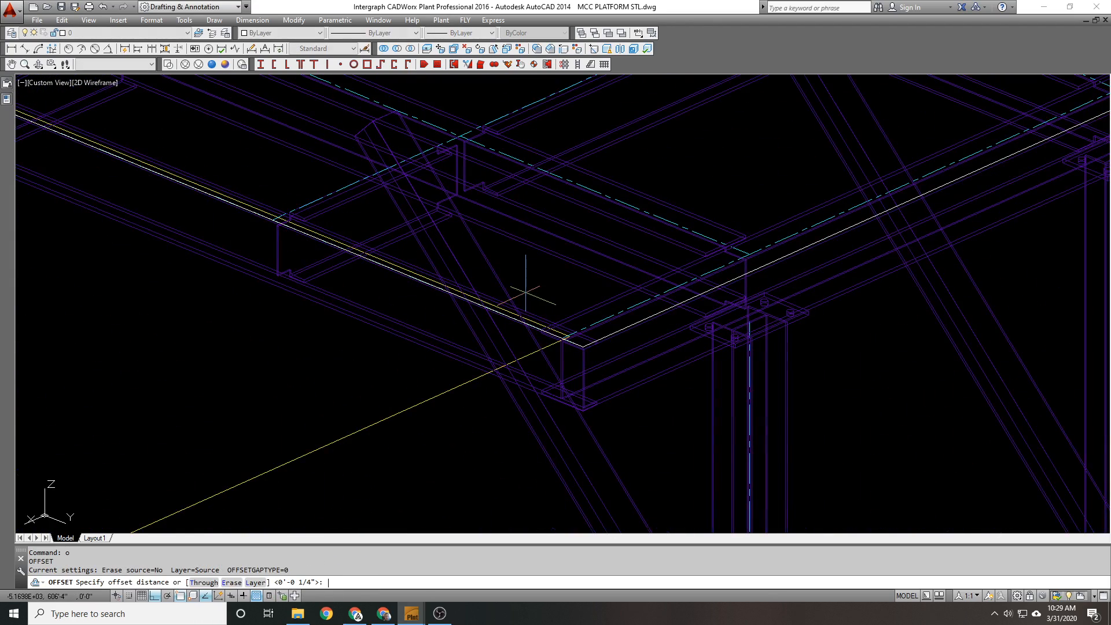
type(".25")
key("Return")
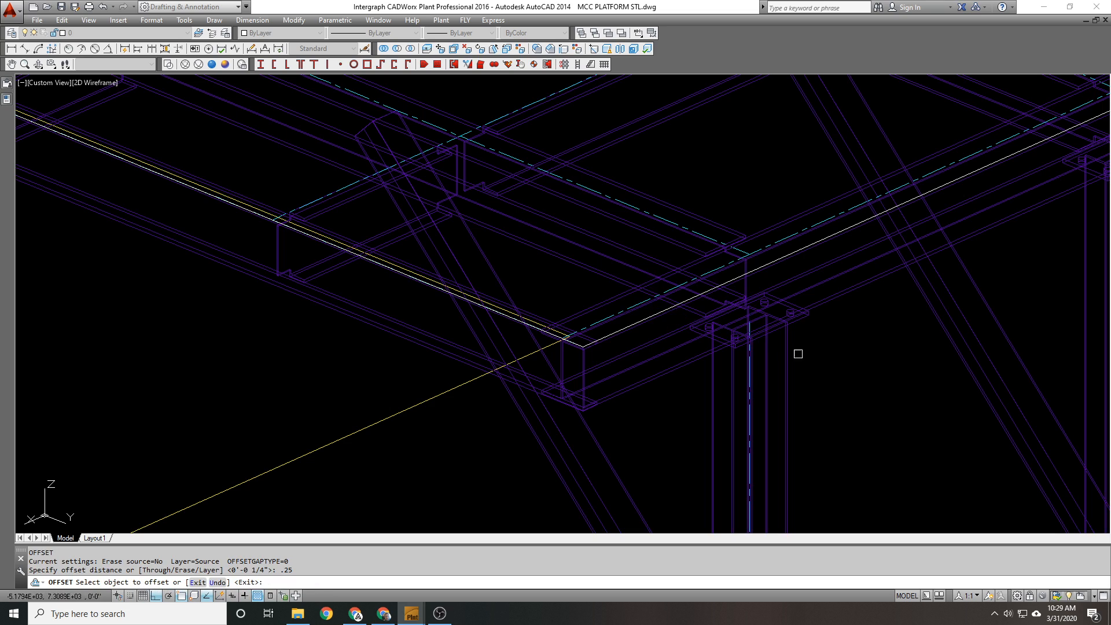
scroll(813, 370, "up", 3)
scroll(513, 296, "up", 3)
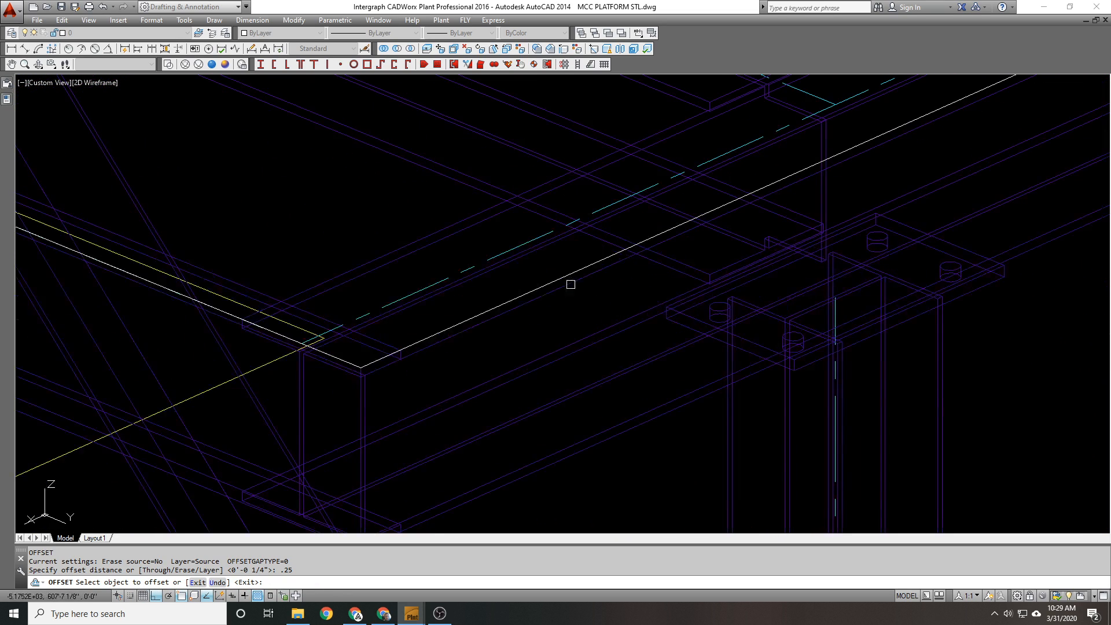
left_click(556, 281)
scroll(534, 272, "up", 3)
left_click(541, 268)
key("Return")
Step: Erase the original outer rectangle, keeping only the inward offset one
type("e")
key("Return")
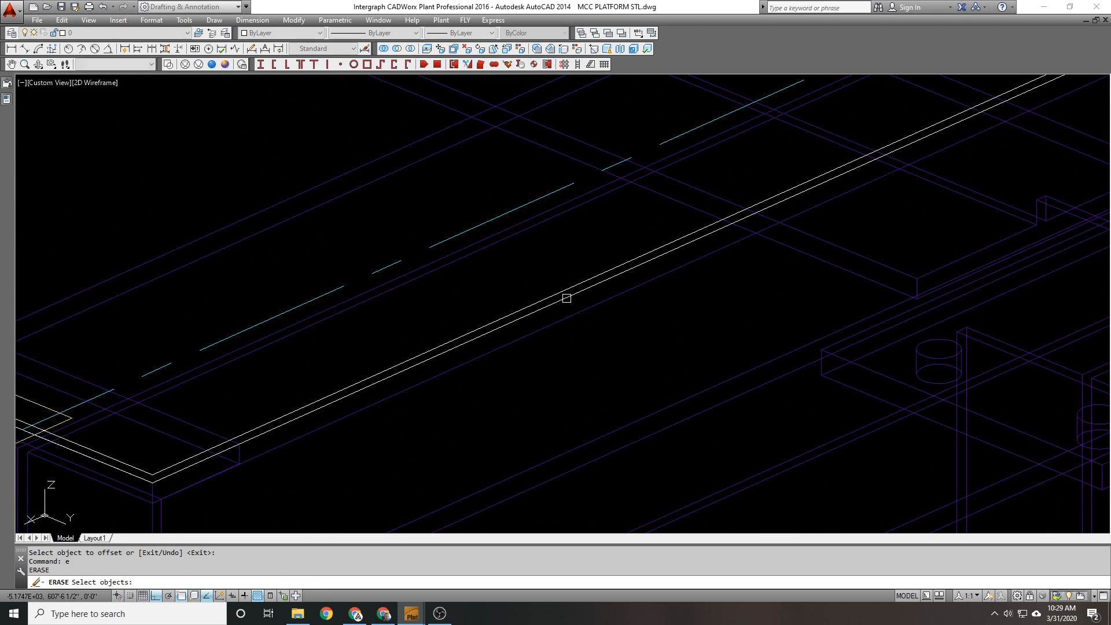
left_click(567, 293)
key("Return")
Step: Move the inset rectangle 20' along the Y axis, away from the platform frame
type("m")
key("Return")
scroll(543, 285, "down", 3)
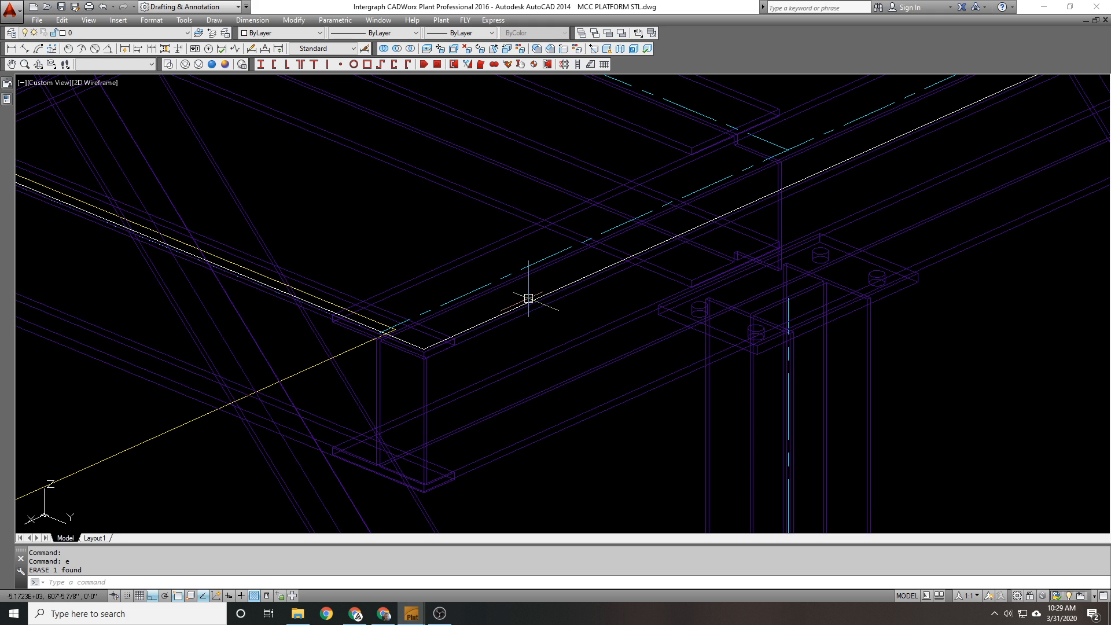
left_click(530, 300)
scroll(530, 300, "down", 4)
key("Return")
left_click(557, 228)
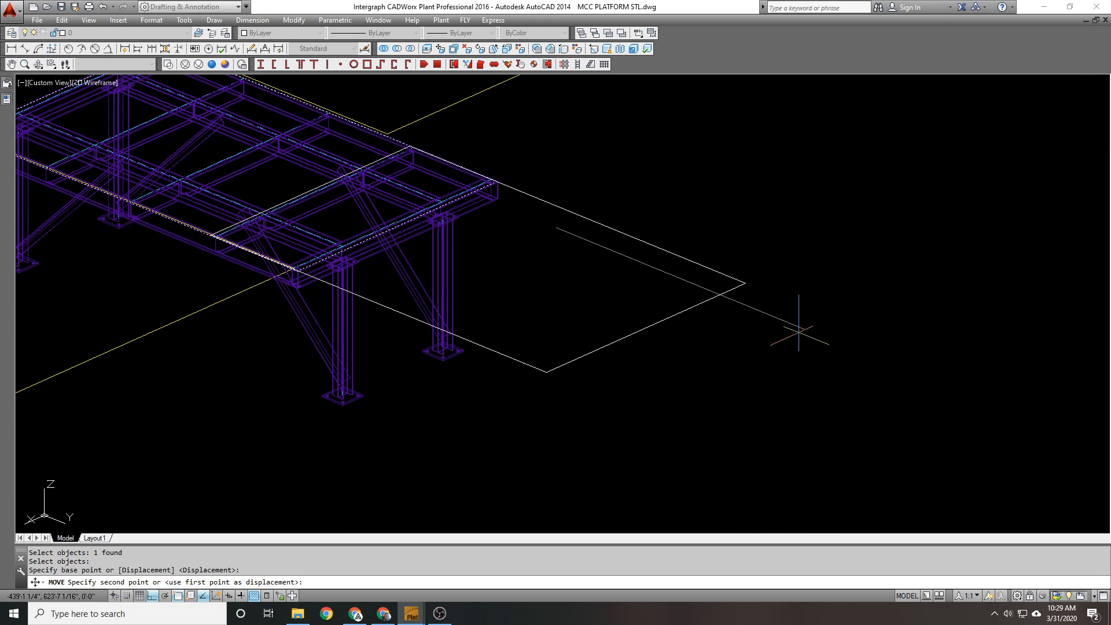
type("20'")
key("Return")
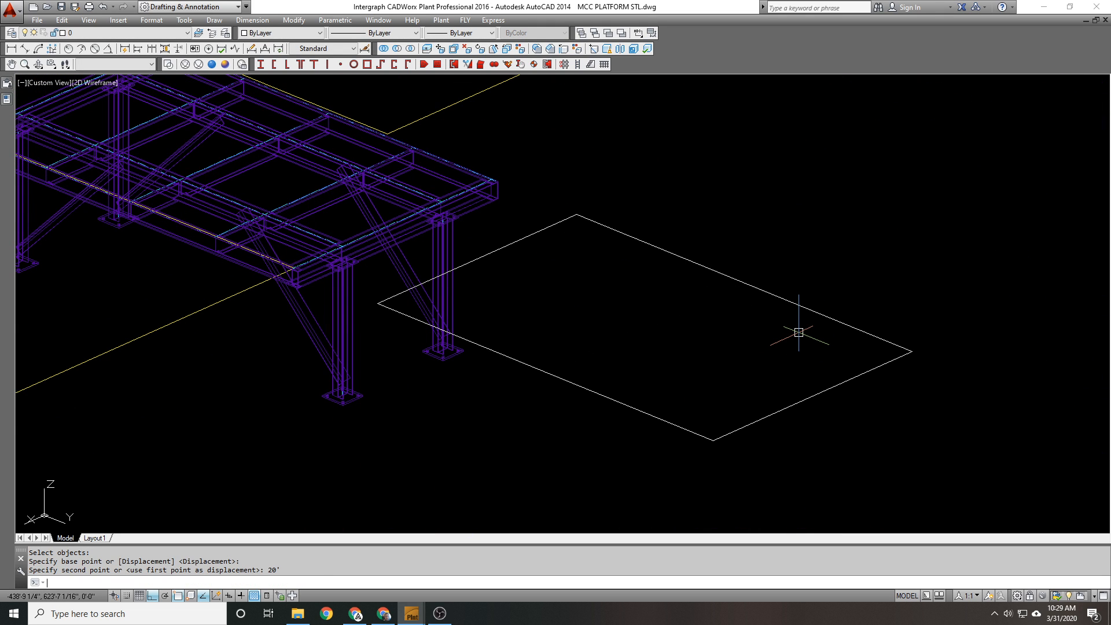
Step: Move the rectangle another 10' in the same direction, clear of the steel frame
key("Return")
left_click(822, 288)
left_click(727, 345)
key("Return")
left_click(769, 220)
type("10'")
key("Return")
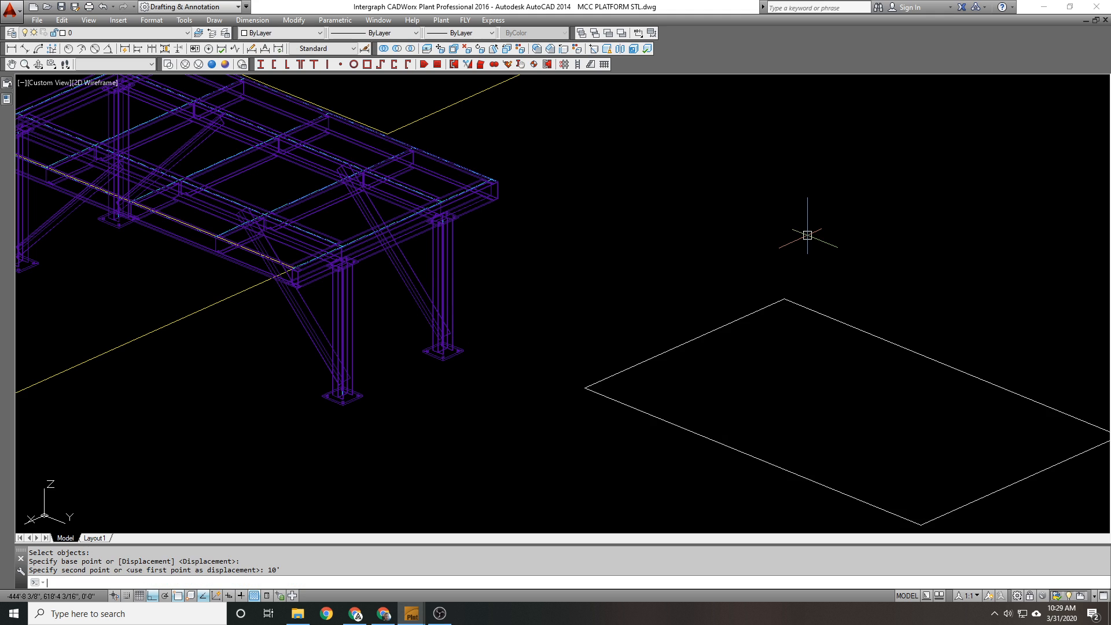
Step: Set the UCS origin at the moved rectangle's far corner, accepting the current axis directions
scroll(618, 234, "down", 2)
type("ucs")
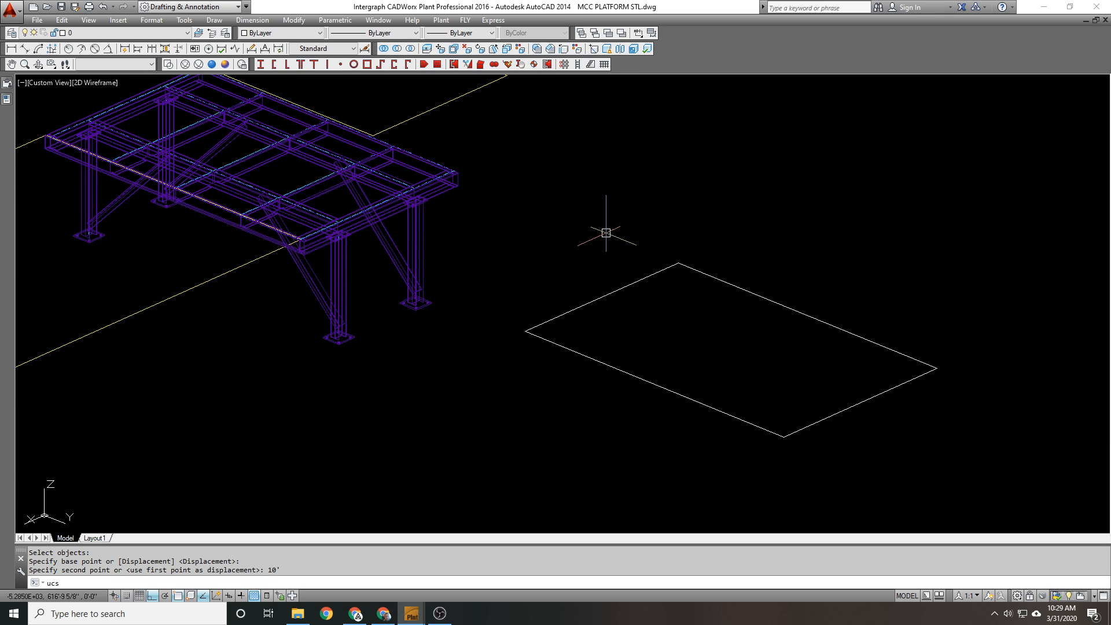
key("Return")
left_click(679, 263)
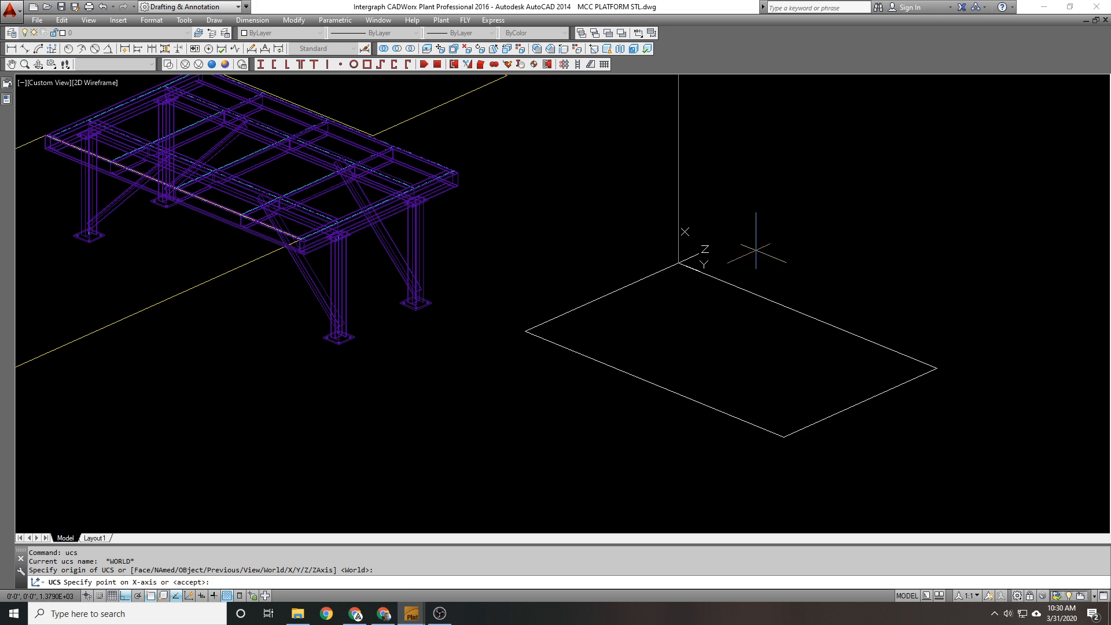
key("Return")
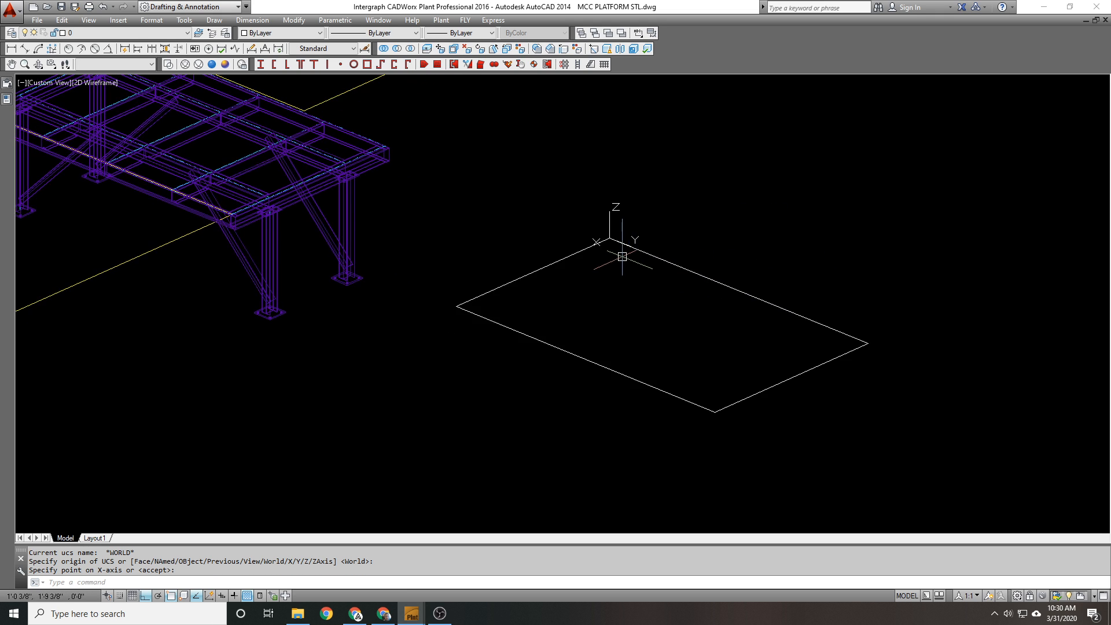
Step: Start a new hatch and choose the predefined GRATE pattern for it
scroll(621, 253, "down", 7)
scroll(621, 253, "up", 4)
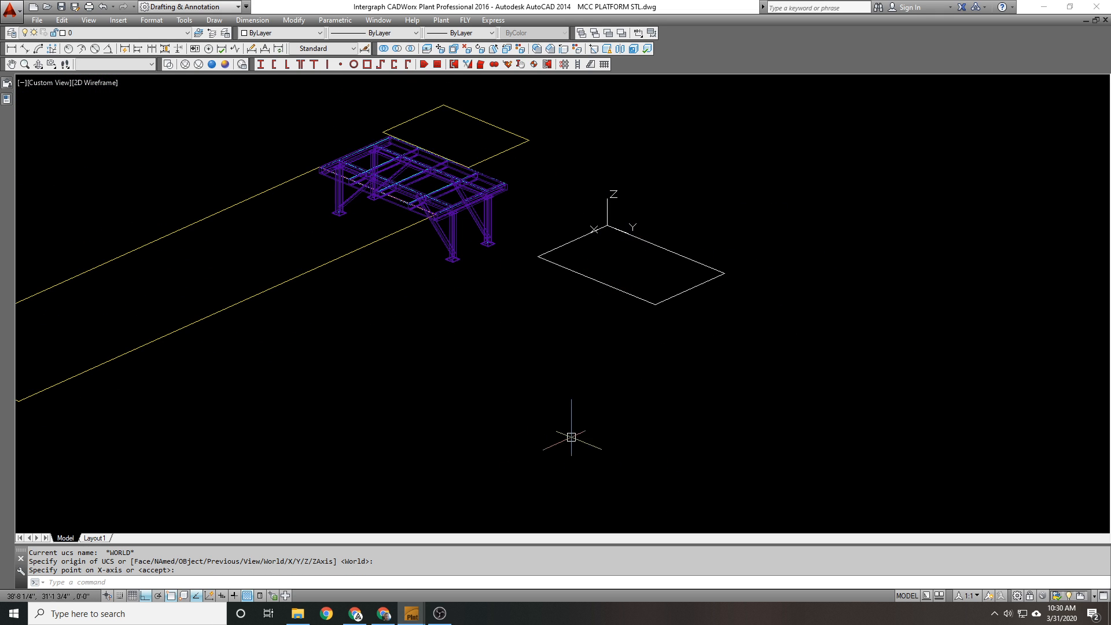
scroll(573, 272, "up", 4)
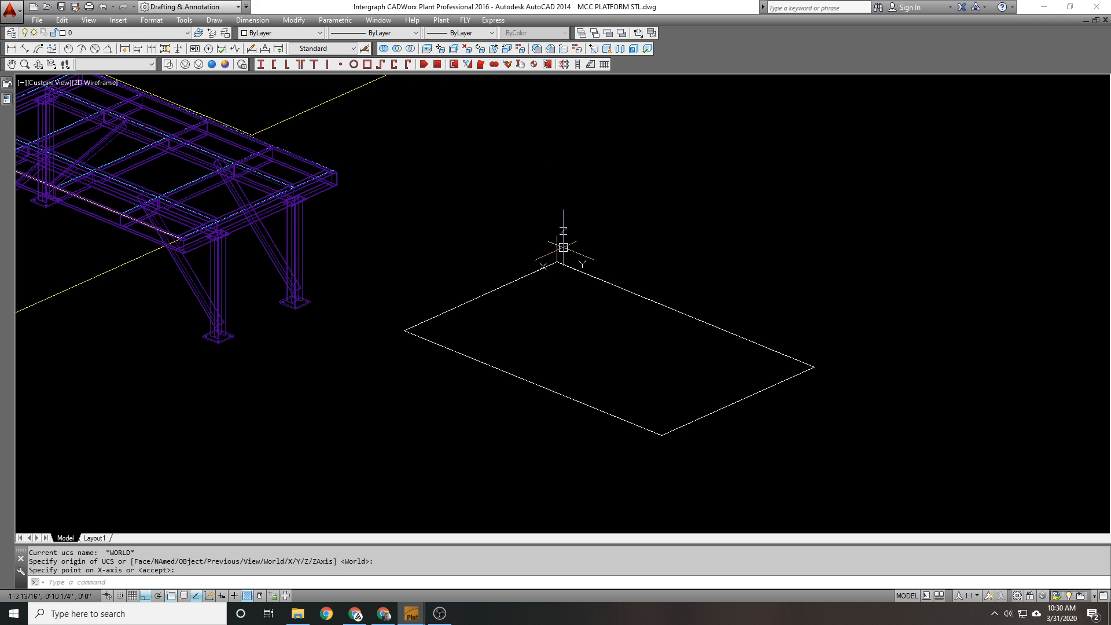
key("Return")
type("h")
key("Return")
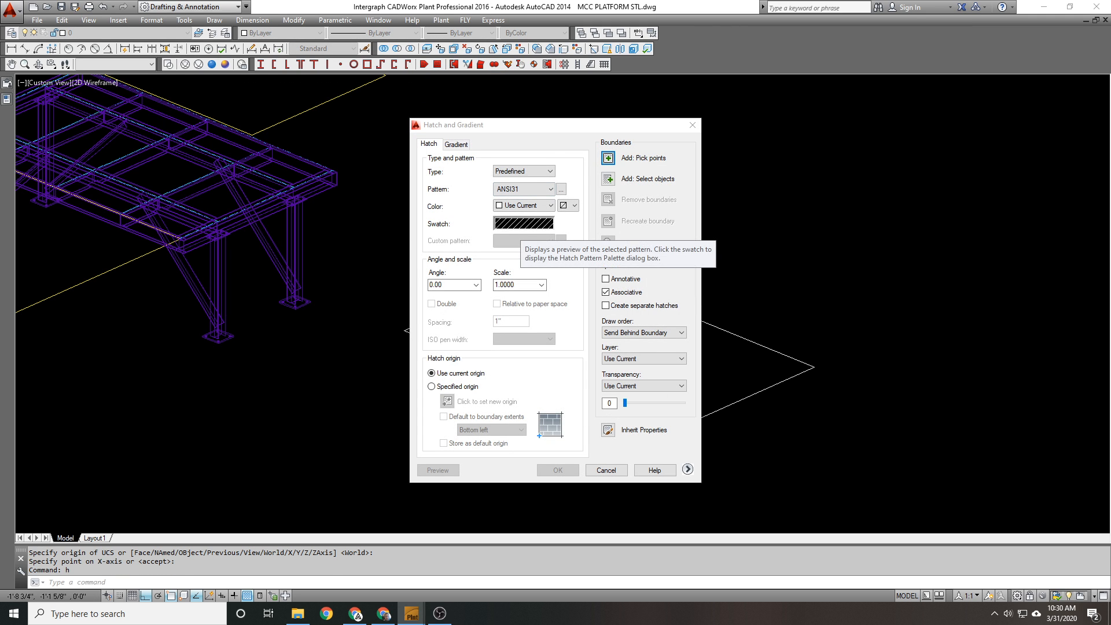
left_click(524, 224)
left_click(530, 201)
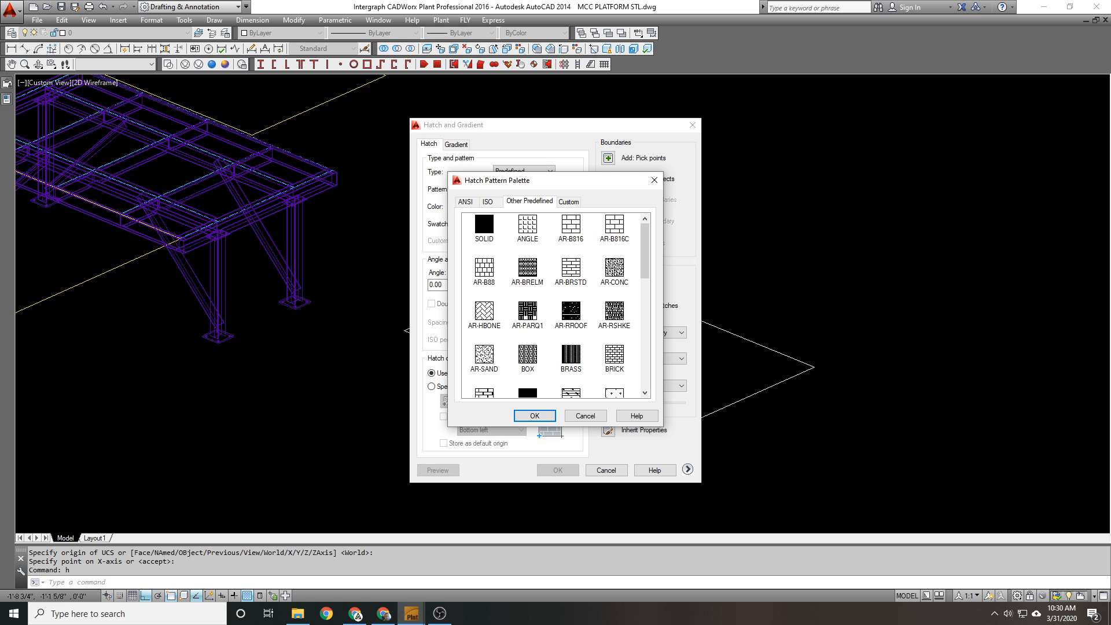
left_click(571, 268)
key("g")
left_click(571, 268)
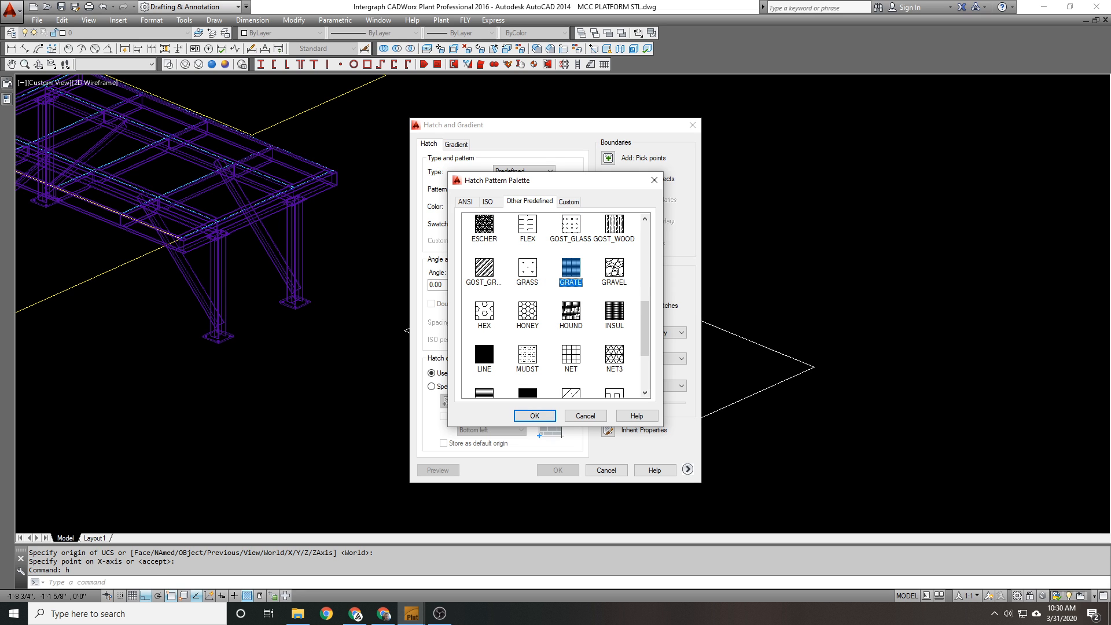
left_click(535, 416)
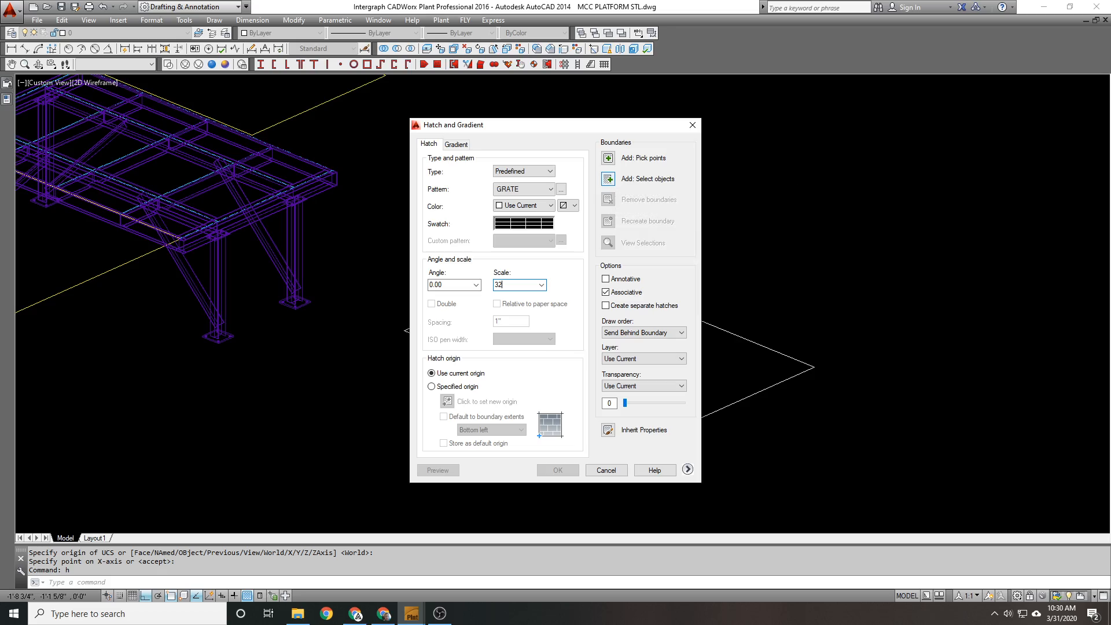
Step: Set the hatch scale to 32 and apply the hatch with the rectangle selected as its boundary
left_click(608, 179)
left_click(710, 290)
left_click(570, 338)
key("Return")
left_click(558, 470)
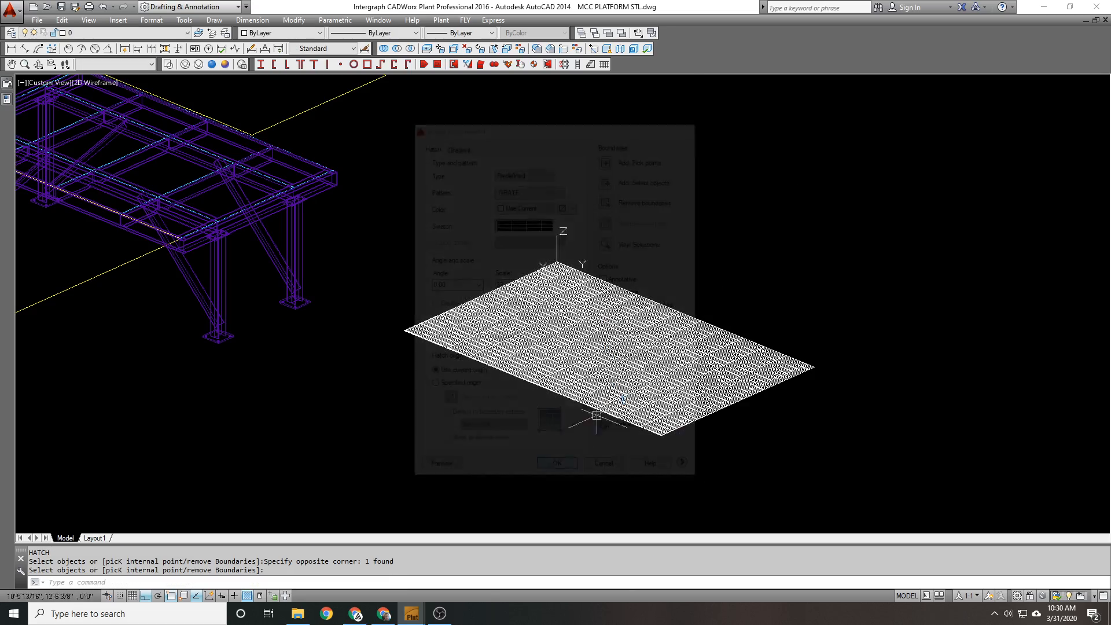
Step: Change the angle of the grating hatch to 90 in its properties
scroll(536, 243, "up", 5)
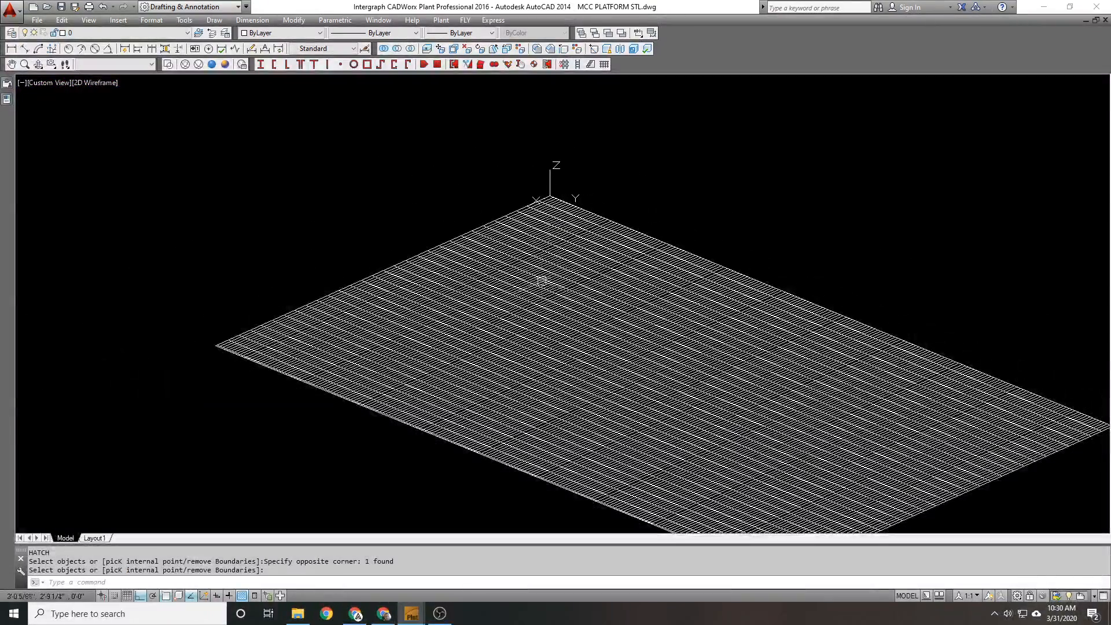
left_click(542, 280)
key("ctrl+1")
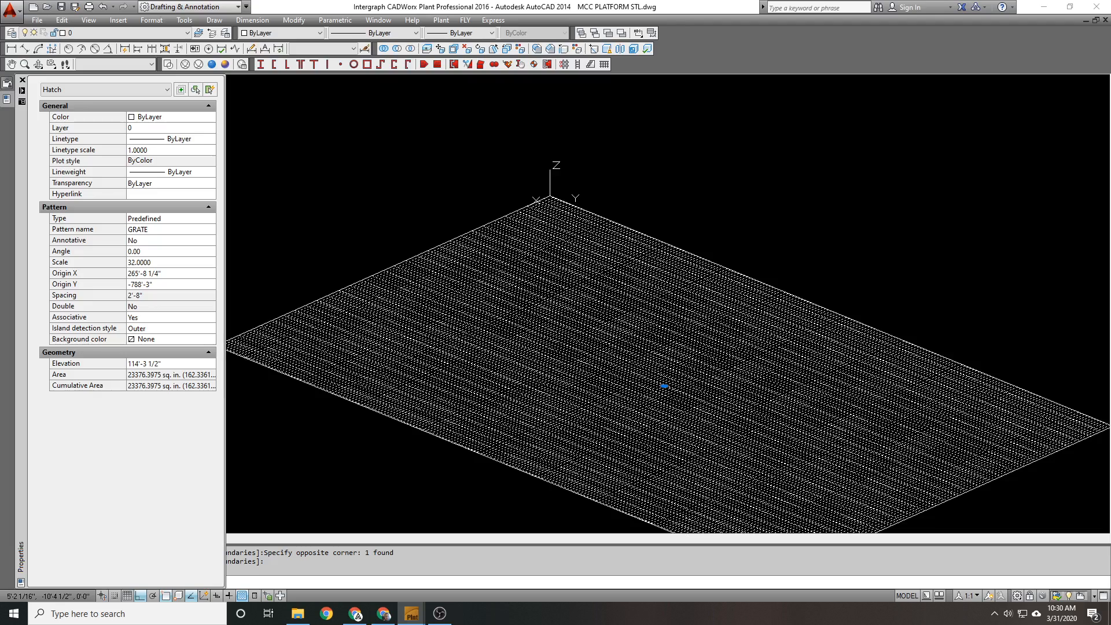
left_click(157, 251)
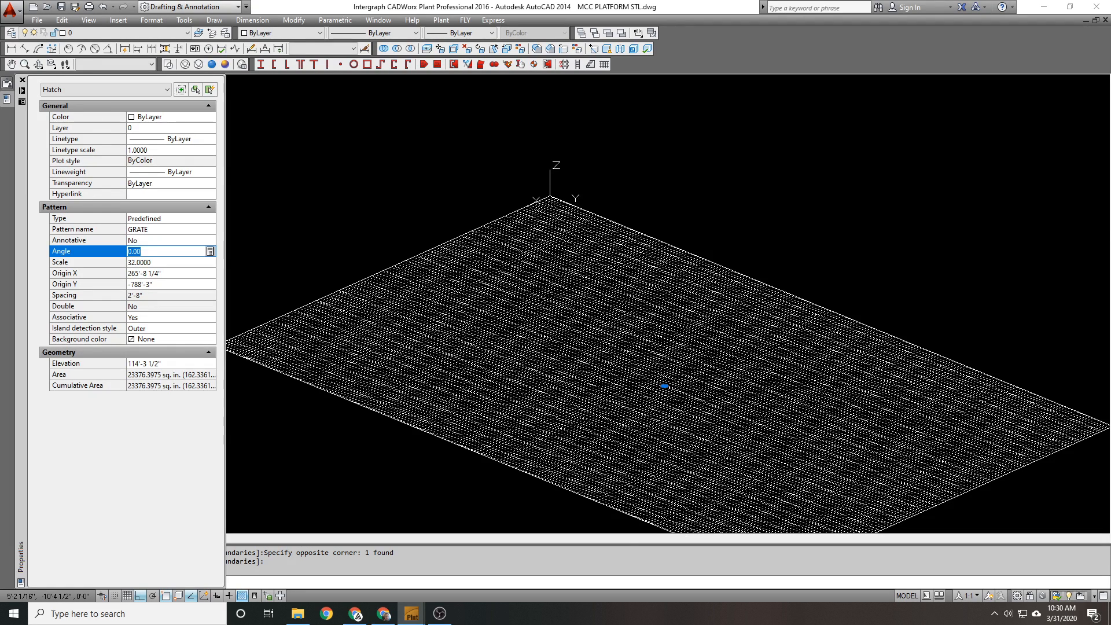
key("Tab")
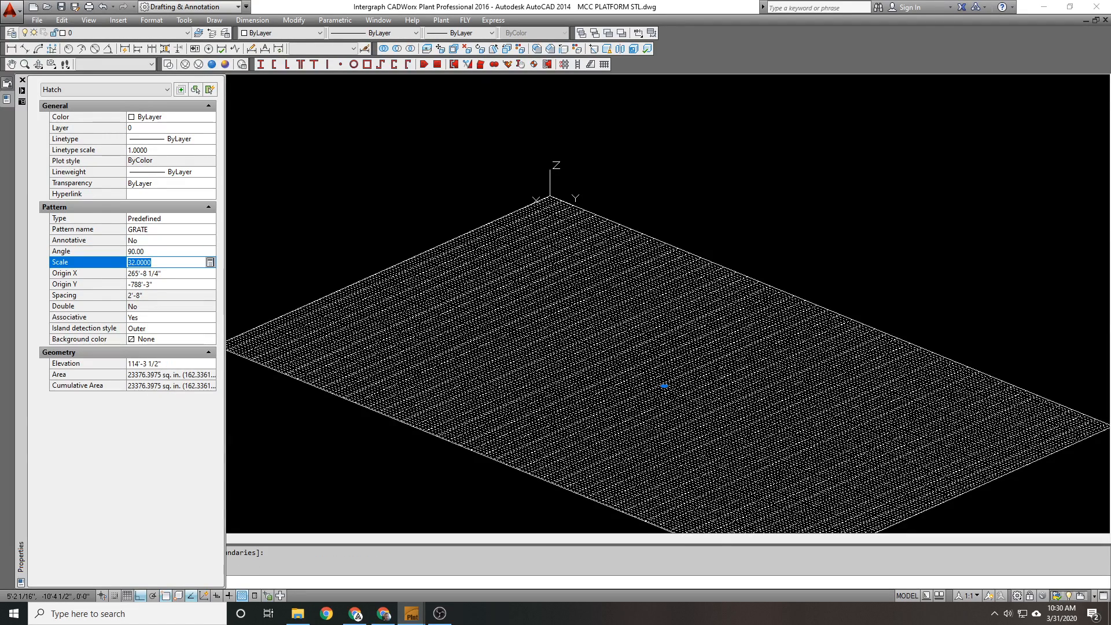
key("Escape")
scroll(538, 335, "up", 3)
key("ctrl+1")
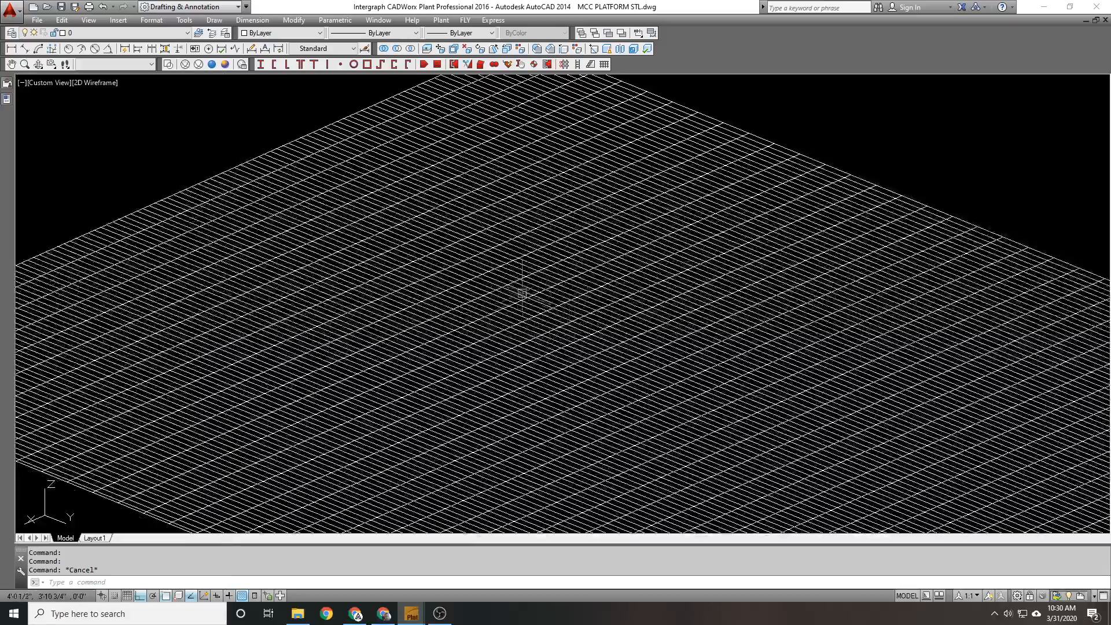
Step: Explode the grating hatch into separate lines
scroll(511, 298, "down", 5)
scroll(405, 269, "up", 3)
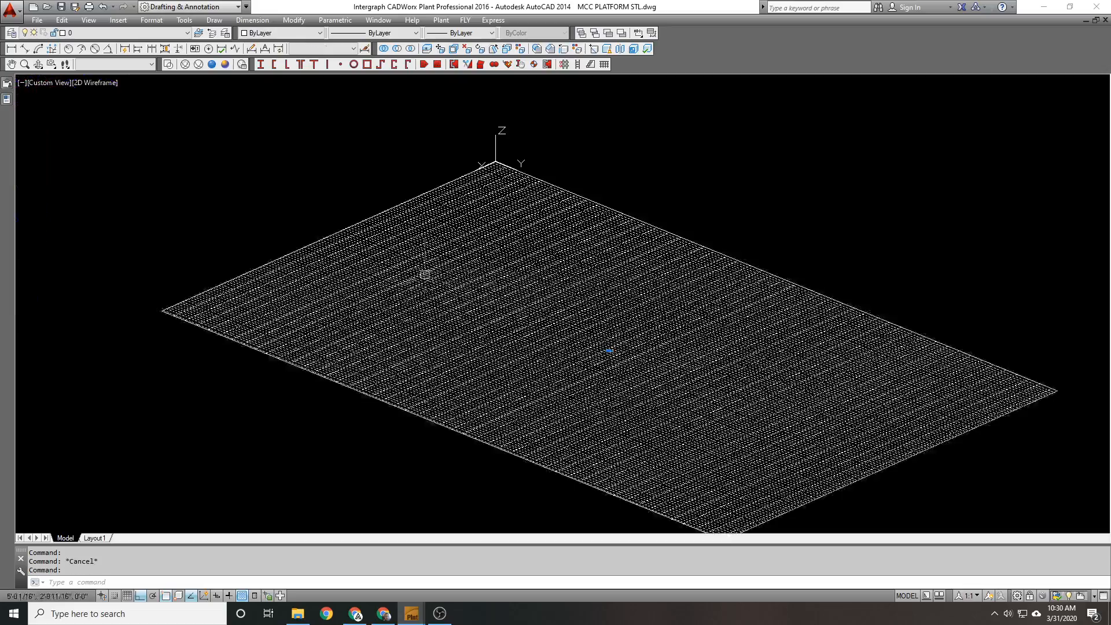
scroll(473, 258, "down", 4)
key("Return")
scroll(469, 257, "up", 6)
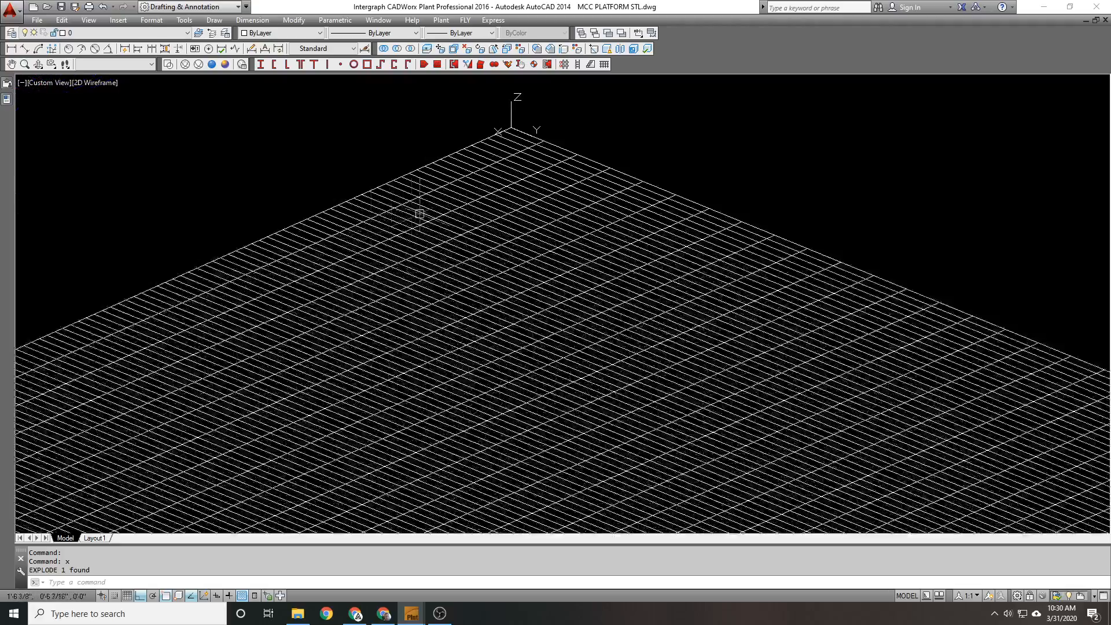
Step: Measure the spacing between the exploded grating's lines in both directions
type("di")
key("Return")
scroll(420, 141, "up", 3)
left_click(486, 188)
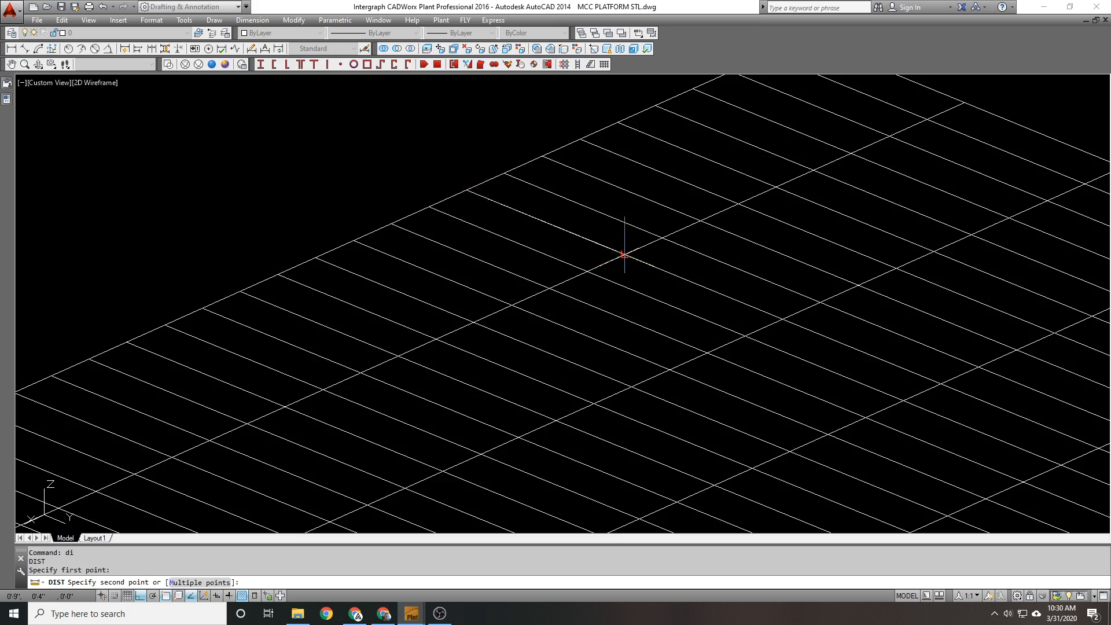
left_click(618, 250)
key("Return")
left_click(623, 255)
left_click(615, 243)
scroll(532, 278, "down", 5)
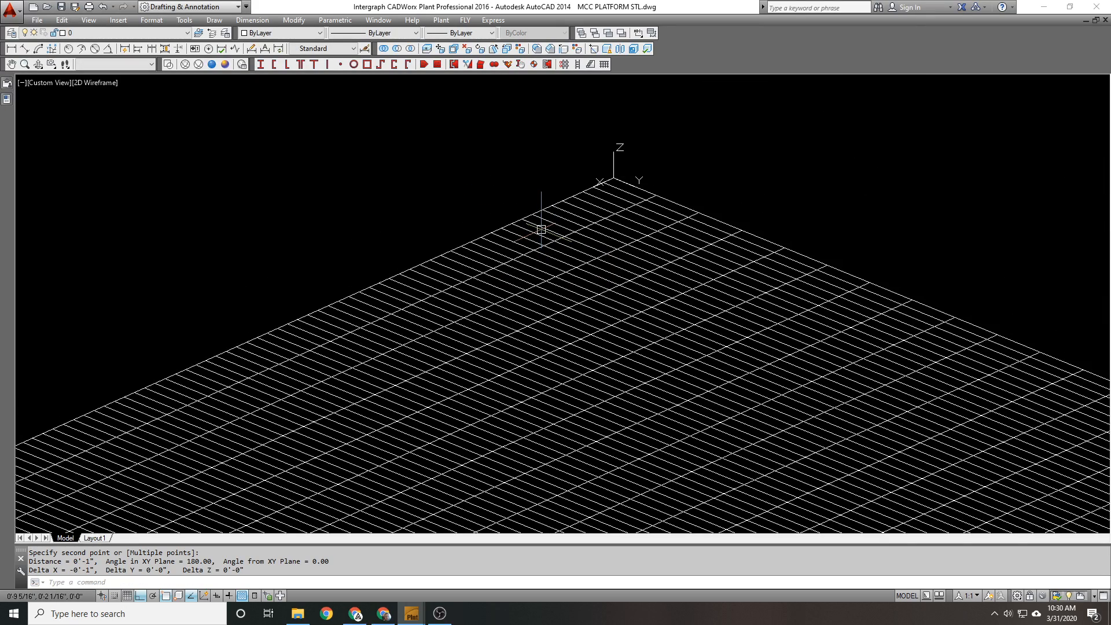
scroll(541, 229, "down", 2)
scroll(440, 239, "down", 3)
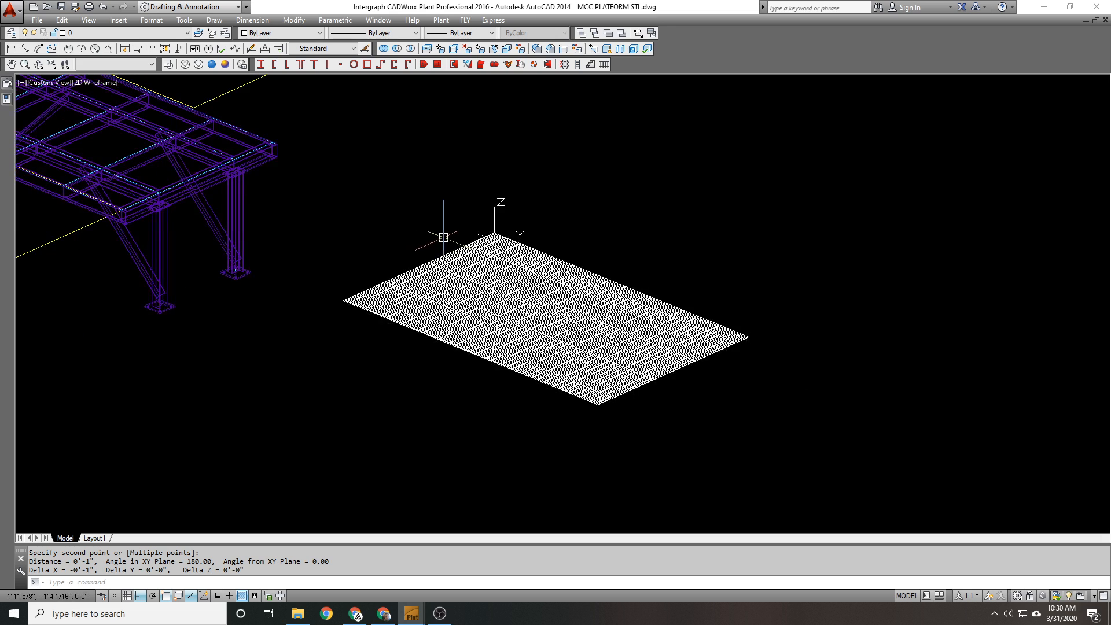
Step: Convert all the grating lines to polylines at once with MPEDIT and set their width to 3/16"
scroll(318, 244, "up", 1)
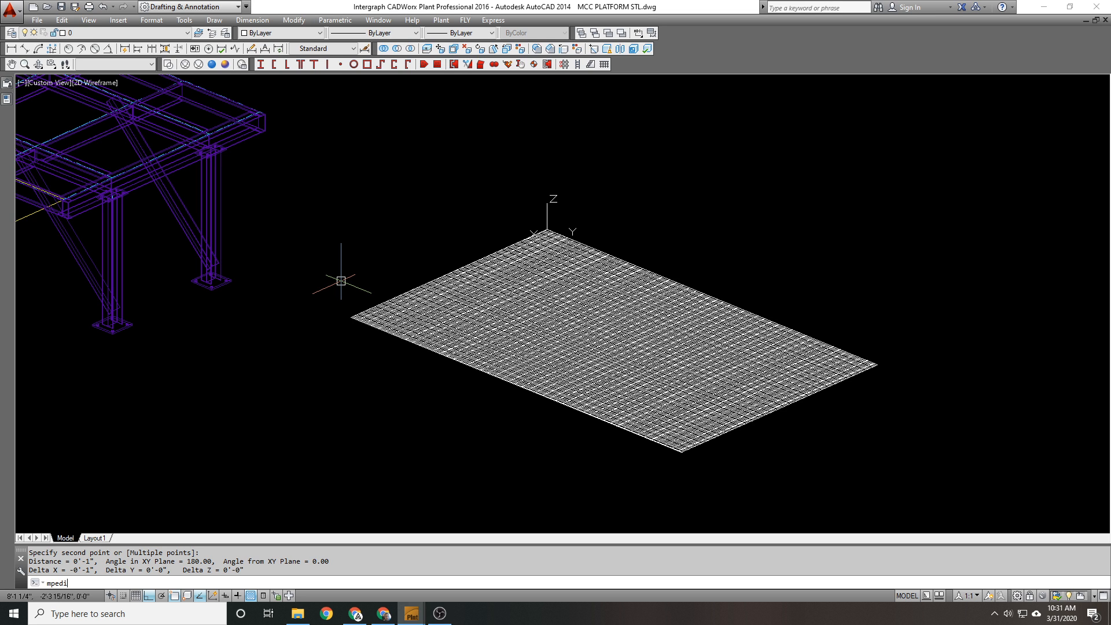
type("t")
key("Return")
left_click(298, 172)
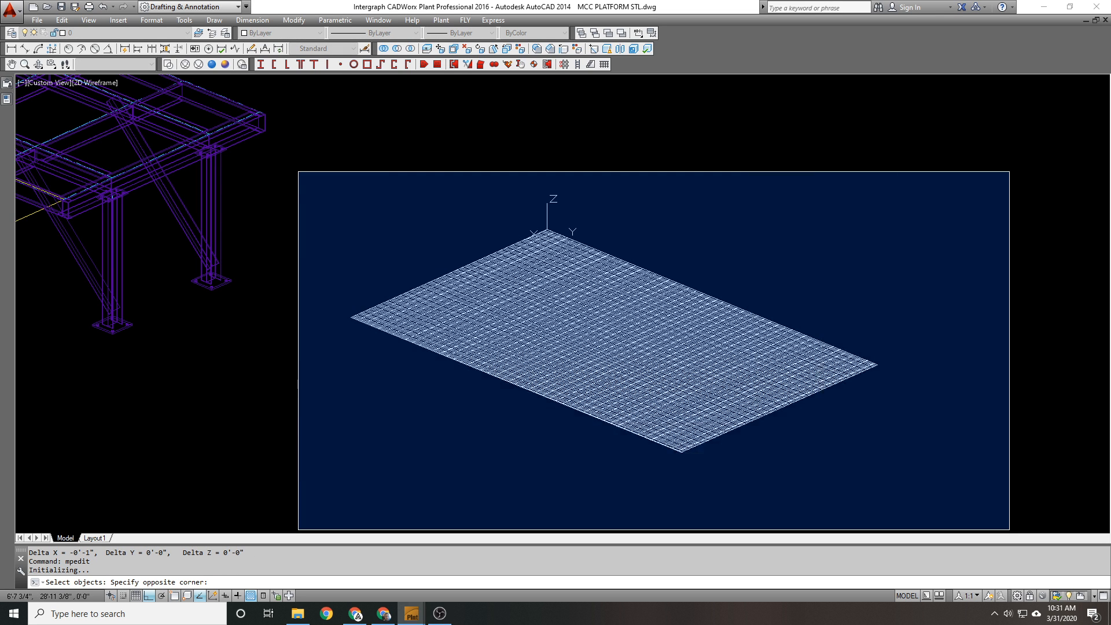
left_click(1010, 530)
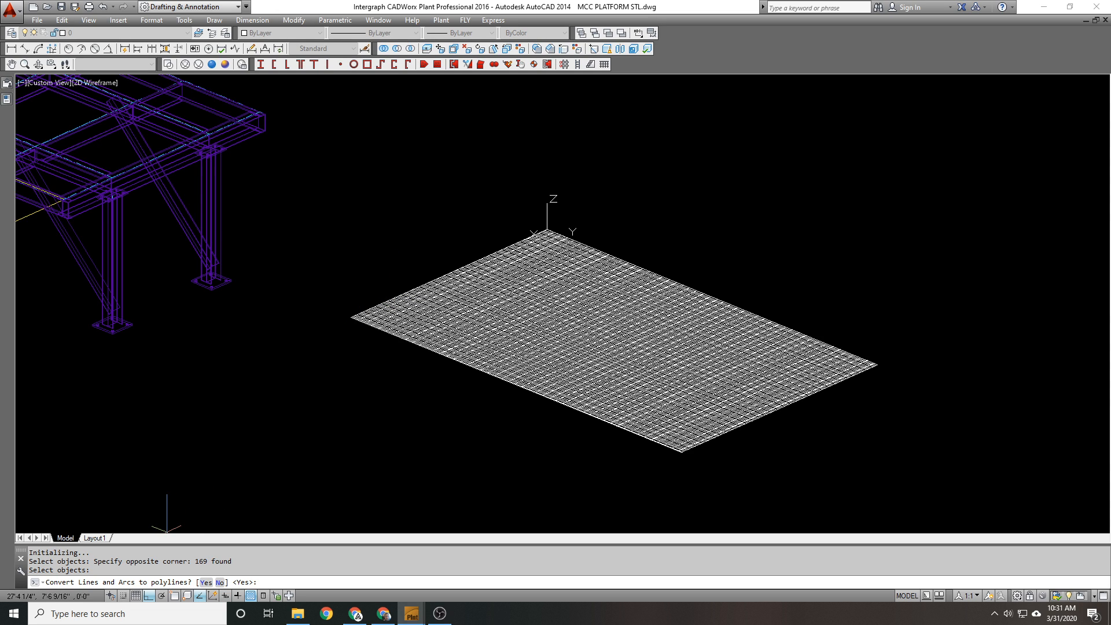
key("Return")
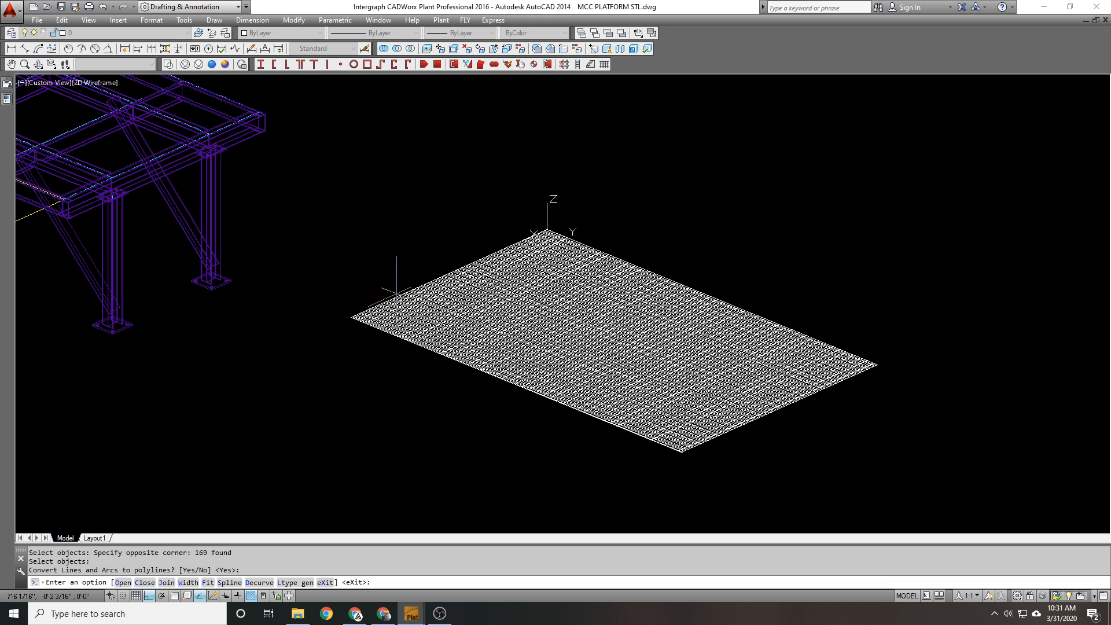
key("Return")
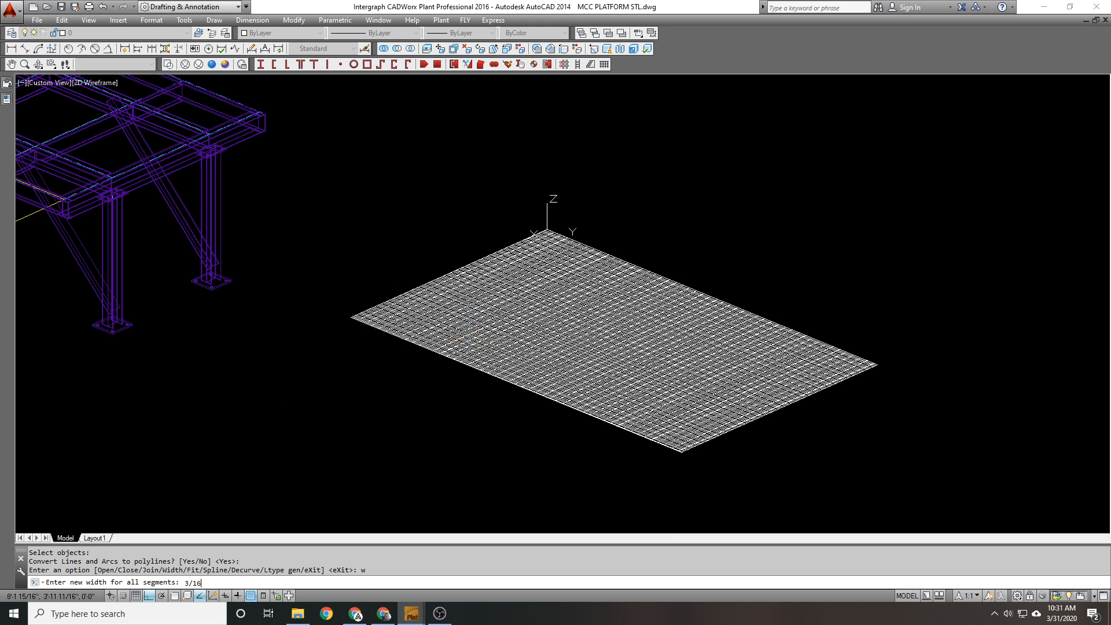
key("Return")
key("Return")
scroll(451, 287, "up", 8)
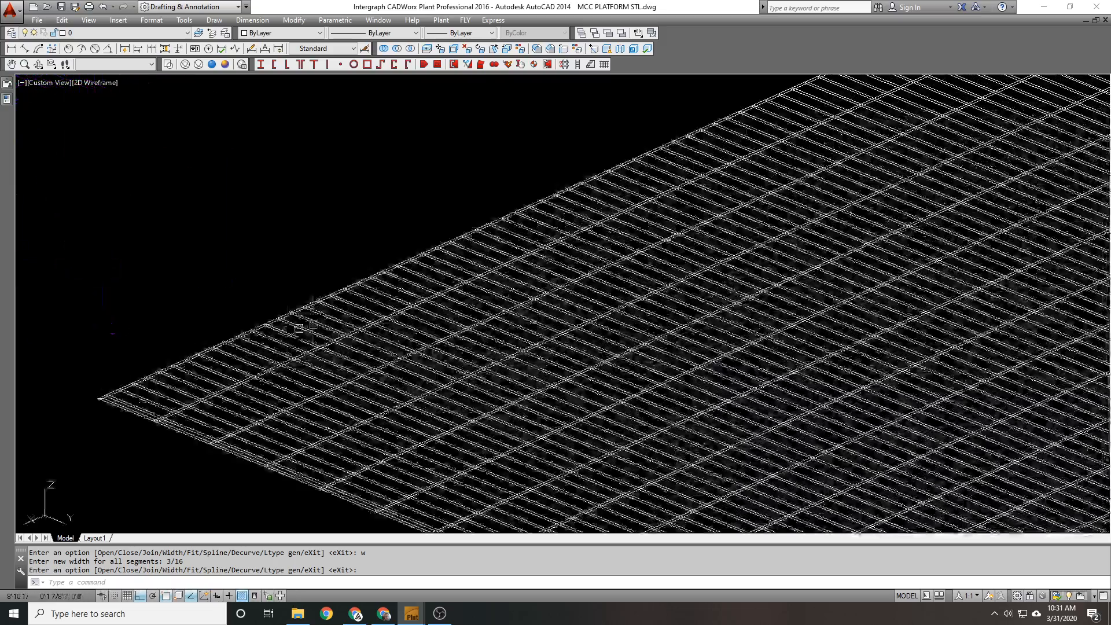
Step: Select all the grating polylines and set their thickness to 1"
scroll(446, 293, "down", 10)
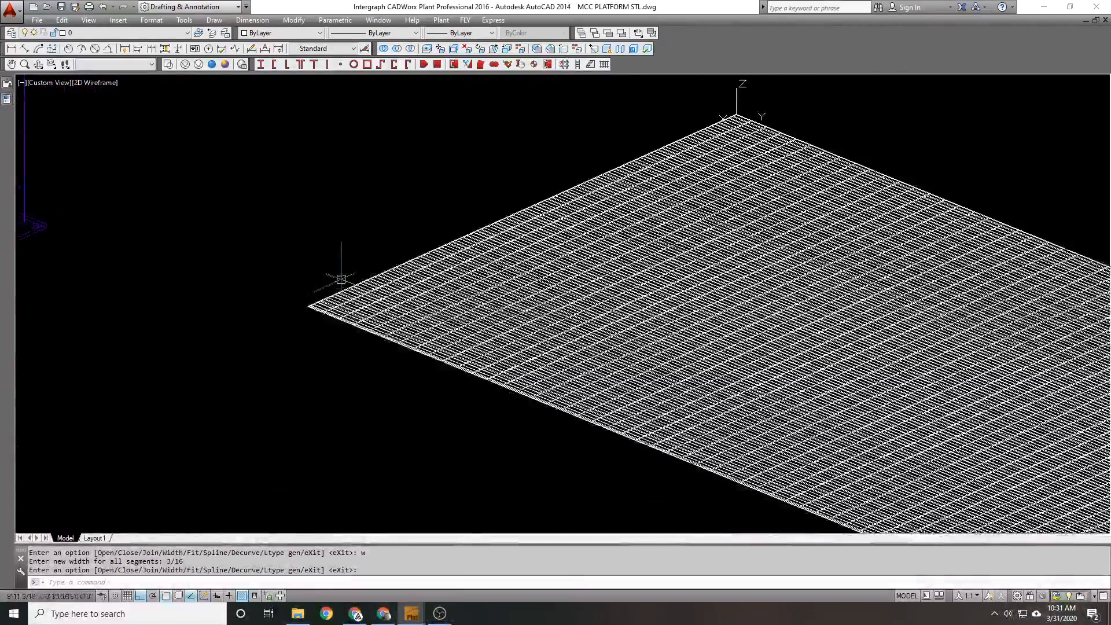
left_click(279, 166)
scroll(429, 244, "down", 2)
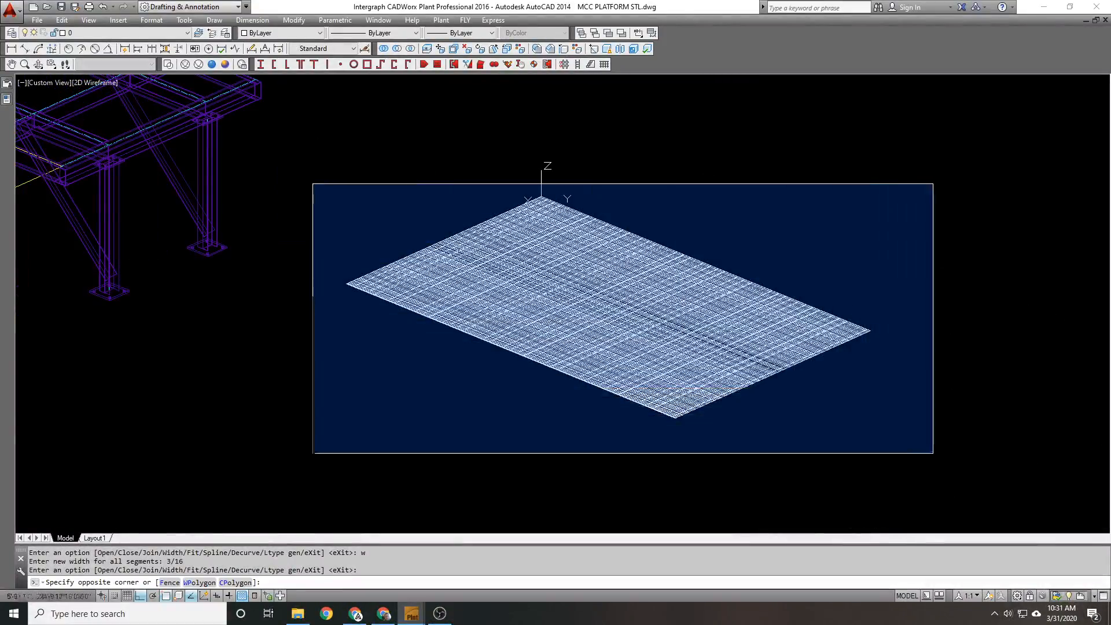
left_click(933, 454)
key("ctrl+1")
left_click(163, 205)
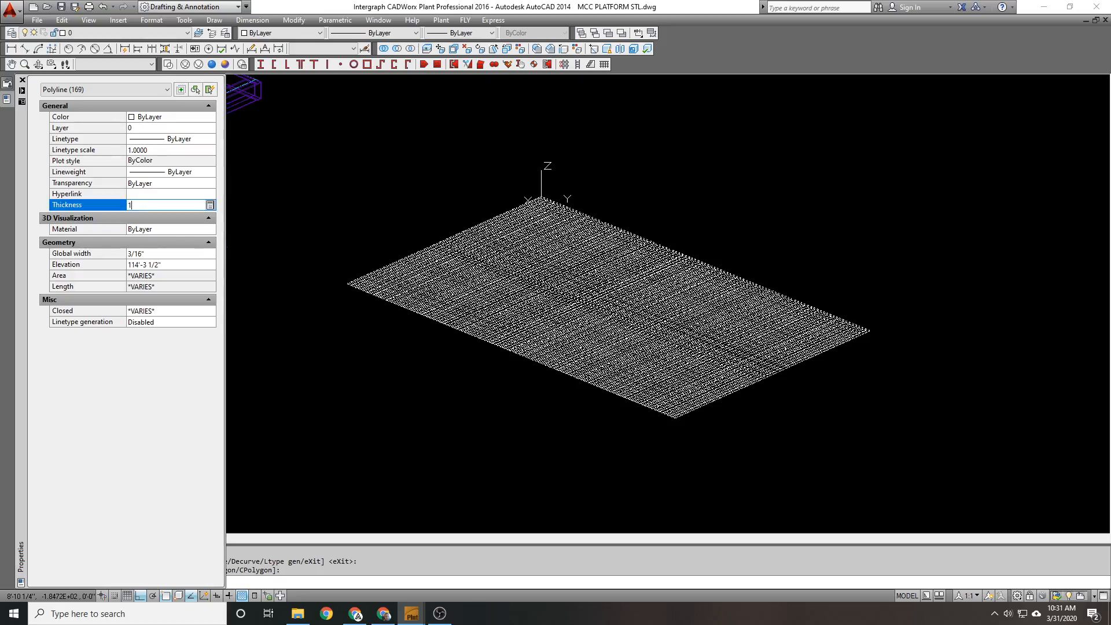
type("1")
key("Return")
key("Escape")
key("ctrl+1")
scroll(354, 265, "up", 10)
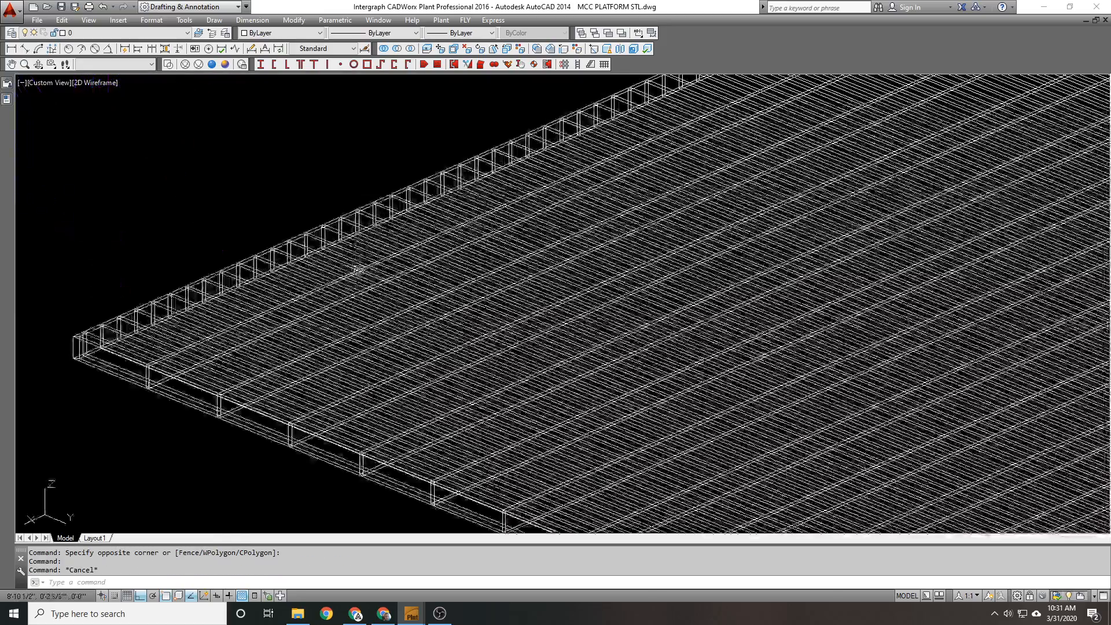
scroll(617, 170, "down", 5)
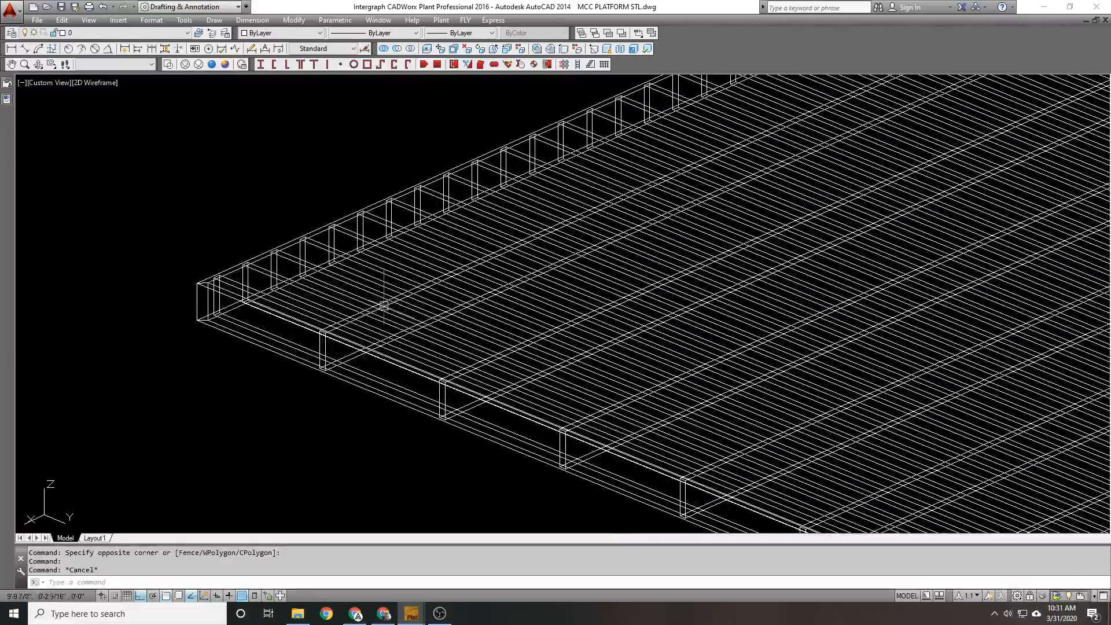
Step: Try erasing the outer boundary polyline of the grating, and undo the deletion
left_click(488, 319)
key("Escape")
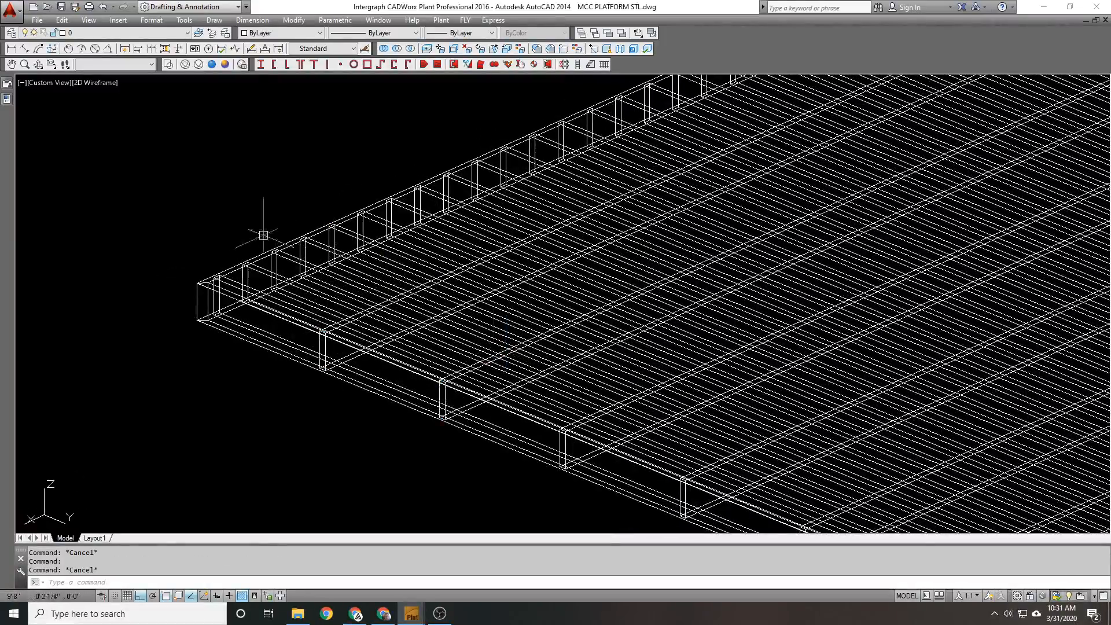
scroll(255, 229, "down", 3)
scroll(254, 253, "up", 3)
left_click(244, 266)
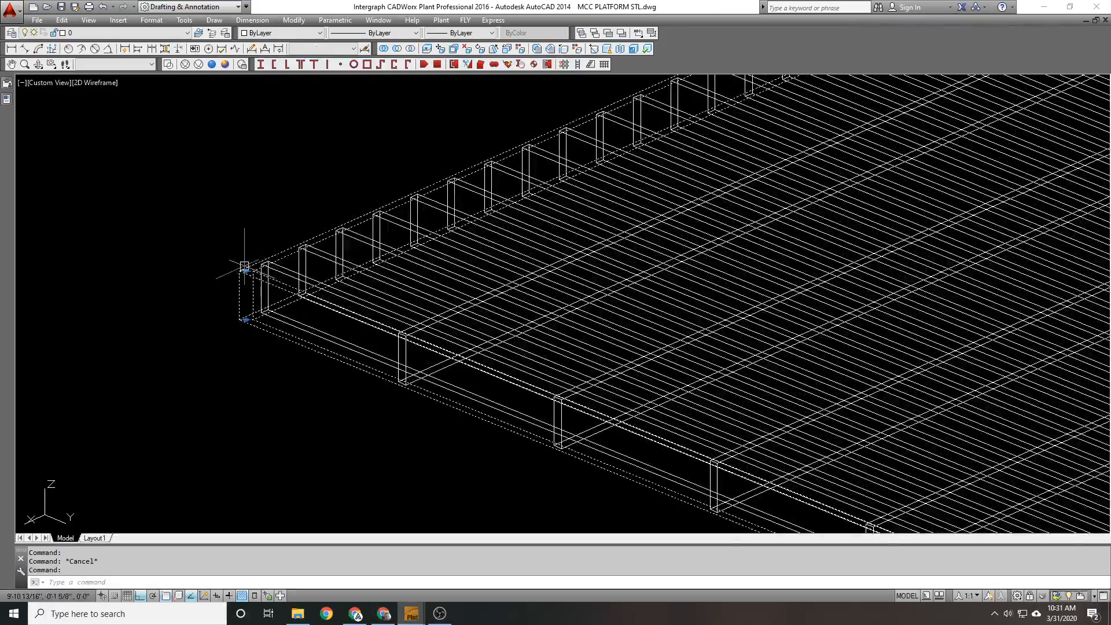
type("e")
key("Return")
scroll(235, 249, "down", 4)
scroll(240, 248, "down", 2)
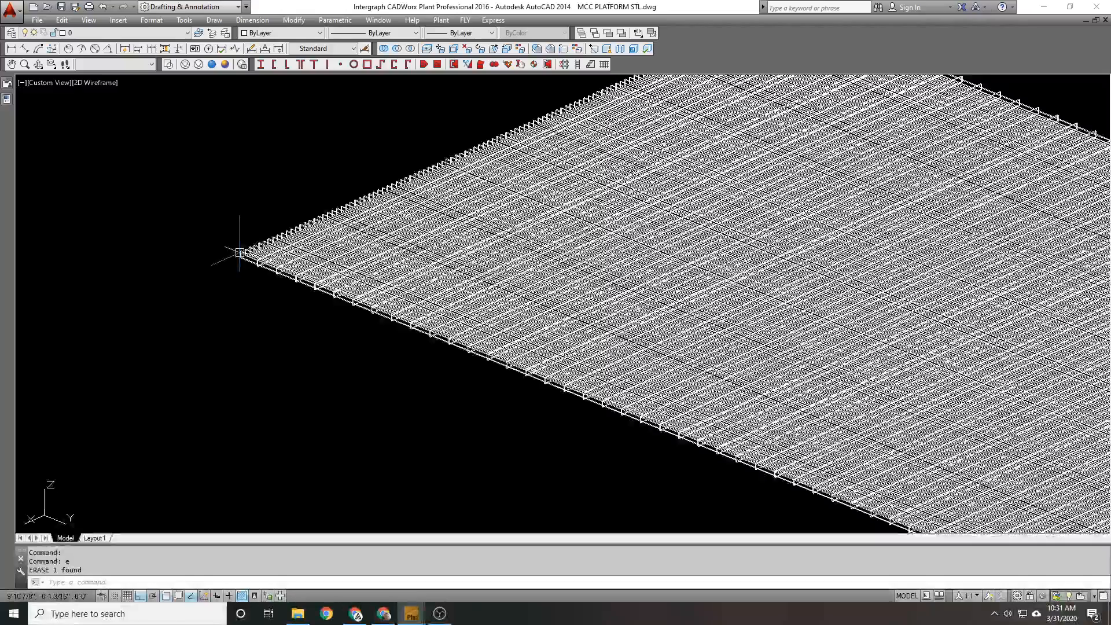
type("u")
key("Return")
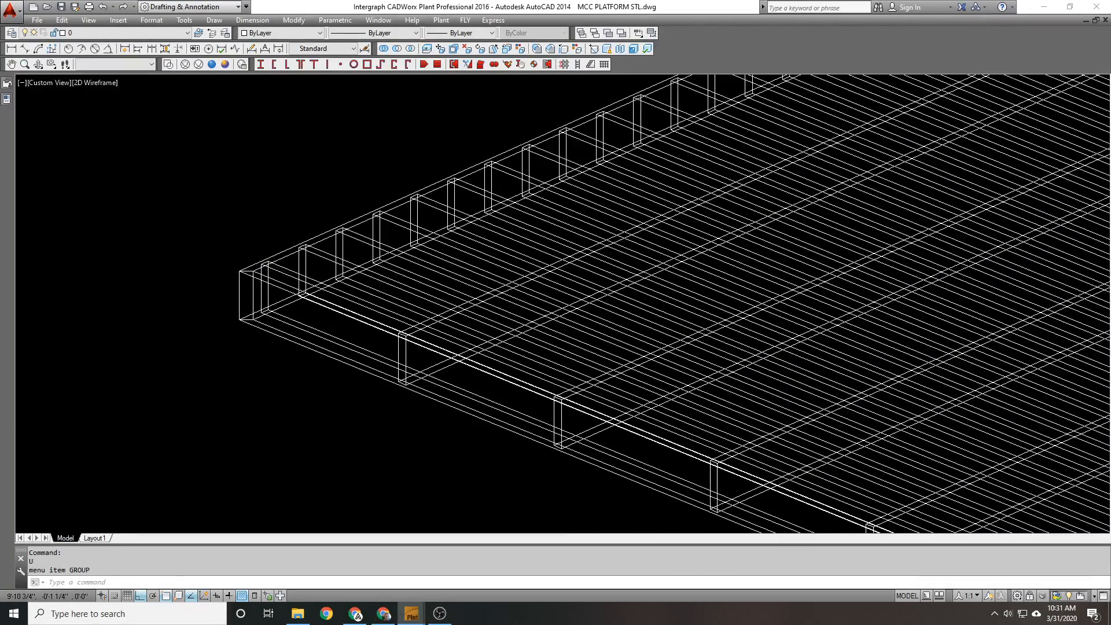
Step: Group all the grating polylines into one unnamed group and assign it to the grating layer
scroll(445, 278, "down", 8)
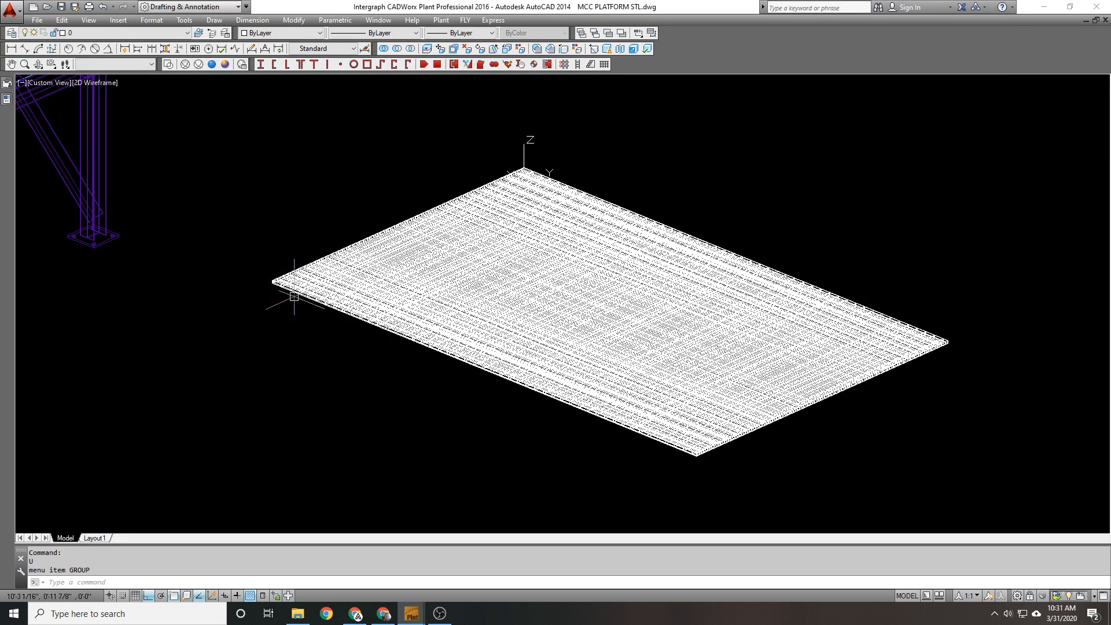
scroll(278, 269, "down", 4)
middle_click_drag(344, 261, 566, 321)
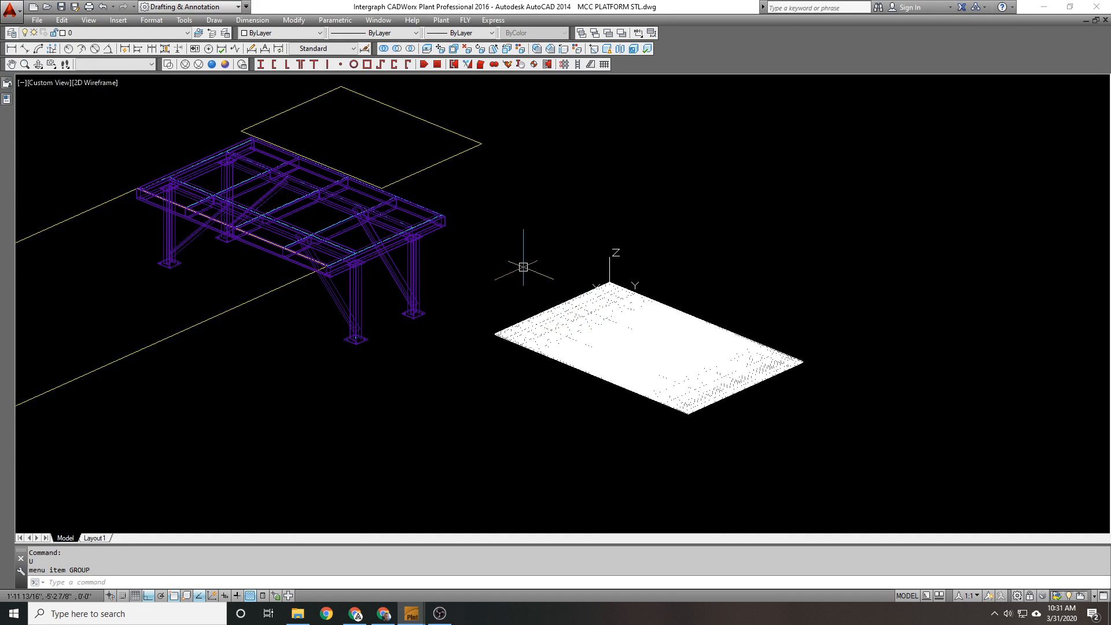
key("Escape")
type("g")
key("Return")
left_click(880, 458)
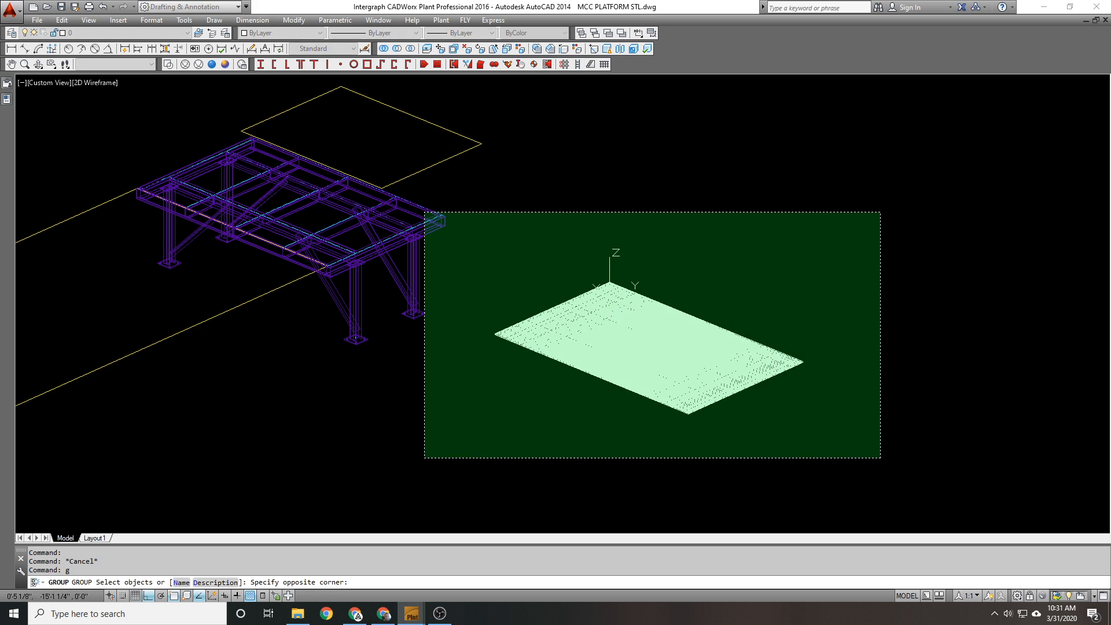
left_click(466, 231)
key("Return")
left_click(128, 32)
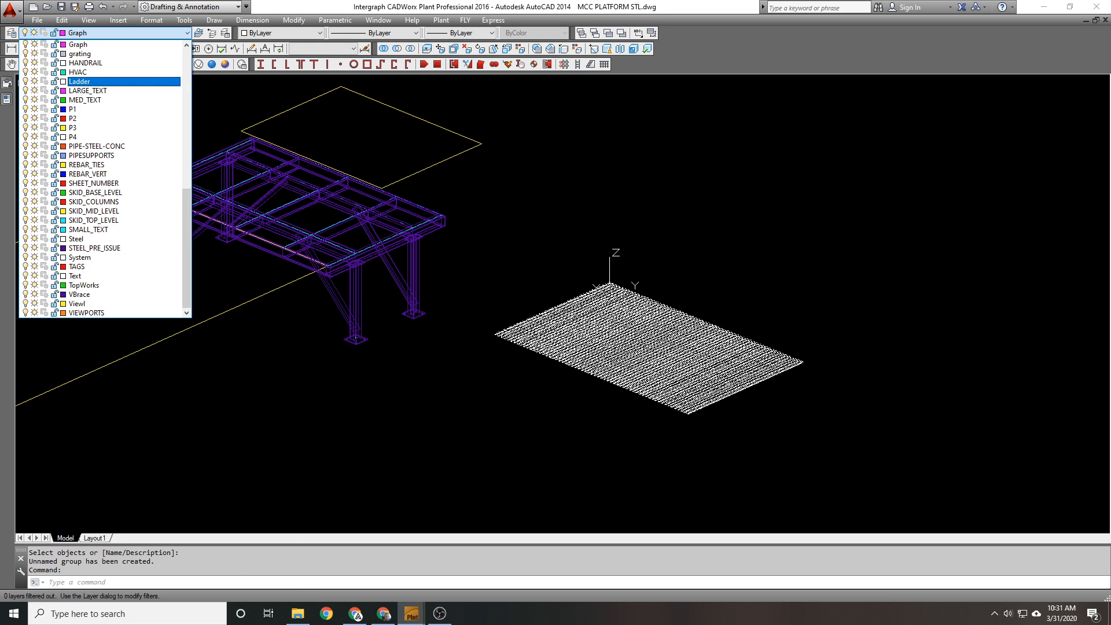
left_click(87, 49)
Step: Move the grating group 30' along the Y axis onto the platform frame
type("m")
key("Return")
left_click(797, 244)
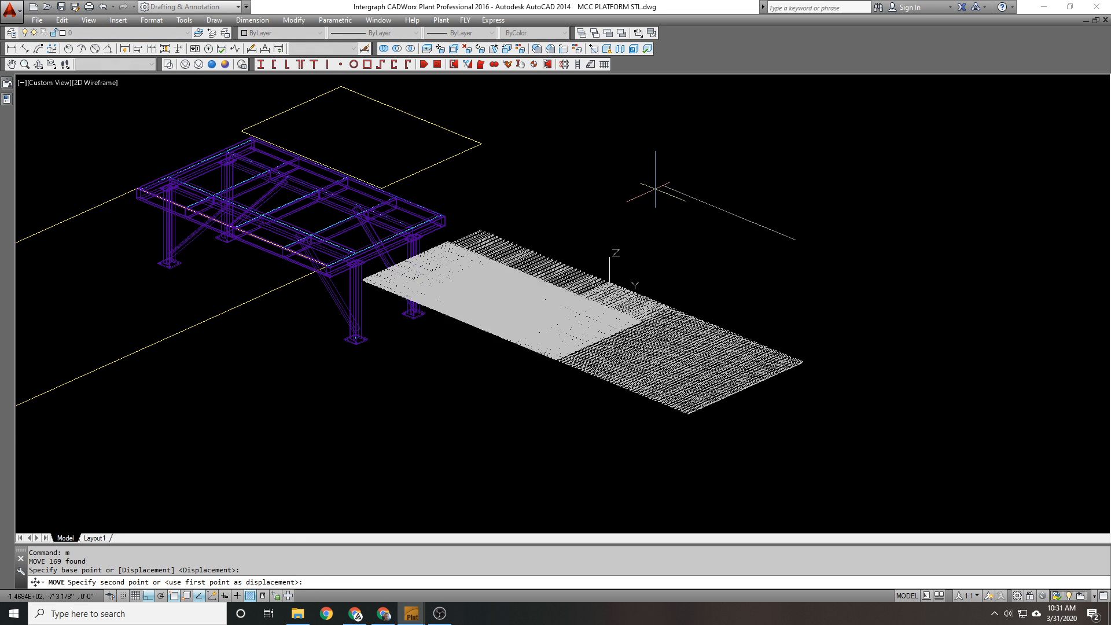
type("30'")
key("Return")
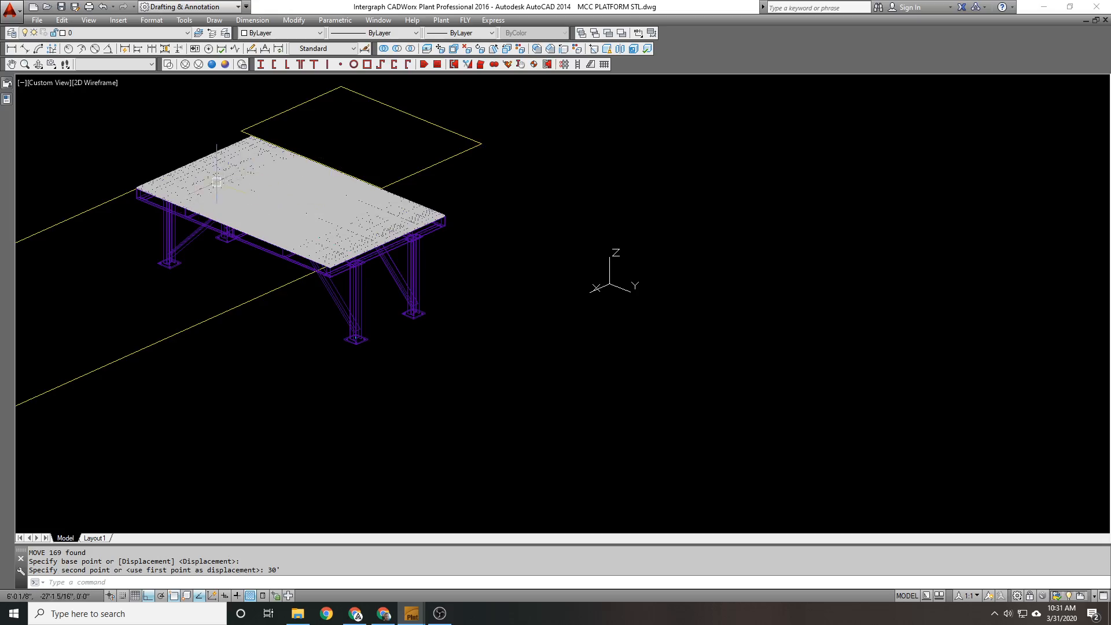
Step: Inspect the grating on the platform in the Realistic visual style and return to 2D wireframe
scroll(185, 86, "up", 2)
left_click(167, 65)
scroll(441, 246, "up", 3)
middle_click_drag(682, 333, 682, 367, "shift")
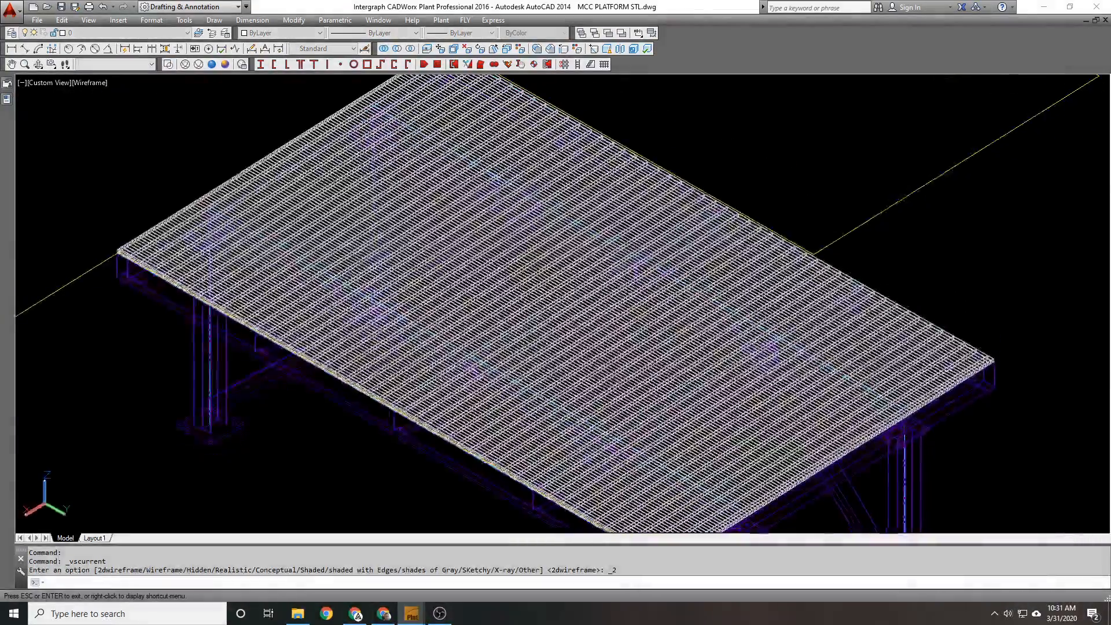
left_click(212, 64)
scroll(358, 195, "down", 3)
mouse_move(419, 235)
middle_mouse_down("shift")
mouse_move(418, 299)
mouse_move(400, 231)
middle_mouse_up("shift")
left_click(167, 64)
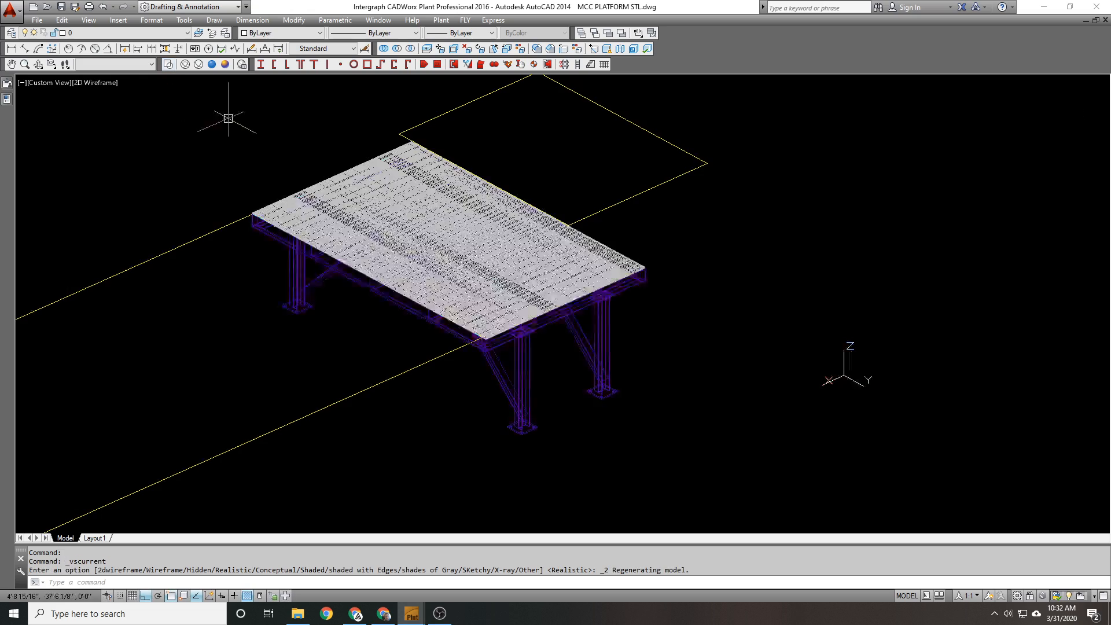
Step: Freeze the grating layer by picking the grating on the platform
scroll(397, 221, "up", 3)
type("lf")
key("space")
left_click(482, 224)
key("space")
scroll(482, 224, "down", 4)
middle_click_drag(457, 237, 484, 278)
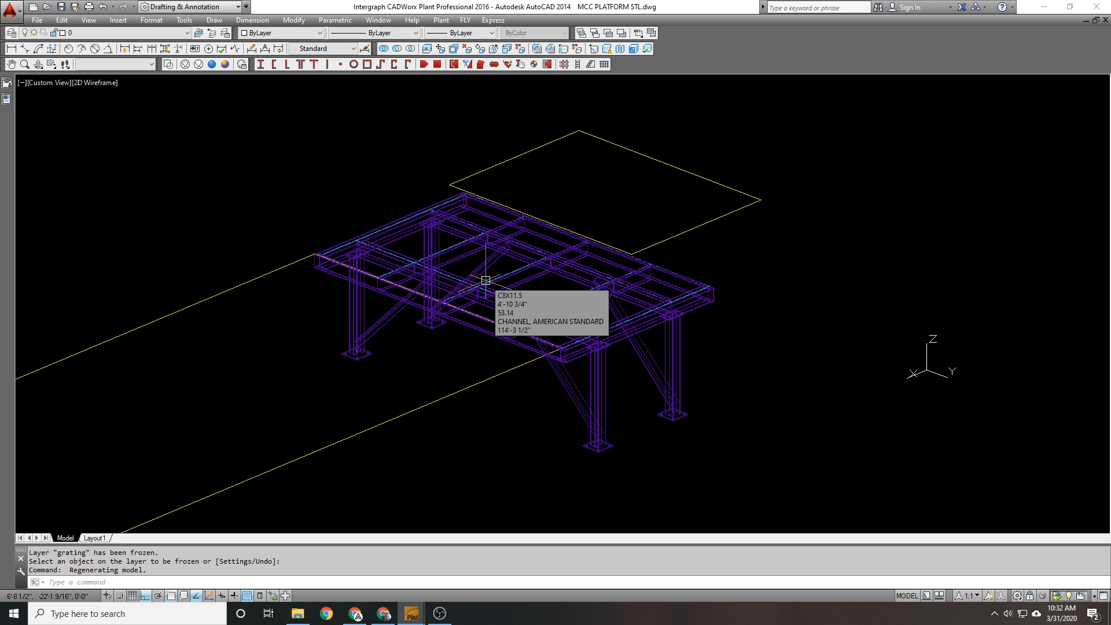
Step: Examine the platform's beams, corners and columns, and the separate platform model with handrails
scroll(446, 203, "up", 5)
scroll(325, 218, "down", 7)
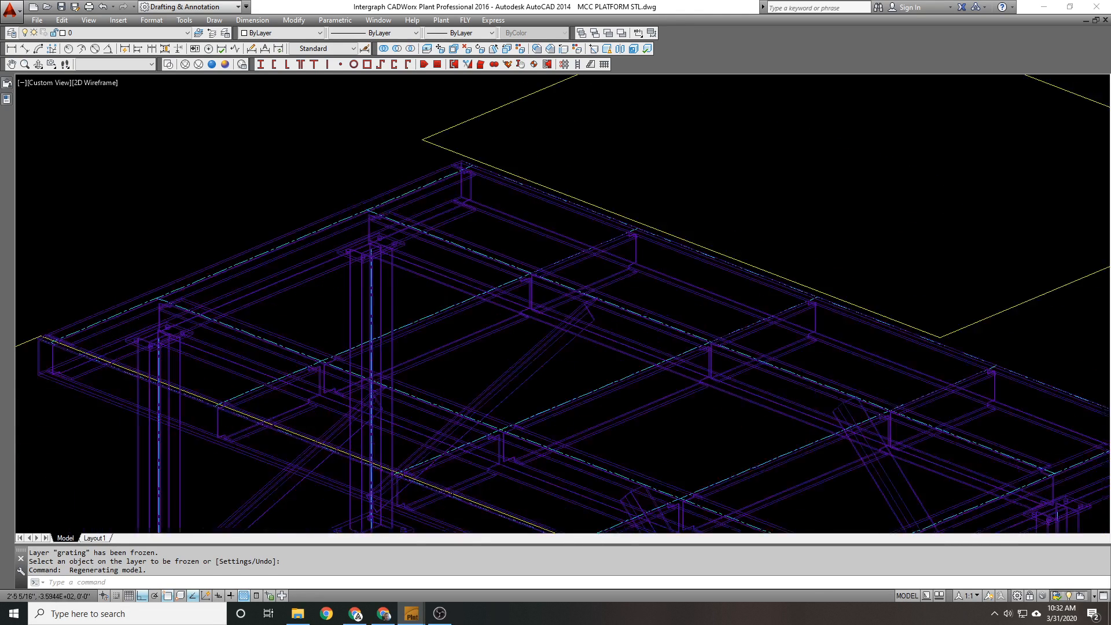
scroll(307, 214, "up", 4)
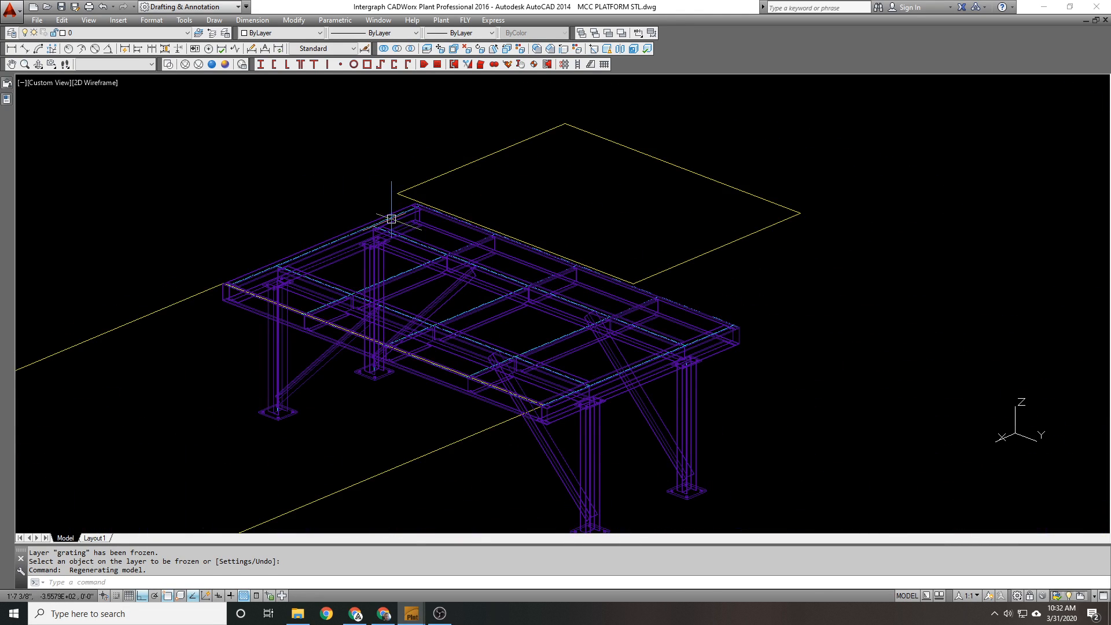
scroll(266, 258, "up", 4)
scroll(474, 170, "up", 1)
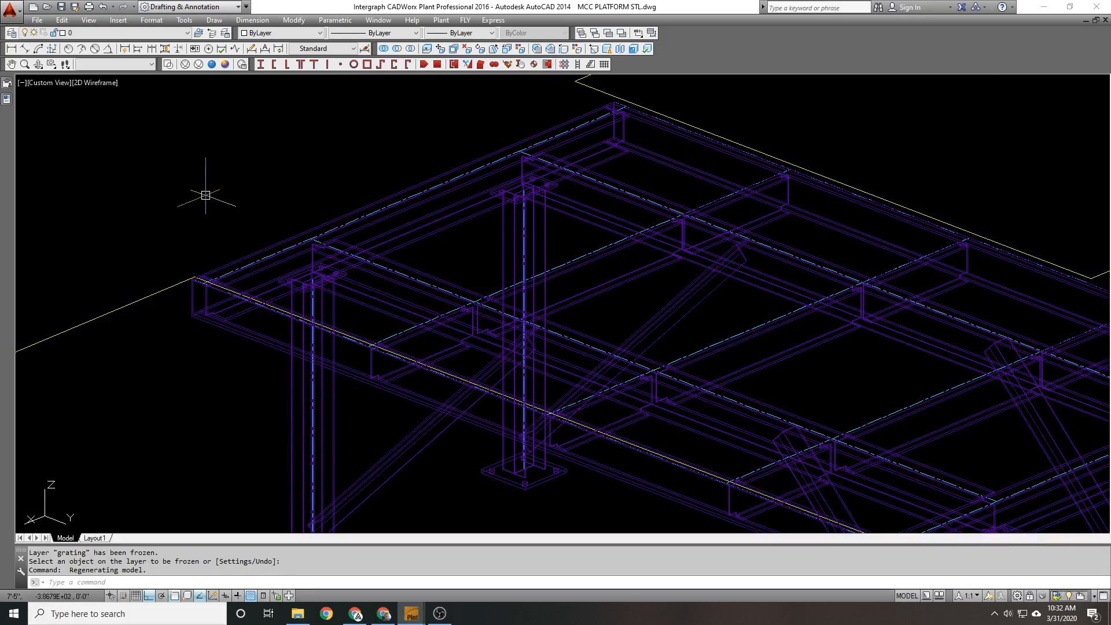
scroll(276, 243, "down", 3)
scroll(255, 249, "up", 5)
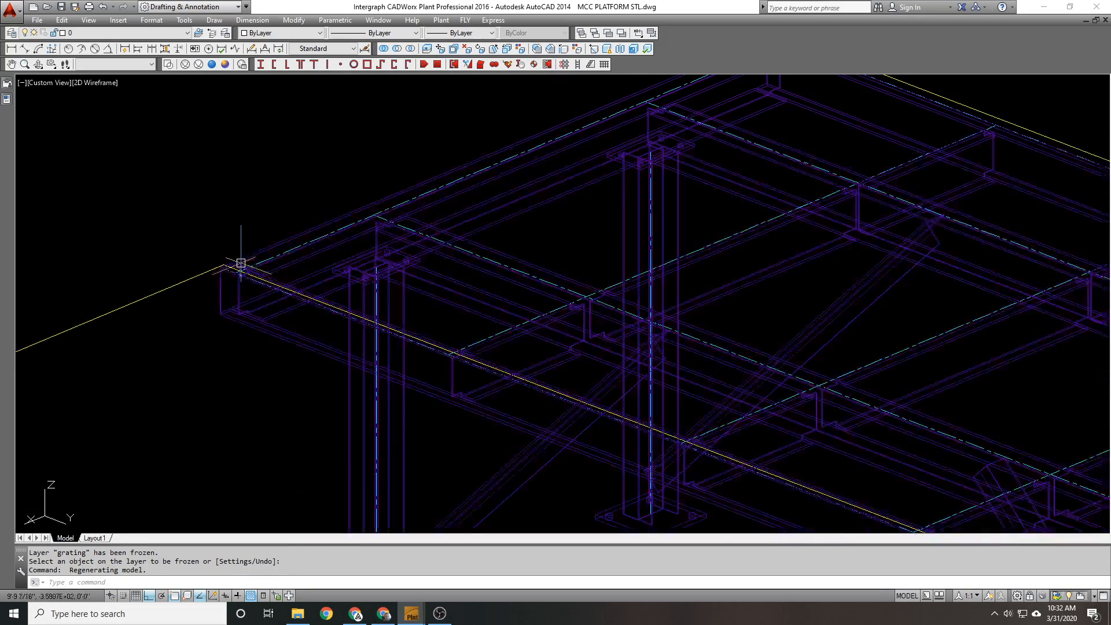
scroll(237, 139, "down", 5)
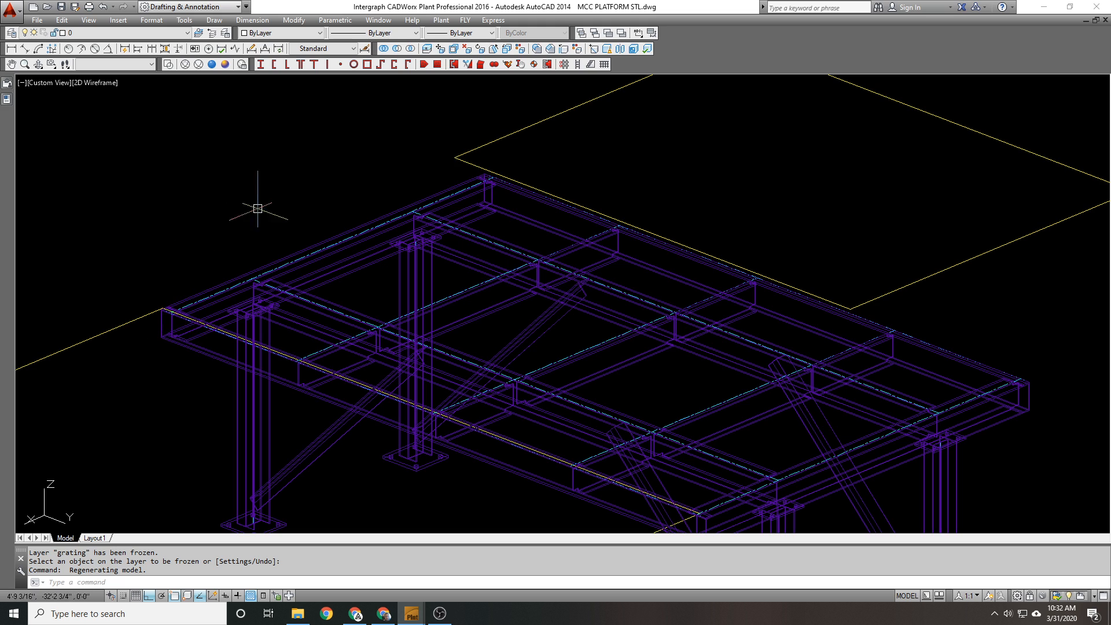
scroll(262, 189, "down", 1)
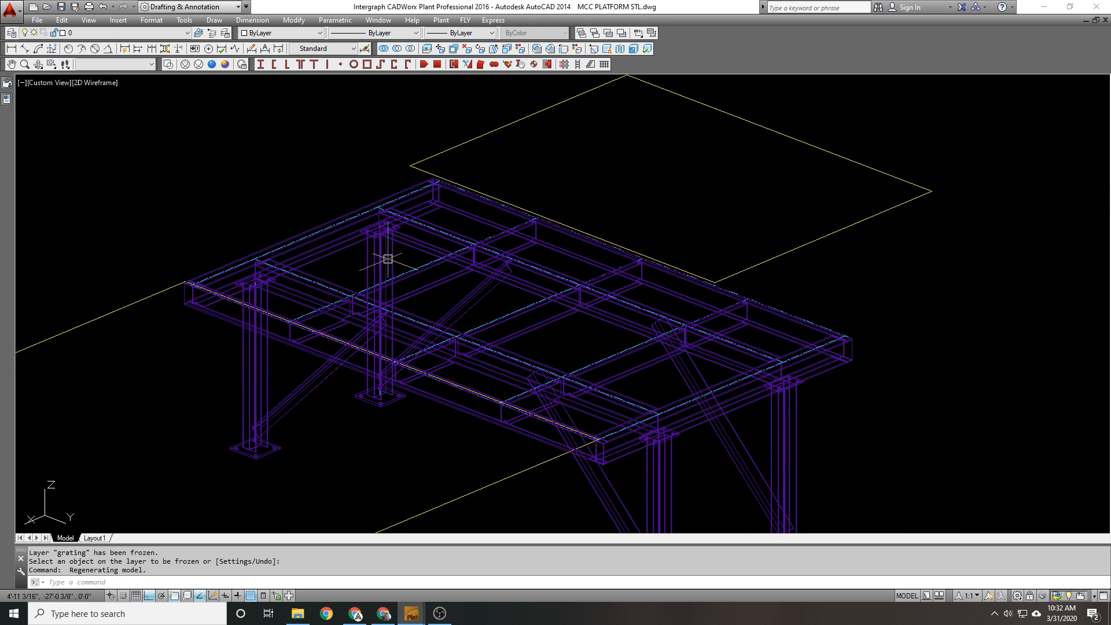
scroll(388, 259, "up", 3)
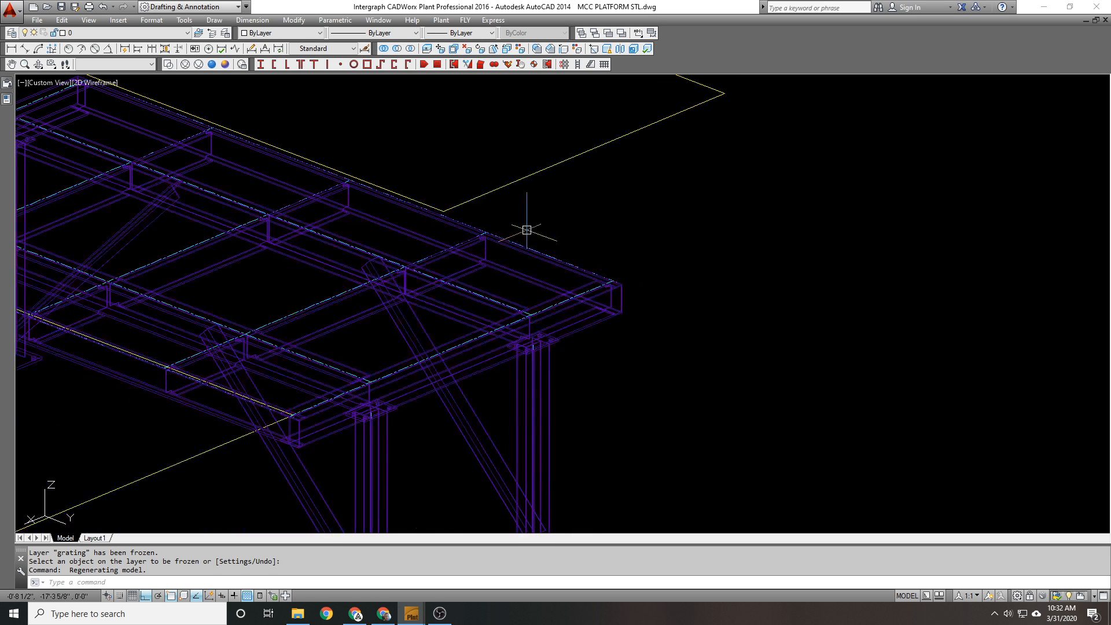
scroll(602, 243, "down", 10)
scroll(647, 241, "up", 12)
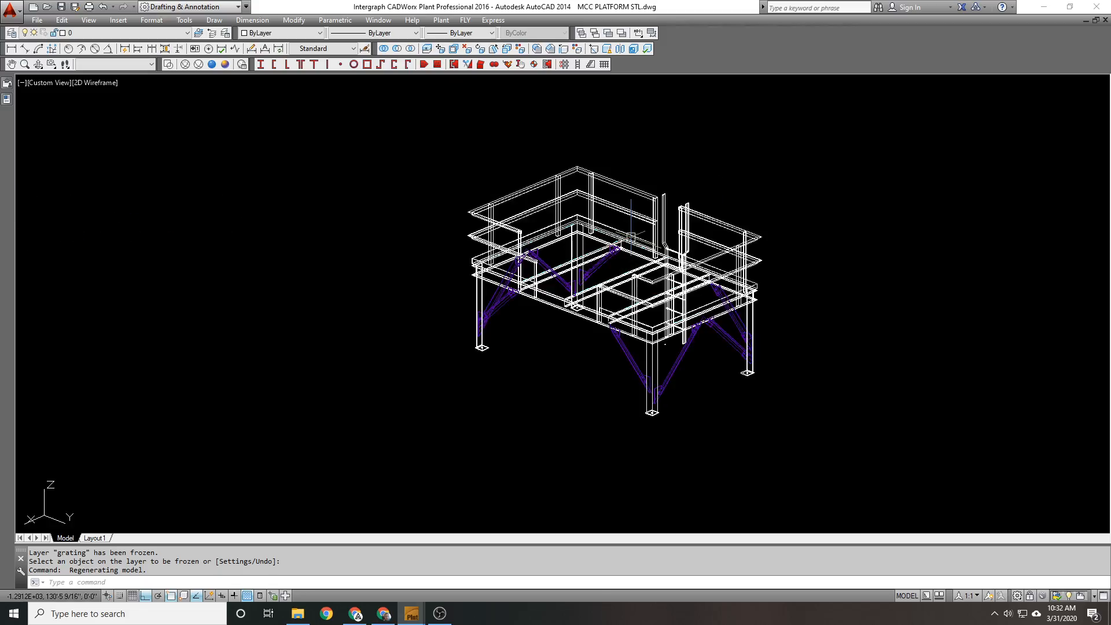
scroll(500, 238, "down", 2)
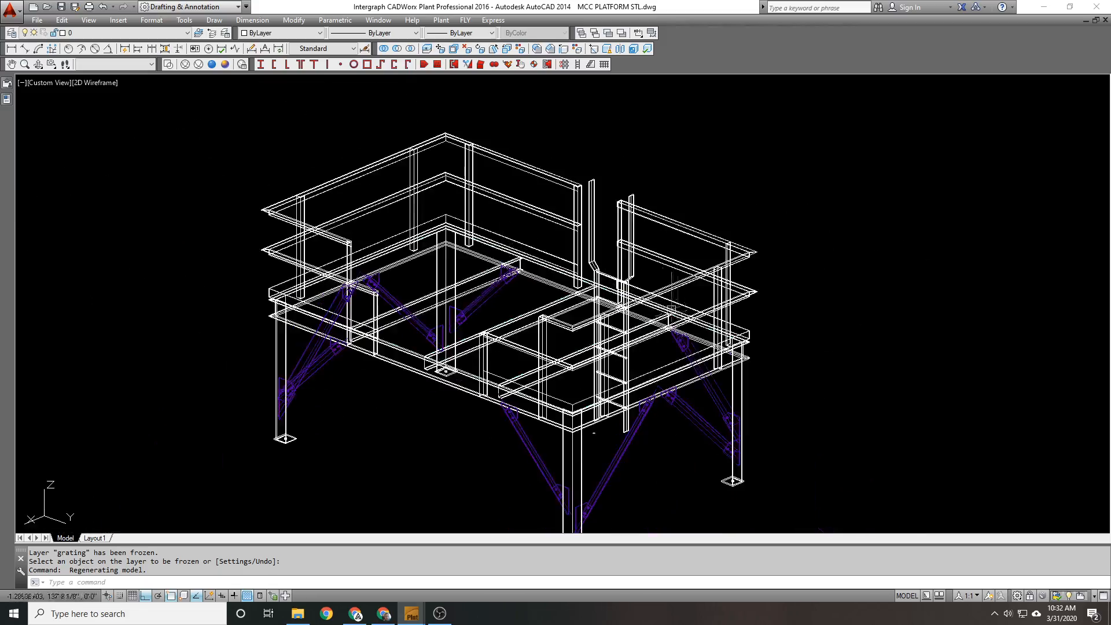
scroll(686, 301, "up", 2)
middle_click_drag(688, 304, 723, 321, "shift")
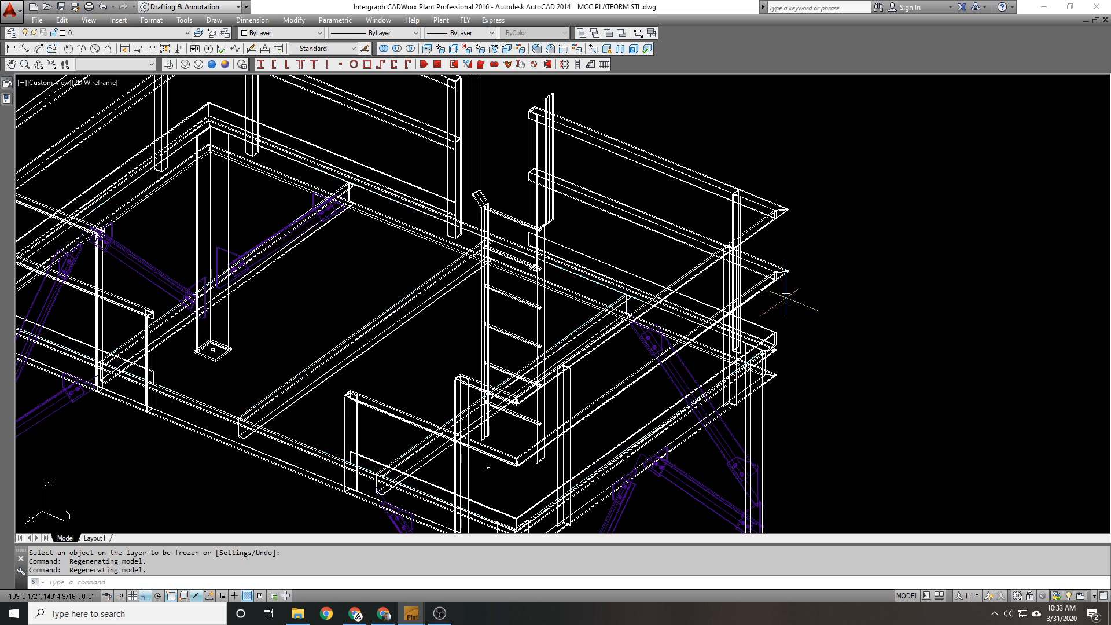
type("m")
key("Return")
left_click(808, 302)
left_click(708, 184)
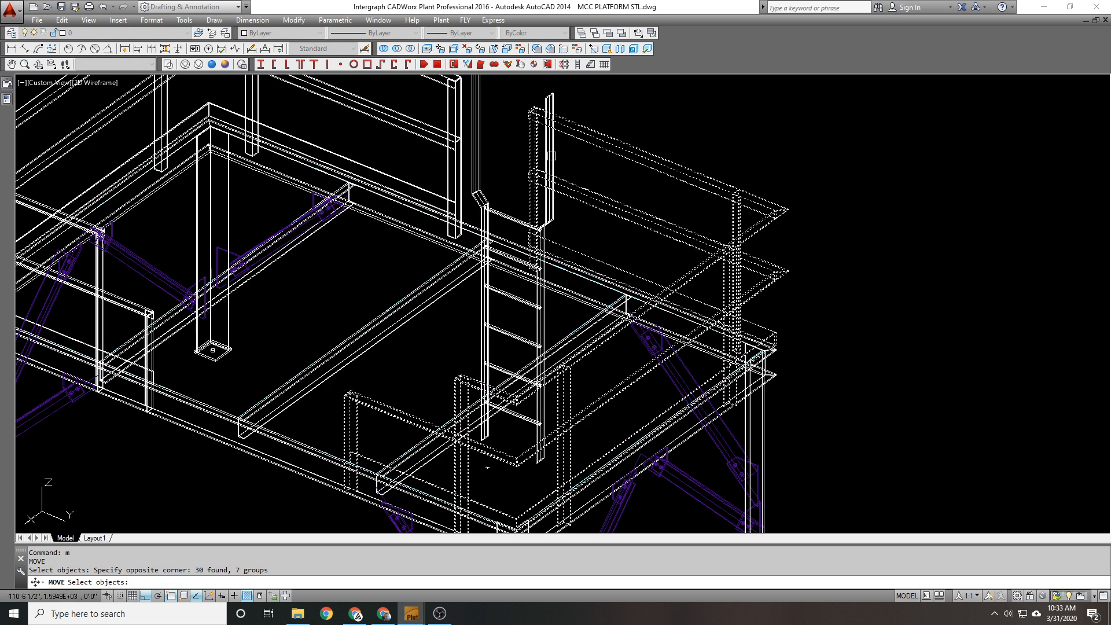
middle_click_drag(410, 391, 432, 290)
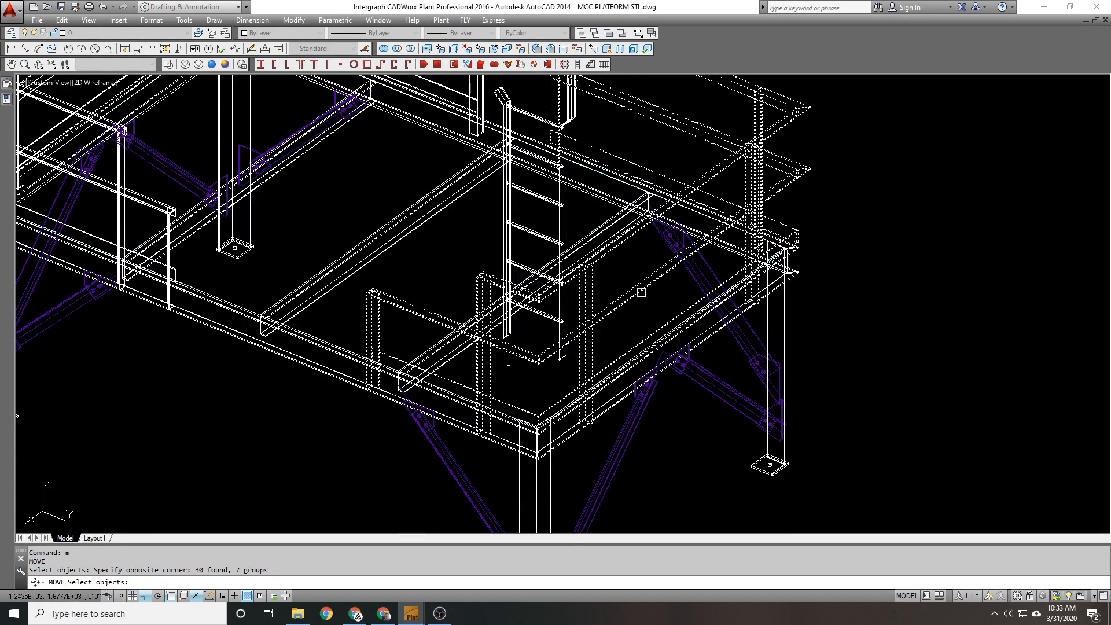
scroll(781, 235, "up", 4)
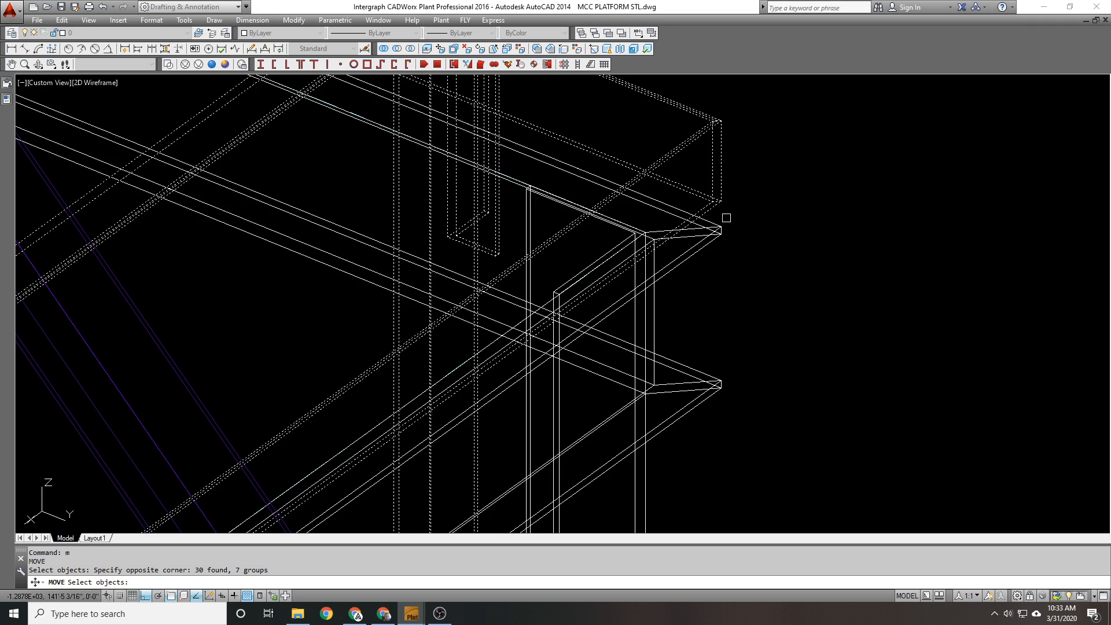
scroll(713, 229, "up", 4)
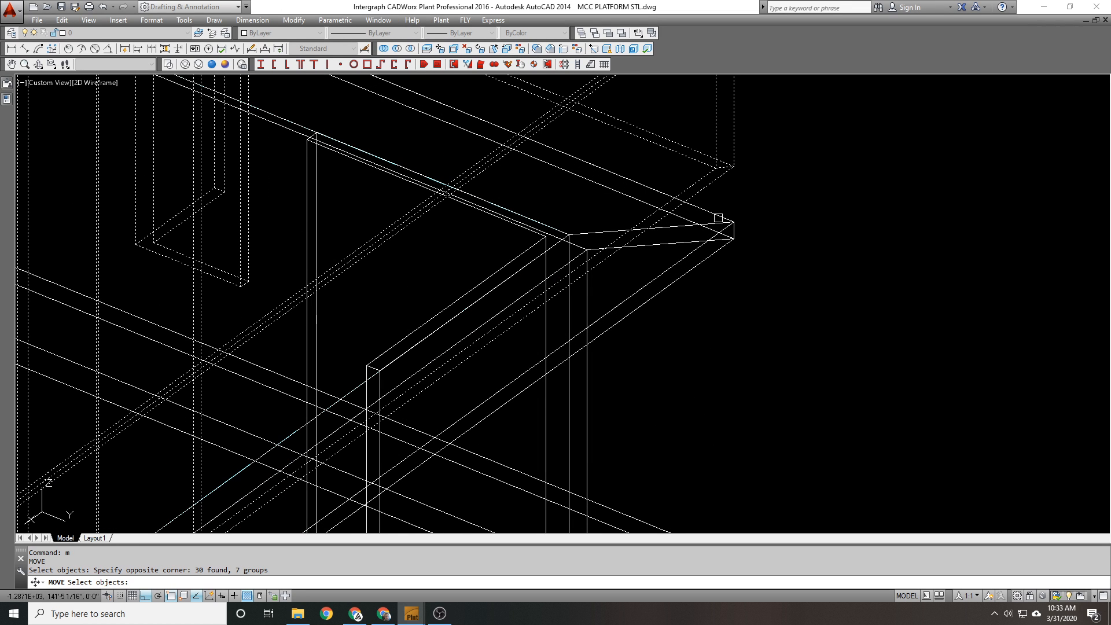
scroll(698, 227, "down", 2)
middle_click_drag(696, 226, 690, 251)
scroll(719, 244, "up", 1)
key("Return")
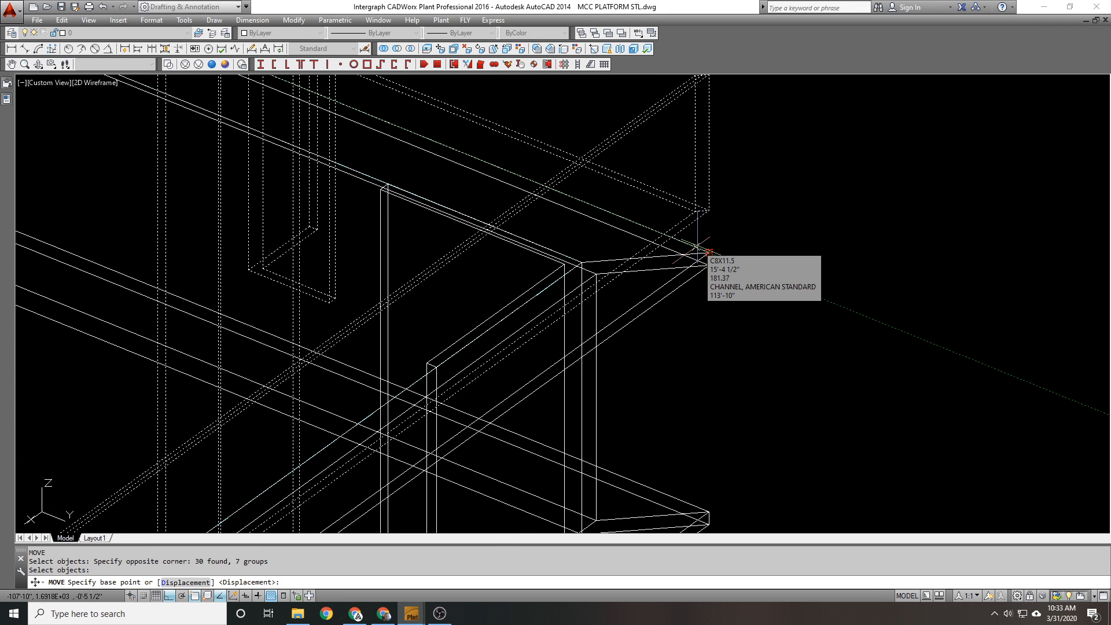
left_click(709, 252)
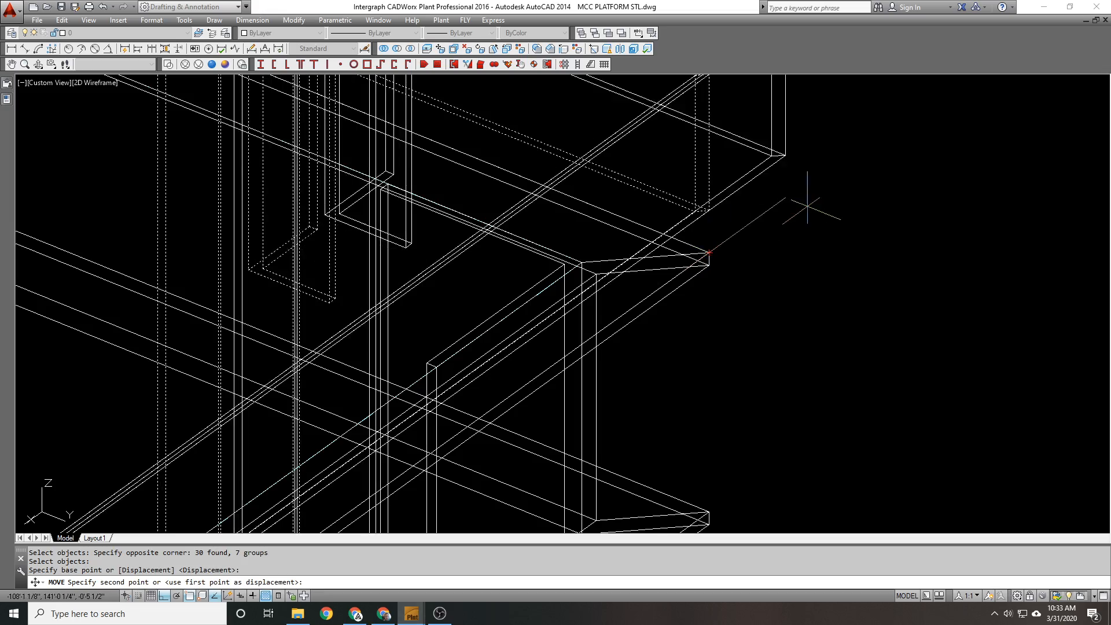
middle_click_drag(789, 218, 740, 248, "shift")
middle_click_drag(856, 232, 832, 195, "shift")
scroll(714, 241, "down", 10)
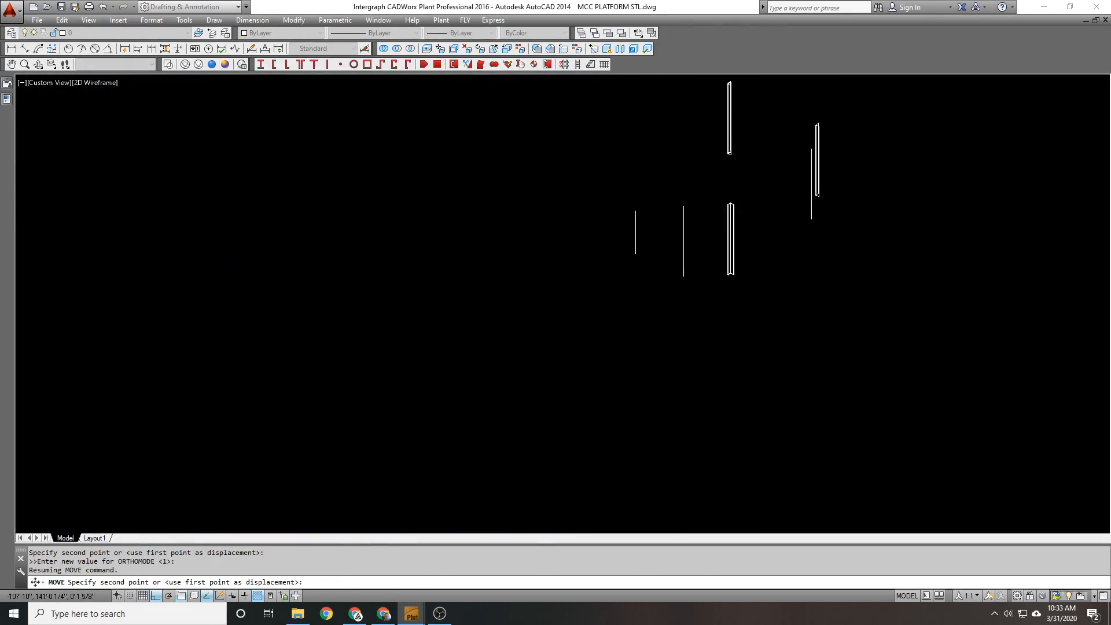
scroll(696, 258, "up", 8)
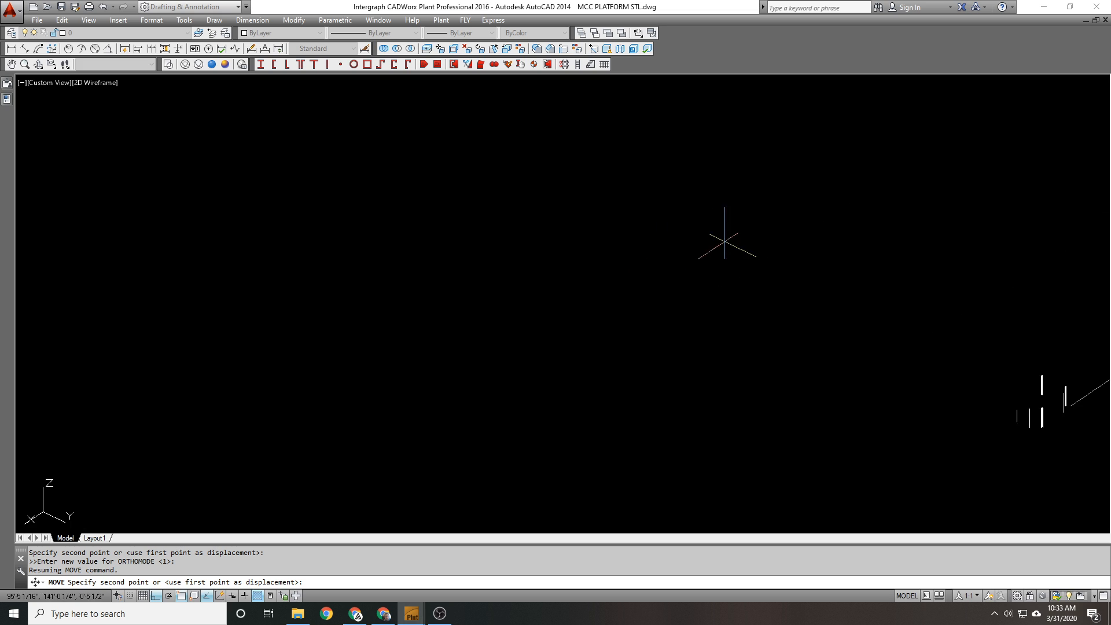
middle_click_drag(703, 226, 378, 195)
left_click(439, 213)
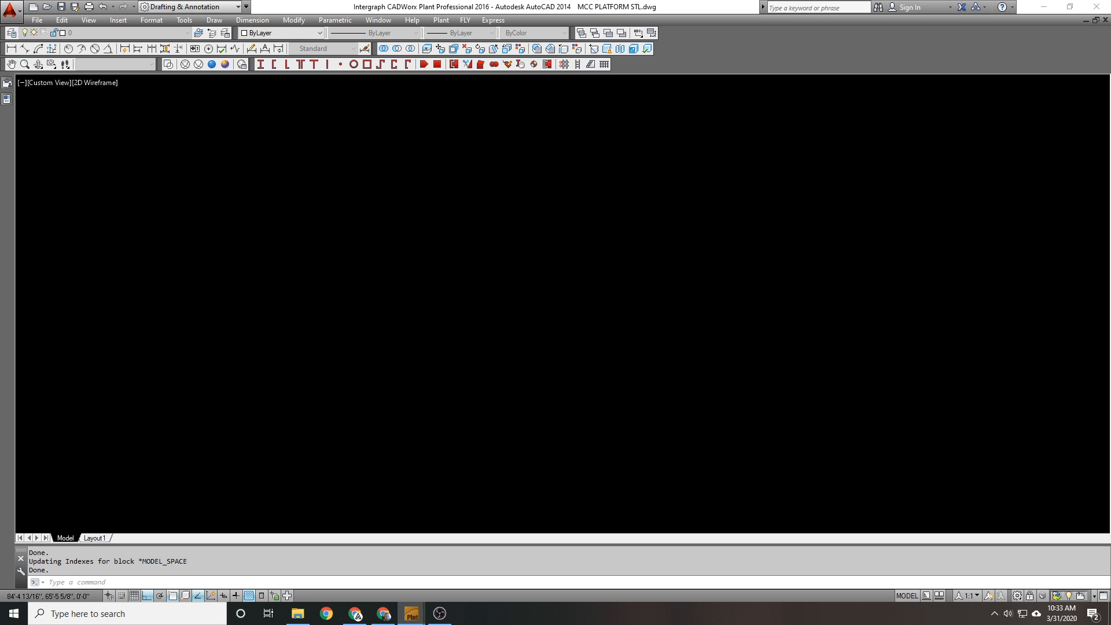
Step: Move the ladder-end handrail section from its channel corner on the finished platform to the matching corner of the new purple platform
middle_click(925, 260)
middle_click(925, 260)
middle_click_drag(926, 260, 693, 250)
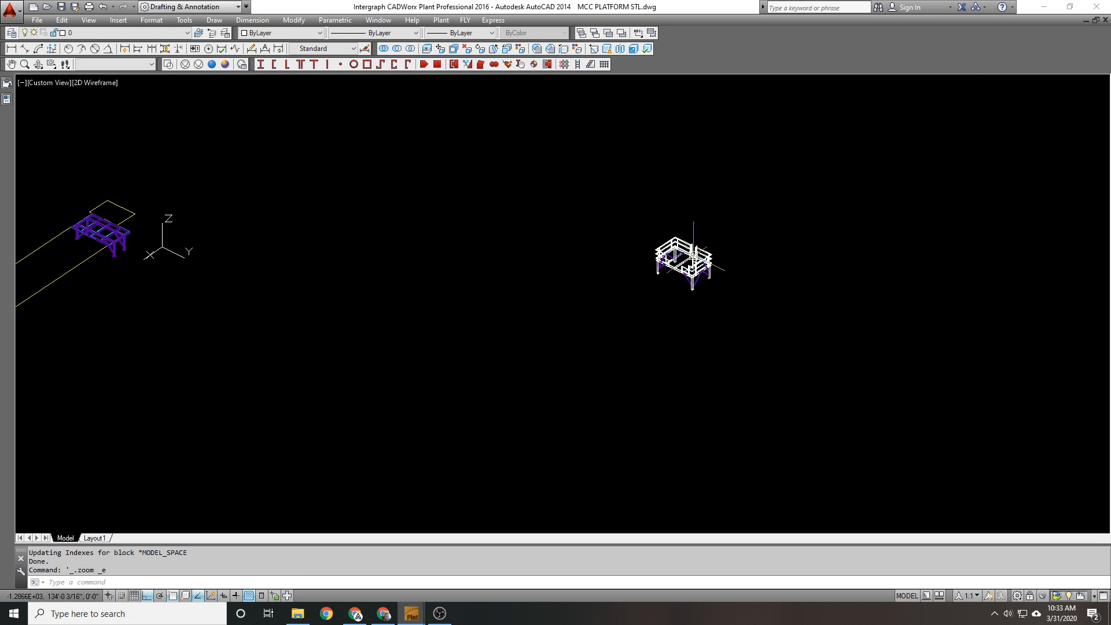
scroll(692, 252, "up", 7)
type("m")
key("space")
left_click(779, 272)
scroll(796, 287, "up", 7)
scroll(795, 286, "up", 1)
key("space")
scroll(647, 328, "up", 7)
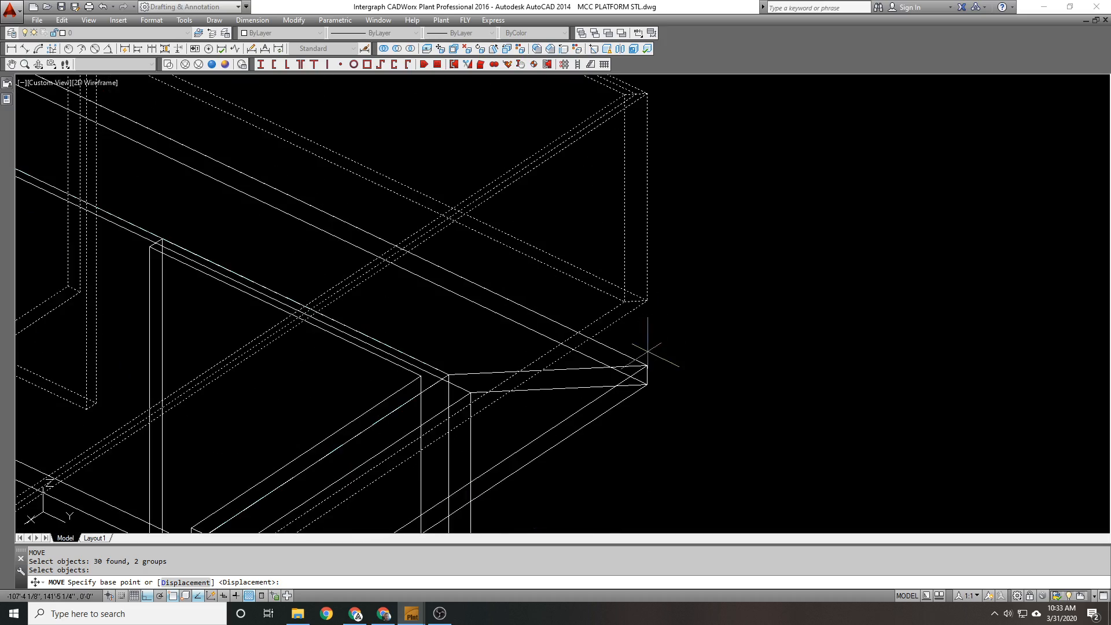
left_click(648, 368)
scroll(934, 304, "down", 9)
scroll(883, 264, "down", 8)
scroll(385, 249, "up", 14)
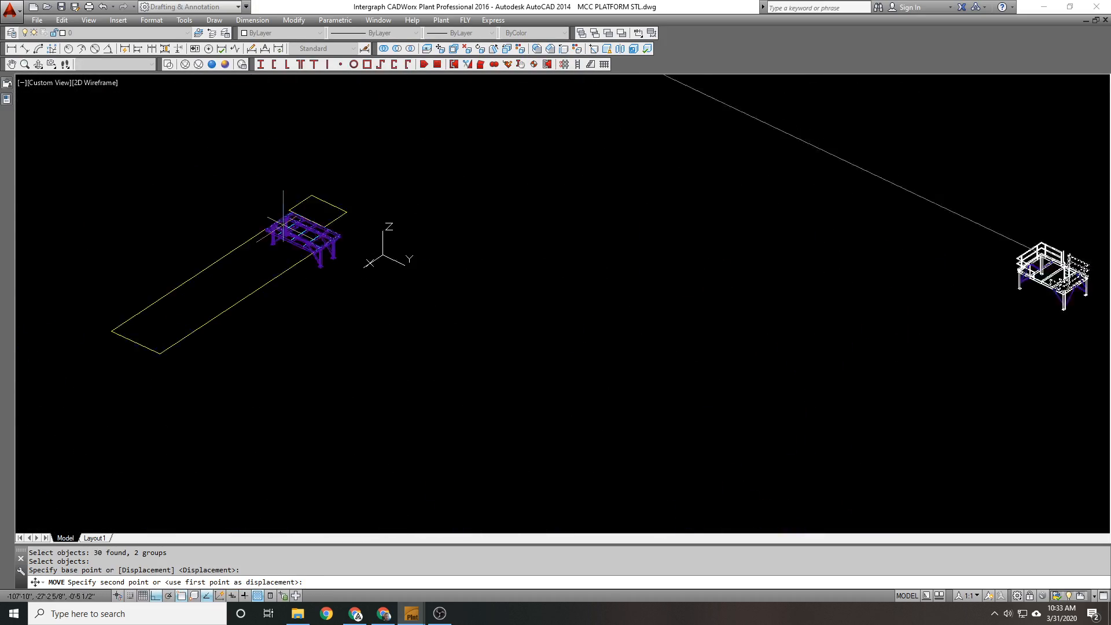
scroll(590, 289, "up", 2)
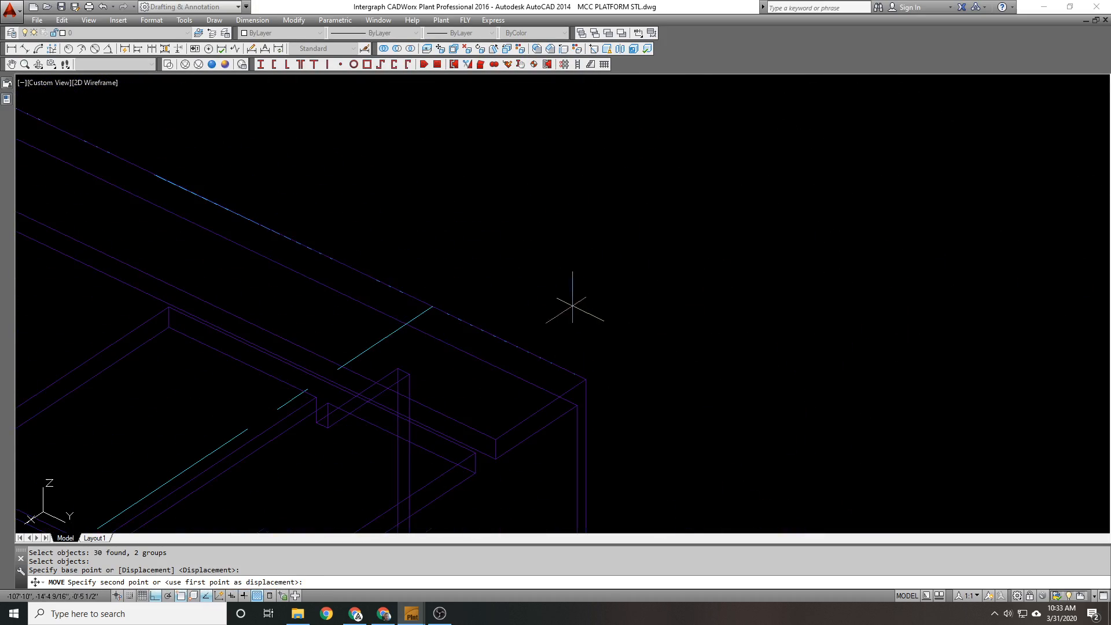
left_click(583, 375)
scroll(693, 305, "up", 2)
scroll(620, 370, "down", 2)
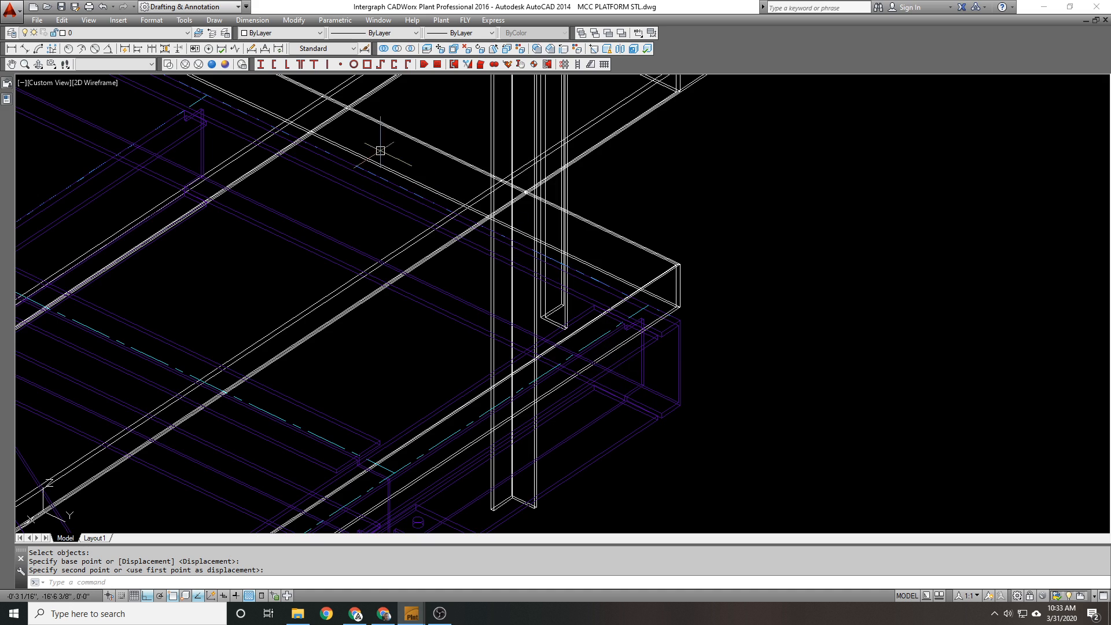
Step: Switch to the top view and ungroup the handrail section moved onto the new platform
left_click(116, 64)
left_click(104, 76)
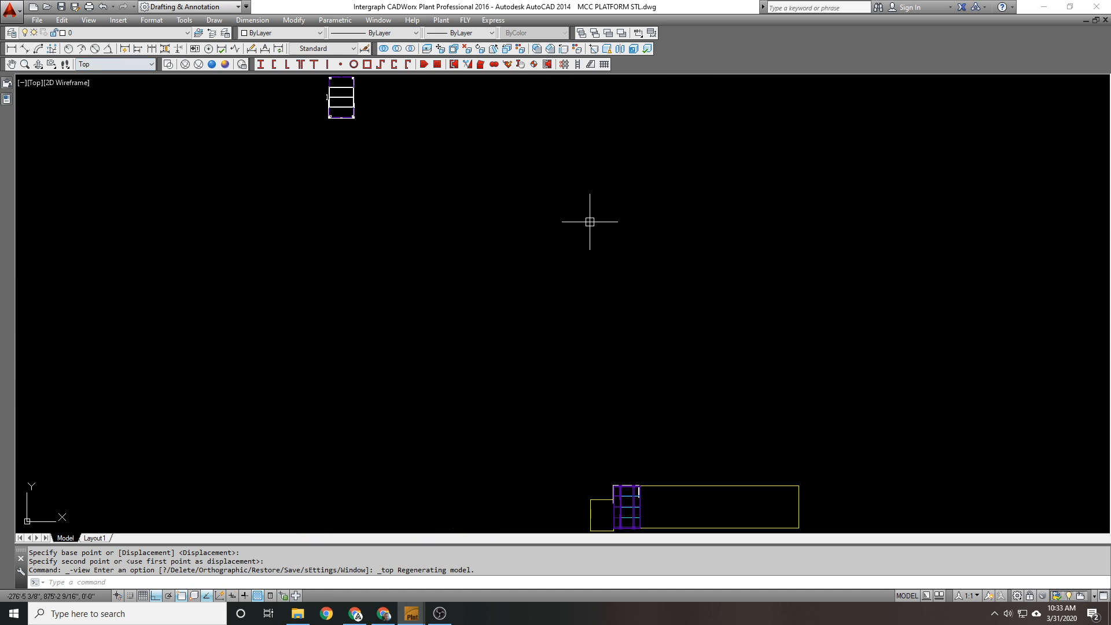
scroll(411, 220, "down", 3)
scroll(515, 329, "up", 5)
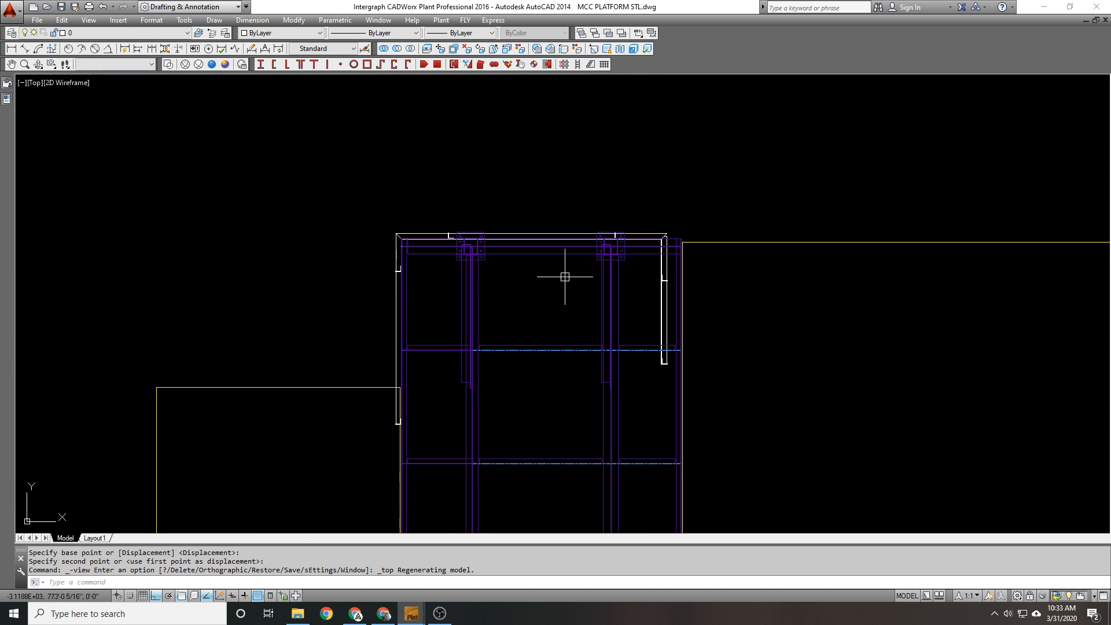
left_click(576, 234)
type("ug")
key("Return")
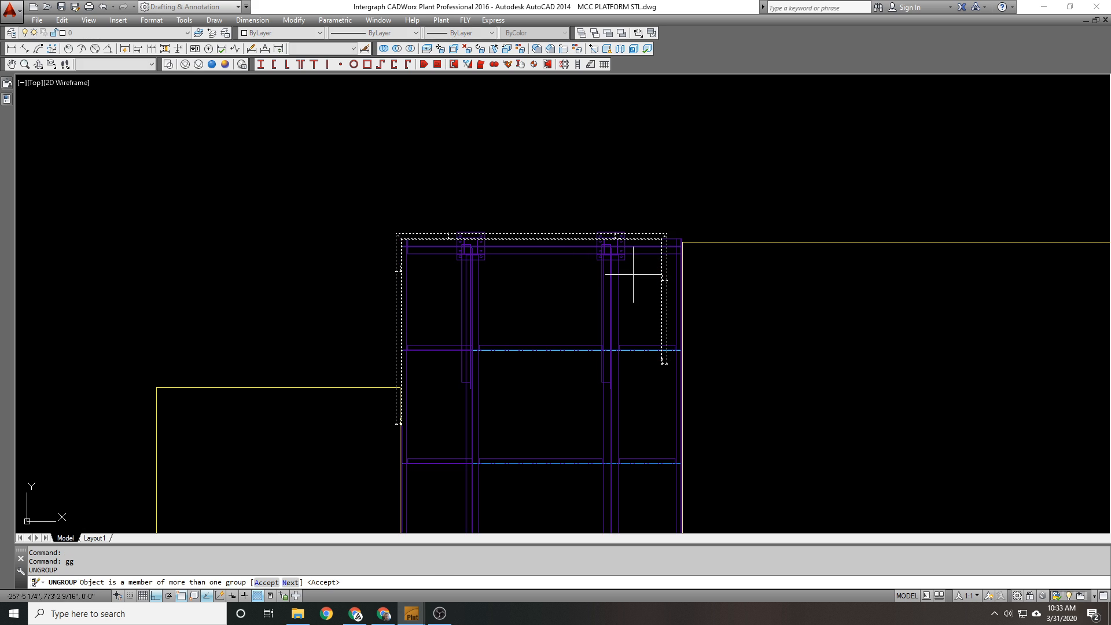
scroll(654, 292, "up", 4)
key("Return")
Step: Erase the short handrail run along the platform's right side together with its post
type("e")
key("Return")
left_click(685, 461)
left_click(660, 434)
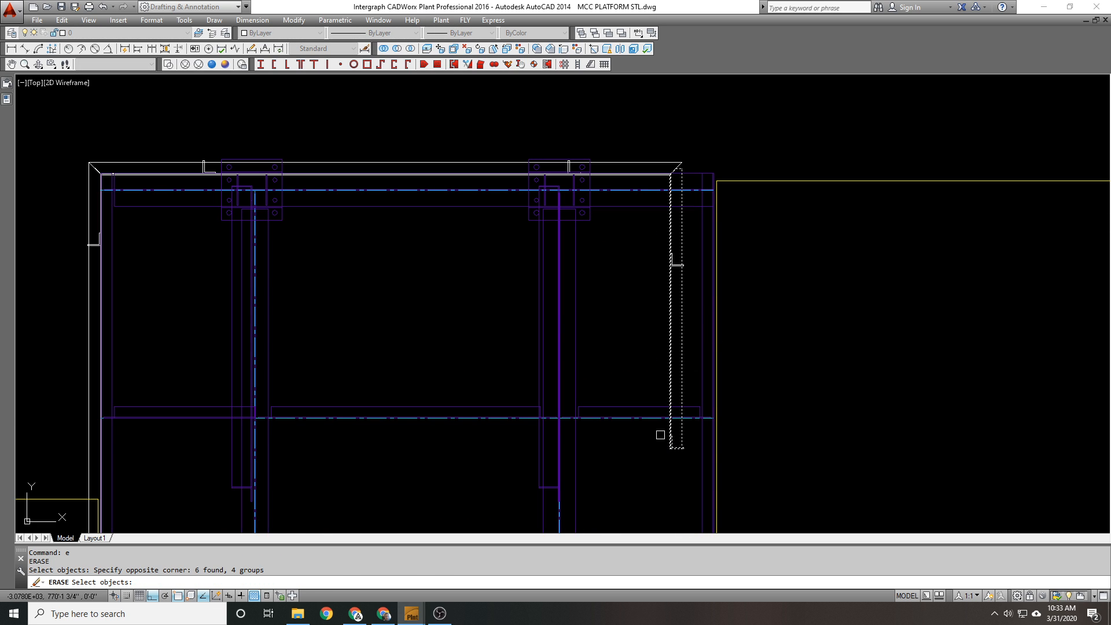
key("Return")
left_click(689, 281)
left_click(658, 250)
type("e")
key("Return")
scroll(664, 160, "up", 3)
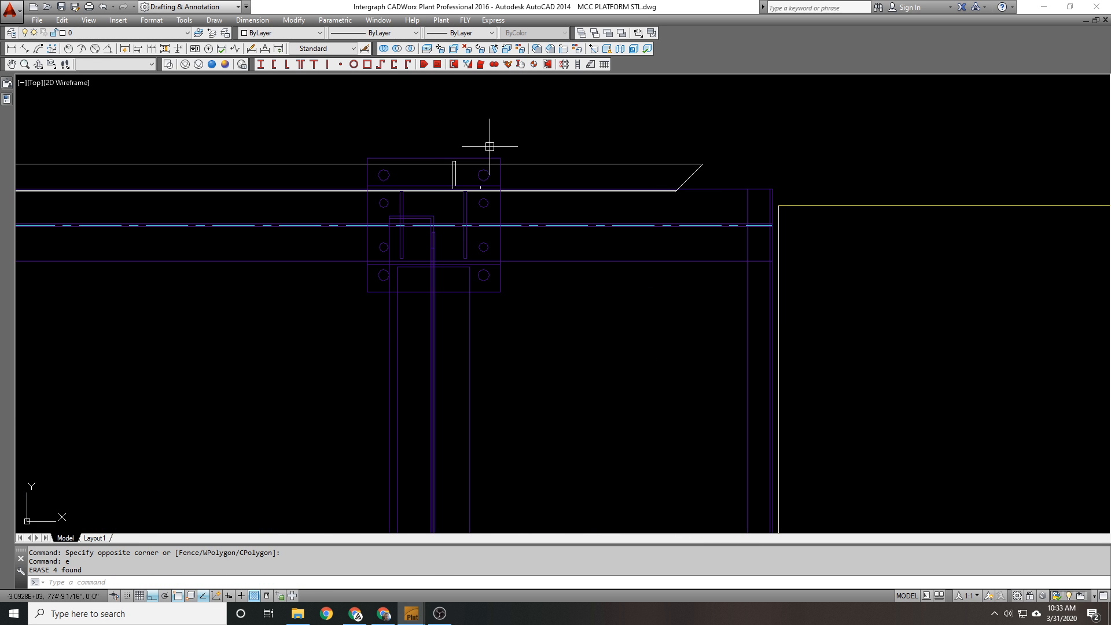
Step: Erase the angle post on the upper handrail run beside the right column base plate
left_click(435, 147)
scroll(449, 145, "up", 4)
key("Escape")
key("Escape")
left_click(520, 245)
left_click(437, 227)
scroll(677, 203, "down", 5)
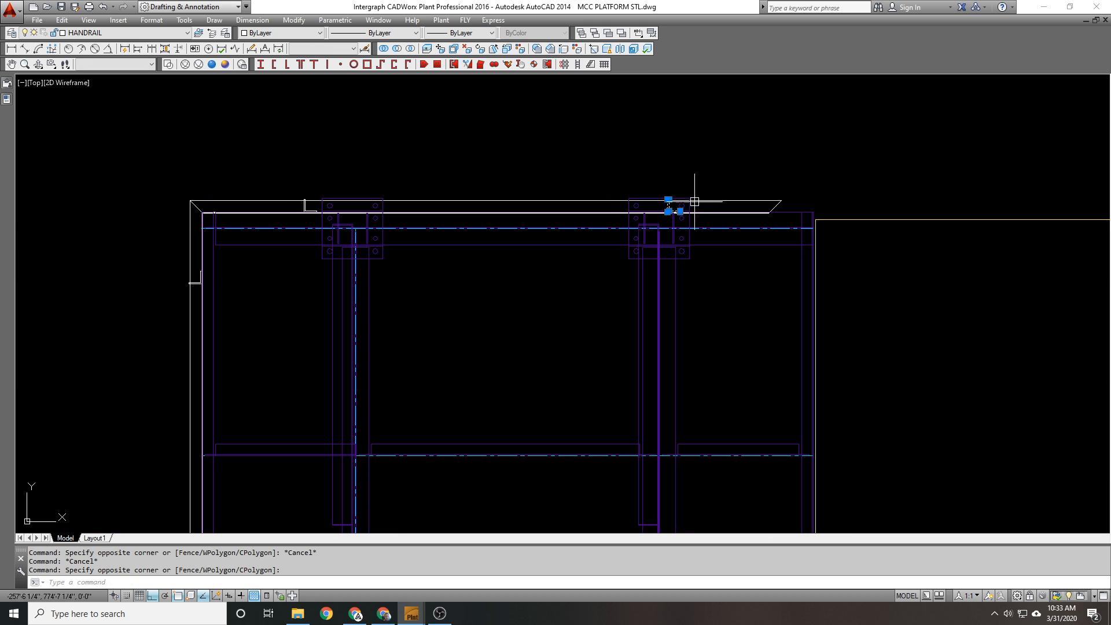
type("e")
key("Return")
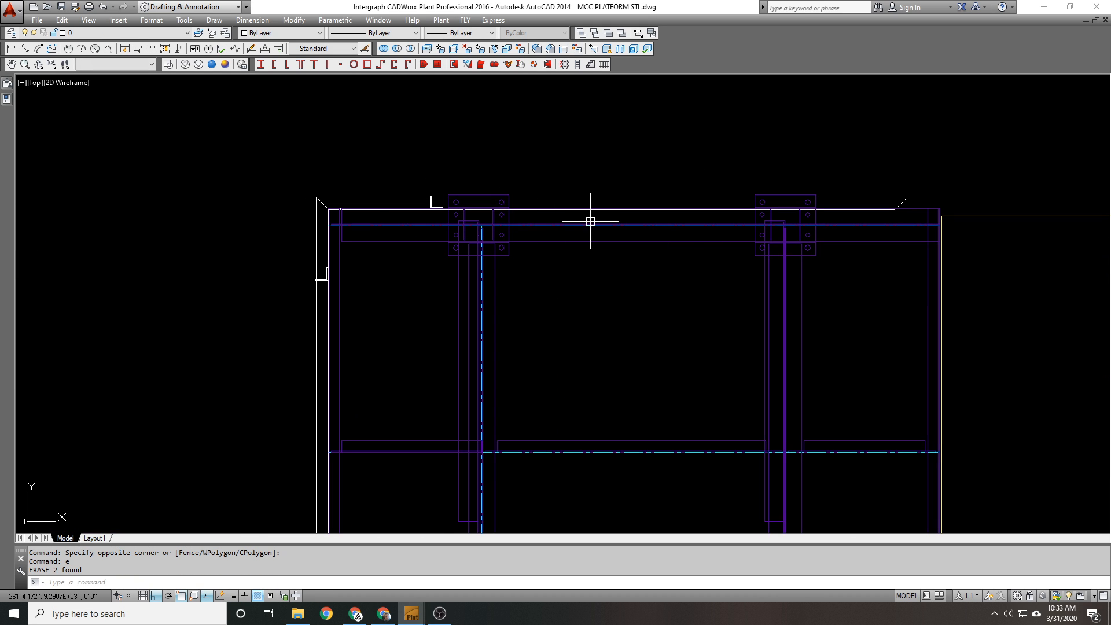
Step: Draw a vertical construction line from the midpoint of the platform's upper end beam out past the handrail
scroll(604, 215, "up", 1)
type("l")
key("Return")
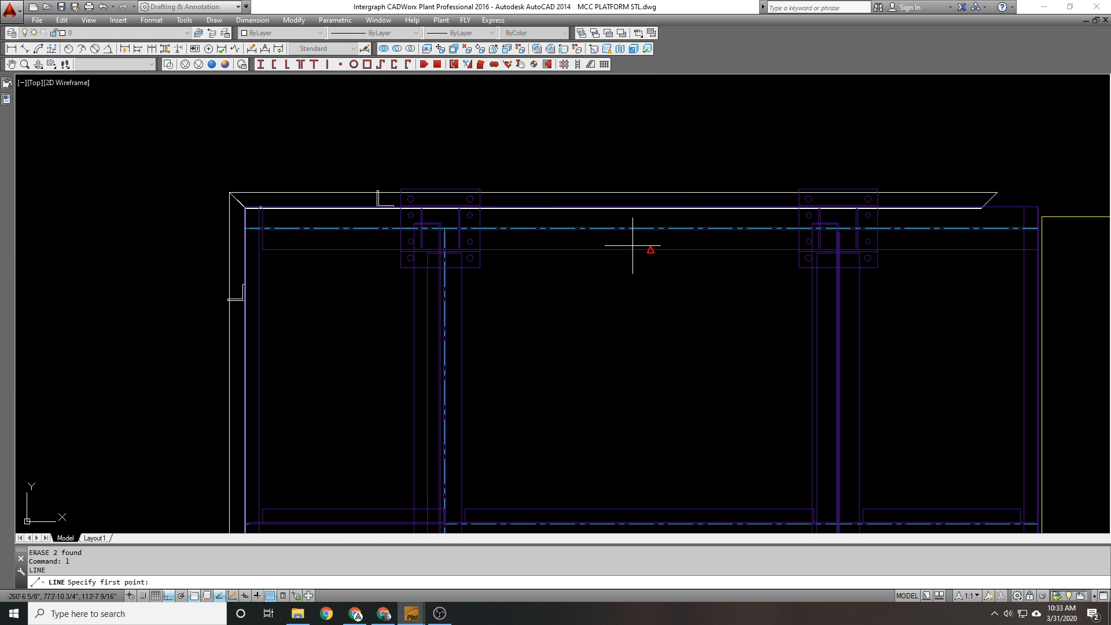
left_click(650, 248)
middle_click_drag(664, 116, 541, 218)
scroll(546, 278, "down", 3)
left_click(588, 193)
key("Return")
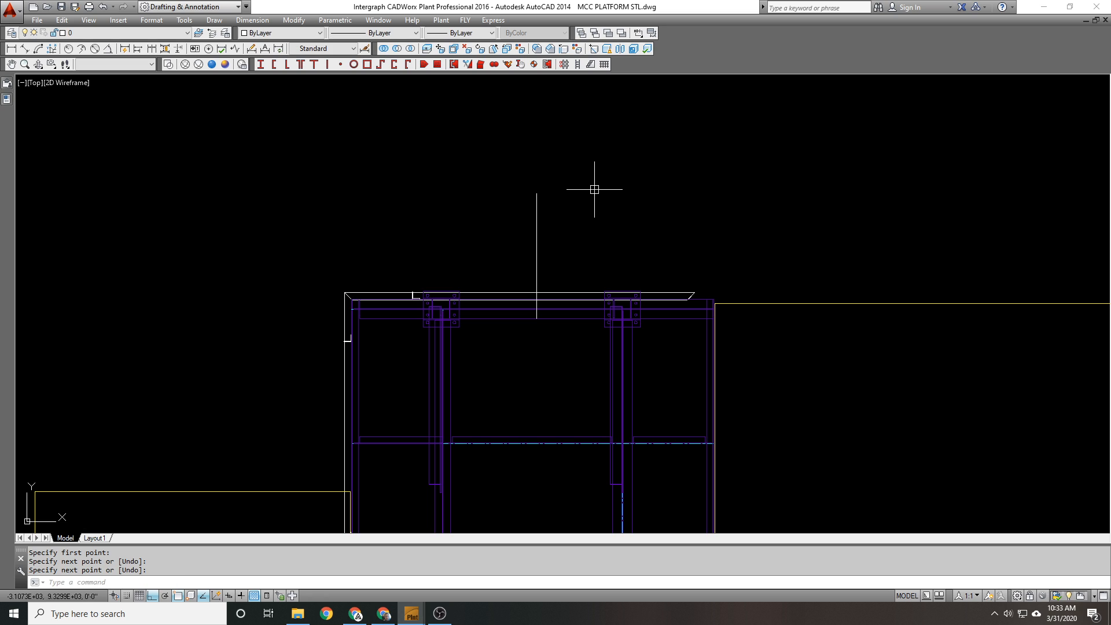
Step: Offset the vertical construction line 1'6" to the left
type("o")
key("Return")
type("1'6")
key("Return")
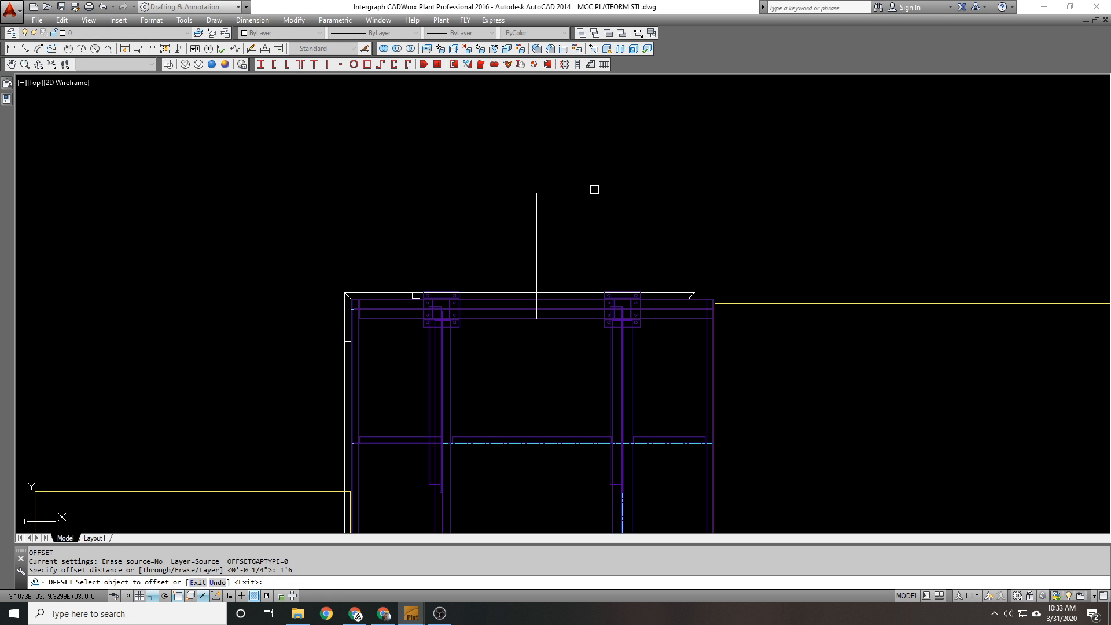
left_click(536, 208)
left_click(459, 214)
key("Return")
key("Return")
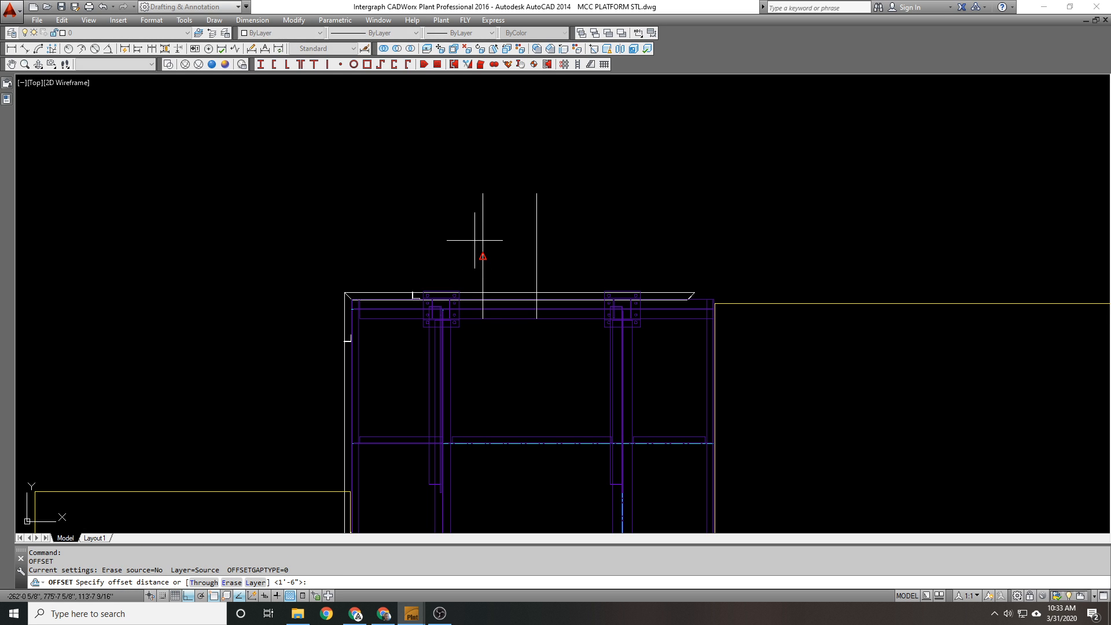
scroll(478, 250, "up", 4)
key("Escape")
key("Escape")
Step: Move the offset construction line a further 4" to the left
type("m")
key("Return")
left_click(557, 249)
left_click(390, 243)
key("Return")
left_click(409, 228)
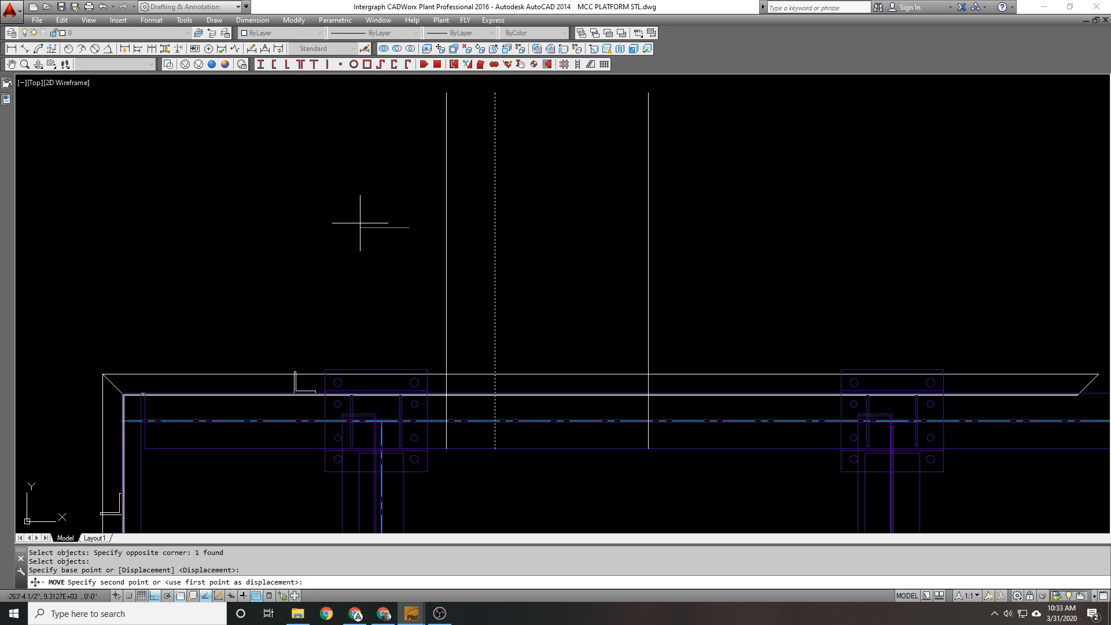
type("4")
key("Return")
Step: Erase the original construction line at the middle of the end beam
left_click(826, 266)
left_click(639, 250)
type("e")
key("Return")
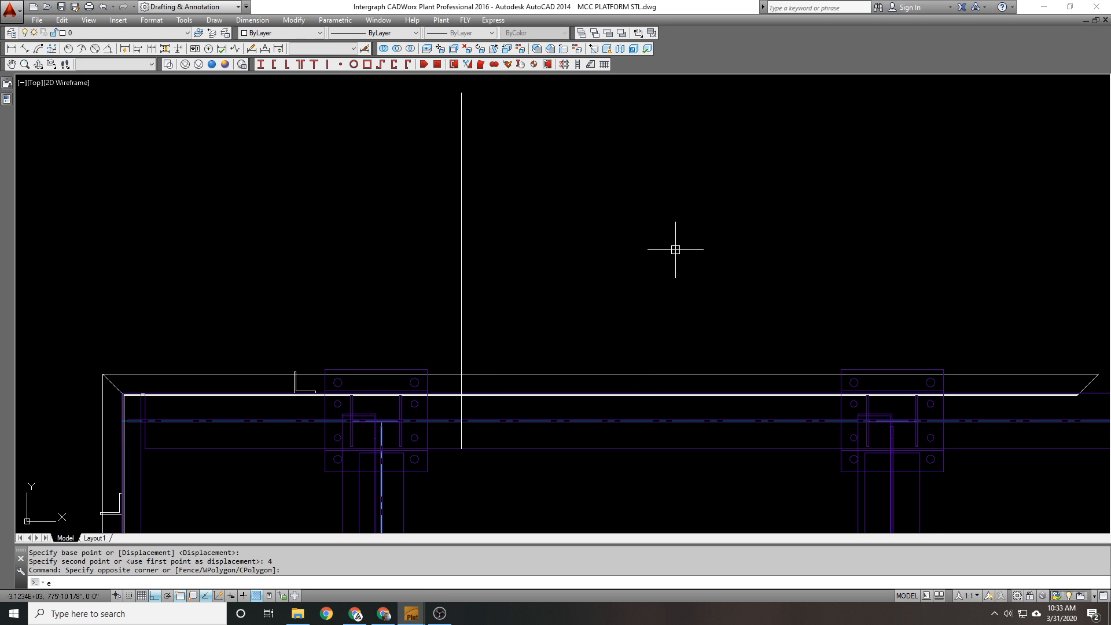
Step: Set the rotation angle of the left L2 1/2X2 1/2X1/4 handrail post to 90 degrees
scroll(609, 242, "down", 3)
scroll(456, 311, "up", 6)
double_click(493, 274)
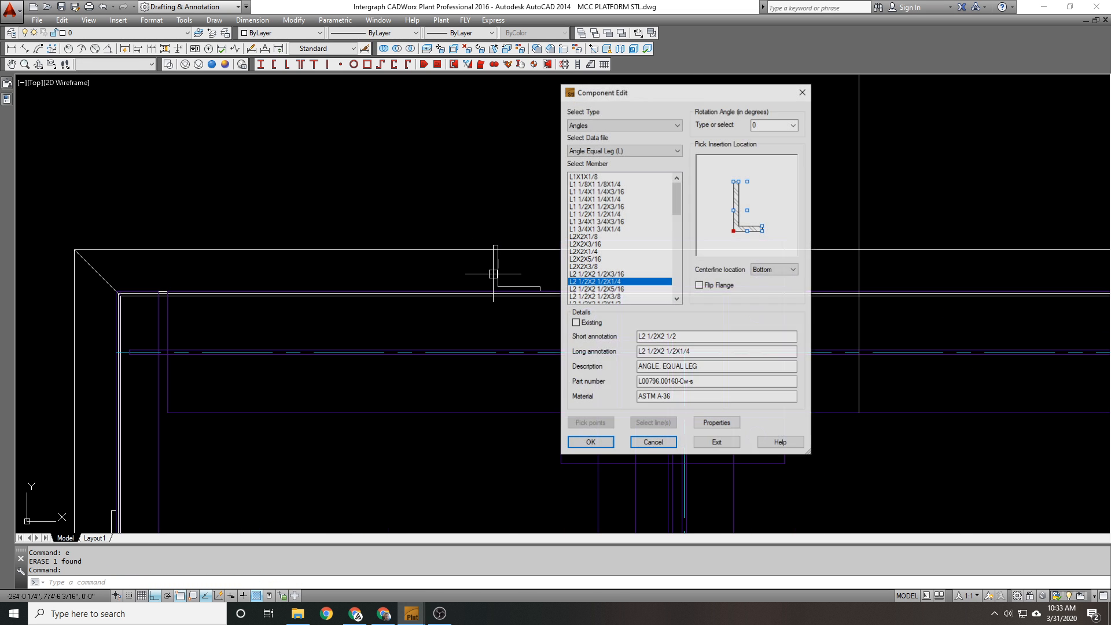
left_click(794, 124)
left_click(764, 143)
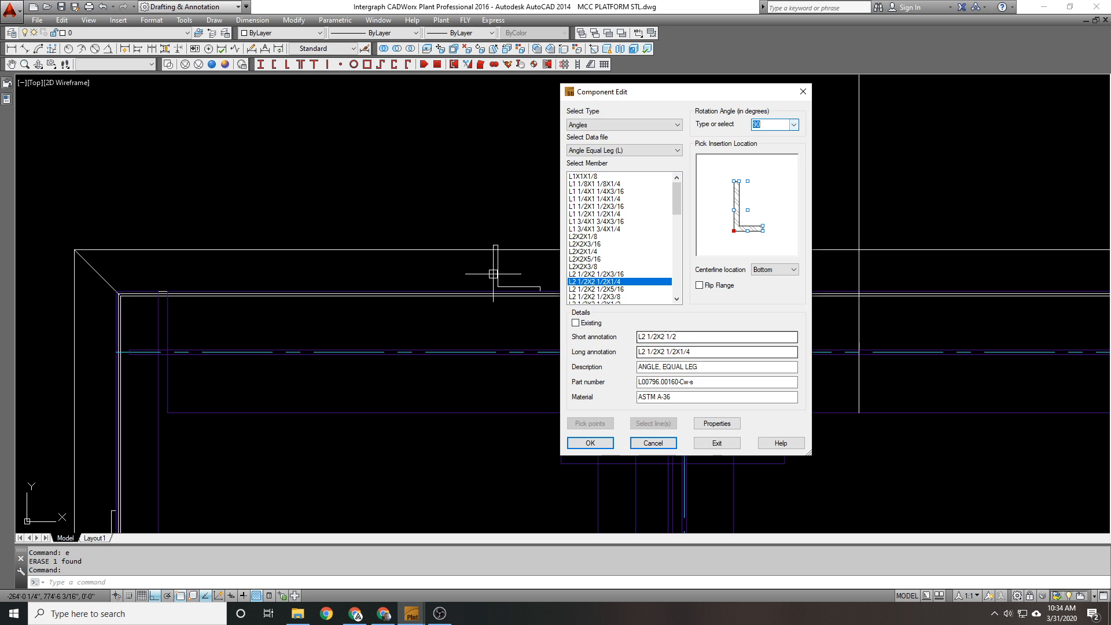
left_click(590, 443)
scroll(492, 277, "up", 6)
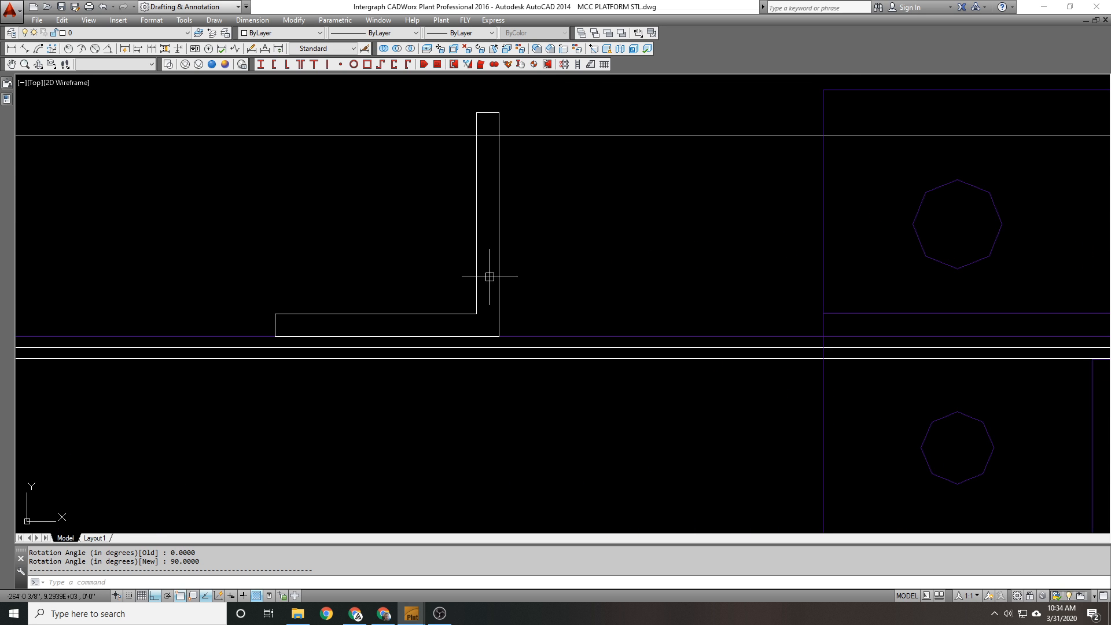
Step: Move the rotated angle post along X only, from its upper outer corner to the vertical construction line
scroll(488, 276, "down", 7)
scroll(479, 283, "up", 1)
type("m")
key("Return")
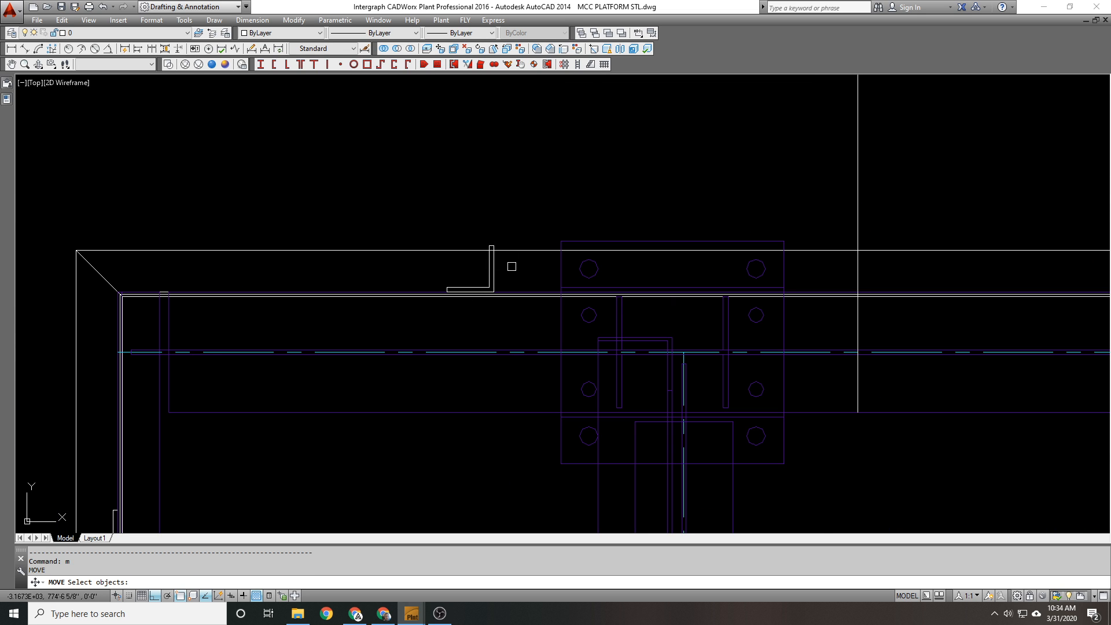
left_click(513, 265)
left_click(460, 274)
key("Return")
scroll(457, 261, "up", 4)
right_click(562, 219, "shift")
key("e")
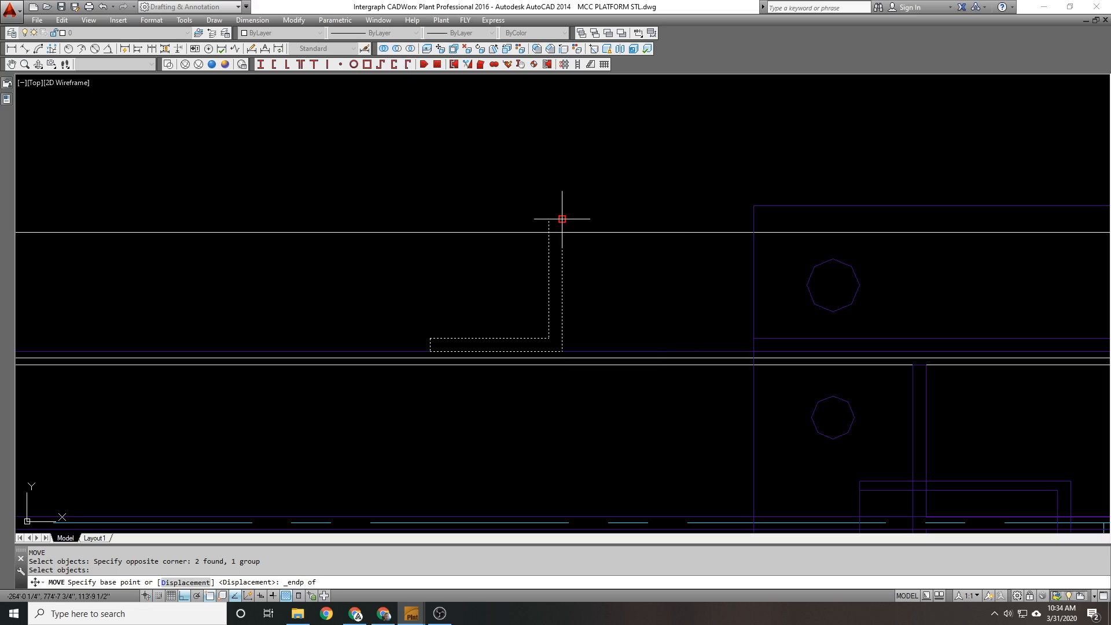
left_click(561, 219)
scroll(538, 223, "down", 5)
type(".x")
key("Return")
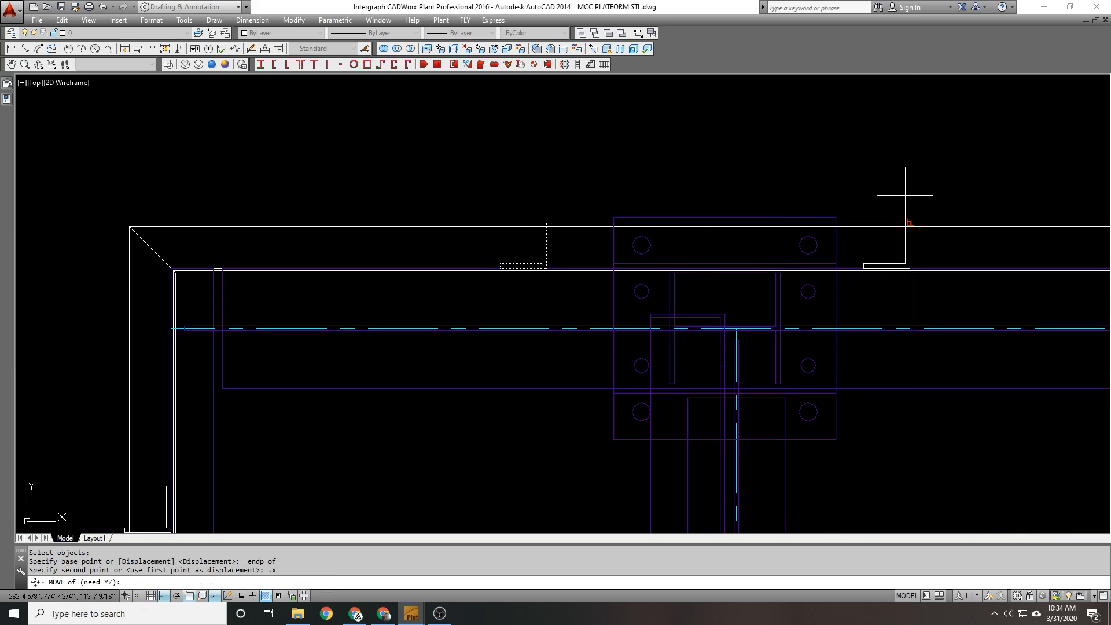
type("@")
key("Return")
Step: Examine the moved post and rails in a 3D view, and restore the Top view
scroll(653, 237, "down", 4)
middle_click_drag(839, 254, 409, 99, "shift")
scroll(539, 268, "down", 3)
middle_click_drag(469, 251, 562, 244)
scroll(361, 222, "up", 6)
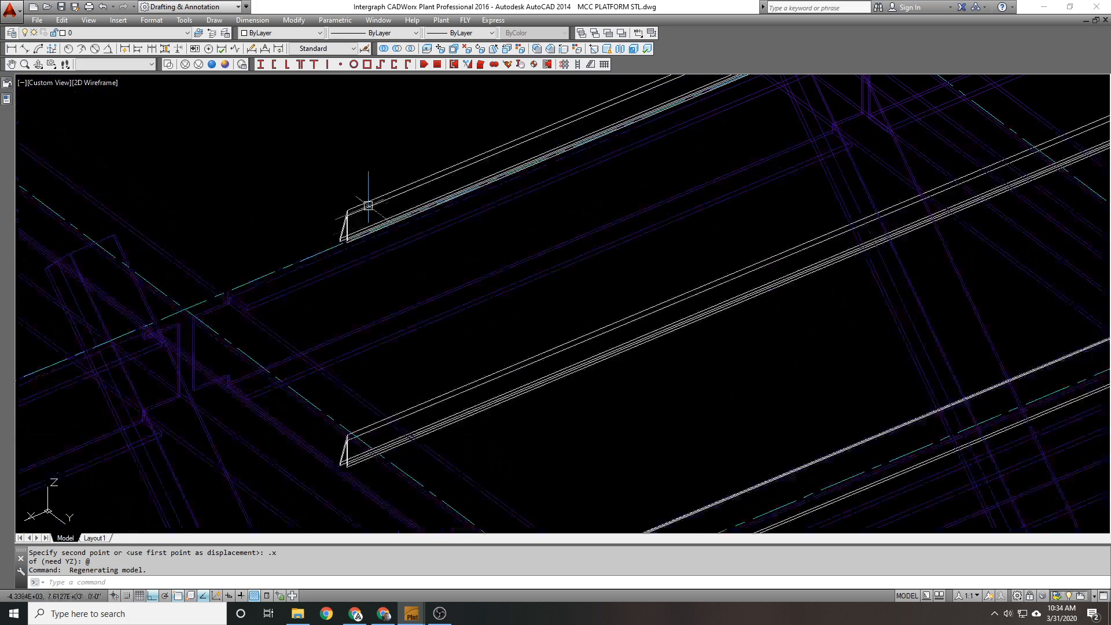
key("Escape")
left_click(116, 64)
left_click(93, 83)
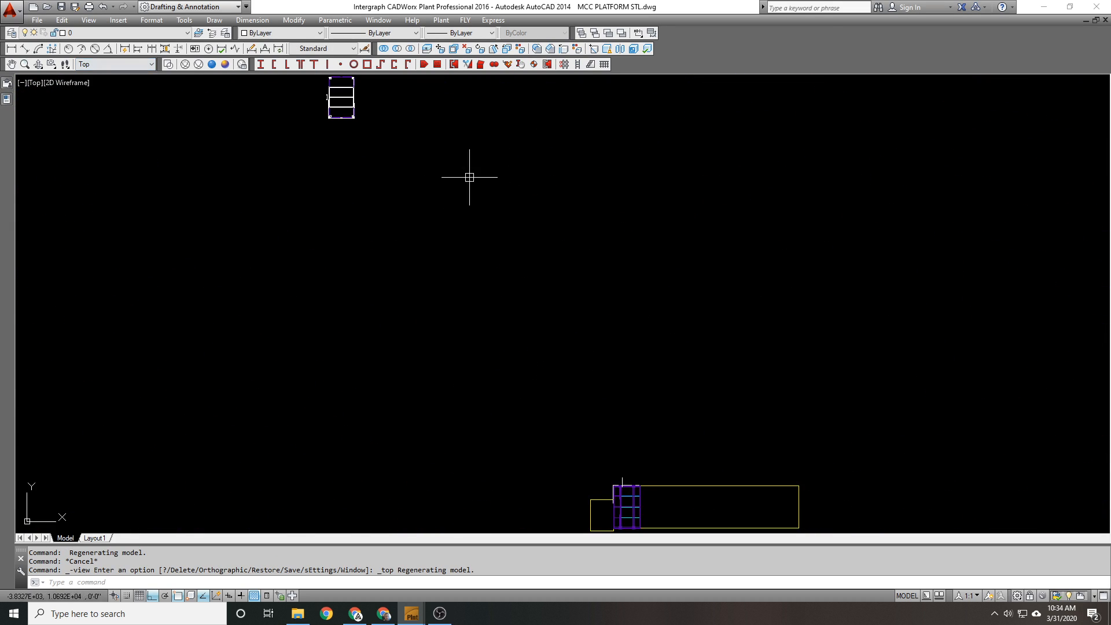
Step: Stretch the free ends of the end handrail's rails and toe plate along X to the vertical construction line
scroll(607, 398, "up", 8)
scroll(647, 277, "up", 6)
type("s")
key("Return")
left_click(791, 211)
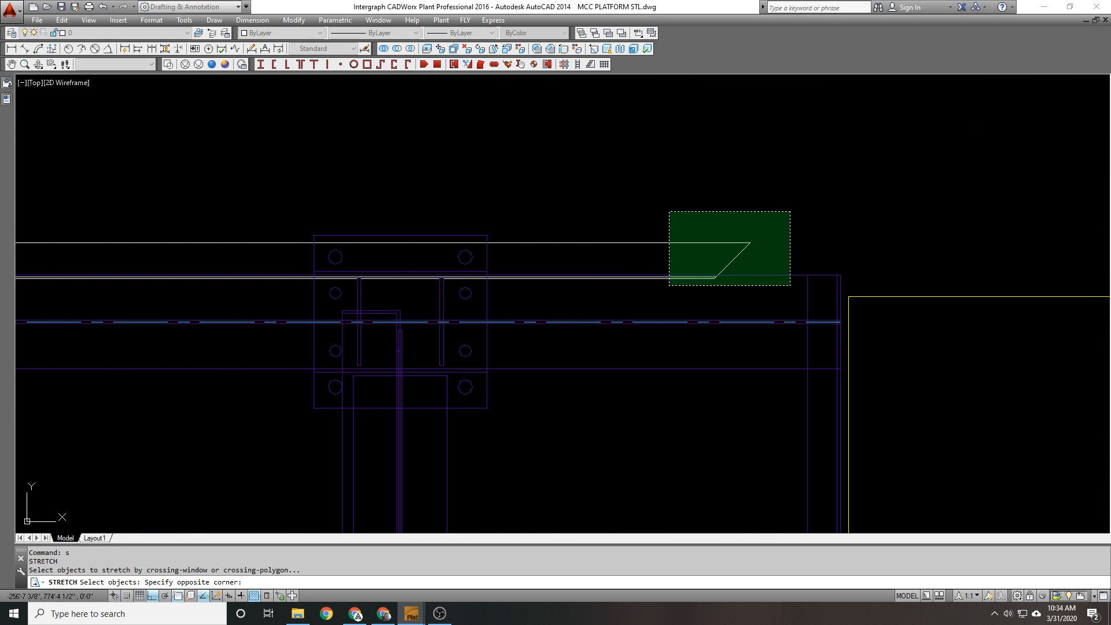
left_click(667, 286)
key("Return")
scroll(686, 258, "up", 5)
left_click(763, 243)
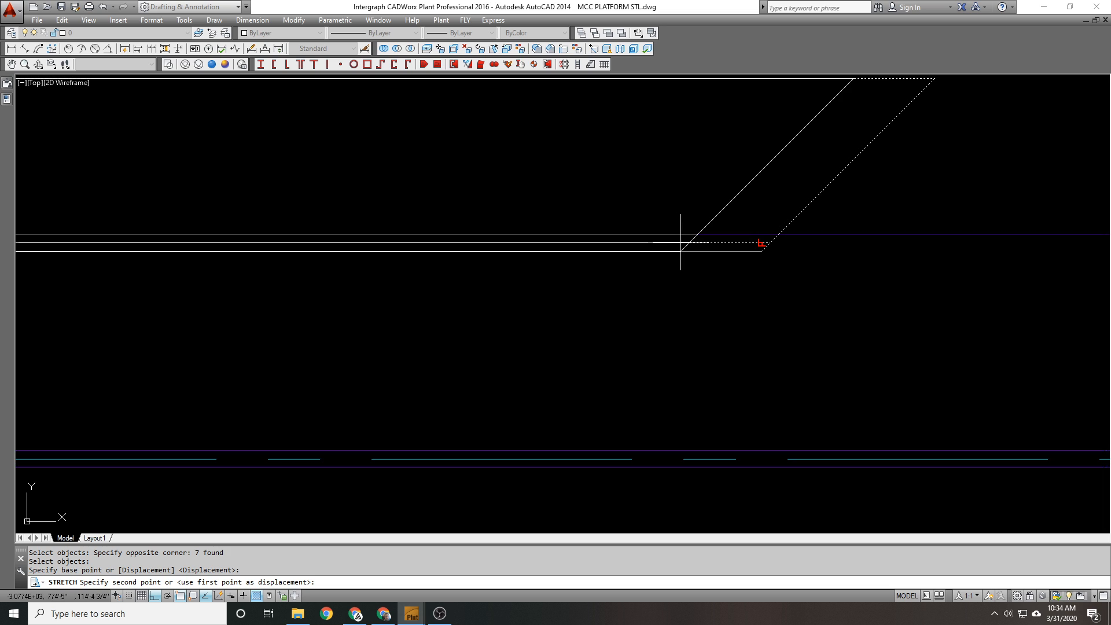
type(".x")
key("Return")
scroll(681, 242, "down", 3)
scroll(298, 266, "up", 6)
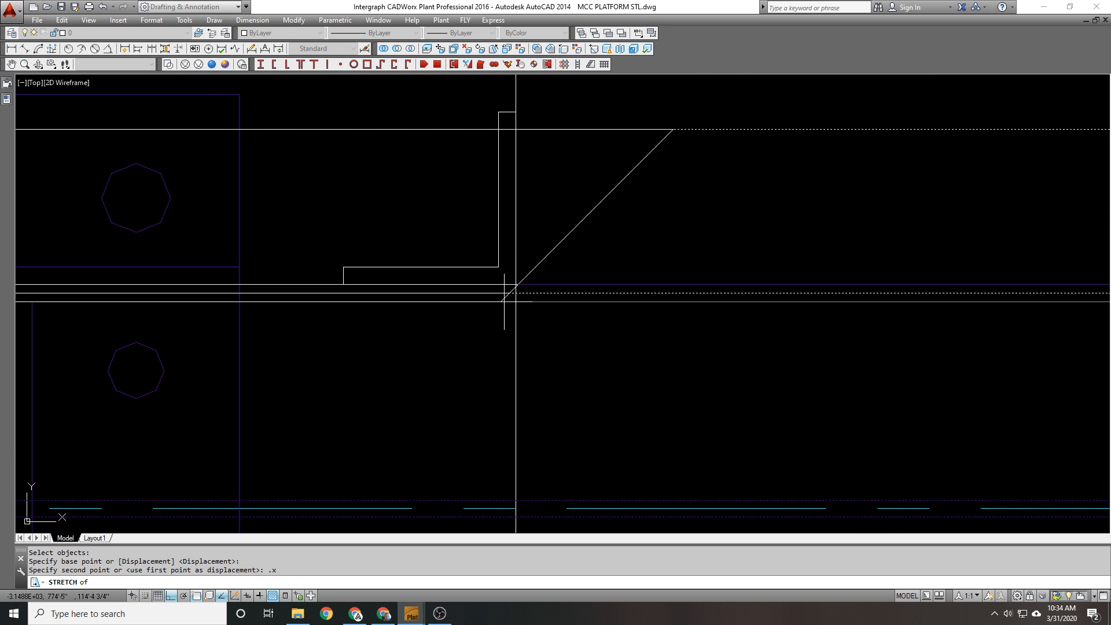
left_click(551, 235)
type("@")
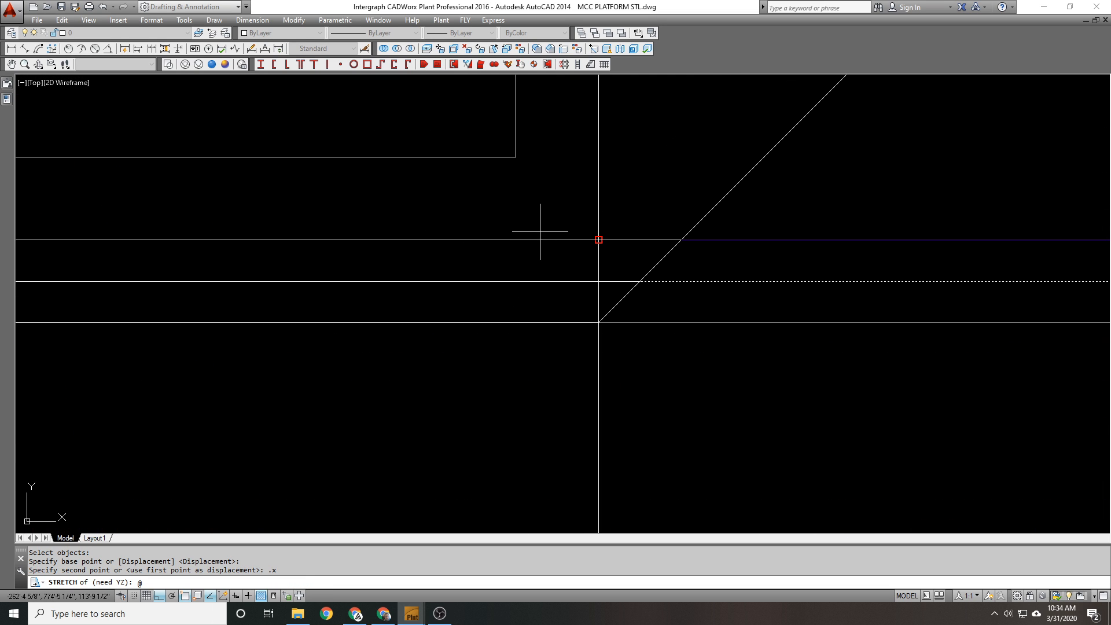
key("Return")
scroll(675, 241, "down", 3)
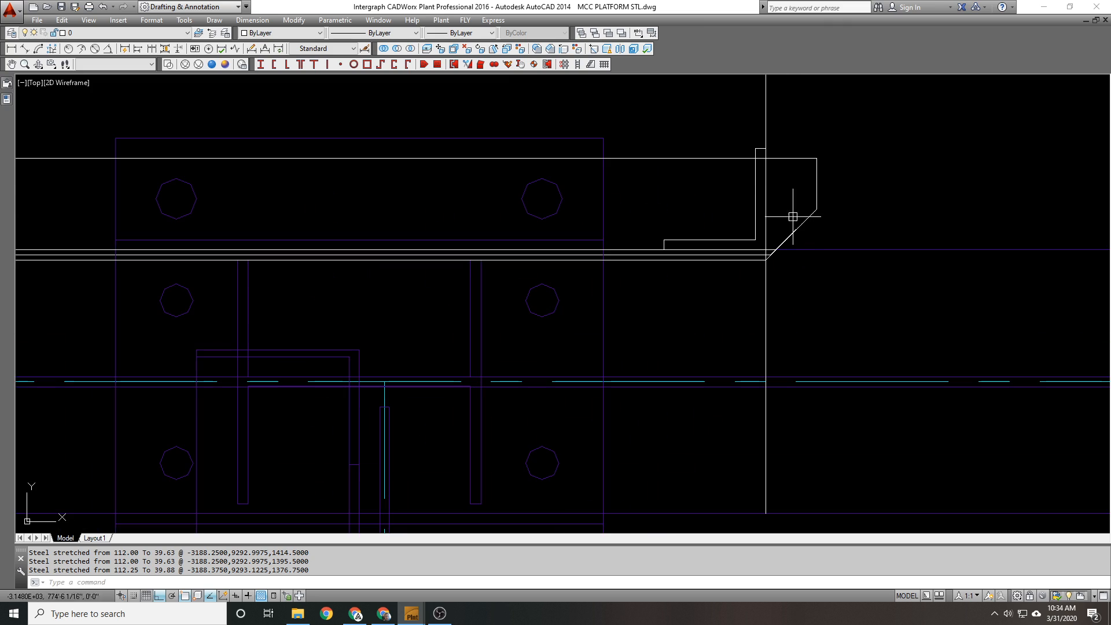
scroll(801, 185, "down", 6)
middle_click_drag(403, 185, 509, 161)
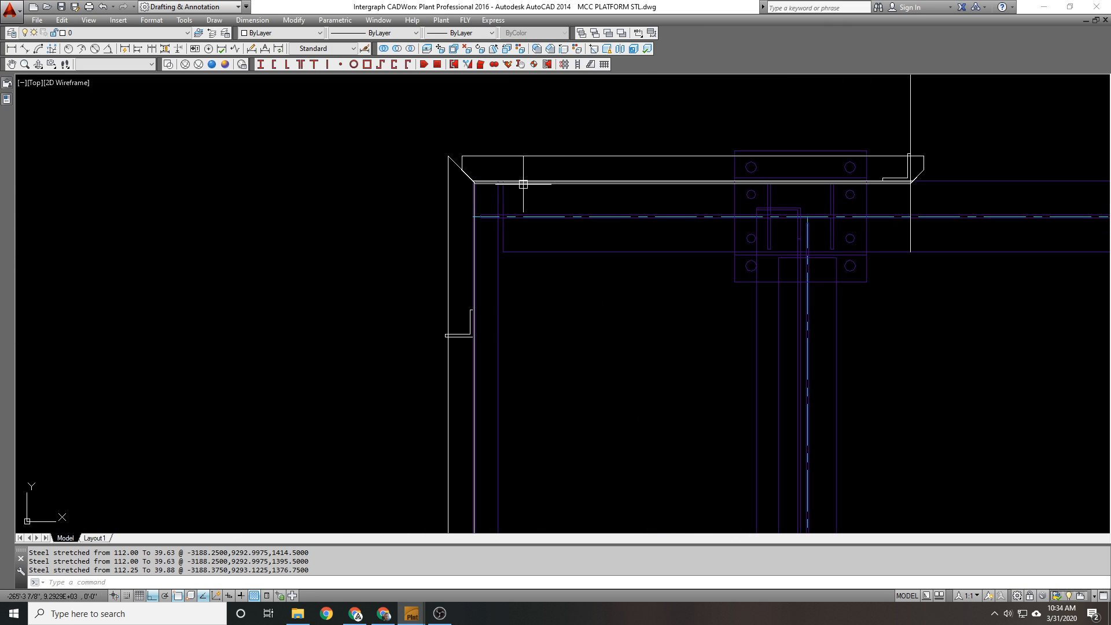
middle_click_drag(874, 298, 769, 255, "shift")
type("u")
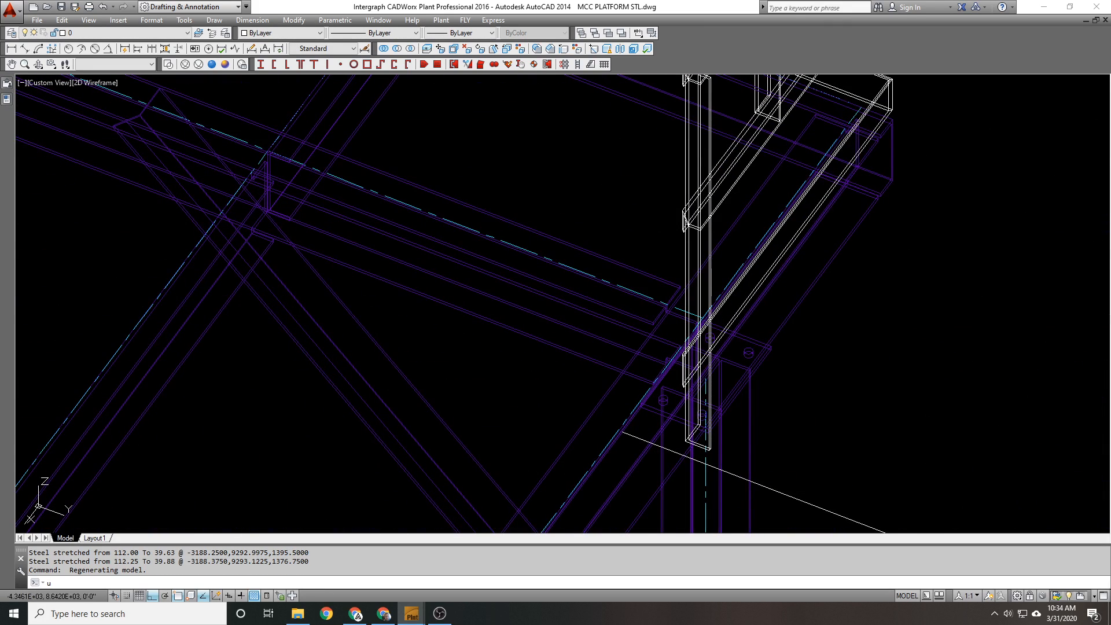
key("Return")
scroll(637, 214, "up", 6)
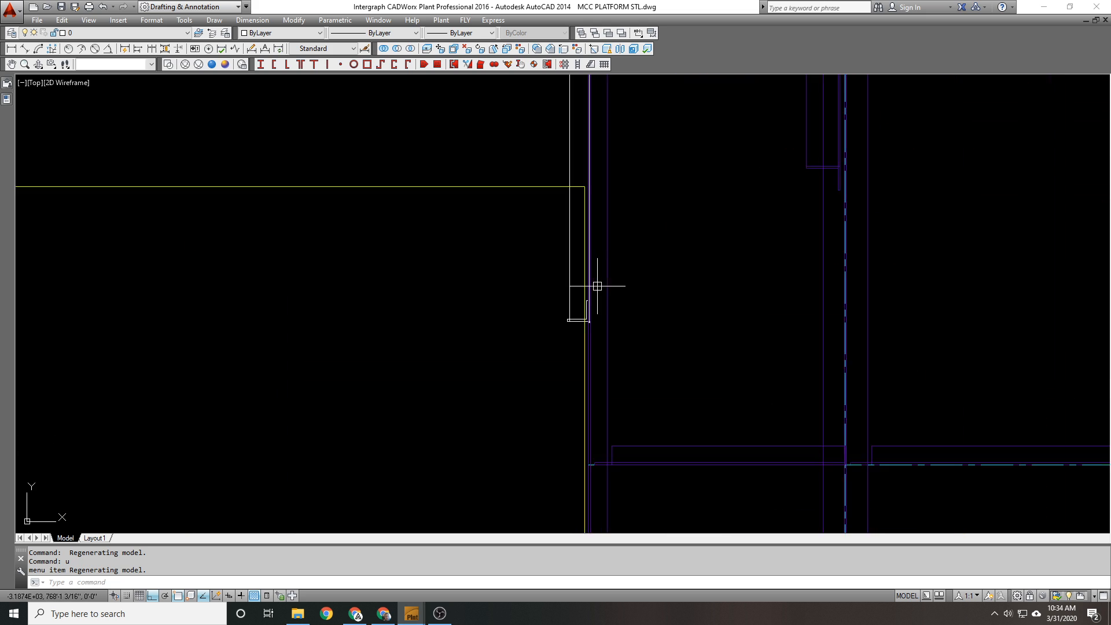
key("Return")
left_click(666, 357)
key("Escape")
key("Escape")
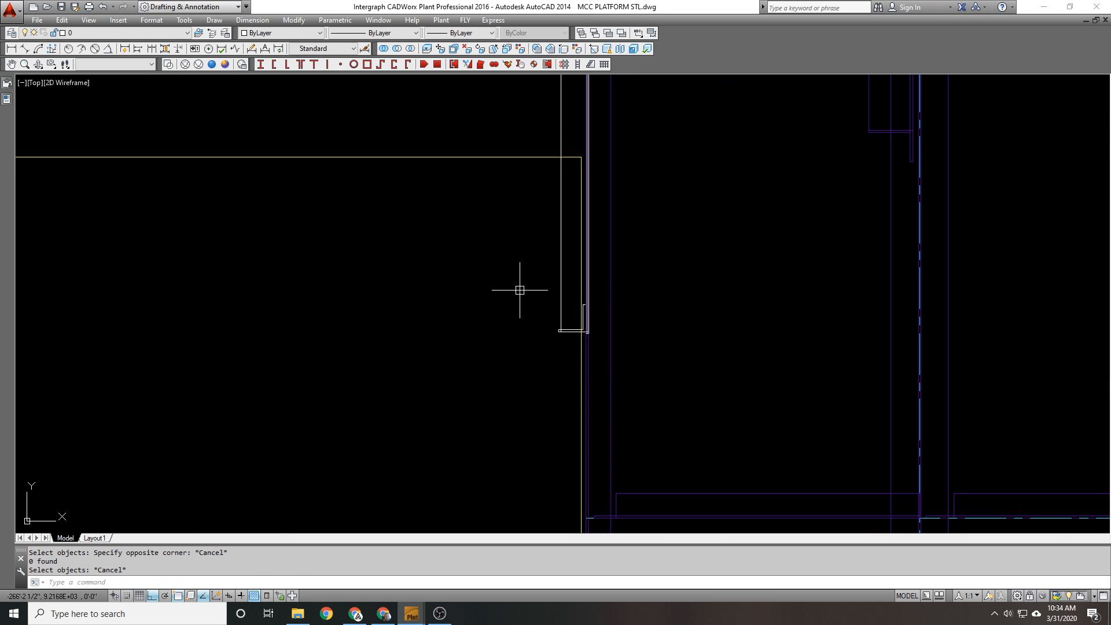
key("Return")
key("Escape")
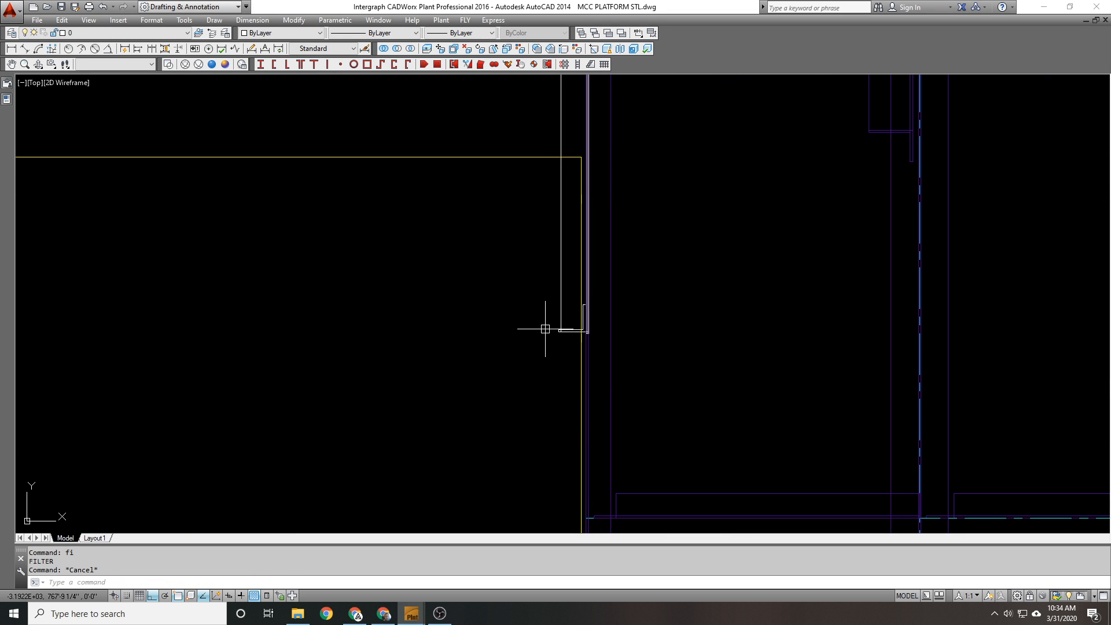
Step: Measure the Y distance from the lower end of the side handrail to the horizontal edge of the yellow outline
type("di")
key("Return")
scroll(583, 322, "up", 2)
left_click(583, 322)
scroll(583, 321, "down", 2)
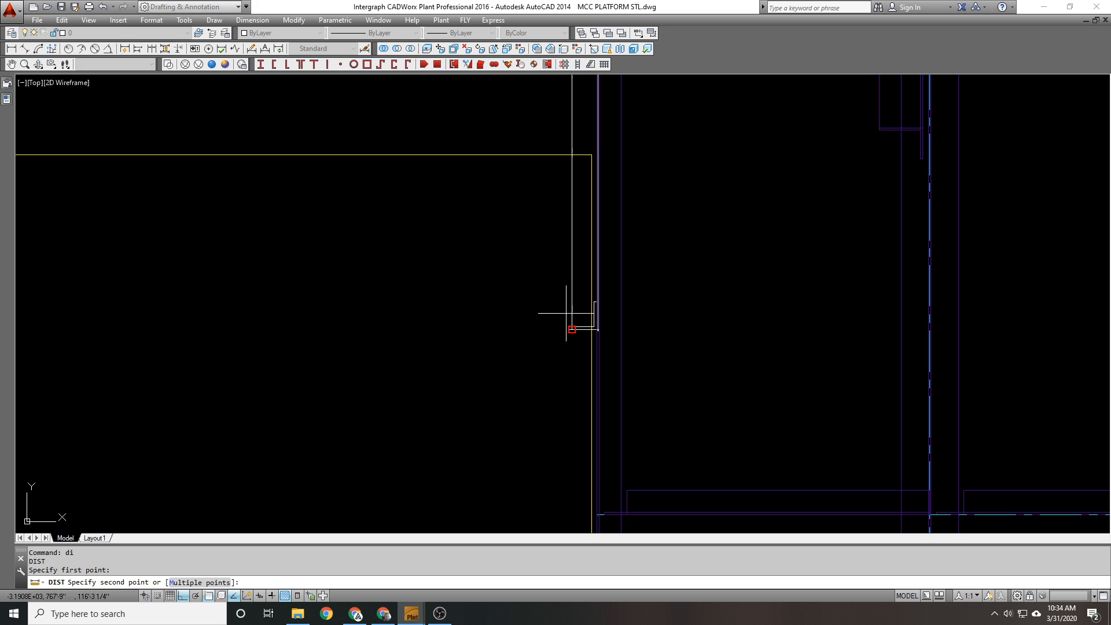
left_click(541, 168)
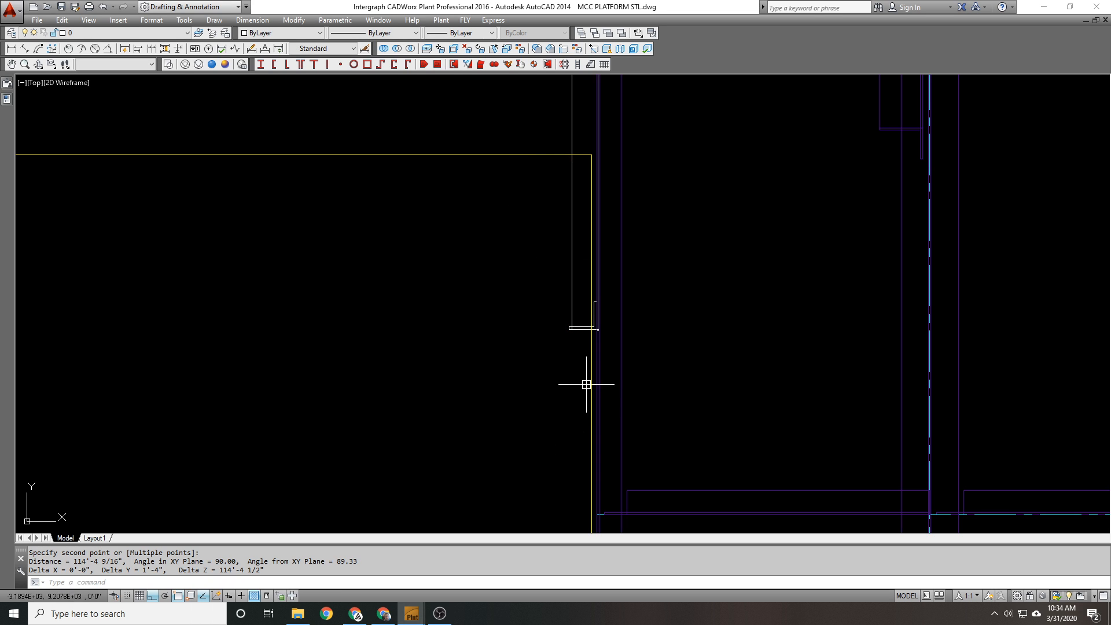
Step: Stretch the lower end of the side handrail, including its post, 1'-6" upward to shorten it
type("s")
key("Return")
left_click(672, 349)
left_click(508, 299)
key("Return")
left_click(508, 303)
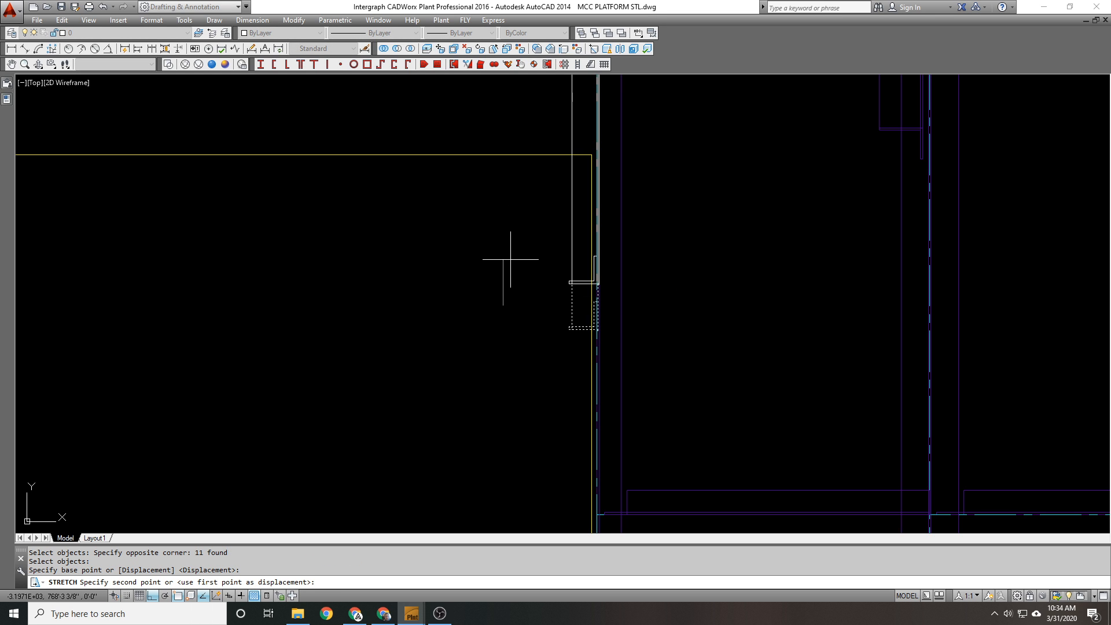
key("Return")
scroll(497, 284, "down", 3)
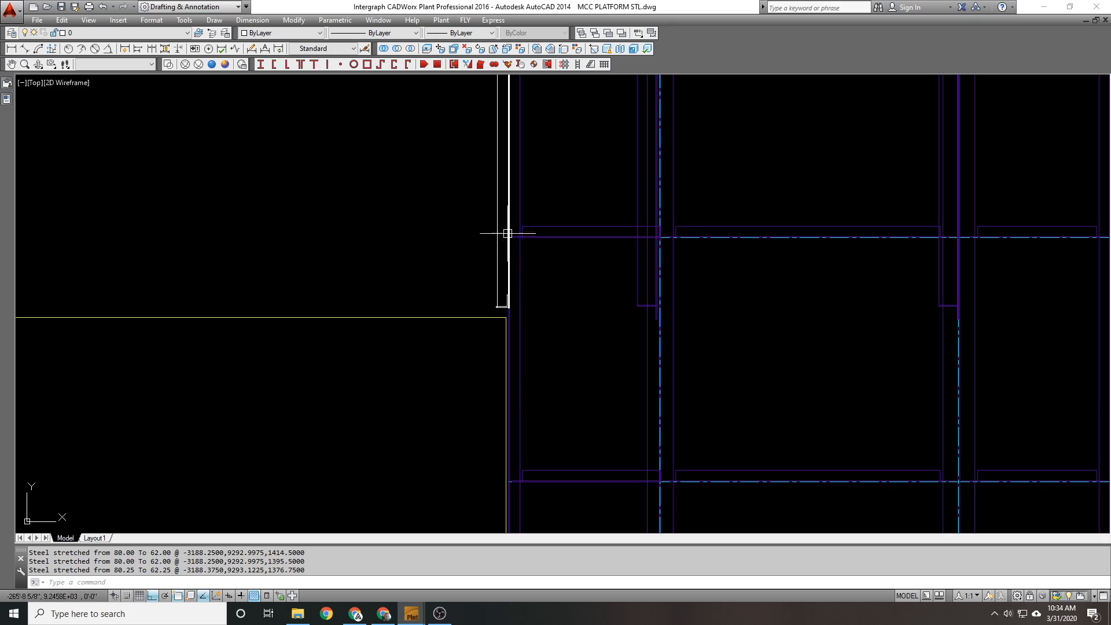
Step: Examine the shortened handrail and its corner joints in a 3D view
scroll(507, 233, "down", 2)
scroll(536, 174, "up", 4)
middle_click_drag(533, 183, 356, 134, "shift")
middle_click_drag(356, 134, 69, 255)
scroll(553, 215, "up", 1)
scroll(533, 208, "down", 1)
middle_click_drag(533, 209, 544, 247)
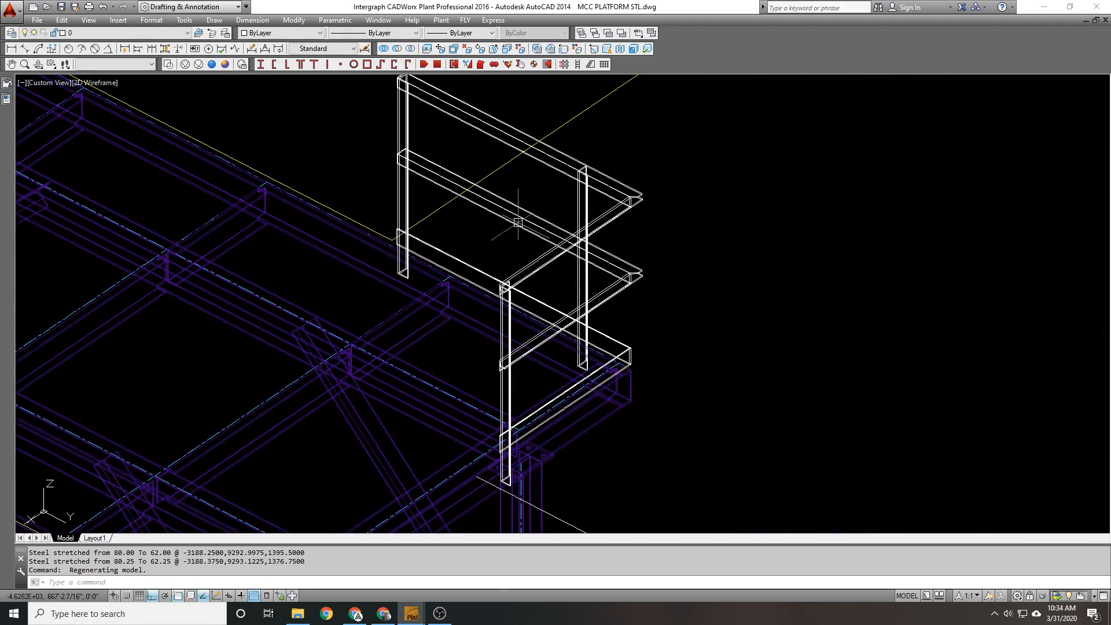
left_click(481, 64)
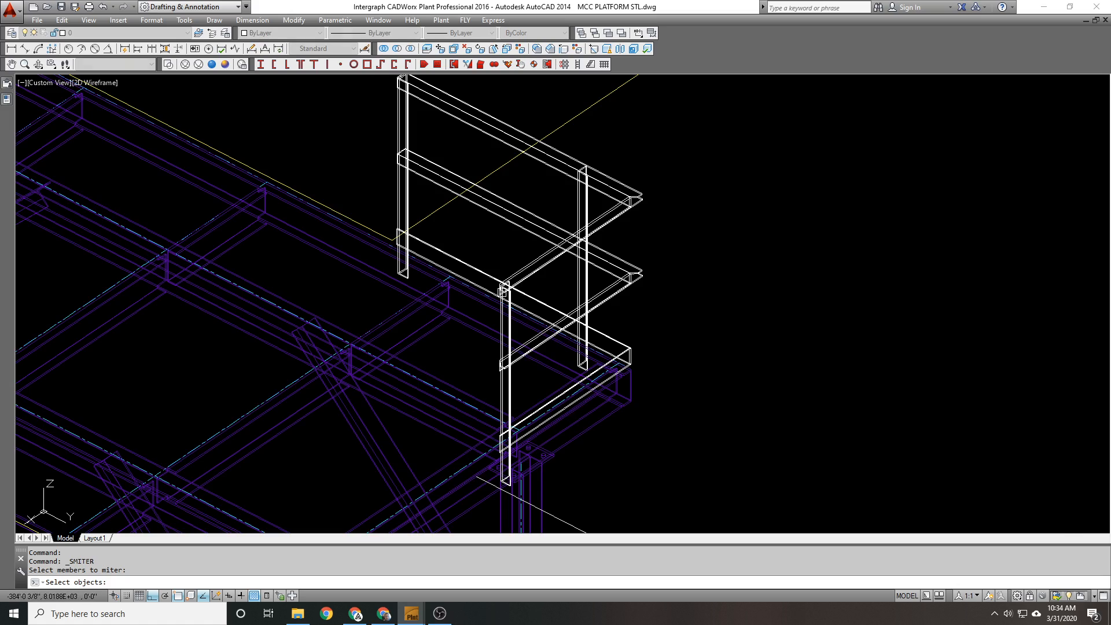
scroll(502, 292, "up", 4)
scroll(494, 285, "down", 4)
key("Escape")
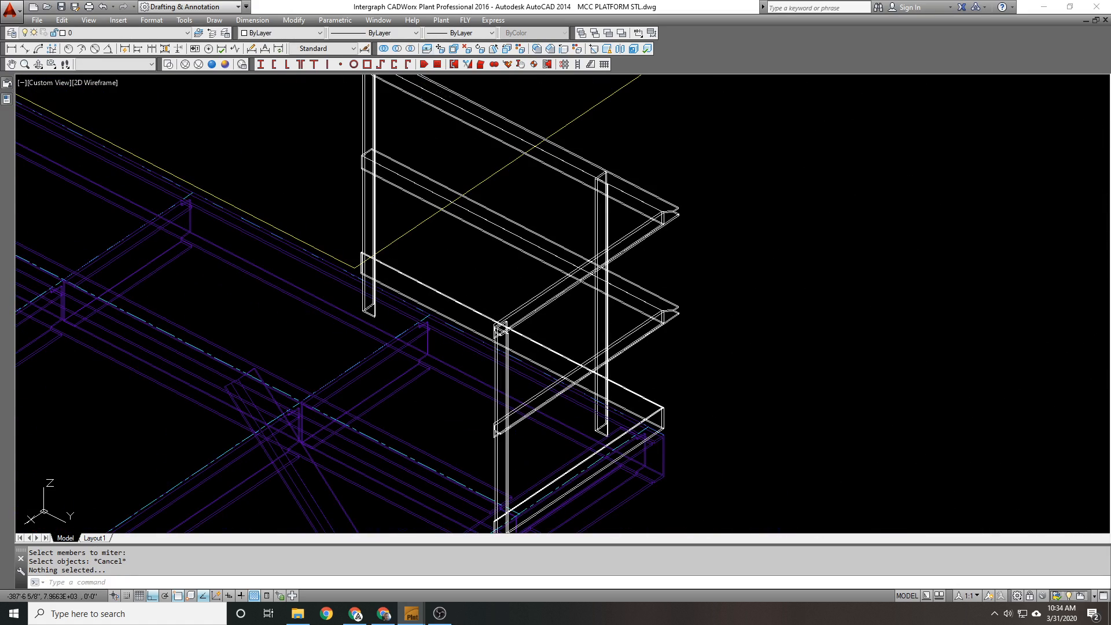
Step: Miter the two top rails where they meet at the handrail corner
left_click(481, 64)
scroll(674, 212, "down", 1)
middle_click_drag(674, 212, 665, 253)
left_click(647, 265)
left_click(643, 243)
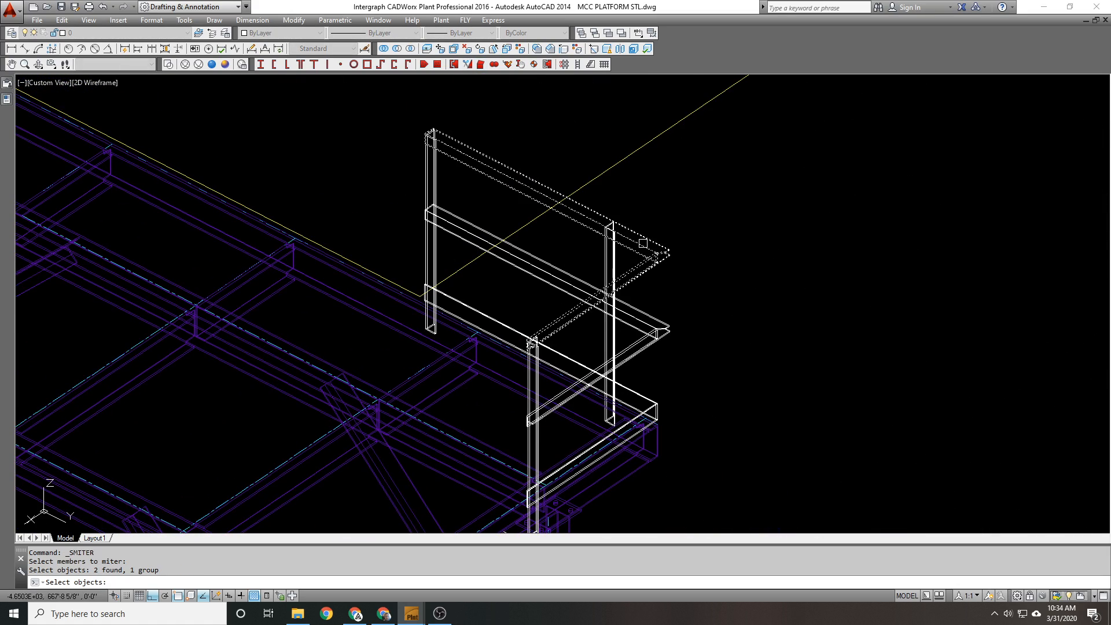
key("Return")
Step: Miter the two middle rails at the handrail corner
scroll(489, 303, "up", 3)
scroll(528, 324, "down", 5)
middle_click_drag(528, 324, 614, 469)
scroll(477, 120, "down", 3)
scroll(642, 315, "up", 2)
key("Return")
left_click(631, 254)
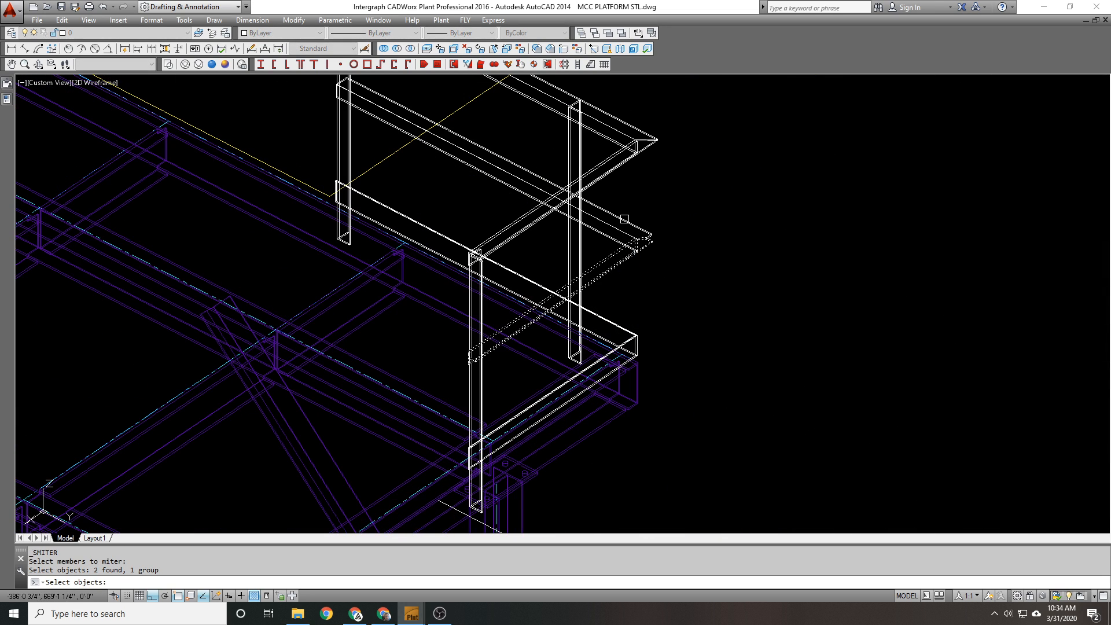
left_click(619, 220)
key("Return")
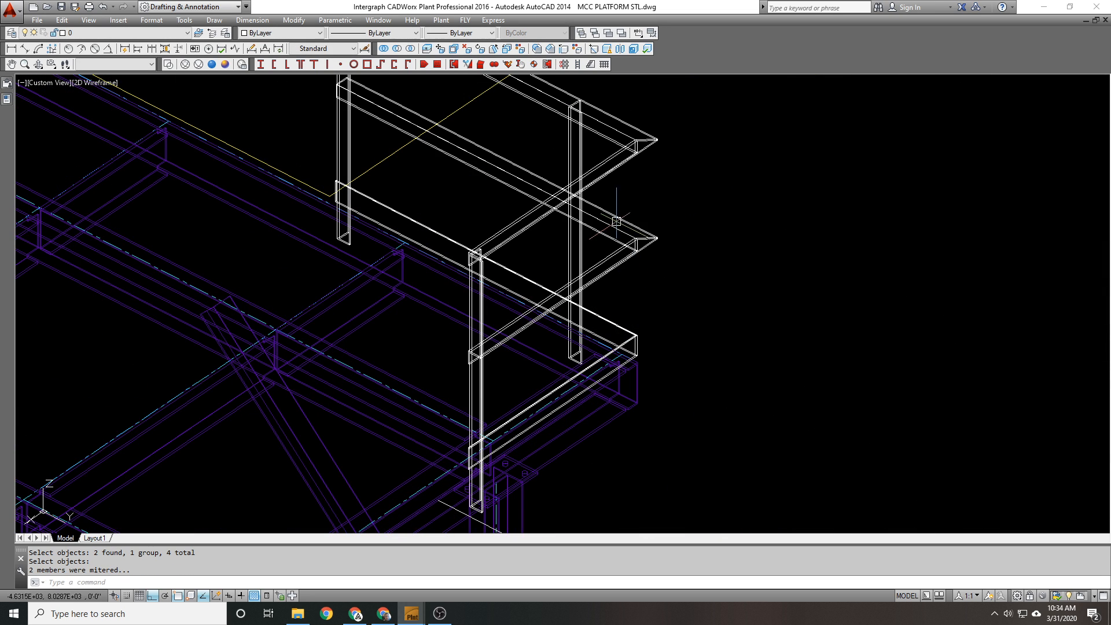
Step: Try to miter the two toe plates at the handrail corner
key("Return")
left_click(622, 333)
left_click(622, 333)
left_click(617, 331)
key("Return")
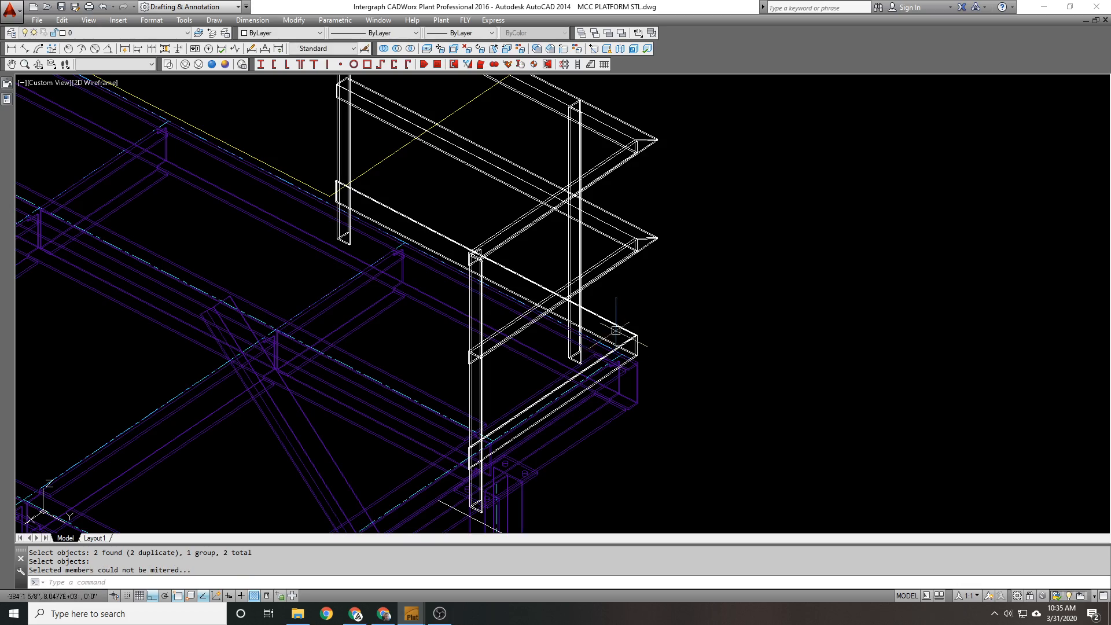
Step: Change the HANDRAIL layer's color to yellow and close the layer manager
middle_click_drag(323, 224, 438, 266)
scroll(389, 235, "down", 3)
middle_click_drag(524, 375, 738, 360, "shift")
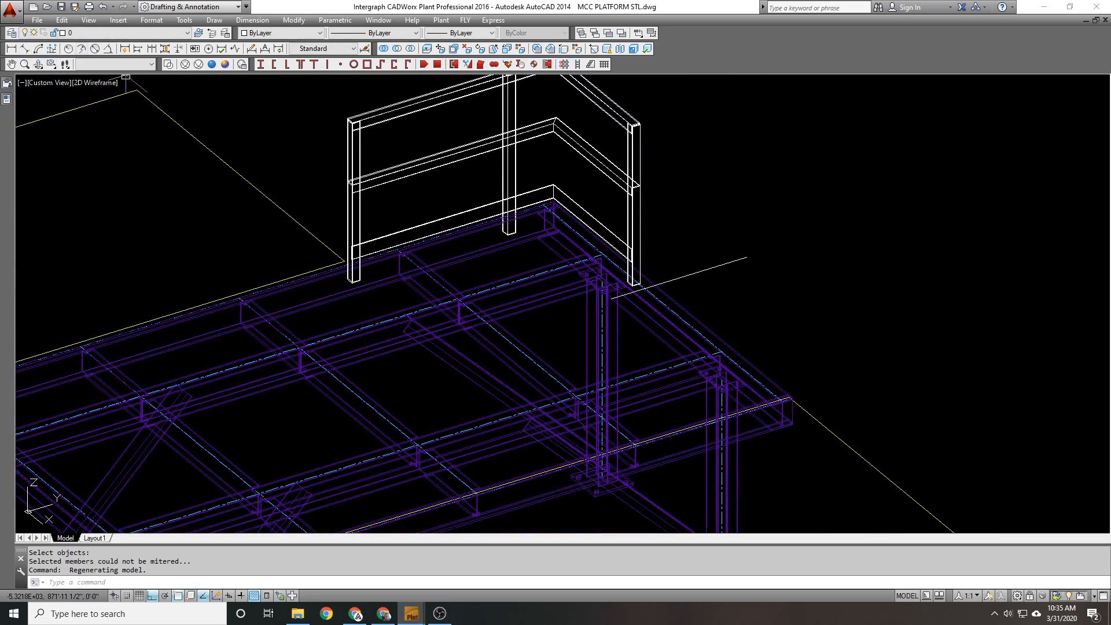
left_click(376, 115)
key("Escape")
left_click(11, 33)
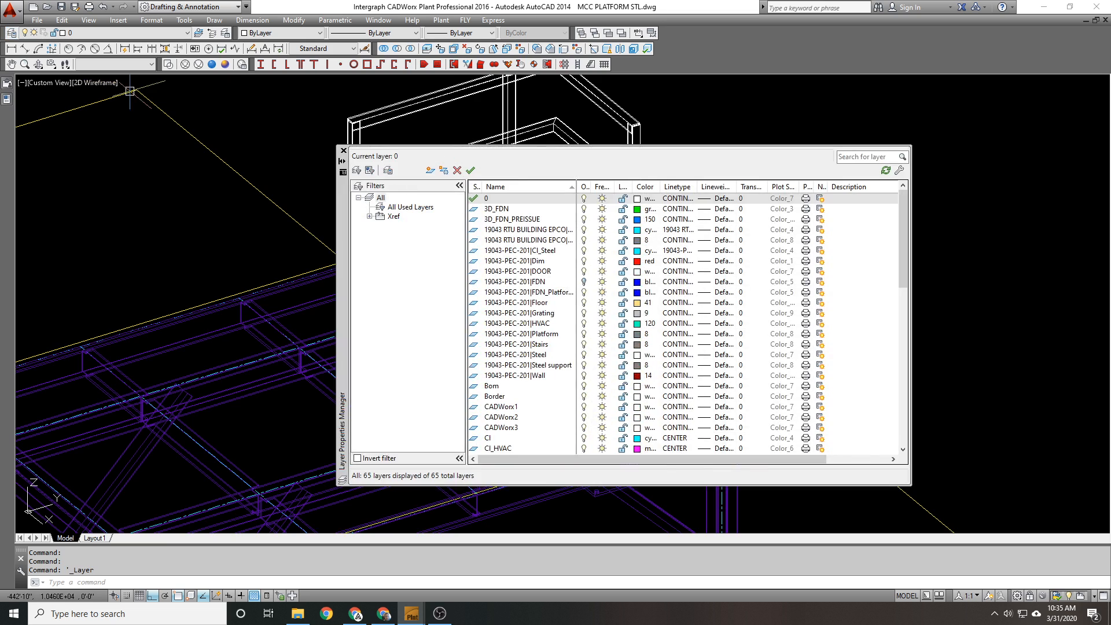
left_click(518, 344)
key("h")
key("h")
scroll(518, 321, "down", 4)
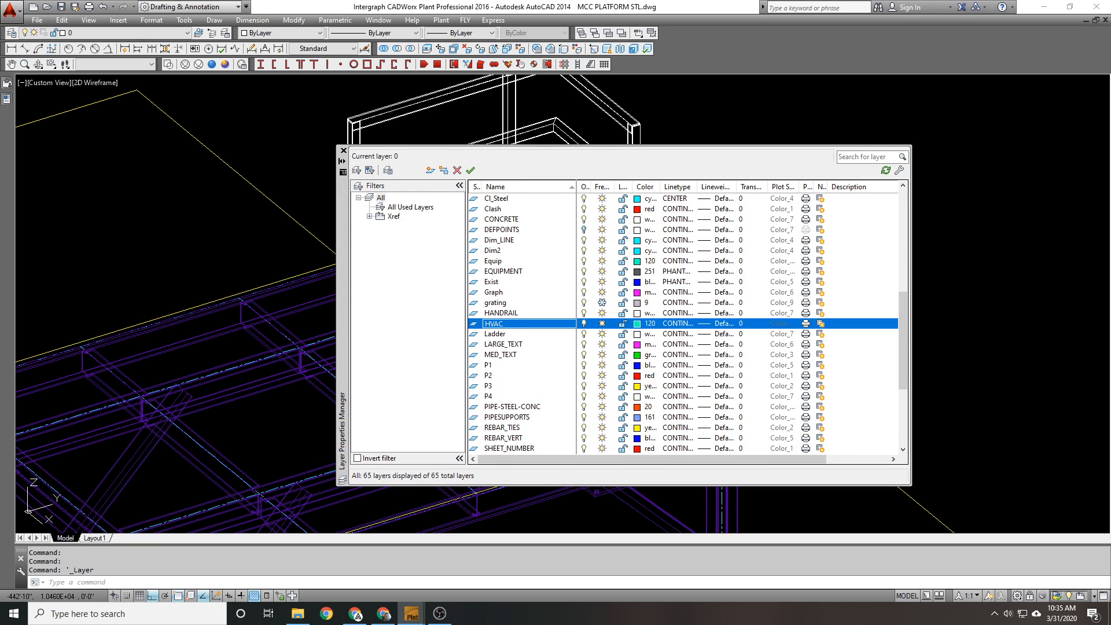
left_click(502, 313)
left_click(637, 313)
left_click(470, 372)
left_click(531, 394)
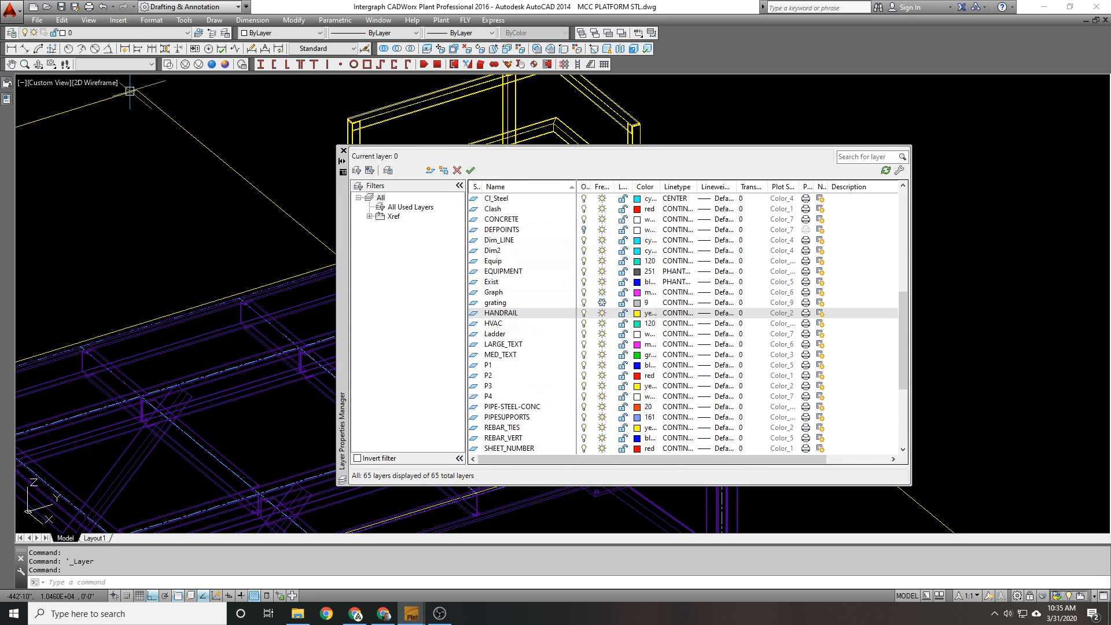
left_click(343, 150)
Step: Shade the model in the Realistic visual style and examine the handrail posts and toe plates at the platform corner
middle_click_drag(590, 265, 610, 300)
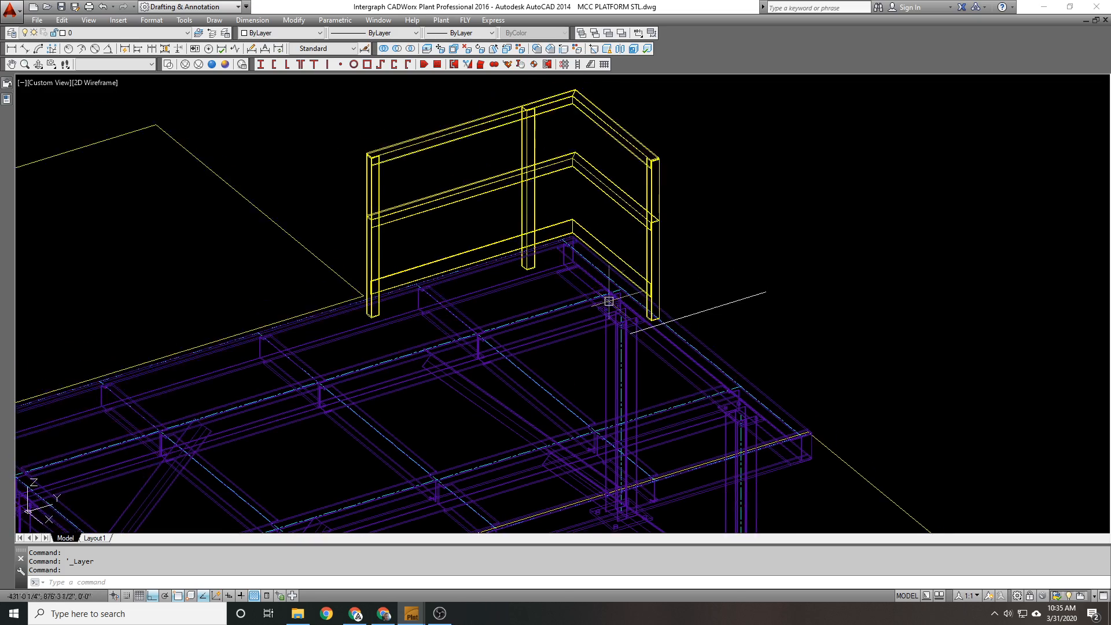
scroll(583, 269, "up", 2)
left_click(212, 64)
scroll(572, 235, "up", 1)
middle_click_drag(603, 249, 153, 239, "shift")
scroll(665, 405, "up", 4)
middle_click_drag(665, 405, 662, 271)
scroll(576, 274, "down", 2)
middle_click_drag(422, 259, 483, 275)
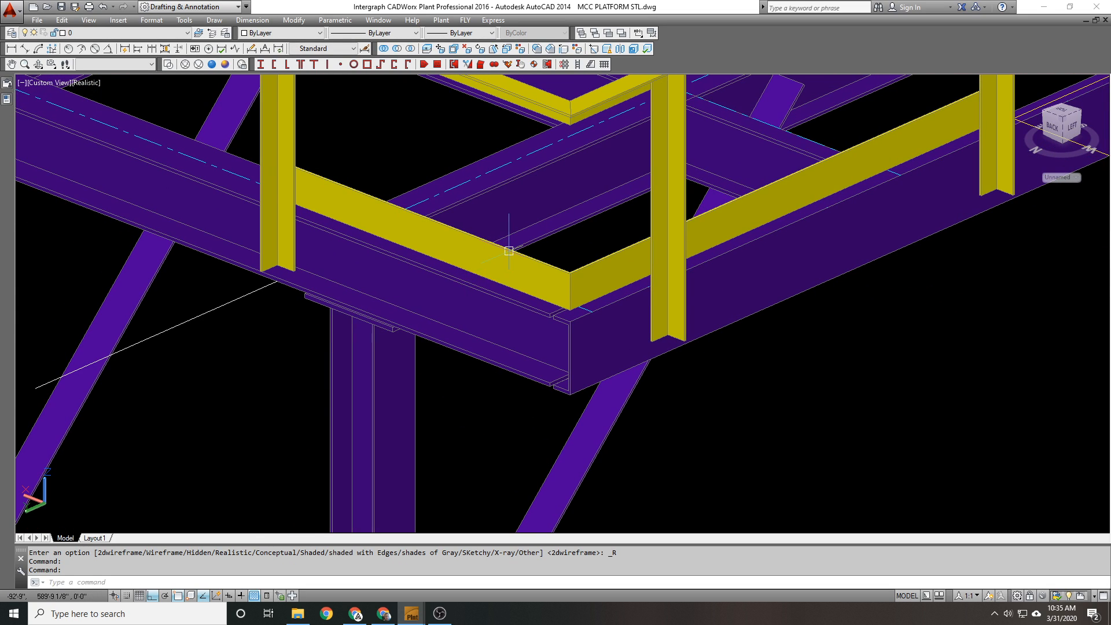
mouse_move(509, 250)
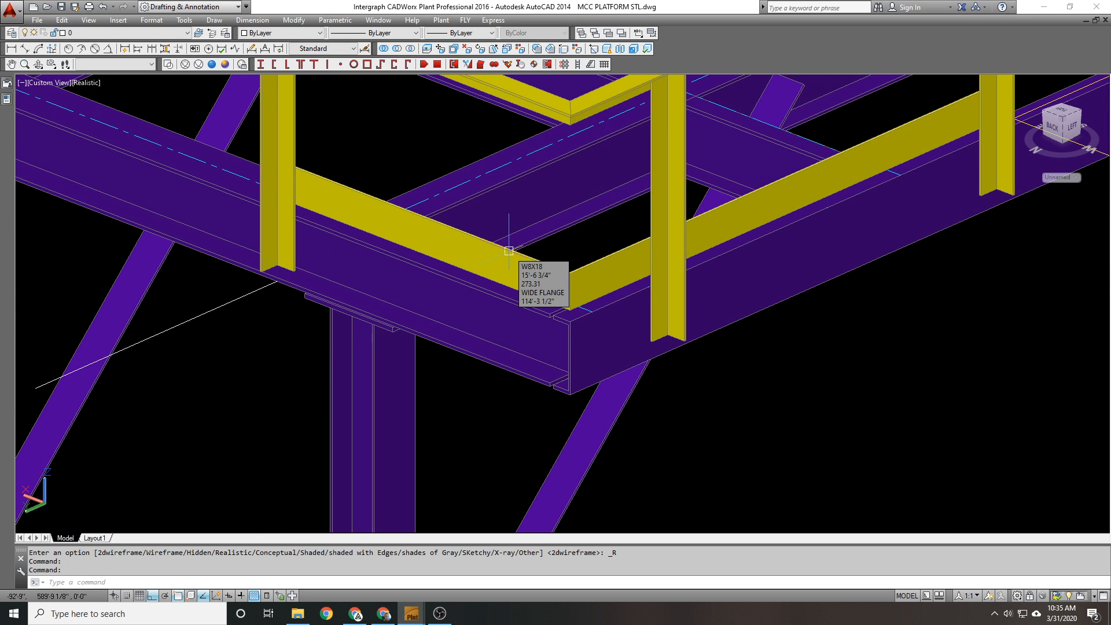
scroll(600, 315, "down", 2)
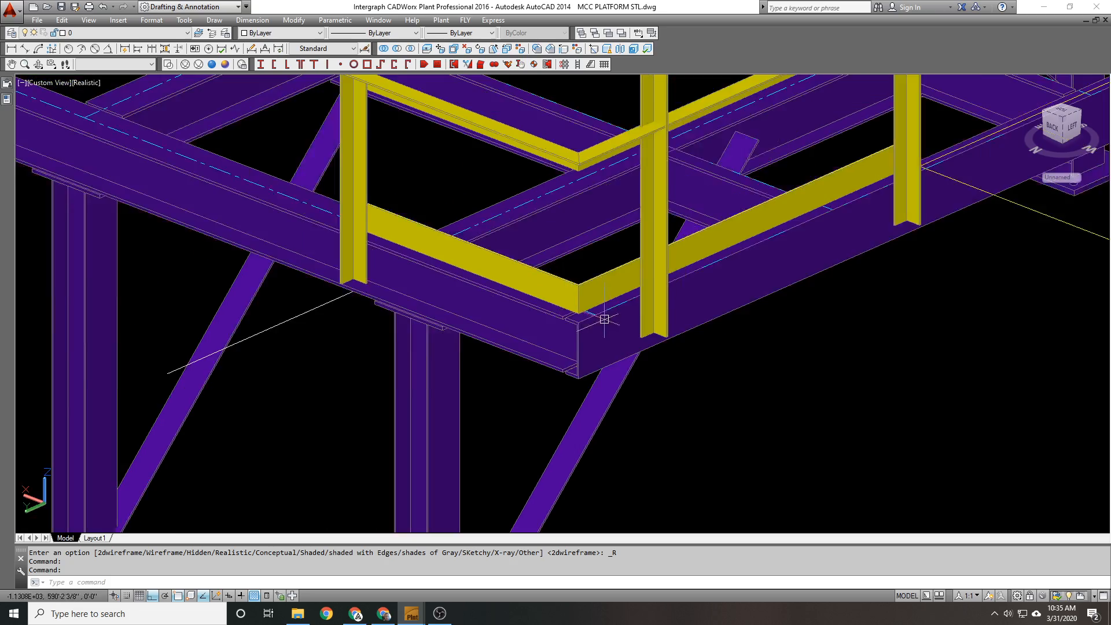
scroll(462, 218, "down", 3)
scroll(475, 247, "up", 2)
scroll(412, 248, "up", 2)
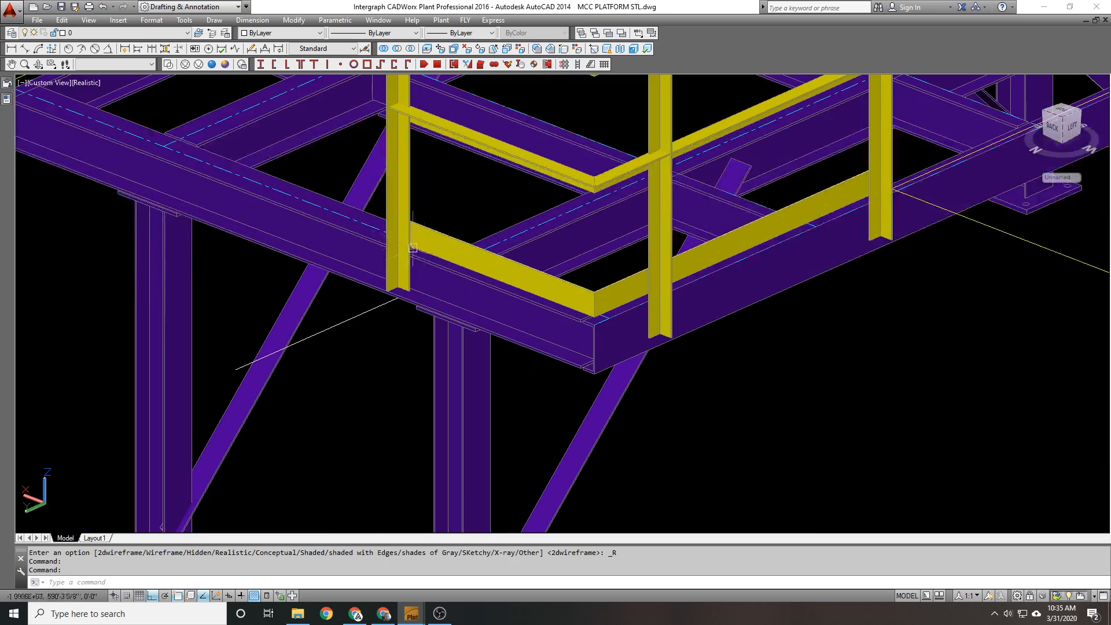
Step: Copy the handrail post on the short side 2' along the rails toward the platform corner
middle_click_drag(708, 283, 469, 310, "shift")
left_click(397, 243)
scroll(502, 258, "down", 3)
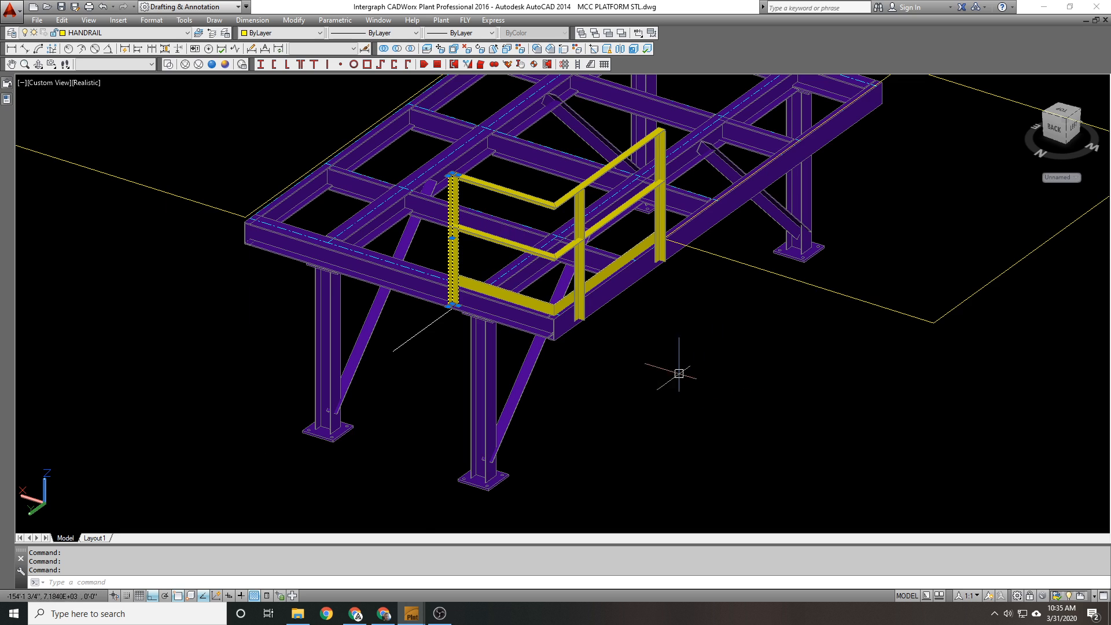
scroll(678, 374, "up", 2)
type("co")
key("Return")
left_click(636, 349)
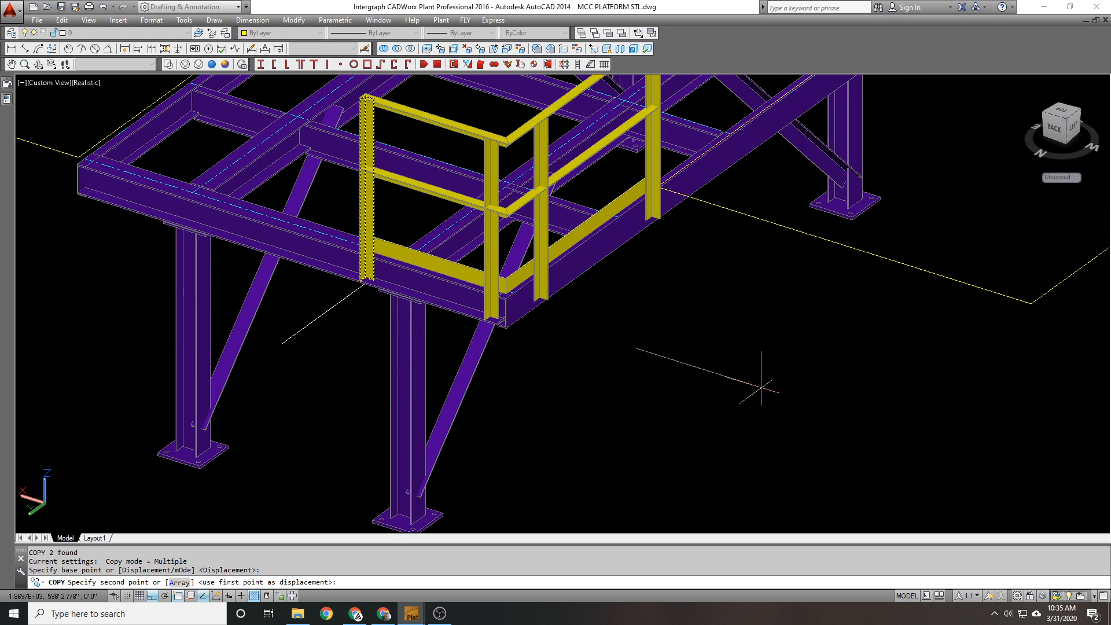
type("2'")
key("Return")
key("Escape")
Step: Move the copied handrail post another 6" toward the platform corner
scroll(484, 239, "up", 2)
type("m")
key("Return")
left_click(443, 232)
key("Return")
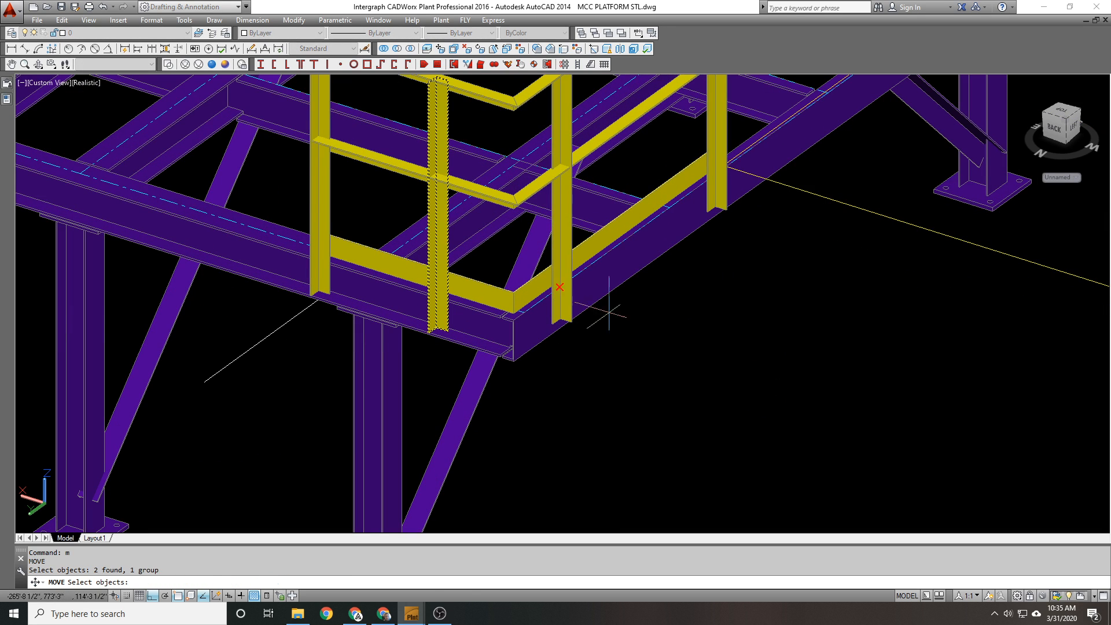
left_click(746, 390)
type("6")
key("Return")
scroll(666, 299, "down", 2)
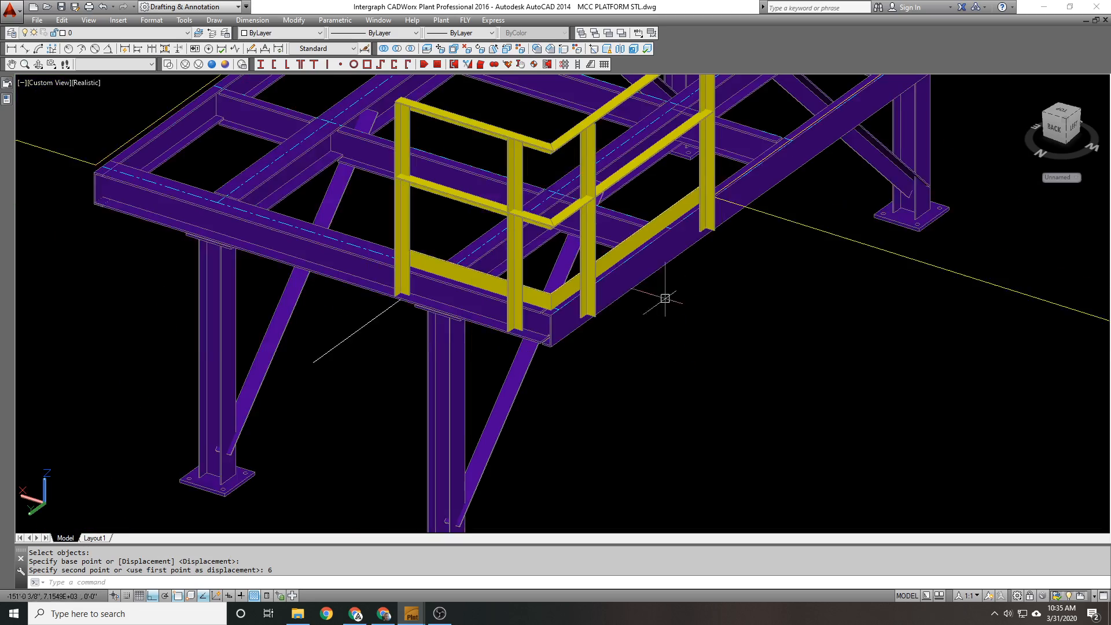
Step: Show the model in 2D wireframe and copy the reference line at the handrail's end 1'10" along the end beam
middle_click_drag(545, 271, 694, 339)
left_click(168, 64)
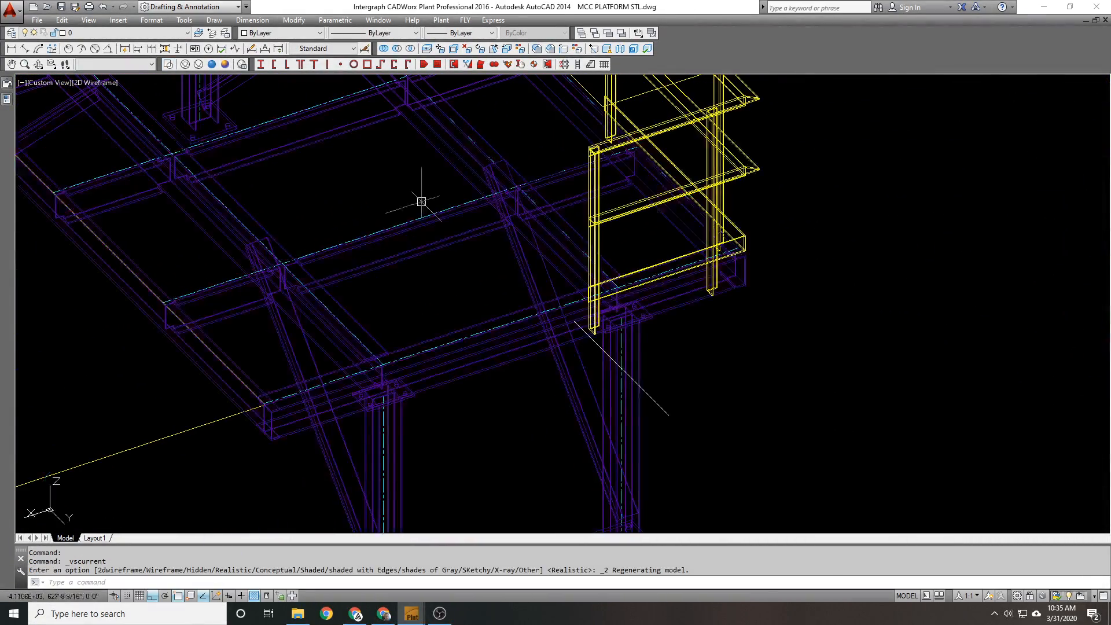
key("space")
left_click(671, 354)
key("space")
left_click(875, 304)
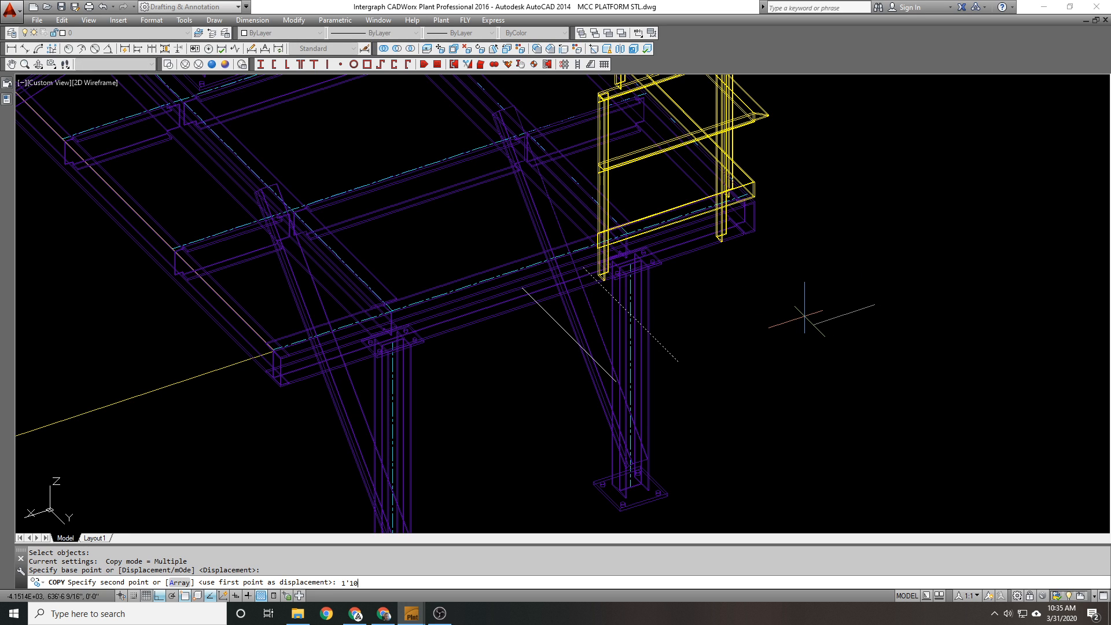
key("Return")
key("Escape")
middle_click_drag(521, 293, 568, 282)
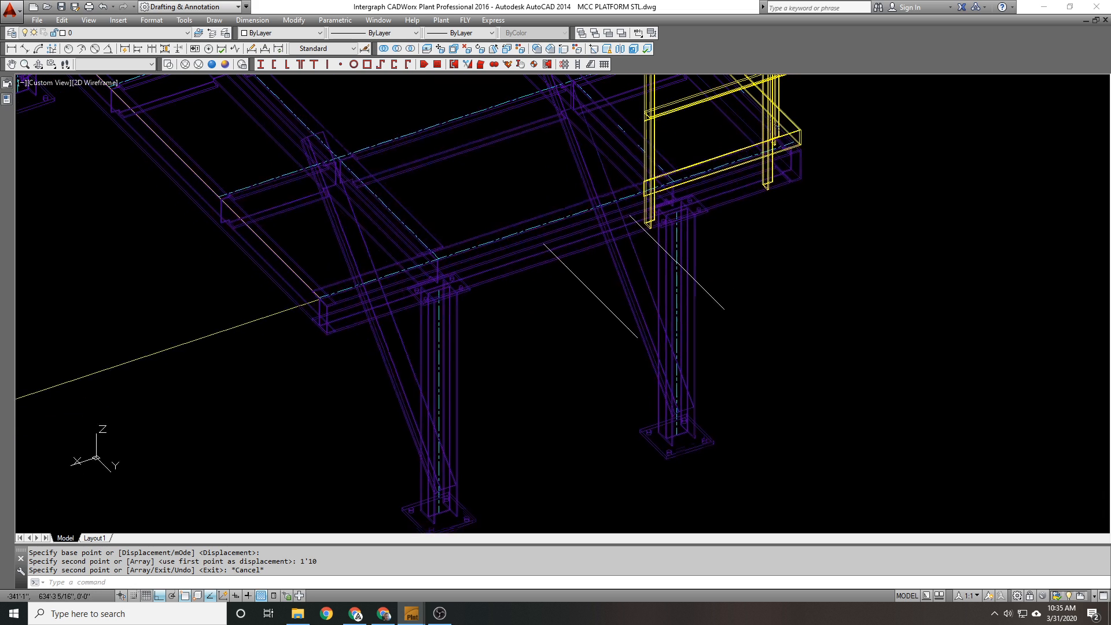
Step: Copy the second reference line a further 1'10" along the end beam, away from the handrail
type("cc")
key("space")
left_click(584, 287)
key("space")
left_click(568, 313)
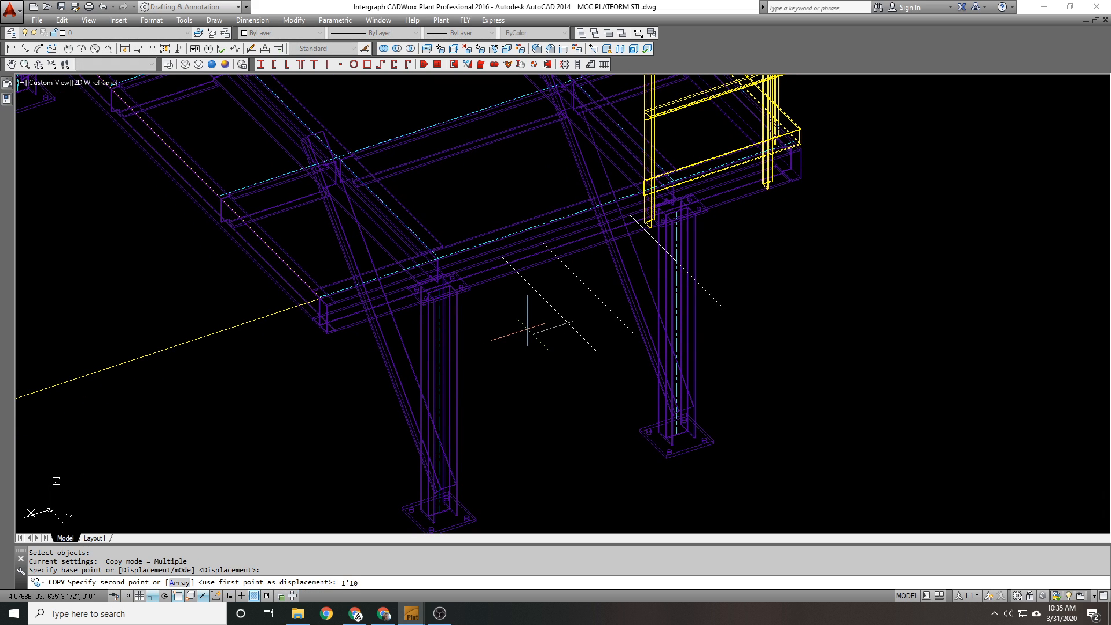
type("1'10")
key("Return")
key("Escape")
middle_click_drag(601, 144, 584, 214)
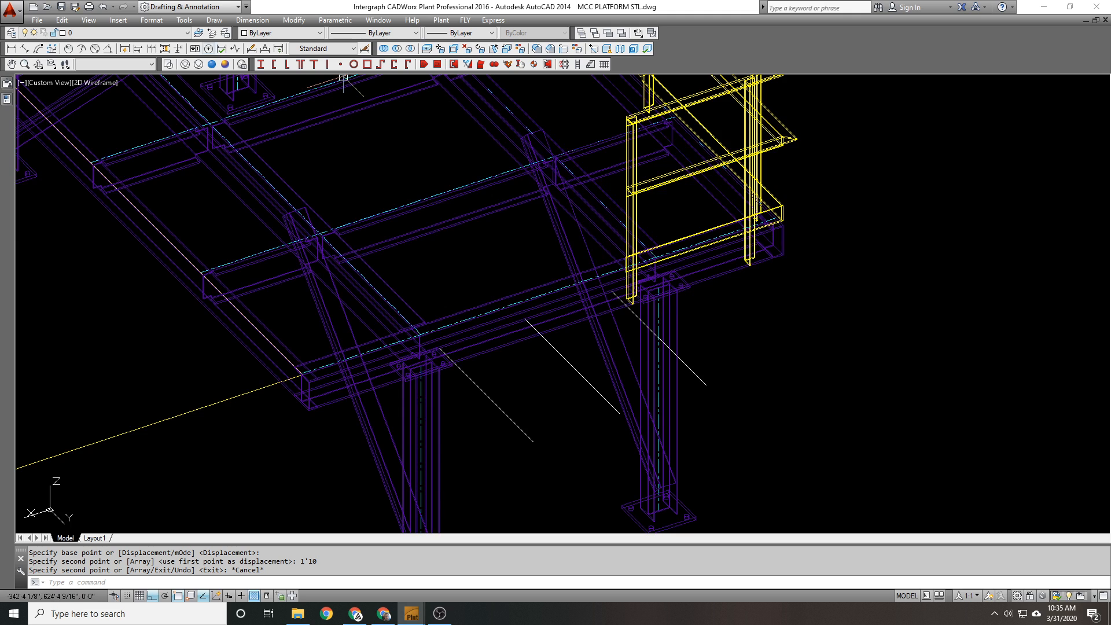
Step: In top view, copy the handrail's end post onto the farthest reference line, matching only its X coordinate
left_click(116, 64)
left_click(92, 74)
scroll(627, 509, "up", 8)
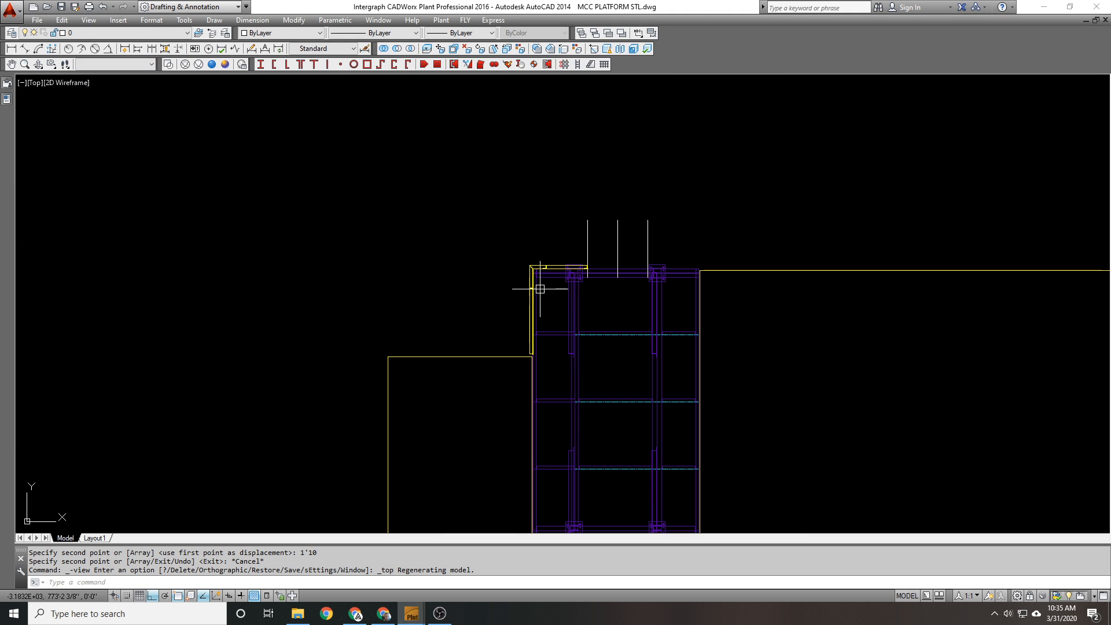
type("cc")
key("Return")
left_click(556, 127)
left_click(635, 194)
scroll(601, 176, "up", 3)
key("Return")
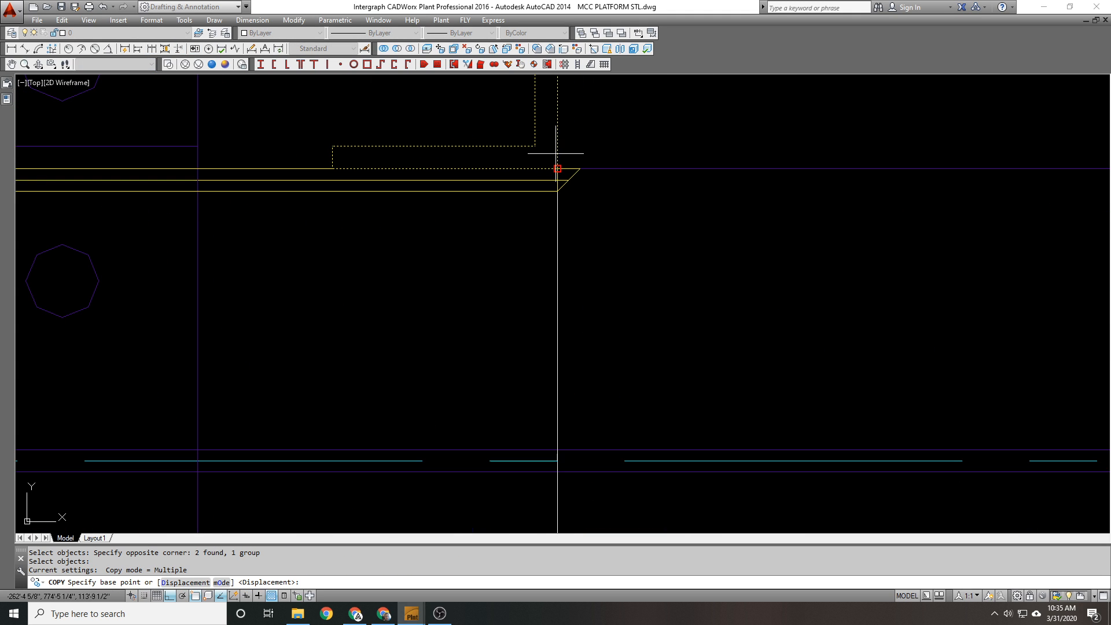
left_click(557, 168)
scroll(549, 163, "down", 6)
type(".x")
scroll(637, 173, "down", 3)
middle_click_drag(666, 173, 447, 209)
key("Return")
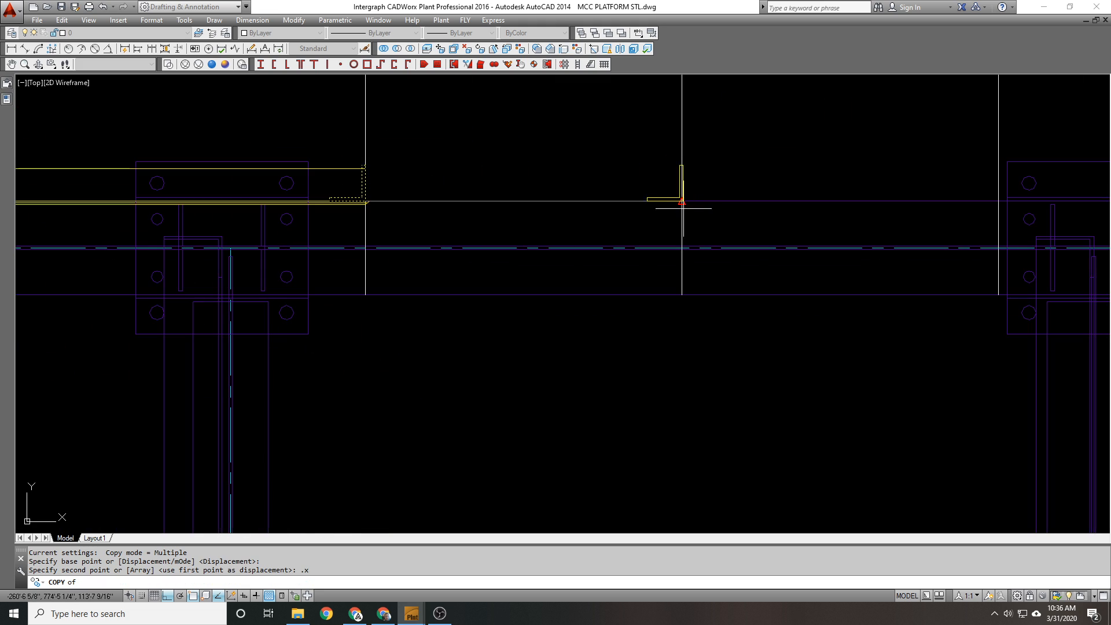
middle_click_drag(995, 114, 715, 118)
left_click(719, 120)
type("@")
key("Return")
scroll(744, 151, "down", 3)
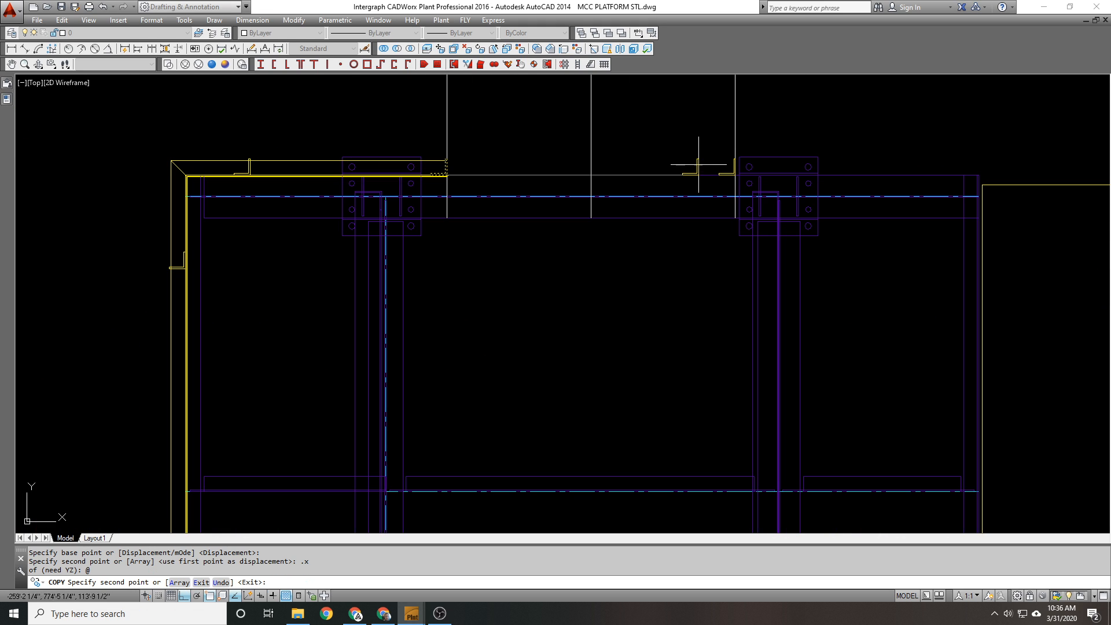
key("Return")
Step: Set the rotation angle of the copied L2 1/2X2 1/2X1/4 post to 0 degrees
scroll(730, 174, "up", 4)
double_click(718, 170)
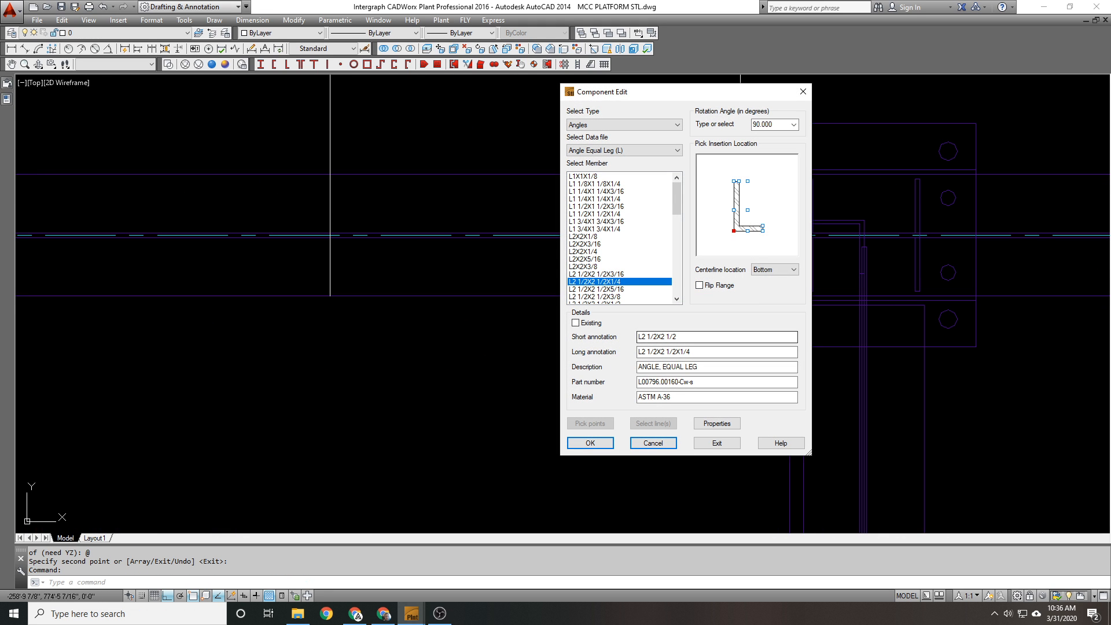
left_click(774, 136)
left_click(591, 444)
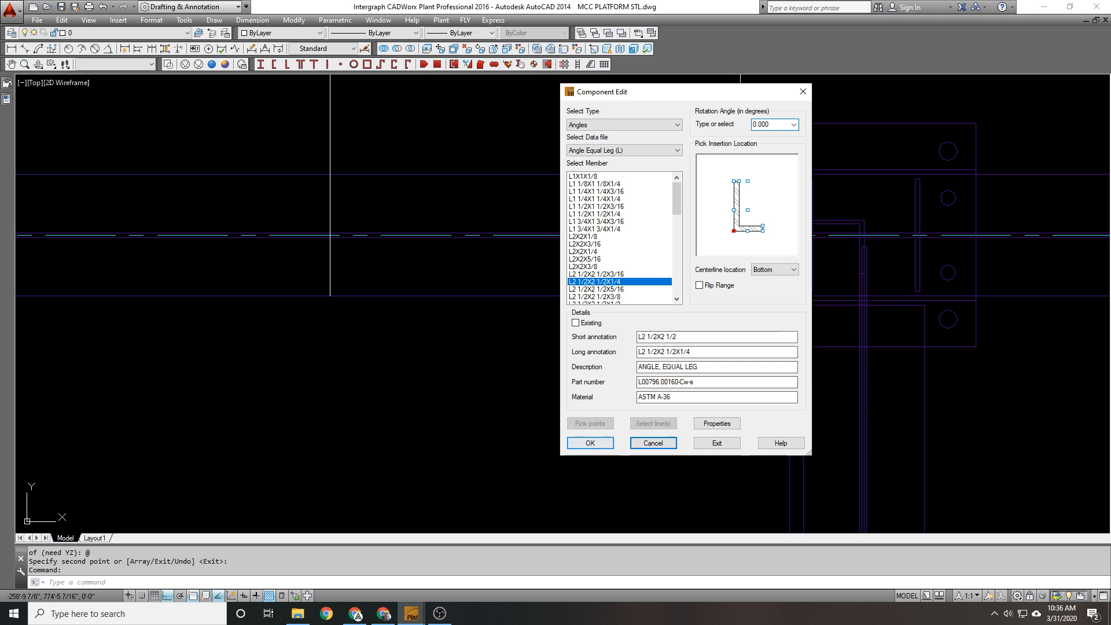
scroll(495, 273, "down", 4)
type("cc")
key("Return")
left_click(291, 230)
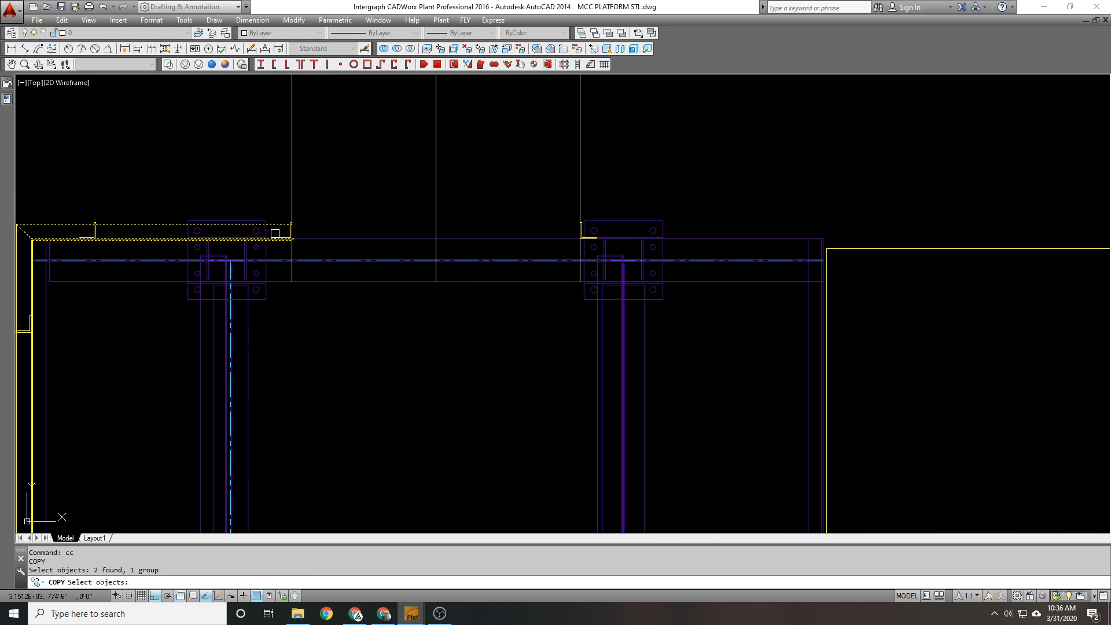
scroll(275, 233, "up", 5)
key("Escape")
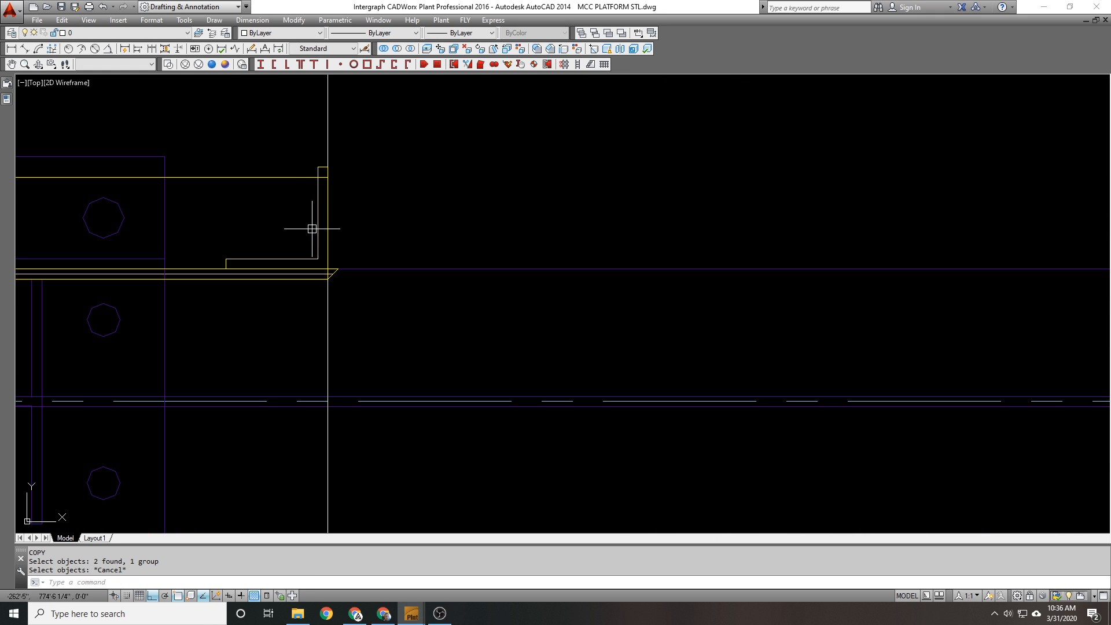
Step: Measure the distance from the existing handrail's end post to the far end of the end beam
scroll(312, 223, "down", 4)
type("di")
key("Return")
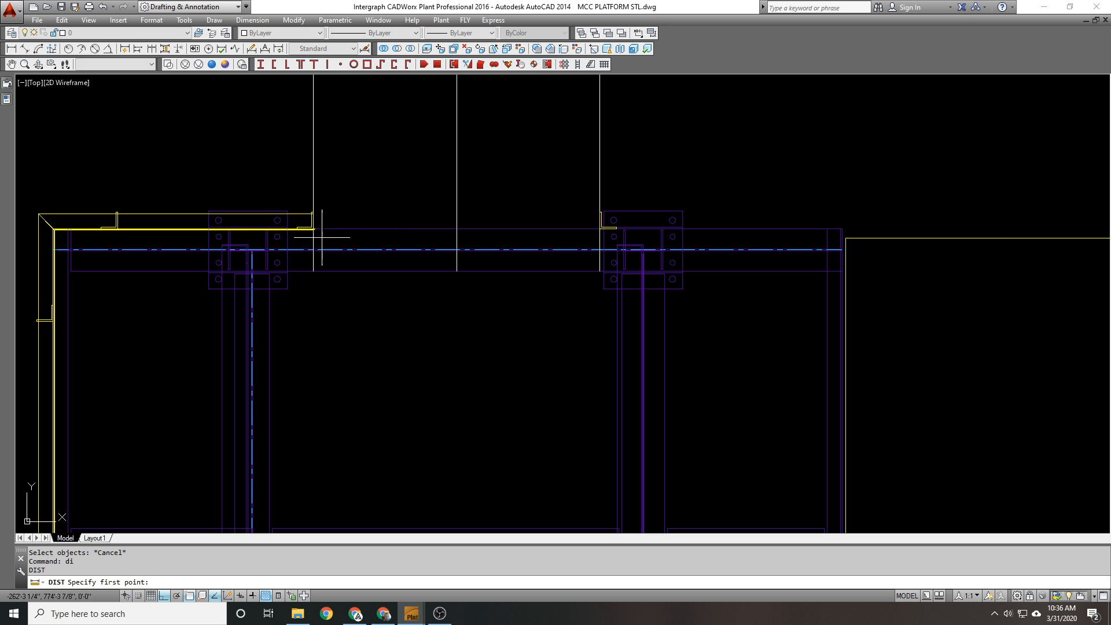
scroll(225, 164, "up", 5)
left_click(225, 165)
scroll(220, 167, "down", 4)
scroll(895, 184, "up", 4)
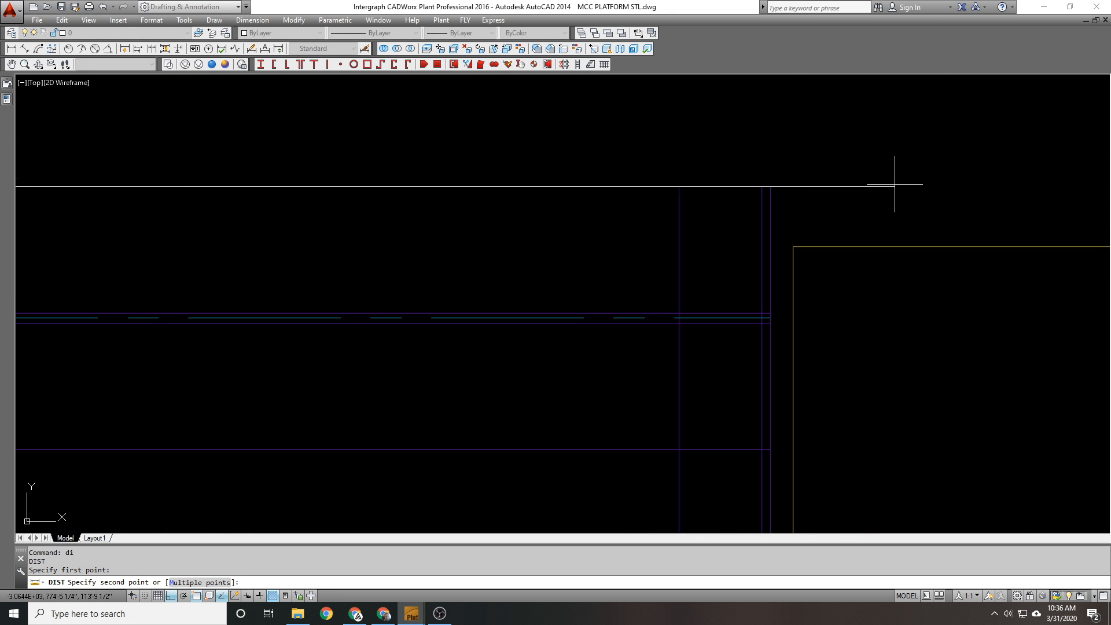
left_click(773, 190)
scroll(937, 207, "down", 4)
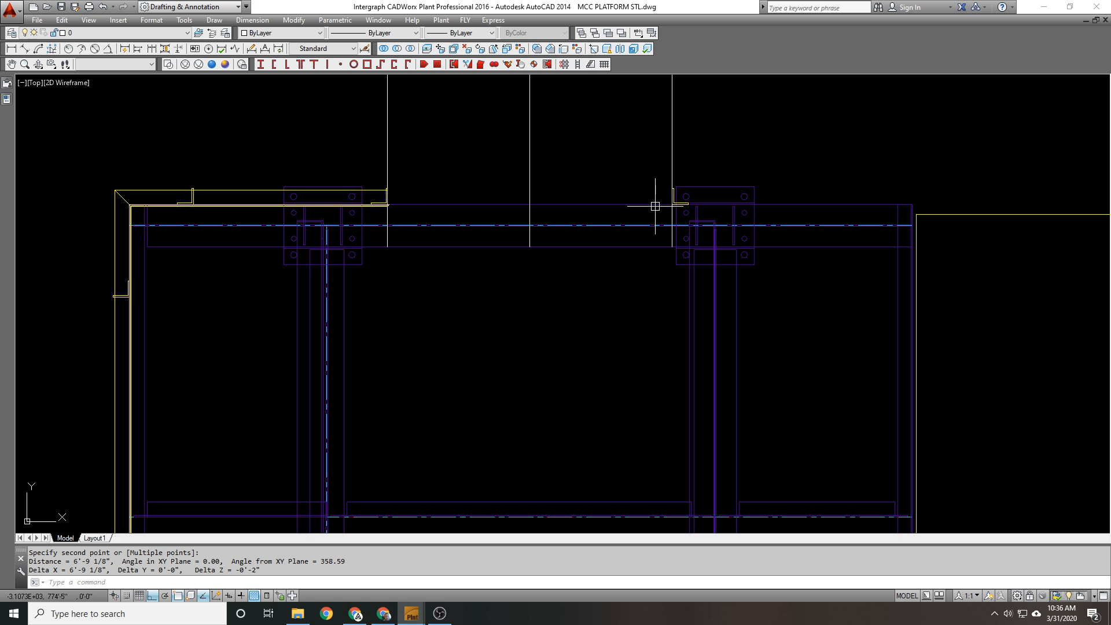
scroll(694, 223, "up", 2)
scroll(652, 238, "down", 2)
scroll(513, 240, "up", 3)
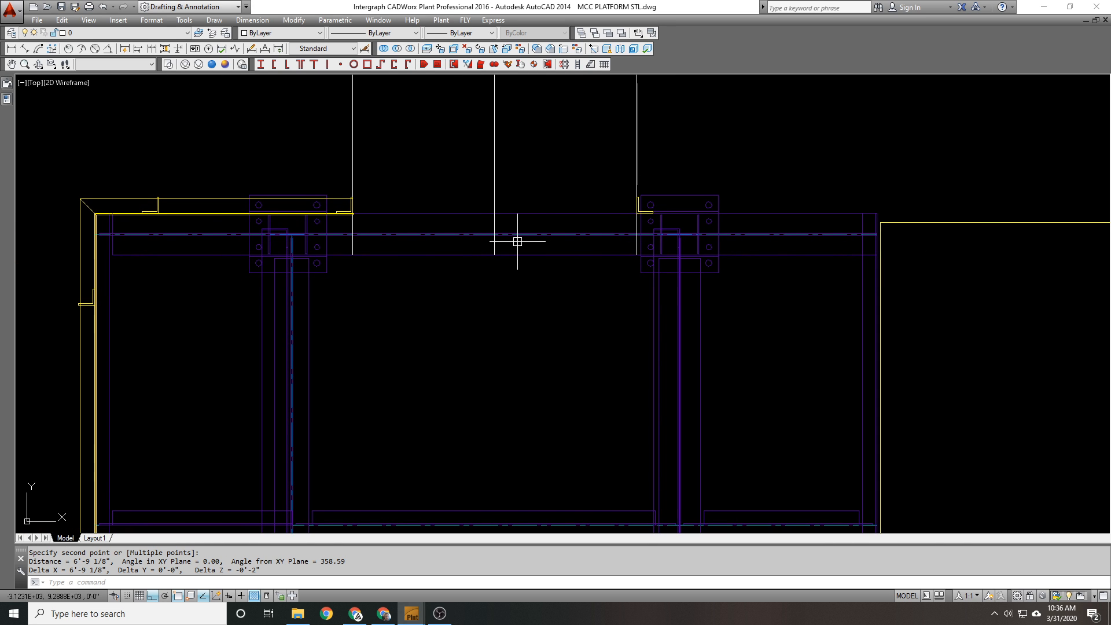
Step: Copy the existing handrail's end post 6'8" along the end beam toward the platform's other corner
scroll(322, 214, "up", 4)
type("co")
key("Return")
left_click(415, 202)
scroll(421, 193, "down", 3)
key("Return")
middle_click_drag(432, 179, 304, 220)
left_click(371, 174)
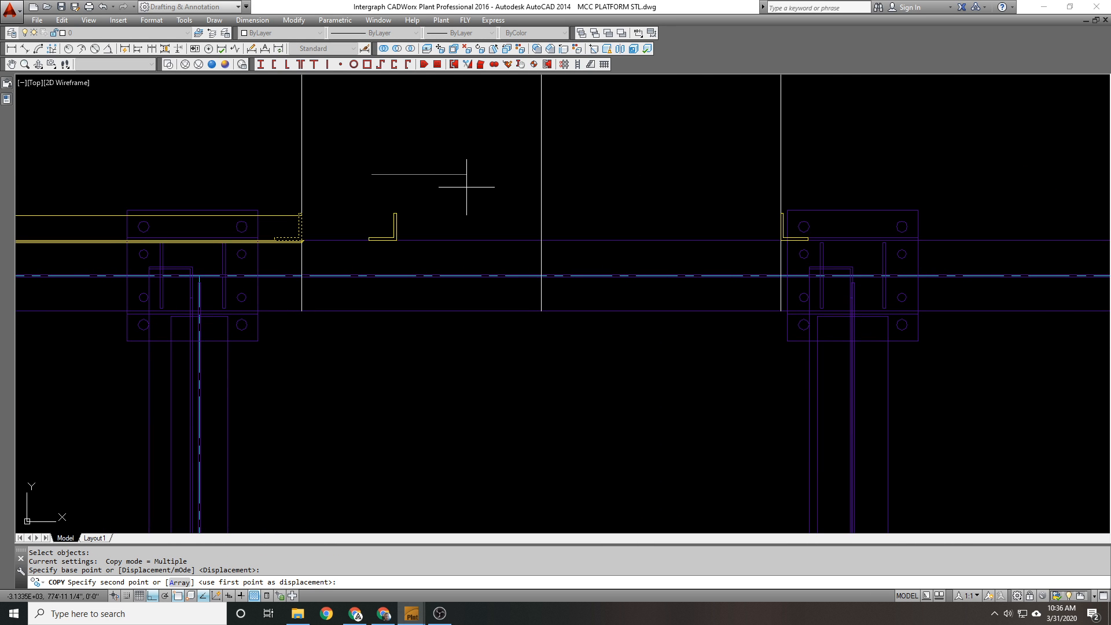
key("Return")
key("Escape")
scroll(735, 214, "up", 6)
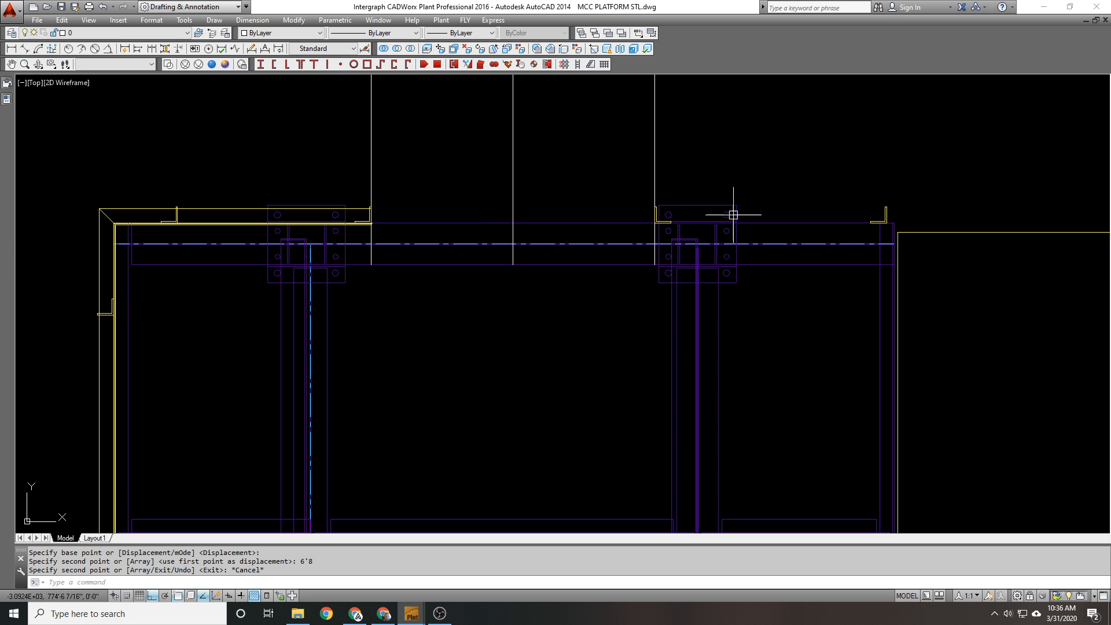
scroll(722, 199, "down", 5)
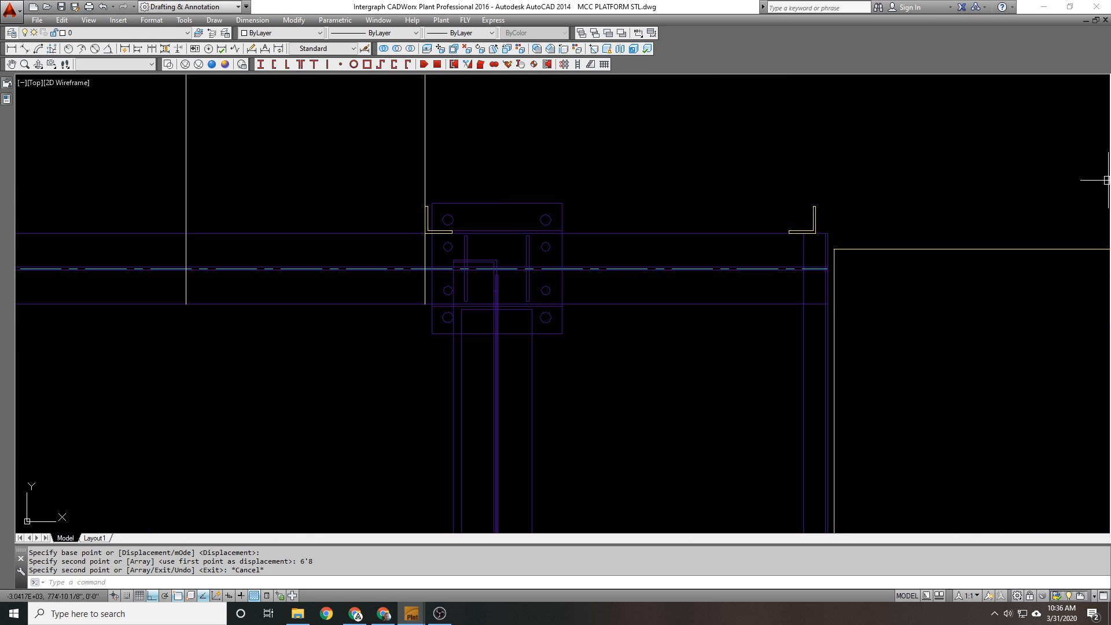
scroll(831, 210, "up", 2)
scroll(463, 173, "down", 3)
scroll(437, 192, "up", 1)
type("c")
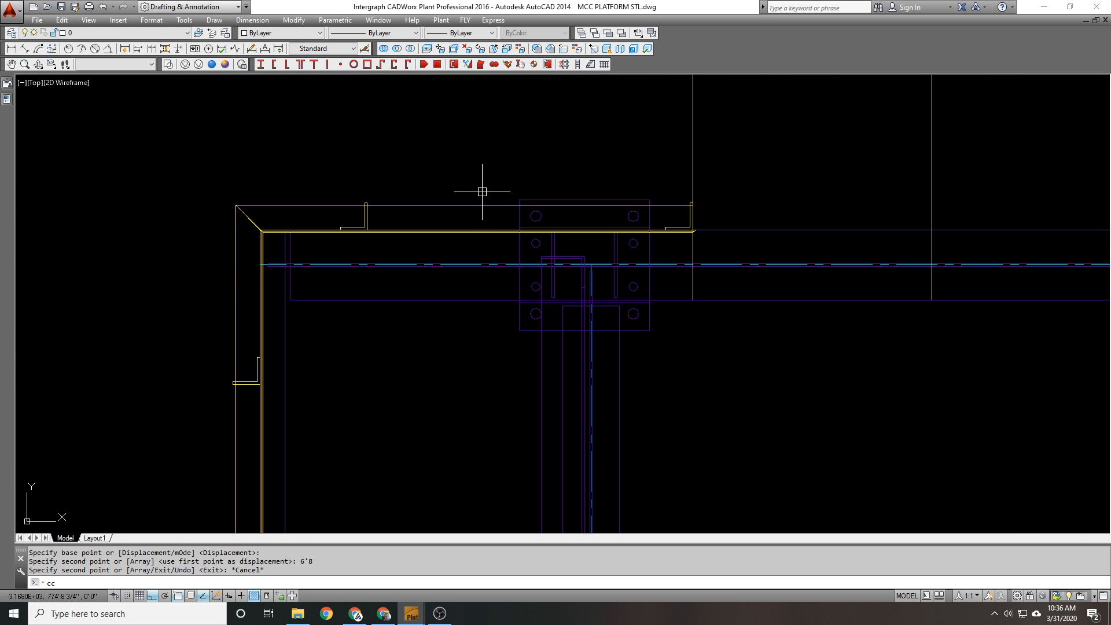
type("c")
key("Return")
left_click(482, 192)
left_click(431, 224)
scroll(449, 178, "up", 5)
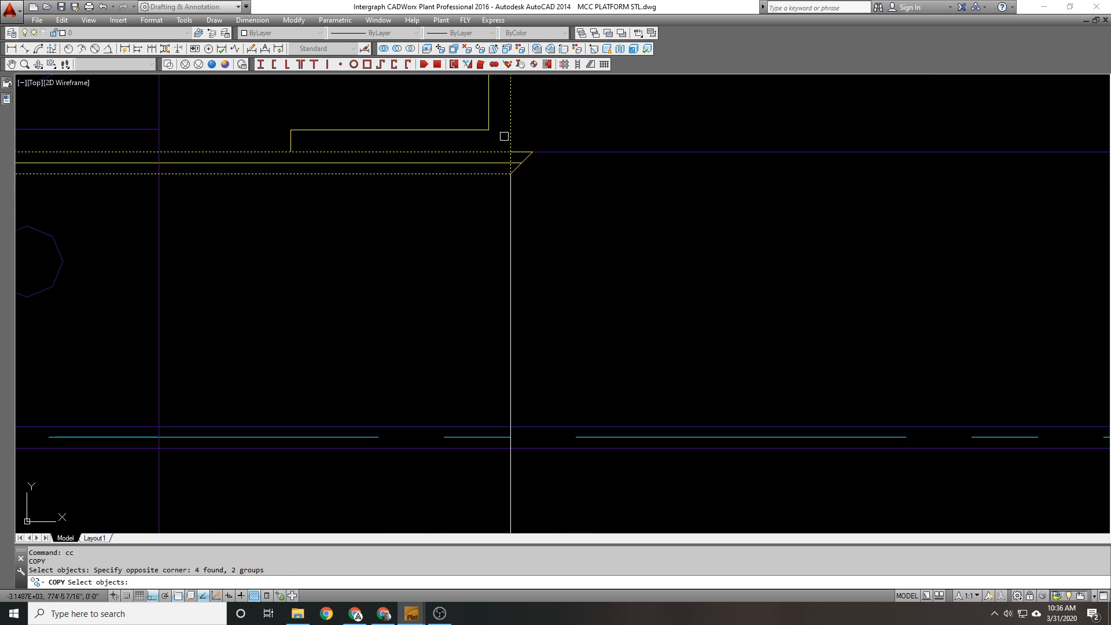
key("Return")
key("Escape")
key("Return")
key("Escape")
Step: Copy the short side's top rail, middle rail and toe plate to the new post near the far corner, matching only the X coordinate
left_click(647, 126)
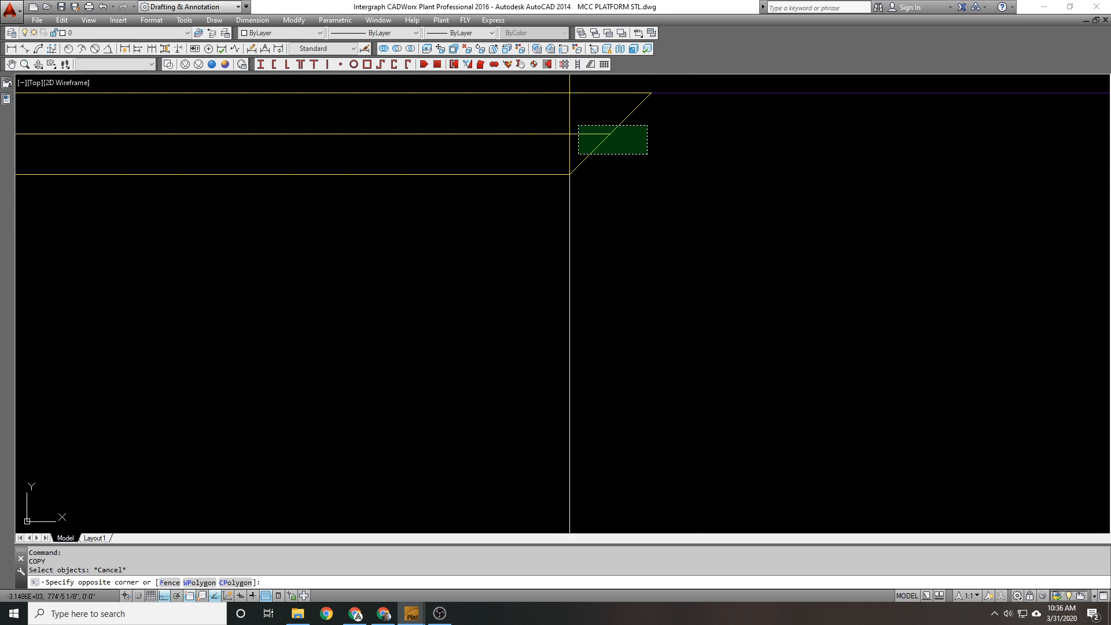
left_click(578, 154)
scroll(694, 228, "down", 5)
left_click(573, 95)
scroll(688, 266, "up", 5)
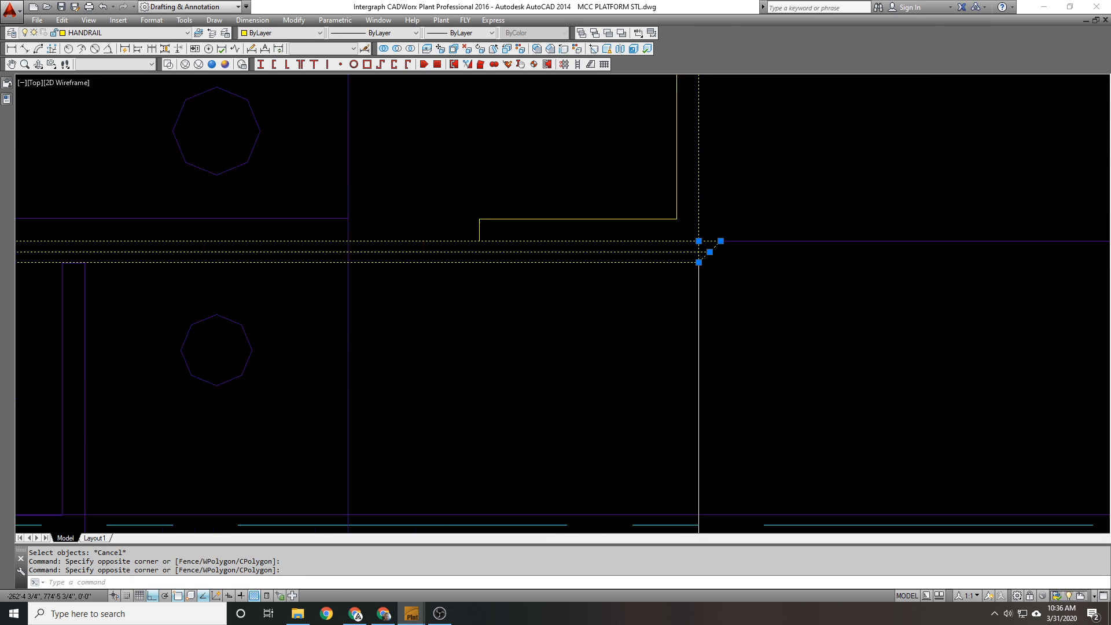
type("cc")
key("Return")
left_click(679, 303)
scroll(723, 255, "down", 5)
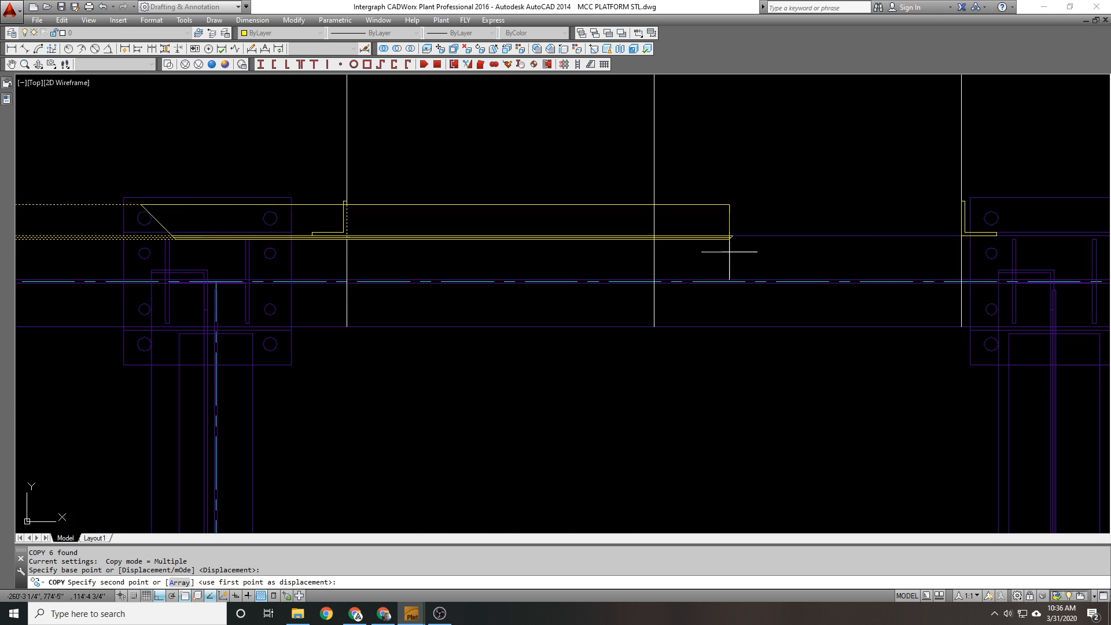
type(".x")
key("Return")
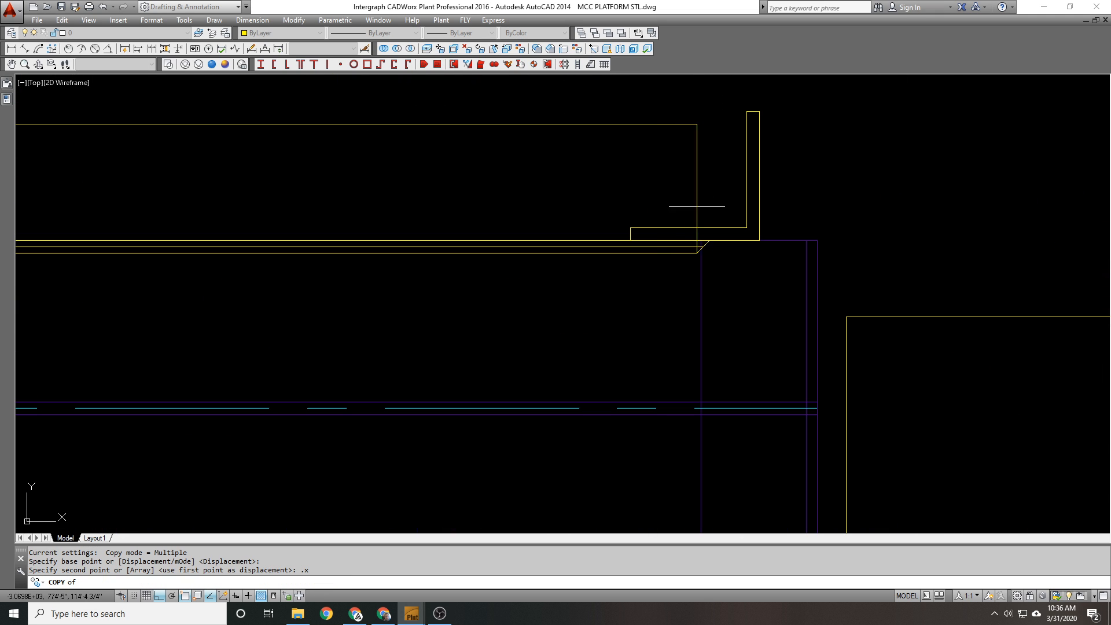
scroll(704, 210, "up", 3)
left_click(866, 260)
type("@")
key("Return")
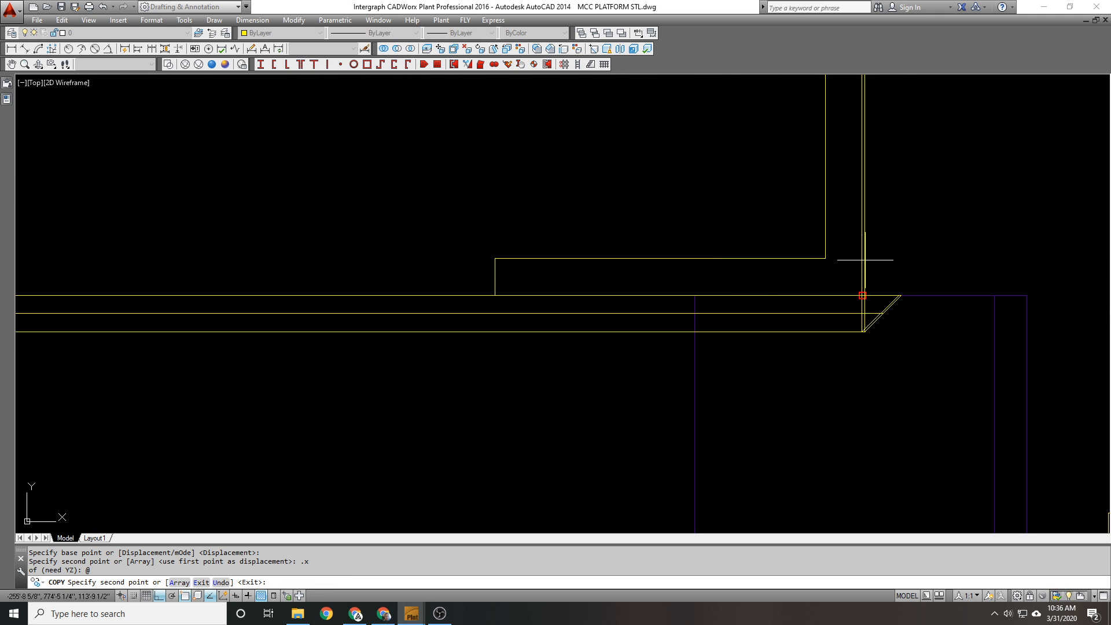
scroll(928, 252, "down", 8)
key("Return")
Step: Stretch the mitered ends of the copied rails and toe plate back to the farthest reference line, changing only the X position
scroll(399, 254, "up", 3)
type("s")
key("Return")
left_click(528, 313)
left_click(421, 186)
key("Return")
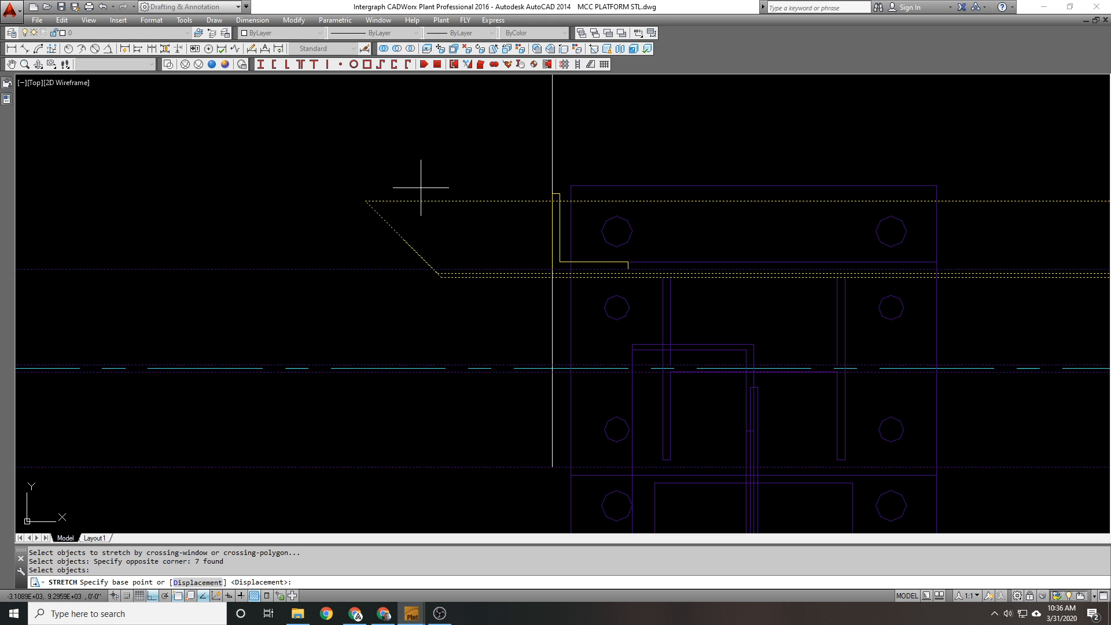
scroll(421, 185, "up", 2)
scroll(459, 280, "up", 1)
left_click(430, 331)
type(".")
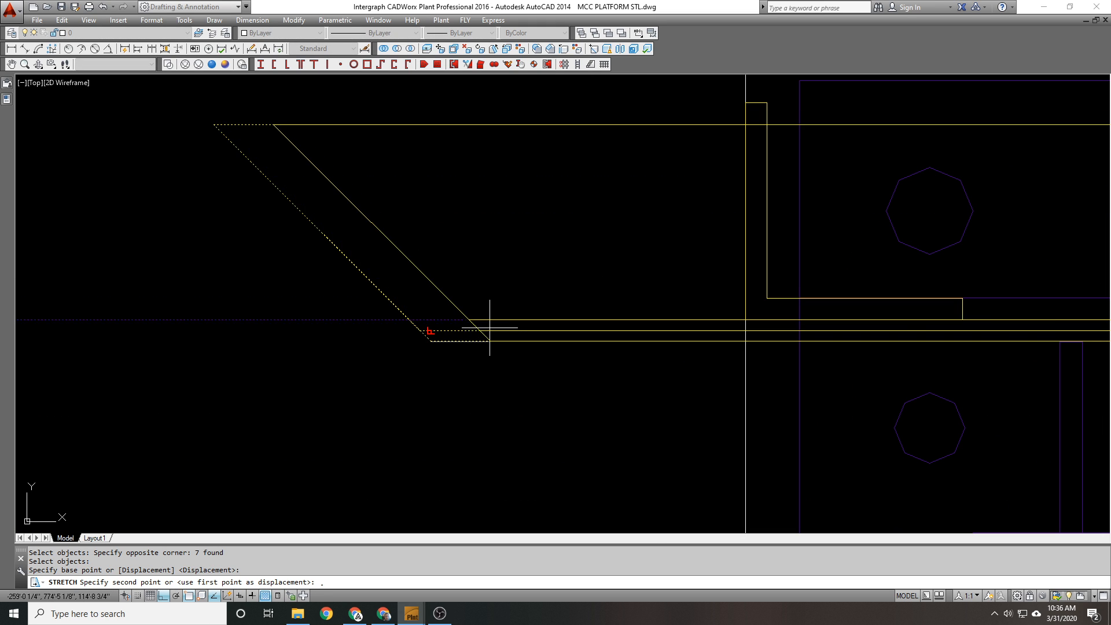
type("x")
key("Return")
left_click(746, 320)
type("@")
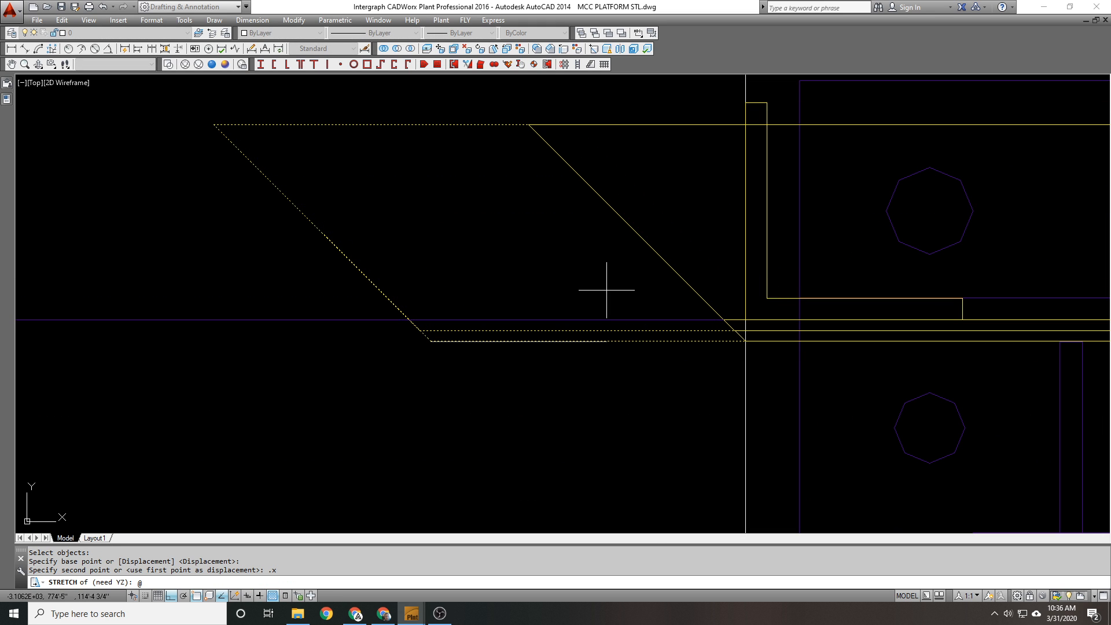
key("Return")
scroll(434, 226, "down", 3)
scroll(577, 281, "up", 3)
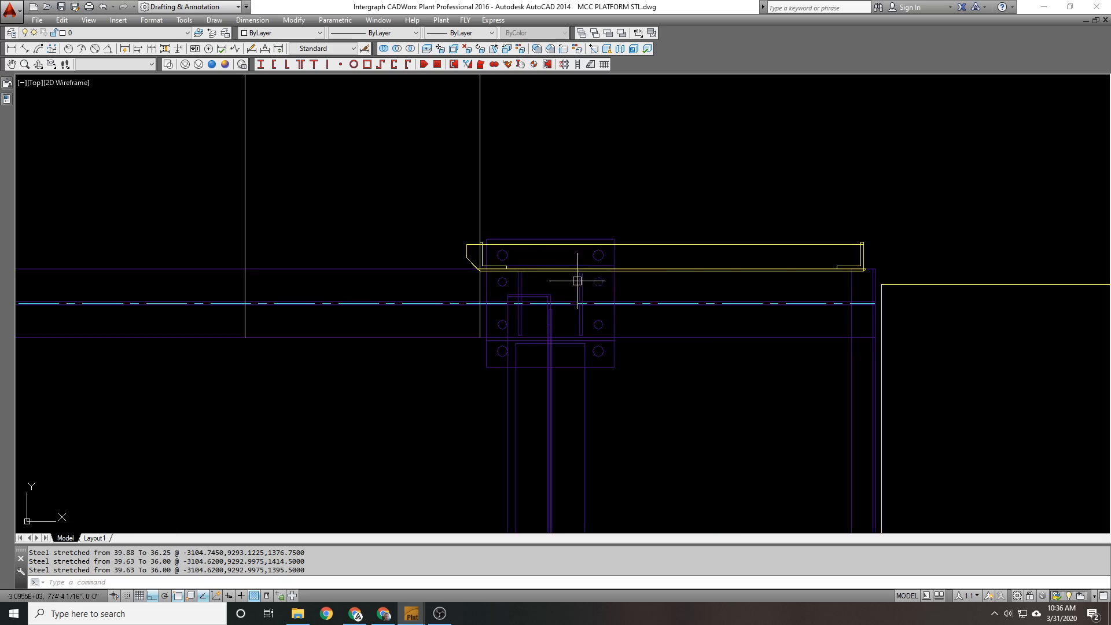
Step: Run SCONVERTSOLID on the copied toe plate, middle rail and top rail near the far corner
scroll(727, 269, "up", 2)
middle_click_drag(732, 297, 440, 213, "shift")
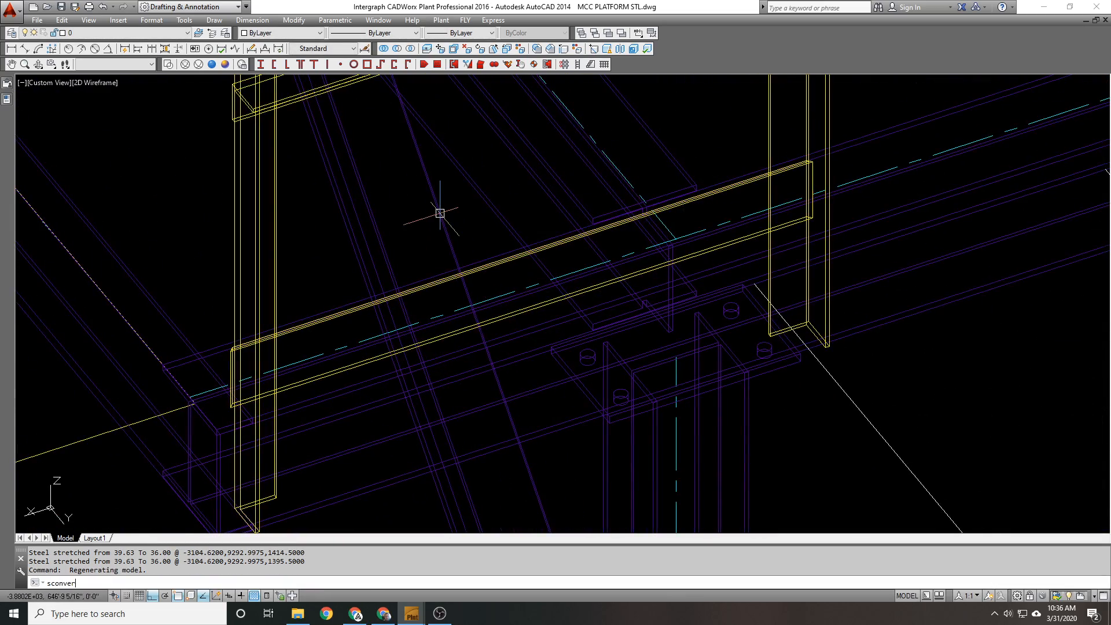
type("sconvertsolid")
key("Return")
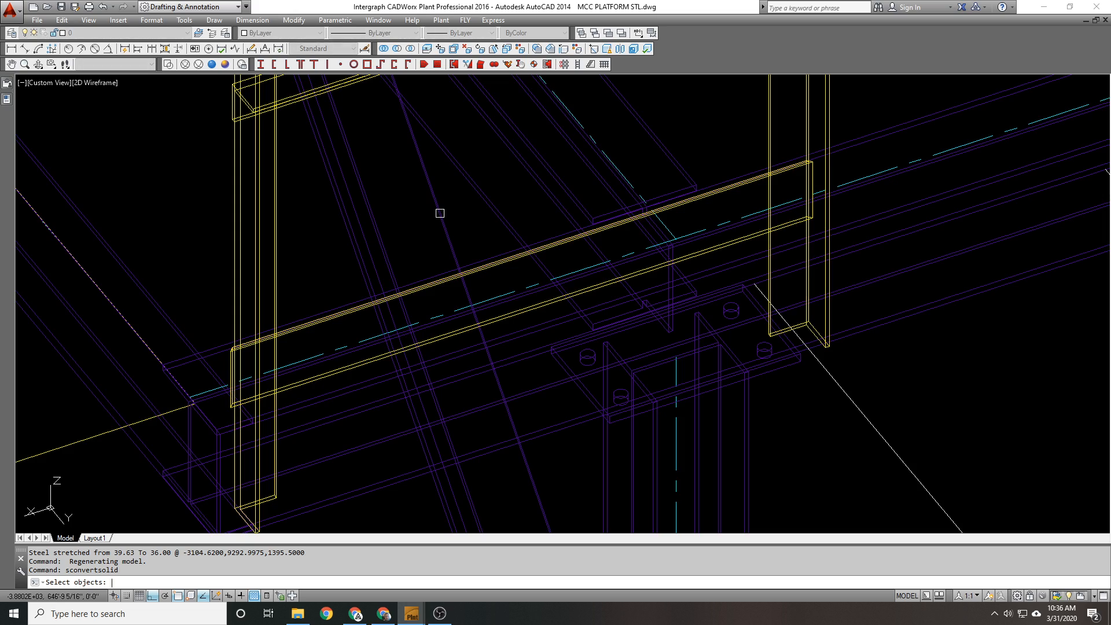
left_click(327, 327)
left_click(335, 328)
left_click(337, 318)
scroll(348, 320, "down", 4)
middle_click_drag(347, 248, 320, 350)
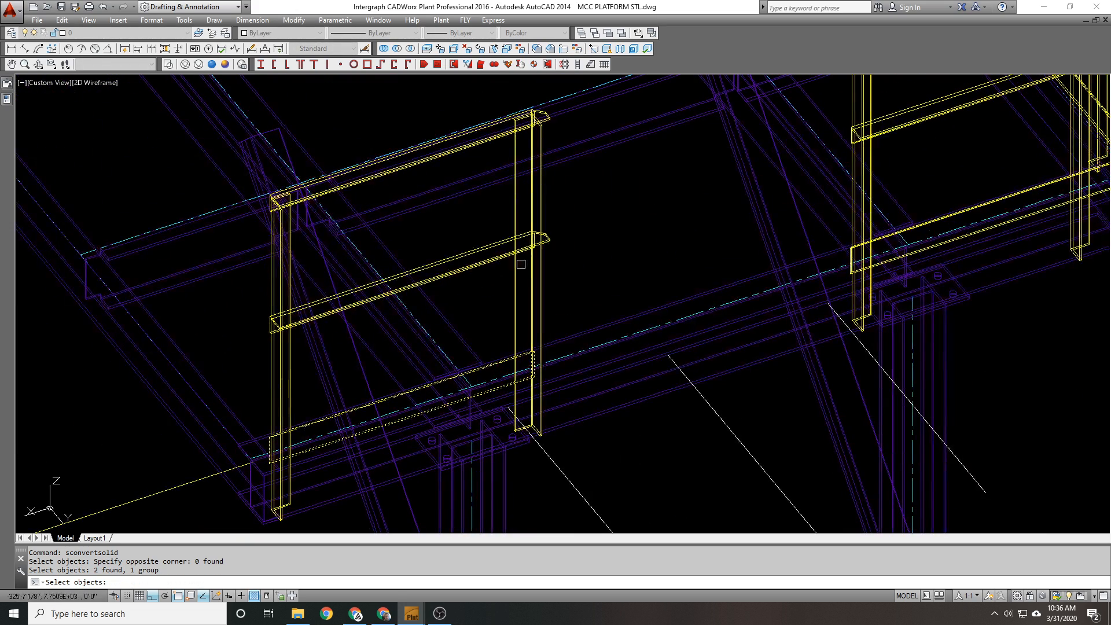
left_click(513, 255)
key("Return")
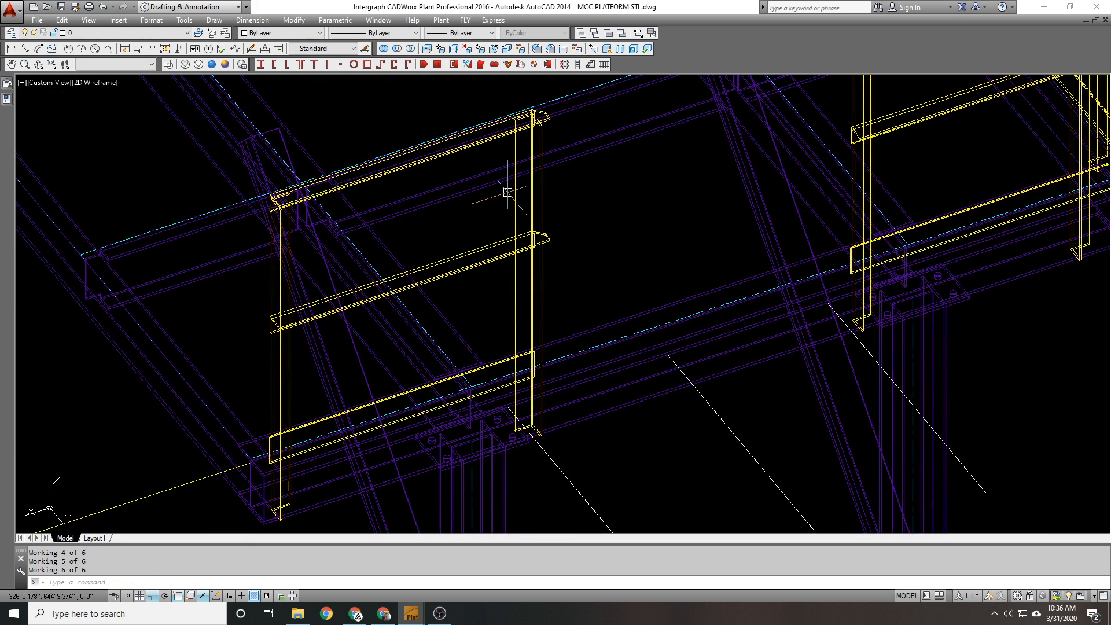
Step: Rebuild the copied middle rail by switching its angle size to L2 1/2X2 1/2X3/16 and back to L2 1/2X2 1/2X1/4
middle_click_drag(547, 244, 450, 267, "shift")
double_click(451, 260)
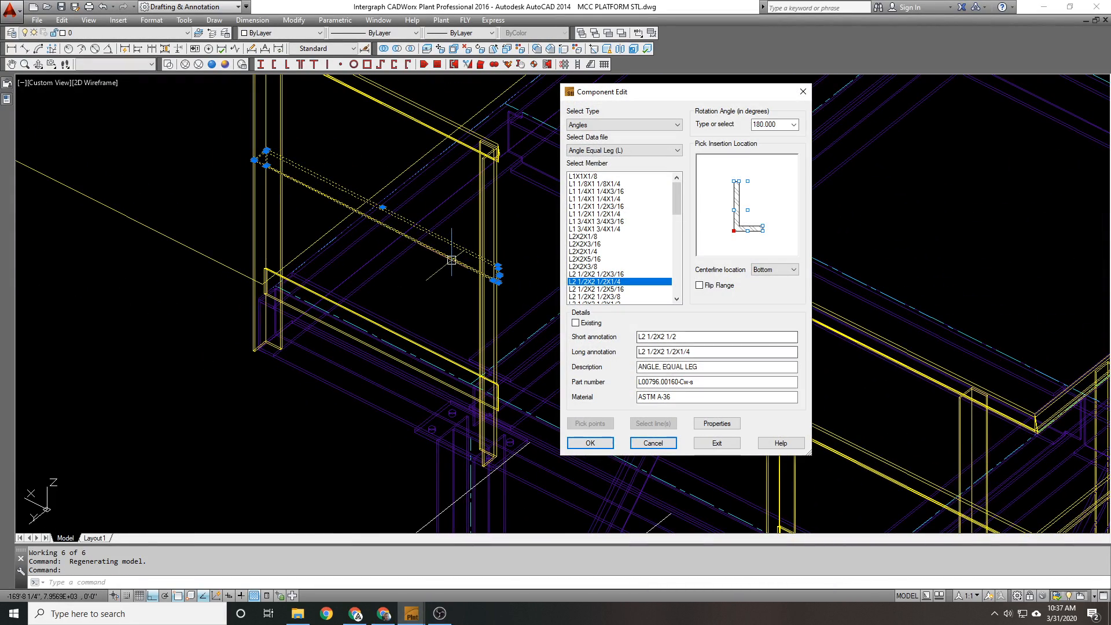
key("Return")
double_click(441, 250)
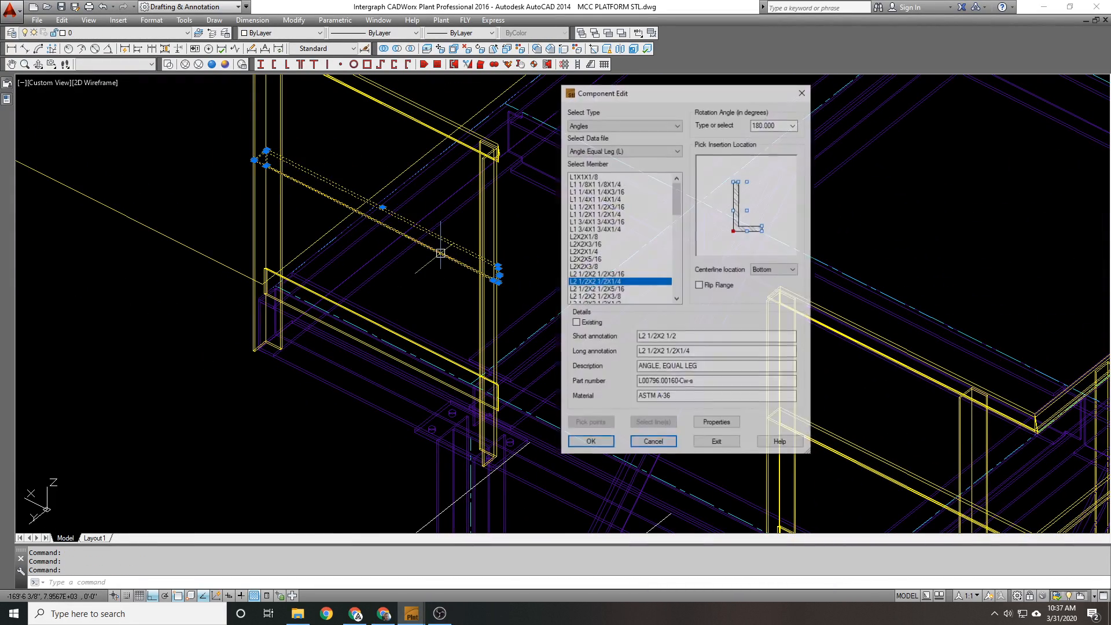
key("Up")
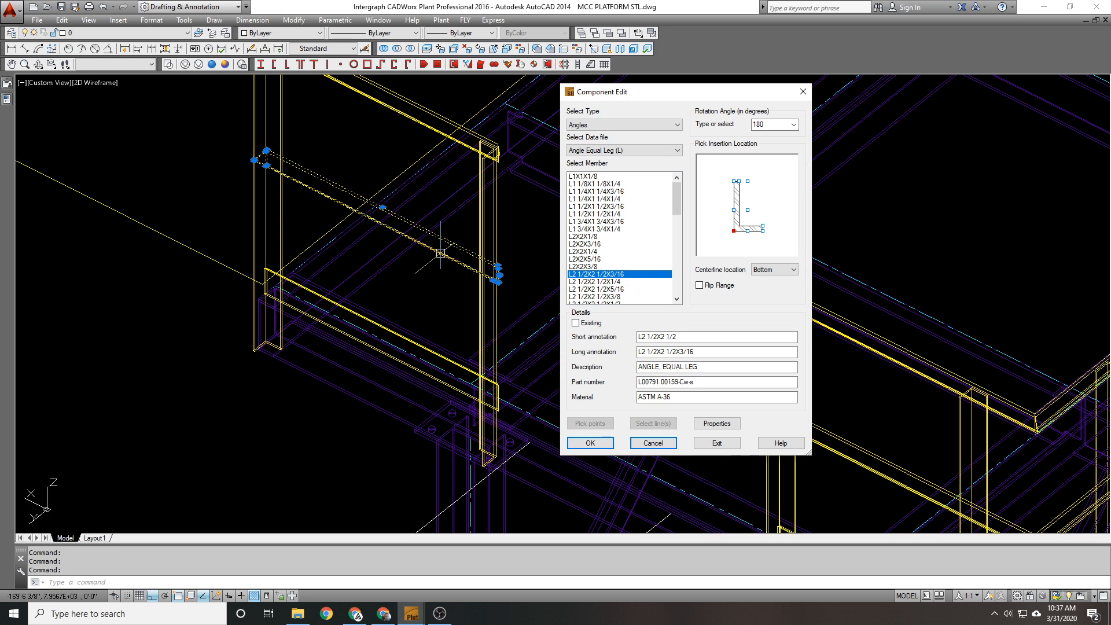
key("Return")
double_click(445, 250)
key("Down")
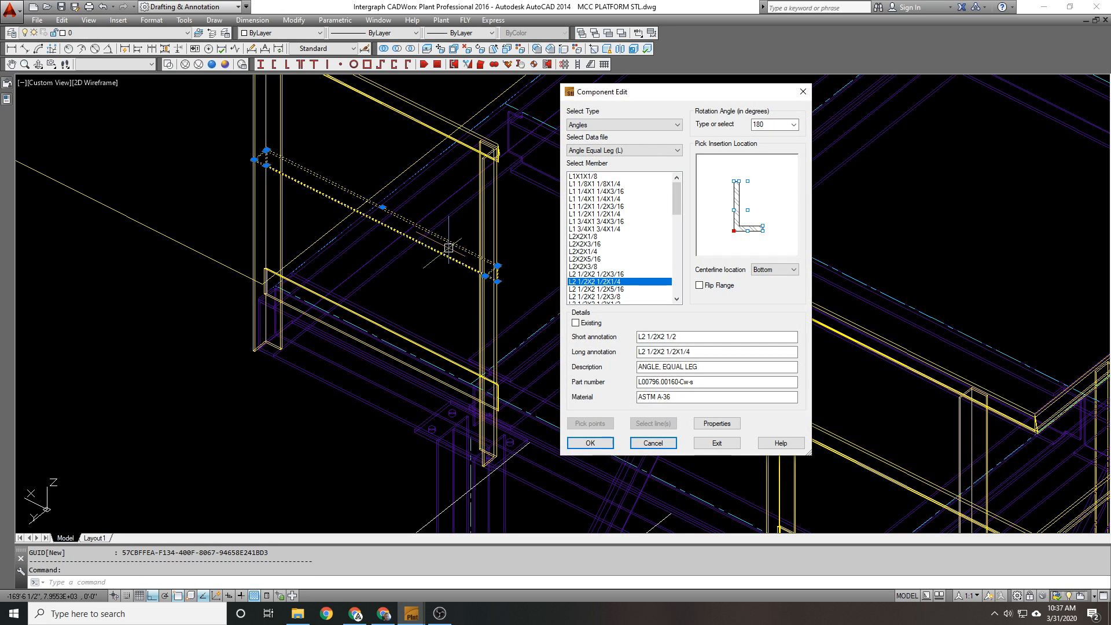
left_click(591, 443)
Step: Reapply the L2 1/2X2 1/2X1/4 equal-leg angle size to the copied top rail at 180 degrees rotation
middle_click_drag(387, 114, 486, 218)
scroll(496, 215, "up", 2)
double_click(496, 215)
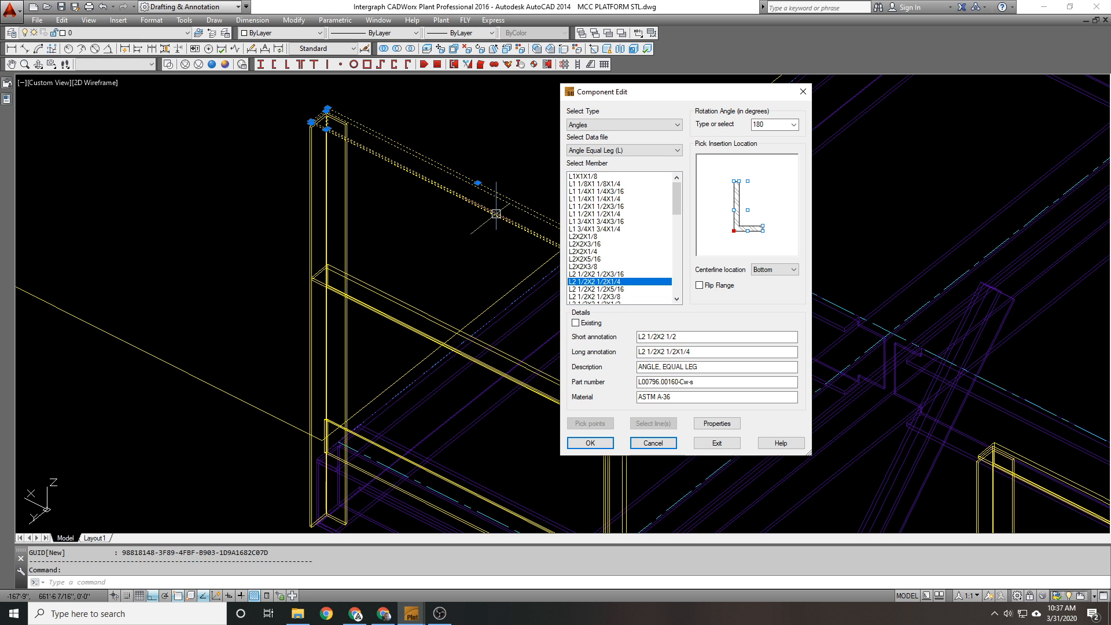
left_click(590, 443)
double_click(468, 183)
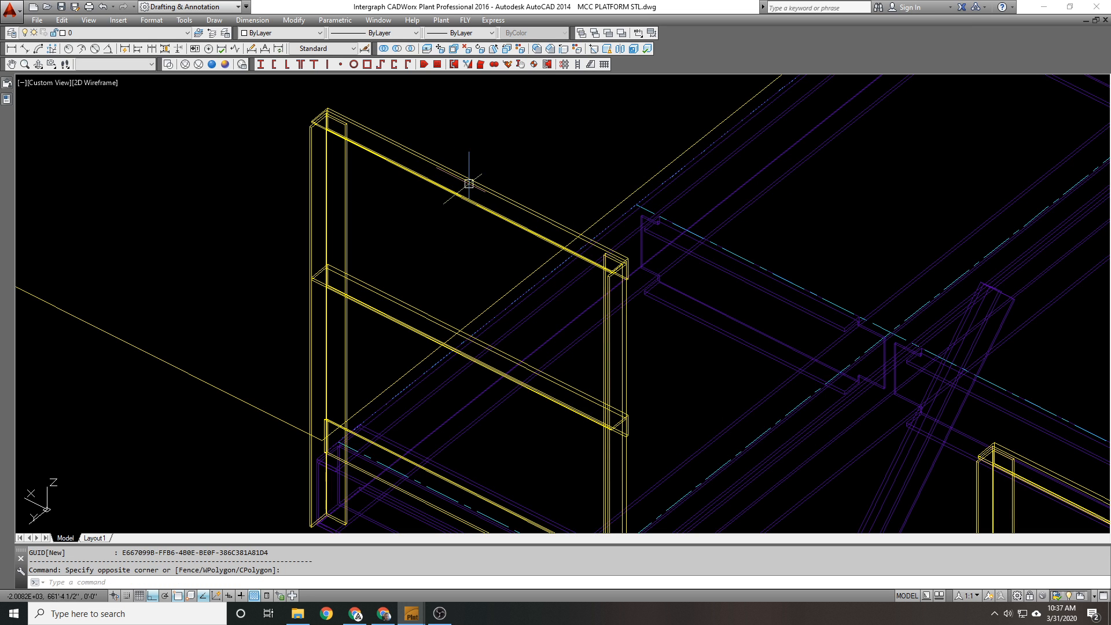
double_click(478, 183)
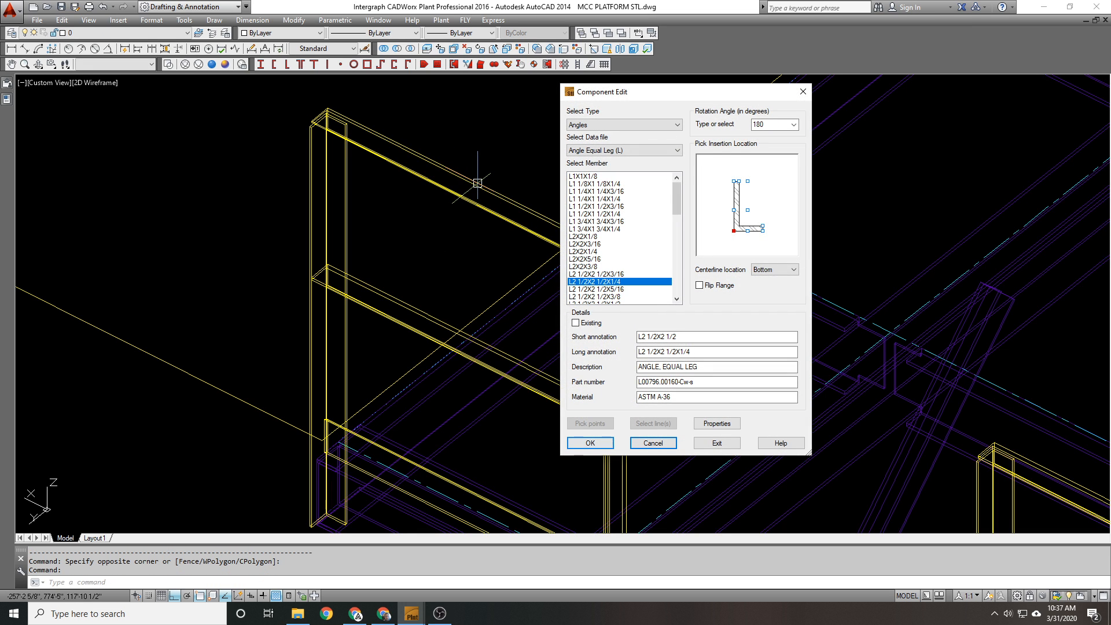
key("Return")
Step: Shade the model in the Realistic visual style and erase the two reference lines marking the opening in the end beam
middle_click_drag(421, 168, 275, 76, "shift")
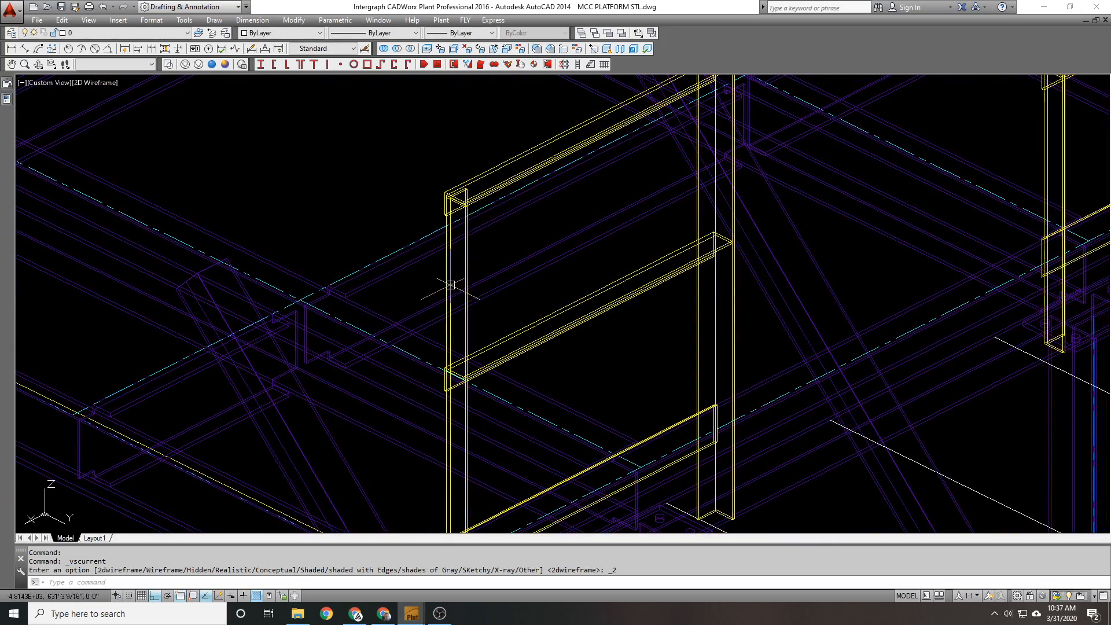
left_click(212, 63)
middle_click_drag(372, 174, 523, 263, "shift")
scroll(558, 300, "down", 4)
scroll(812, 396, "up", 3)
middle_click_drag(749, 382, 596, 374, "shift")
scroll(584, 365, "down", 3)
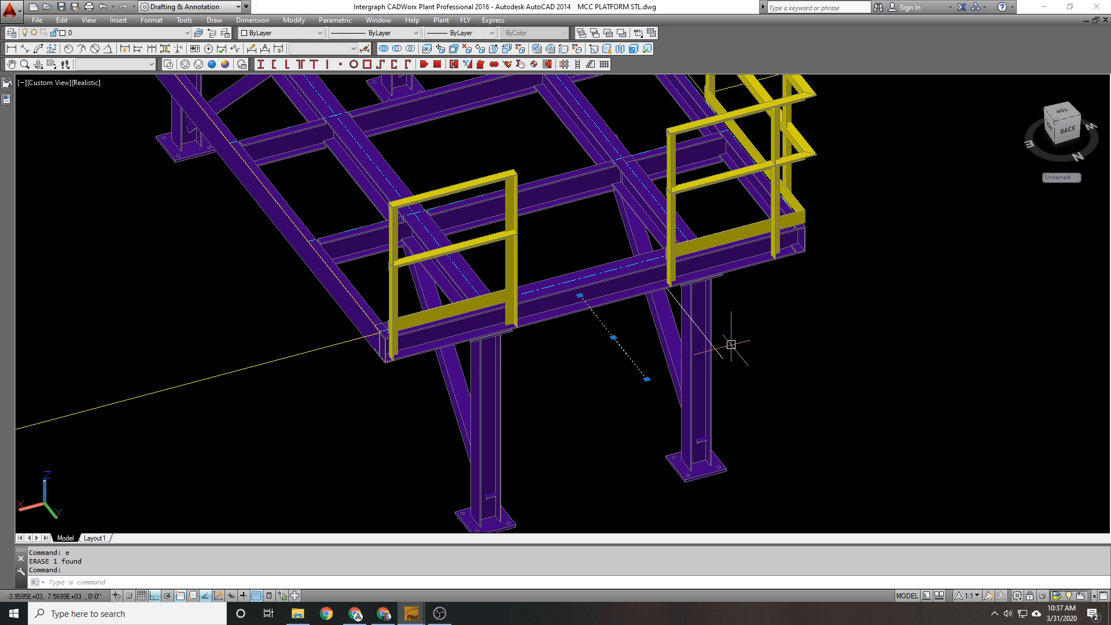
scroll(748, 347, "down", 3)
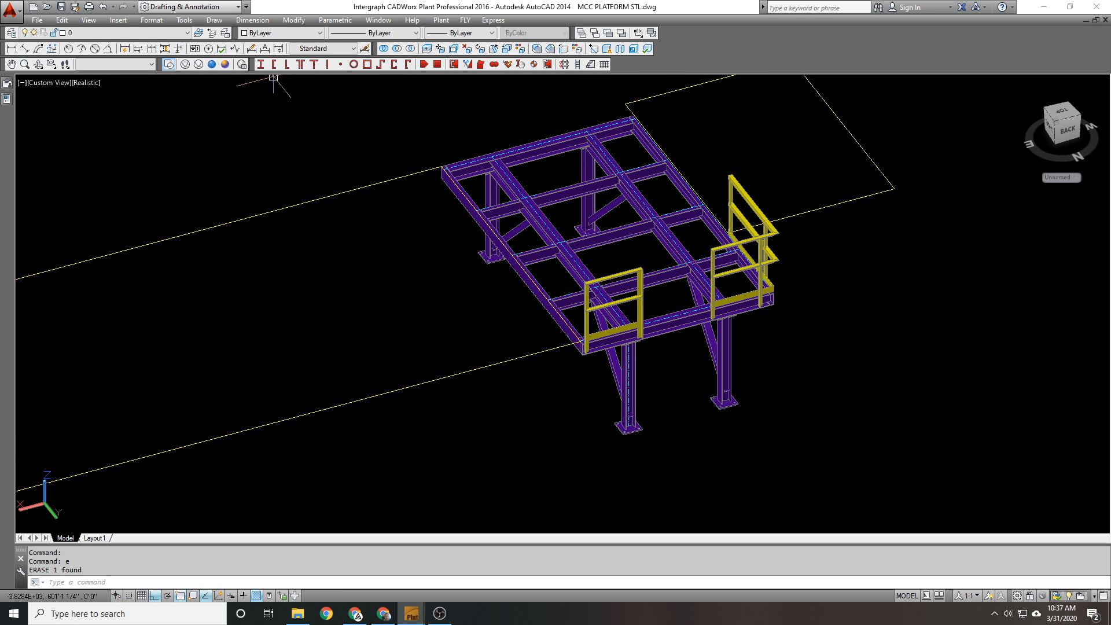
Step: Return to the 2D wireframe style and explode the outer group of the handrail on the neighbouring reference platform
left_click(116, 64)
left_click(104, 74)
scroll(387, 121, "up", 4)
middle_click_drag(387, 121, 254, 130)
scroll(505, 189, "up", 8)
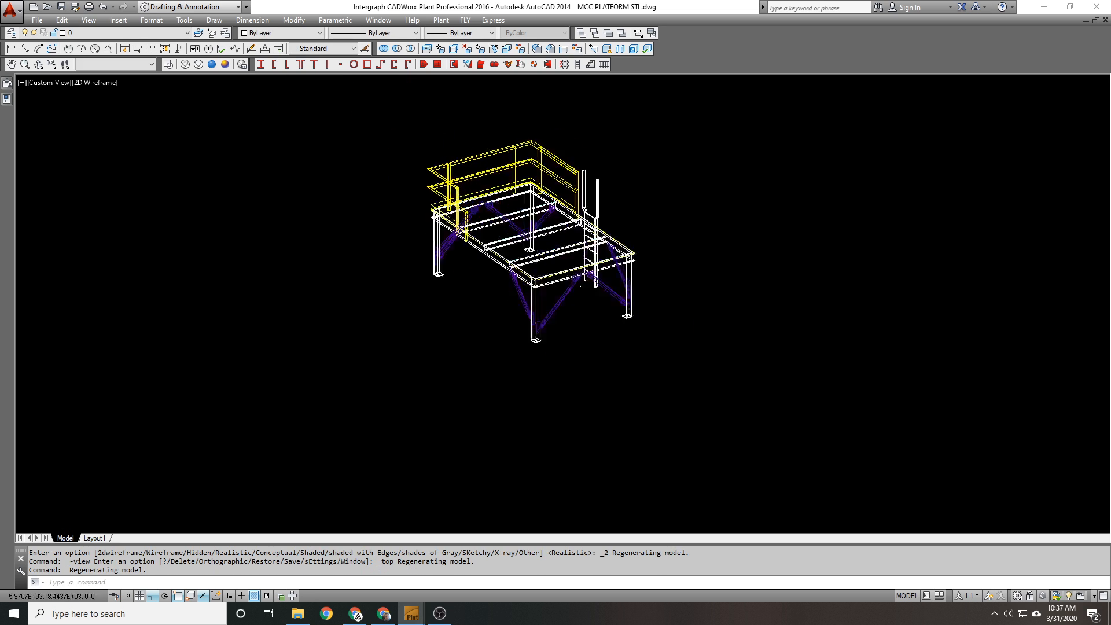
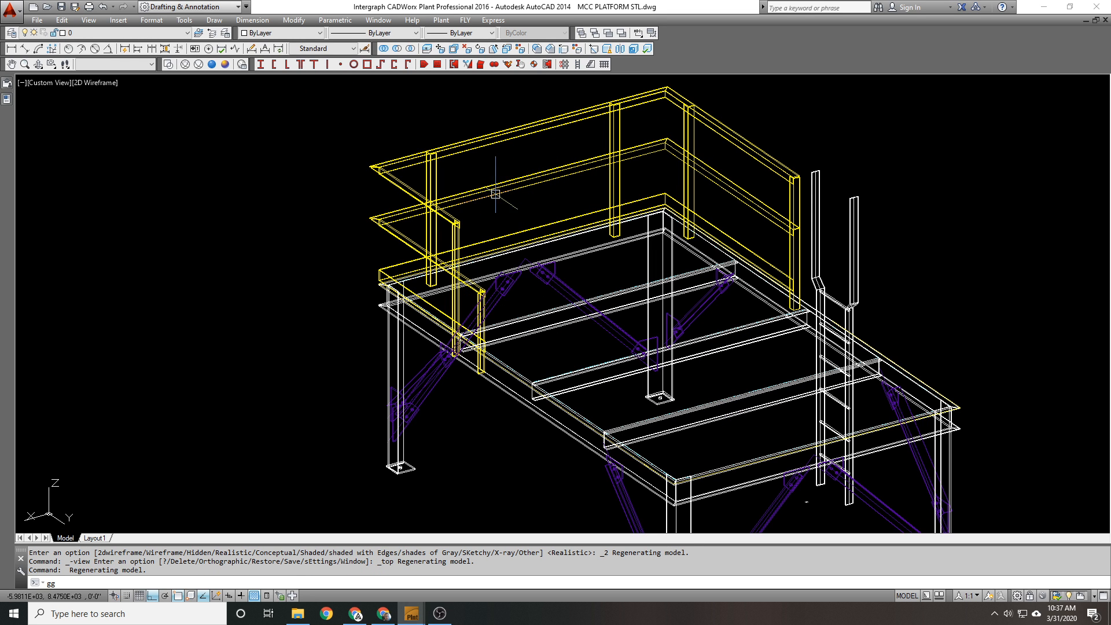
key("Return")
left_click(497, 195)
key("Return")
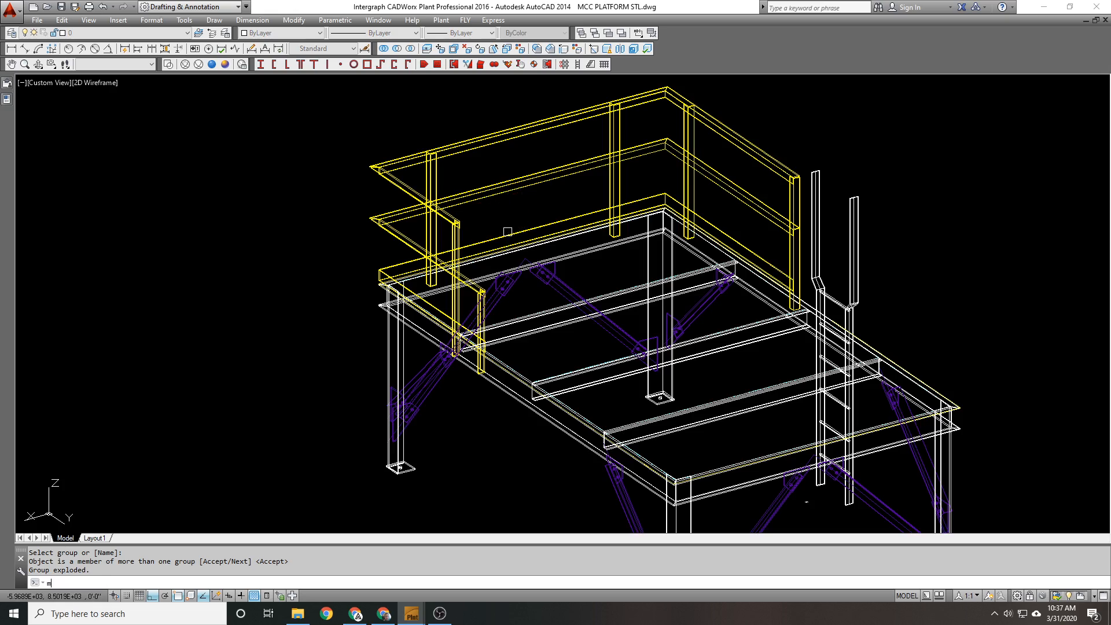
Step: Move the reference platform's short-side rails, toe plate and two posts onto the opposite end beam of the MCC platform
type("m")
key("Return")
left_click(526, 225)
left_click(510, 192)
left_click(431, 164)
left_click(615, 142)
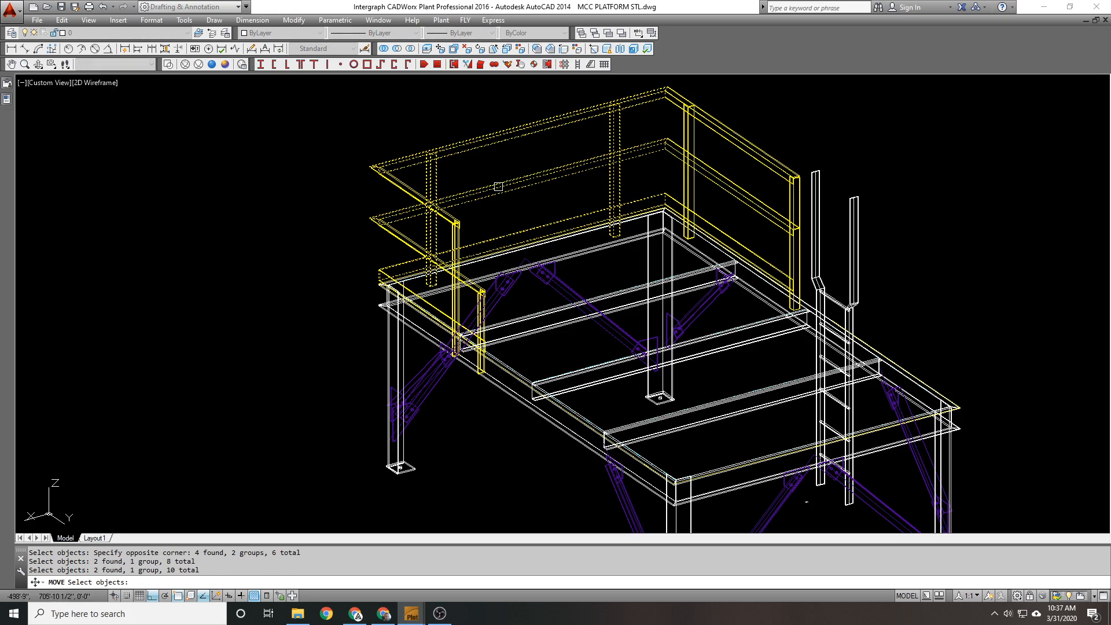
scroll(367, 270, "up", 8)
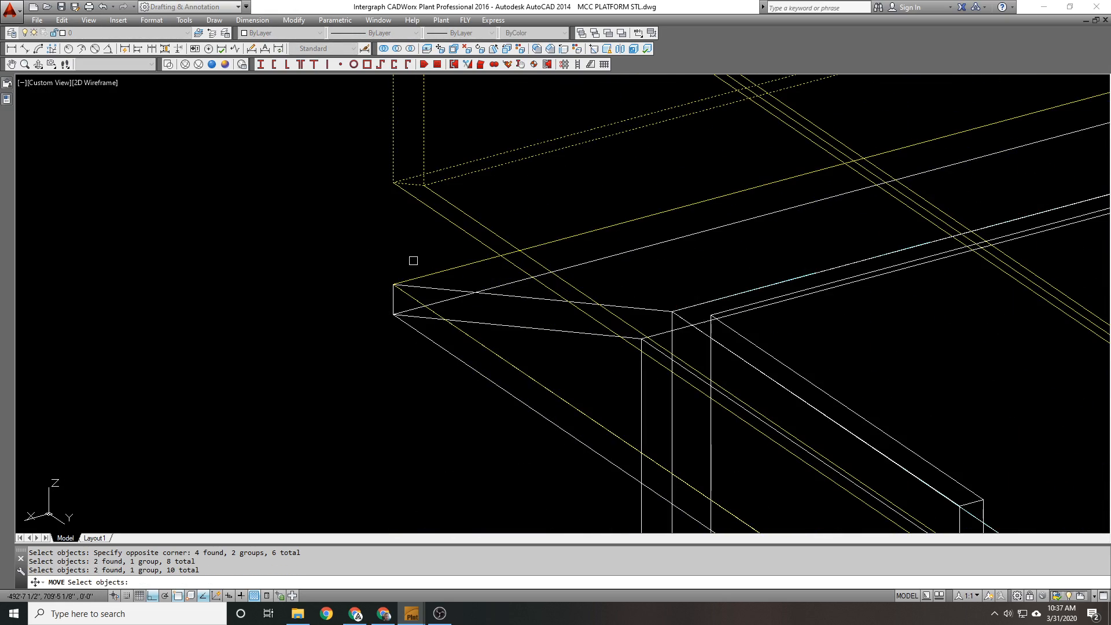
scroll(309, 288, "down", 8)
scroll(611, 287, "up", 10)
key("Return")
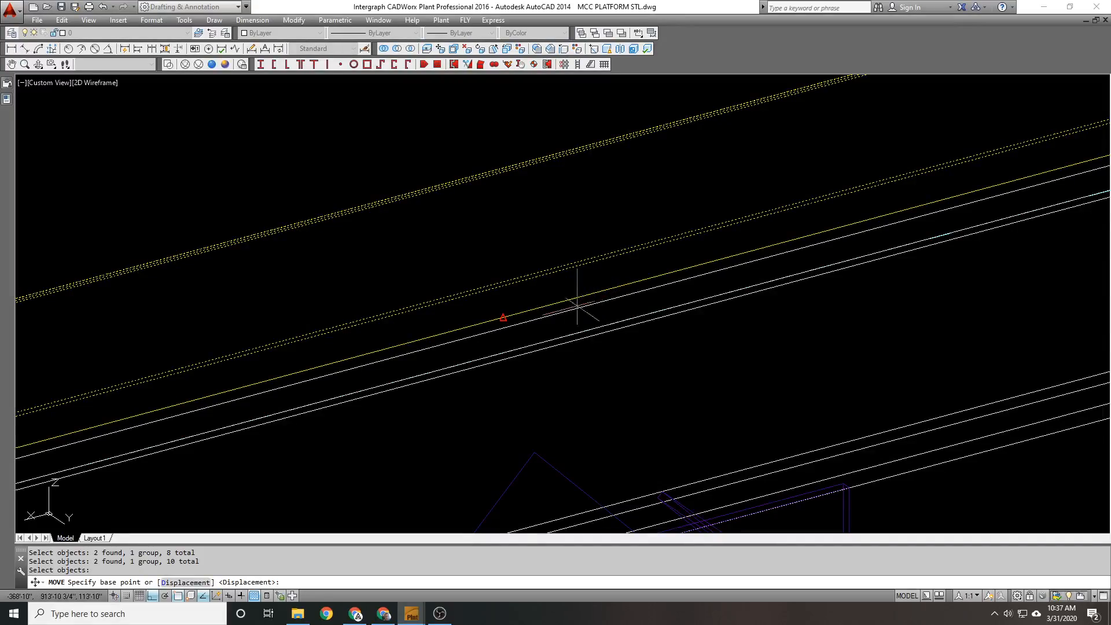
scroll(577, 302, "down", 3)
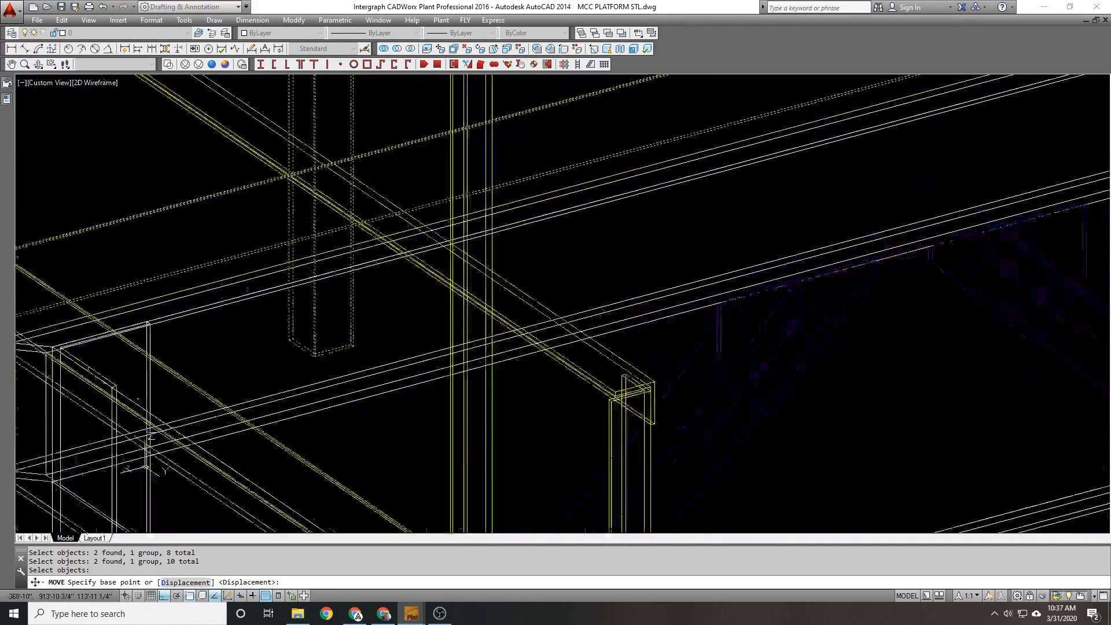
middle_click_drag(602, 289, 502, 375)
scroll(736, 189, "up", 4)
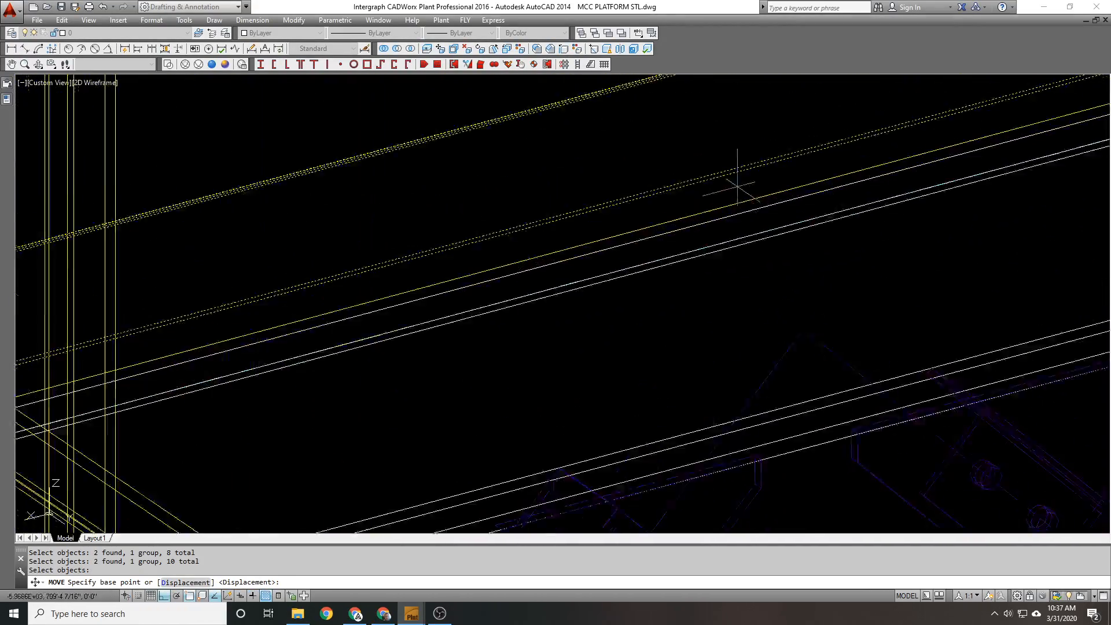
left_click(769, 195)
scroll(753, 205, "down", 10)
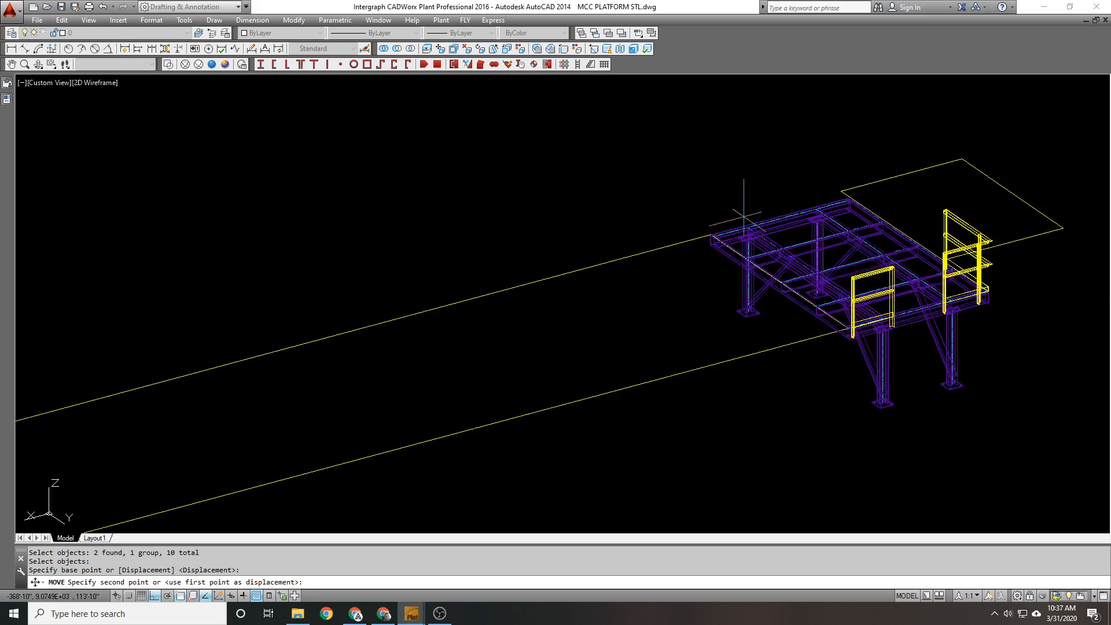
scroll(743, 214, "up", 8)
left_click(648, 255)
key("space")
scroll(597, 243, "down", 9)
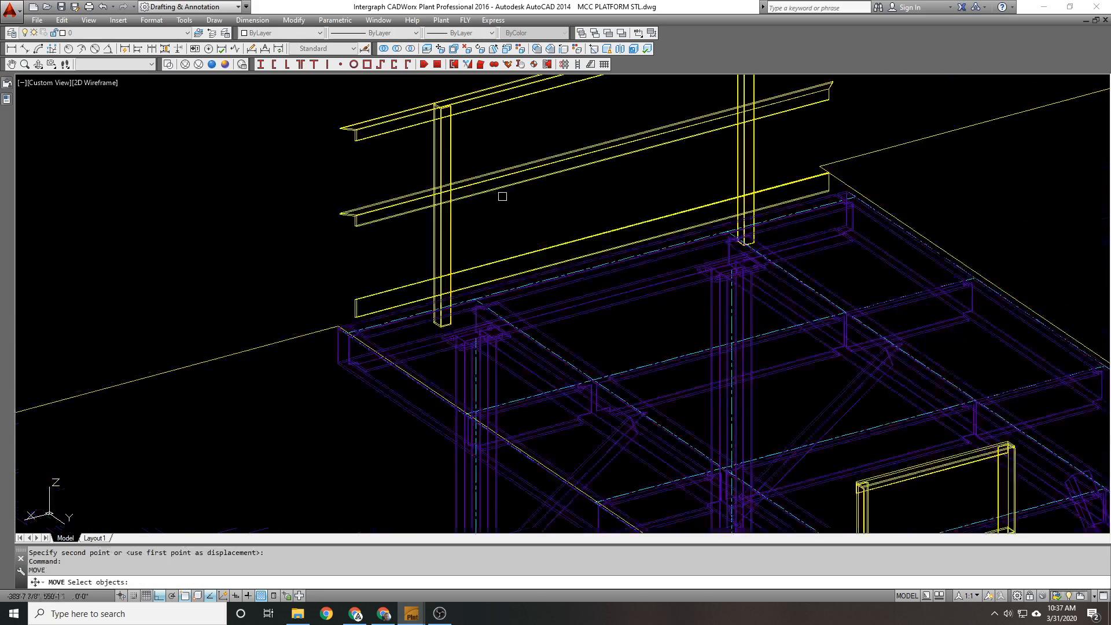
key("Escape")
Step: Examine how the moved toe plate and posts sit against the end beam compared with the handrail at the opposite end
scroll(449, 227, "up", 6)
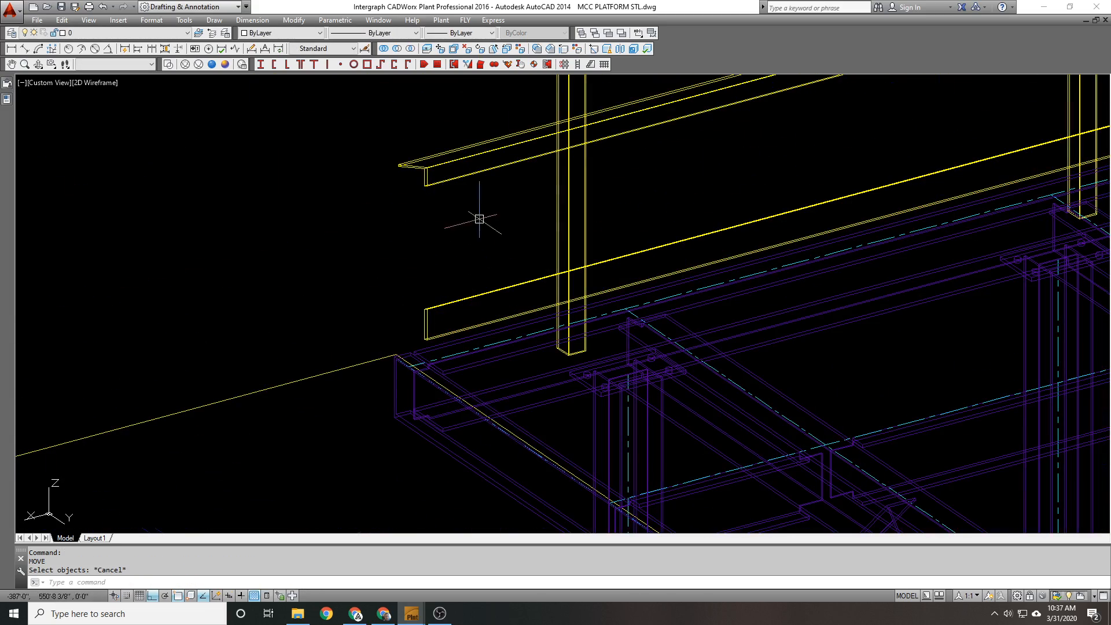
scroll(453, 229, "down", 6)
scroll(569, 324, "up", 8)
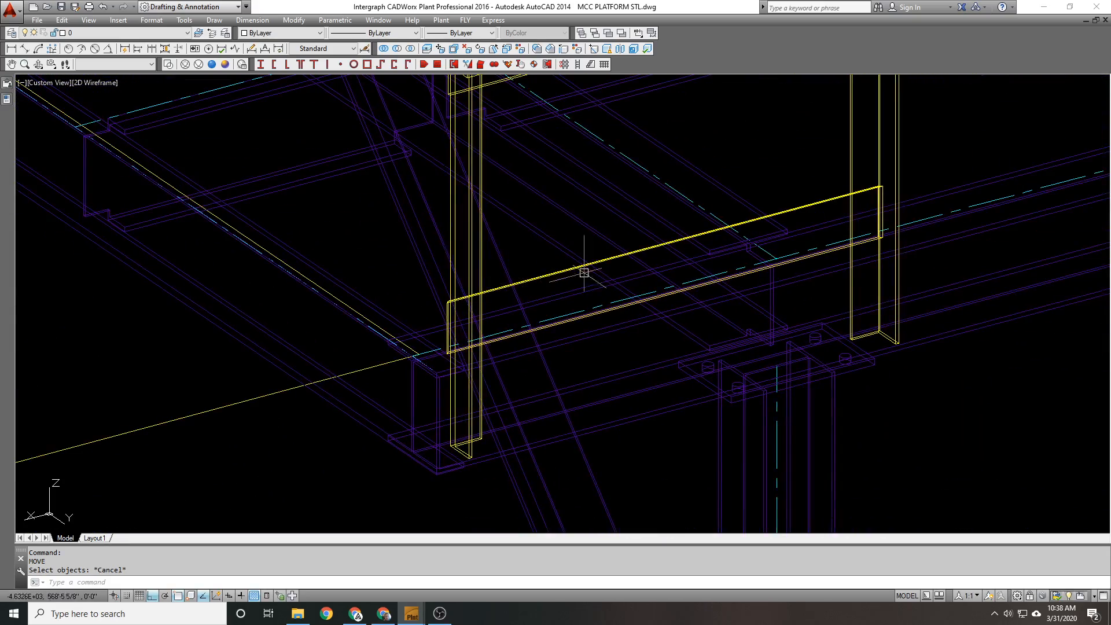
scroll(461, 258, "down", 8)
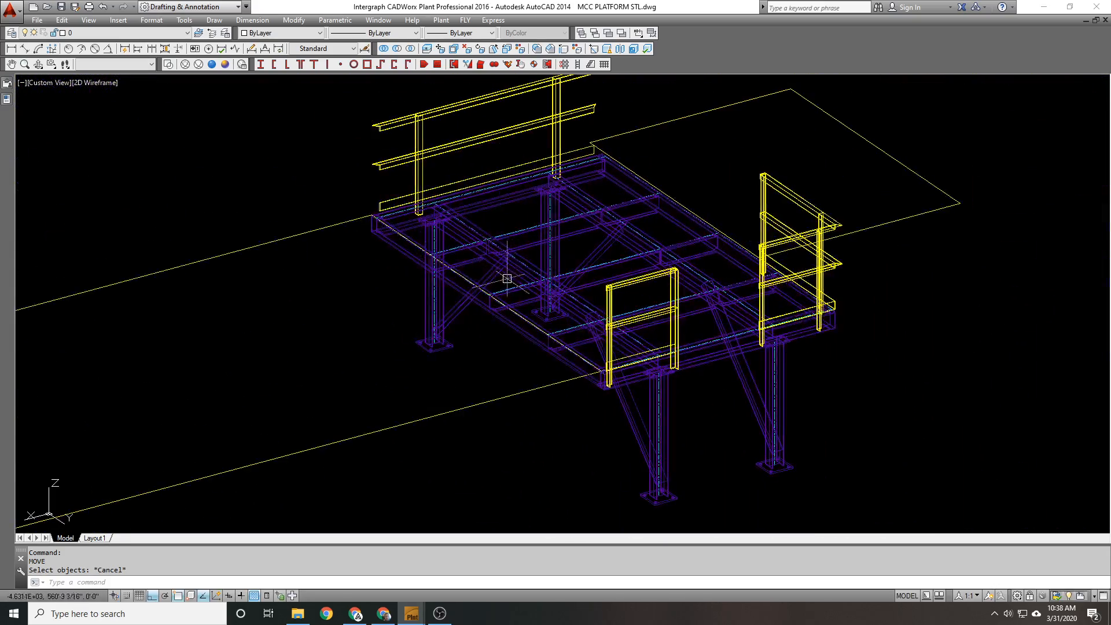
scroll(619, 307, "up", 8)
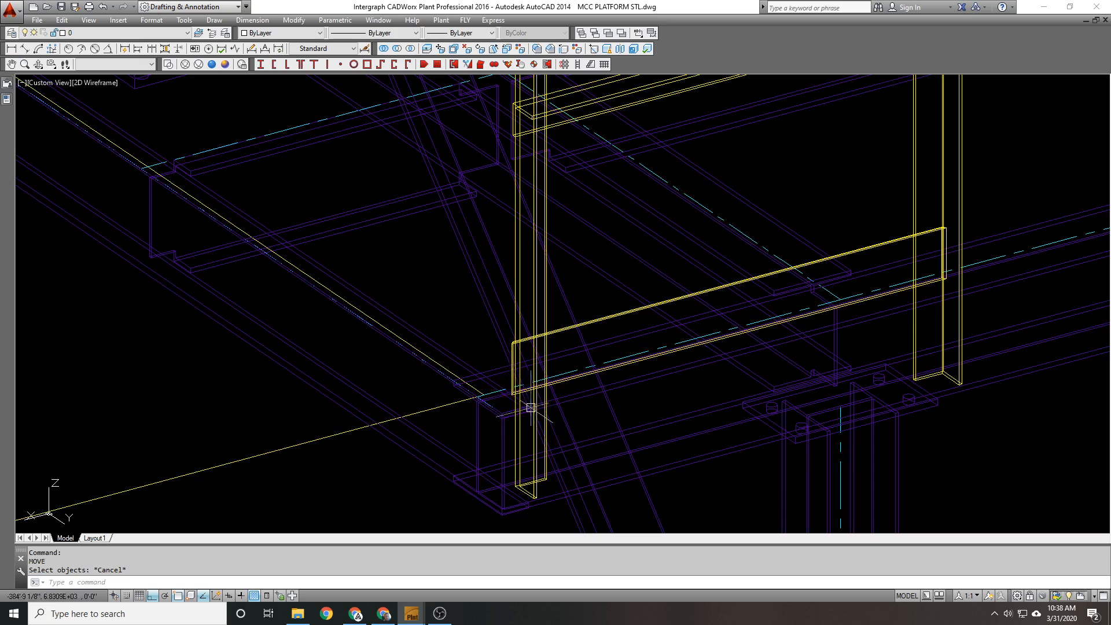
scroll(520, 377, "down", 6)
scroll(447, 202, "up", 3)
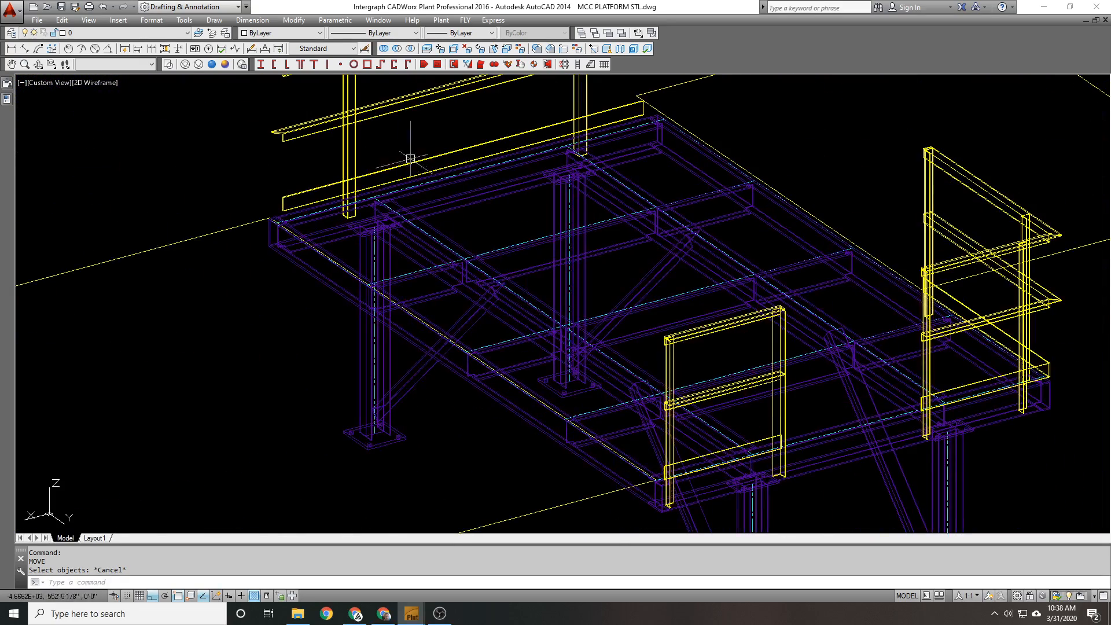
scroll(361, 266, "up", 8)
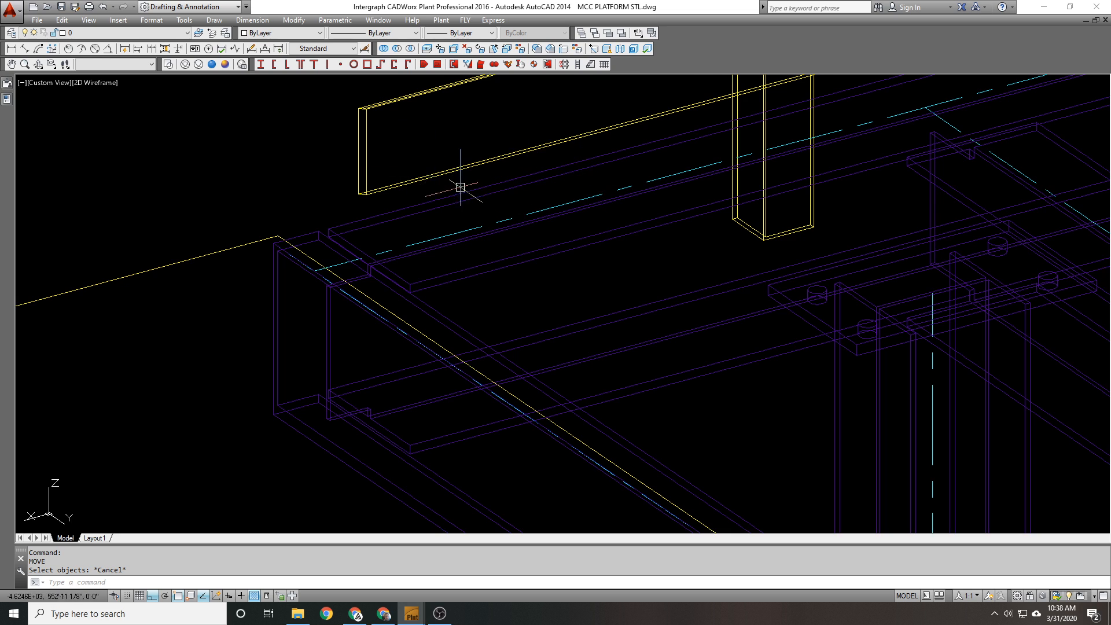
scroll(424, 258, "down", 6)
scroll(370, 137, "up", 4)
scroll(393, 336, "up", 4)
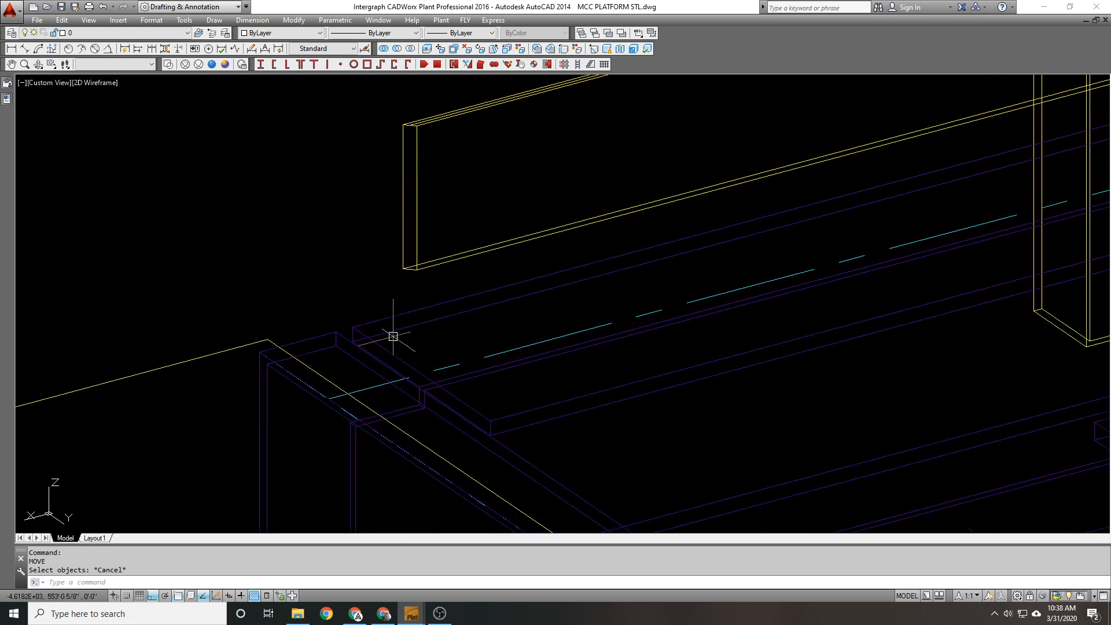
scroll(400, 307, "down", 4)
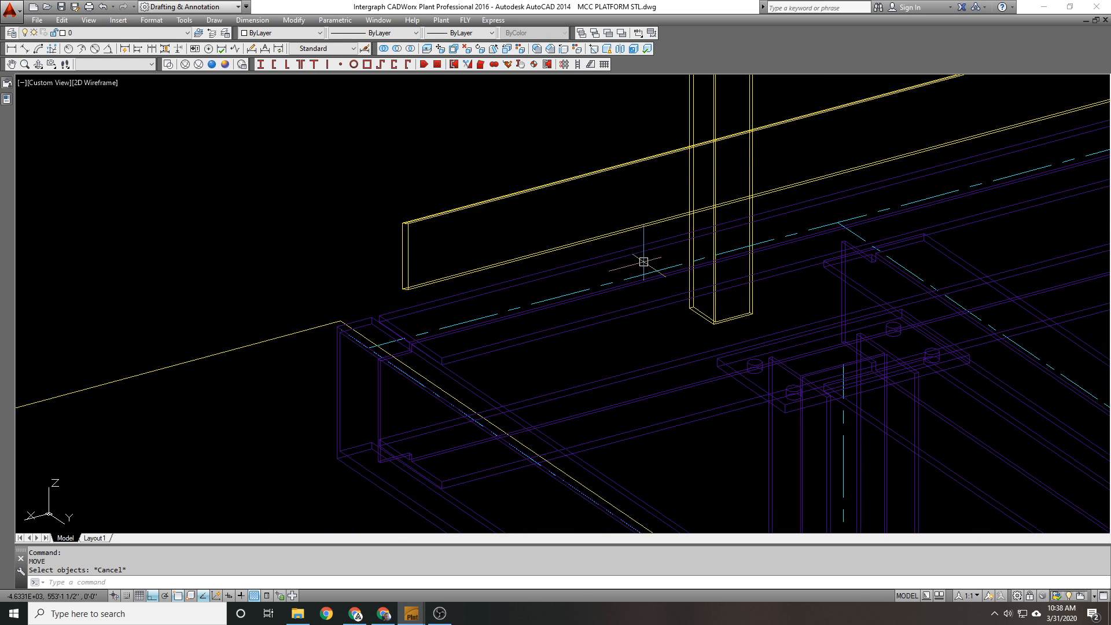
scroll(608, 280, "down", 5)
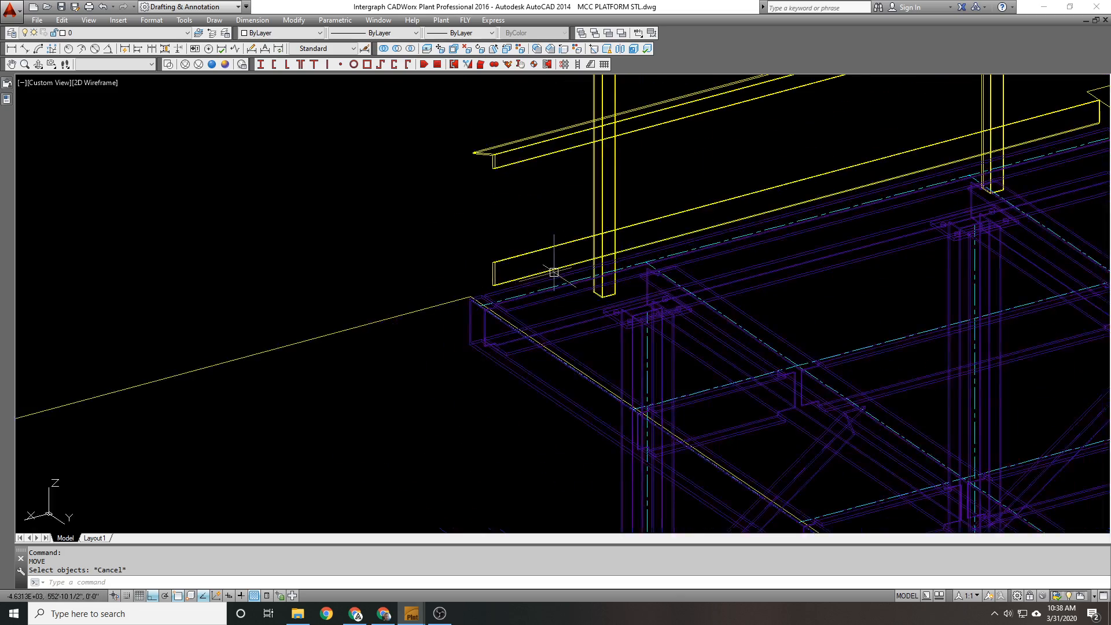
scroll(553, 260, "up", 5)
scroll(557, 312, "up", 2)
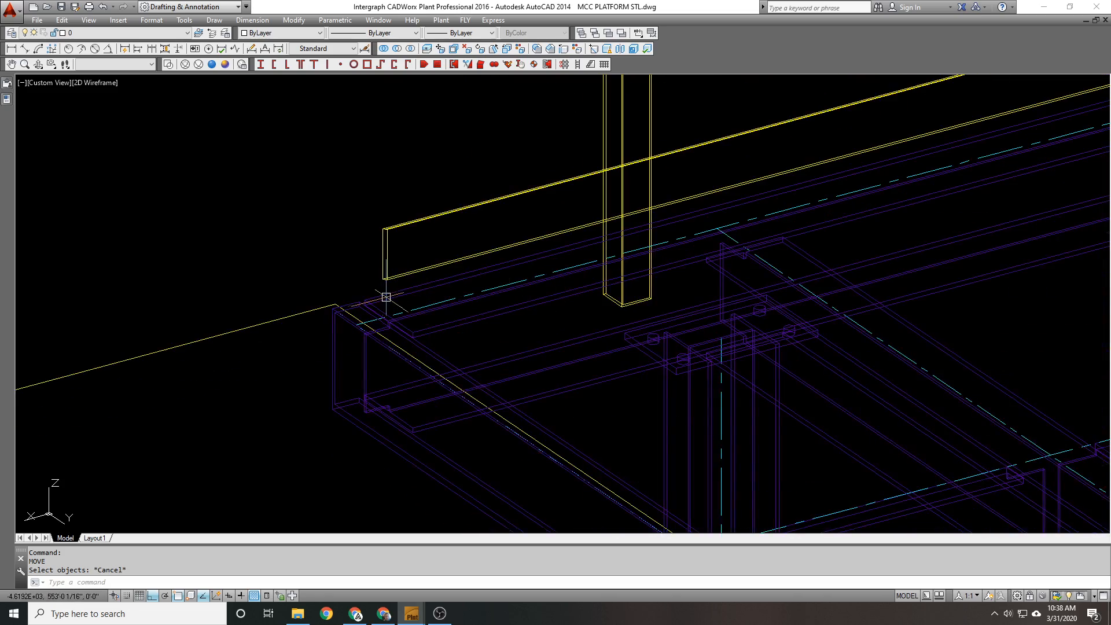
scroll(382, 261, "down", 5)
scroll(373, 249, "down", 5)
scroll(354, 253, "up", 5)
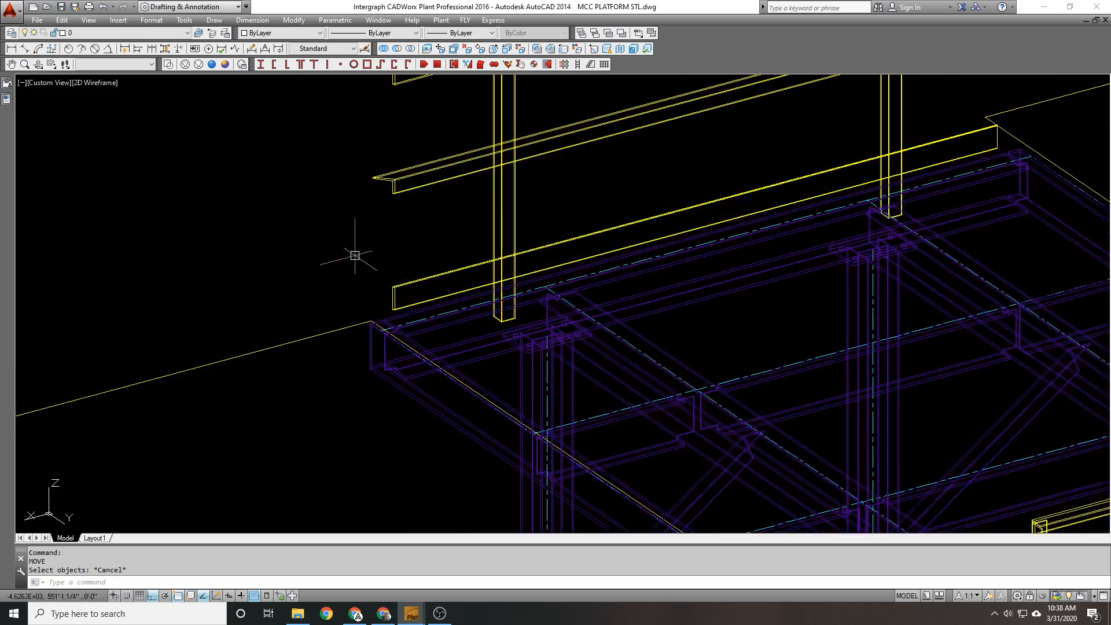
Step: Copy the moved rail's nearest post to the end beam's corner, matching the X position of the opposite handrail's corner post, and save the drawing
scroll(355, 342, "down", 2)
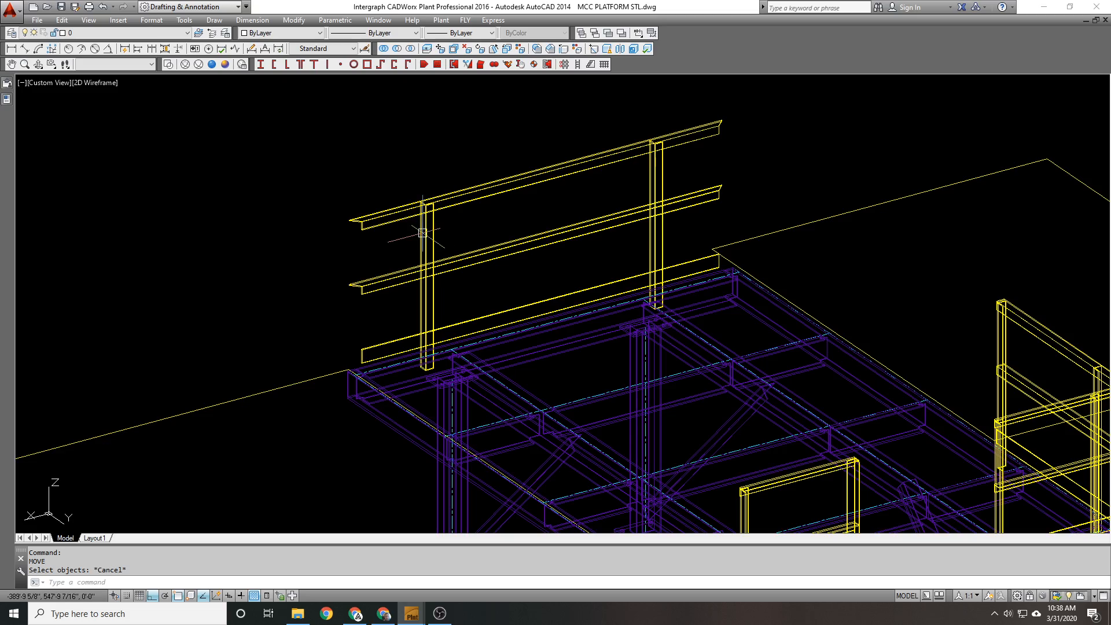
type("co")
key("space")
left_click(426, 232)
key("space")
scroll(419, 199, "up", 8)
left_click(470, 293)
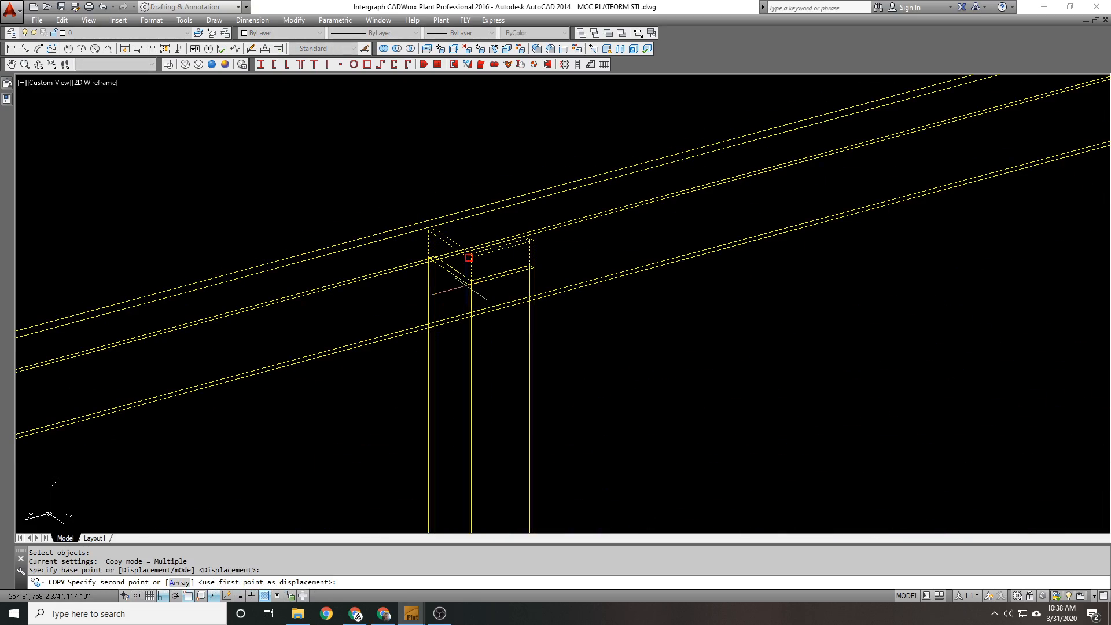
key("Return")
scroll(521, 260, "down", 5)
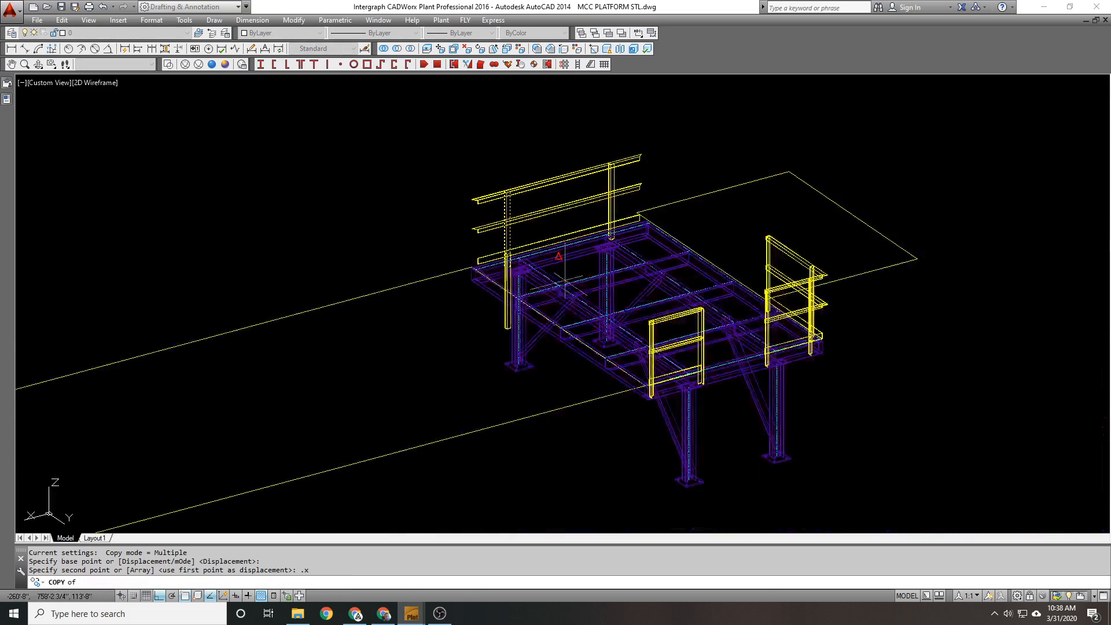
scroll(627, 301, "up", 8)
scroll(628, 301, "up", 8)
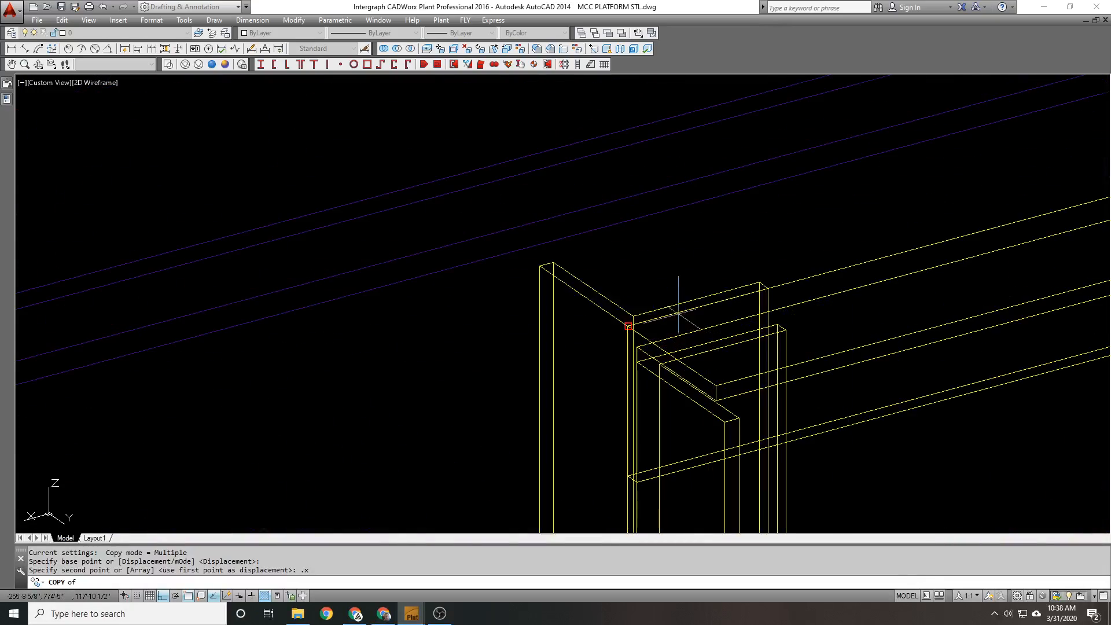
scroll(660, 342, "up", 3)
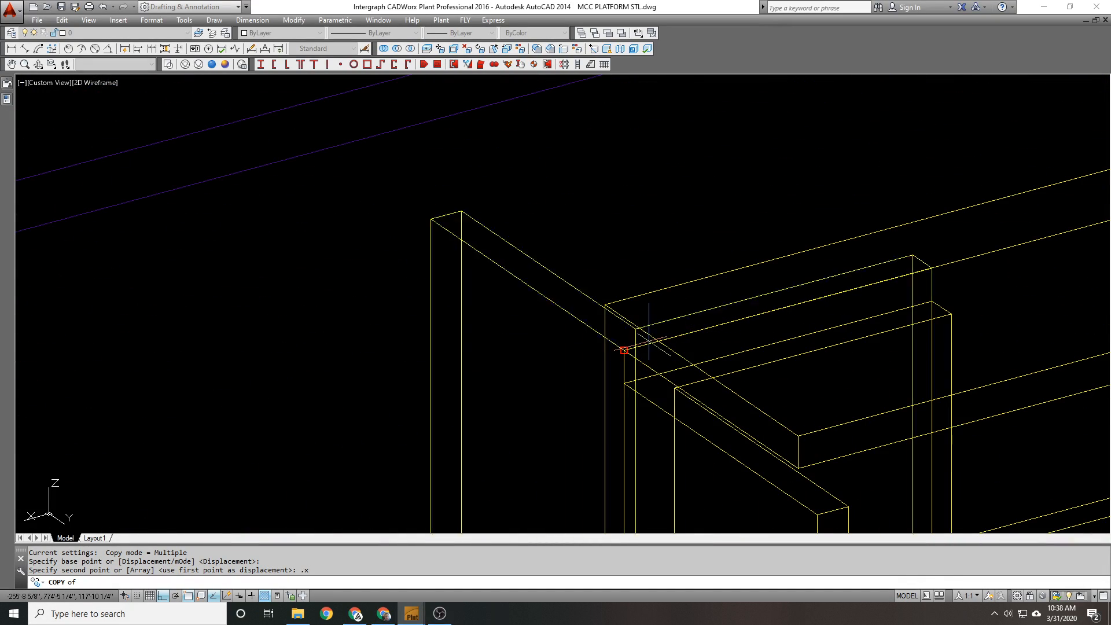
left_click(649, 341)
left_click(618, 322)
scroll(524, 321, "down", 12)
key("ctrl+s")
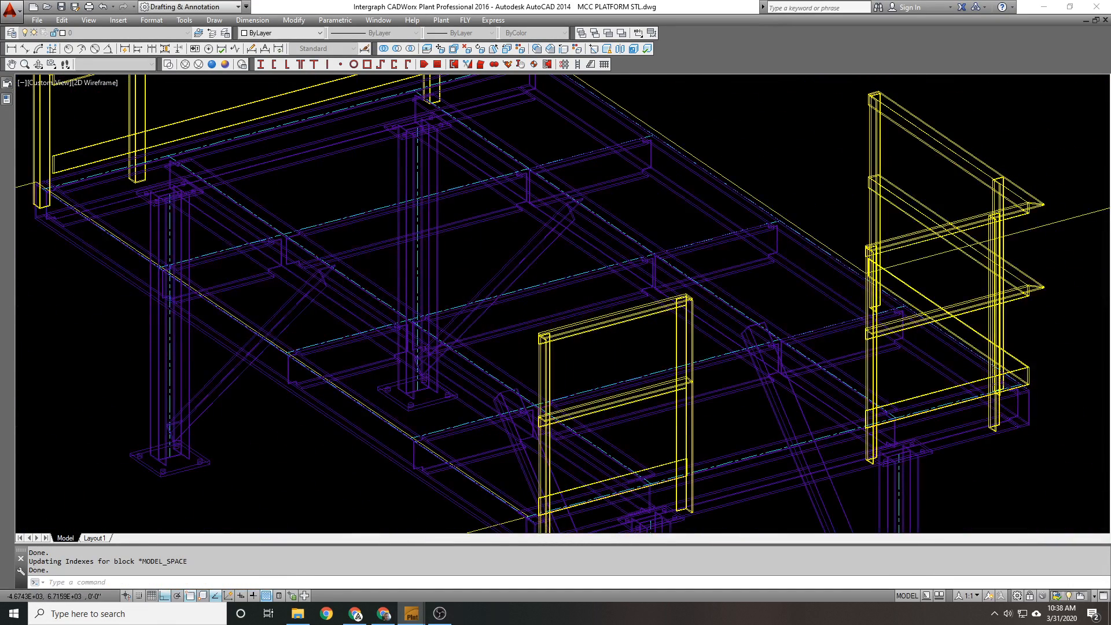
Step: Move the intermediate post along X only to the midpoint of the toe plate
scroll(651, 470, "down", 1)
middle_click_drag(307, 151, 394, 233)
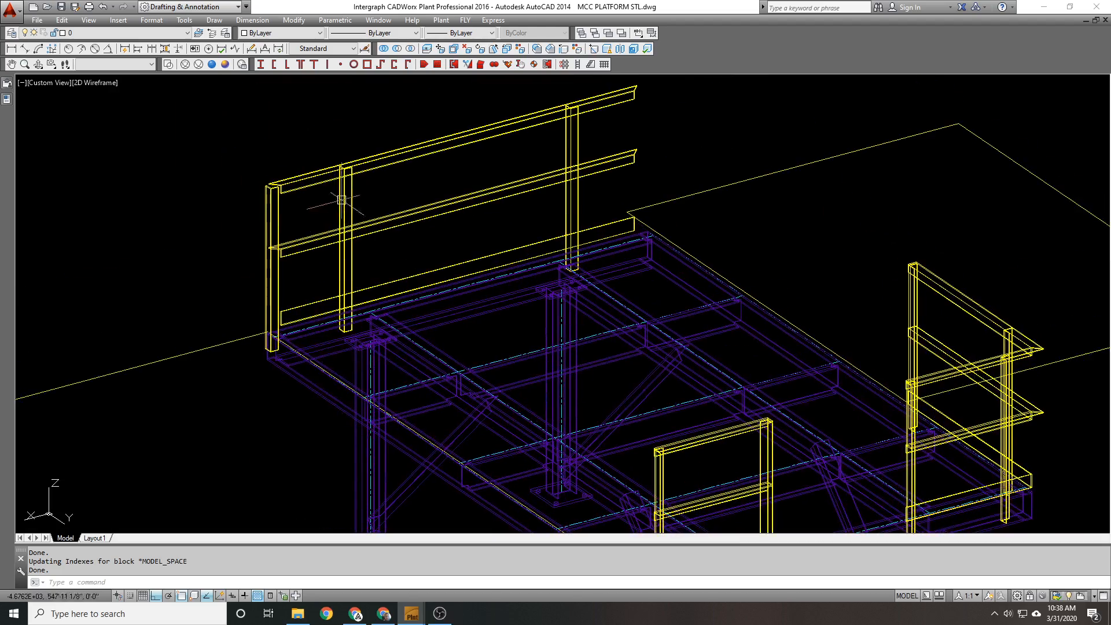
type("m")
key("Return")
left_click(342, 202)
key("Return")
scroll(345, 276, "up", 2)
scroll(340, 350, "up", 3)
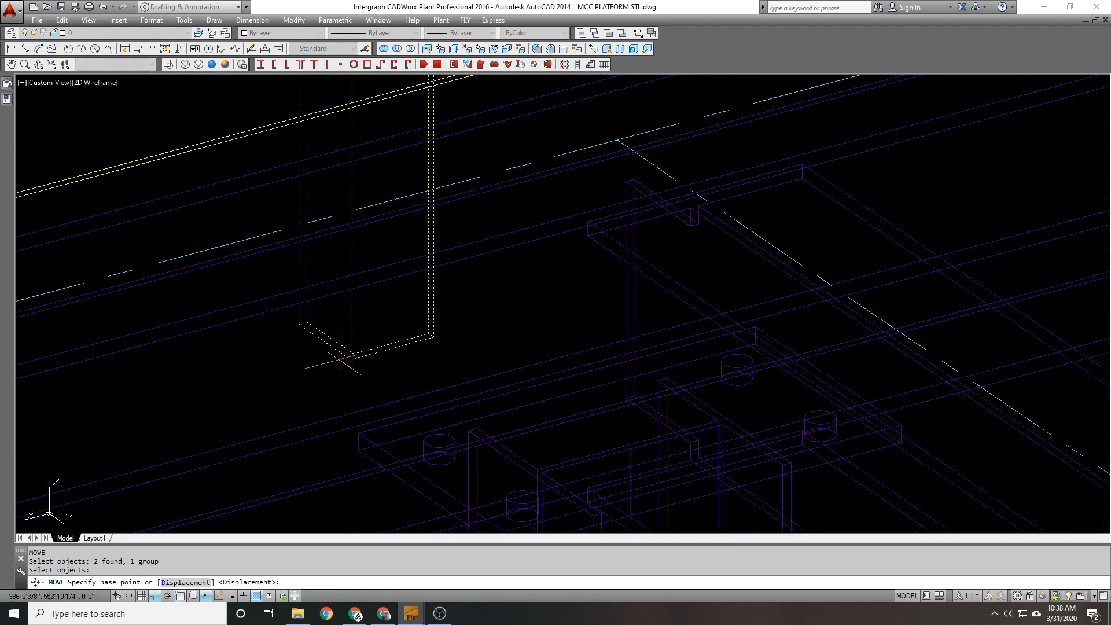
left_click(404, 354)
scroll(384, 347, "down", 3)
type(".x")
key("Return")
scroll(717, 184, "up", 3)
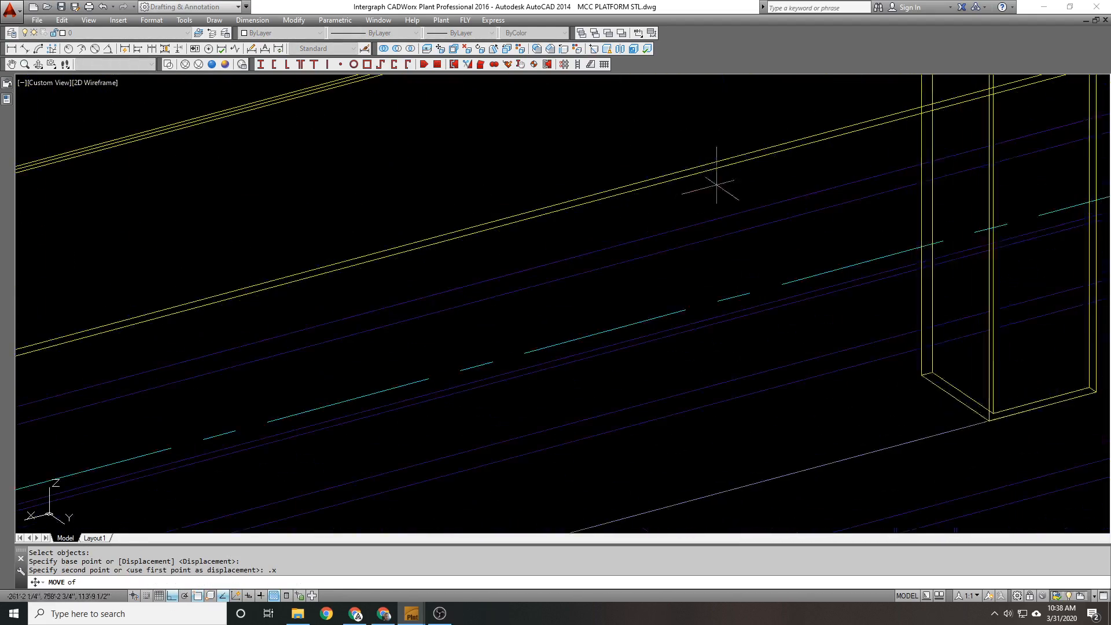
left_click(742, 207)
type("@")
key("Return")
Step: Set the rotation angle of the end post at the far end of the moved rails to 270 degrees
scroll(589, 270, "down", 8)
middle_click_drag(589, 270, 533, 324)
scroll(533, 325, "down", 1)
double_click(637, 219)
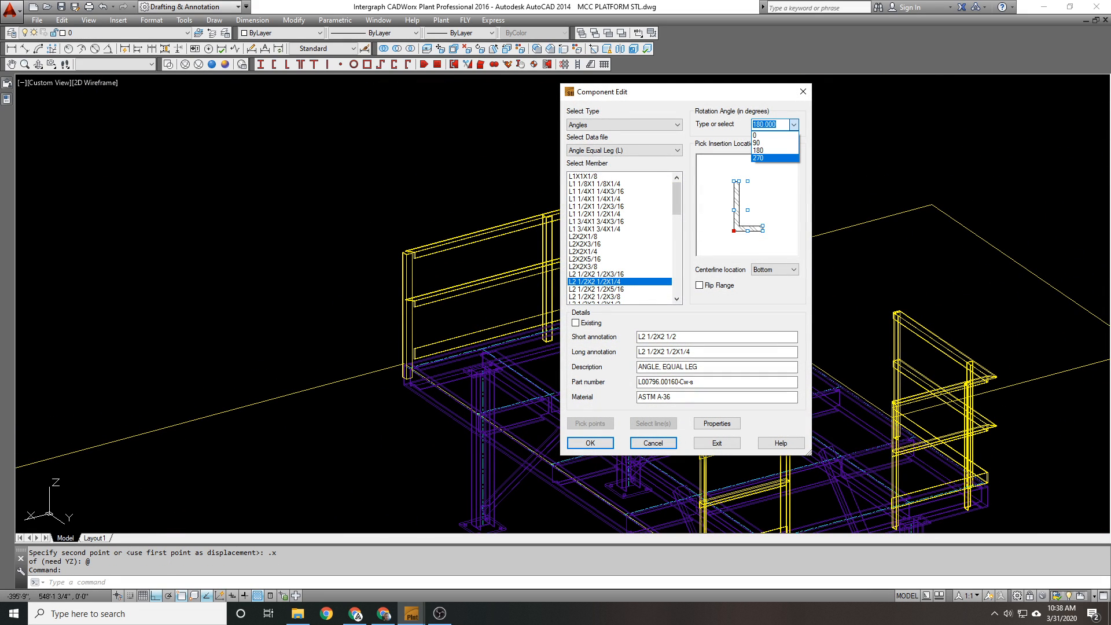
left_click(774, 158)
left_click(590, 443)
scroll(645, 218, "up", 6)
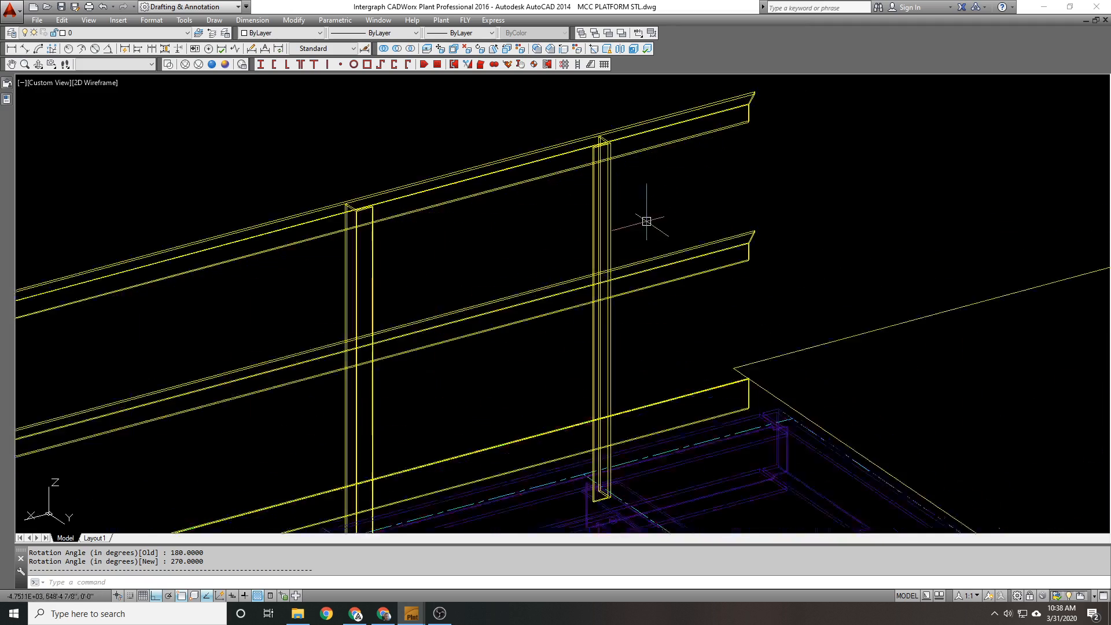
scroll(596, 216, "down", 5)
left_click(587, 214)
key("Escape")
Step: Measure from the top of the copied corner post down to the corner of the end beam
scroll(640, 272, "up", 4)
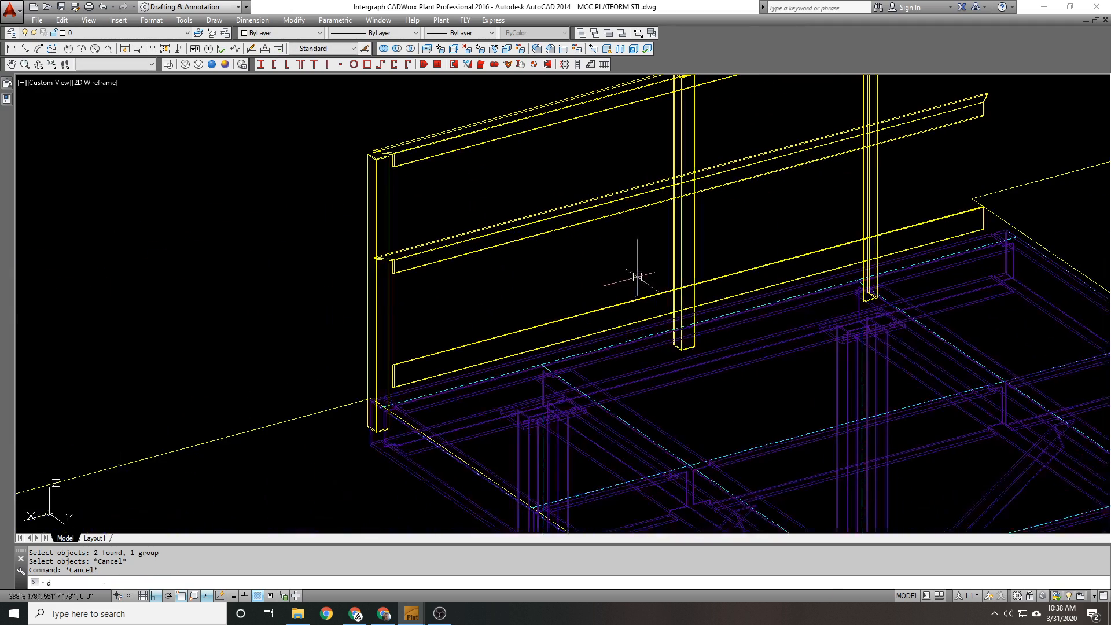
type("di")
key("Return")
scroll(405, 167, "up", 5)
left_click(426, 169)
scroll(428, 319, "down", 5)
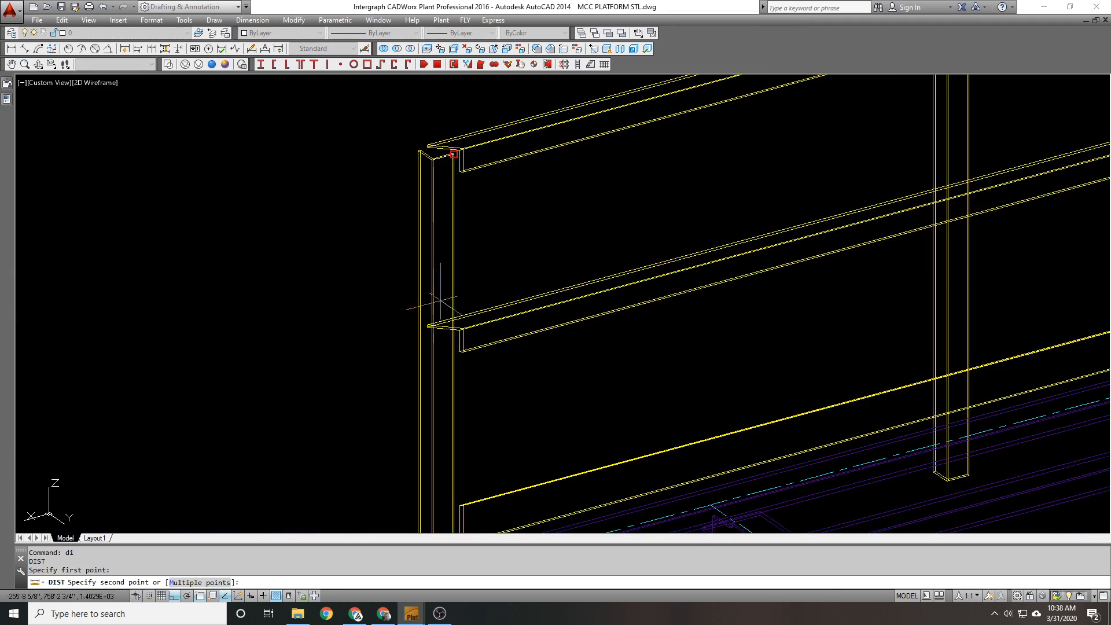
scroll(408, 378, "up", 5)
left_click(358, 220)
scroll(357, 220, "down", 5)
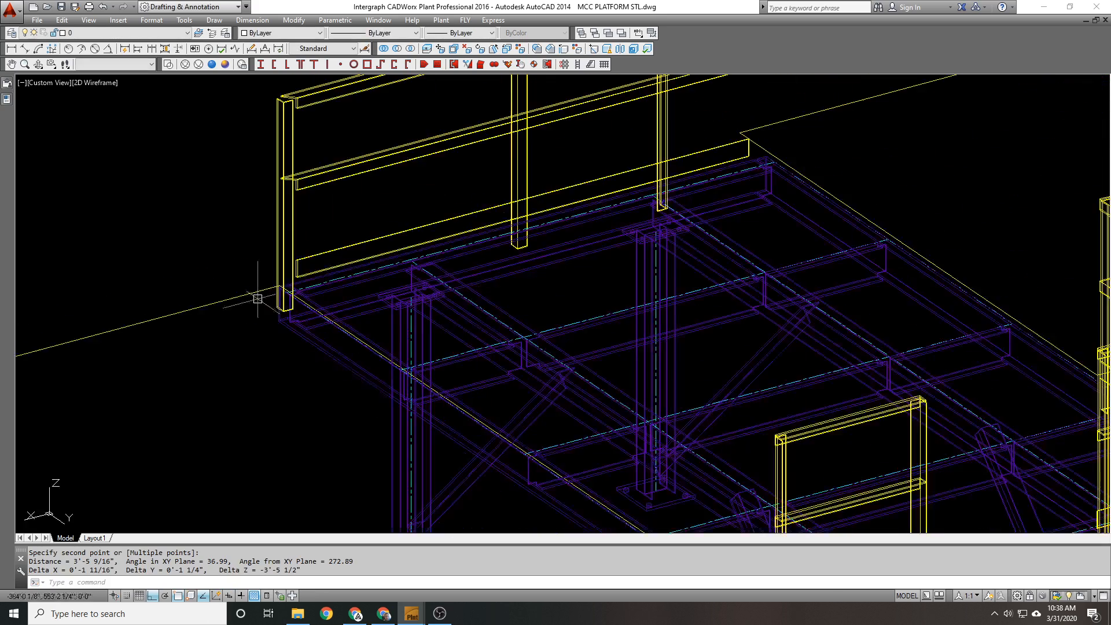
scroll(288, 211, "up", 4)
key("Return")
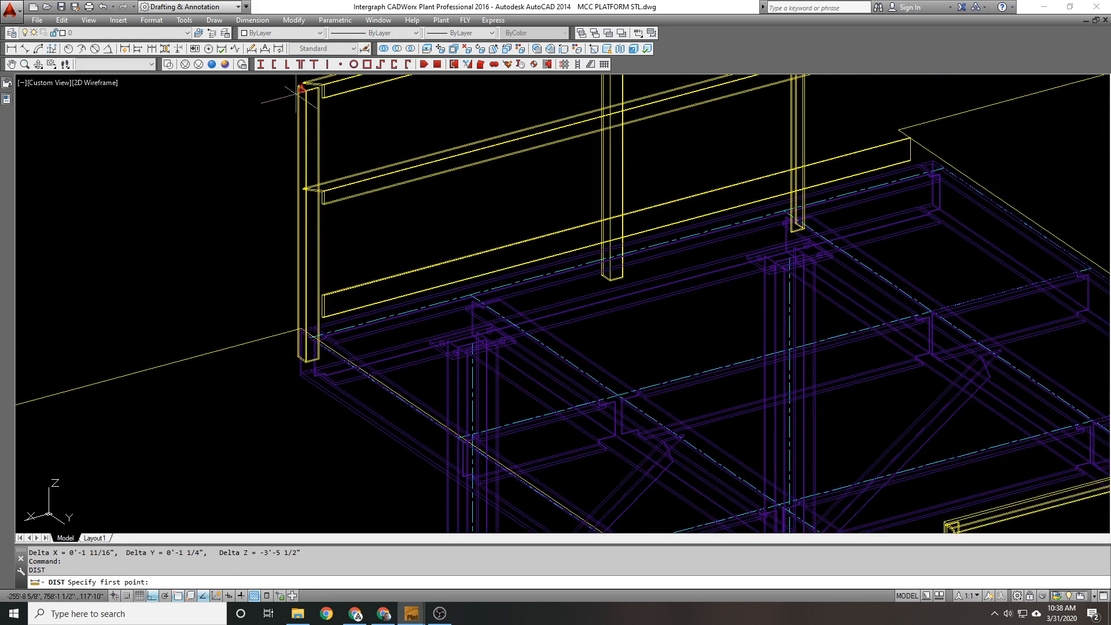
scroll(301, 93, "up", 5)
scroll(312, 231, "down", 5)
scroll(364, 223, "up", 5)
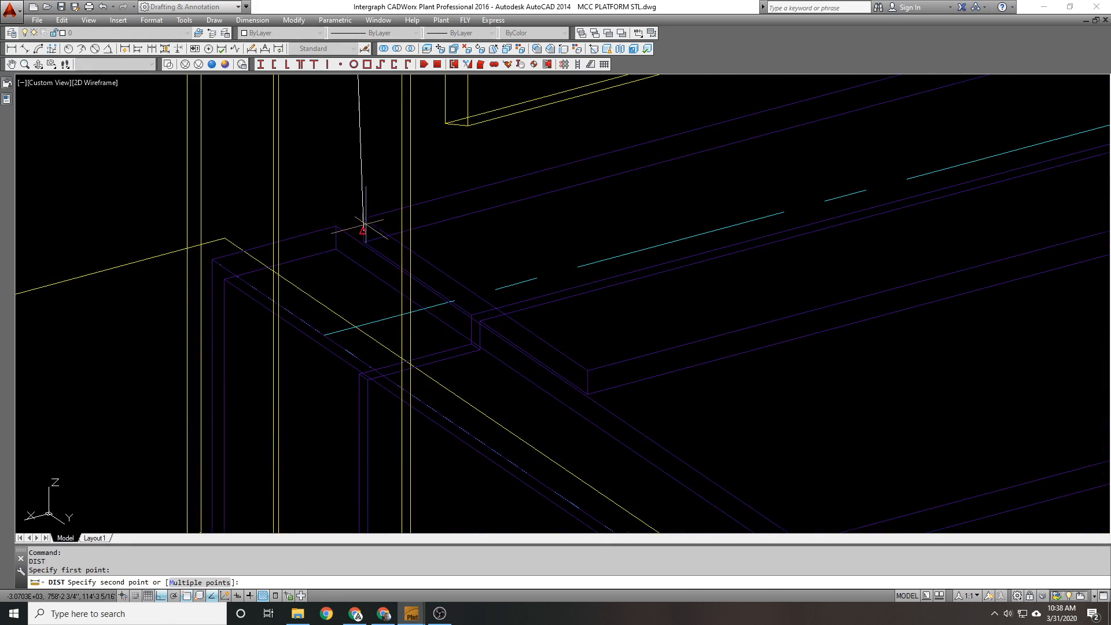
left_click(211, 258)
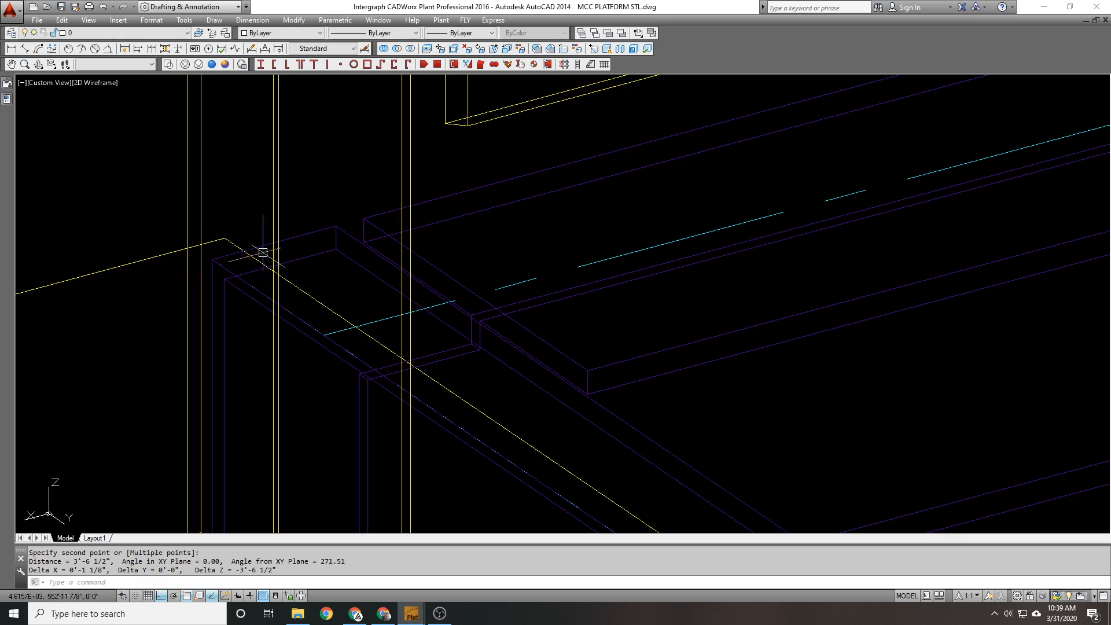
scroll(254, 260, "down", 5)
middle_click_drag(262, 207, 275, 243)
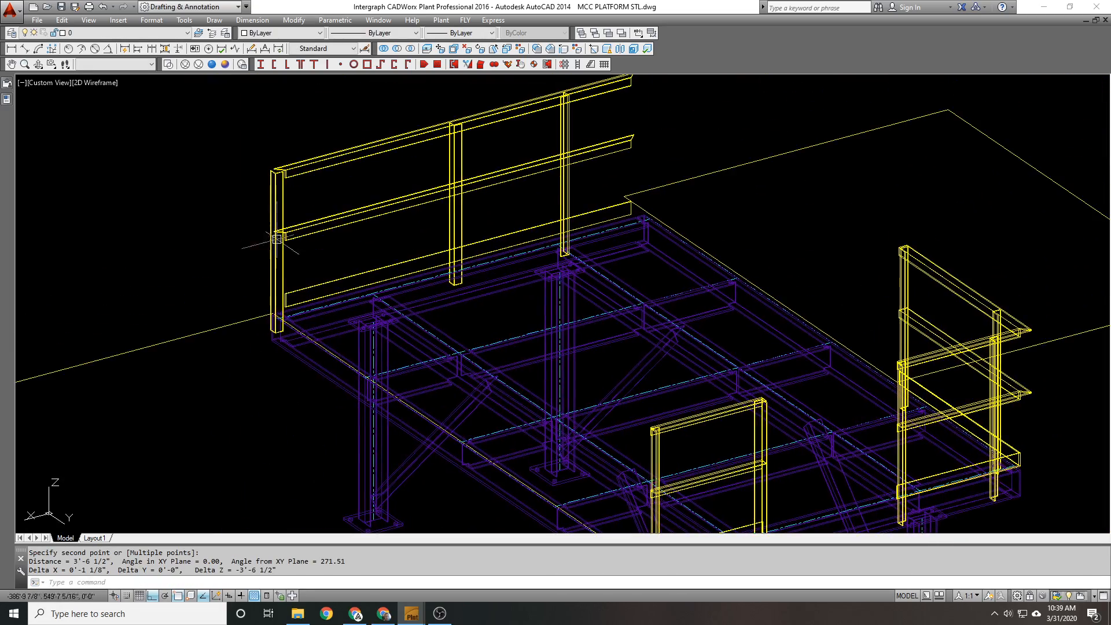
Step: Measure from the top rail's end on the opposite handrail down to the end beam's top corner
scroll(277, 243, "down", 2)
middle_click_drag(532, 394, 429, 216)
scroll(443, 193, "up", 10)
key("Return")
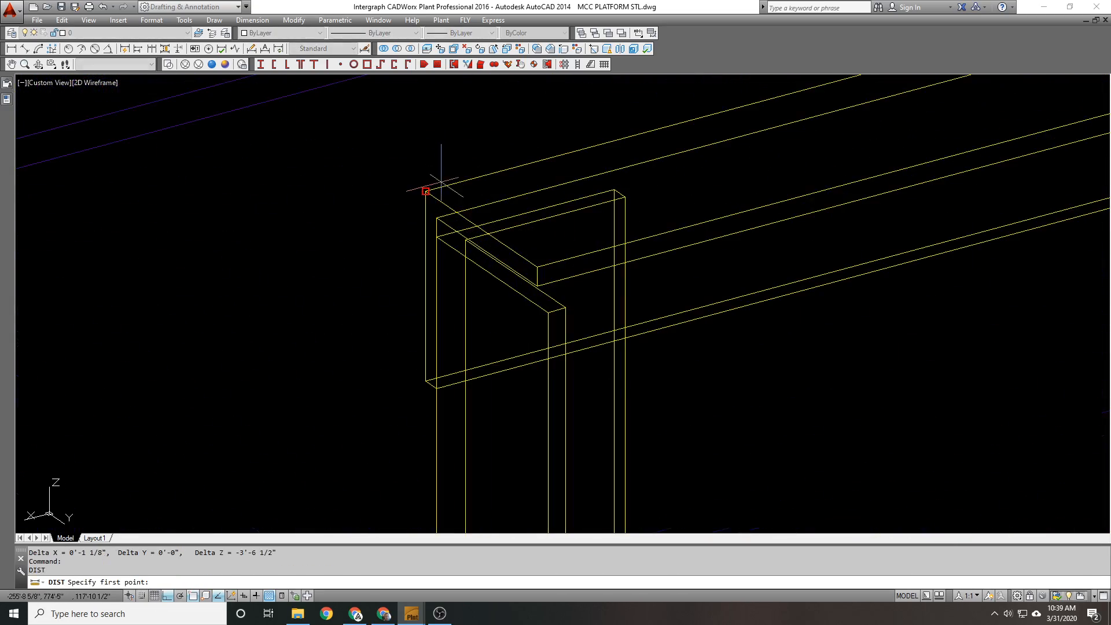
left_click(431, 186)
scroll(464, 137, "down", 8)
middle_click_drag(464, 512, 456, 303)
scroll(455, 311, "up", 6)
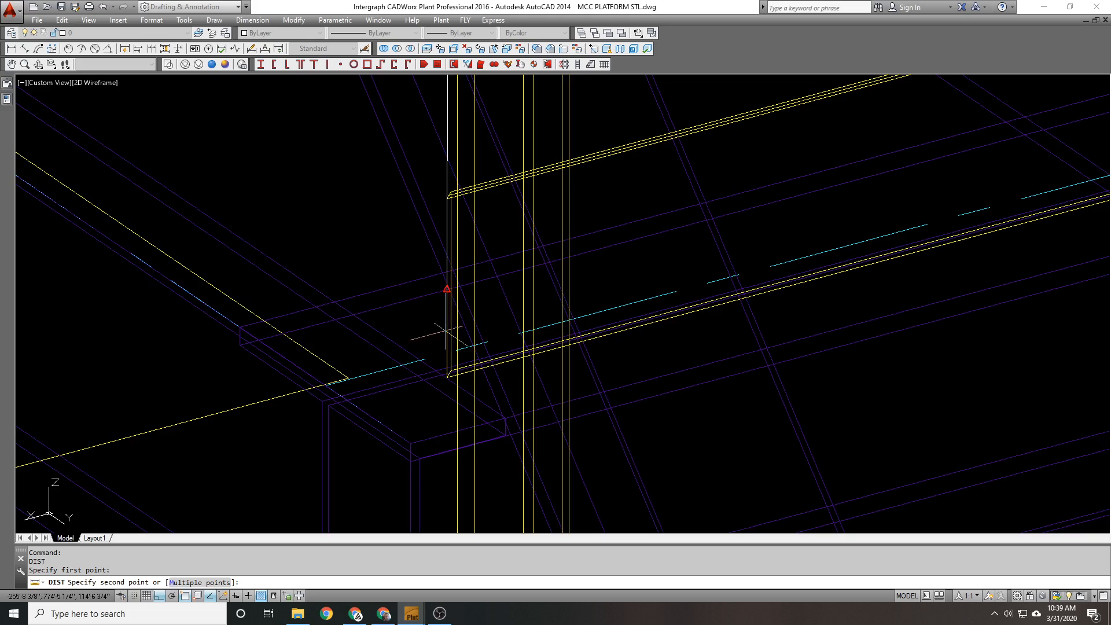
left_click(411, 443)
scroll(364, 372, "down", 5)
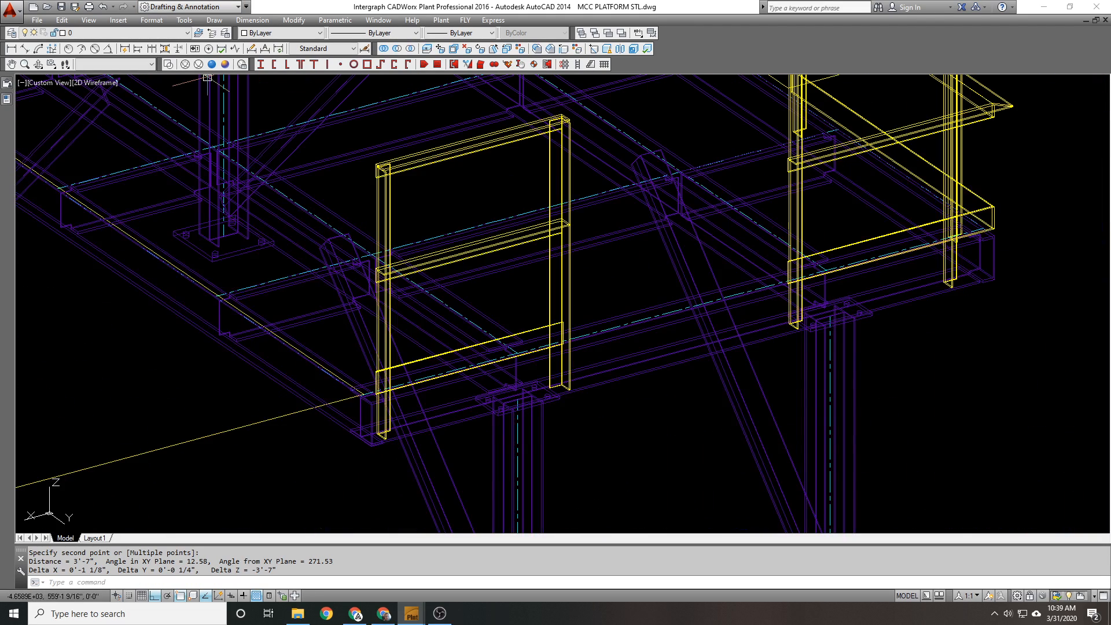
scroll(207, 77, "down", 5)
scroll(459, 278, "up", 8)
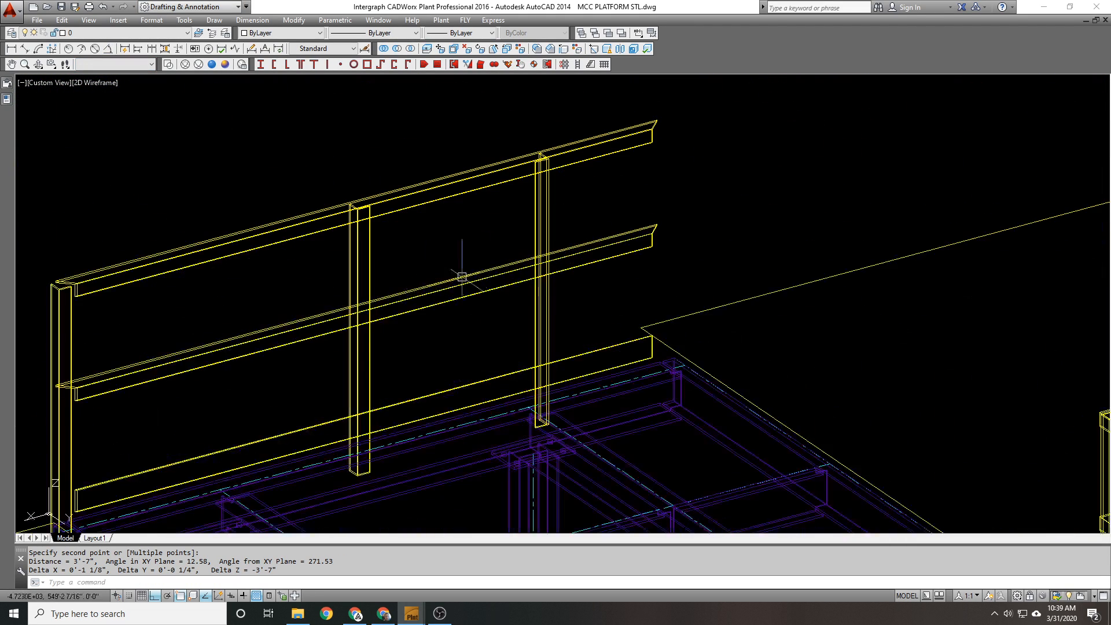
type("m")
key("Return")
left_click(523, 210)
left_click(392, 233)
key("Return")
scroll(467, 163, "up", 7)
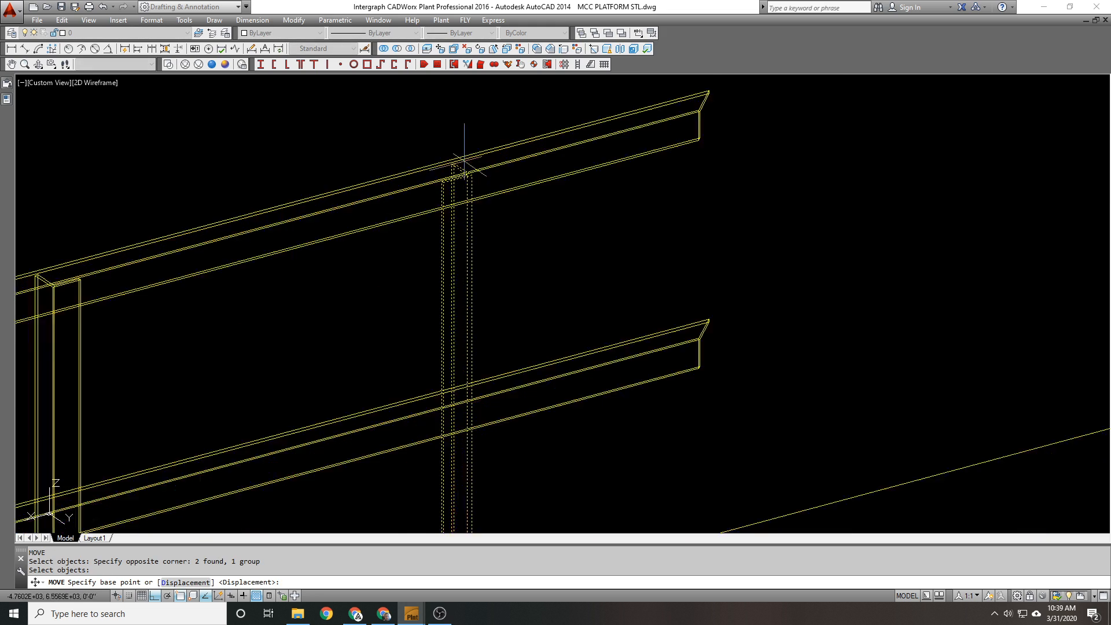
left_click(484, 202)
scroll(424, 218, "down", 6)
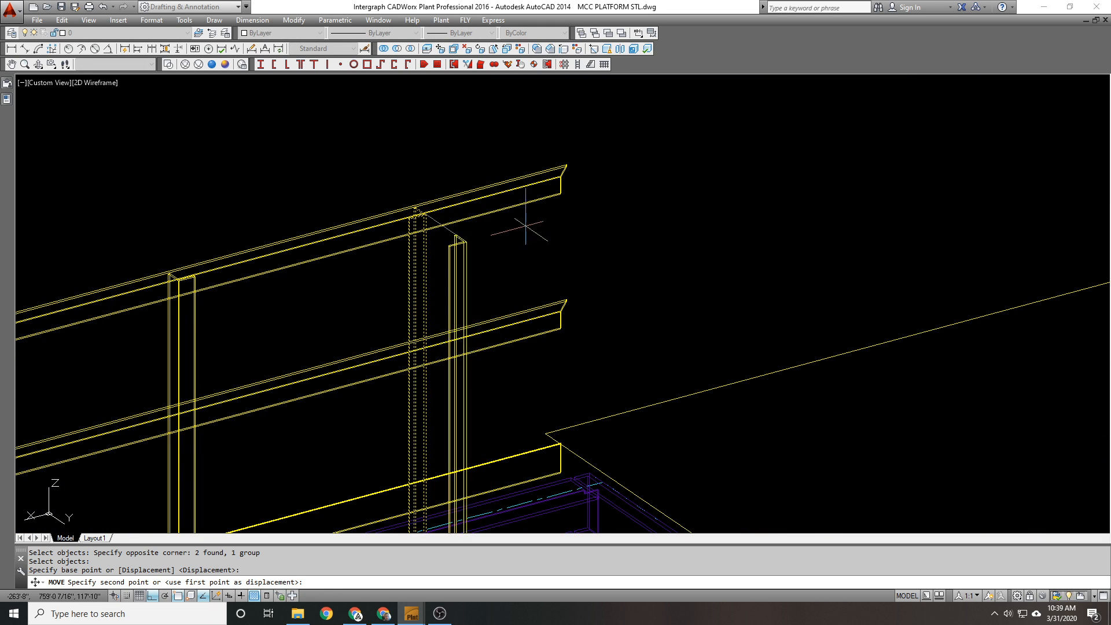
middle_click_drag(452, 265, 469, 198)
key("Escape")
key("Escape")
type("m")
key("Return")
left_click(451, 165)
left_click(398, 196)
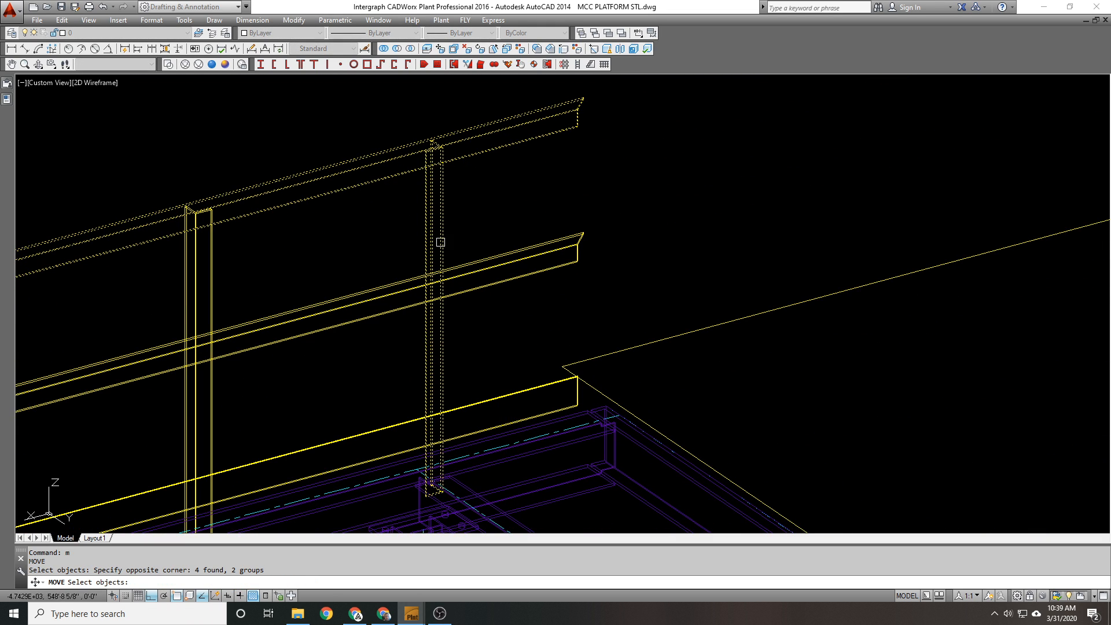
key("Return")
key("Escape")
Step: Measure the distance from the bottom of the rotated end post to the nearby corner of the end beam
scroll(428, 458, "up", 5)
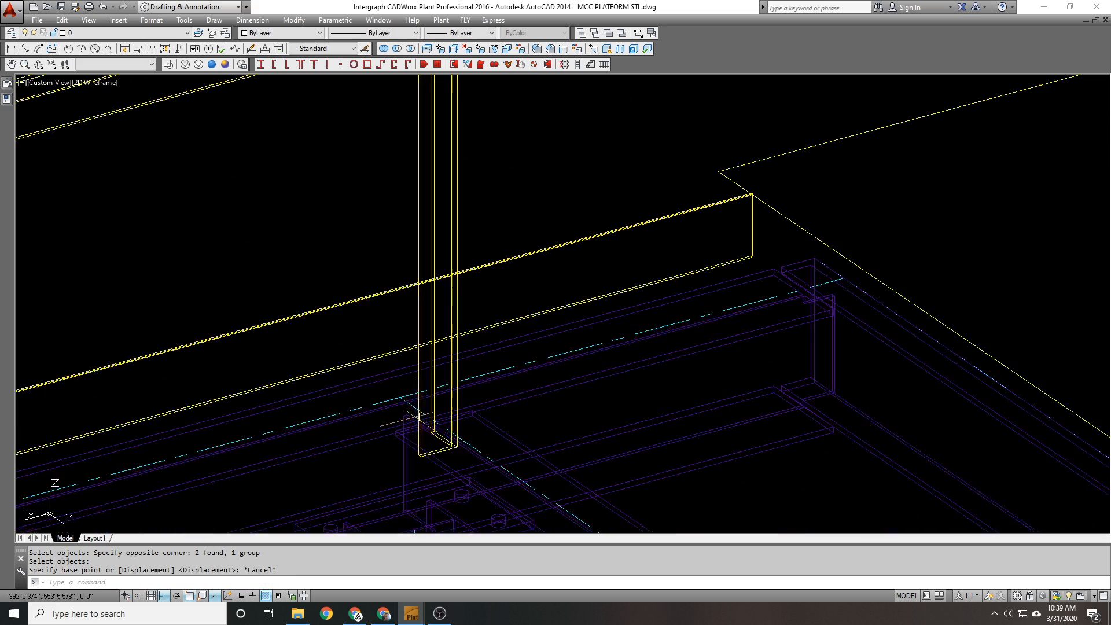
type("di")
key("Return")
scroll(442, 452, "up", 4)
left_click(485, 438)
scroll(391, 449, "down", 5)
scroll(673, 313, "up", 2)
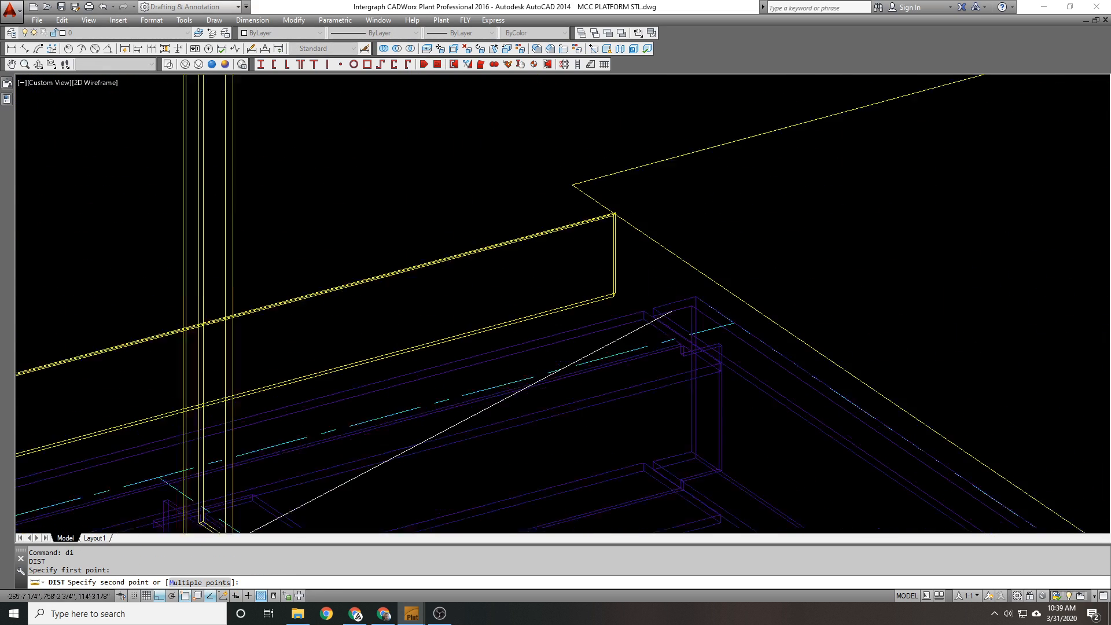
left_click(704, 292)
scroll(422, 228, "down", 3)
middle_click_drag(422, 228, 476, 238)
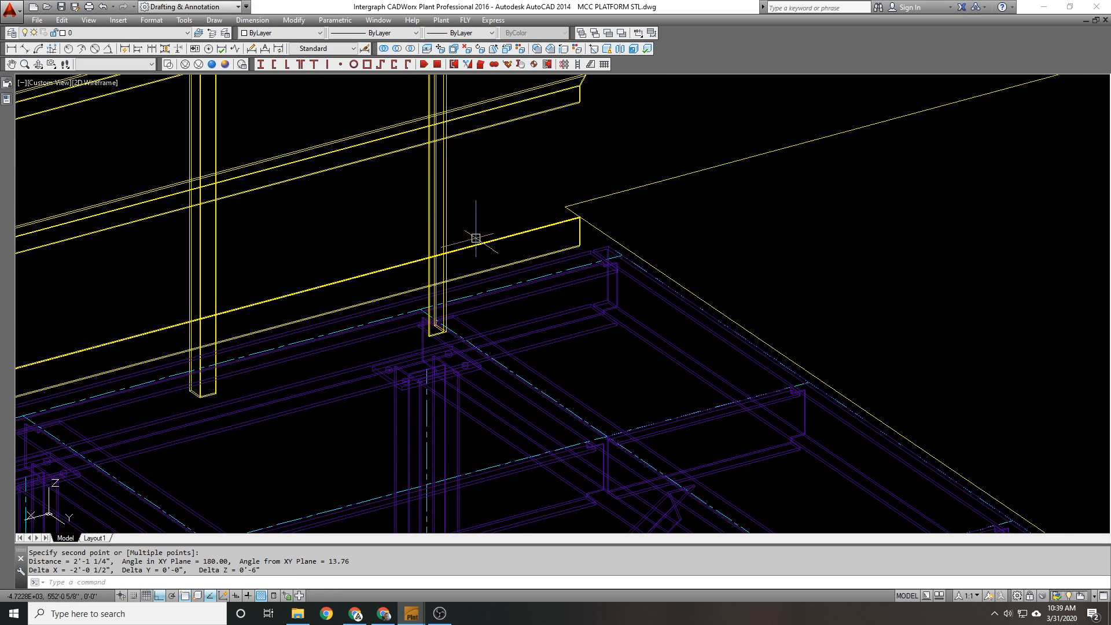
type("m")
key("Return")
left_click(457, 211)
left_click(360, 208)
key("Return")
left_click(316, 224)
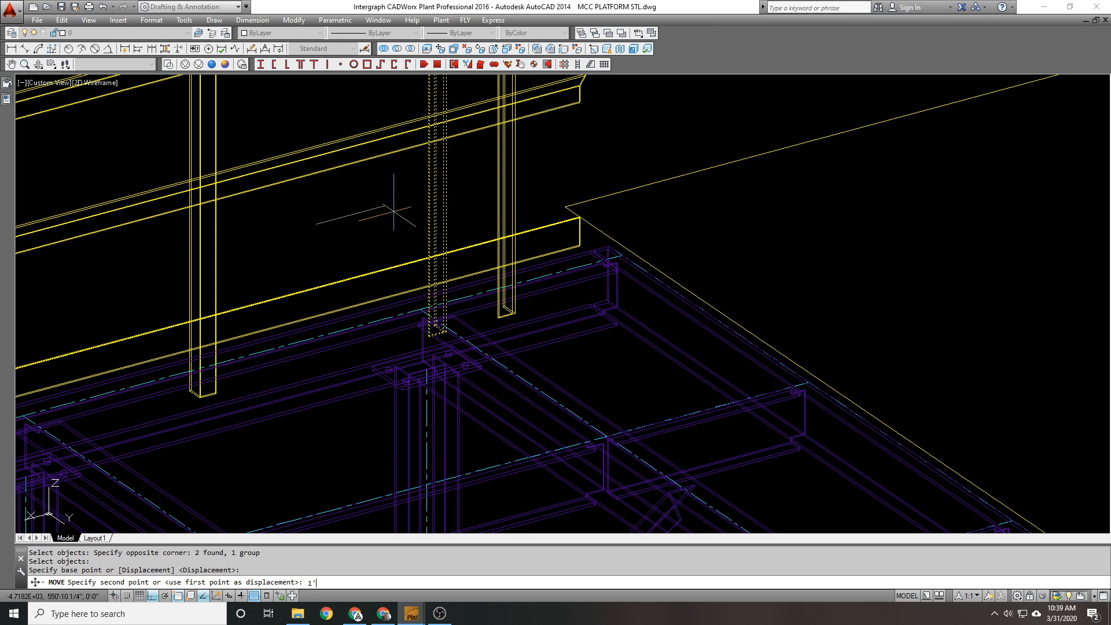
type("1'11")
key("Return")
type("d")
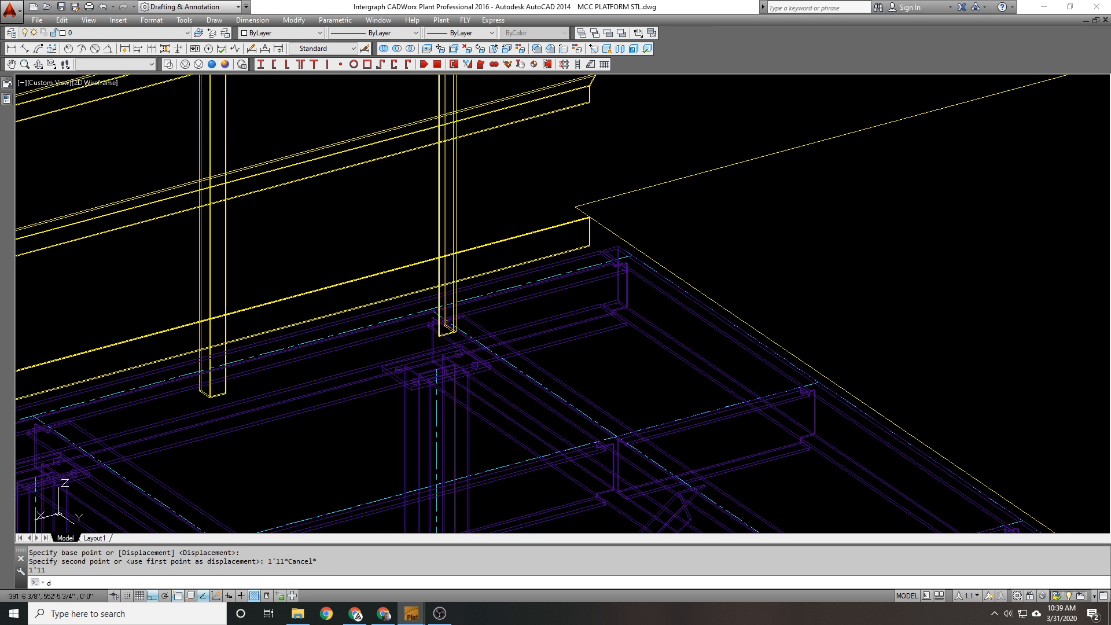
scroll(389, 211, "up", 2)
key("Return")
key("Escape")
key("Escape")
Step: Measure the spacing between the bottom corners of the intermediate post and the corner post
type("di")
key("Return")
scroll(500, 331, "up", 5)
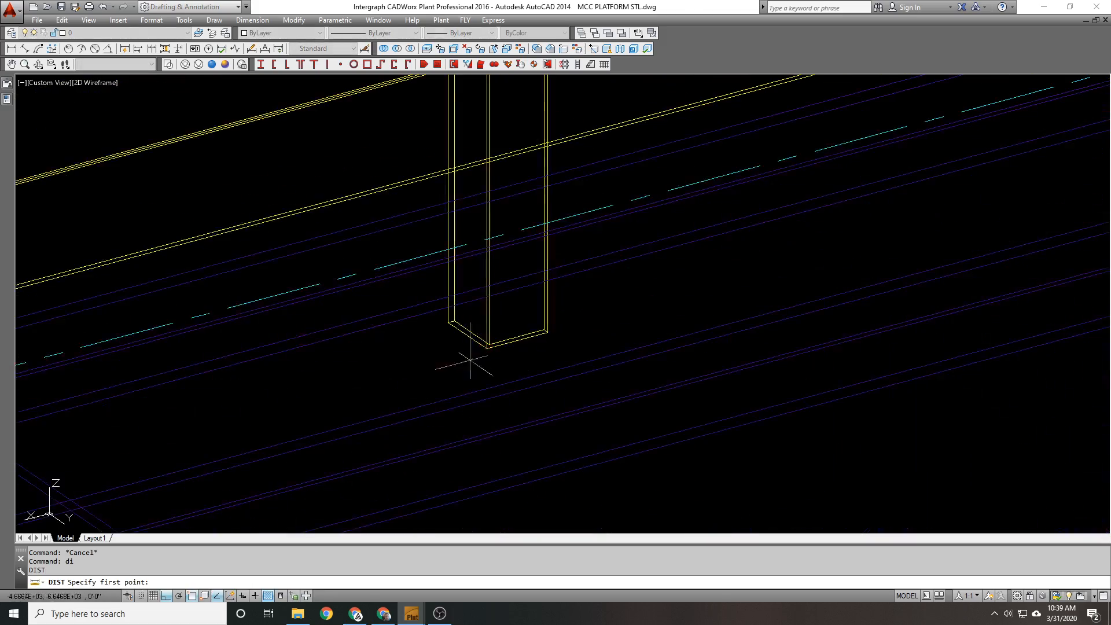
left_click(486, 345)
scroll(486, 346, "down", 8)
scroll(354, 385, "up", 4)
scroll(369, 360, "up", 6)
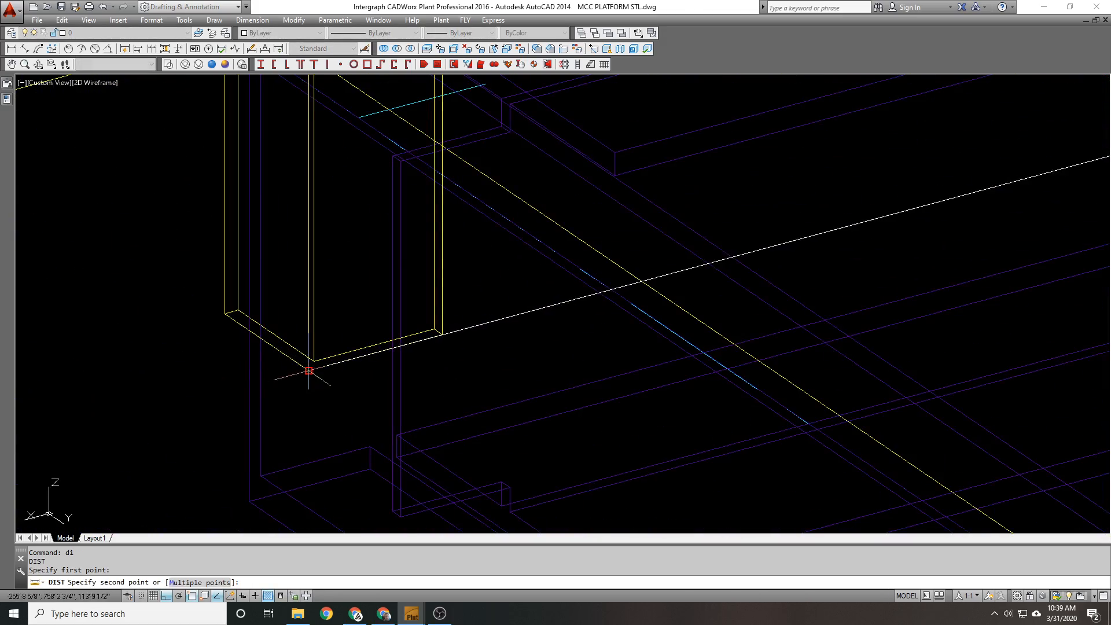
left_click(309, 371)
scroll(301, 373, "down", 8)
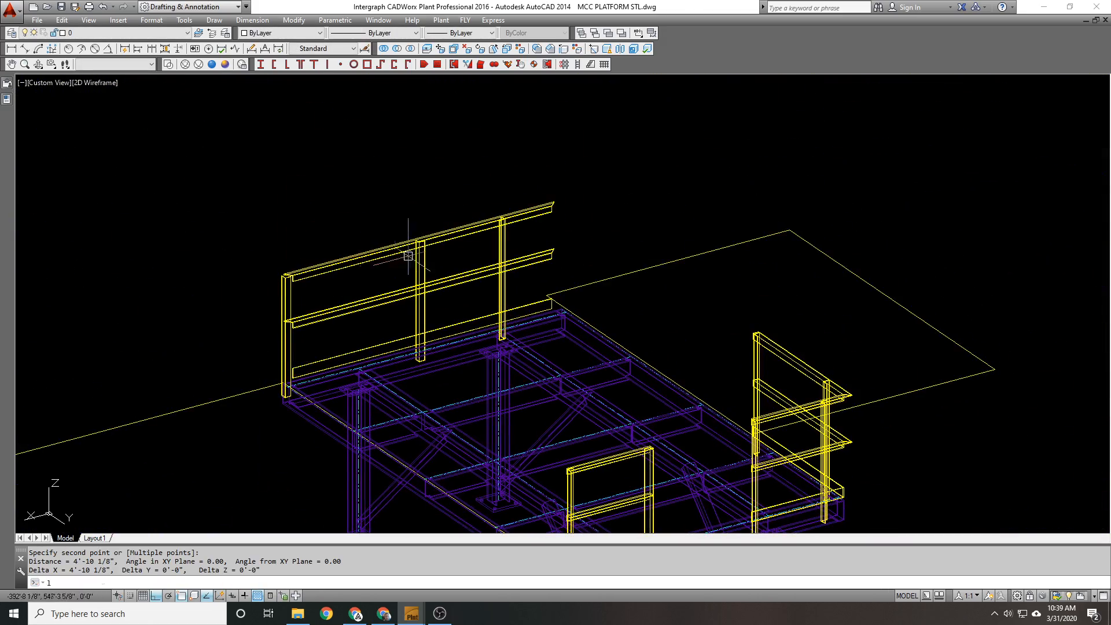
Step: Draw a guide line outward from the top corner of the intermediate post nearest the corner post, perpendicular to the rail
key("Return")
scroll(408, 231, "up", 8)
scroll(454, 307, "up", 6)
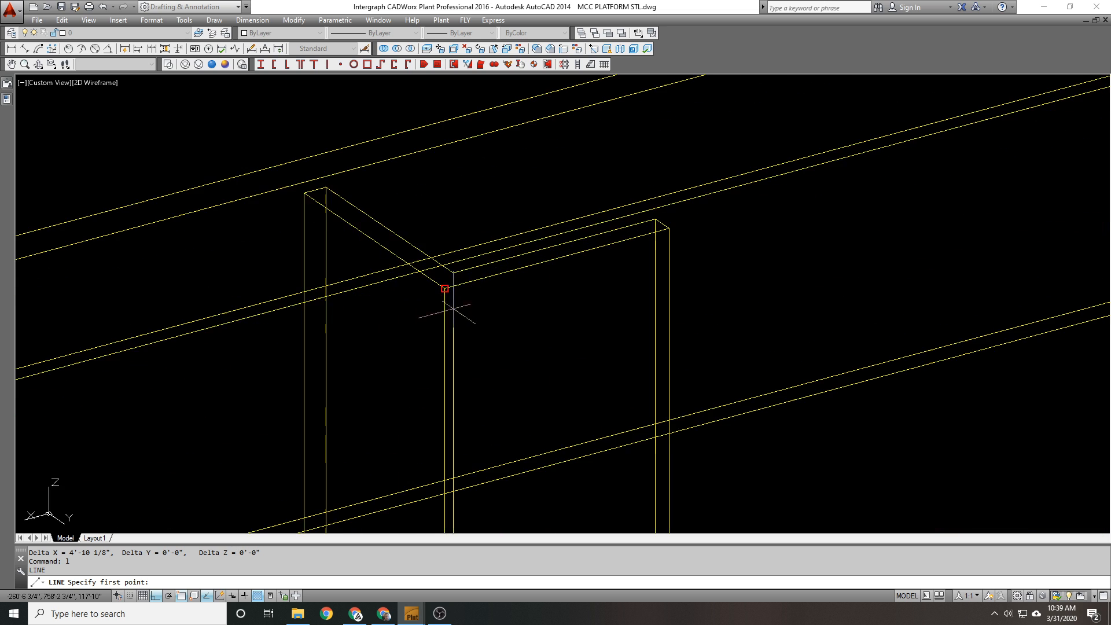
left_click(448, 300)
scroll(662, 367, "down", 5)
left_click(316, 190)
key("Return")
Step: Move the guide line 4'10" along the rail toward the corner post
type("m")
left_click_drag(426, 217, 335, 287)
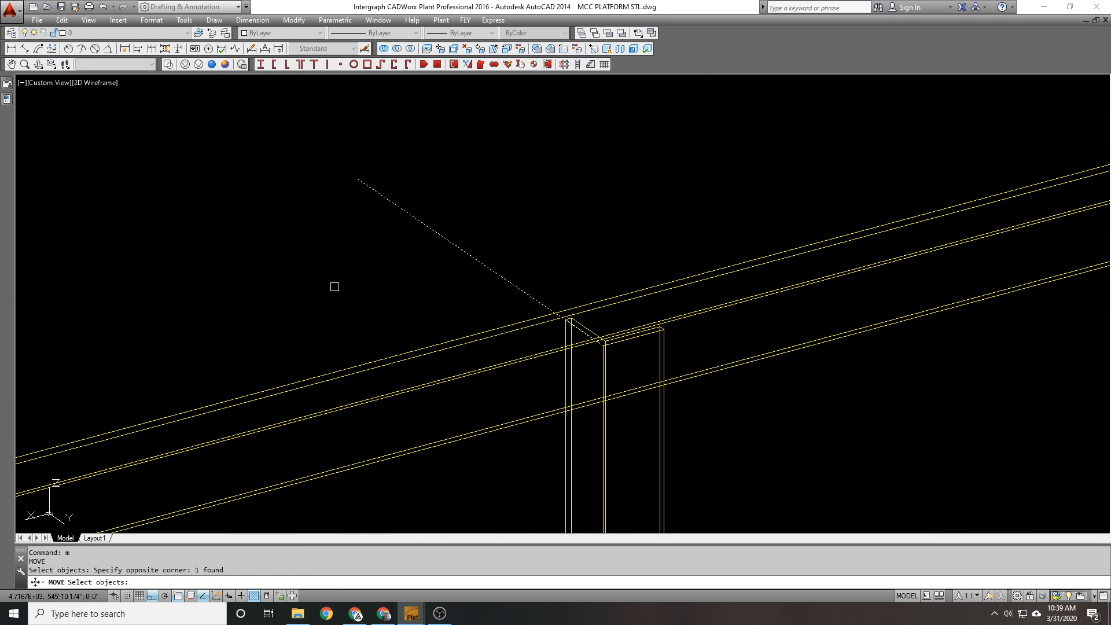
key("Return")
left_click(334, 279)
type("4'10")
key("Return")
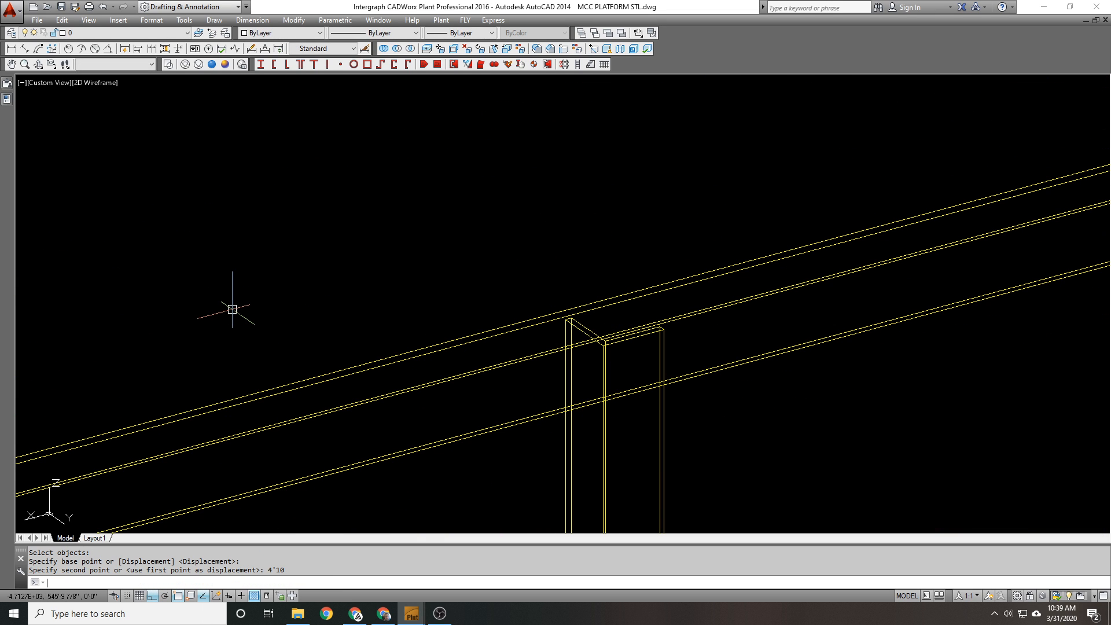
key("Escape")
Step: Move the corner post so its top outer corner meets the end of the guide line
scroll(454, 307, "down", 10)
scroll(371, 324, "up", 10)
type("m")
key("Return")
left_click(407, 259)
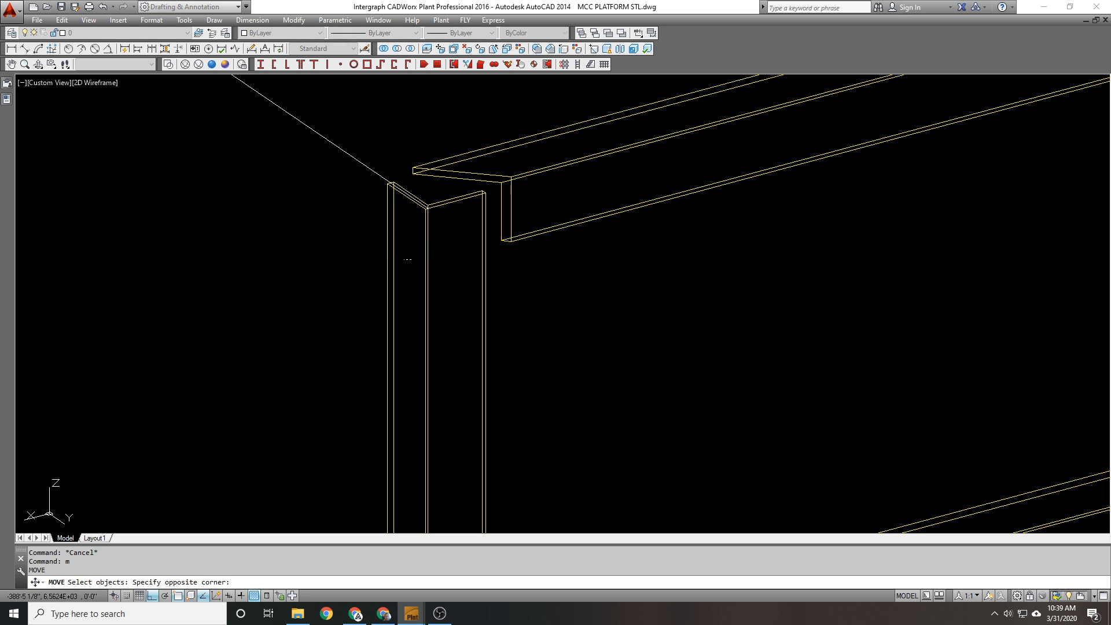
left_click(408, 249)
left_click(382, 217)
scroll(396, 211, "up", 7)
key("Return")
left_click(527, 202)
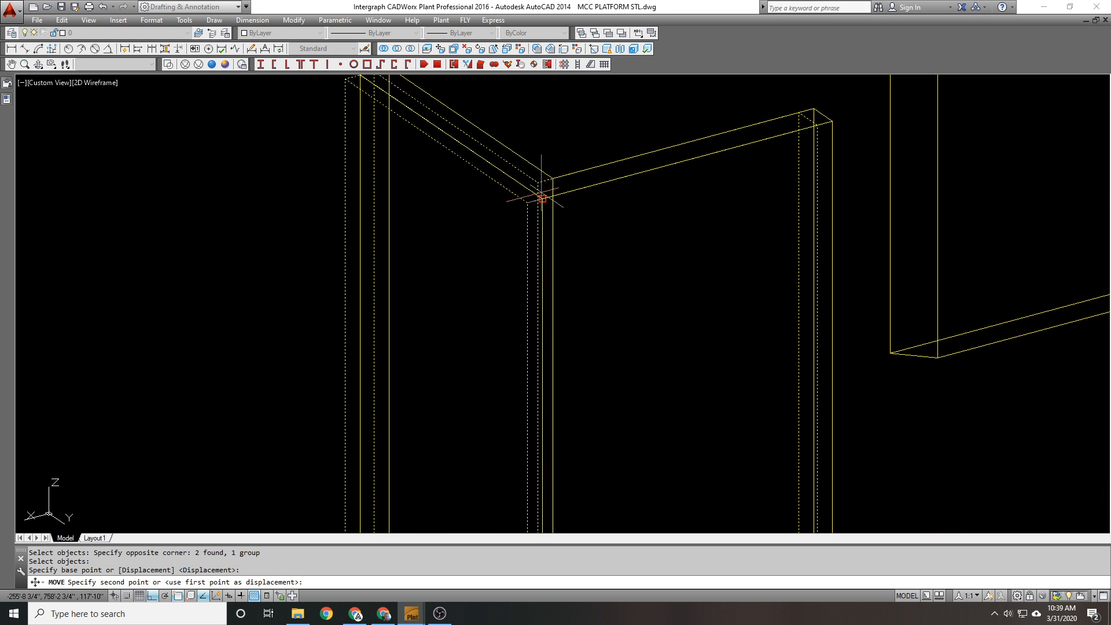
left_click(543, 198)
Step: Erase the guide line at the corner post
type("e")
key("Return")
scroll(460, 174, "down", 6)
left_click(419, 152)
left_click(373, 176)
key("Return")
Step: Draw another guide line from the same intermediate post's top corner for spacing toward the rail's opposite end
scroll(338, 232, "down", 9)
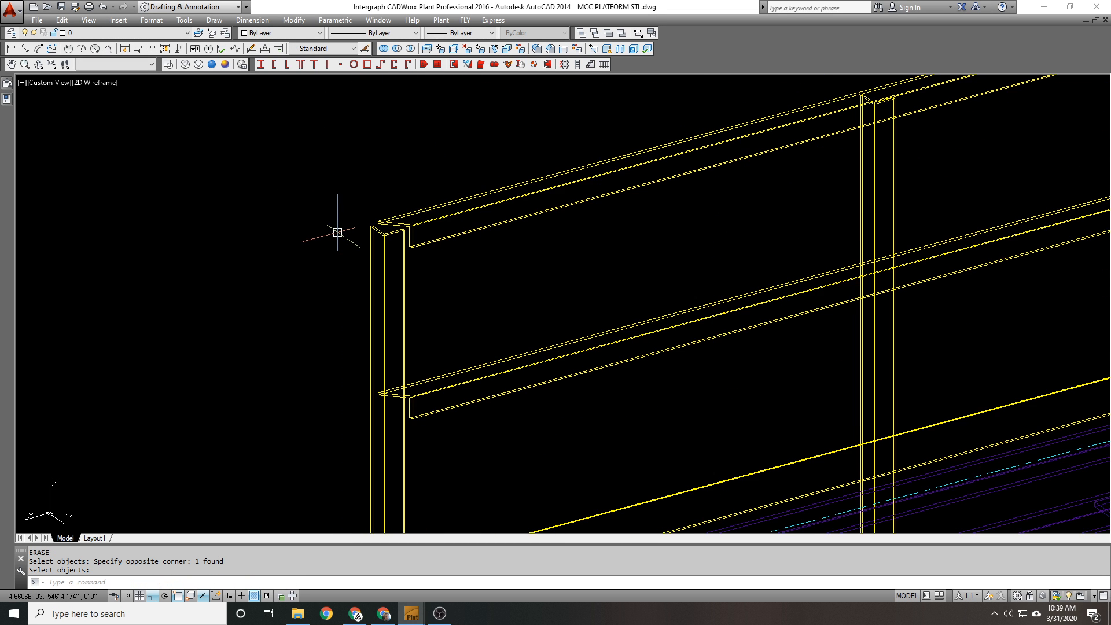
scroll(446, 223, "up", 8)
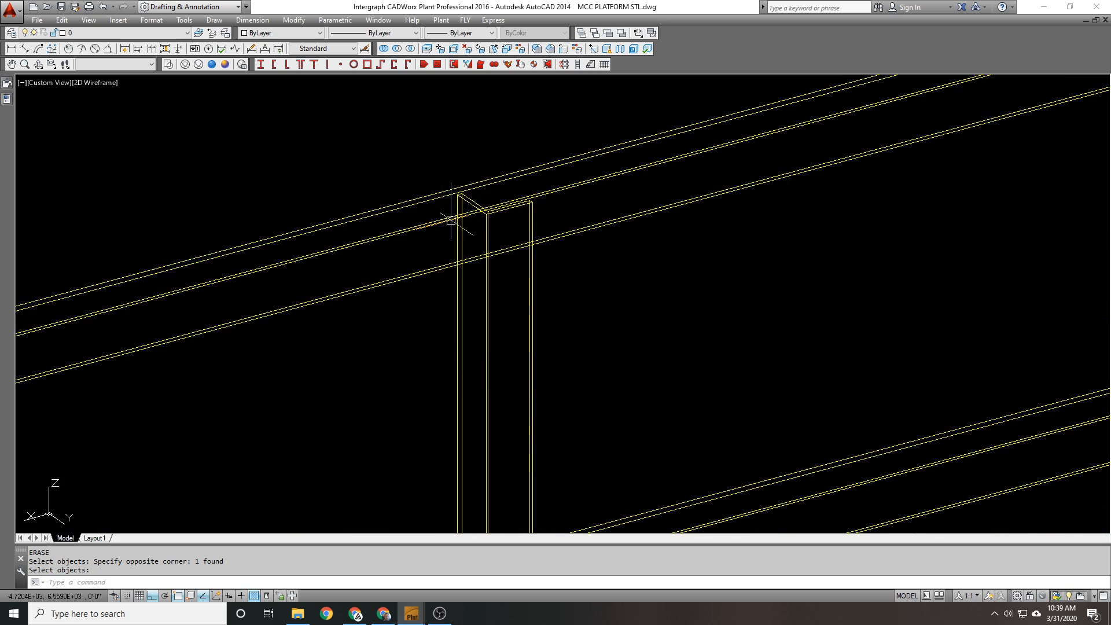
type("l")
key("Return")
left_click(553, 201)
scroll(559, 315, "down", 7)
left_click(379, 172)
key("Return")
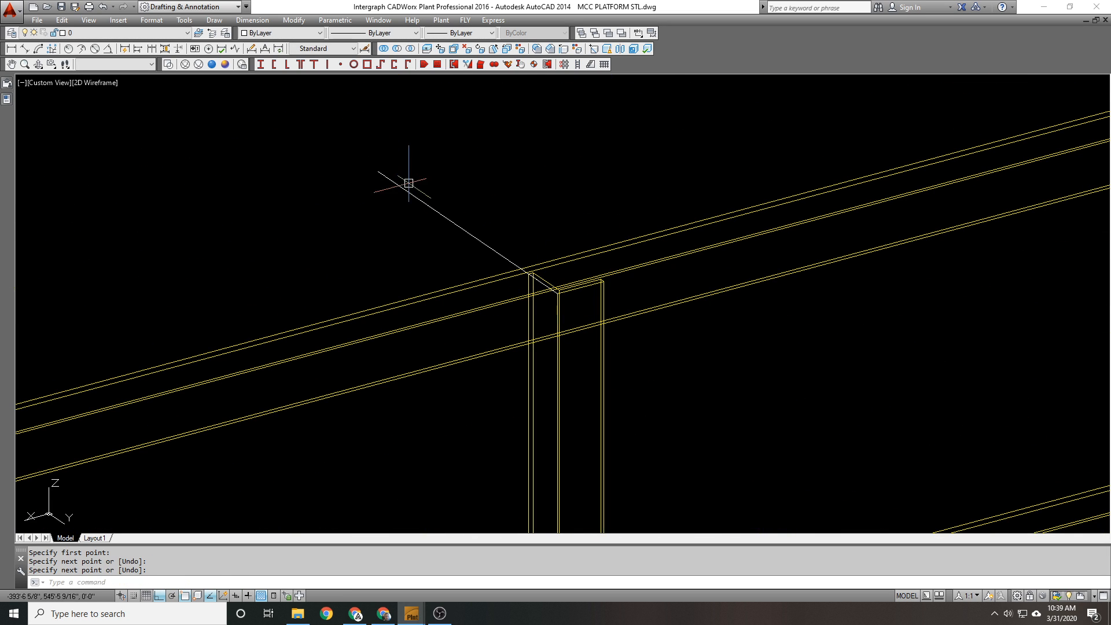
Step: Move the new guide line 4'10" along the rail, away from the corner post
type("m")
key("Return")
left_click(415, 182)
left_click(347, 227)
left_click(198, 258)
left_click(290, 256)
key("Return")
left_click(233, 254)
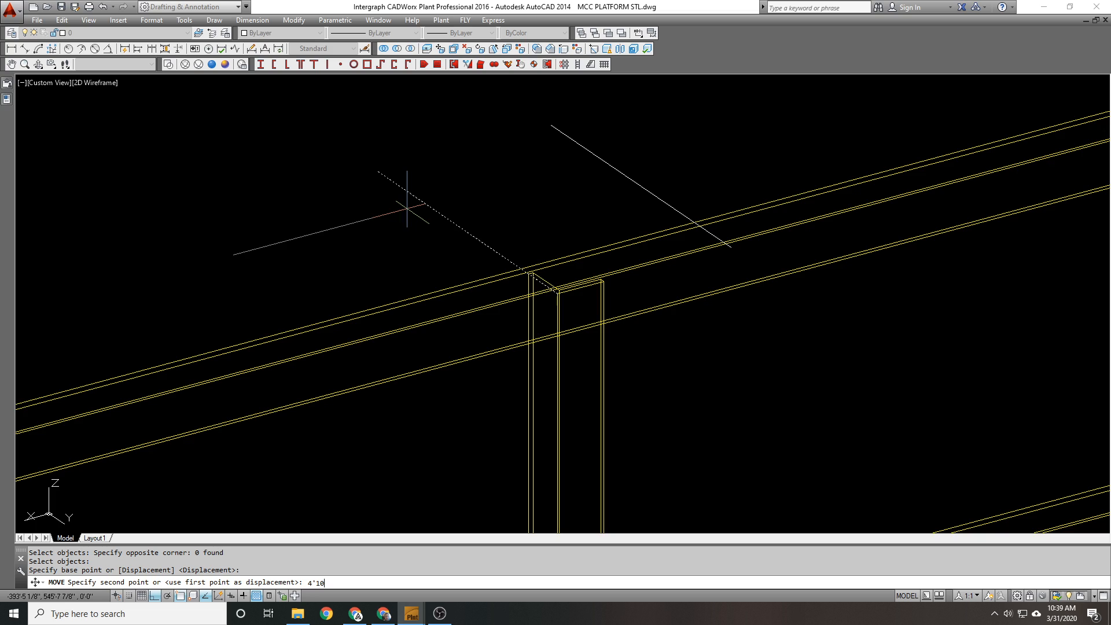
type("4'10")
key("Return")
Step: Copy the intermediate post nearest the rail's far end to the guide line, using an X point filter to keep it aligned
scroll(364, 212, "down", 5)
scroll(557, 168, "up", 8)
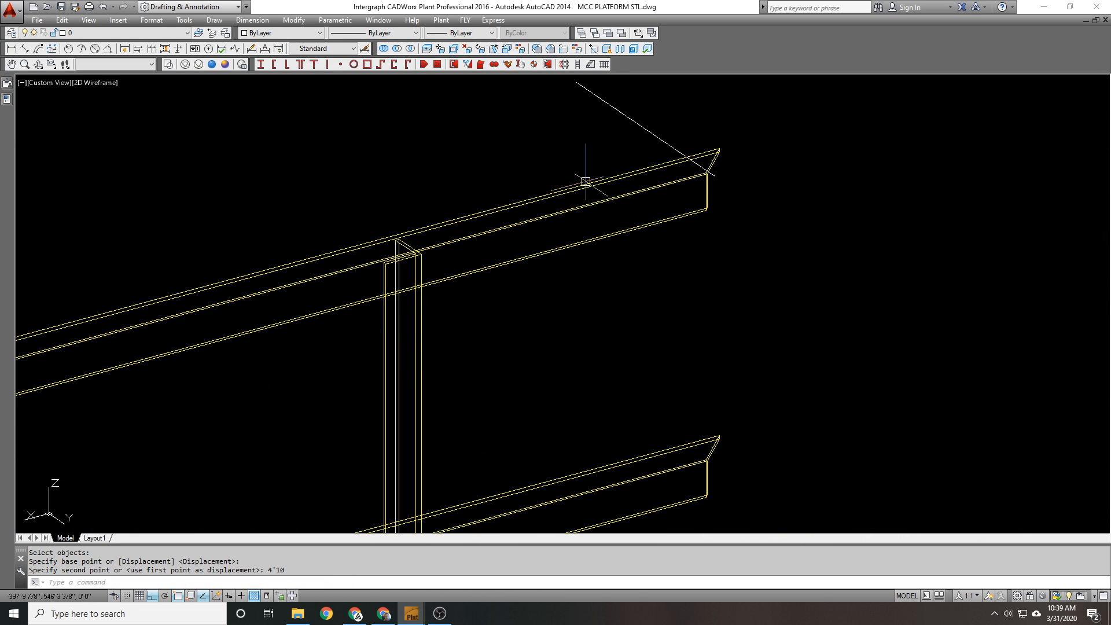
type("co")
key("Return")
left_click(473, 334)
left_click(365, 359)
key("Return")
scroll(384, 267, "up", 2)
left_click(441, 249)
scroll(405, 284, "down", 3)
type(".")
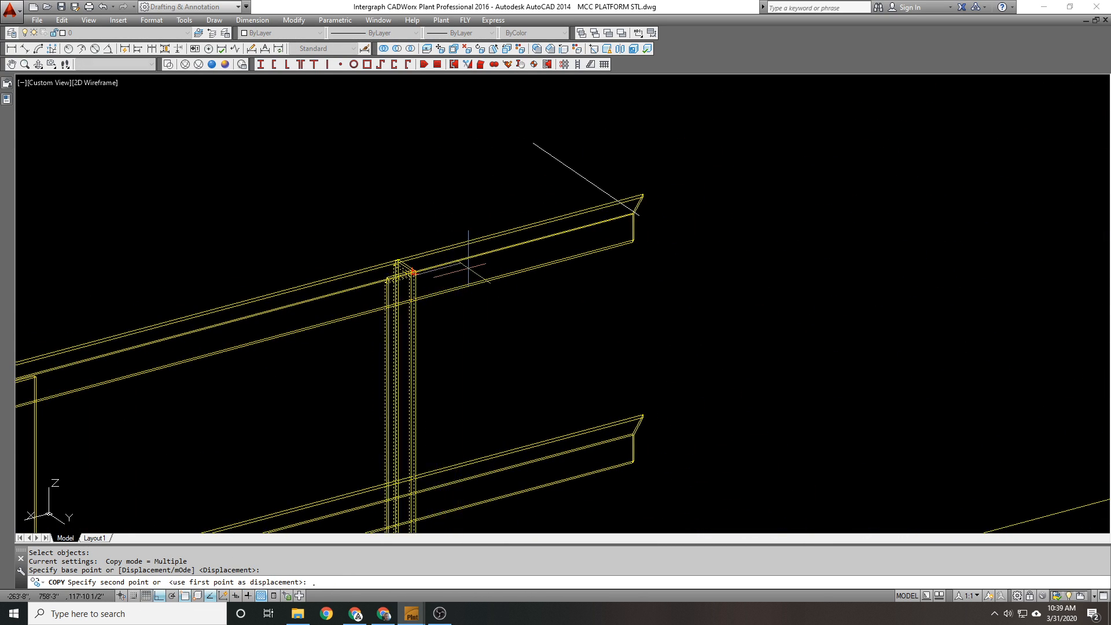
type("x")
key("Return")
scroll(665, 255, "up", 2)
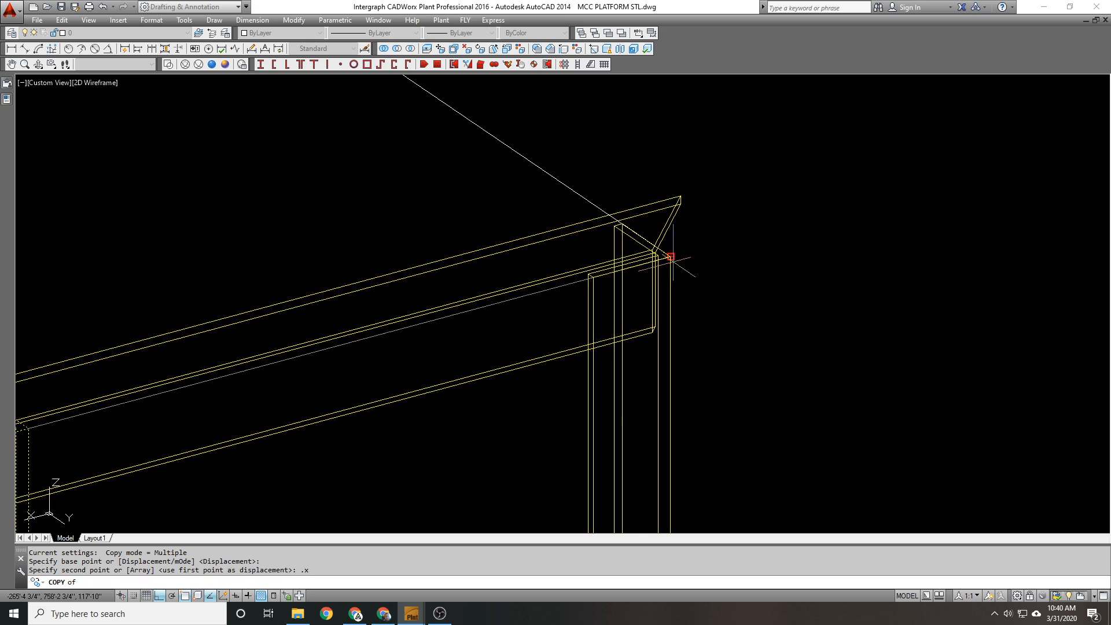
left_click(670, 257)
scroll(665, 254, "down", 5)
type("@")
key("Return")
key("Escape")
Step: Measure from the bottom of the intermediate post to the top corner of the corner post to check their spacing
scroll(628, 293, "up", 4)
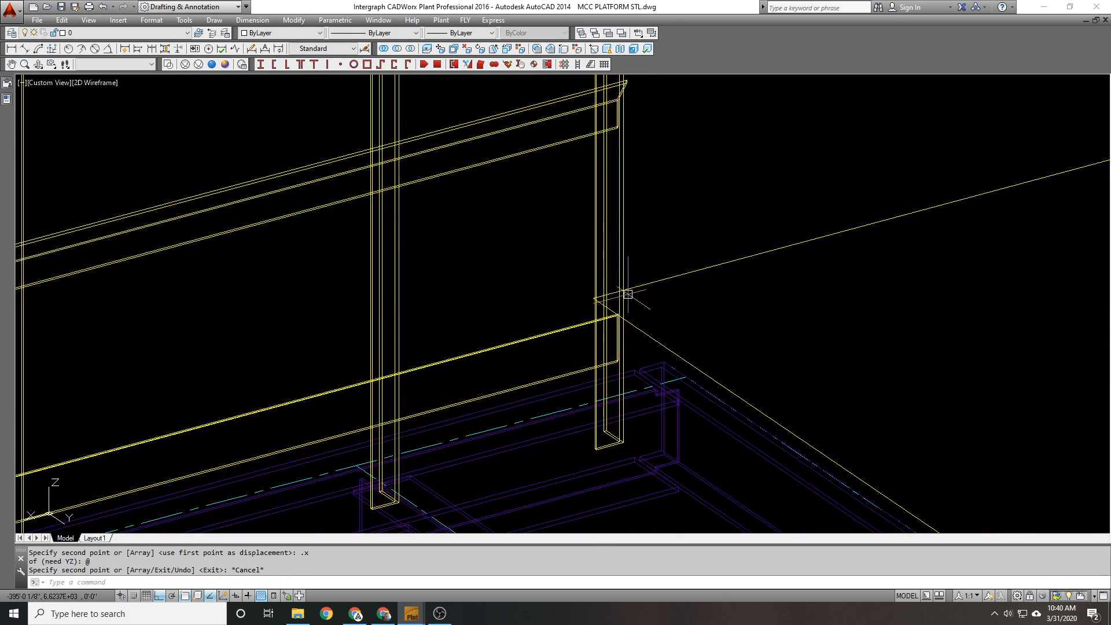
scroll(649, 296, "down", 4)
middle_click_drag(460, 337, 611, 274)
scroll(547, 278, "up", 1)
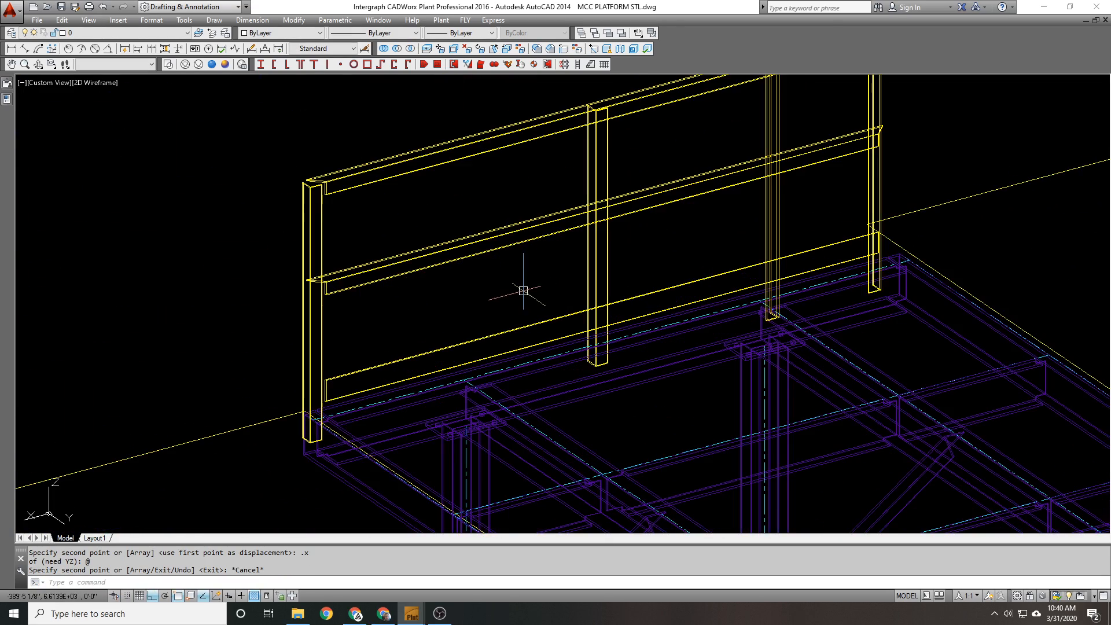
type("di")
key("Return")
scroll(597, 362, "up", 4)
left_click(639, 397)
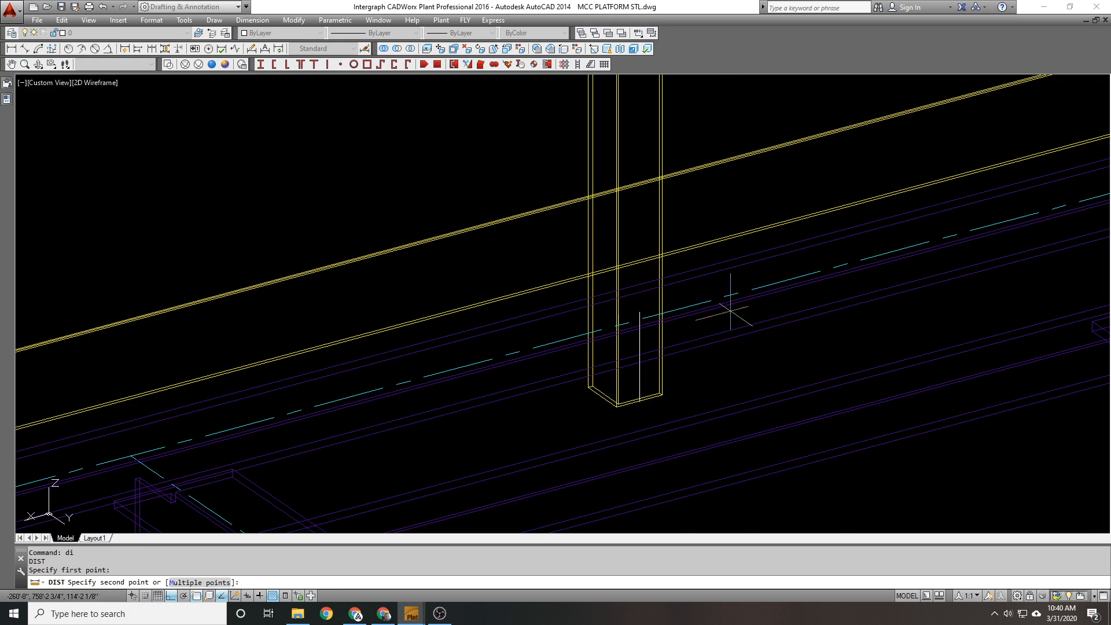
scroll(732, 302, "down", 4)
scroll(490, 192, "up", 8)
left_click(475, 181)
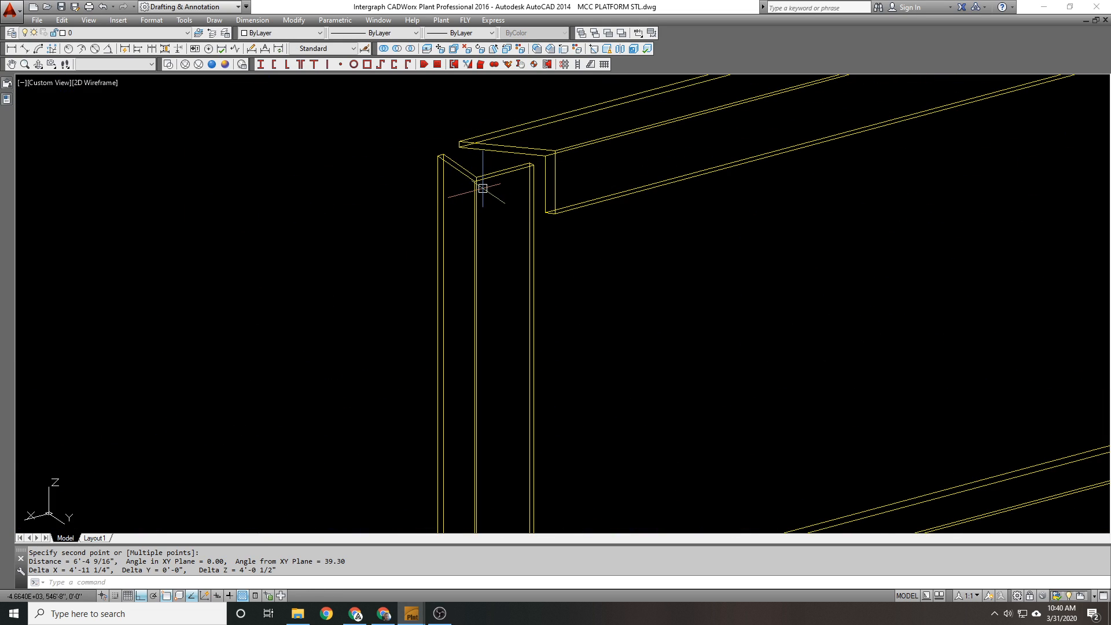
scroll(401, 199, "down", 5)
scroll(419, 249, "down", 5)
scroll(495, 240, "up", 5)
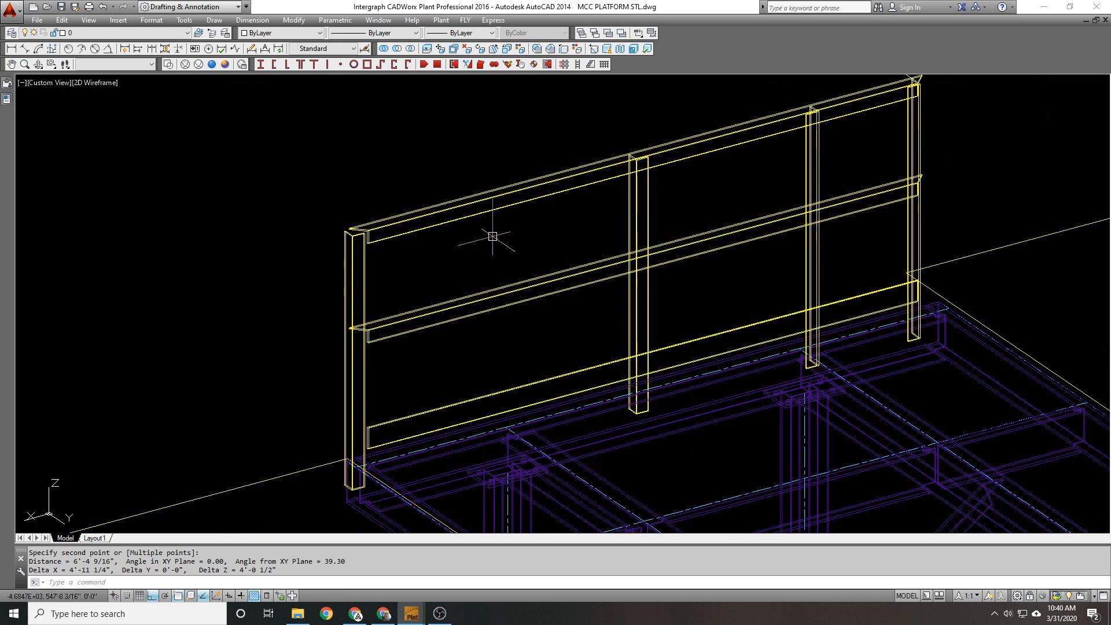
type("l")
right_click(711, 64)
key("Escape")
key("Escape")
Step: Draw a long guide line from the top corner of the intermediate post beside the corner post, perpendicular to the handrail
scroll(591, 202, "up", 5)
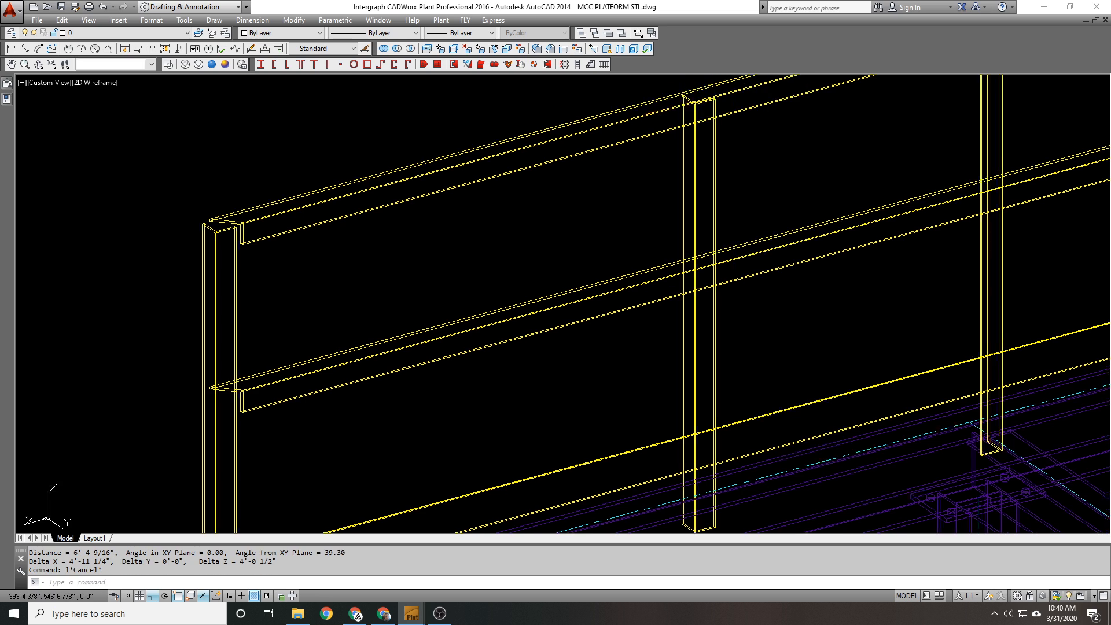
type("l")
key("Return")
left_click(585, 213)
scroll(843, 397, "down", 5)
left_click(584, 237)
key("Return")
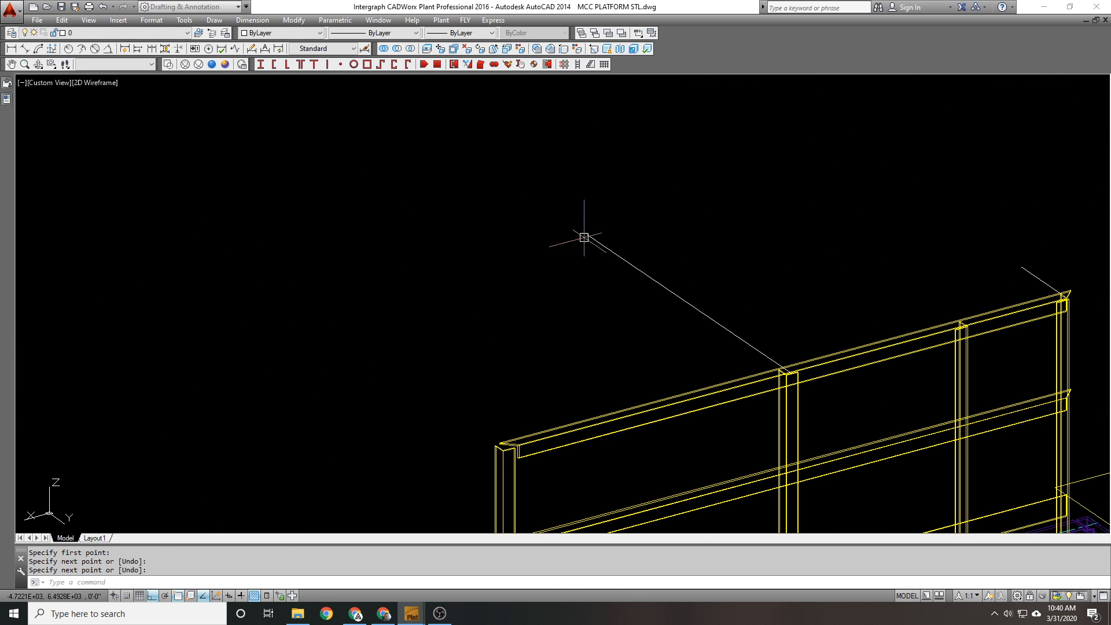
Step: Offset the long guide line 4'11" to both sides along the rail
type("o")
key("Return")
type("4'1")
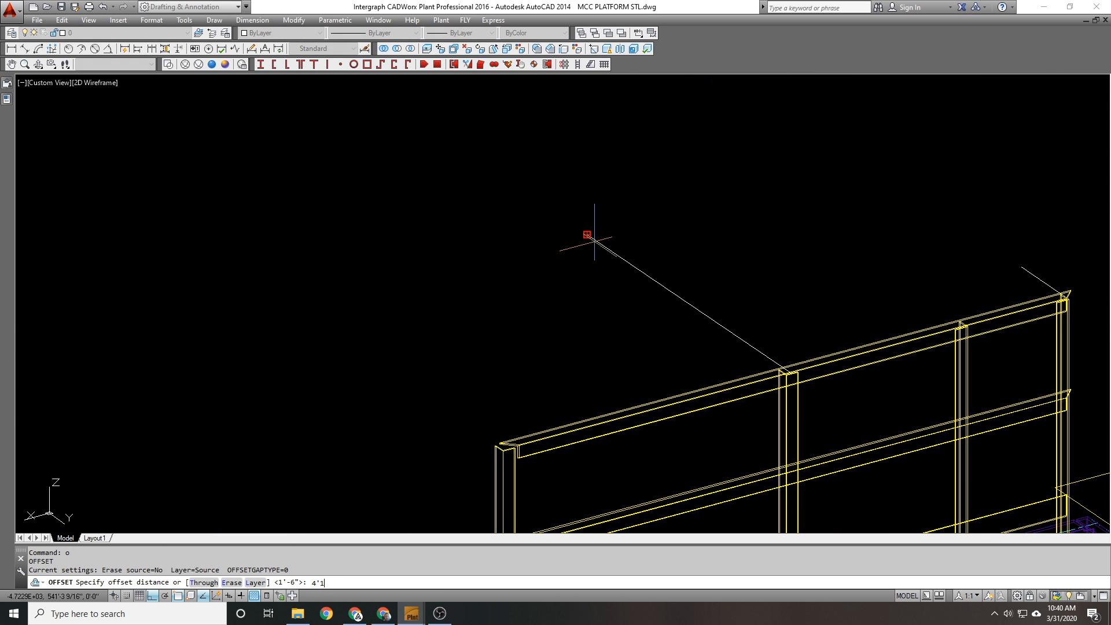
type("1")
key("Return")
left_click(630, 263)
left_click(547, 294)
left_click(634, 267)
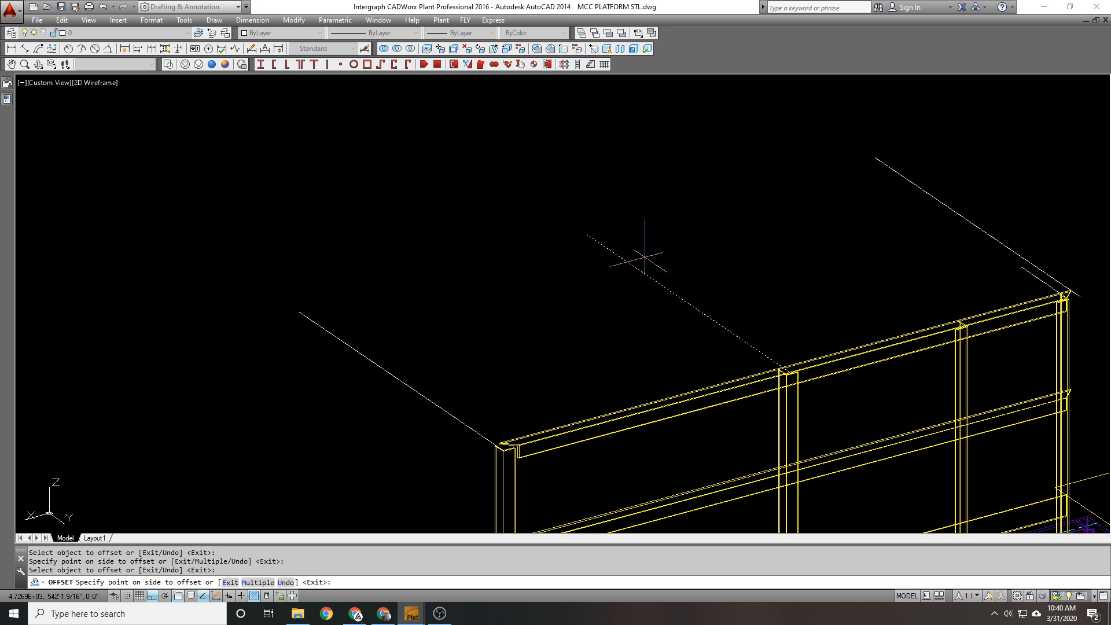
left_click(651, 250)
key("Return")
Step: Erase the short old guide line at the copied end post
type("e")
key("Return")
left_click(1025, 271)
key("Return")
Step: Move the copied end post so its top outer corner sits on the 4'11" offset line
type("m")
key("Return")
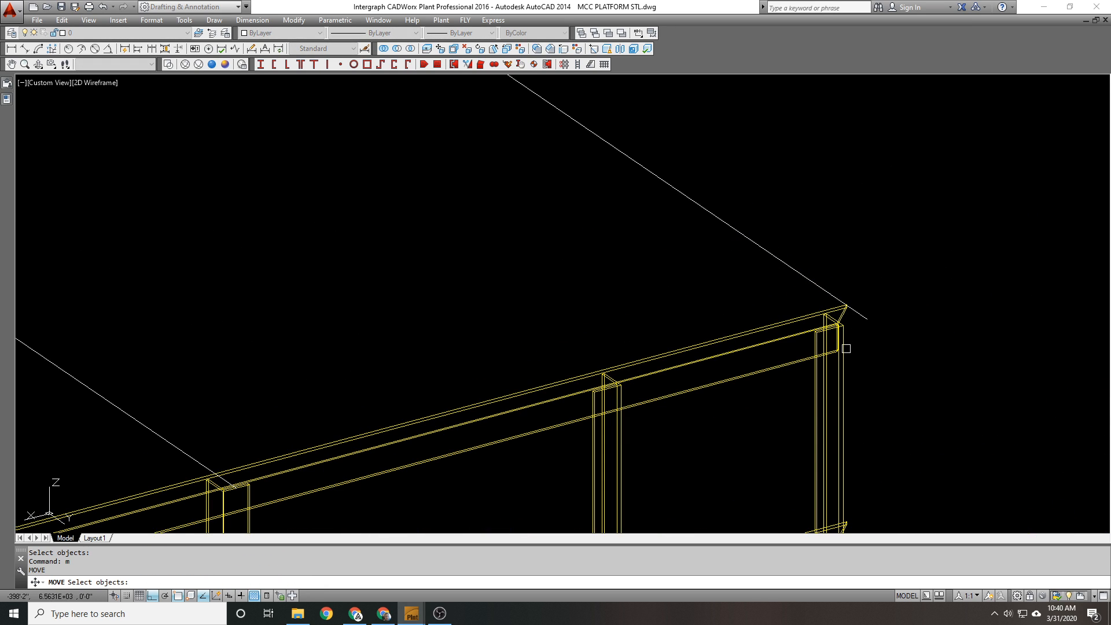
left_click(843, 349)
key("Return")
scroll(855, 317, "up", 5)
left_click(779, 388)
left_click(861, 316)
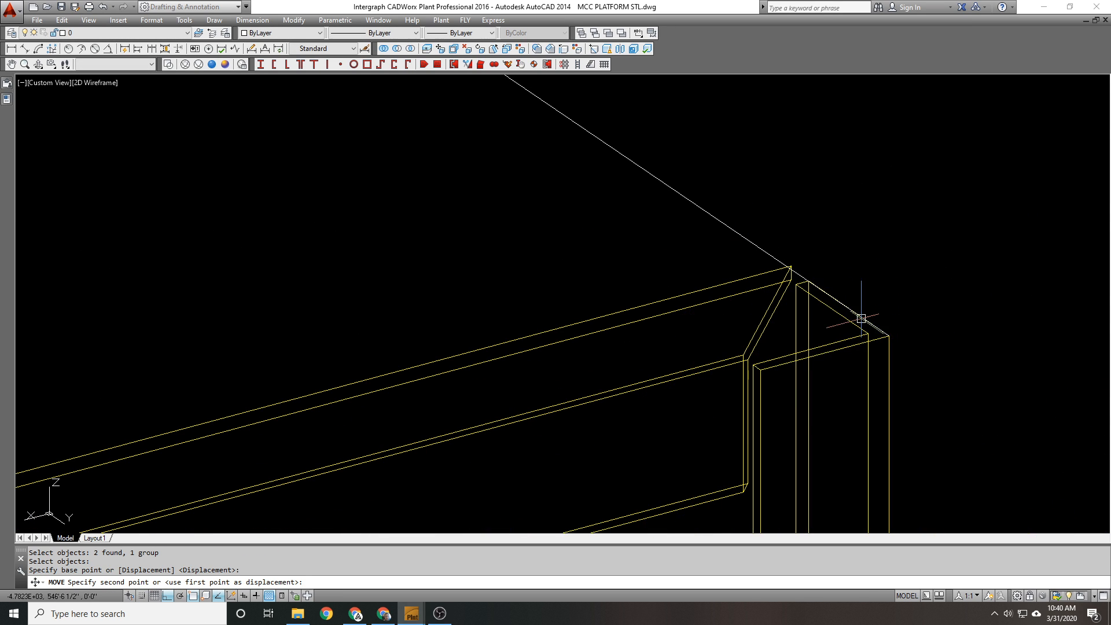
Step: Move the corner post at the opposite end so its top outer corner meets the other 4'11" offset line
scroll(861, 318, "down", 10)
middle_click_drag(408, 444, 735, 235)
scroll(616, 277, "up", 5)
key("Return")
scroll(619, 277, "up", 3)
left_click(637, 231)
key("Return")
scroll(626, 149, "up", 6)
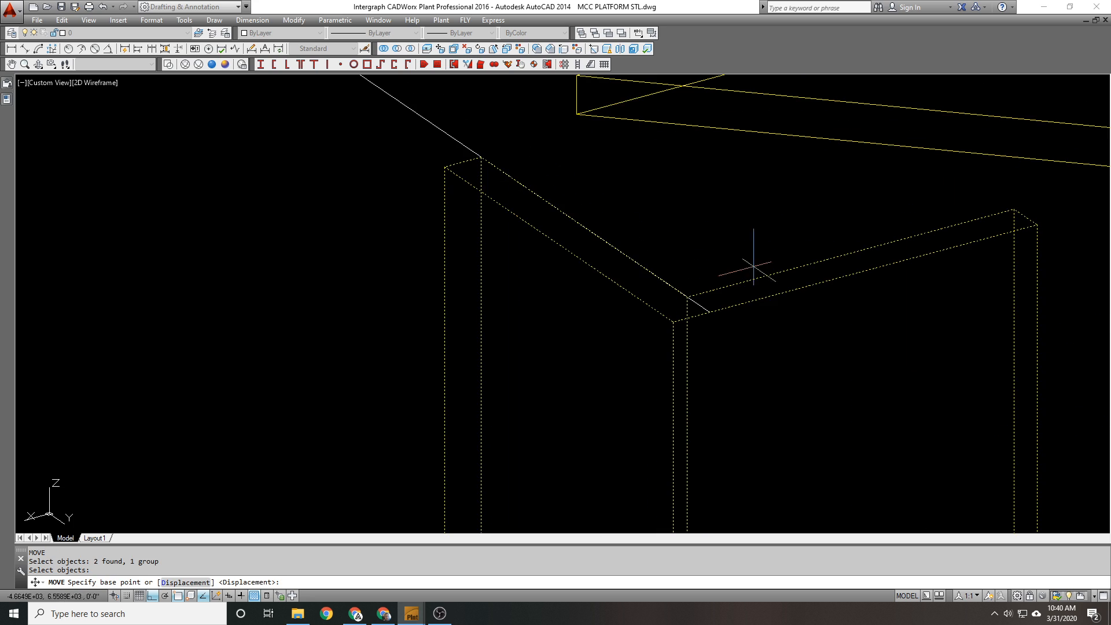
left_click(697, 324)
left_click(710, 313)
scroll(471, 276, "down", 6)
type("ro")
key("Return")
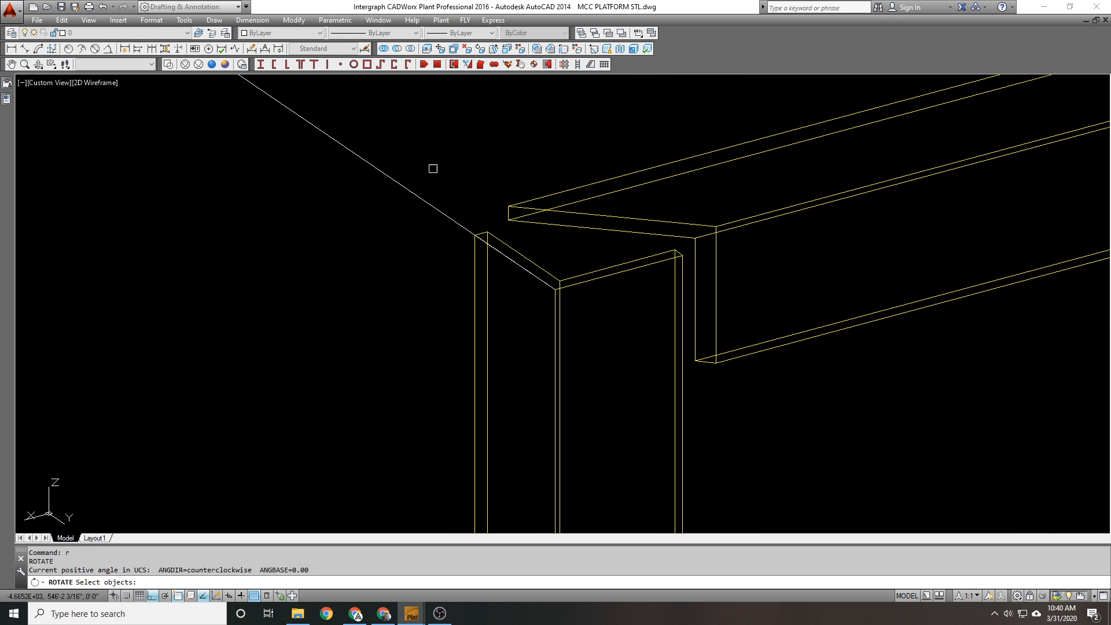
left_click(432, 168)
left_click(370, 200)
key("Return")
key("Escape")
Step: Erase the offset guide line at the corner post
left_click(356, 190)
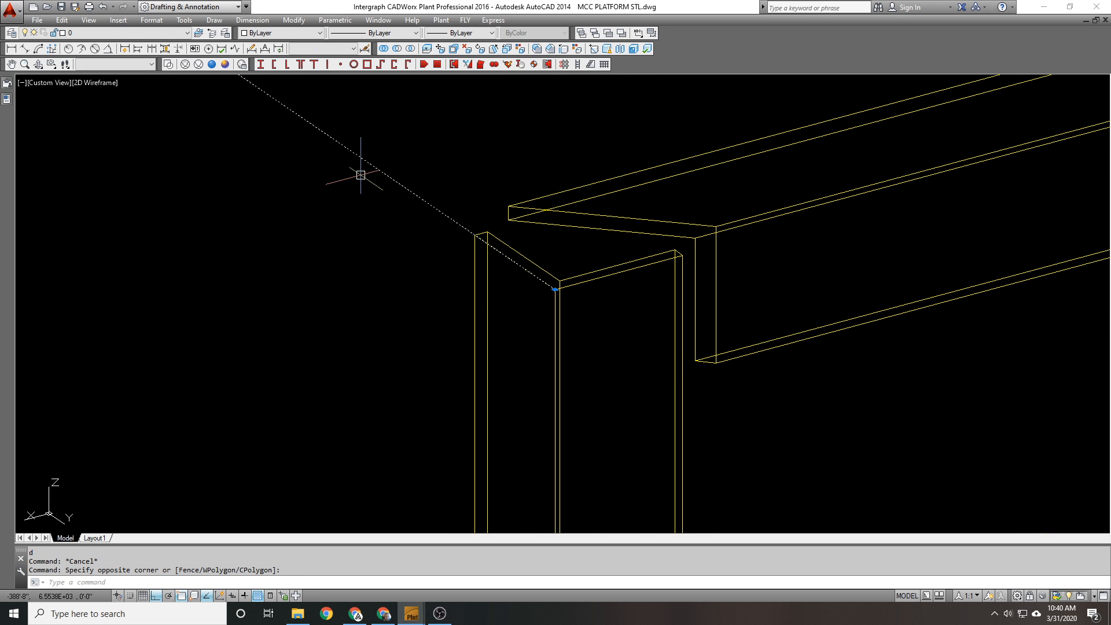
type("e")
key("Return")
scroll(389, 169, "down", 2)
Step: In the top view, stretch the mitred rail ends along X to the outer corner of the adjacent end post
left_click(109, 75)
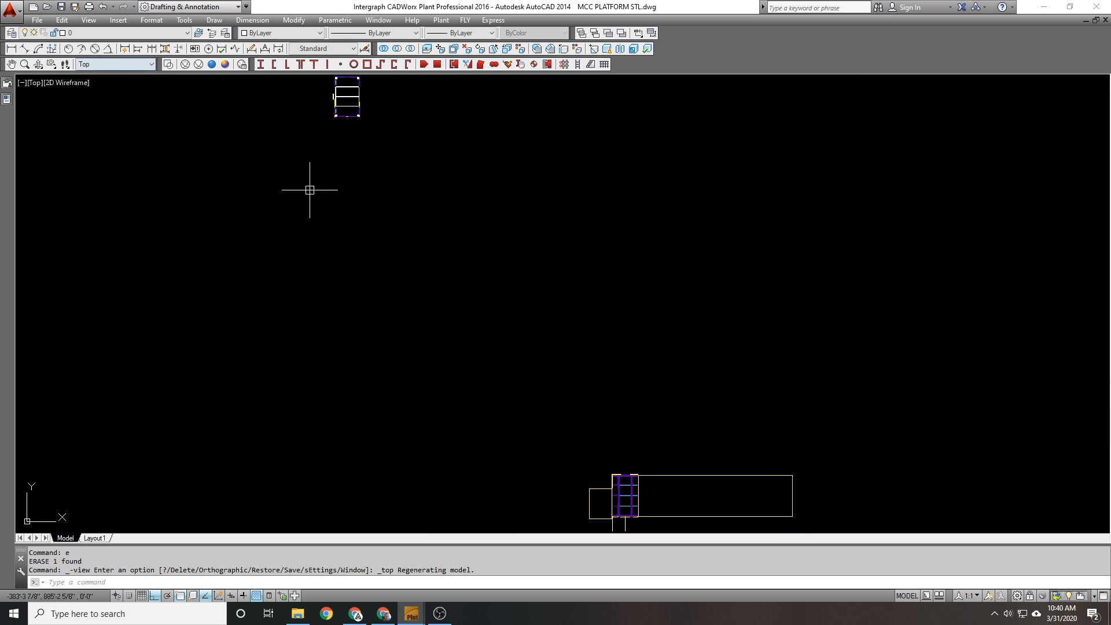
middle_click_drag(635, 502, 461, 283)
scroll(468, 324, "up", 10)
scroll(354, 170, "up", 7)
middle_click_drag(394, 128, 362, 240)
scroll(399, 171, "up", 8)
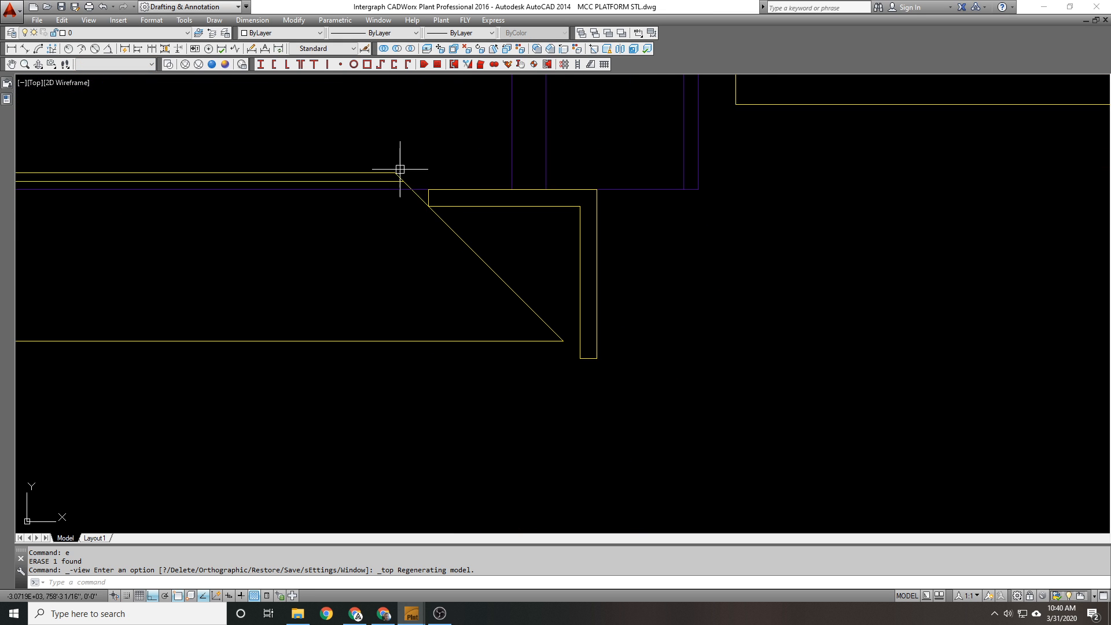
type("s")
key("Return")
left_click(411, 157)
left_click(351, 243)
key("Return")
left_click(391, 180)
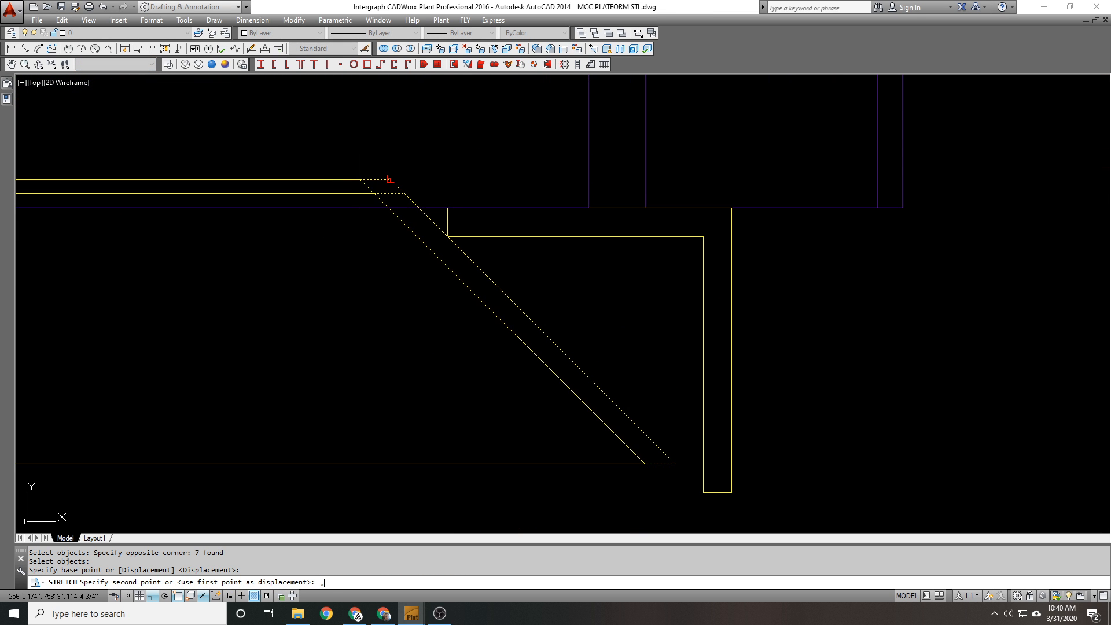
type(".x")
key("Return")
left_click(711, 204)
type("@")
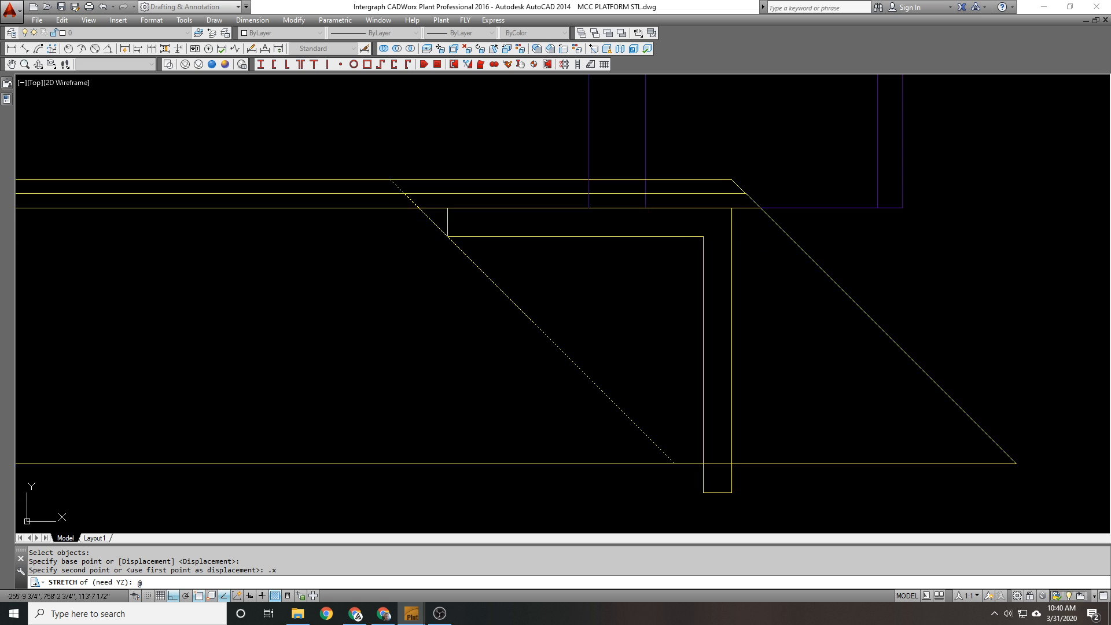
key("Return")
Step: Stretch the mitred rail ends at the opposite end along X to the outer corner of that end post
scroll(671, 198, "down", 11)
scroll(290, 194, "down", 1)
middle_click_drag(225, 192, 878, 269)
scroll(529, 272, "up", 7)
type("s")
key("Return")
left_click(435, 237)
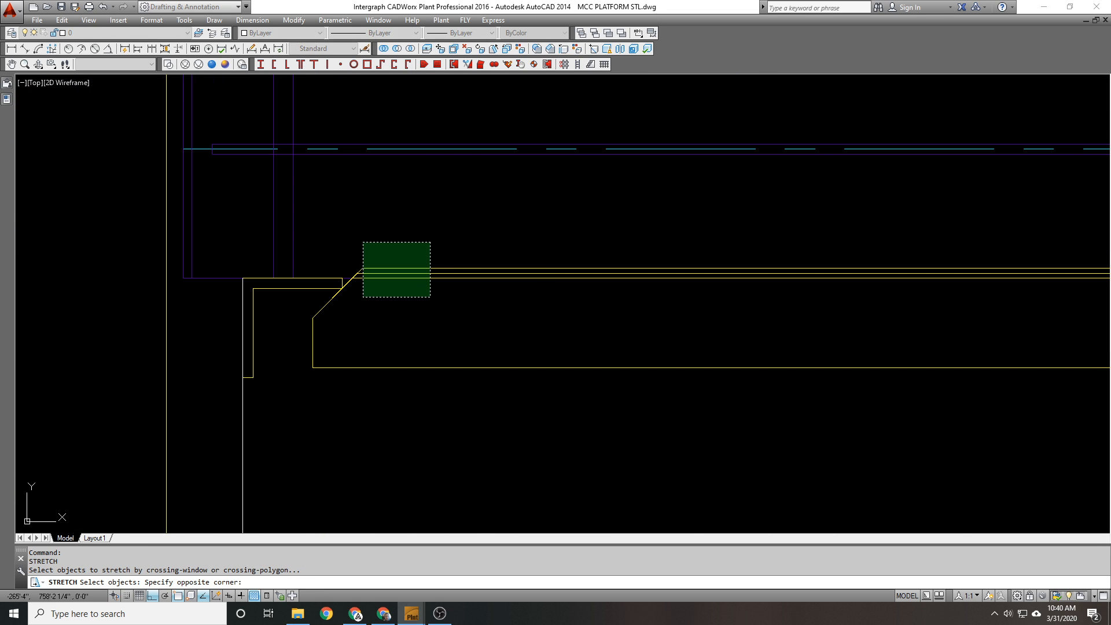
left_click(360, 297)
key("Return")
left_click(362, 268)
type(".x")
key("Return")
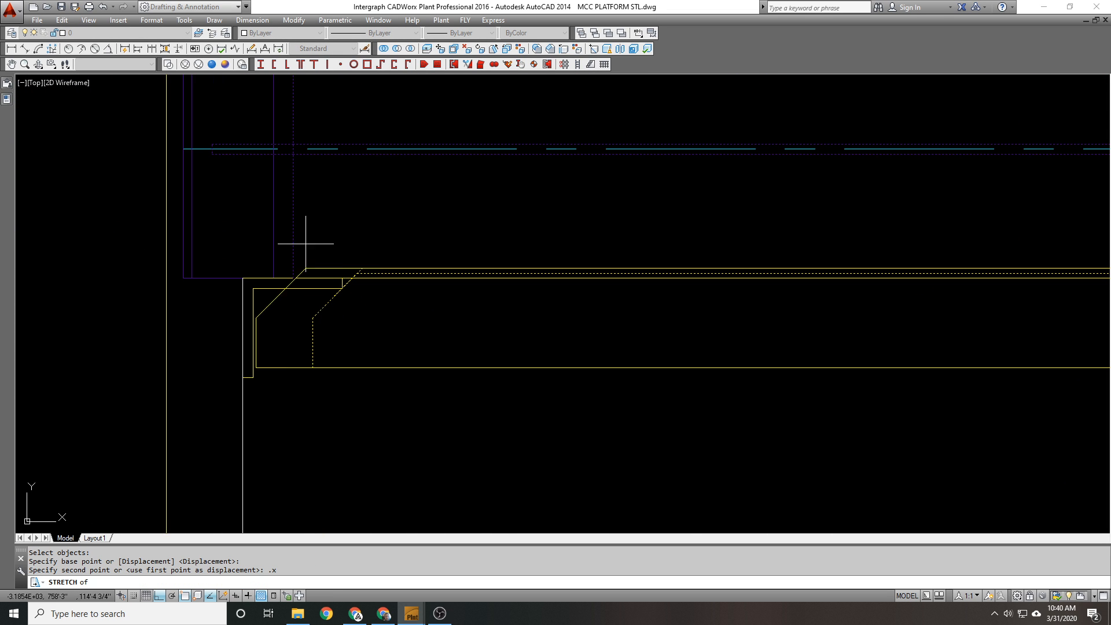
key("Return")
scroll(332, 288, "down", 12)
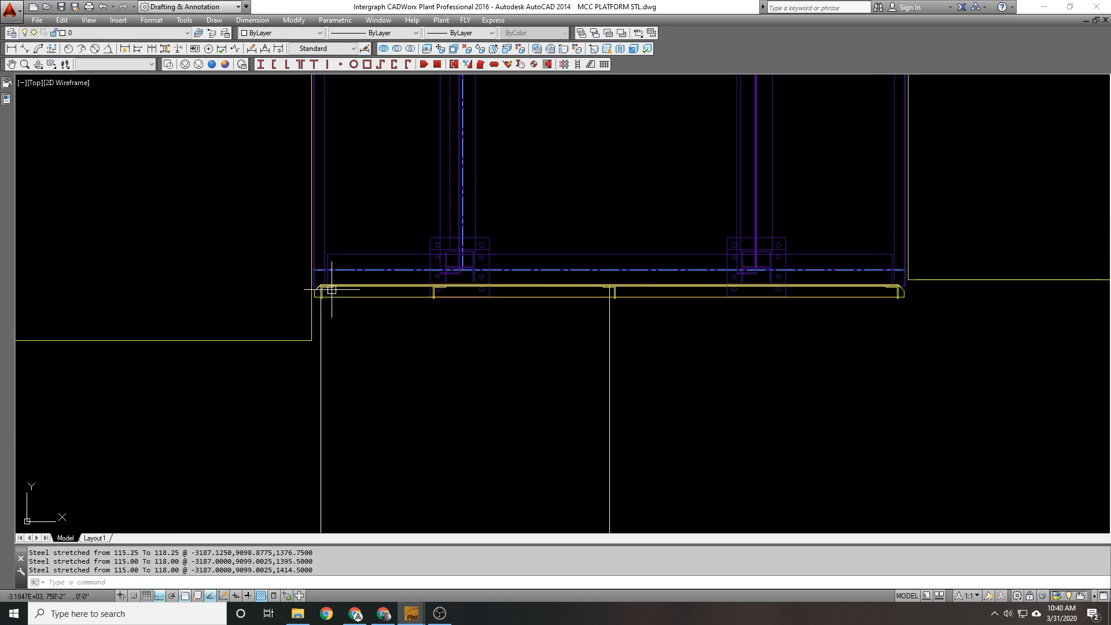
Step: In a 3D view, erase the two leftover guide lines running from the tops of the end beam's posts
middle_click_drag(712, 304, 432, 147, "shift")
middle_click_drag(431, 146, 370, 278)
scroll(393, 237, "up", 3)
type("e")
left_click(416, 181)
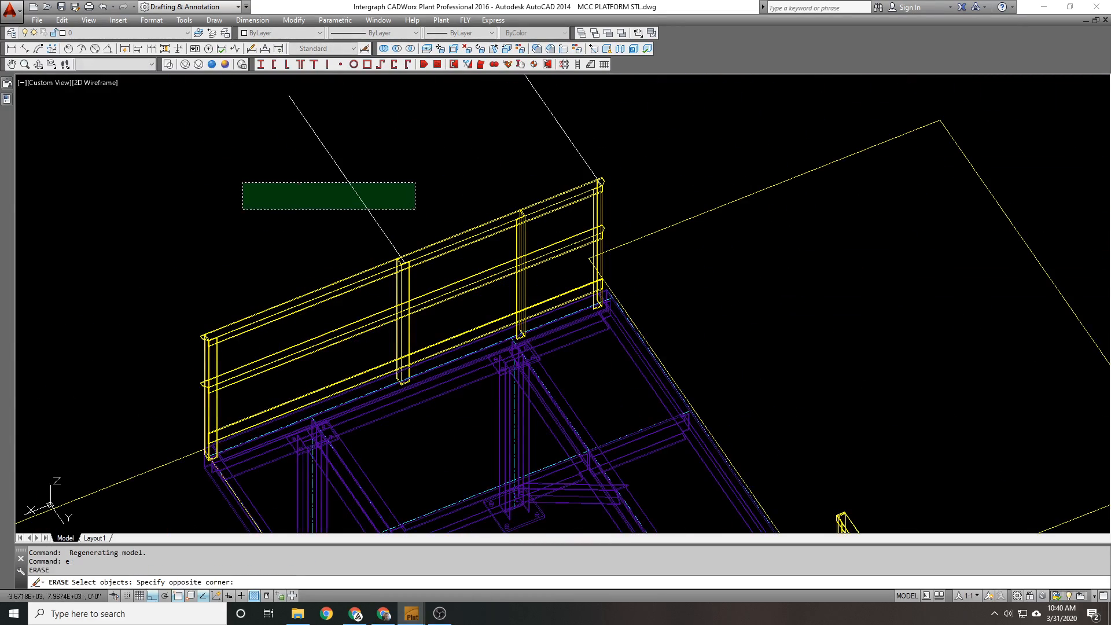
left_click(241, 208)
key("space")
left_click(663, 112)
left_click(538, 155)
type("e e")
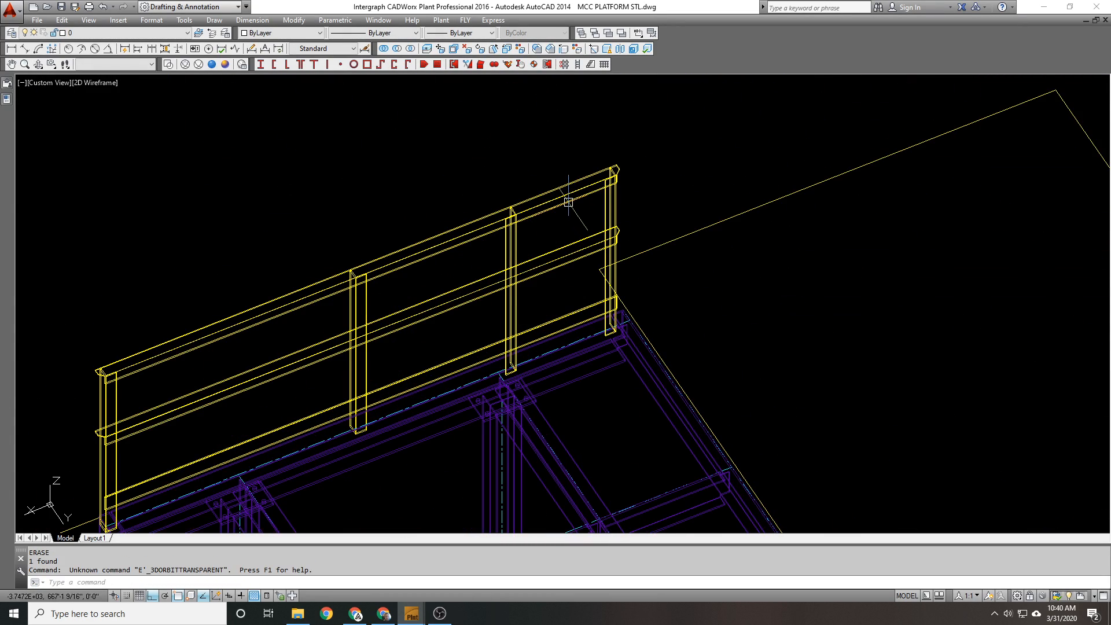
Step: Erase the extra post standing between the end beam handrail's middle post and its end post
left_click(513, 237)
type("e")
key("space")
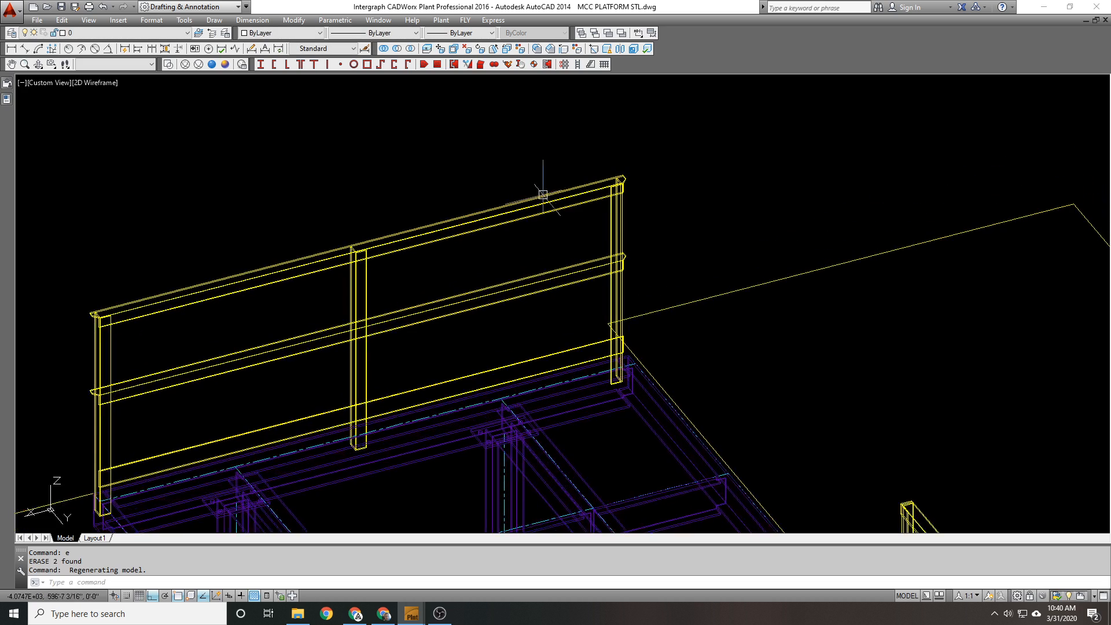
Step: Square off the end beam top rail's mitred ends by switching its angle to L2 1/2X2 1/2X1/4 and editing the component again
scroll(650, 275, "up", 5)
scroll(650, 275, "down", 5)
double_click(588, 185)
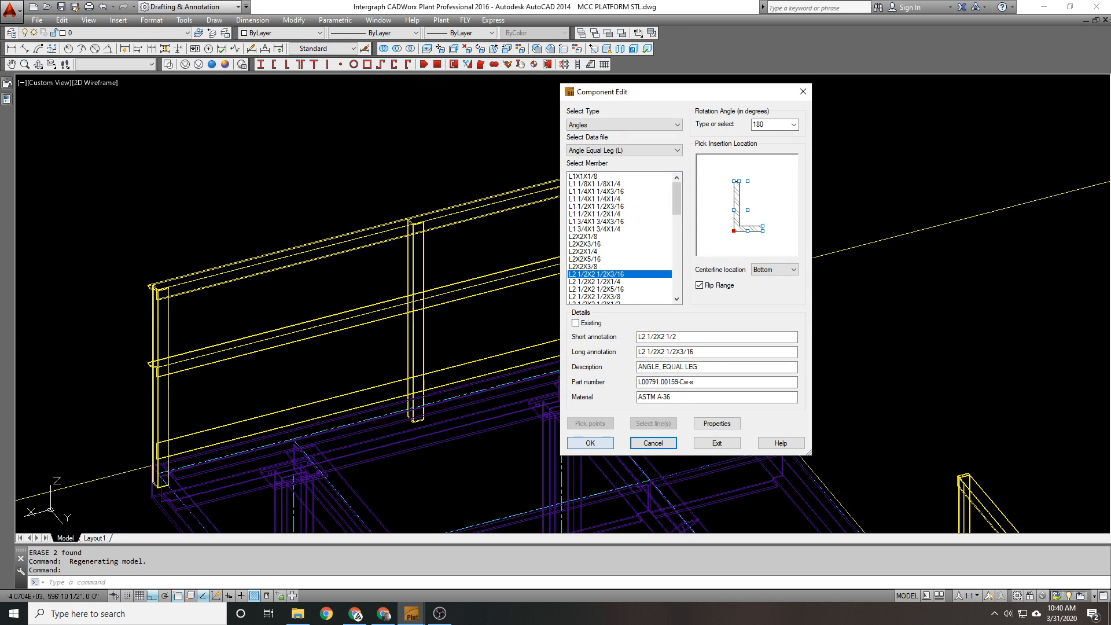
key("Return")
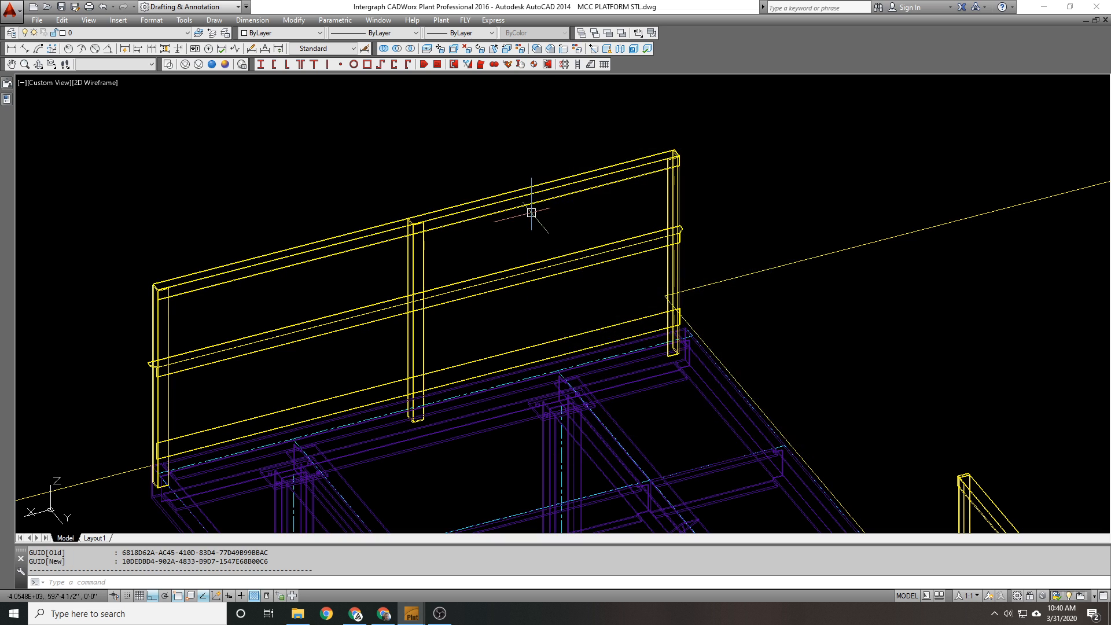
double_click(534, 197)
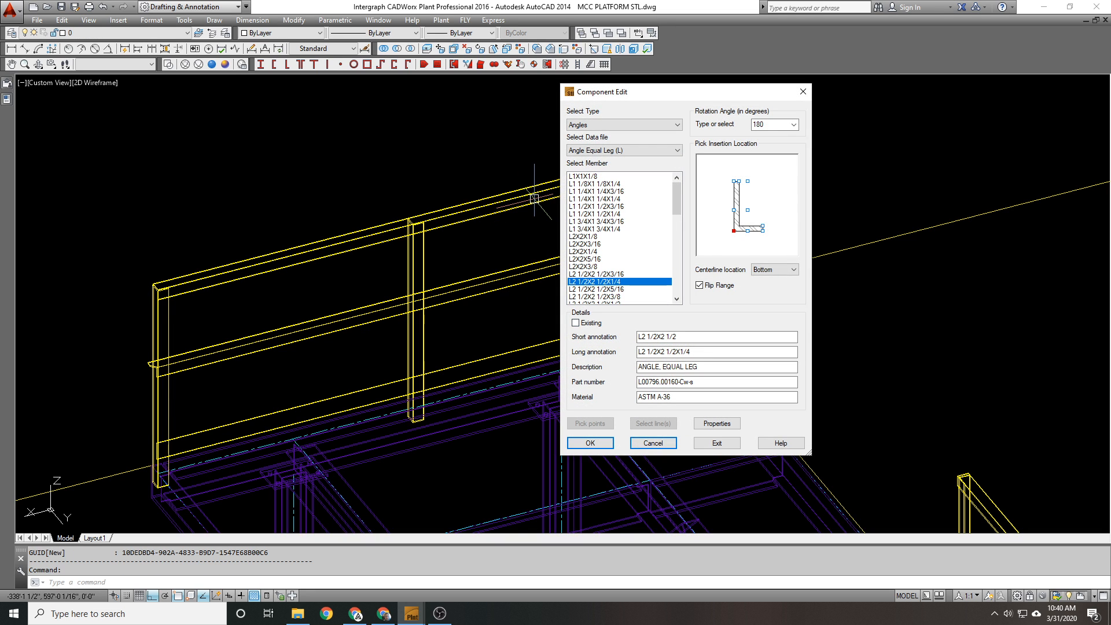
key("Return")
Step: Square off the mid rail's mitred ends the same way, switching its angle to L2 1/2X2 1/2X1/4 and editing the component again
left_click(541, 261)
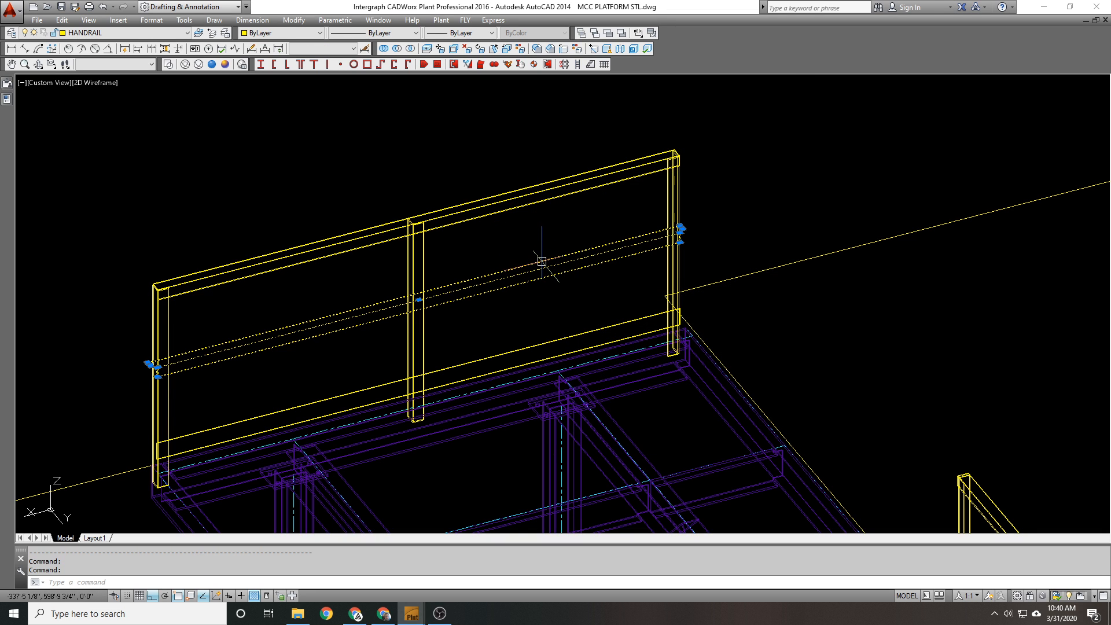
double_click(542, 261)
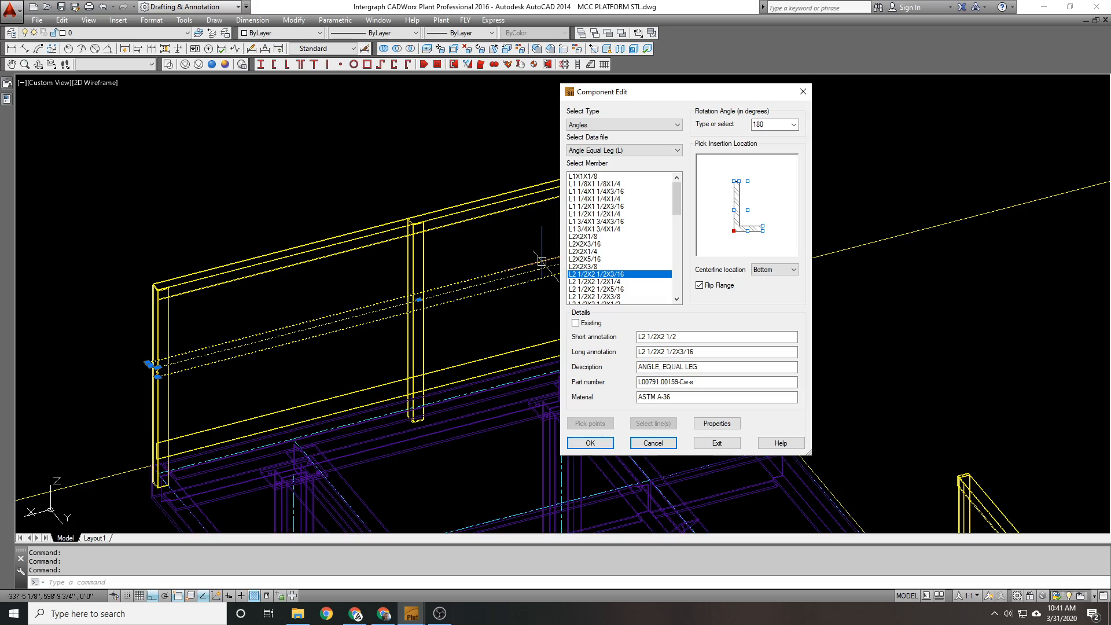
key("Return")
double_click(543, 267)
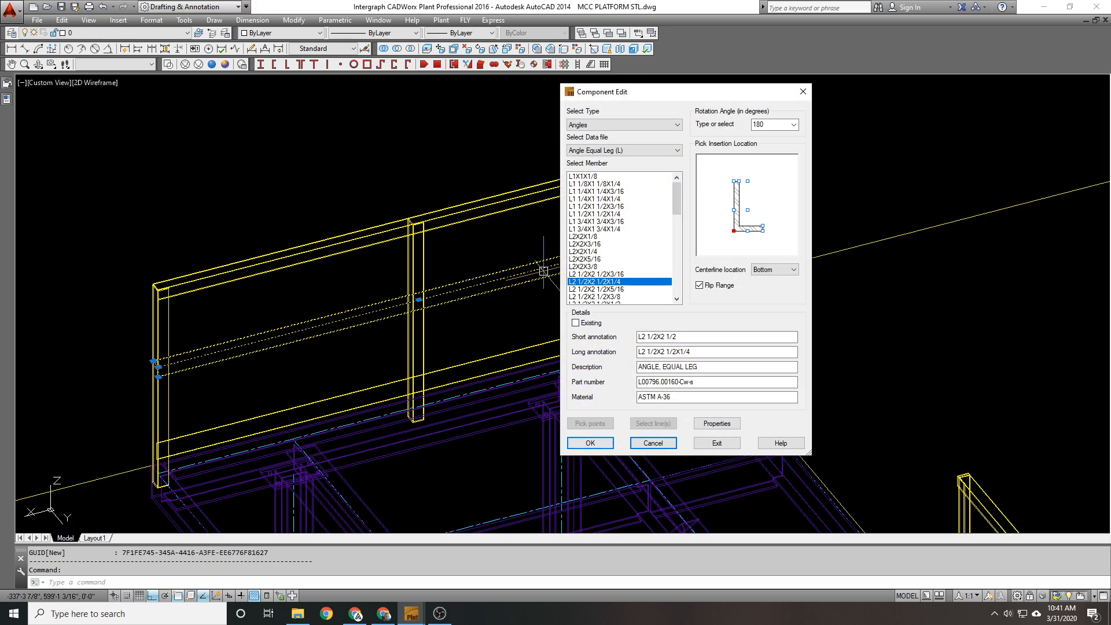
key("Return")
Step: Rebuild the FB4x3/16 toe plate of the short panel at the platform corner with square ends through two component edits
scroll(466, 218, "down", 5)
scroll(615, 310, "up", 10)
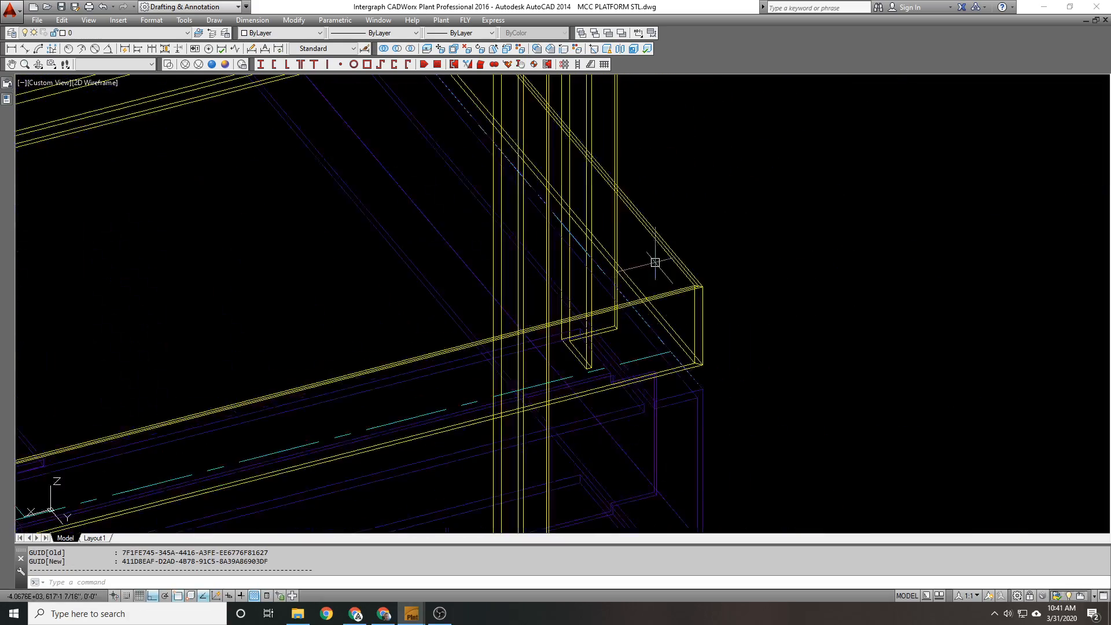
scroll(696, 275, "up", 5)
middle_click_drag(712, 258, 791, 260)
scroll(791, 260, "down", 6)
scroll(140, 443, "up", 5)
middle_click_drag(140, 442, 357, 415)
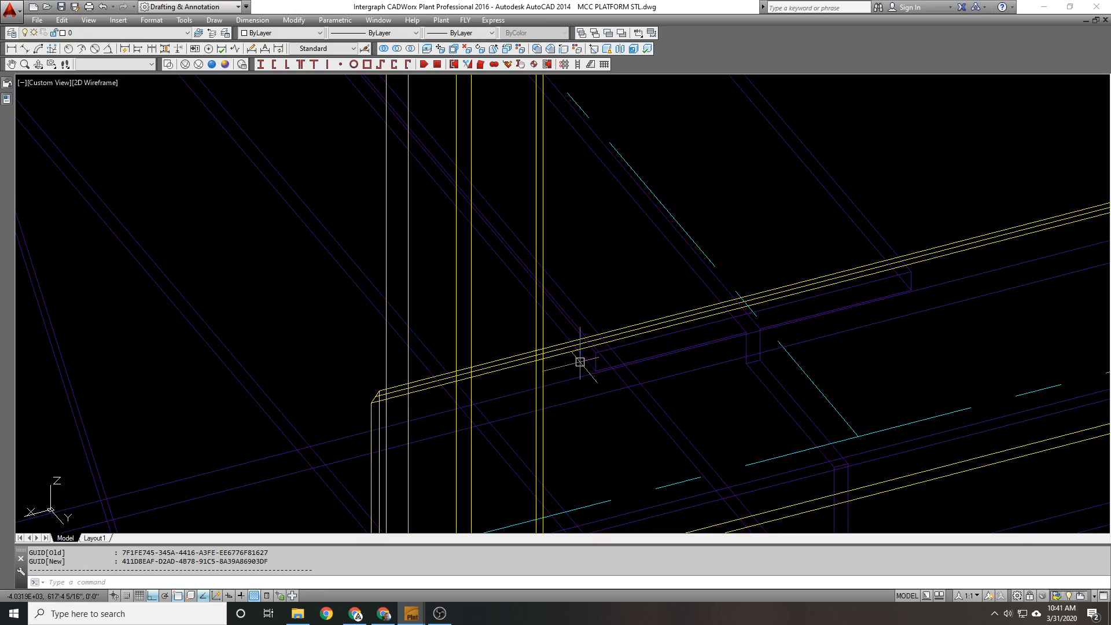
double_click(628, 325)
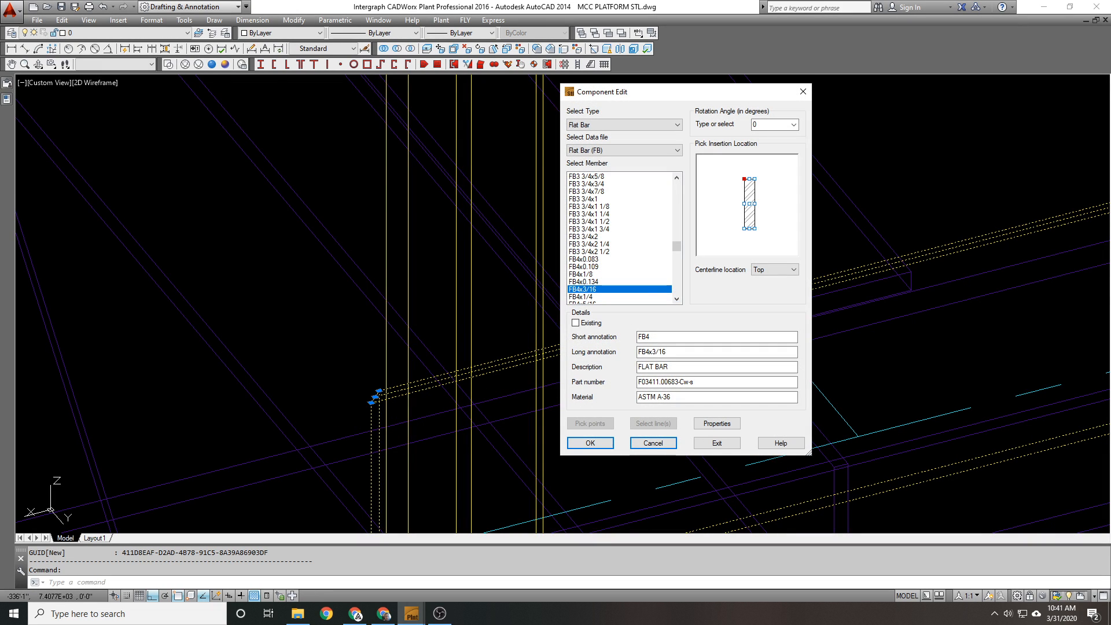
key("Return")
double_click(628, 328)
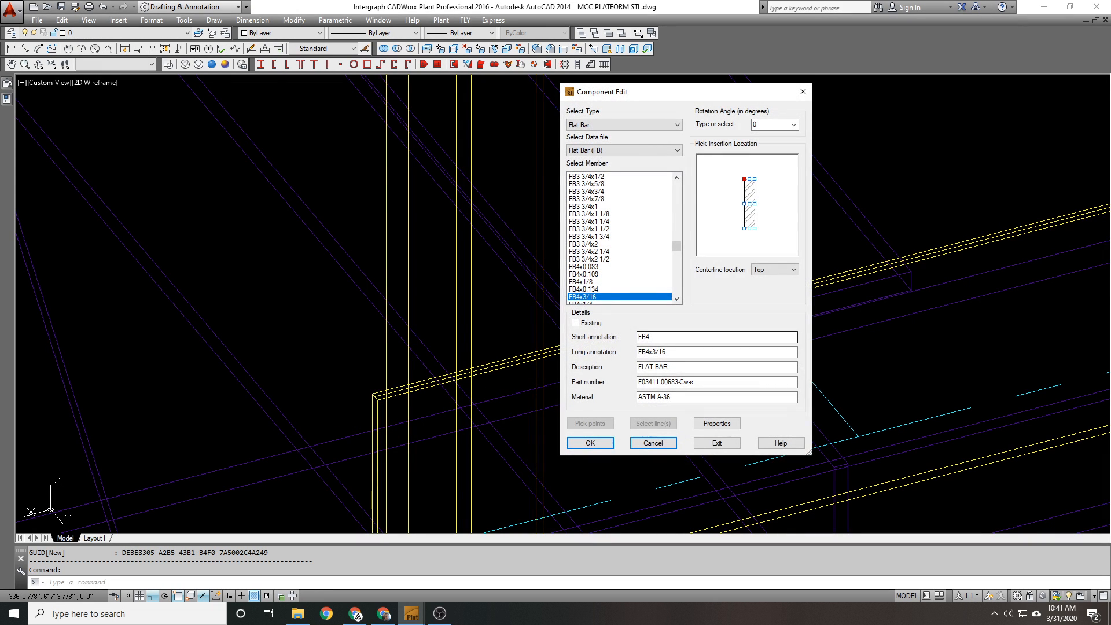
left_click(595, 442)
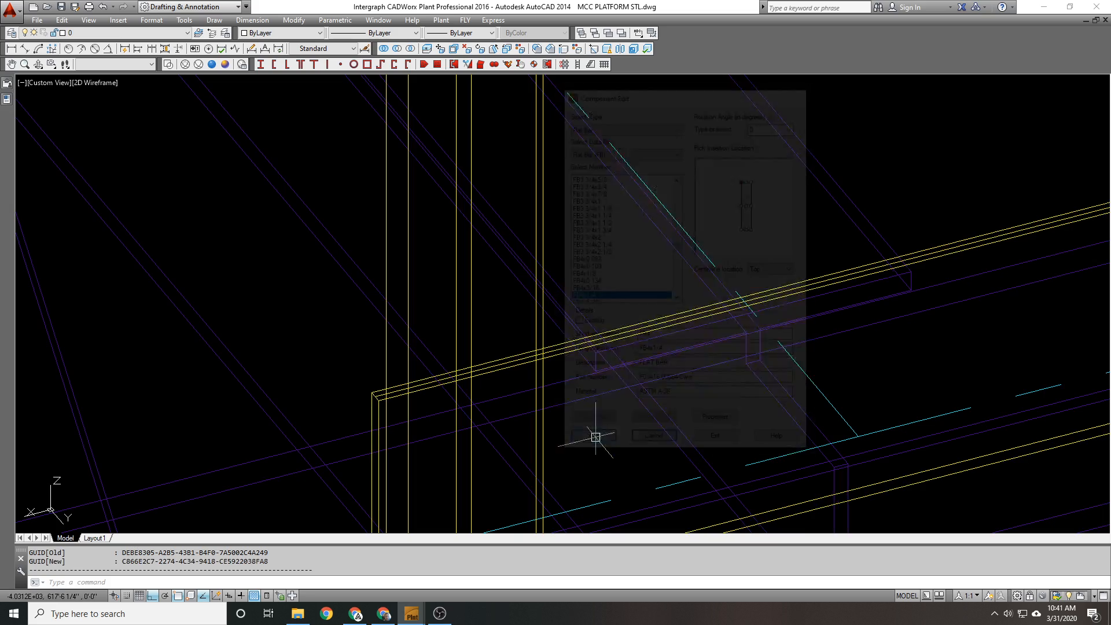
Step: Miter that toe plate with the adjoining side panel's toe plate at the platform corner
scroll(596, 428, "down", 6)
middle_click_drag(595, 428, 353, 347)
scroll(703, 234, "up", 6)
middle_click_drag(841, 240, 329, 397)
scroll(596, 305, "down", 2)
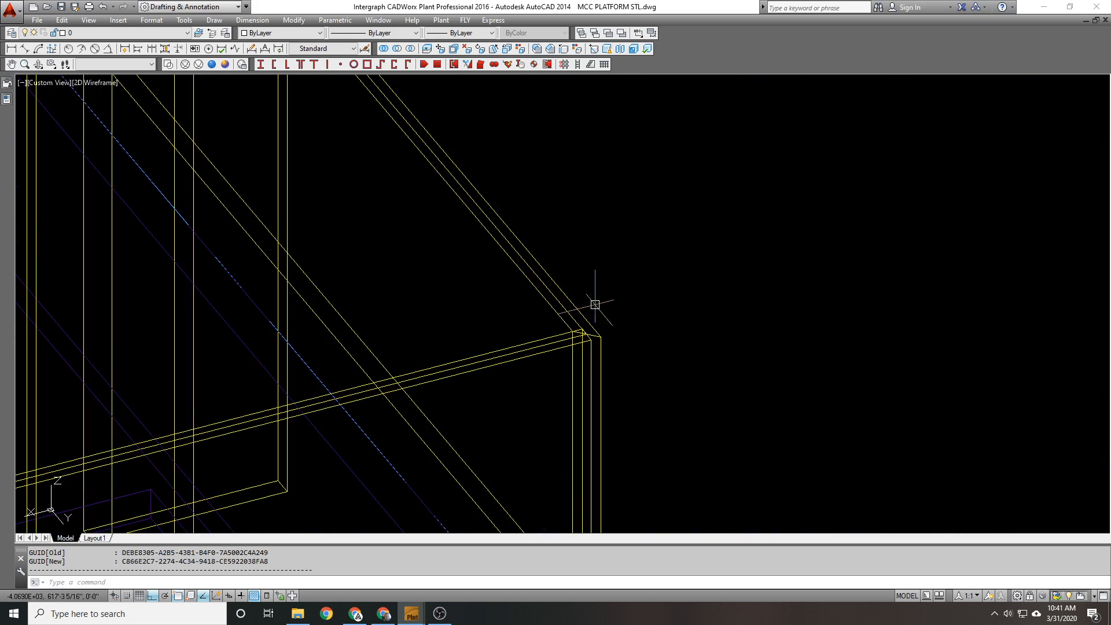
left_click(480, 64)
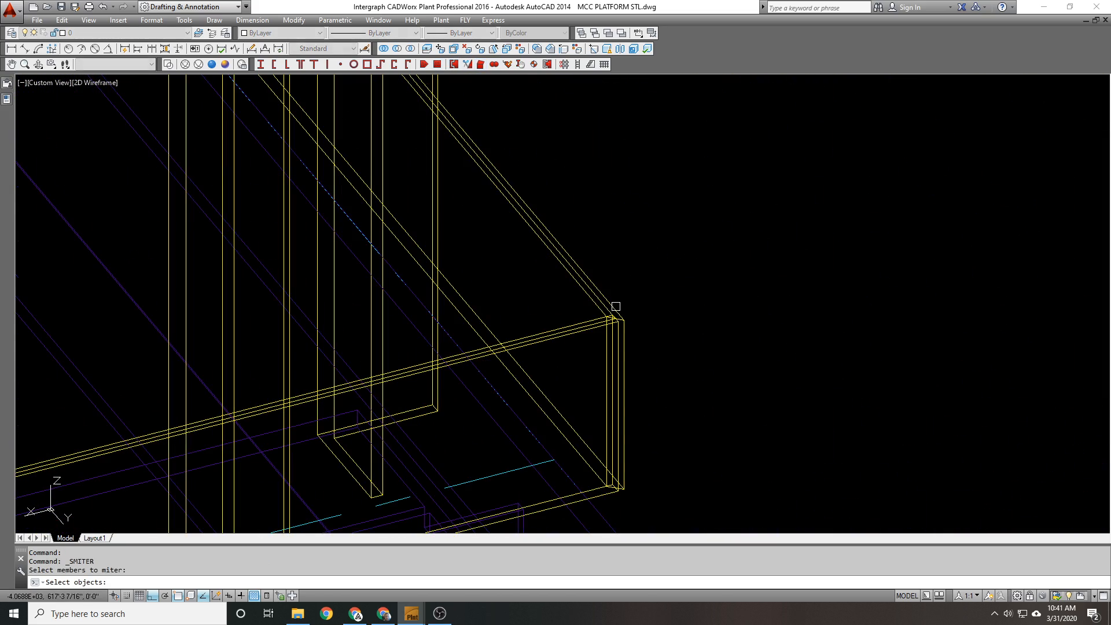
left_click(615, 308)
left_click(595, 321)
key("Return")
Step: Rebuild the other short panel's toe plate with square ends by switching it to FB4x1/4 and editing the component again
scroll(660, 249, "down", 6)
middle_click_drag(601, 203, 689, 403)
middle_click_drag(440, 94, 595, 270)
scroll(596, 271, "up", 3)
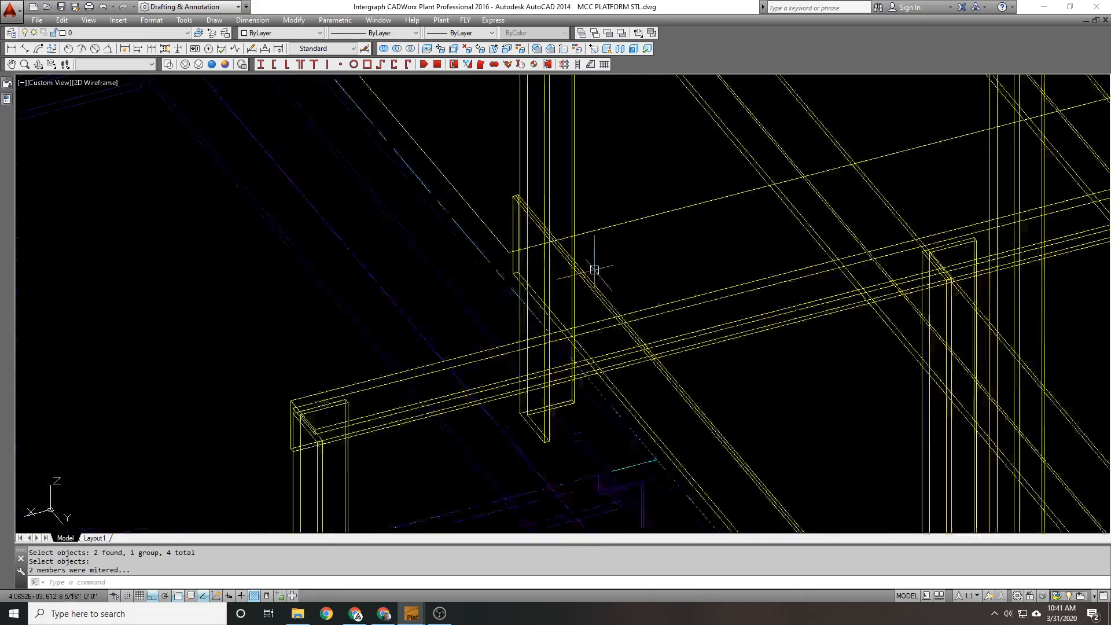
scroll(627, 209, "down", 10)
scroll(493, 299, "up", 10)
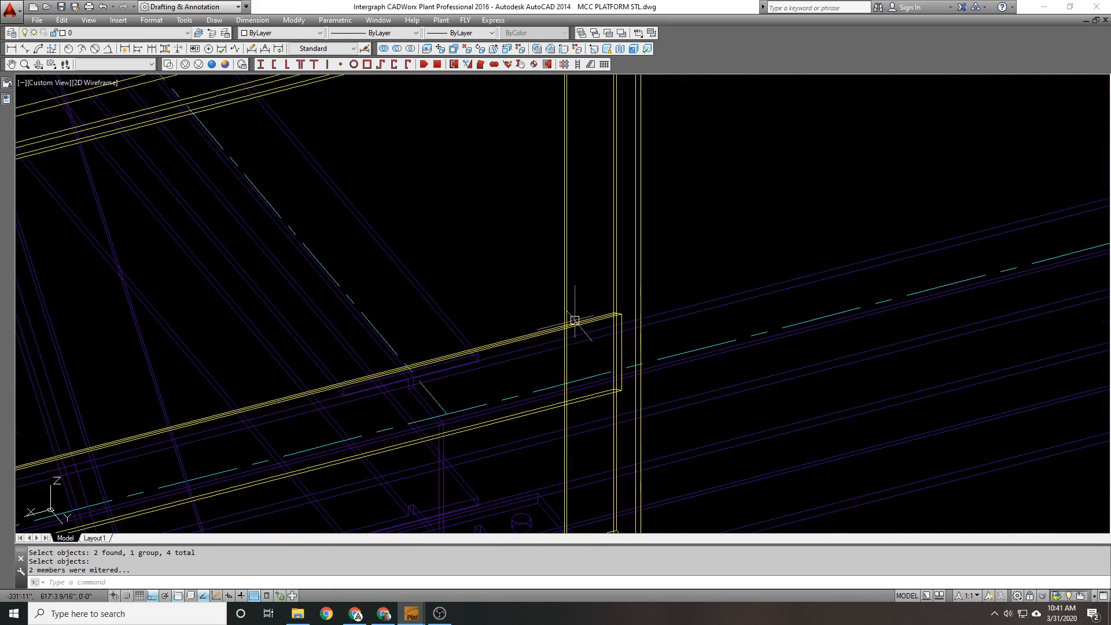
double_click(575, 320)
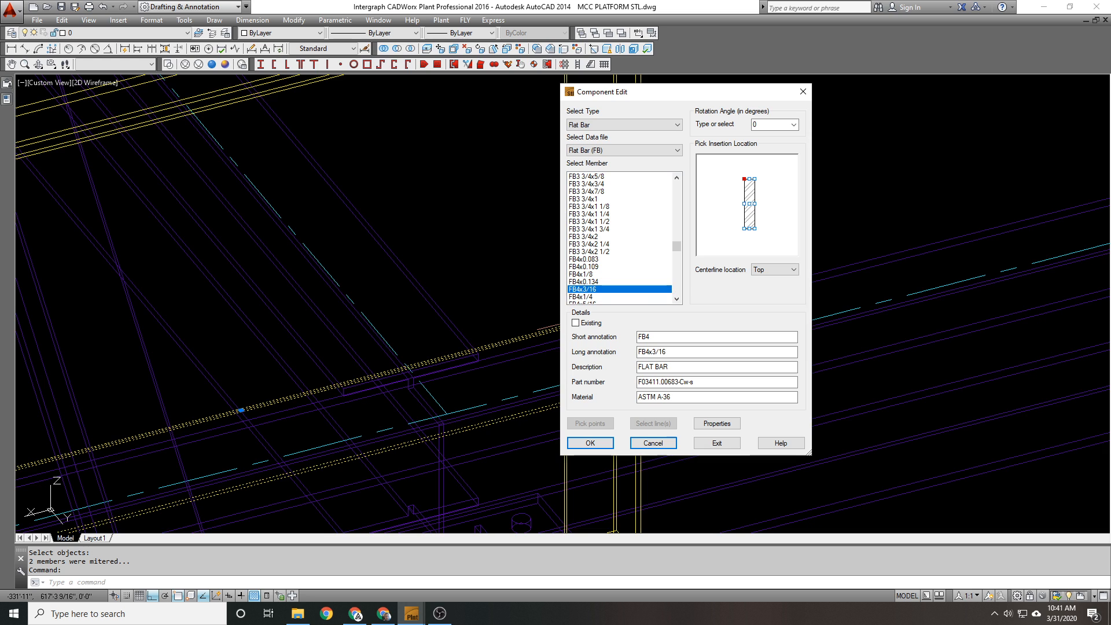
left_click(598, 444)
double_click(588, 320)
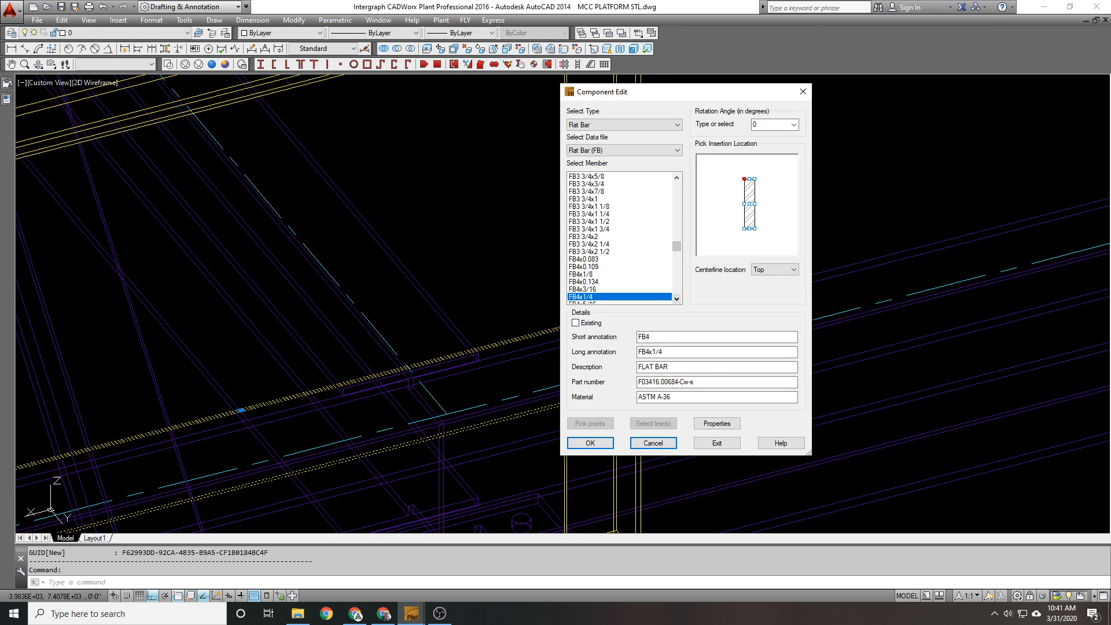
left_click(590, 443)
Step: Thaw all layers of the platform drawing
scroll(545, 307, "down", 8)
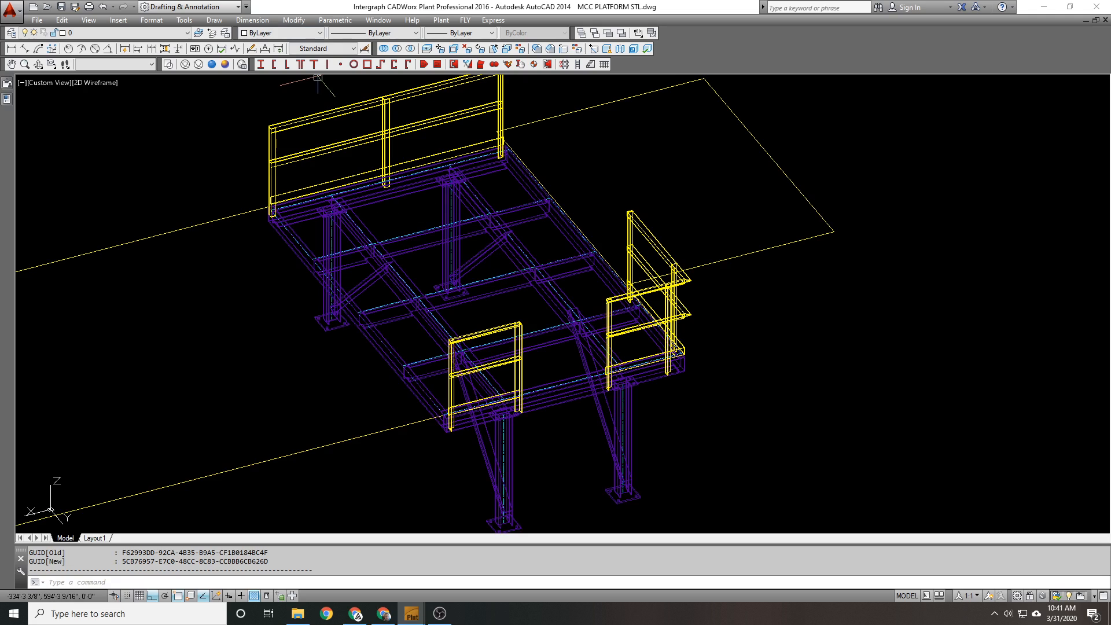
scroll(324, 80, "down", 3)
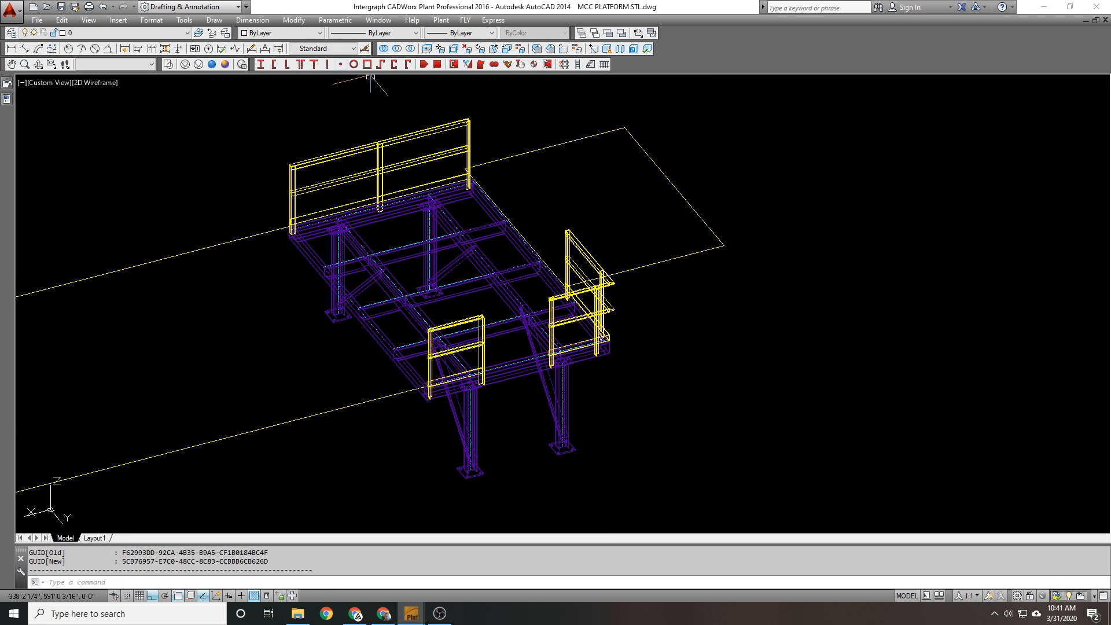
type("t")
key("Return")
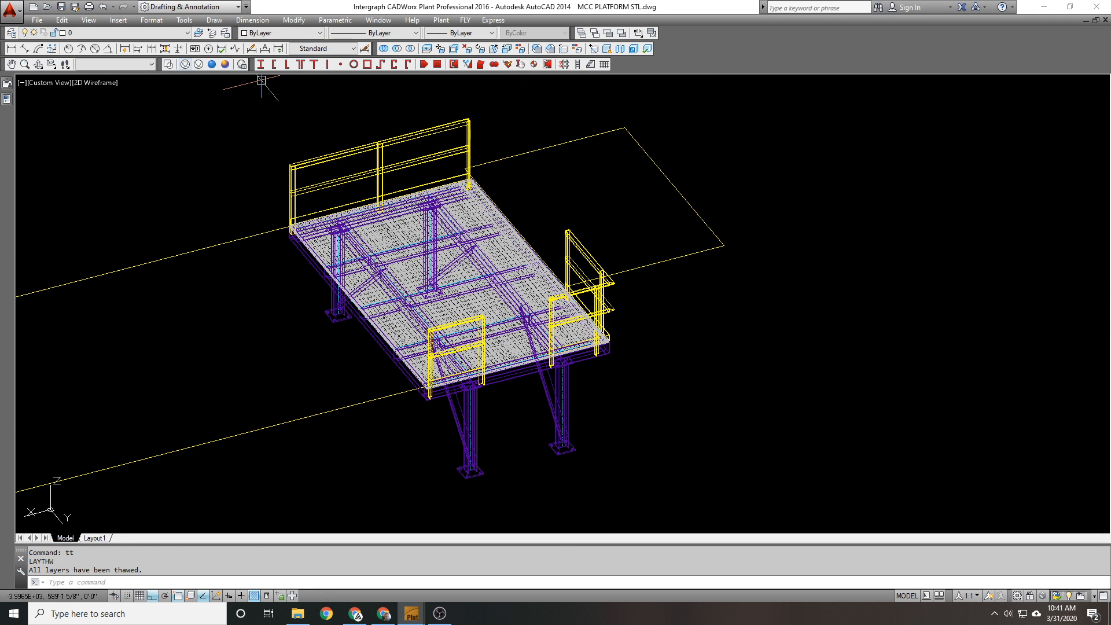
Step: Inspect the platform and handrails in the Realistic visual style while orbiting, and return to 2D Wireframe
left_click(212, 64)
left_click(38, 64)
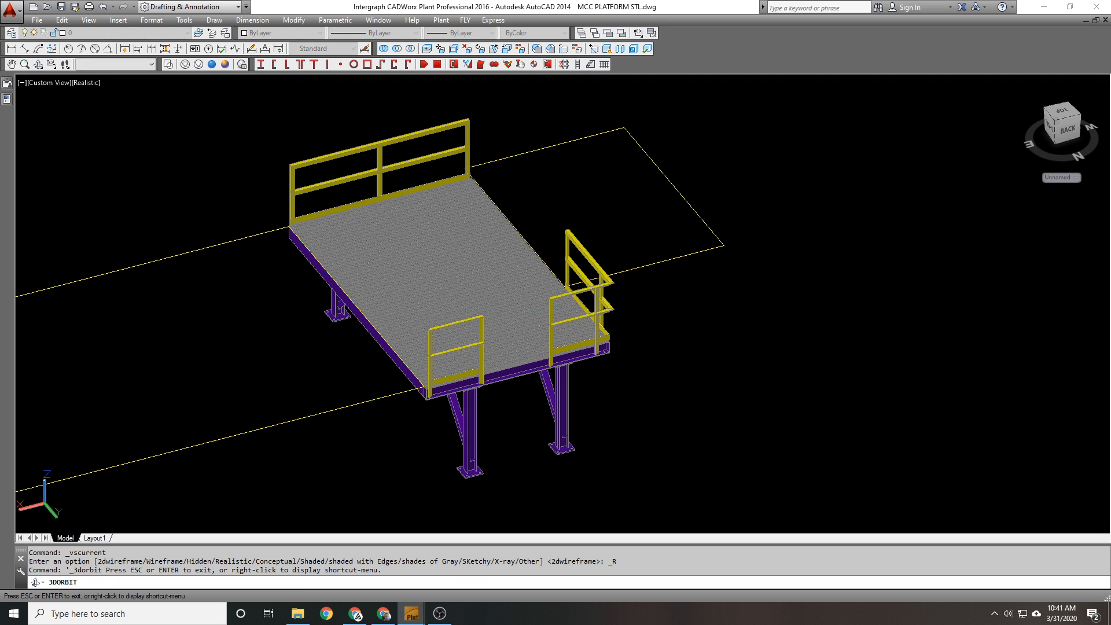
left_click_drag(503, 324, 415, 289)
key("Escape")
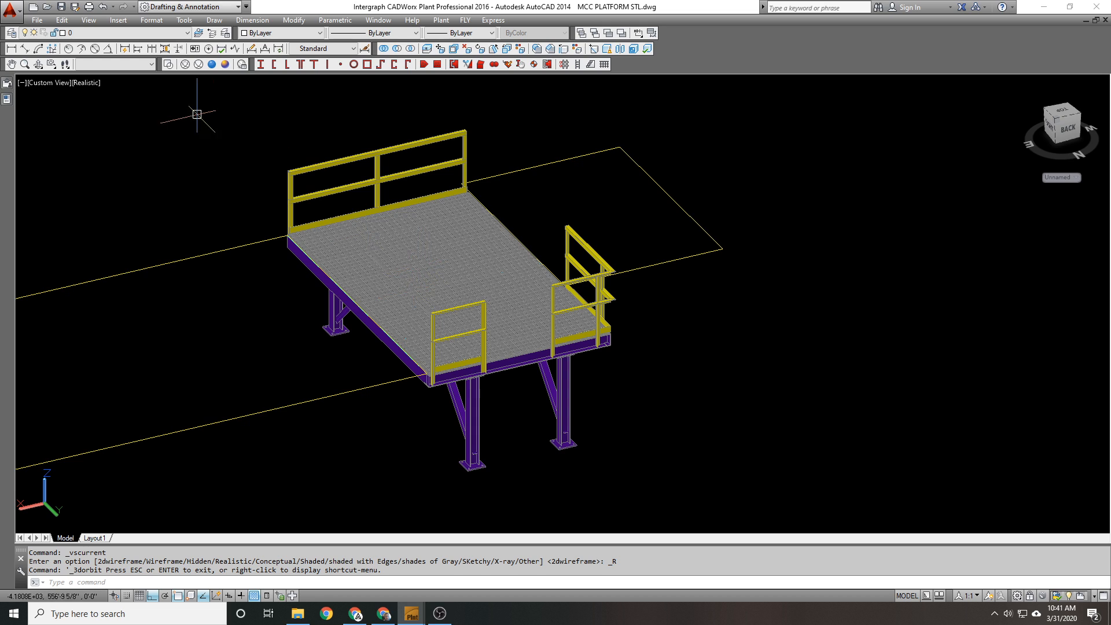
left_click(168, 65)
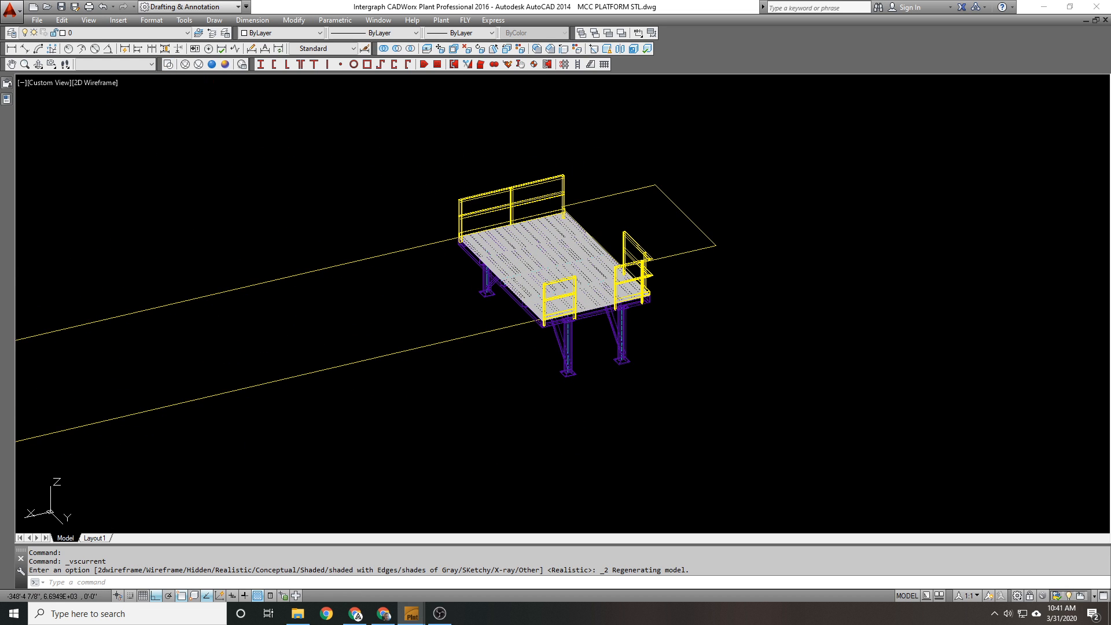
Step: Reload the external references 19043-PEC-201 and 19043 RTU BUILDING EPCO
mouse_move(7, 84)
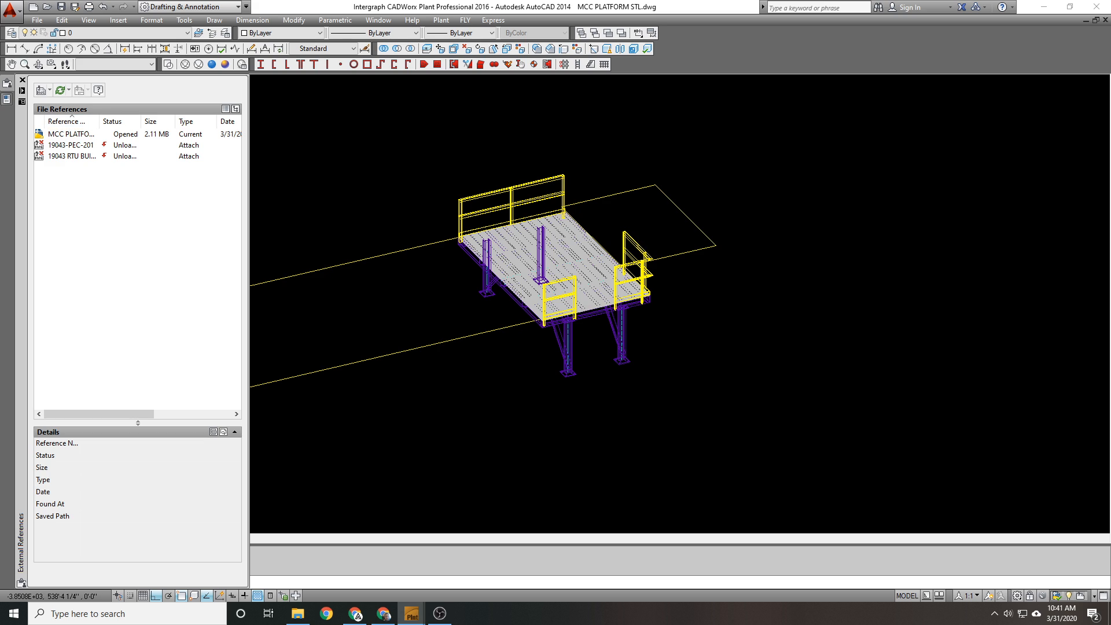
right_click(65, 145)
left_click(96, 182)
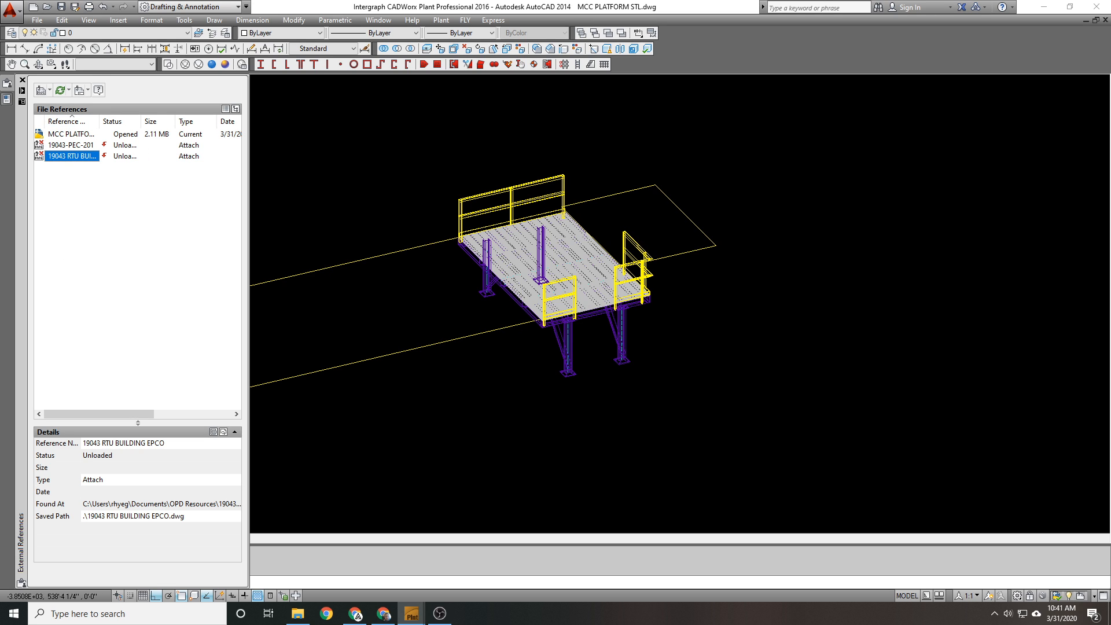
left_click(69, 155, "shift")
right_click(79, 155)
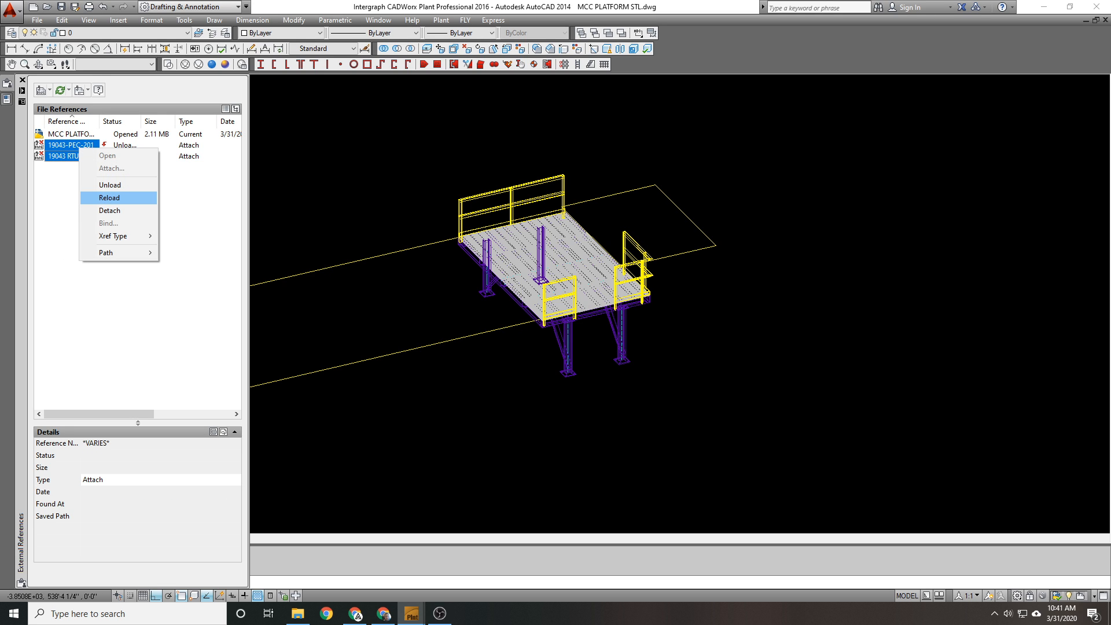
left_click(116, 198)
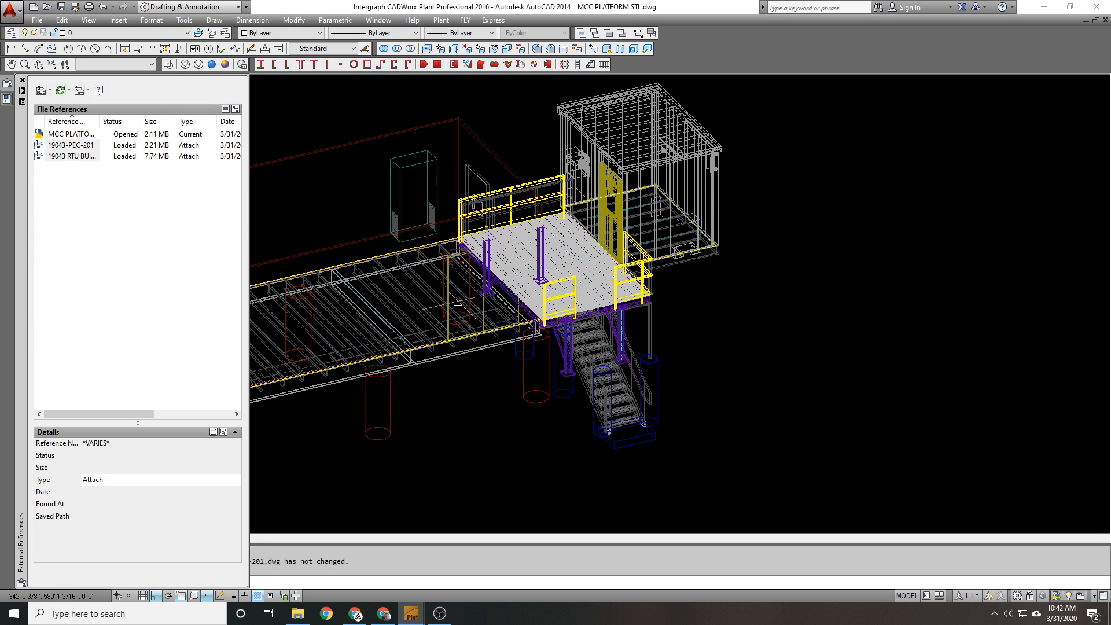
Step: Freeze the Stairs, Steel, FDN_Platforms and Platform layers of the 19043-PEC-201 reference by picking objects on them
key("space")
scroll(606, 406, "up", 4)
left_click(602, 412)
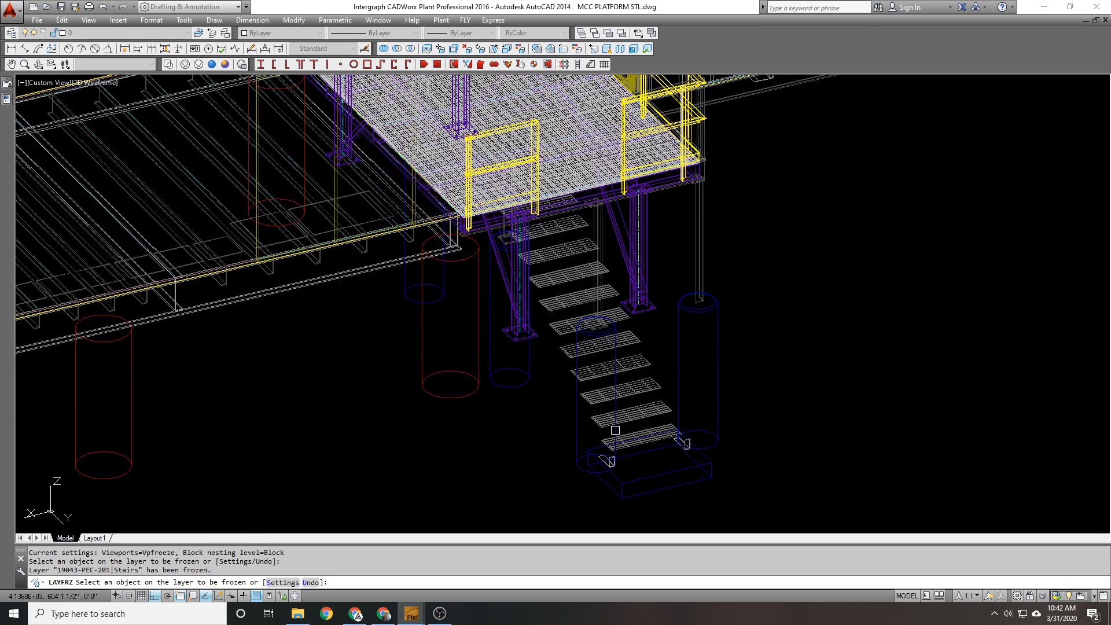
left_click(612, 438)
left_click(614, 462)
left_click(612, 463)
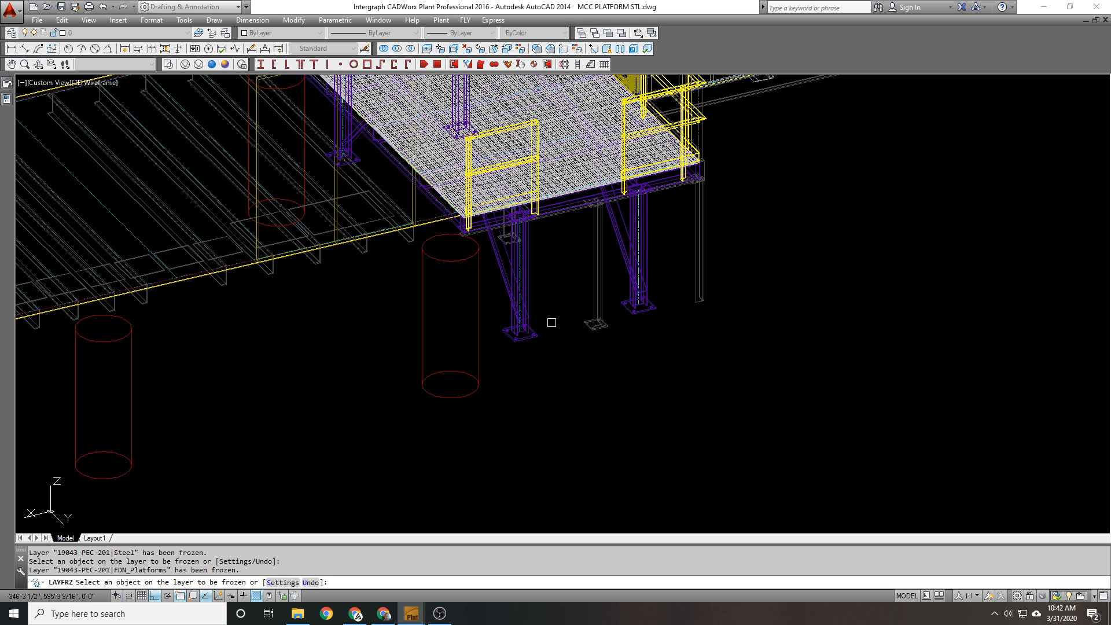
key("Return")
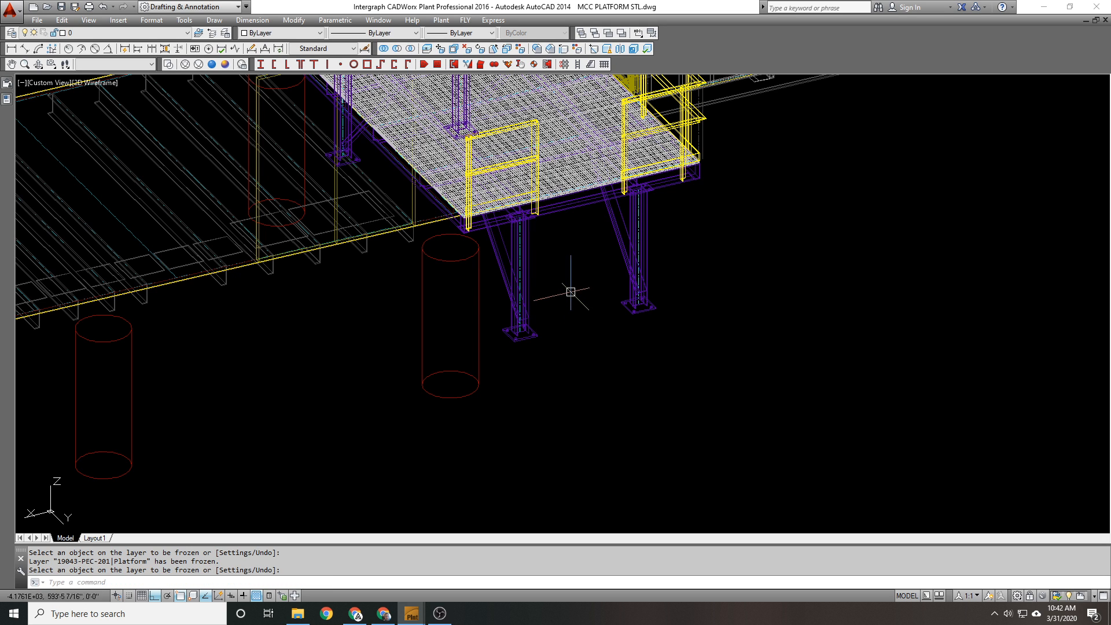
Step: Examine the platform and its long handrail between the two buildings in the Realistic visual style while orbiting
scroll(391, 221, "down", 1)
middle_click_drag(390, 220, 427, 308)
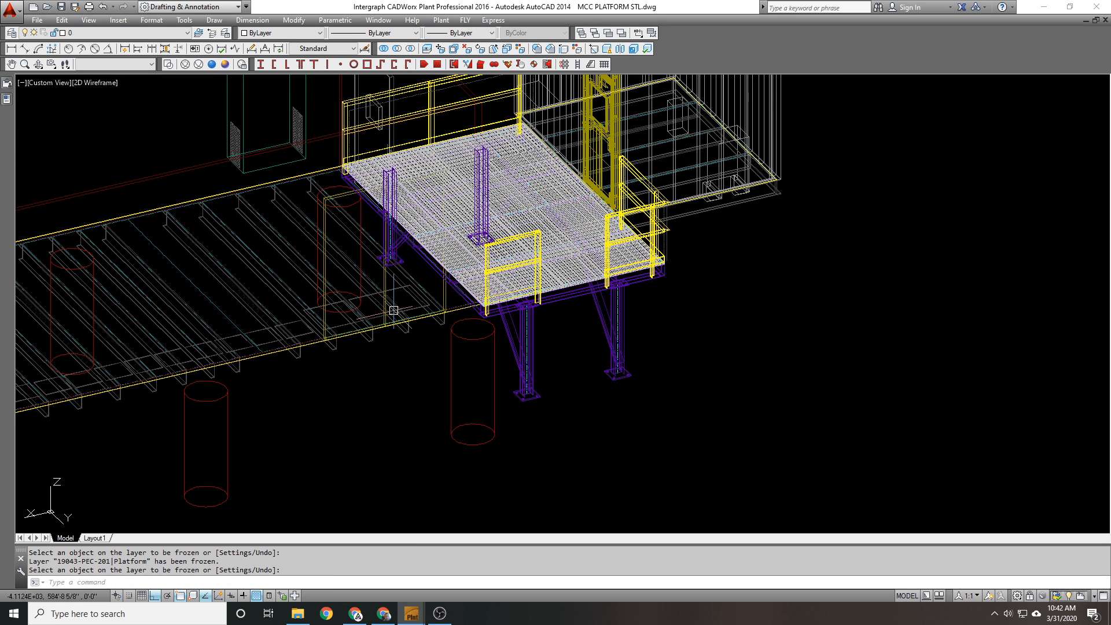
scroll(464, 311, "up", 1)
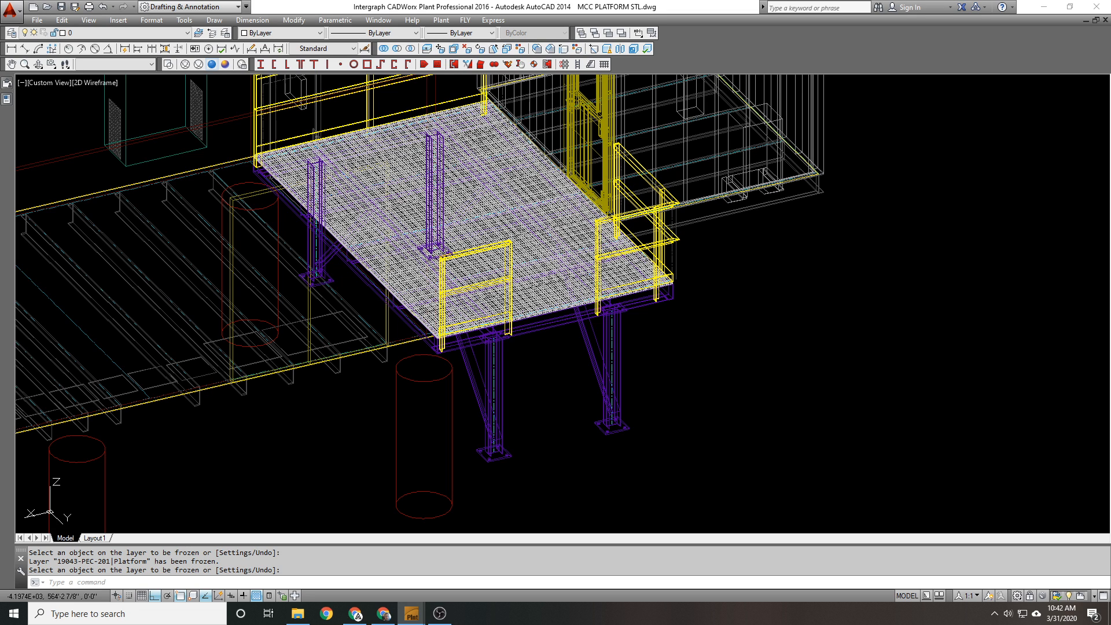
left_click(211, 64)
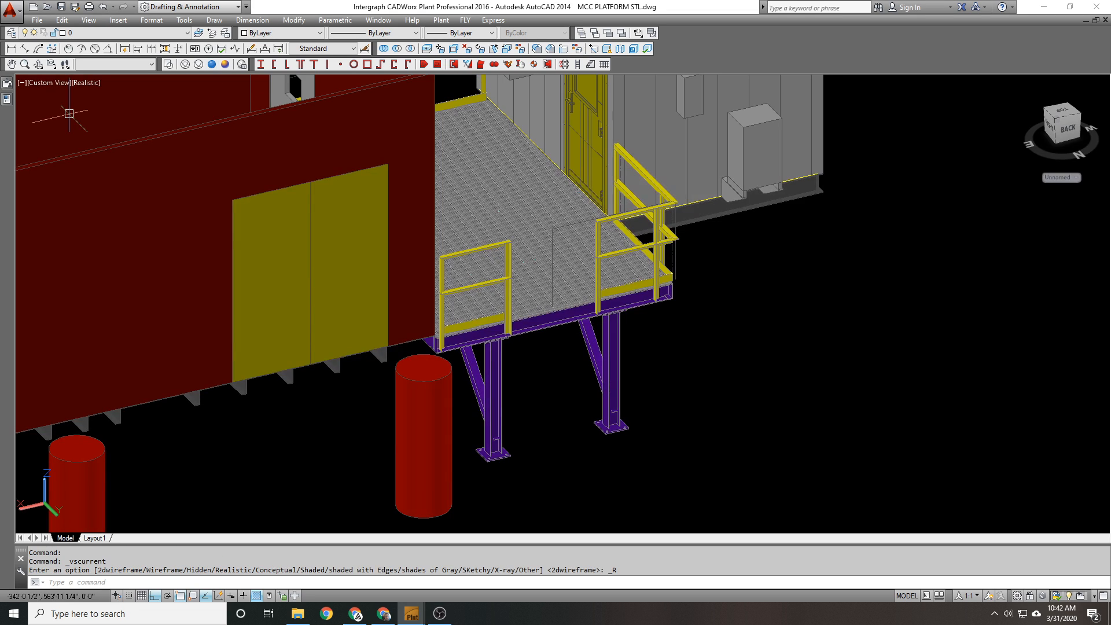
left_click(38, 64)
left_click_drag(539, 301, 624, 371)
scroll(544, 202, "up", 5)
middle_click_drag(544, 203, 548, 283)
scroll(544, 284, "down", 1)
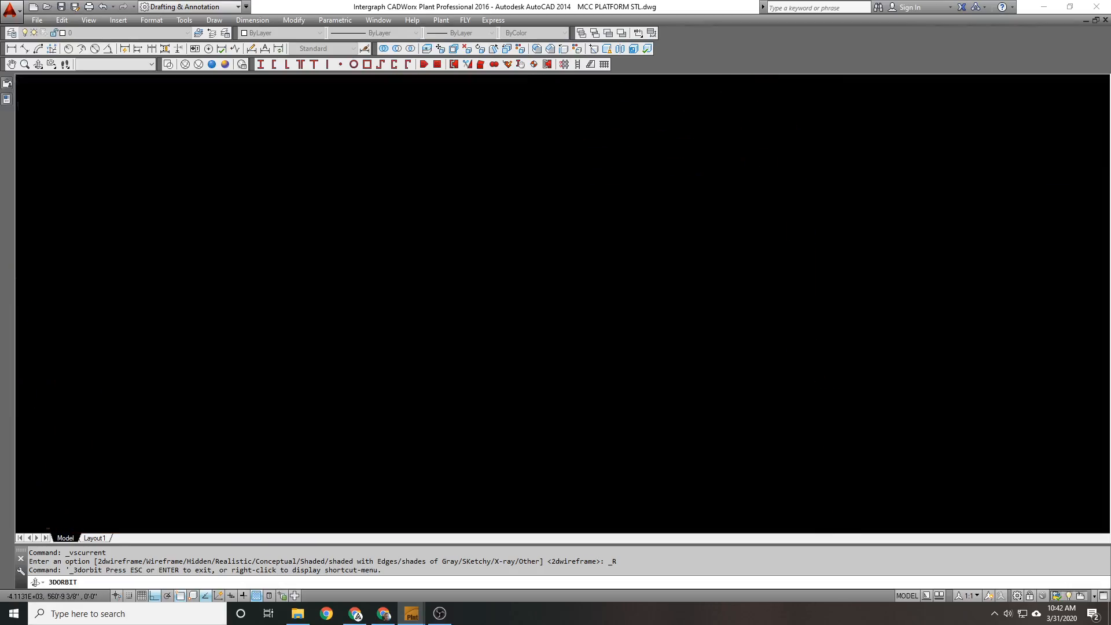
middle_click_drag(110, 241, 350, 266)
scroll(350, 266, "up", 2)
left_click_drag(350, 266, 533, 275)
middle_click_drag(579, 457, 475, 180)
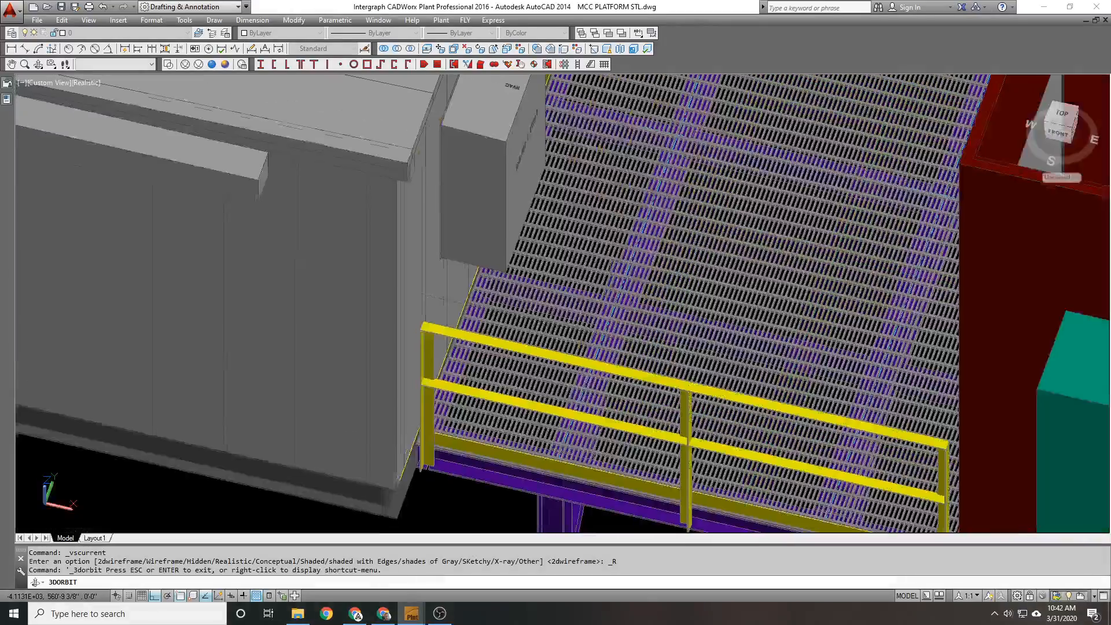
left_click_drag(475, 278, 565, 160)
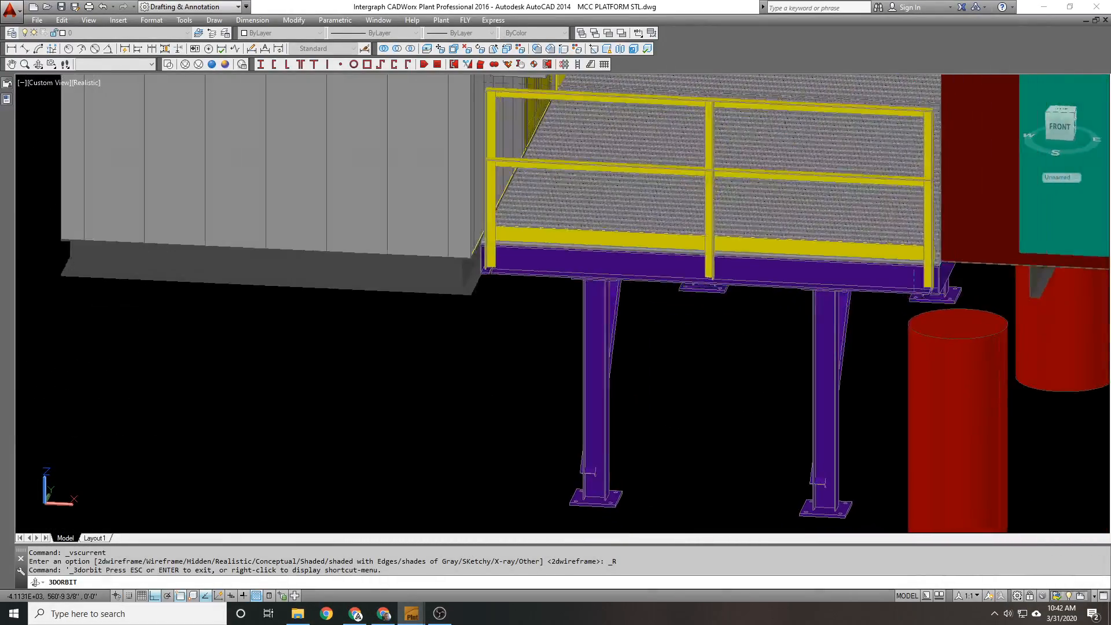
Step: Examine the handrail corner post, toe plate and grating edge where the platform meets the grey building
scroll(483, 258, "up", 5)
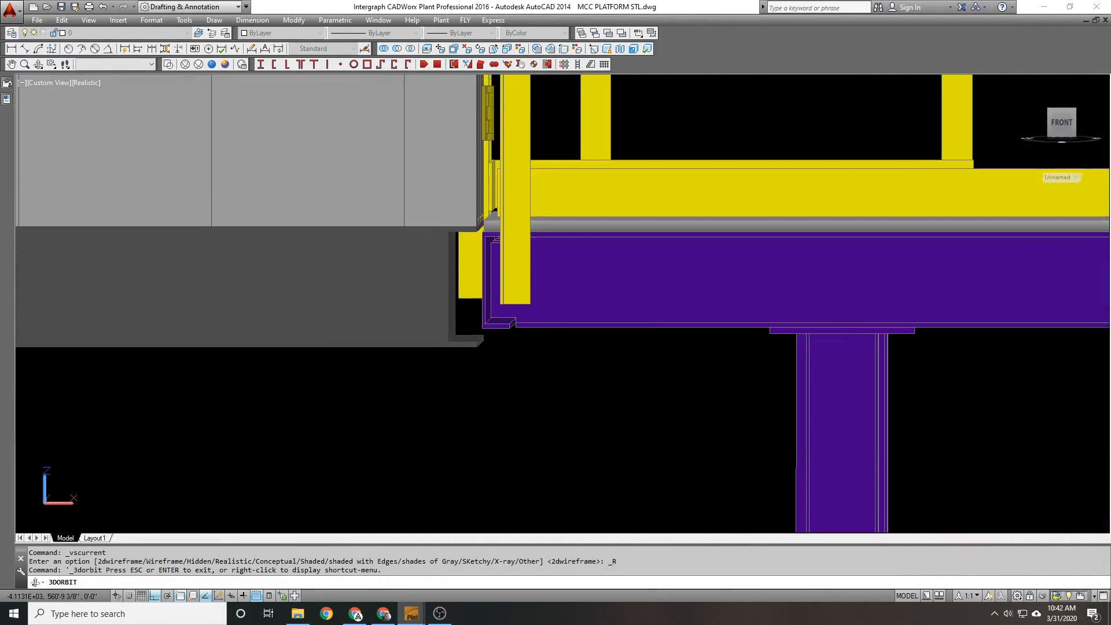
scroll(492, 238, "up", 3)
left_click_drag(491, 237, 418, 312)
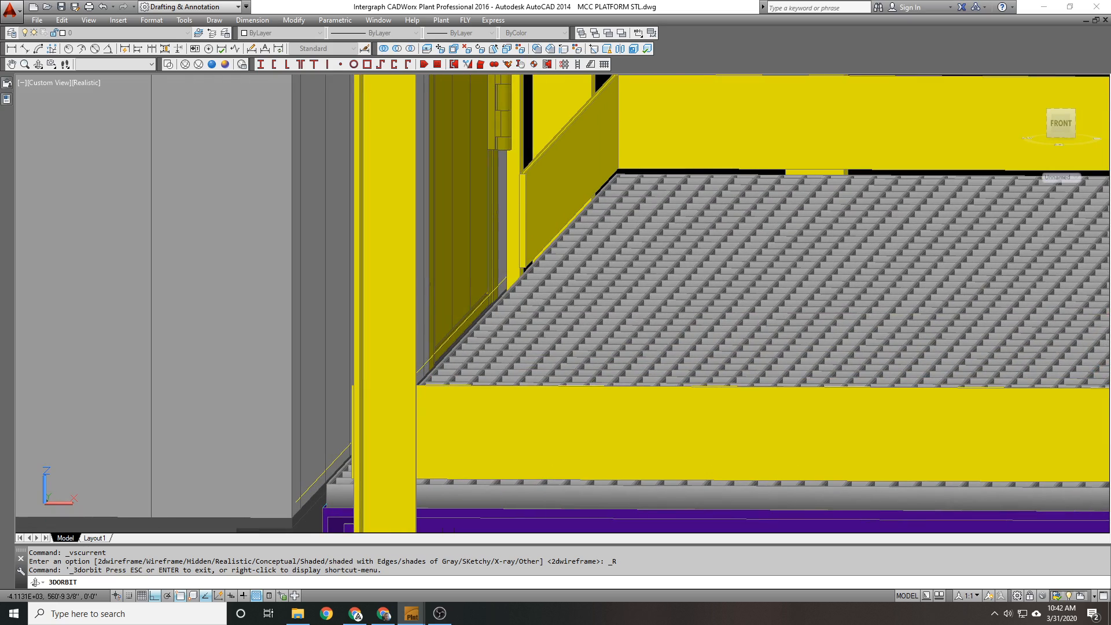
left_click_drag(463, 283, 424, 304)
scroll(567, 312, "down", 2)
left_click_drag(567, 312, 493, 356)
middle_click_drag(452, 371, 666, 215)
left_click_drag(637, 232, 502, 286)
middle_click_drag(486, 389, 522, 290)
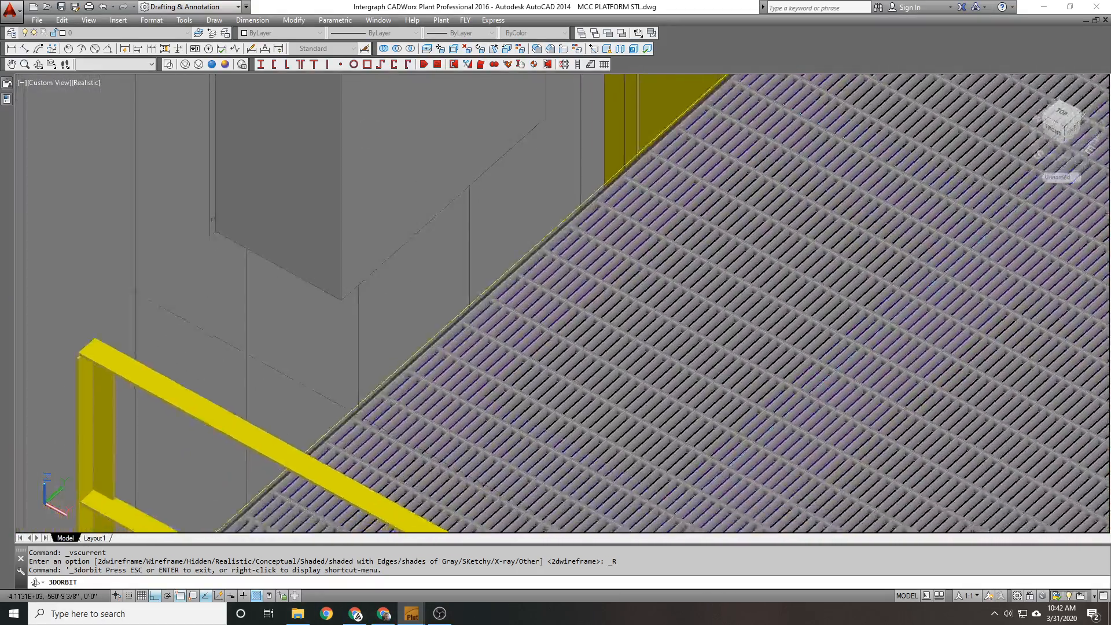
Step: Examine the platform beam and handrail end beside the red building from above, the front and below
scroll(523, 290, "down", 2)
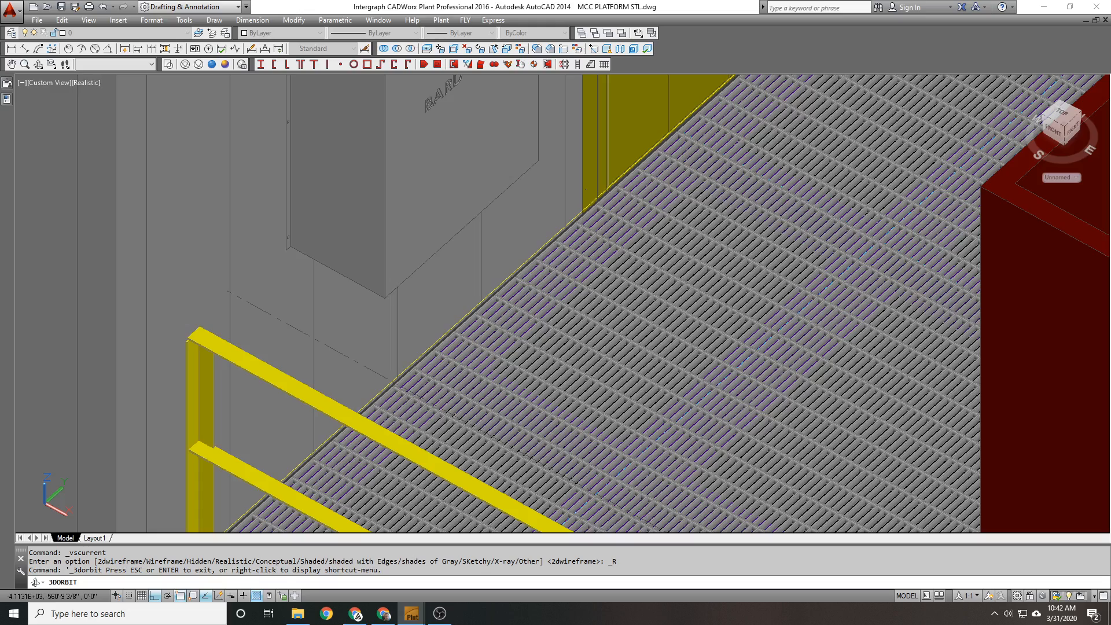
scroll(510, 294, "down", 2)
left_click_drag(515, 295, 691, 231)
middle_click_drag(926, 313, 67, 280)
scroll(544, 231, "down", 3)
mouse_move(544, 231)
left_mouse_down()
mouse_move(570, 200)
mouse_move(553, 162)
mouse_move(538, 174)
mouse_move(545, 217)
left_mouse_up()
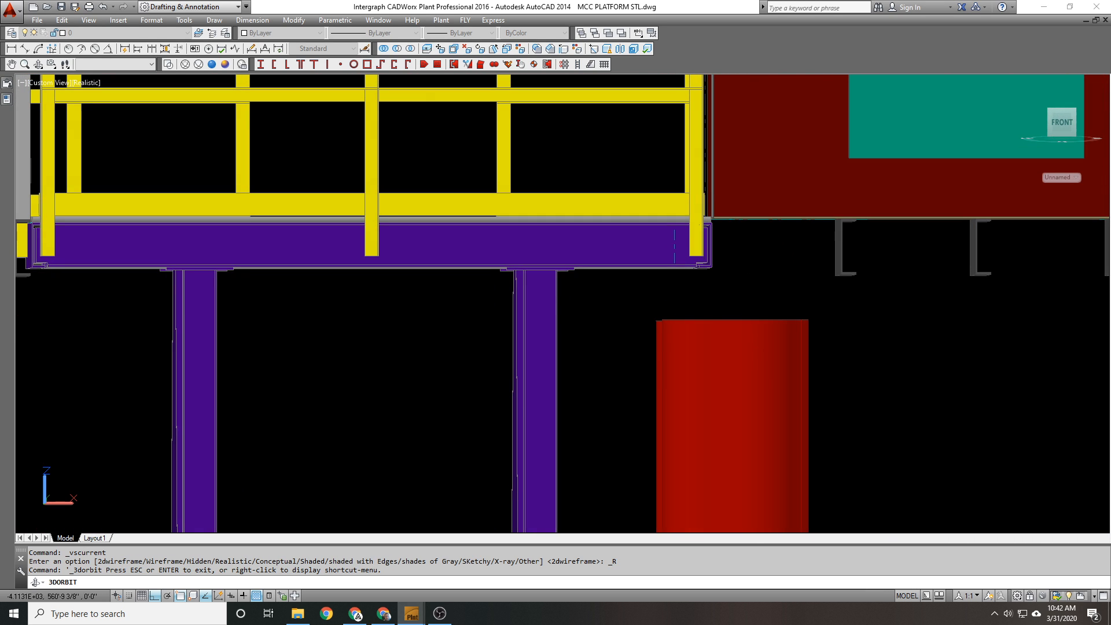
scroll(930, 306, "up", 2)
left_click_drag(930, 307, 896, 278)
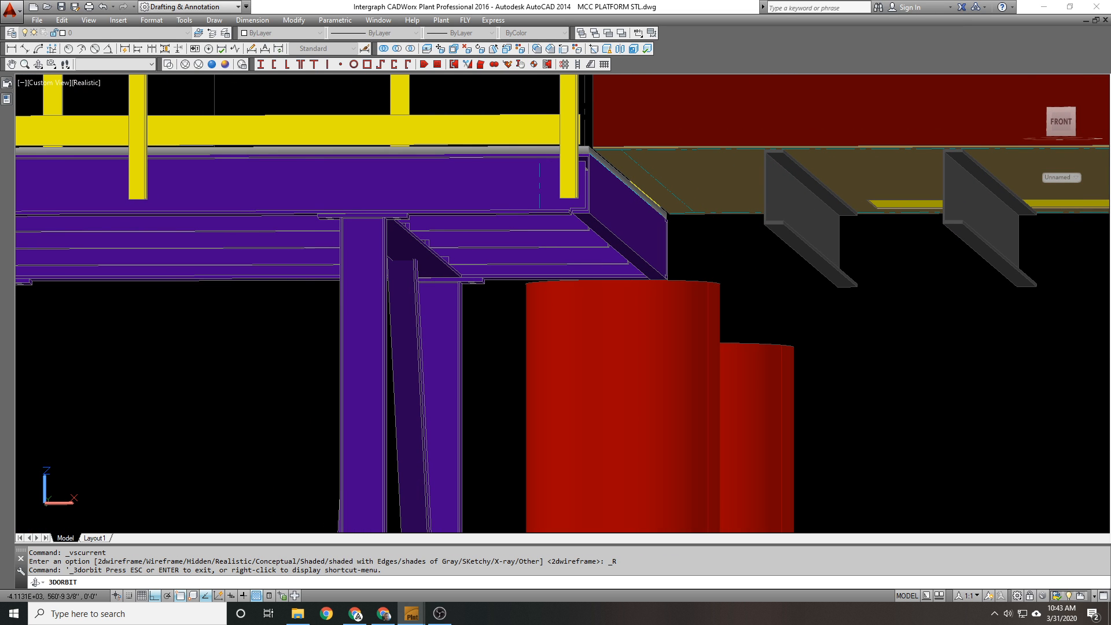
scroll(621, 169, "up", 2)
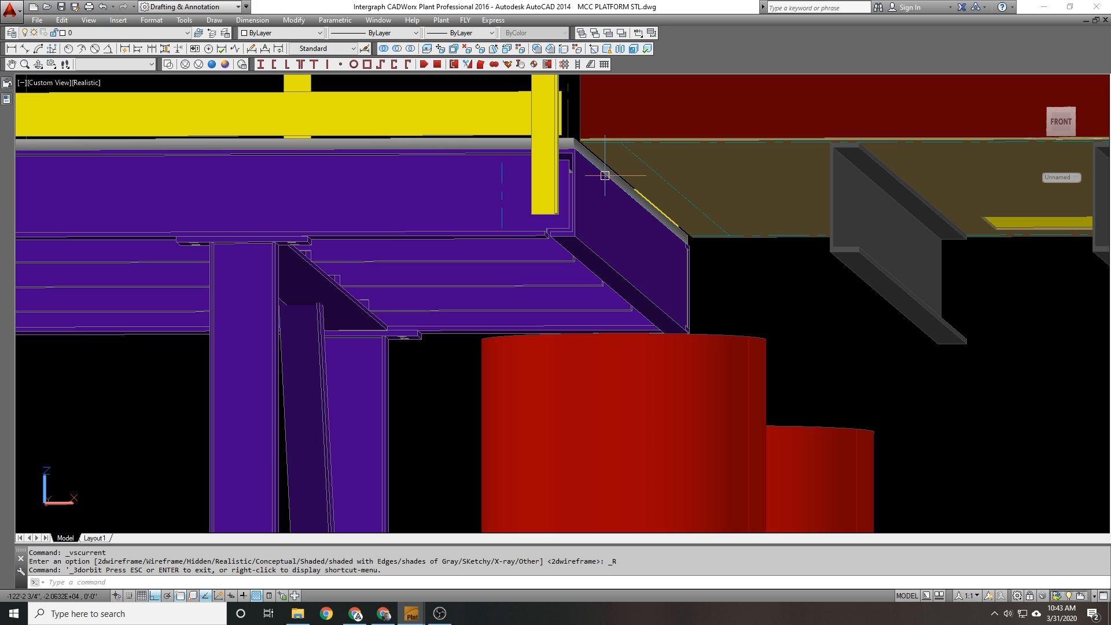
Step: Thaw all layers and freeze only the Stairs and Platform layers of the 19043-PEC-201 reference
key("Return")
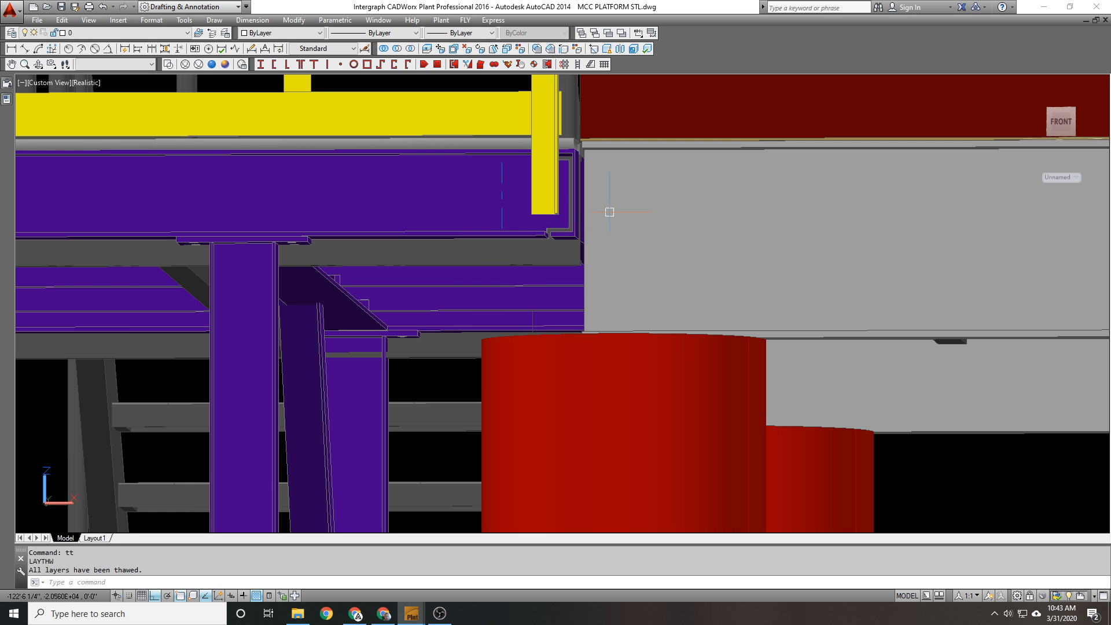
middle_click_drag(609, 212, 631, 226, "shift")
middle_click_drag(631, 227, 522, 148)
type("ff")
key("Return")
left_click(500, 263)
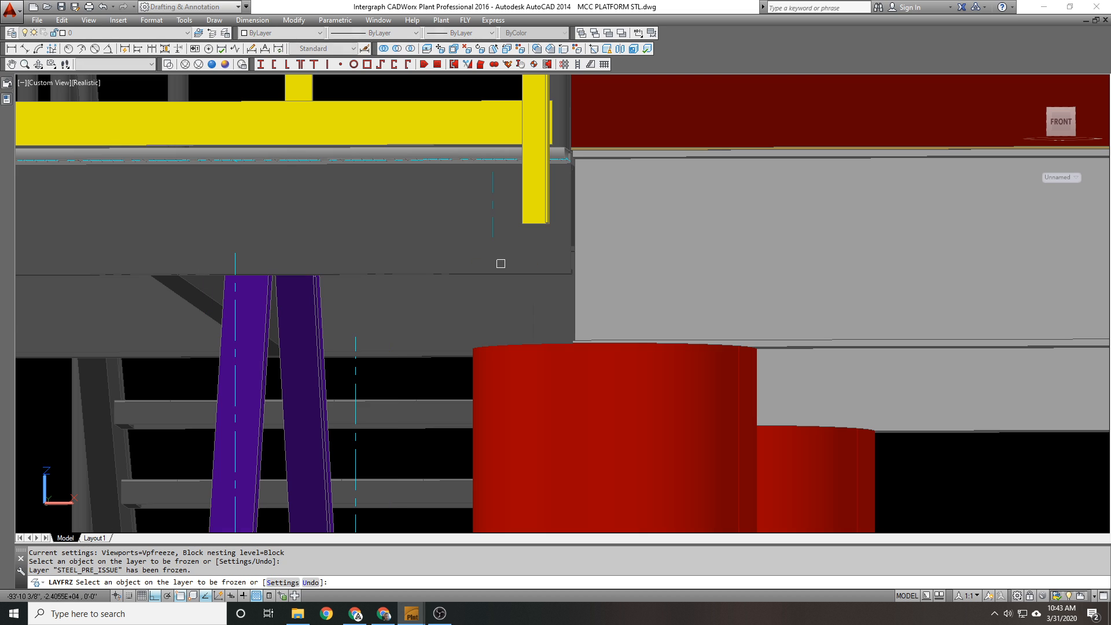
type("u")
key("Return")
left_click(418, 422)
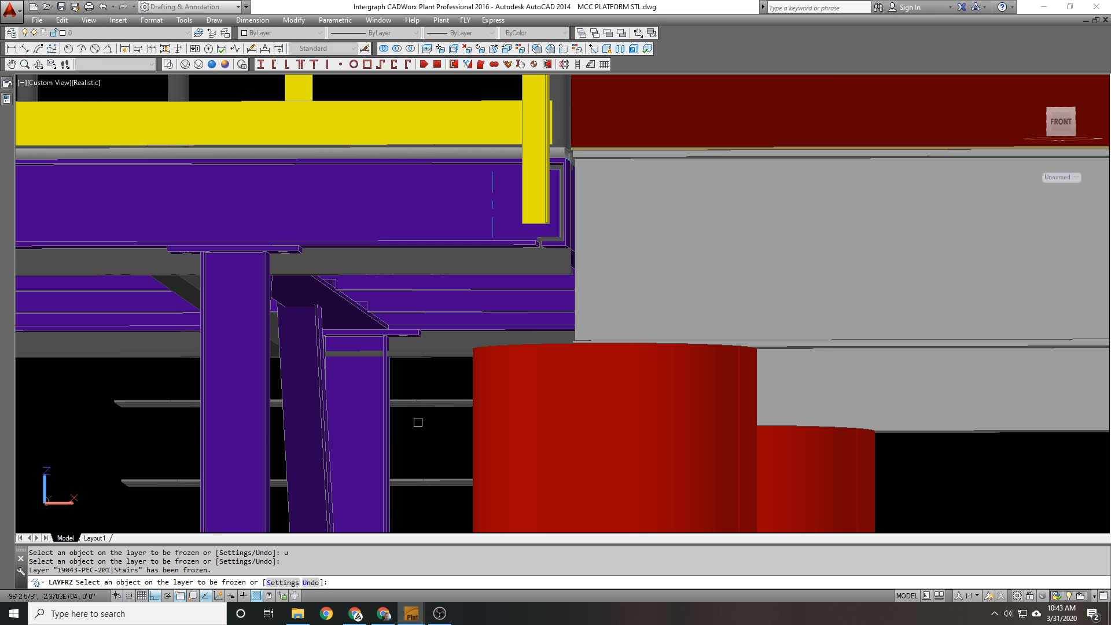
left_click(436, 355)
key("Return")
Step: Inspect the platform and handrails together with both buildings while orbiting, and return to 2D Wireframe
scroll(501, 304, "down", 5)
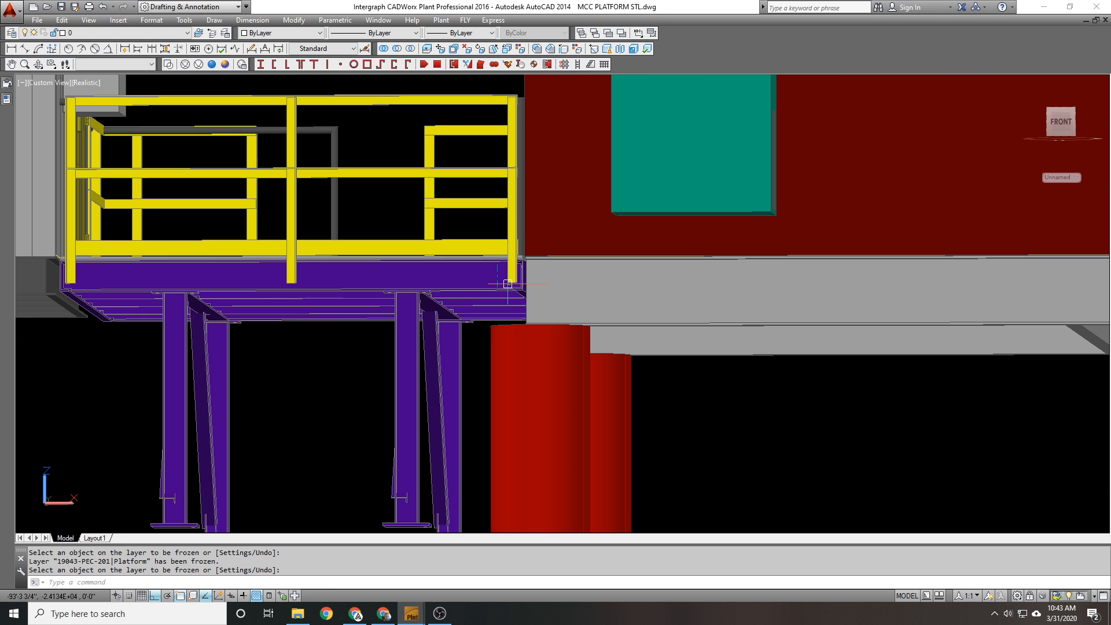
middle_click_drag(501, 279, 555, 367, "shift")
middle_click_drag(478, 266, 694, 263, "shift")
scroll(491, 298, "down", 6)
scroll(498, 298, "down", 2)
middle_click_drag(605, 254, 636, 265, "shift")
scroll(637, 265, "up", 4)
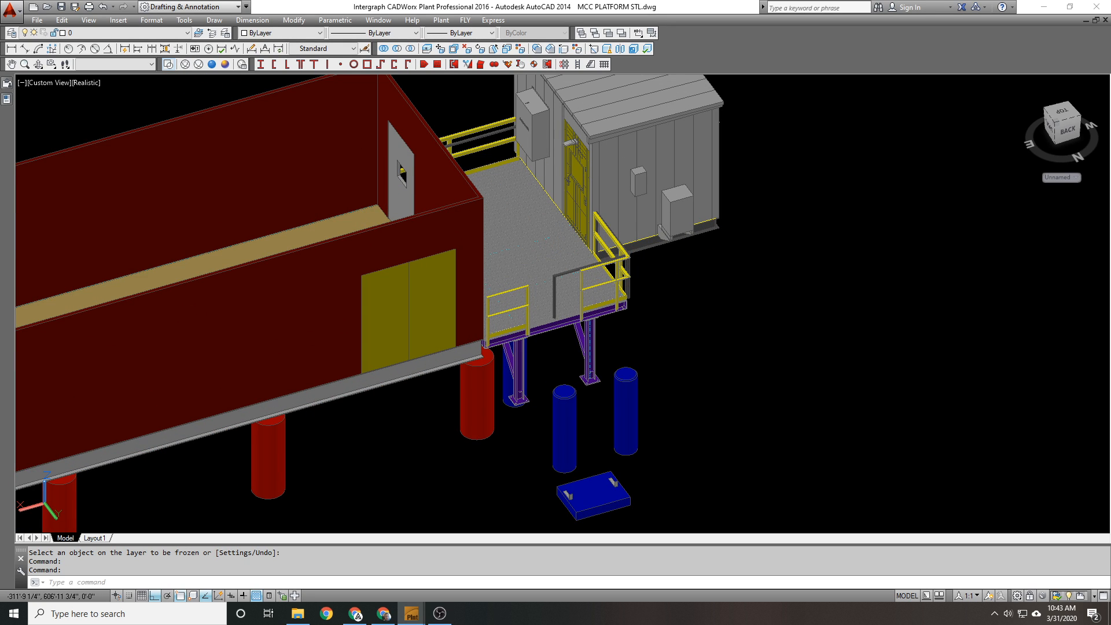
left_click(168, 64)
Step: Unload the external references 19043-PEC-201 and 19043 RTU BUILDING EPCO, and erase the leftover yellow outlines around the platform
mouse_move(7, 83)
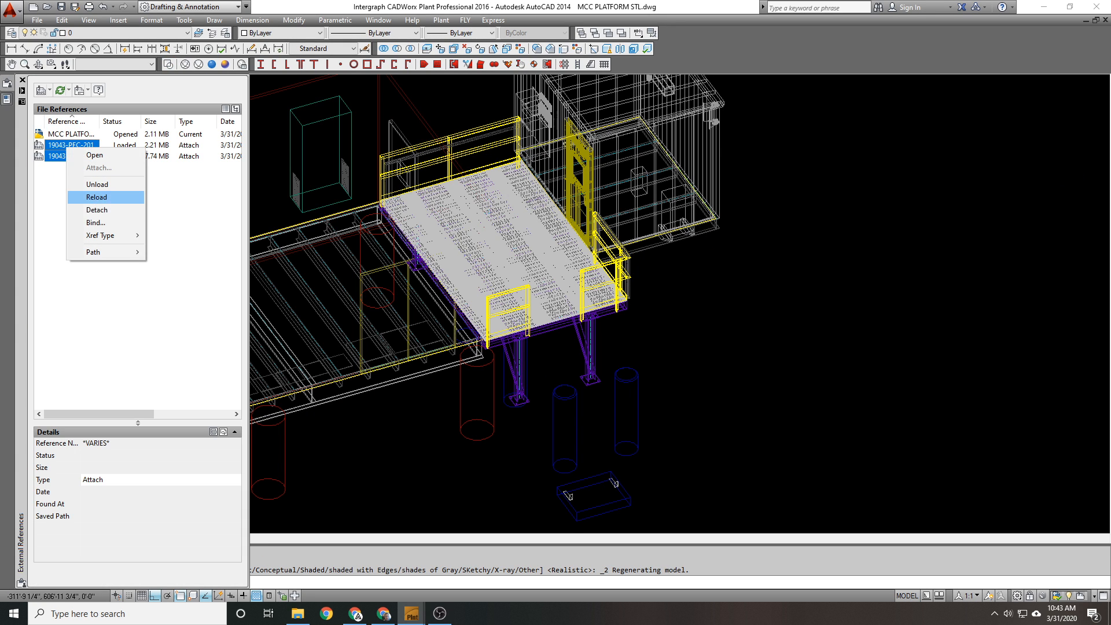
key("Escape")
scroll(454, 308, "up", 2)
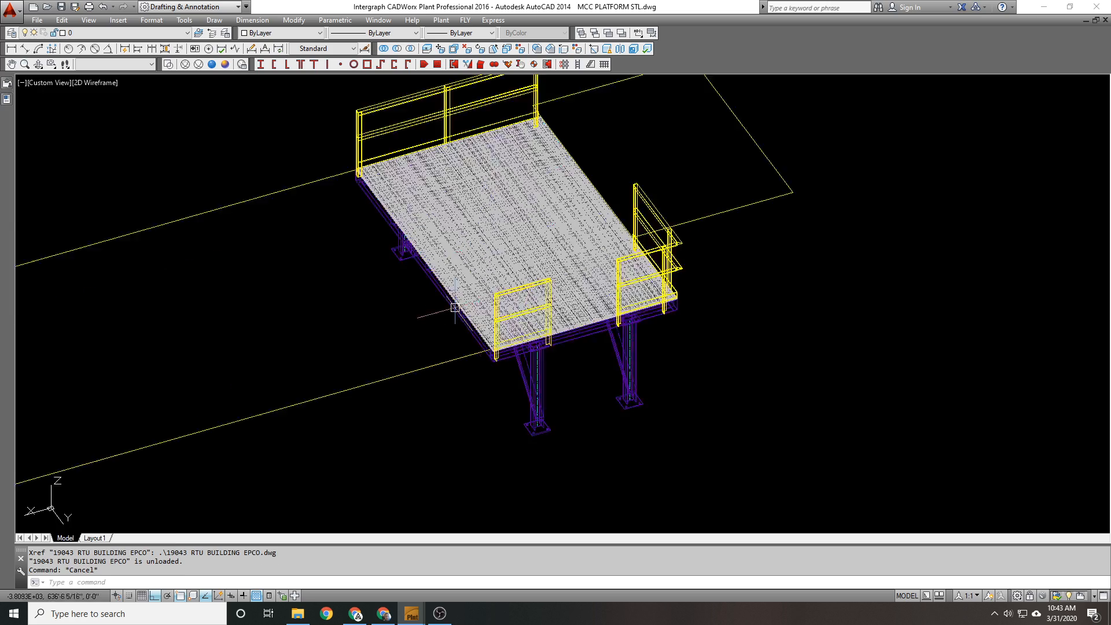
middle_click_drag(454, 308, 489, 290, "shift")
scroll(444, 299, "down", 2)
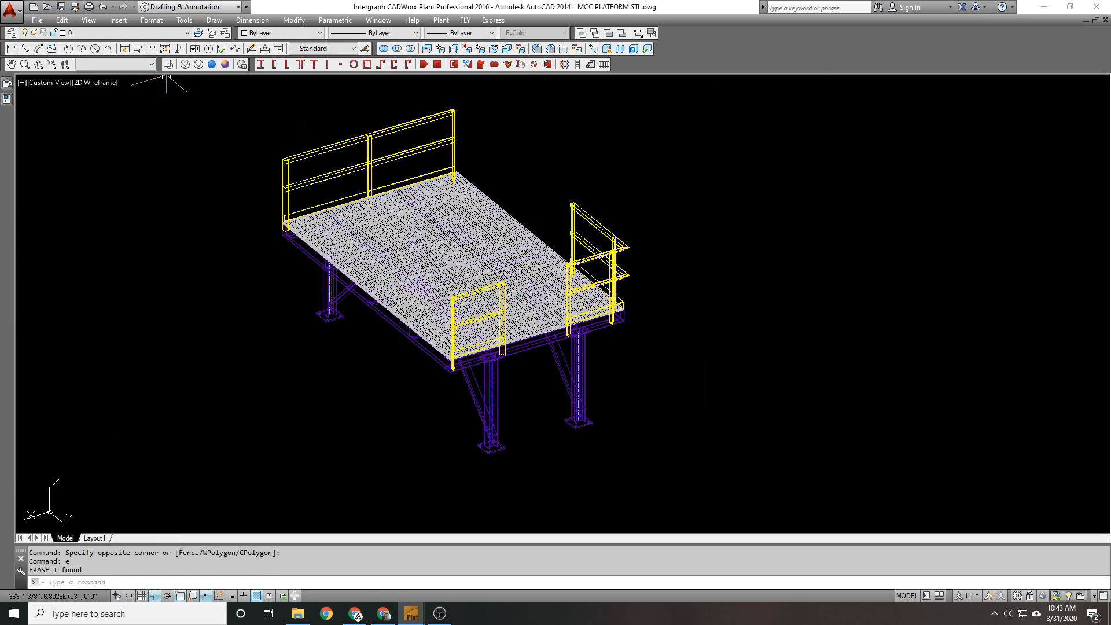
Step: Review the standalone platform with its handrails in the Realistic visual style while orbiting, and return to 2D Wireframe
middle_click_drag(166, 76, 169, 76, "shift")
middle_click_drag(428, 324, 457, 310, "shift")
left_click(212, 64)
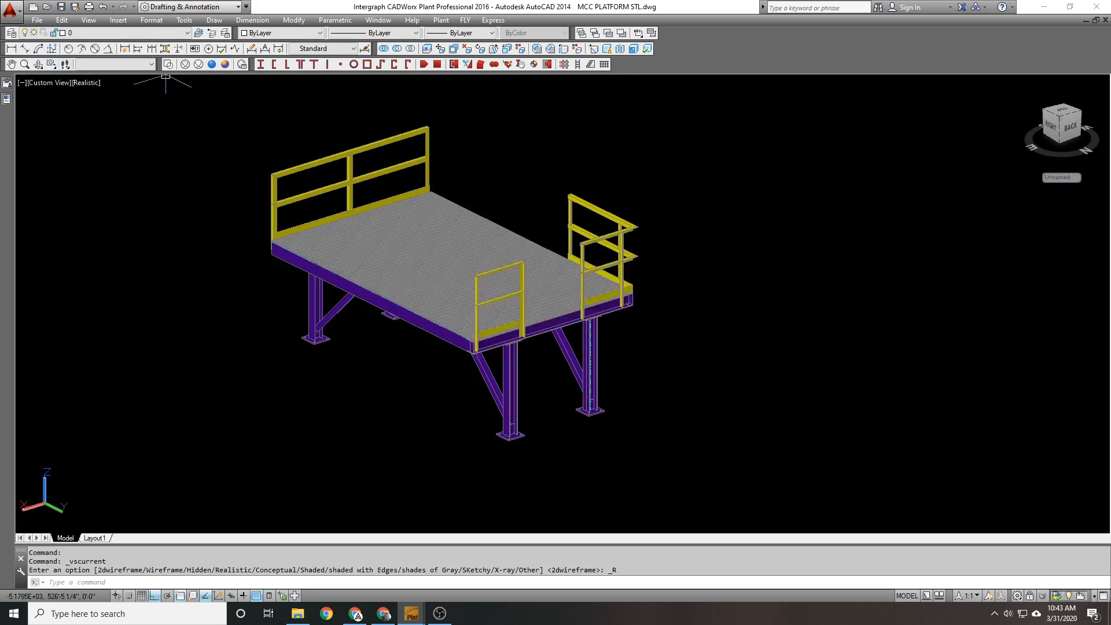
left_click(38, 64)
left_click_drag(440, 325, 550, 353)
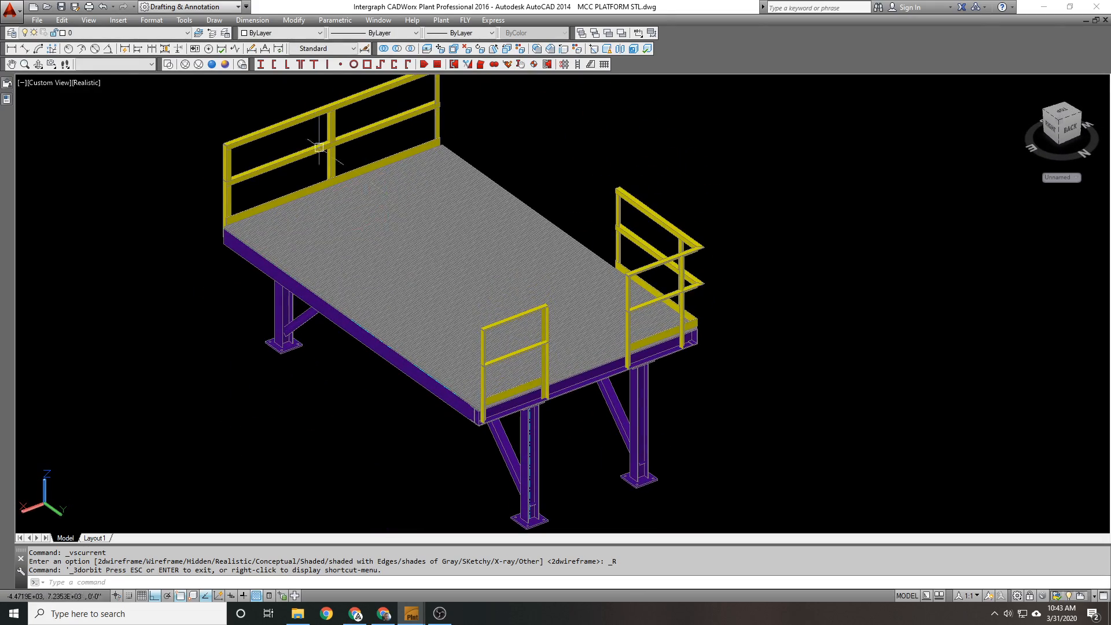
left_click(168, 65)
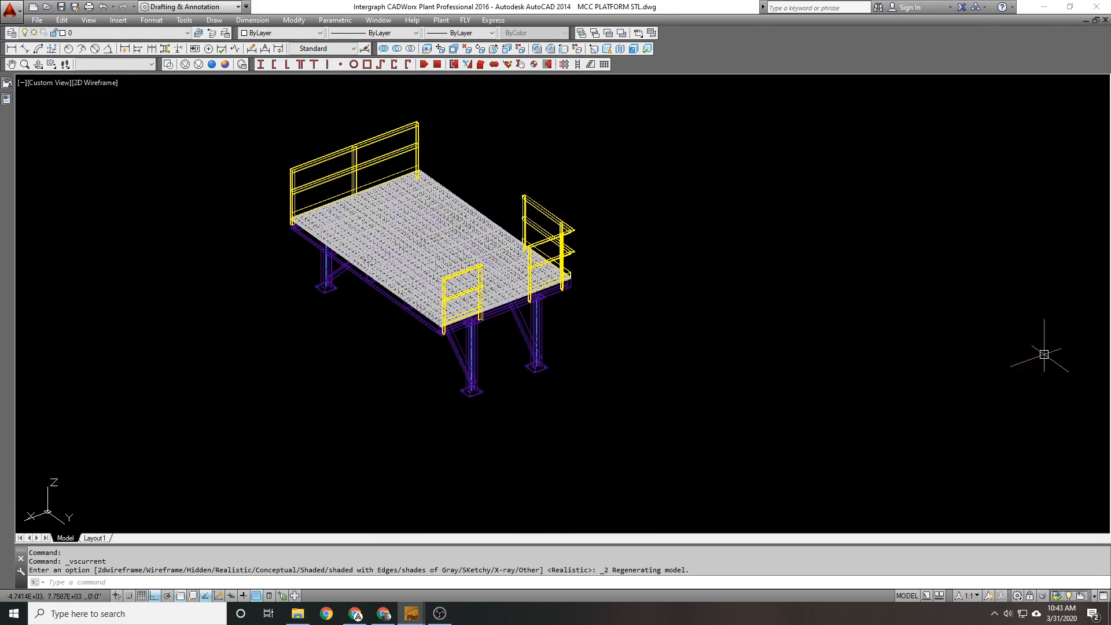